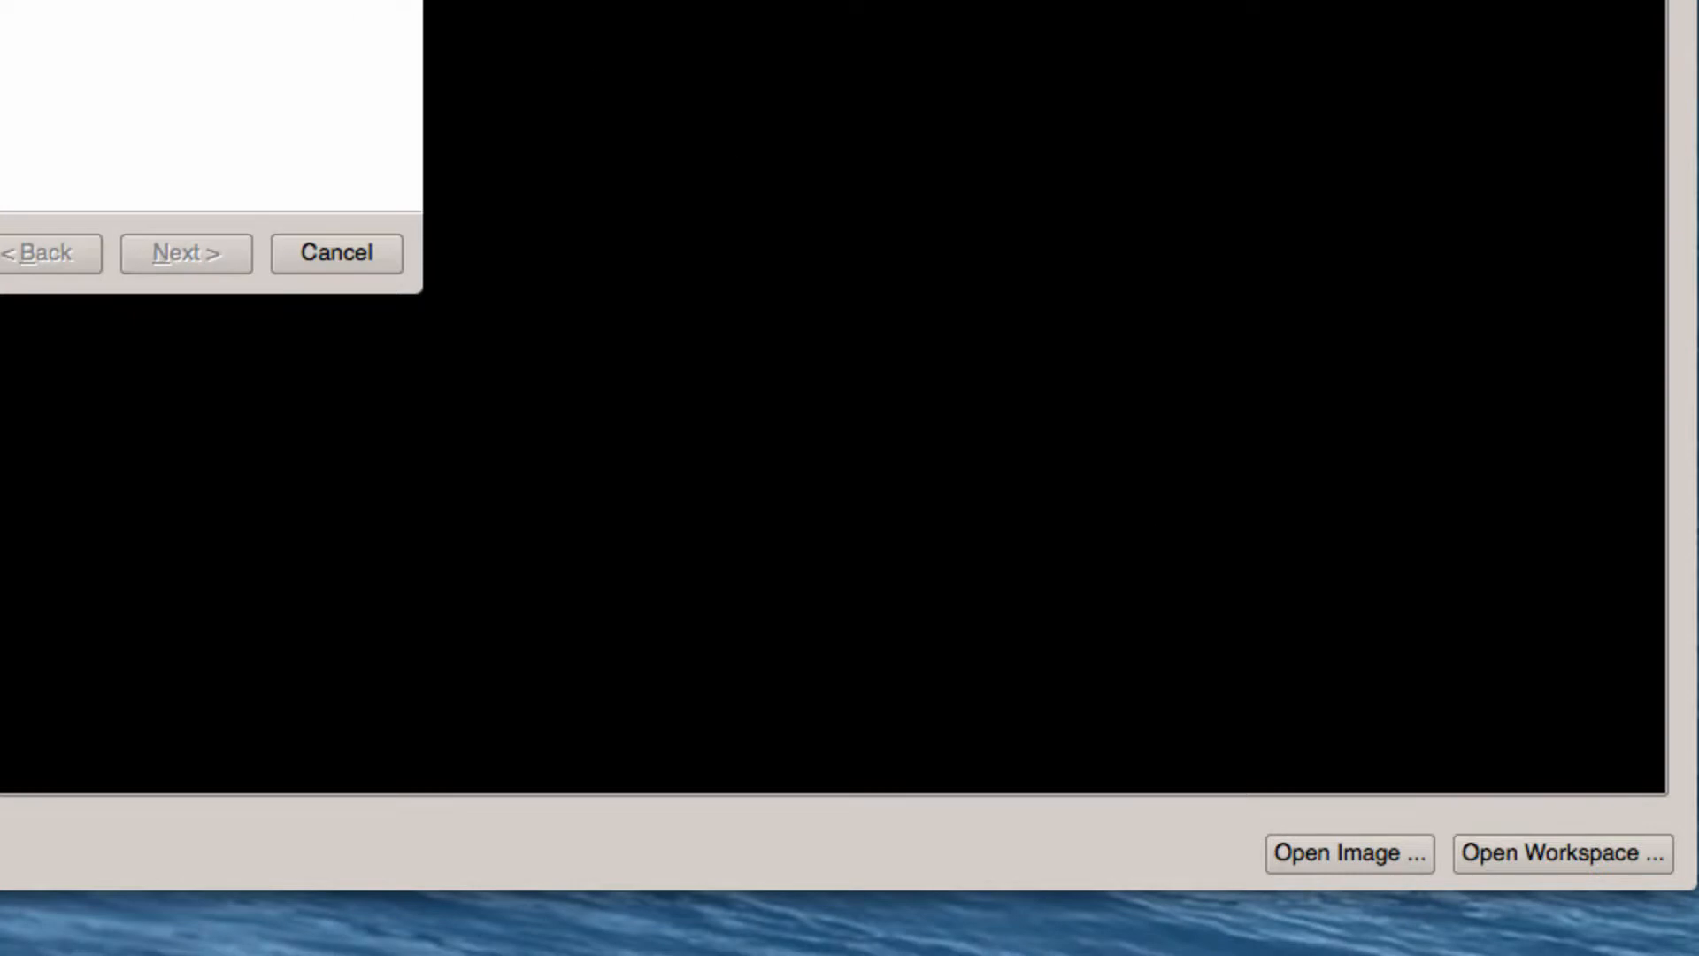
Load images_sham.nii from the Camtasia folder as the main image in NiFTI format
left_click(476, 30)
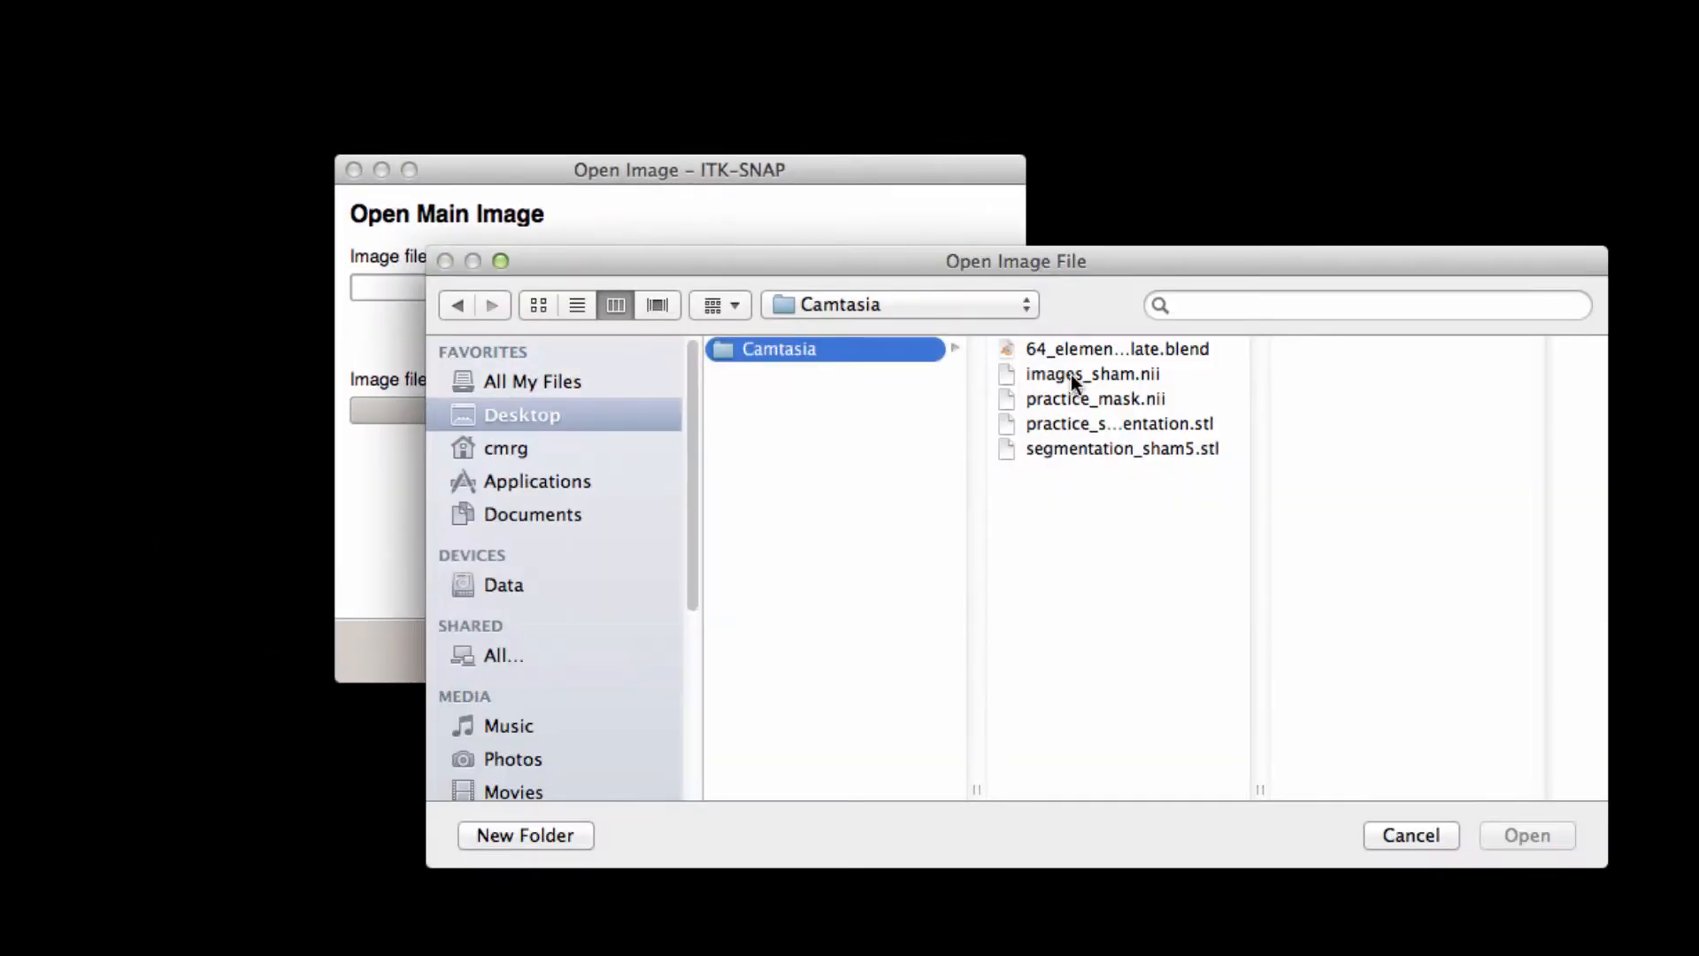
left_click(1071, 374)
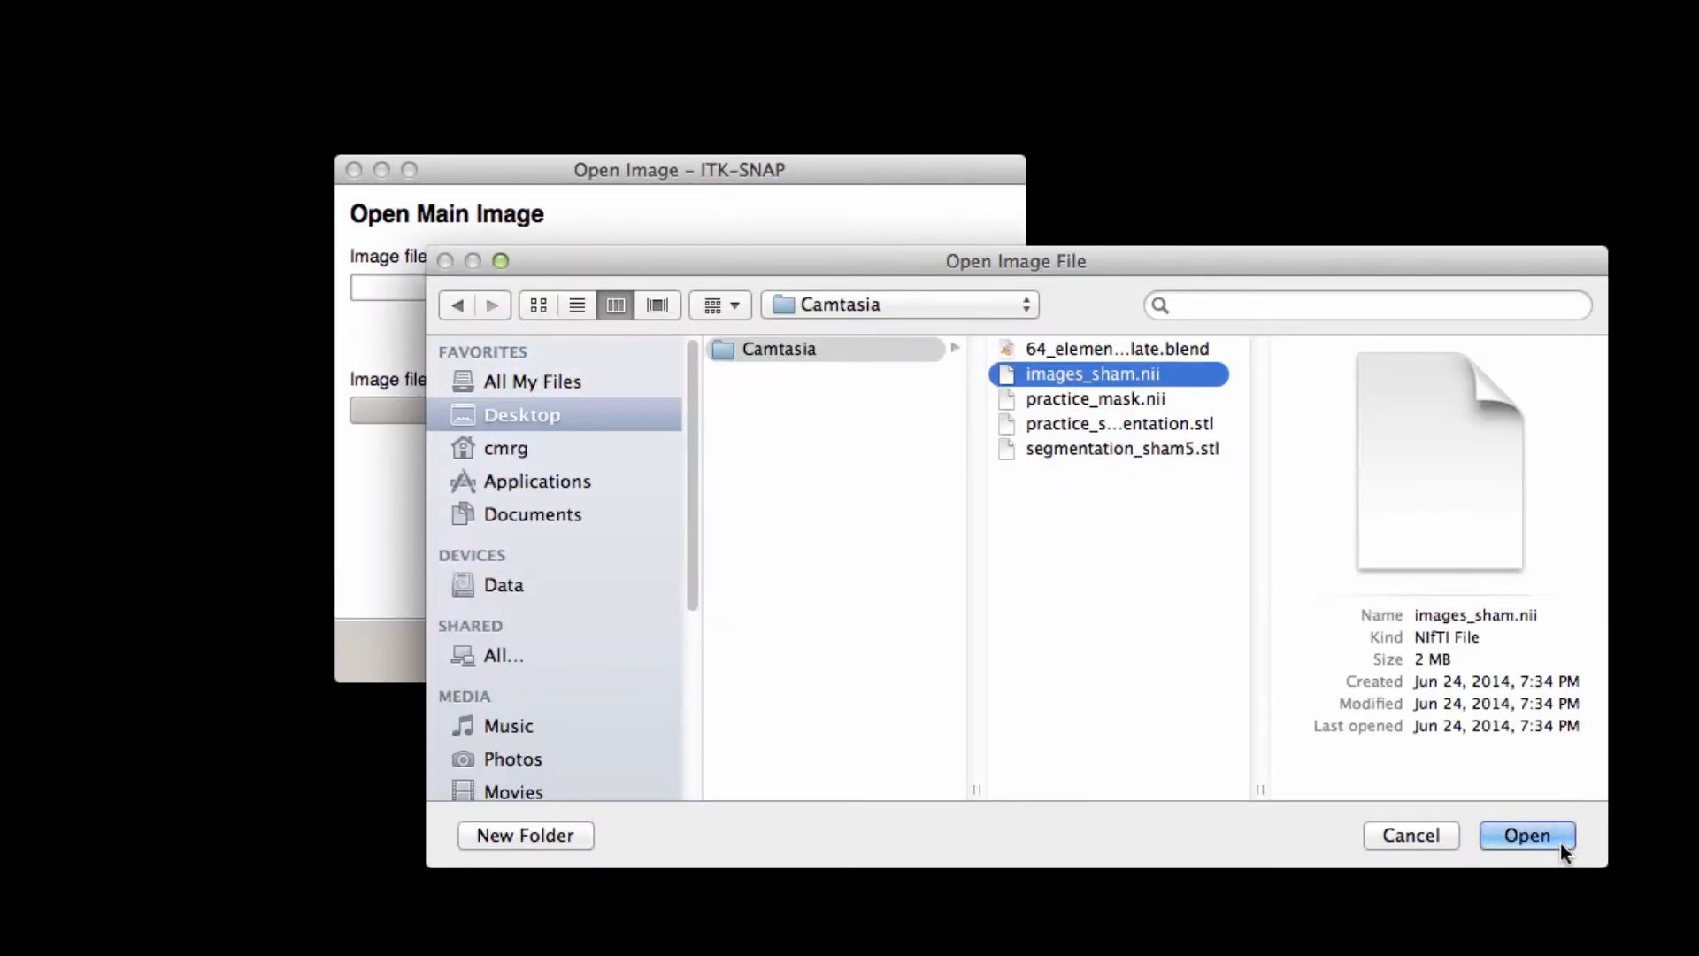
left_click(1558, 842)
left_click(432, 410)
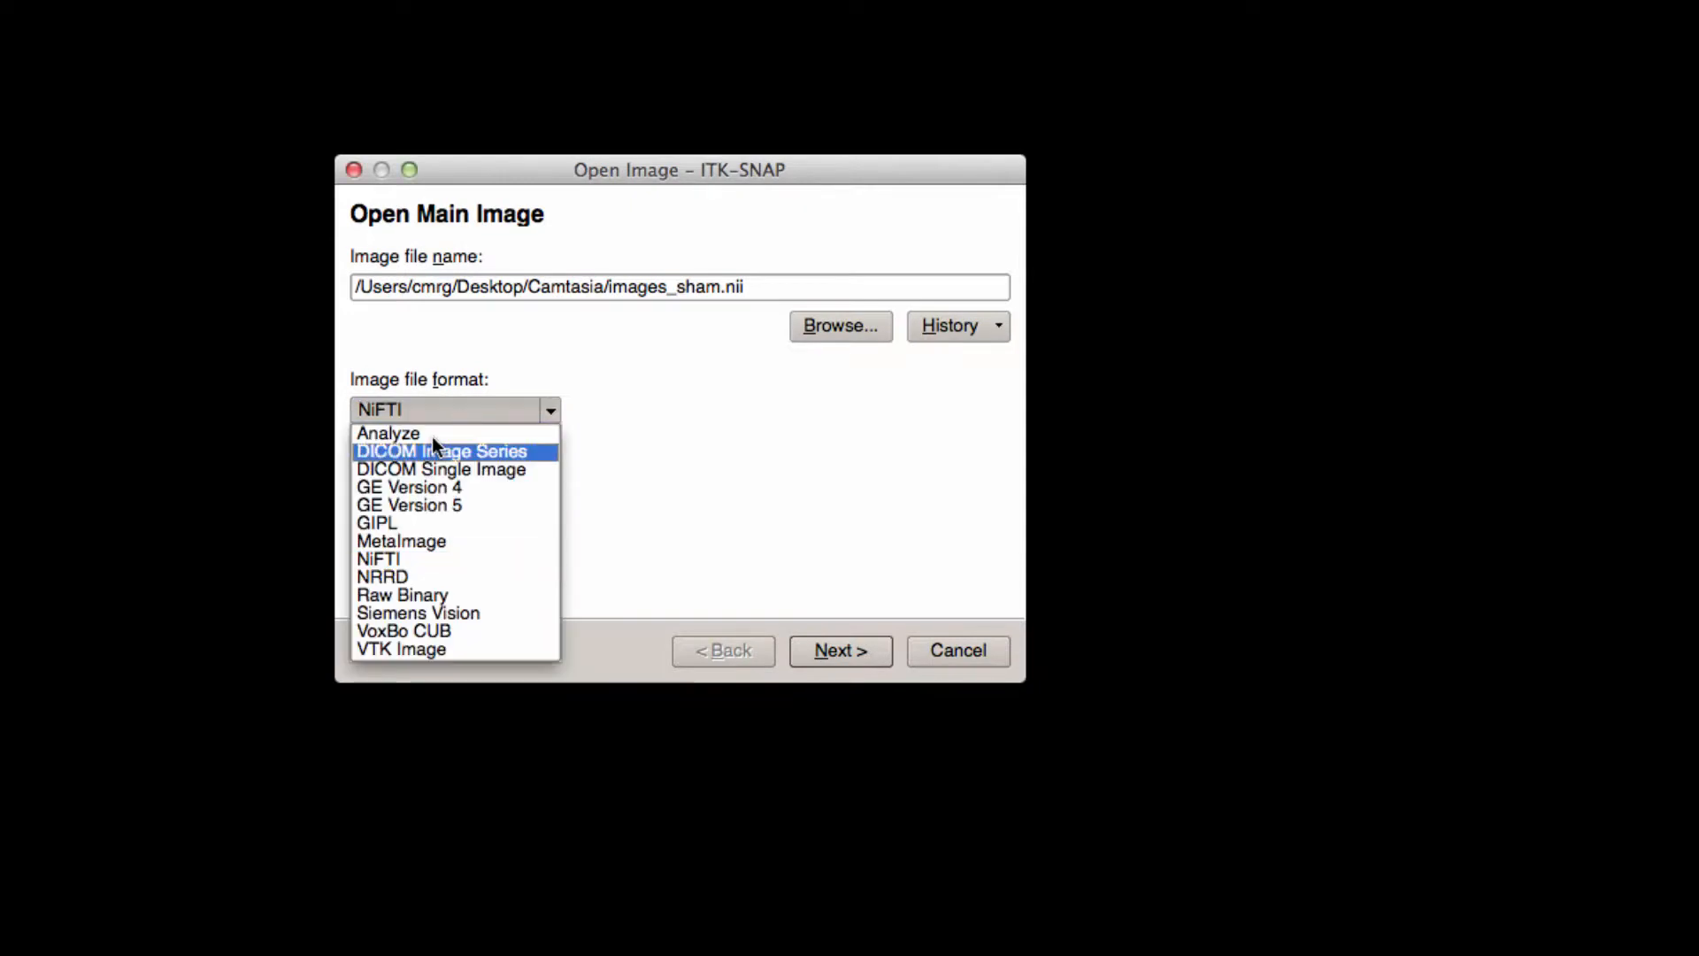
left_click(425, 558)
left_click(912, 633)
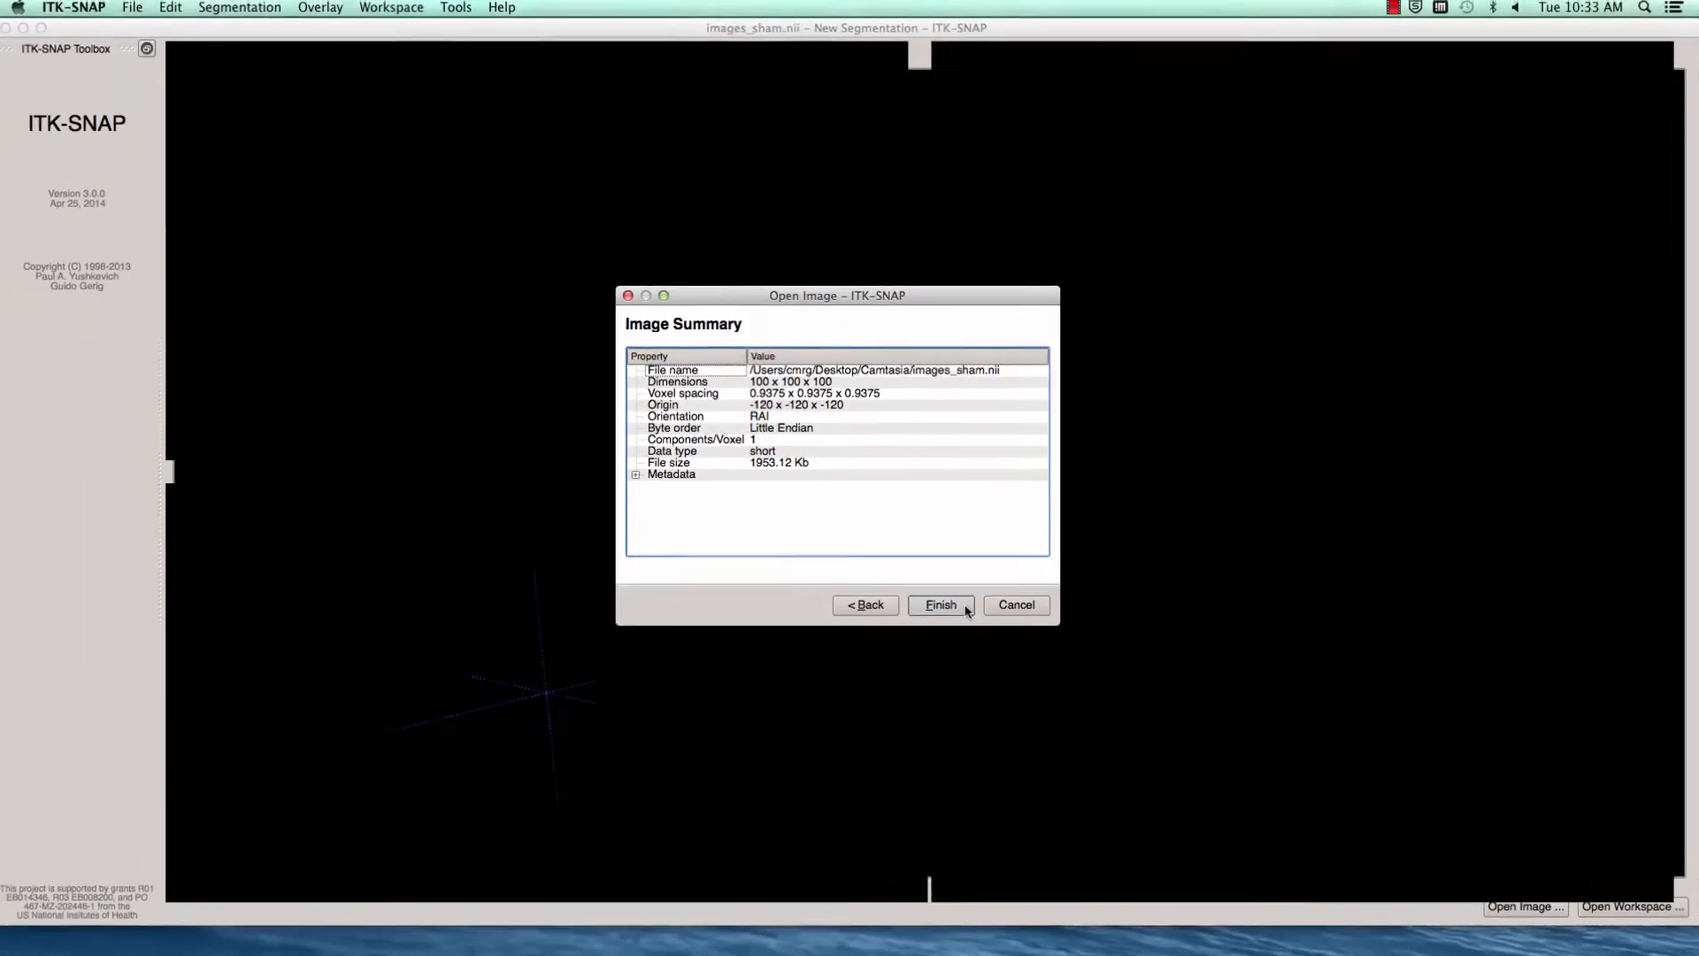
left_click(911, 633)
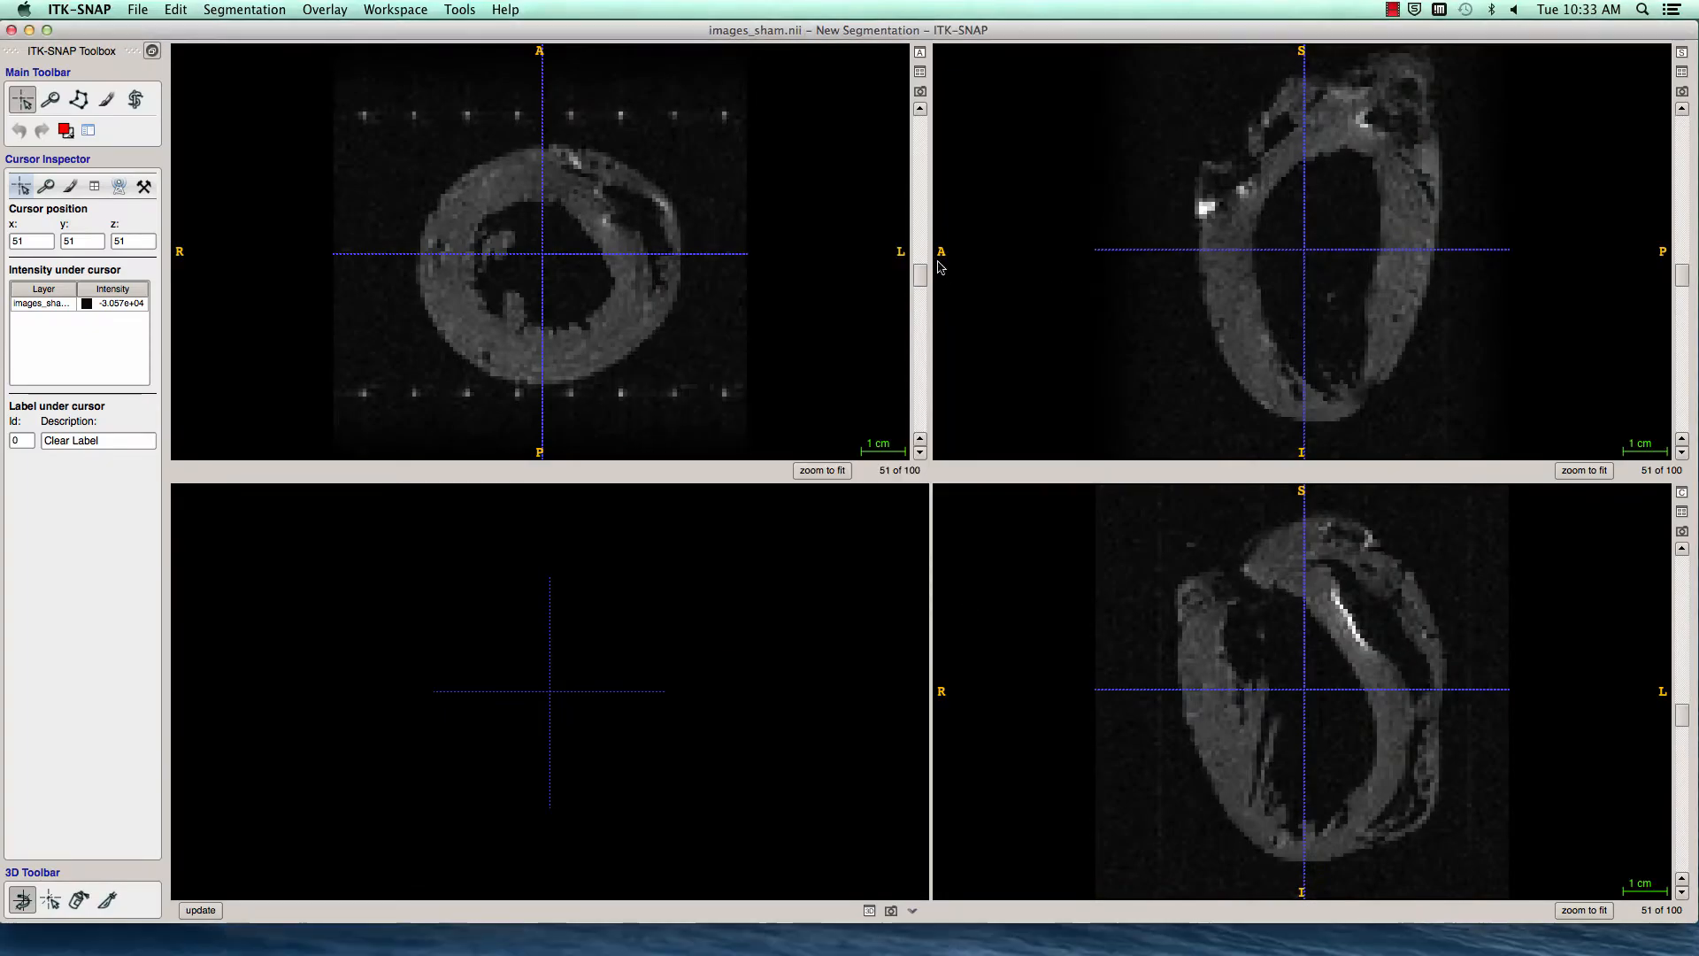
Start 3D active contour segmentation of the full image region, using Region Competition as the contour behavior
mouse_move(920, 279)
left_mouse_down()
mouse_move(920, 170)
mouse_move(915, 312)
mouse_move(919, 262)
left_mouse_up()
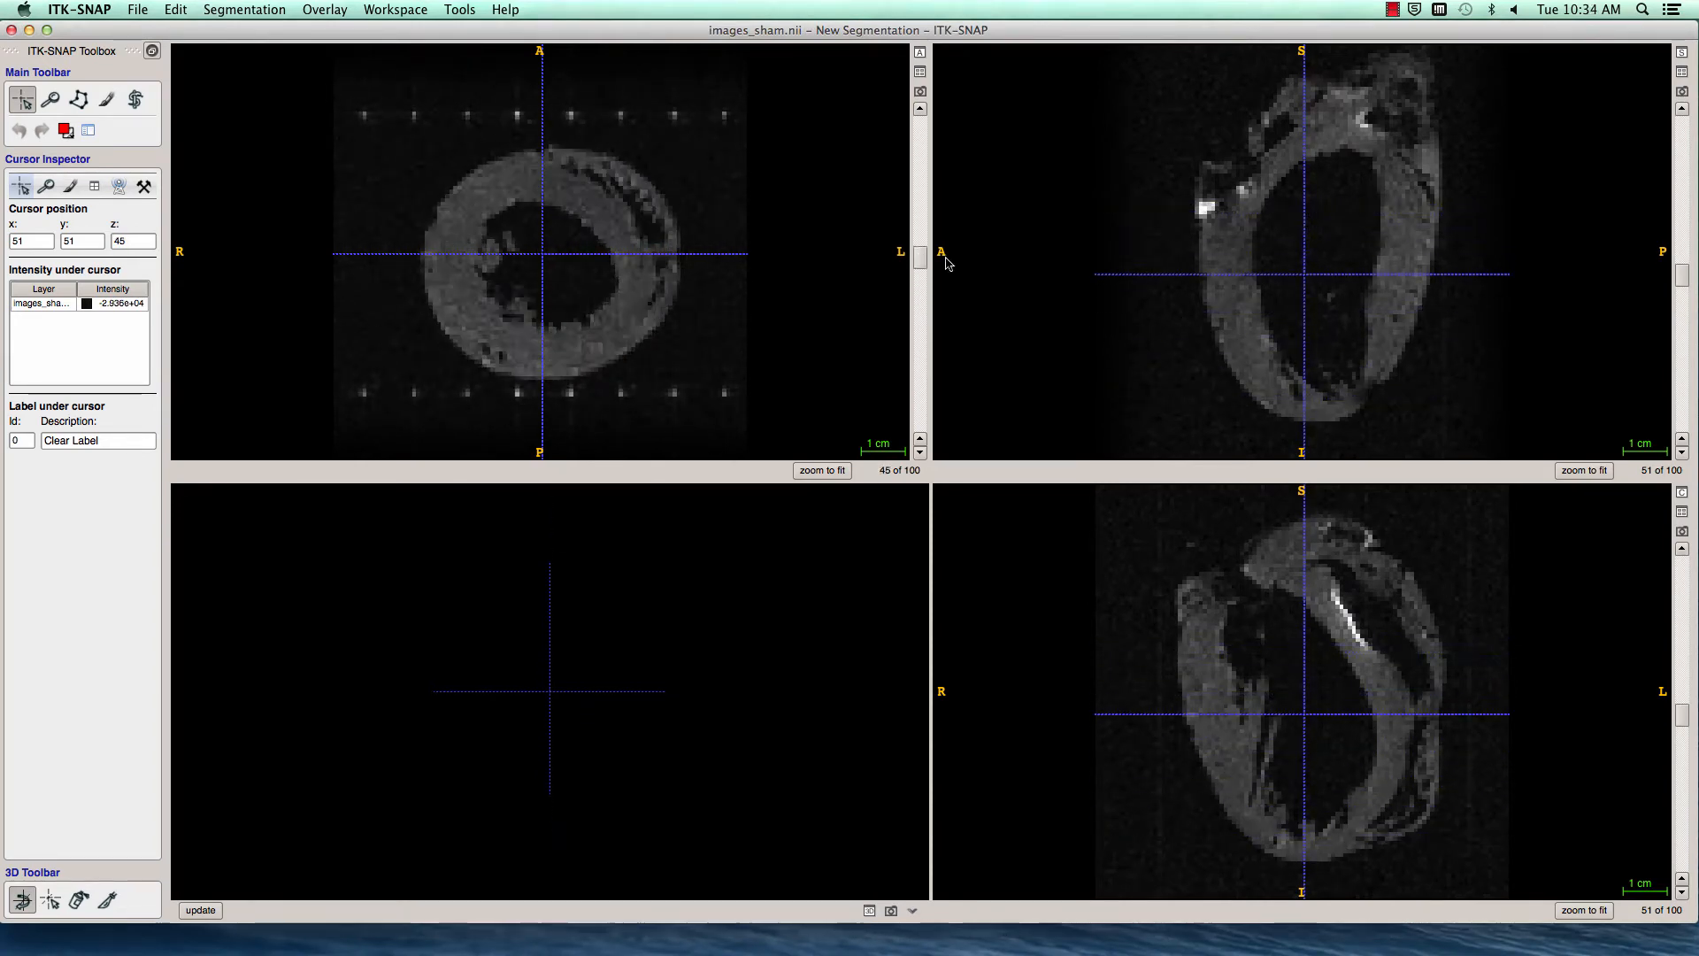
mouse_move(1684, 268)
left_mouse_down()
mouse_move(1683, 188)
mouse_move(1684, 274)
left_mouse_up()
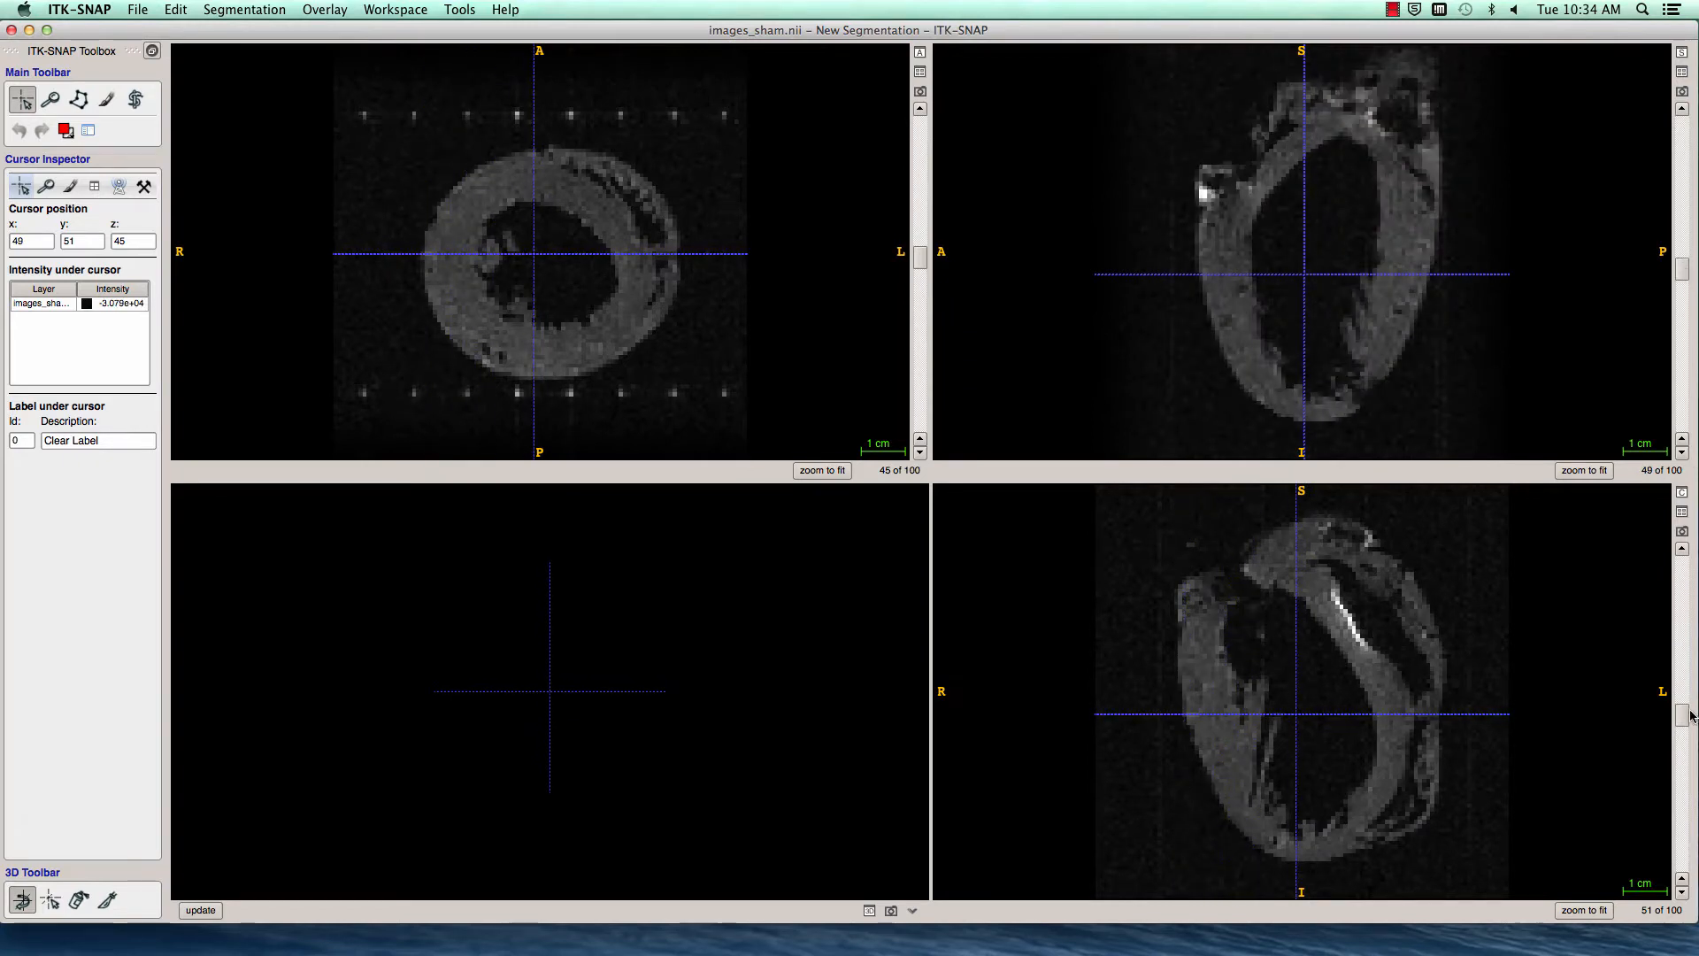
mouse_move(1690, 715)
left_mouse_down()
mouse_move(1688, 650)
mouse_move(1690, 712)
left_mouse_up()
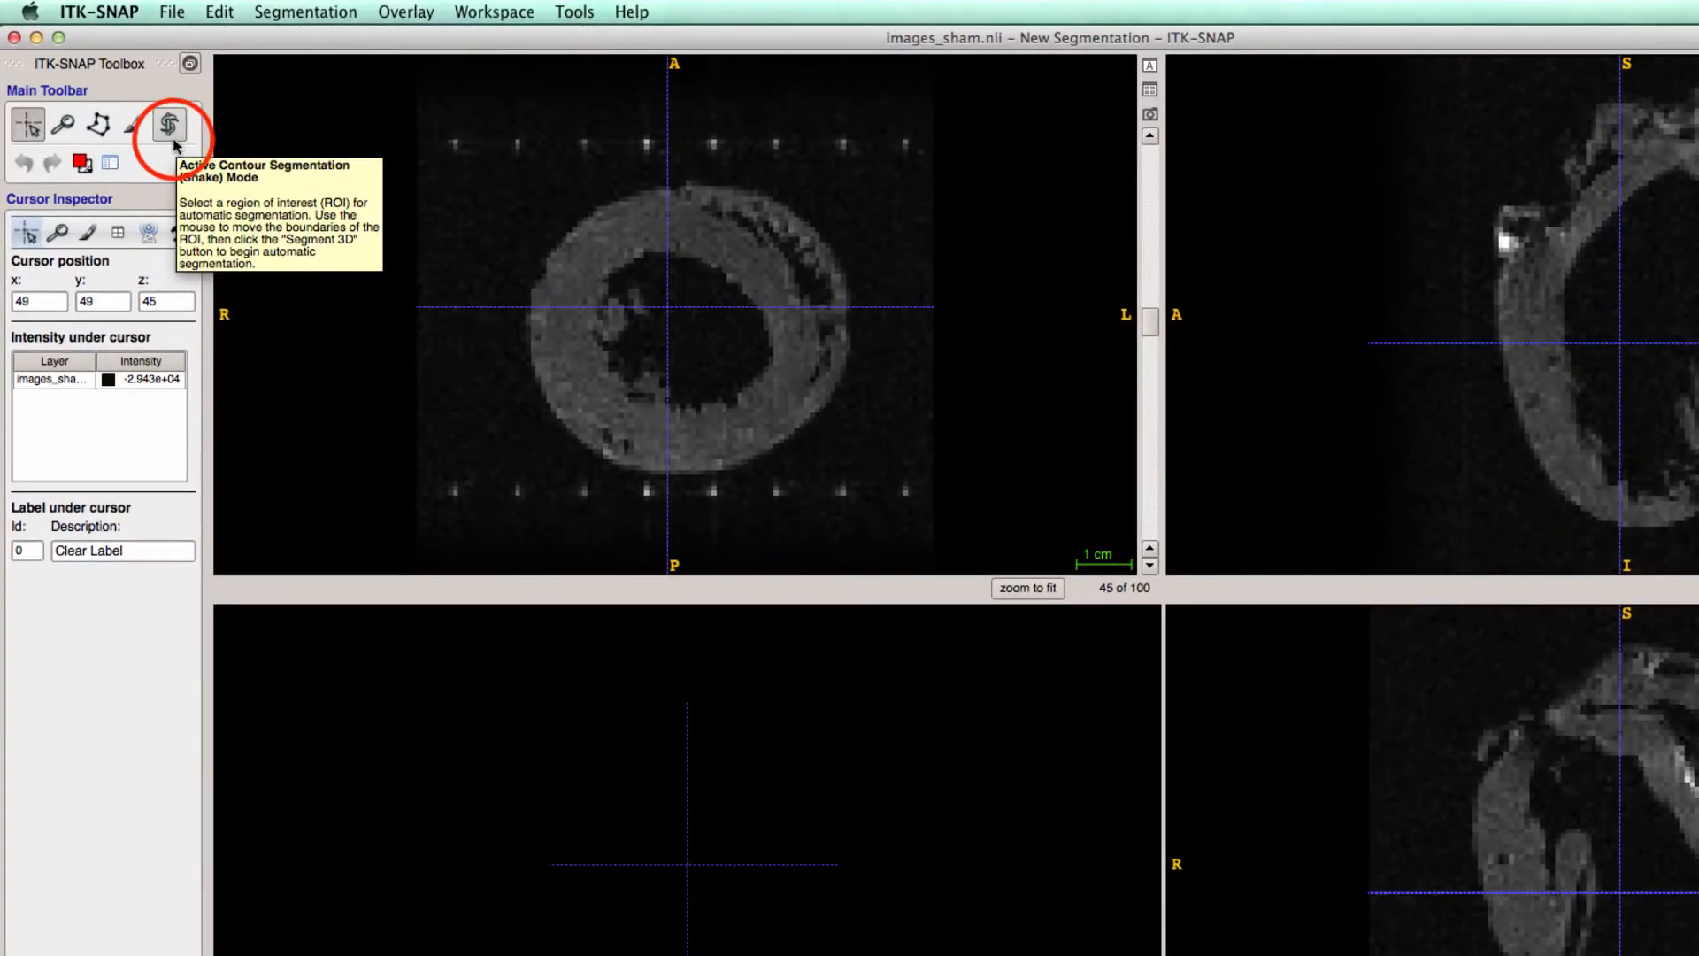
left_click(172, 137)
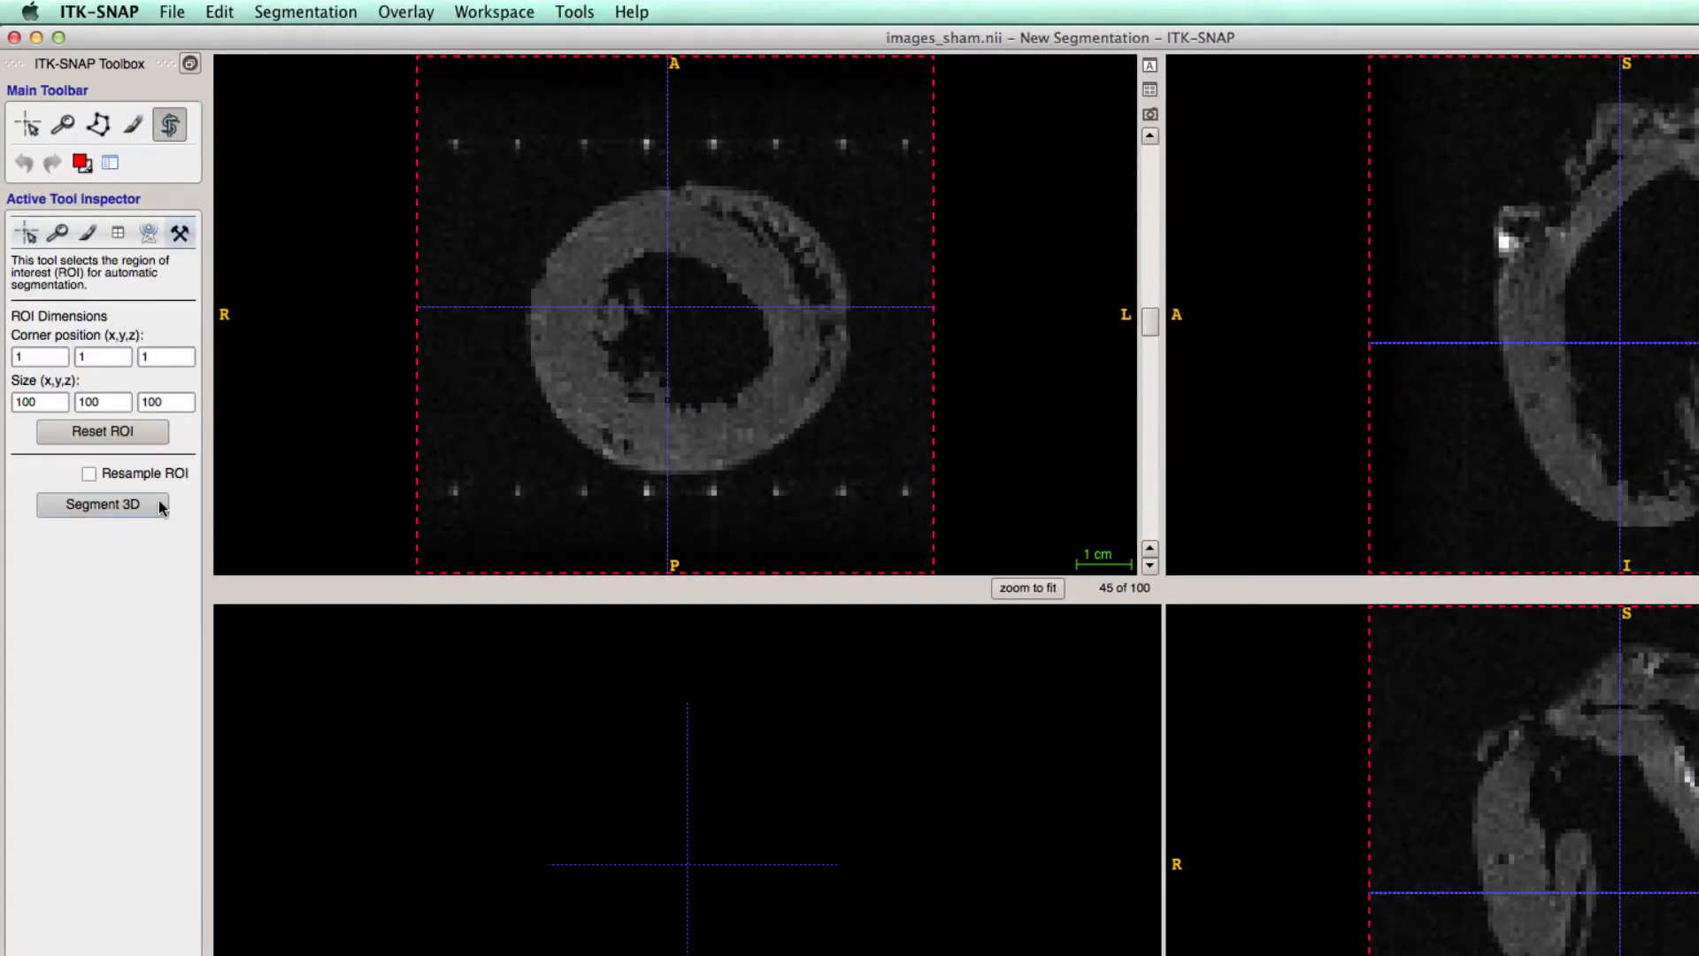
left_click(161, 506)
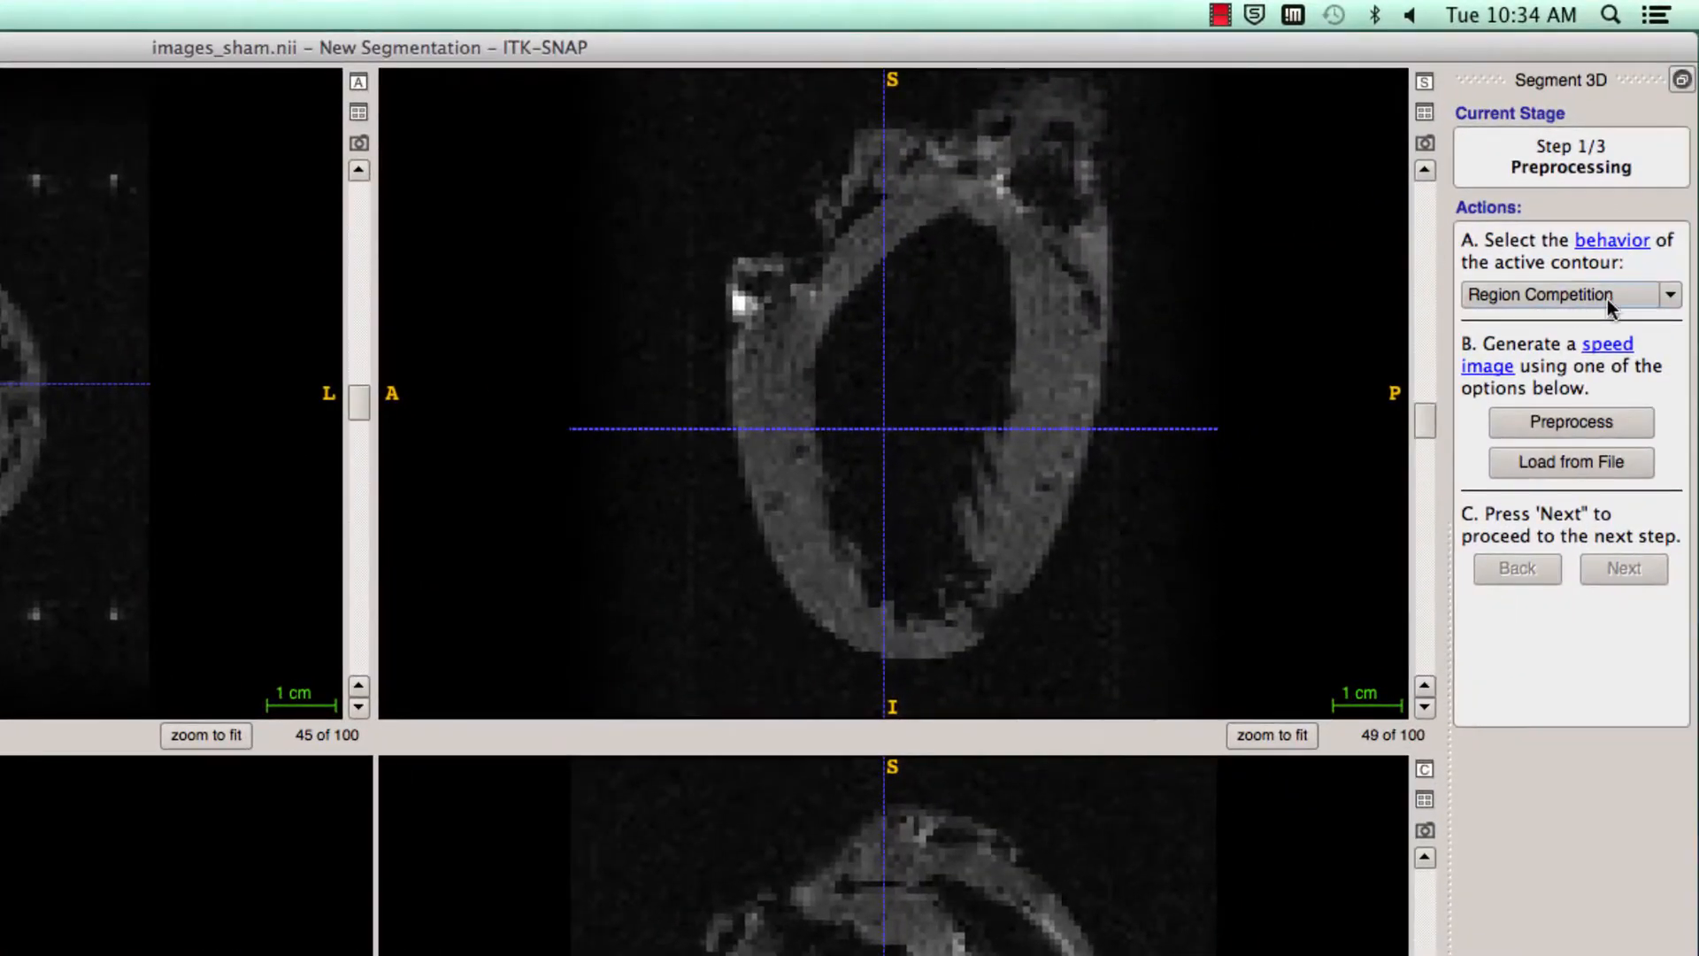
left_click(1607, 300)
left_click(1606, 317)
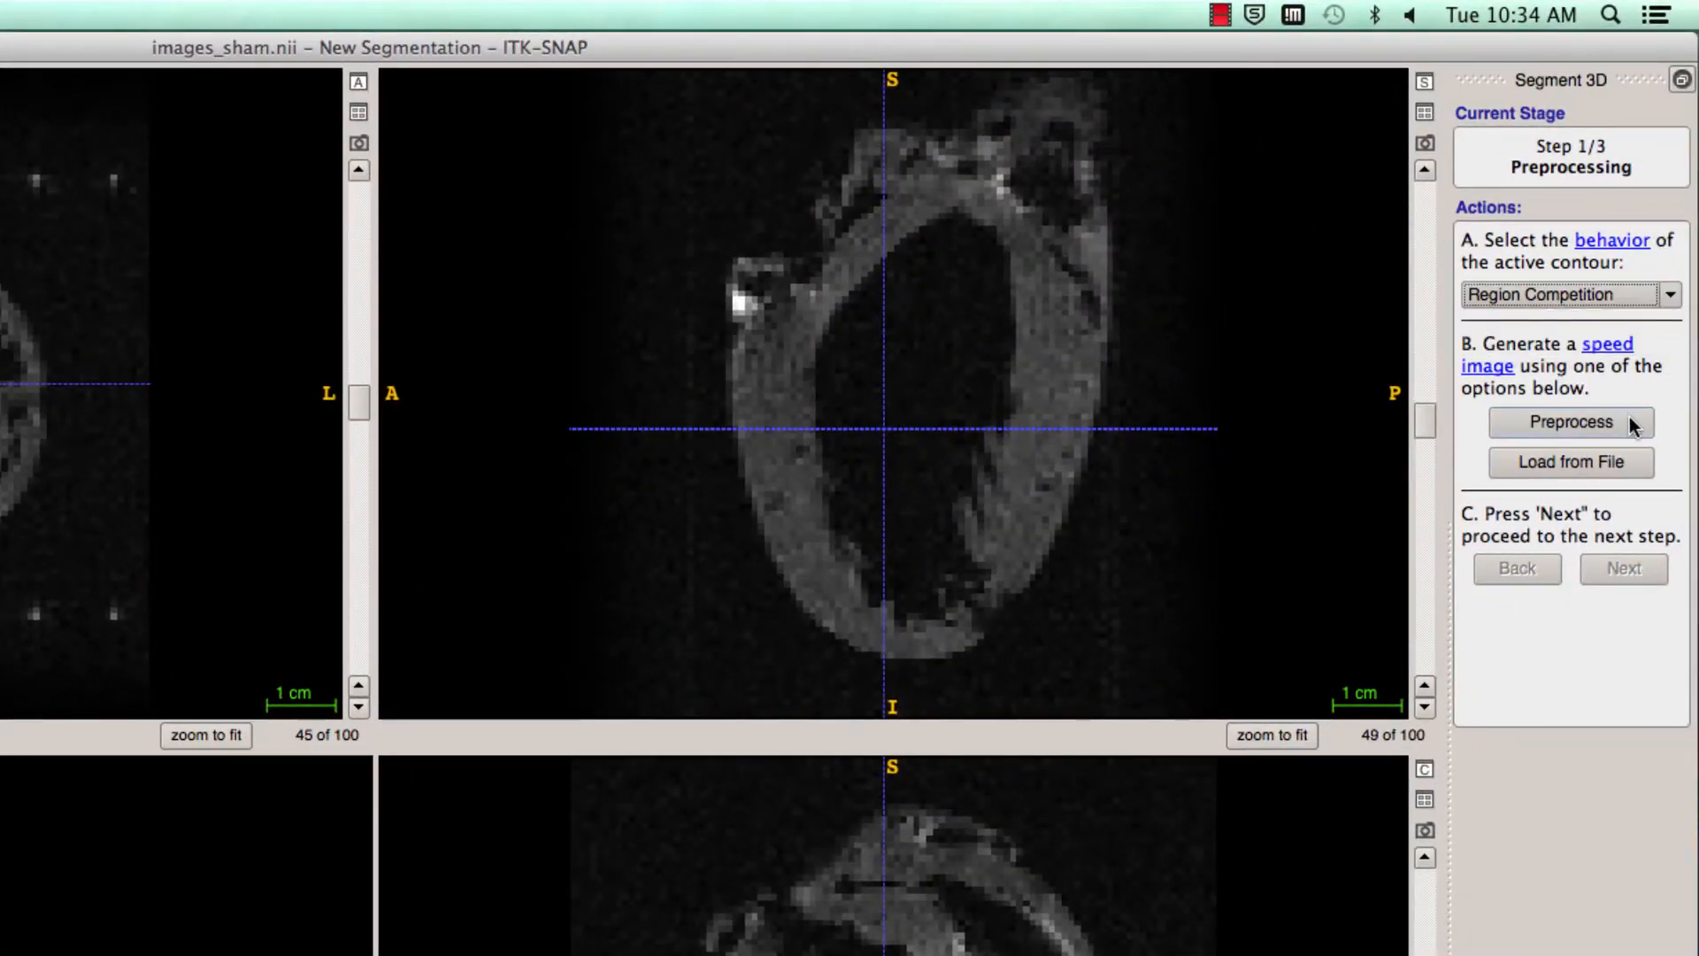
Generate the speed image by thresholding with a lower threshold of -27353 and an upper threshold near its maximum, and proceed to initialization
left_click(1628, 421)
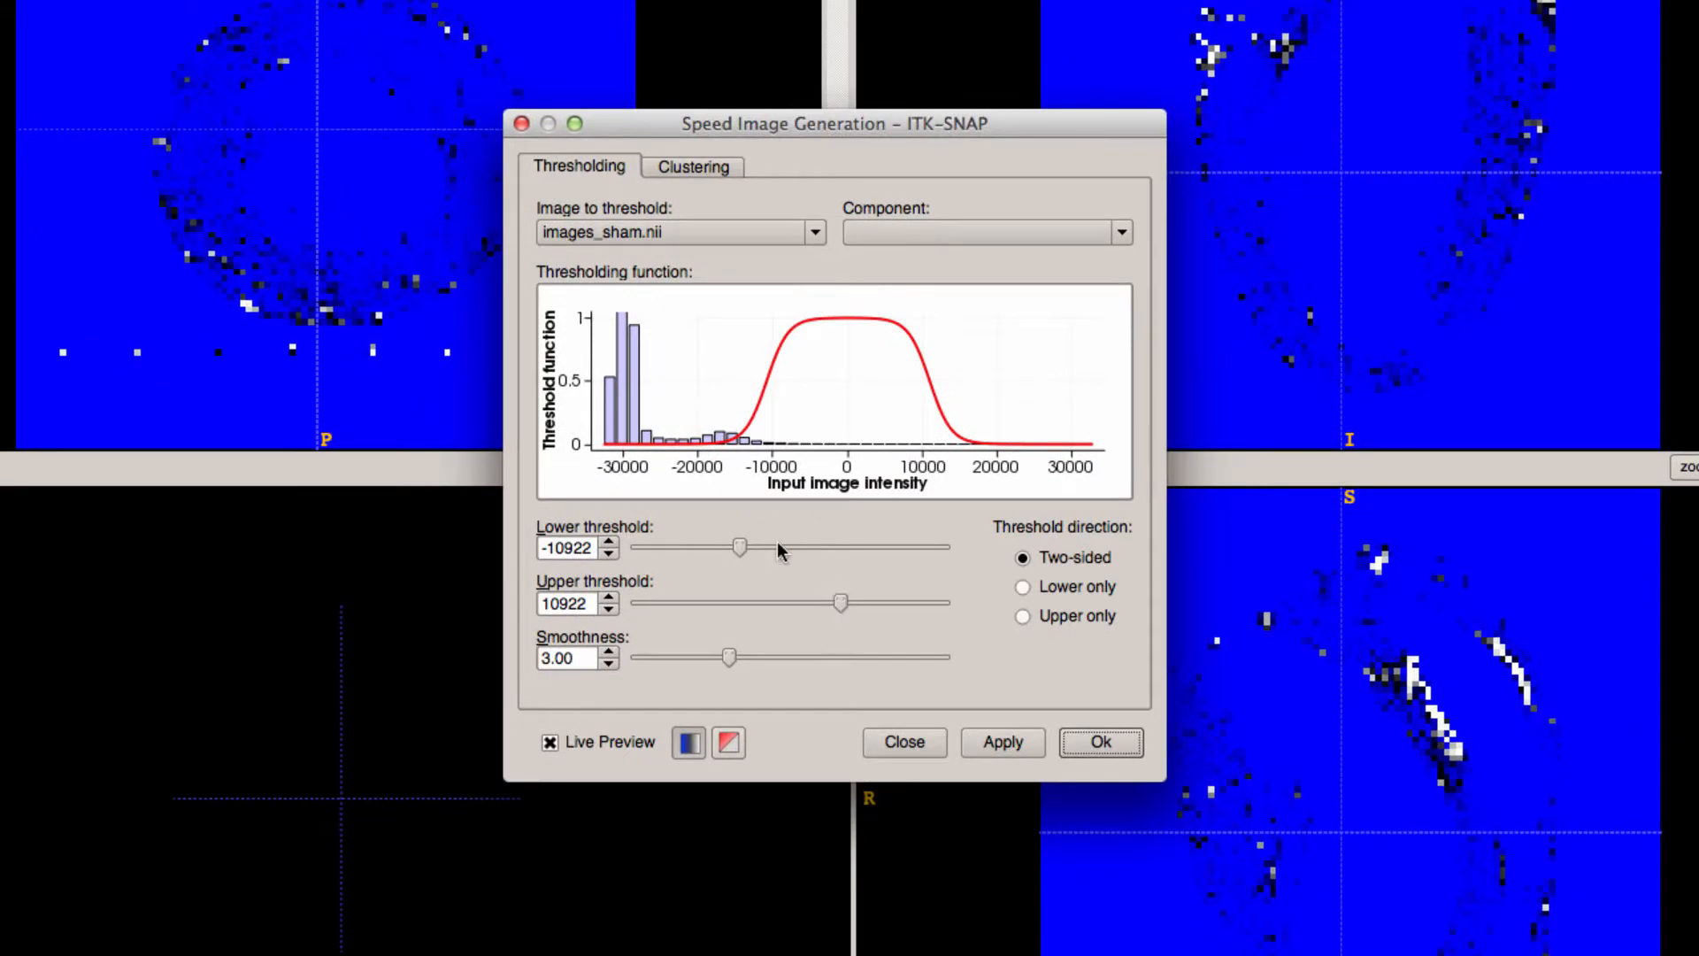
left_click_drag(736, 546, 656, 544)
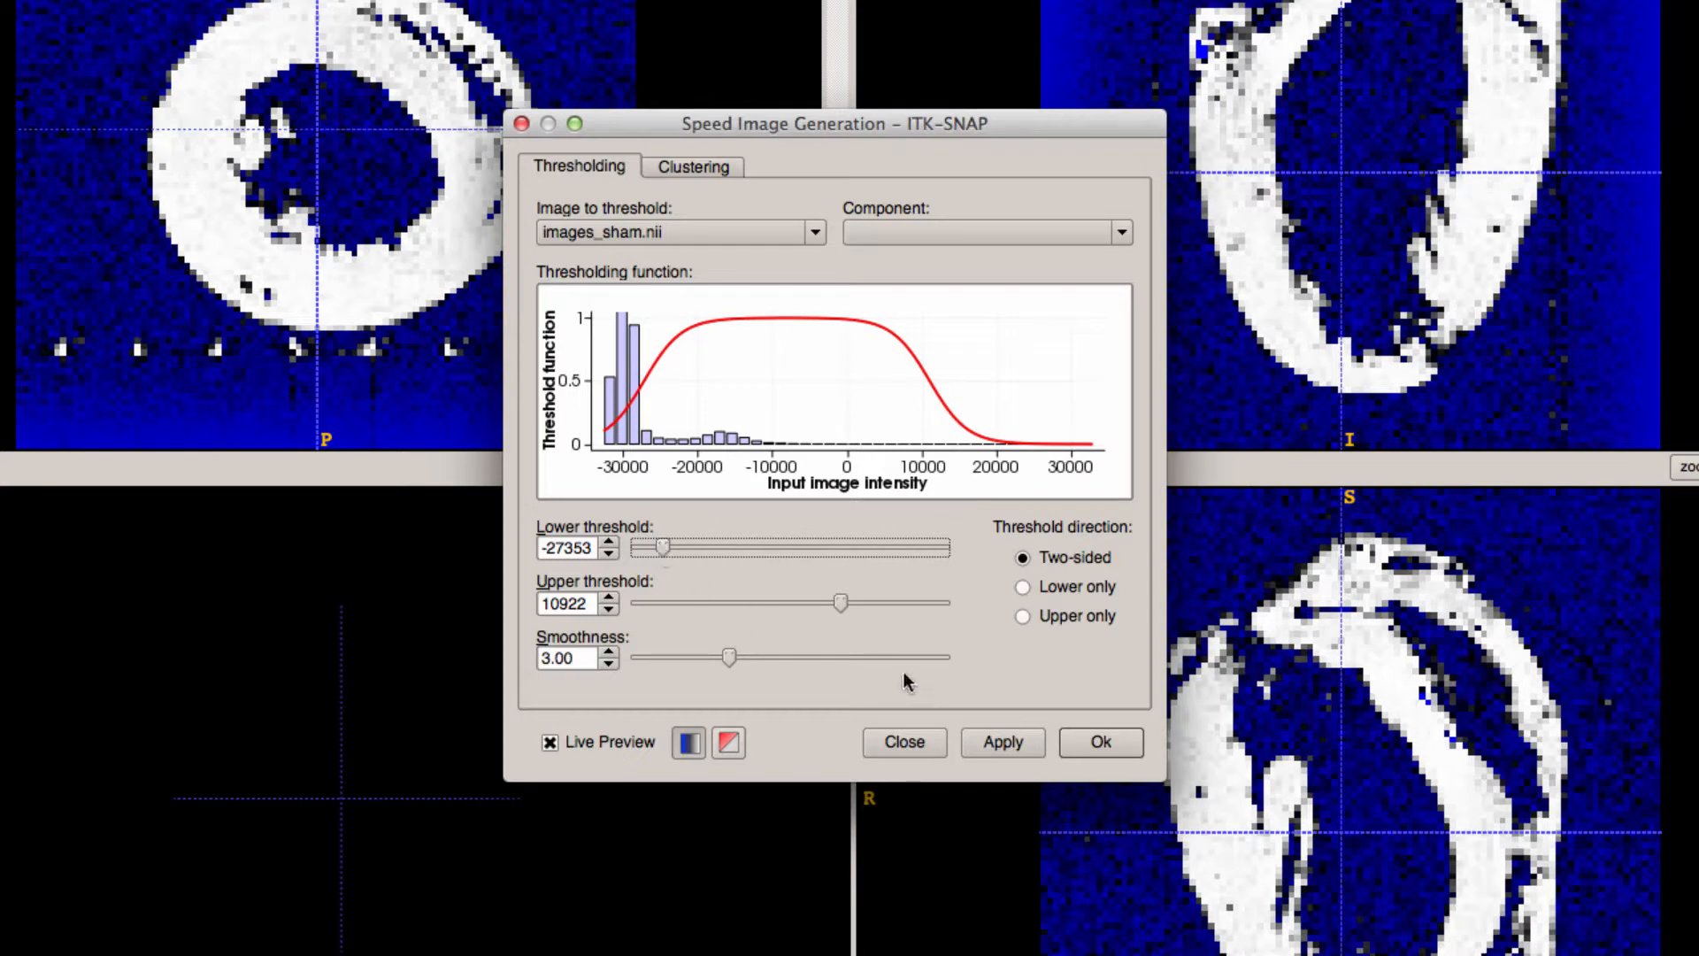
left_click_drag(840, 603, 936, 609)
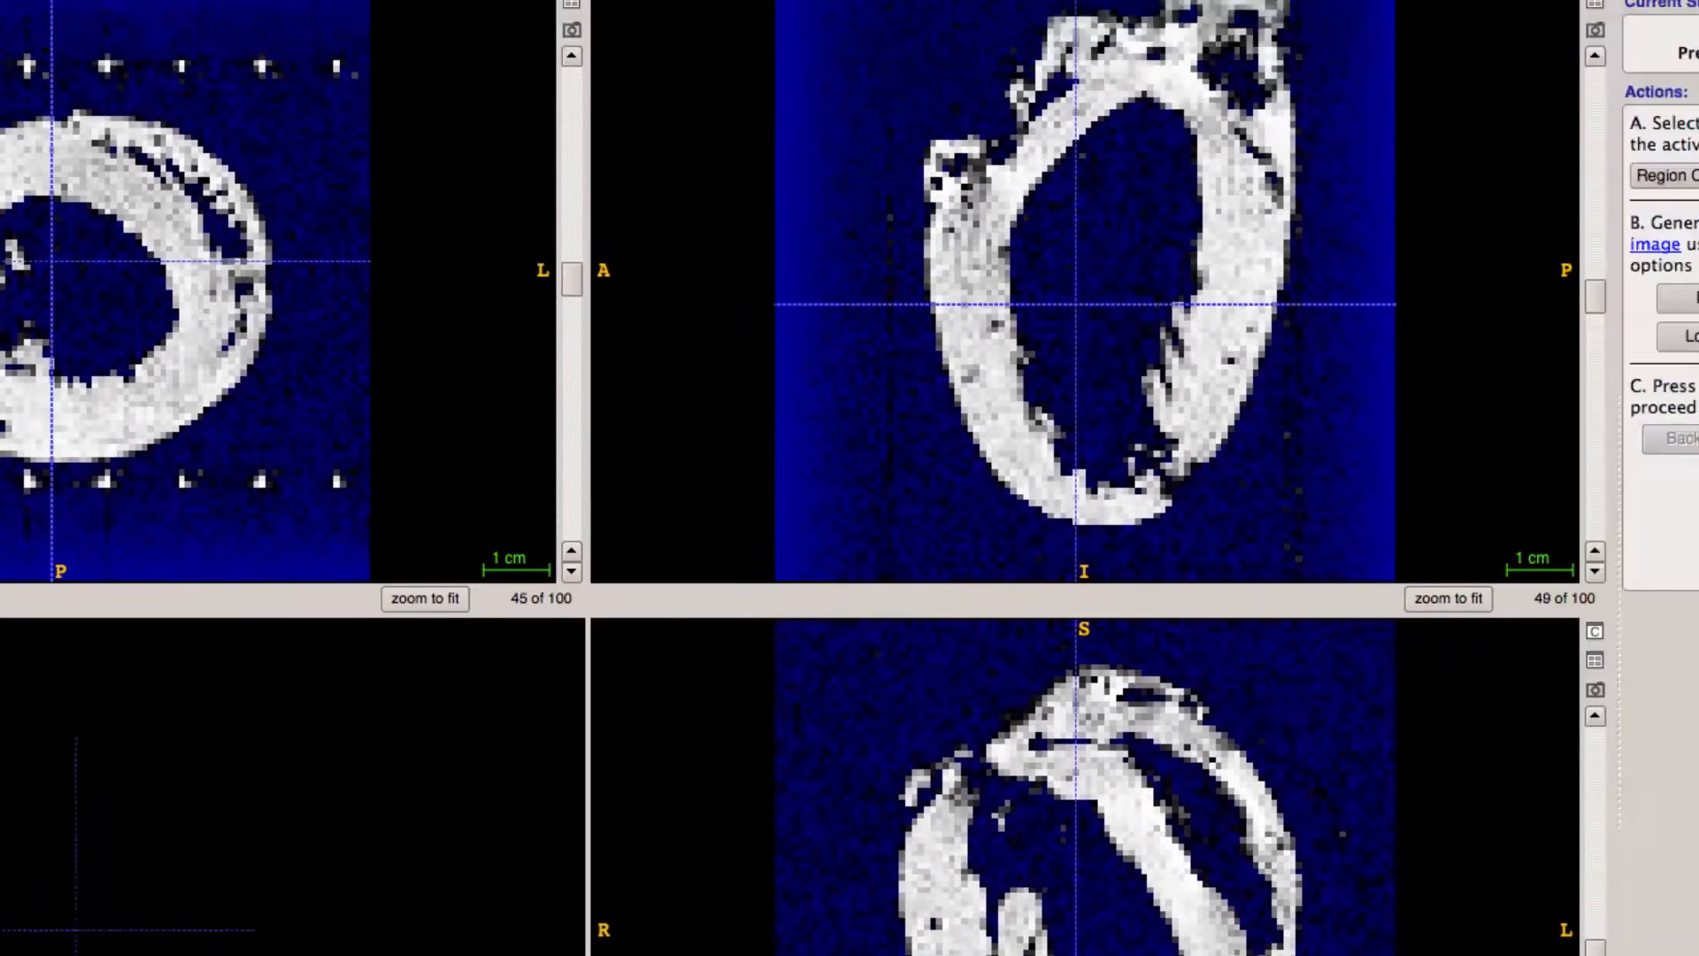
left_click(1637, 504)
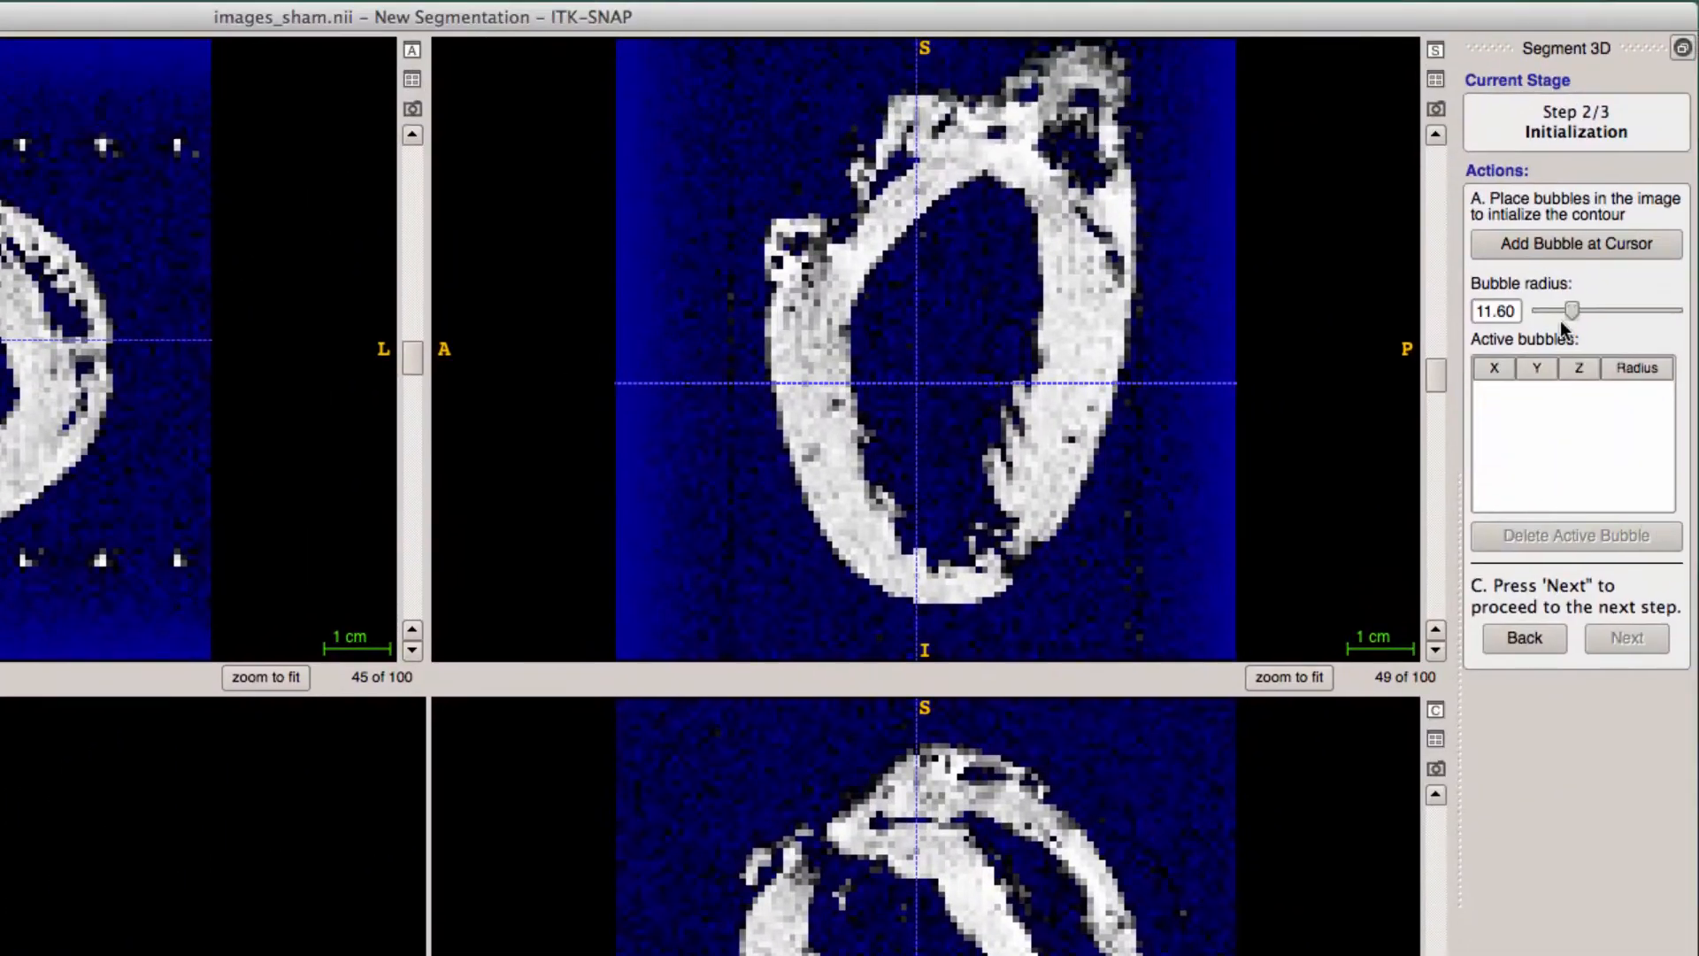
Set the bubble radius to 3 and add bubbles in the heart wall at (44, 34, 45) and (30, 49, 45)
left_click_drag(1568, 312, 1541, 311)
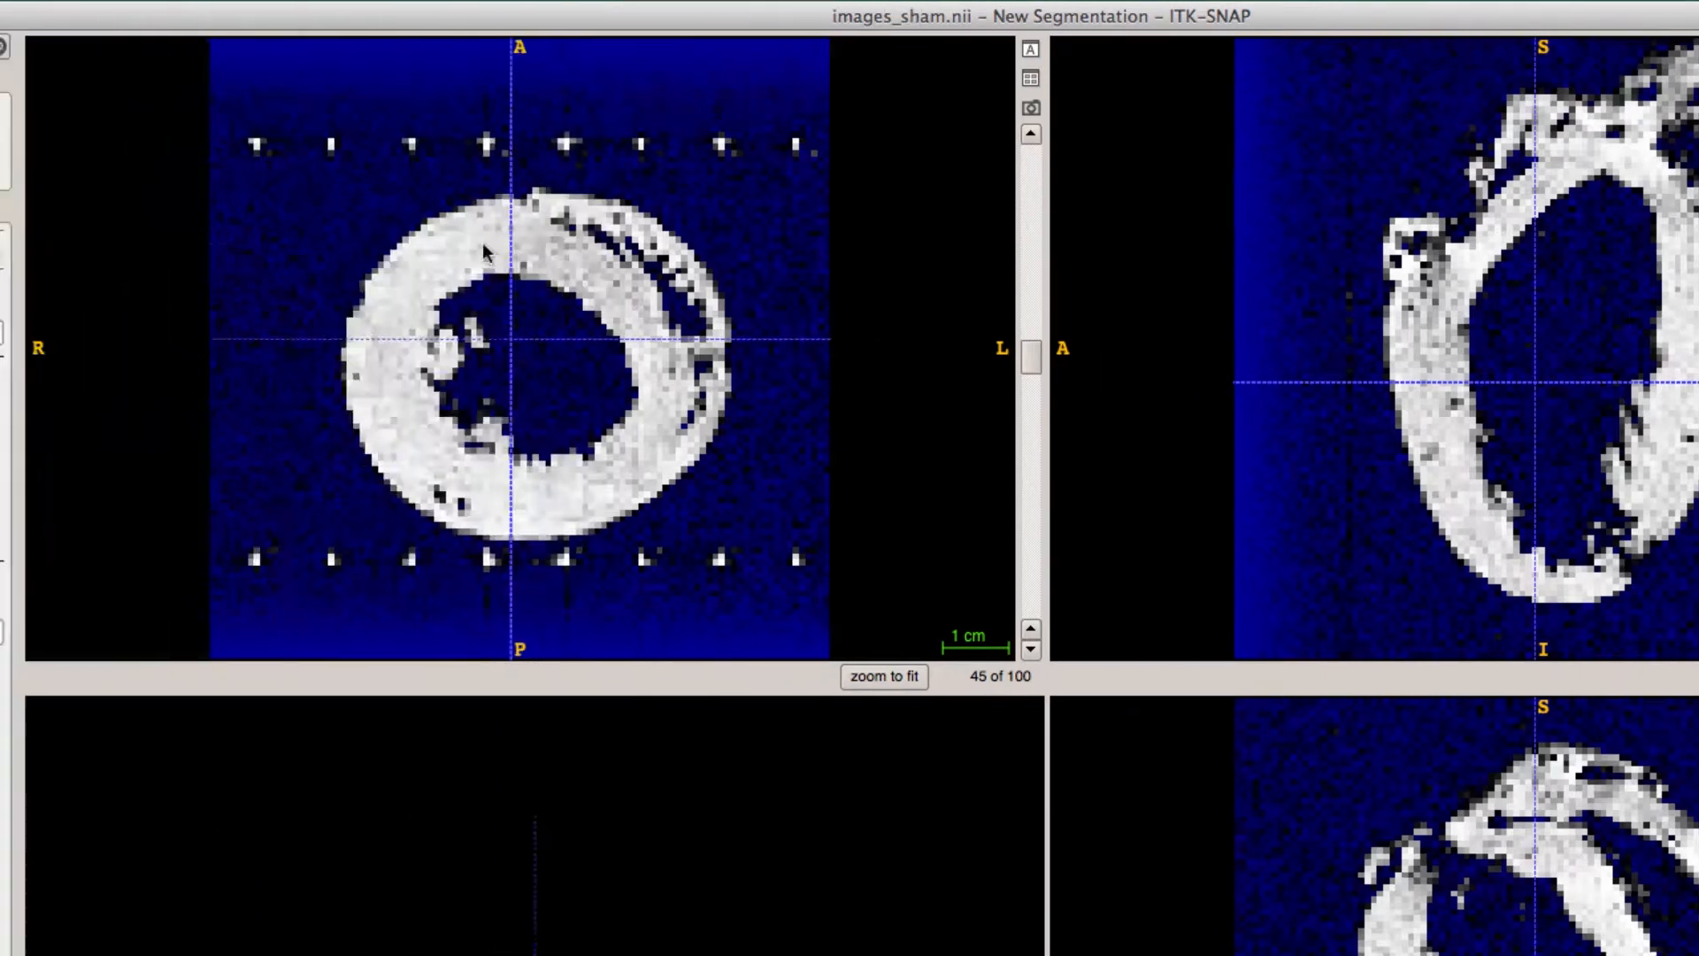
left_click(481, 244)
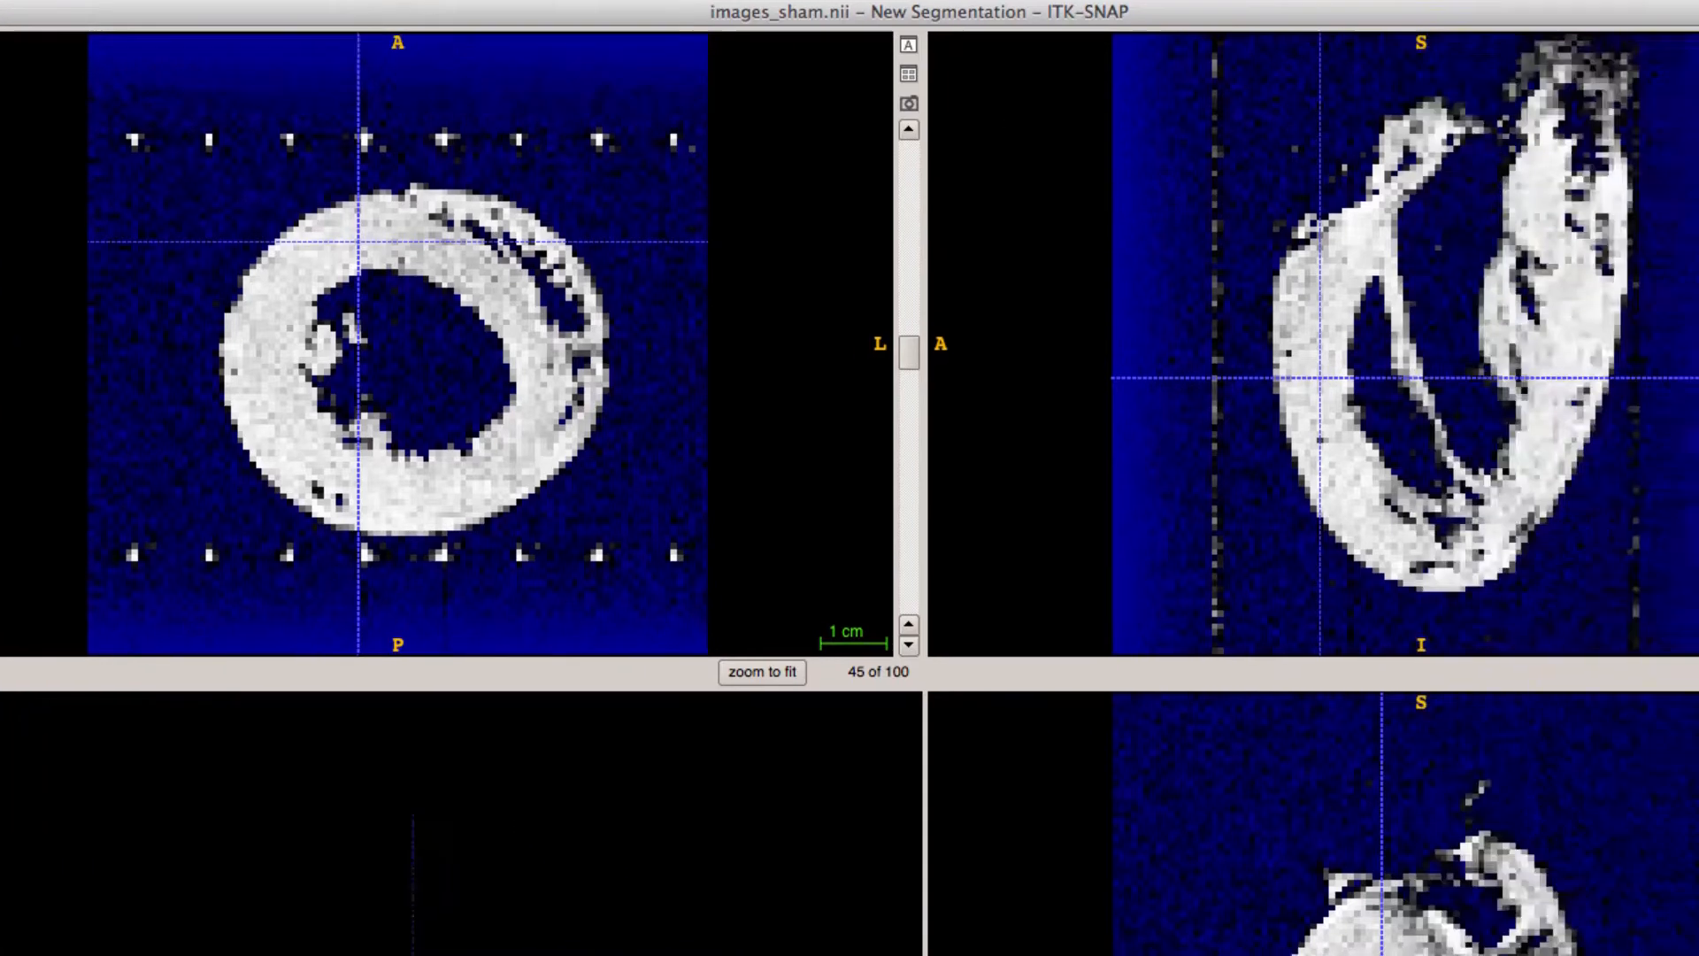
left_click(1572, 231)
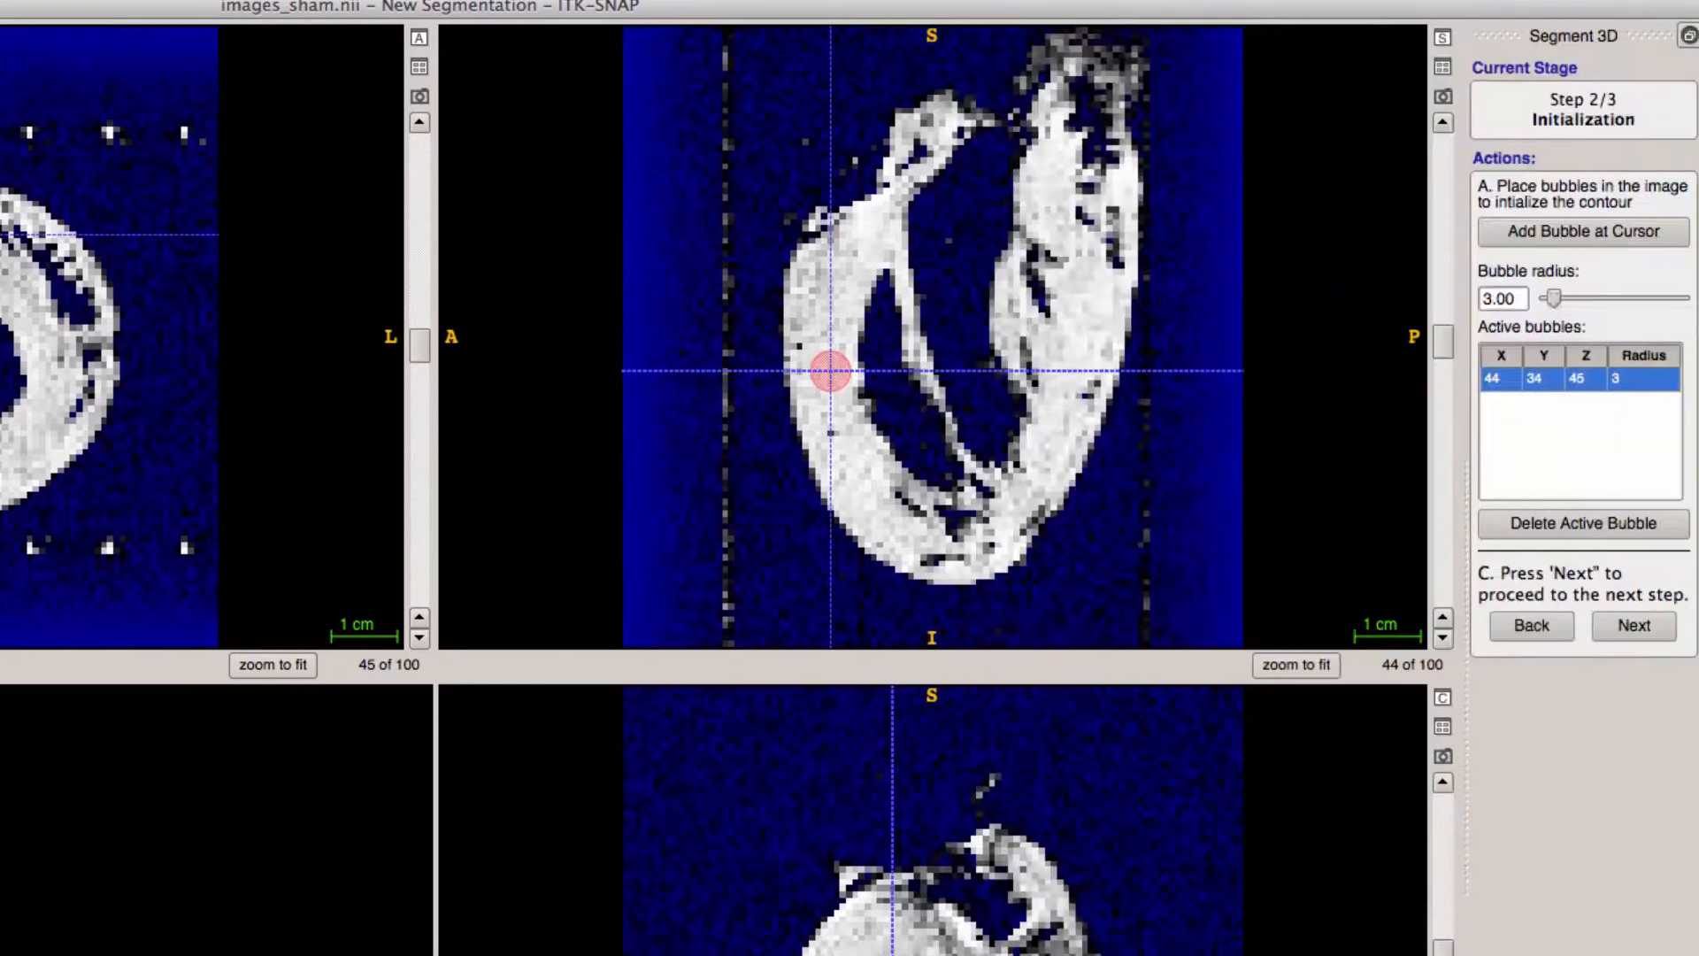
left_click(569, 339)
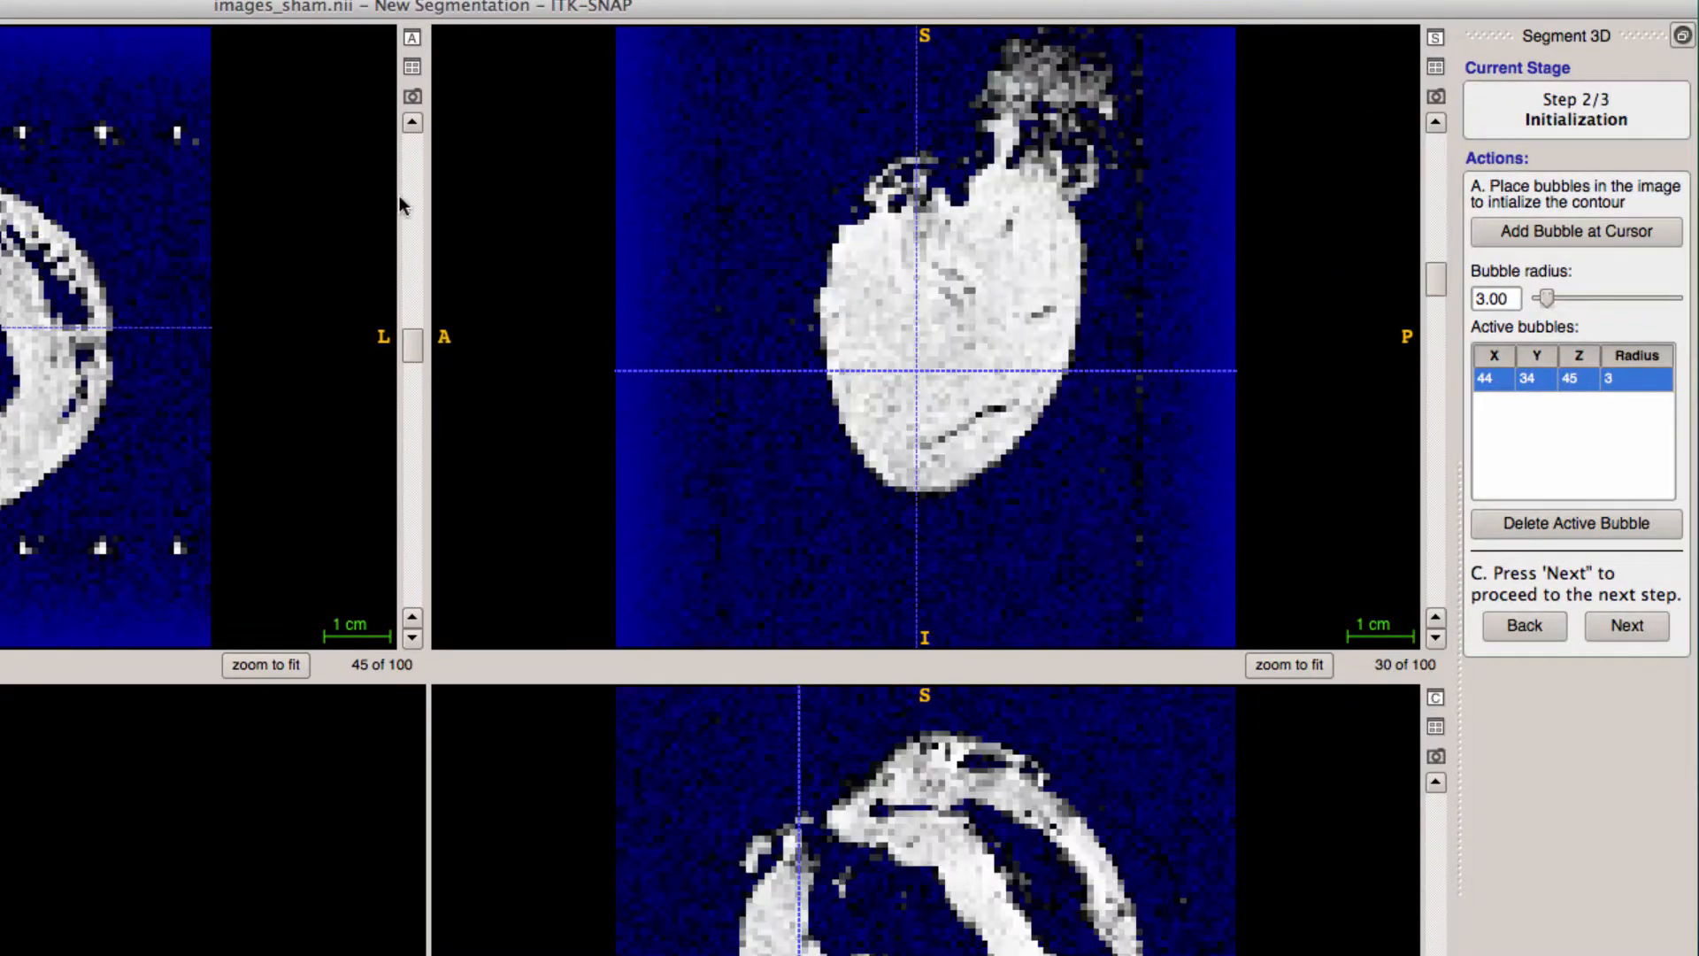
left_click(1652, 232)
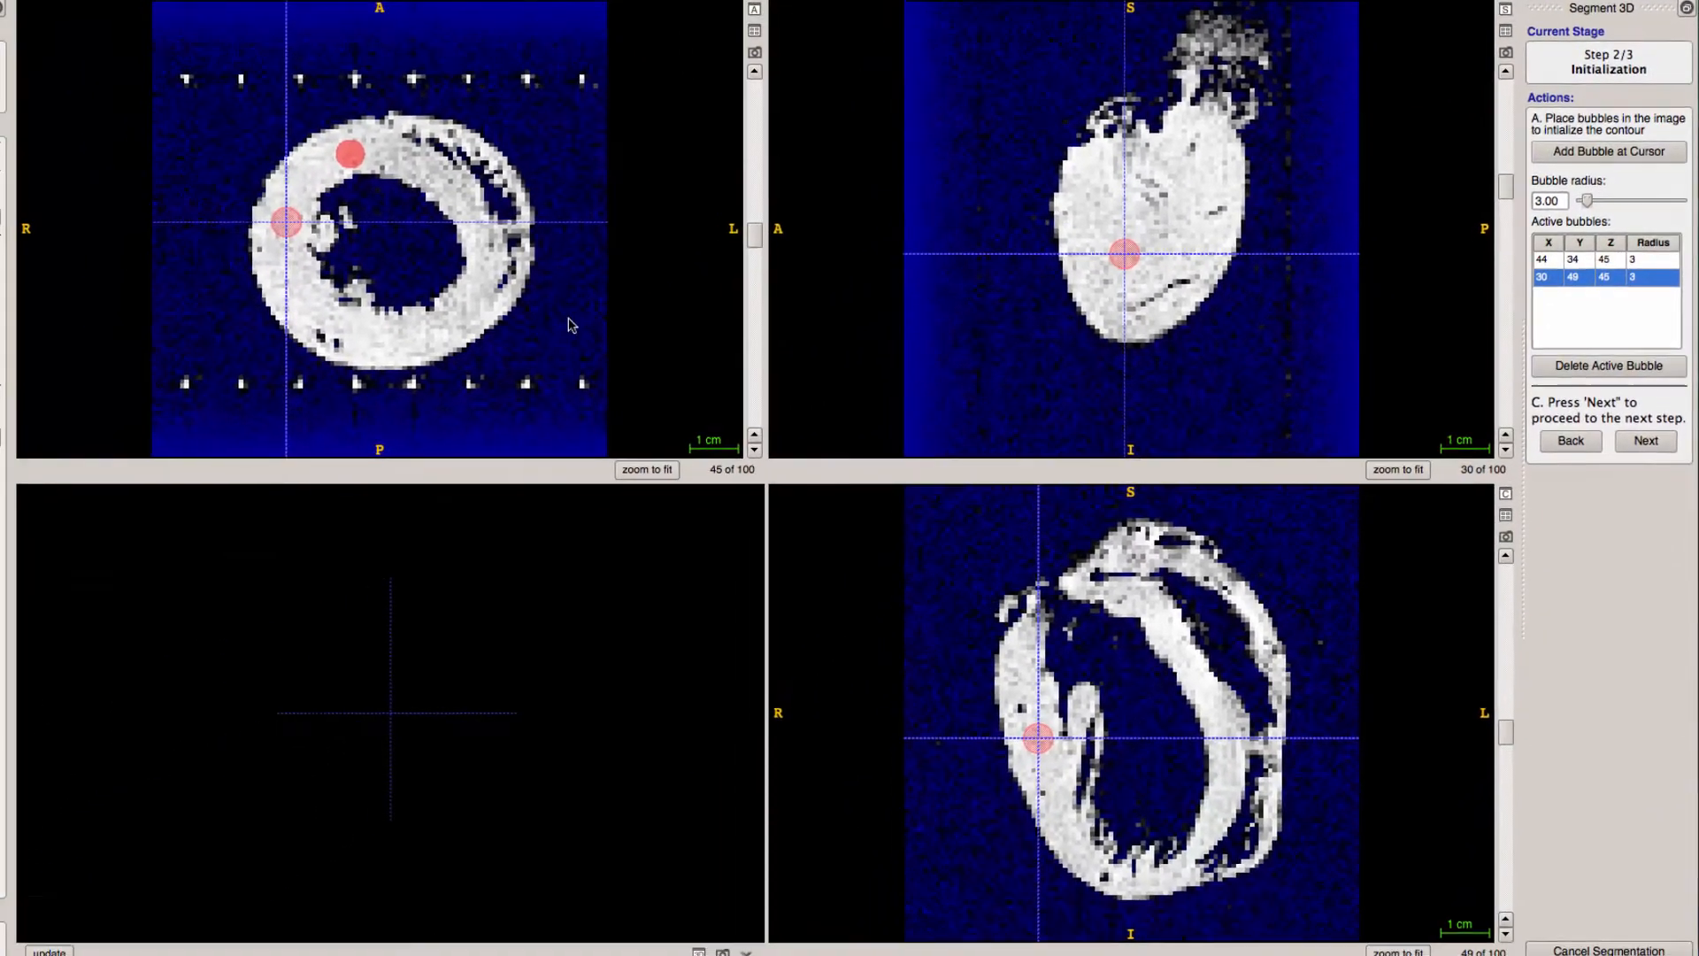
Add four more radius-3 bubbles around the heart wall at (32, 67, 45), (52, 75, 45), (69, 69, 45) and (67, 43, 45)
left_click(297, 304)
left_click(1678, 153)
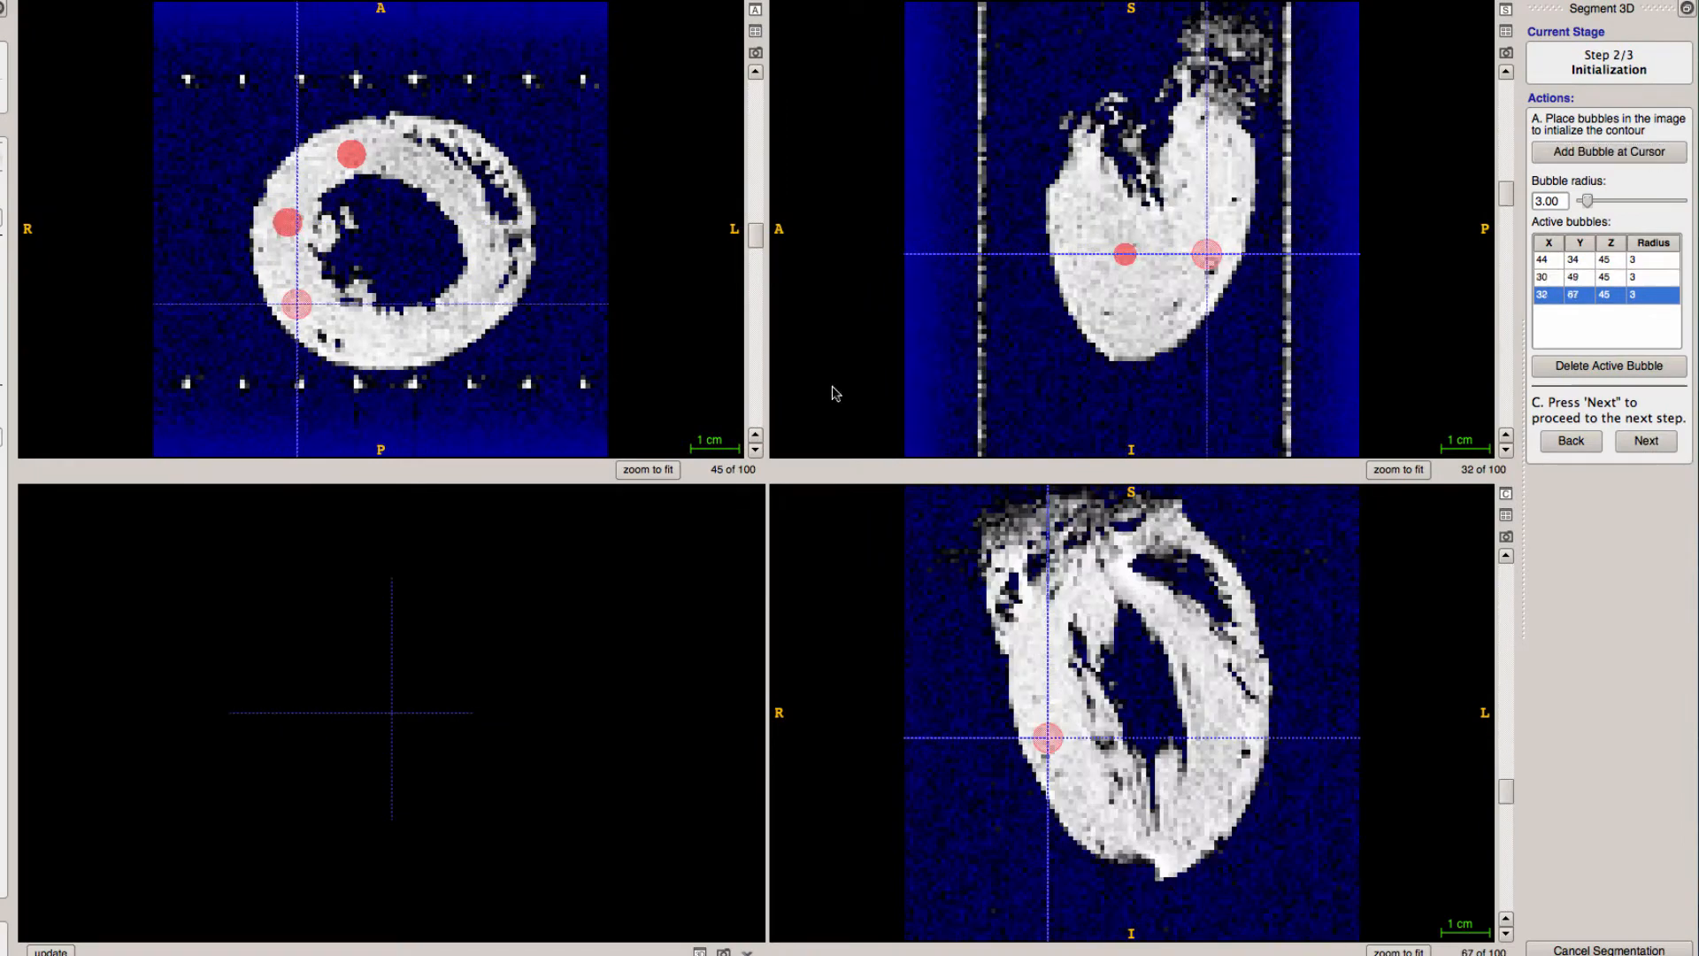
left_click(388, 341)
left_click(1680, 155)
left_click(465, 313)
left_click(1680, 155)
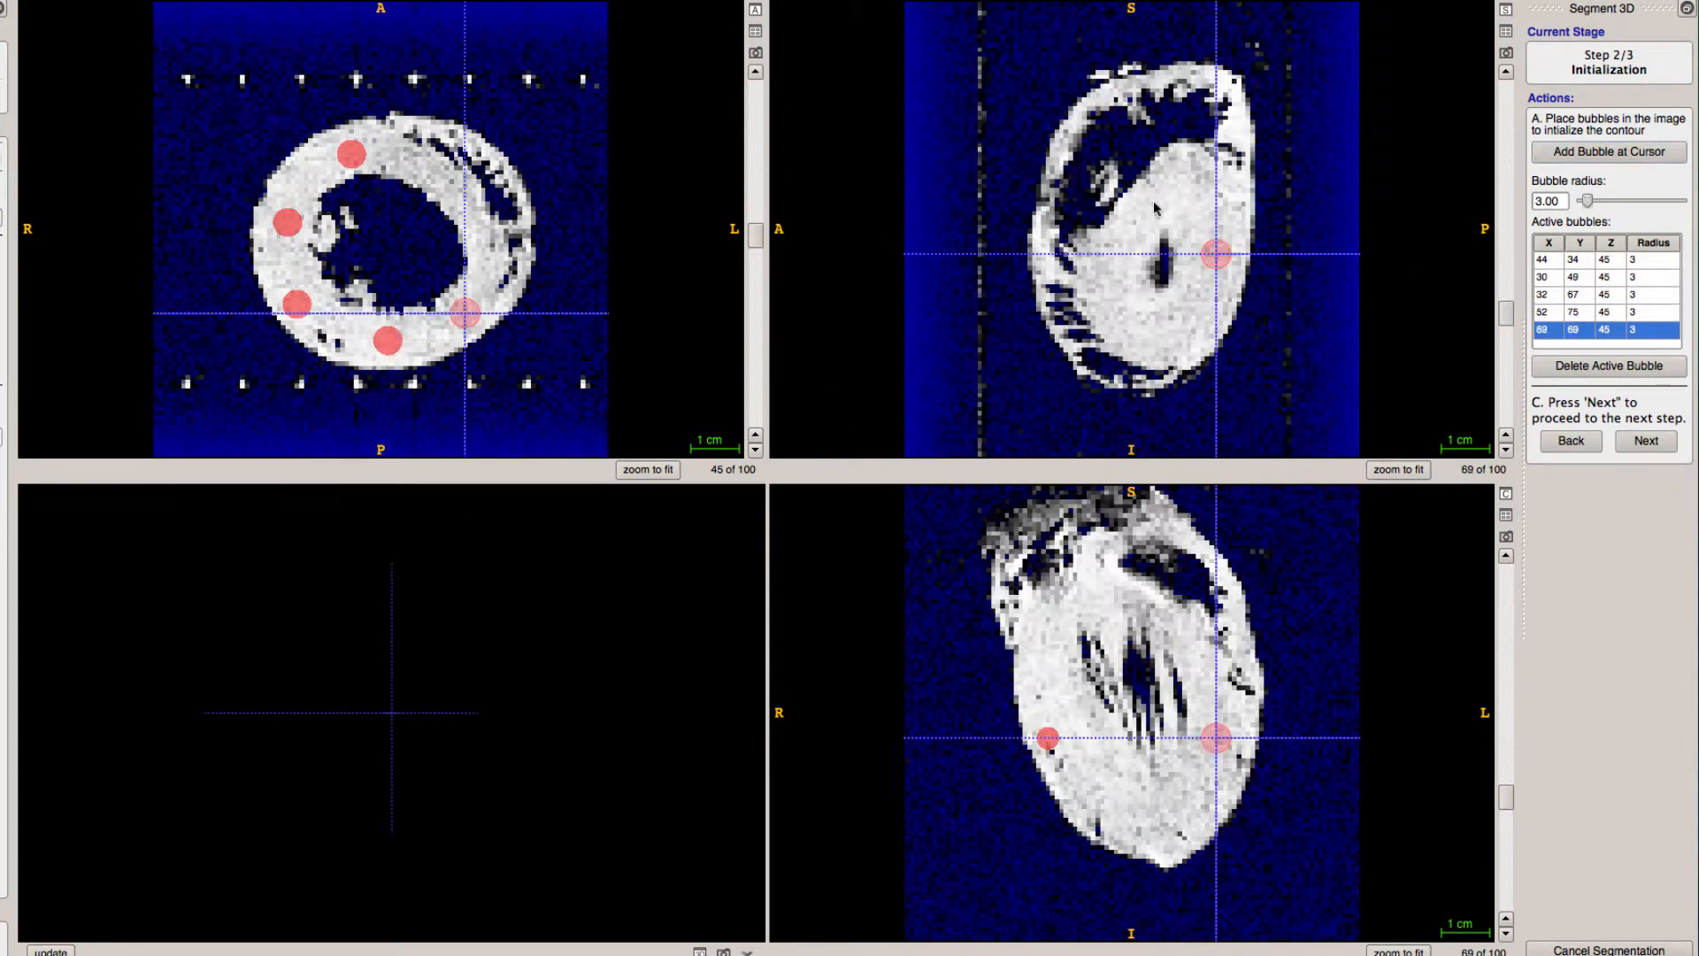
left_click(456, 195)
left_click(1681, 155)
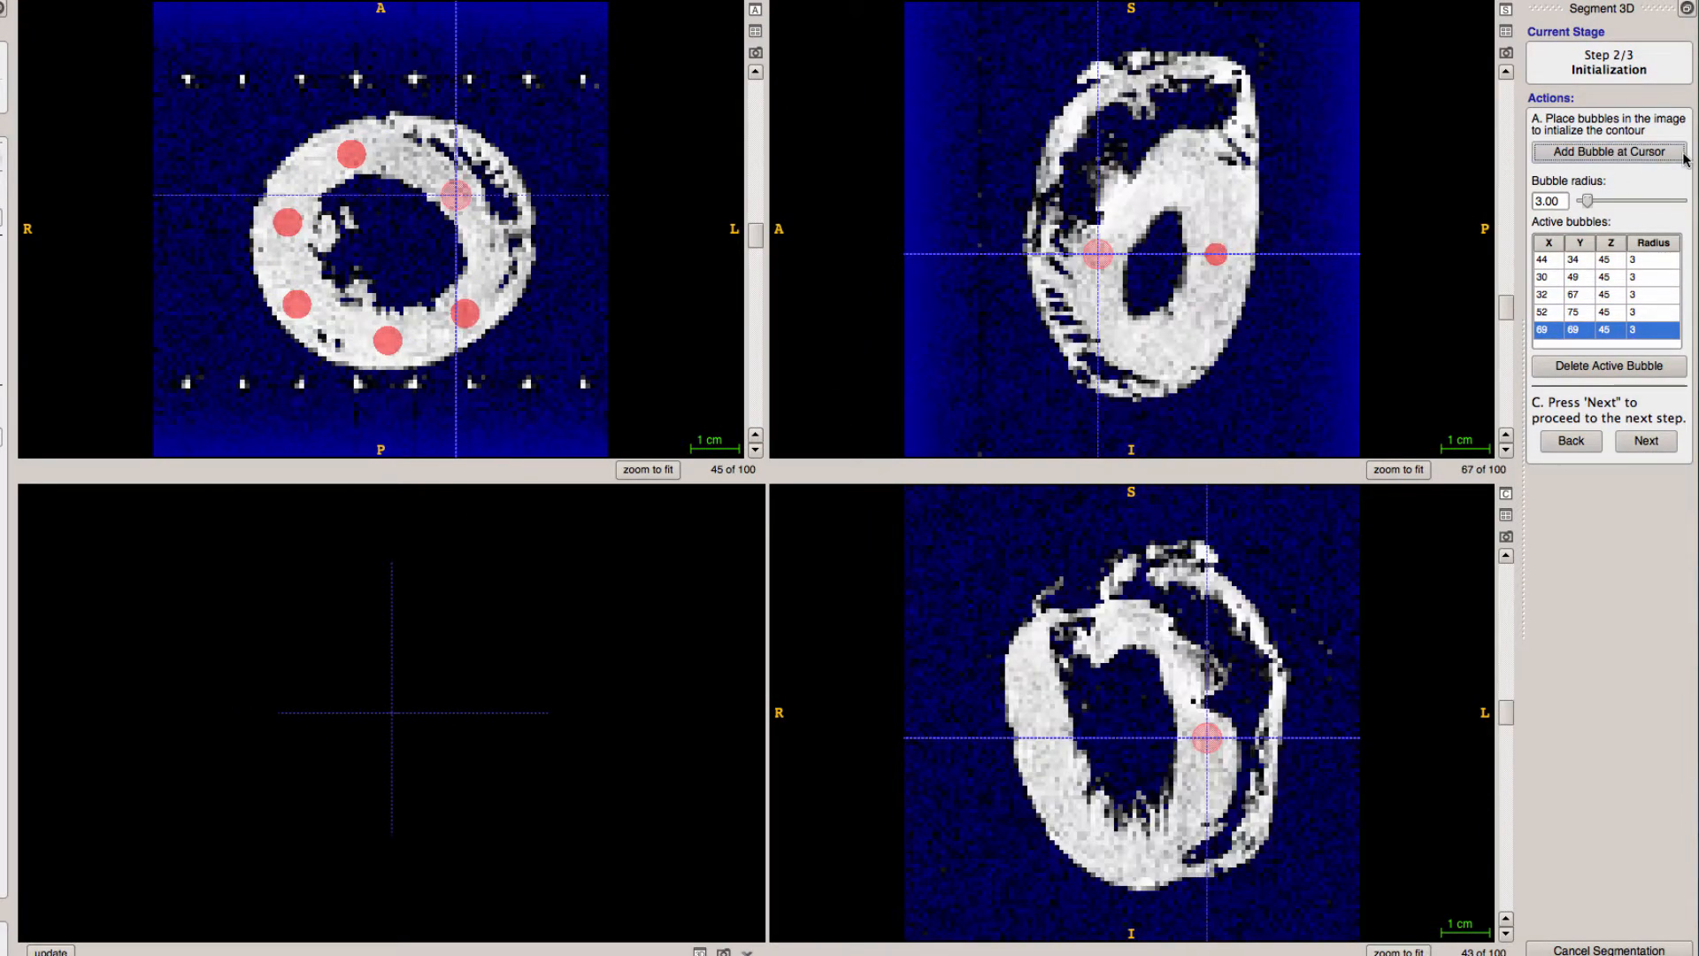
Evolve the contour for about 528 iterations until it fills the heart wall, and accept the segmentation
left_click(1669, 444)
left_click(1608, 275)
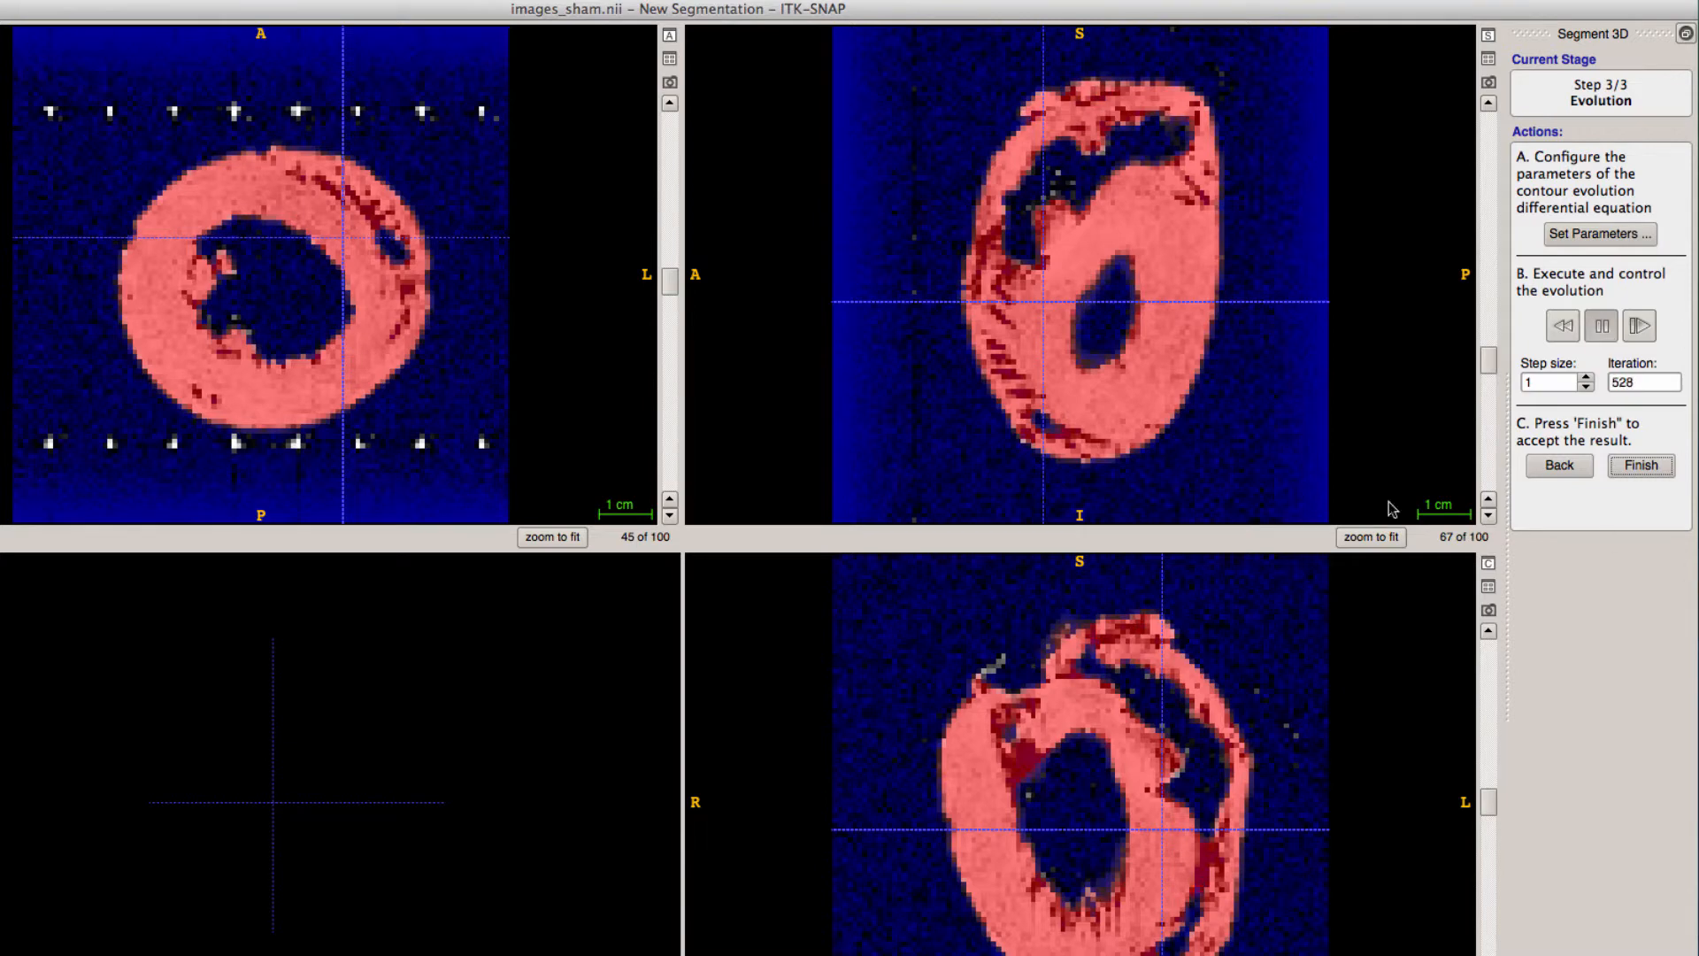
left_click(1660, 469)
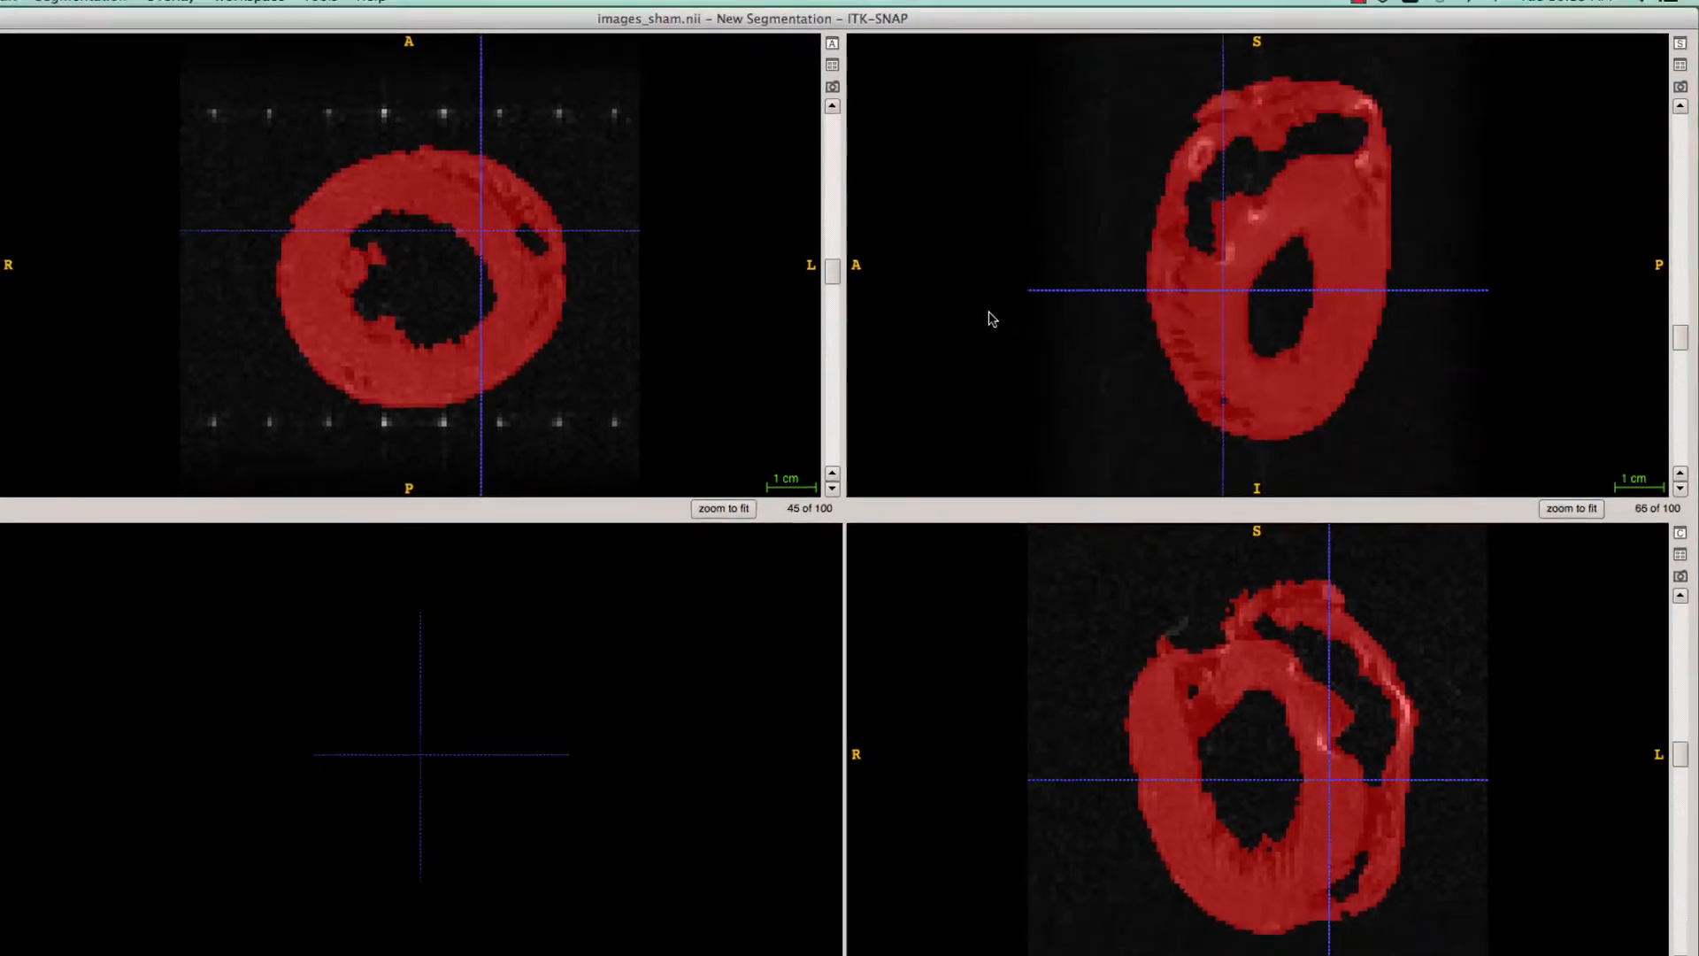
Examine the segmentation of the heart wall through the sagittal, axial and coronal slices
scroll(935, 338, "down", 15)
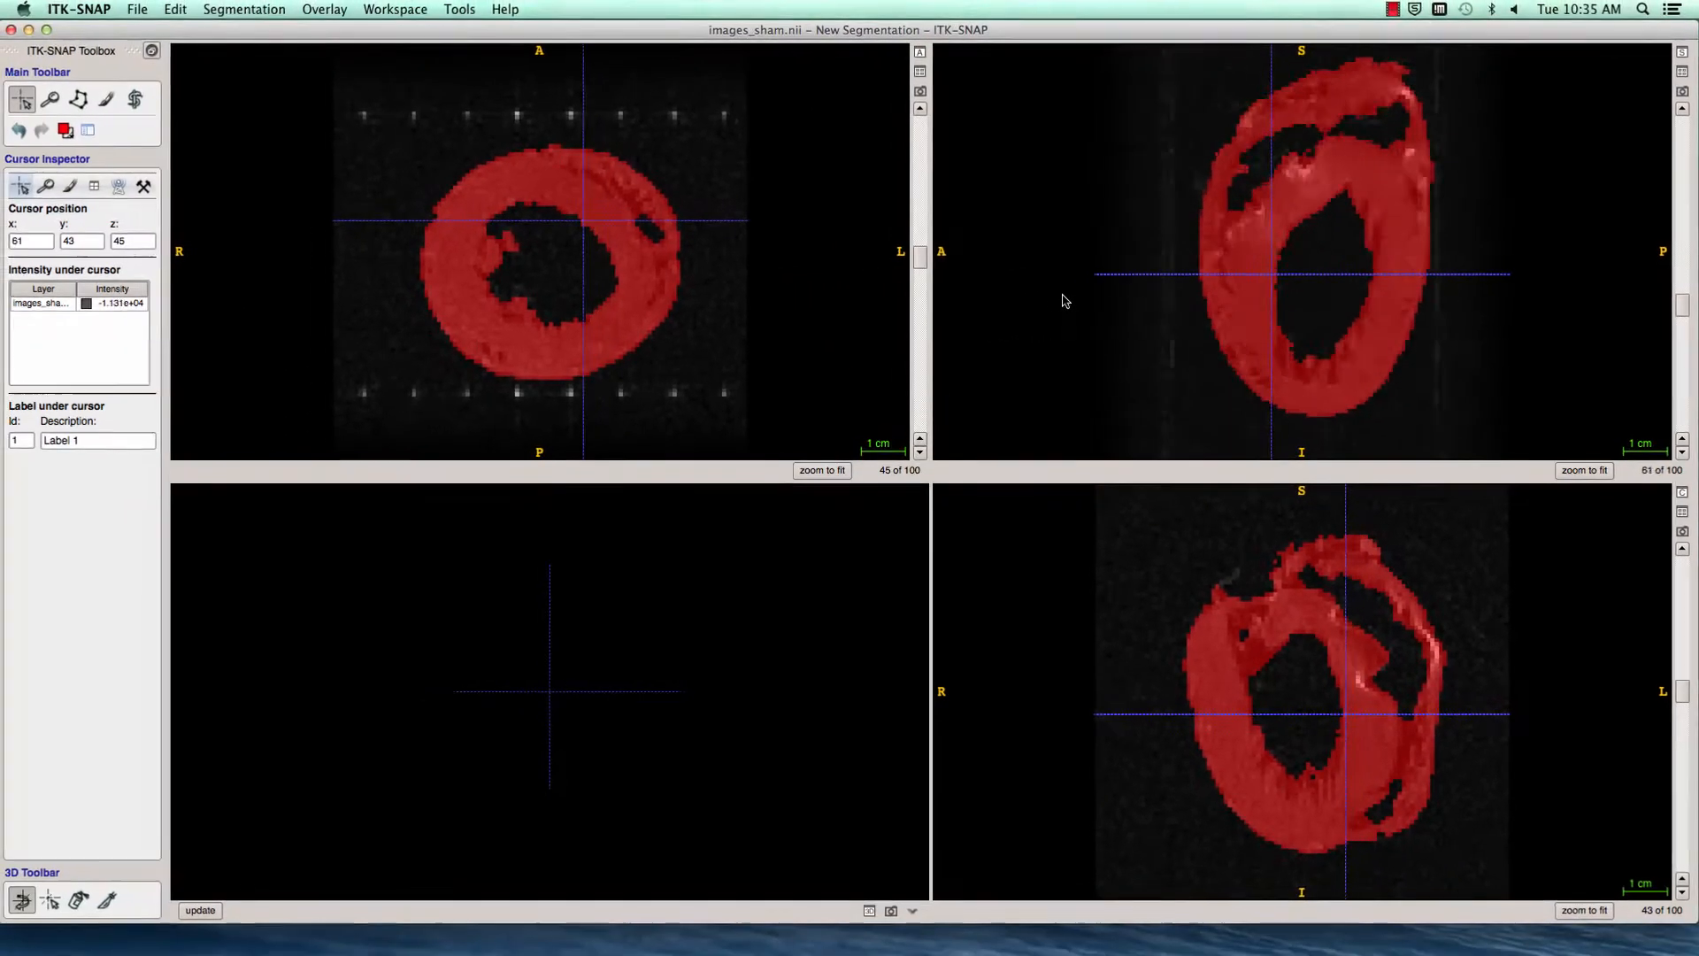
scroll(715, 345, "down", 4)
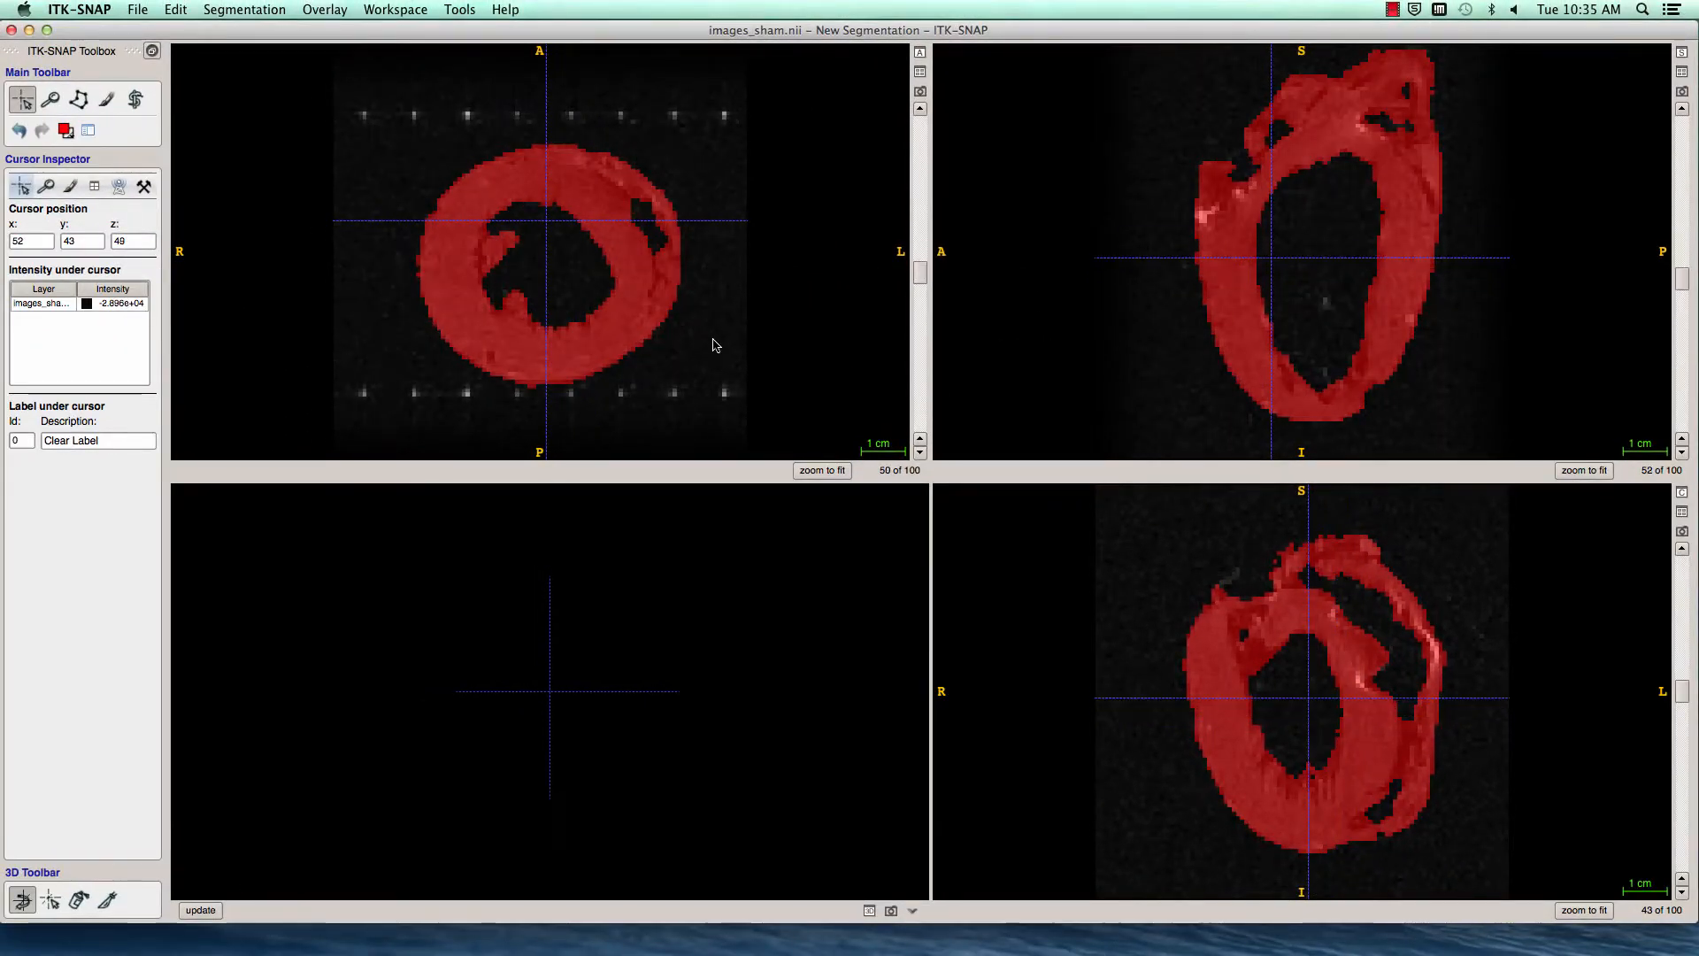
scroll(715, 350, "down", 1)
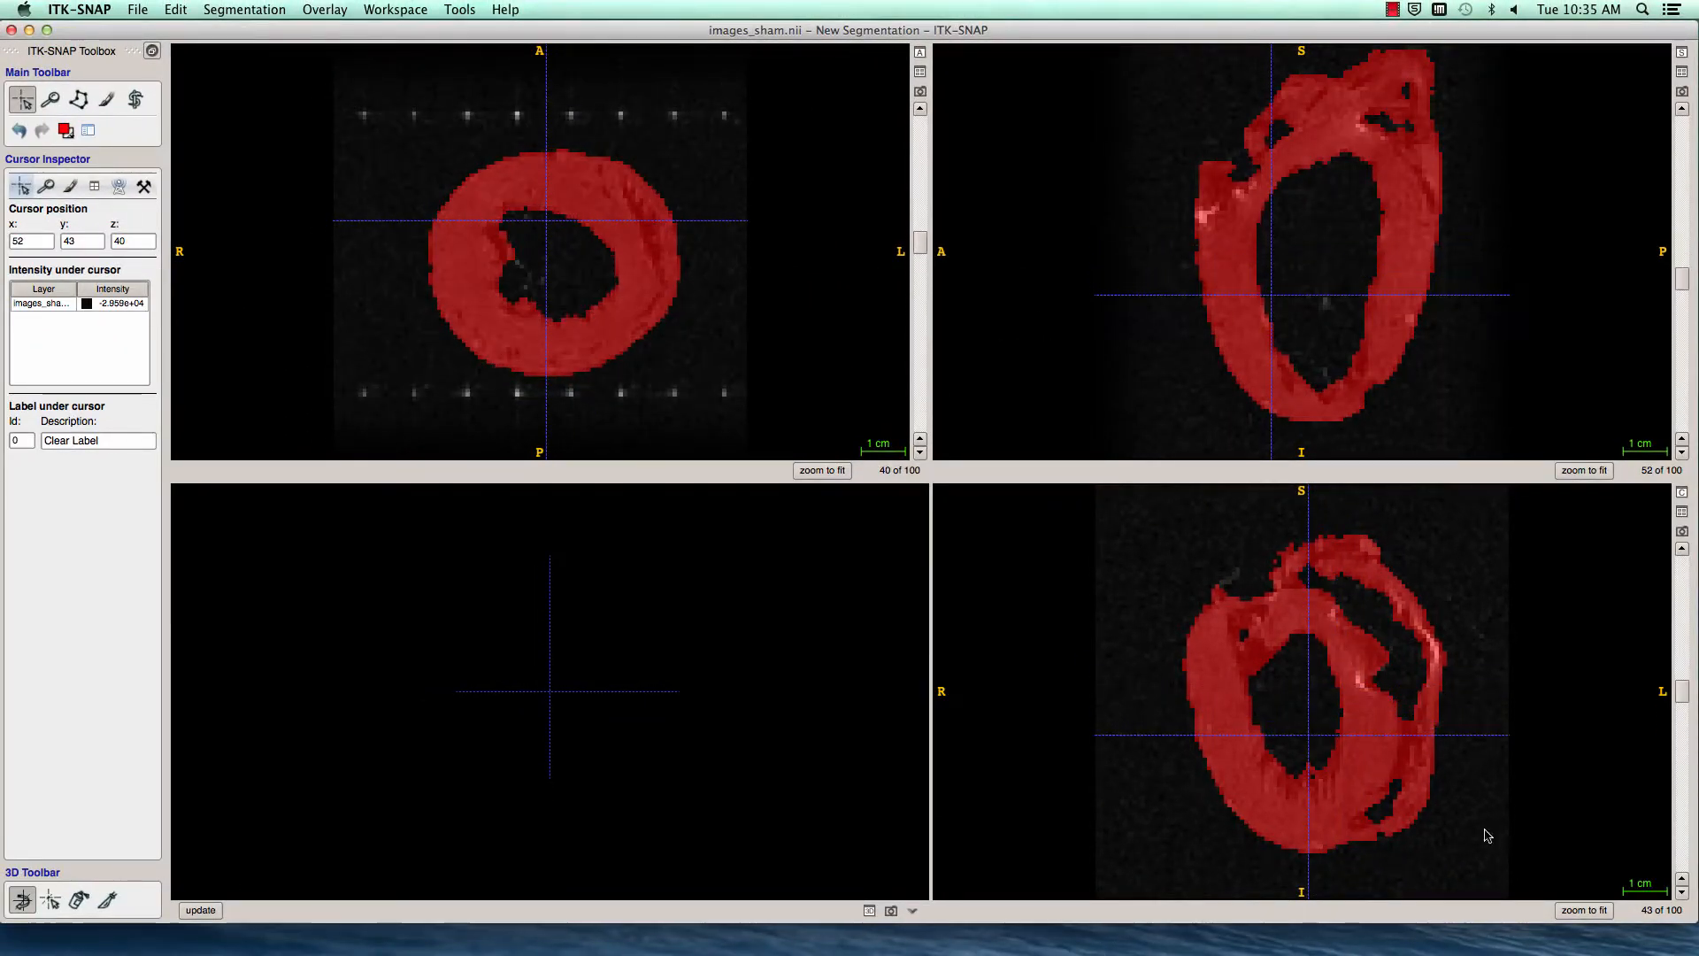
scroll(1486, 836, "down", 2)
scroll(1099, 595, "up", 15)
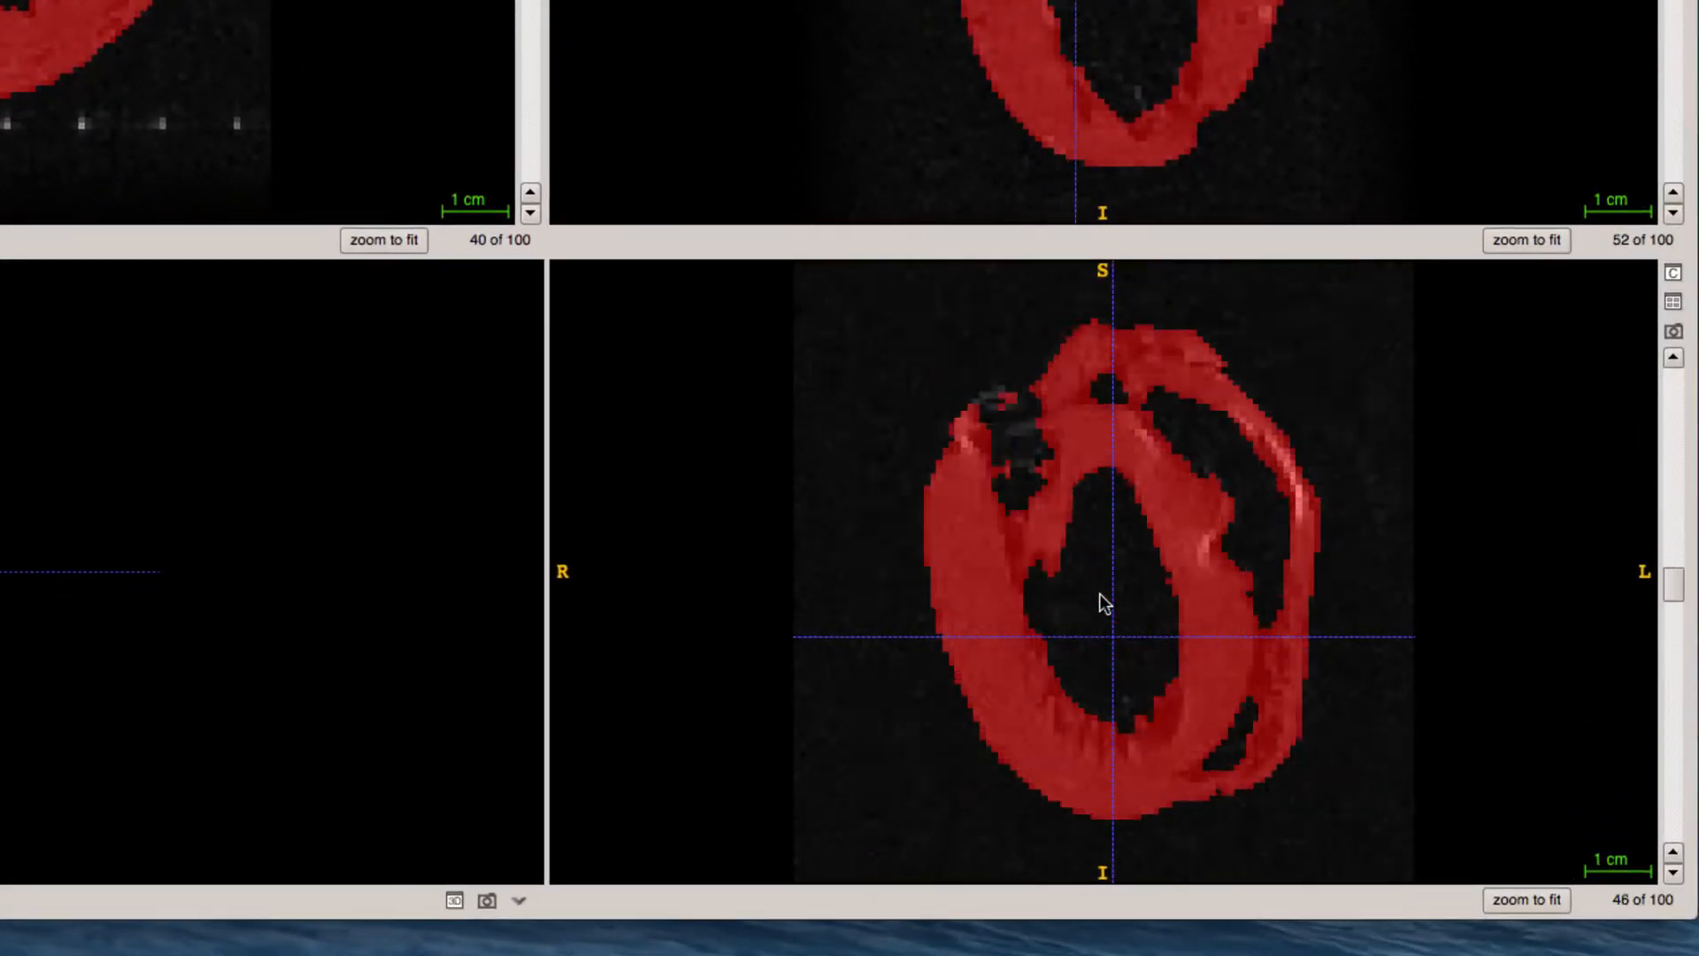
scroll(1099, 595, "up", 4)
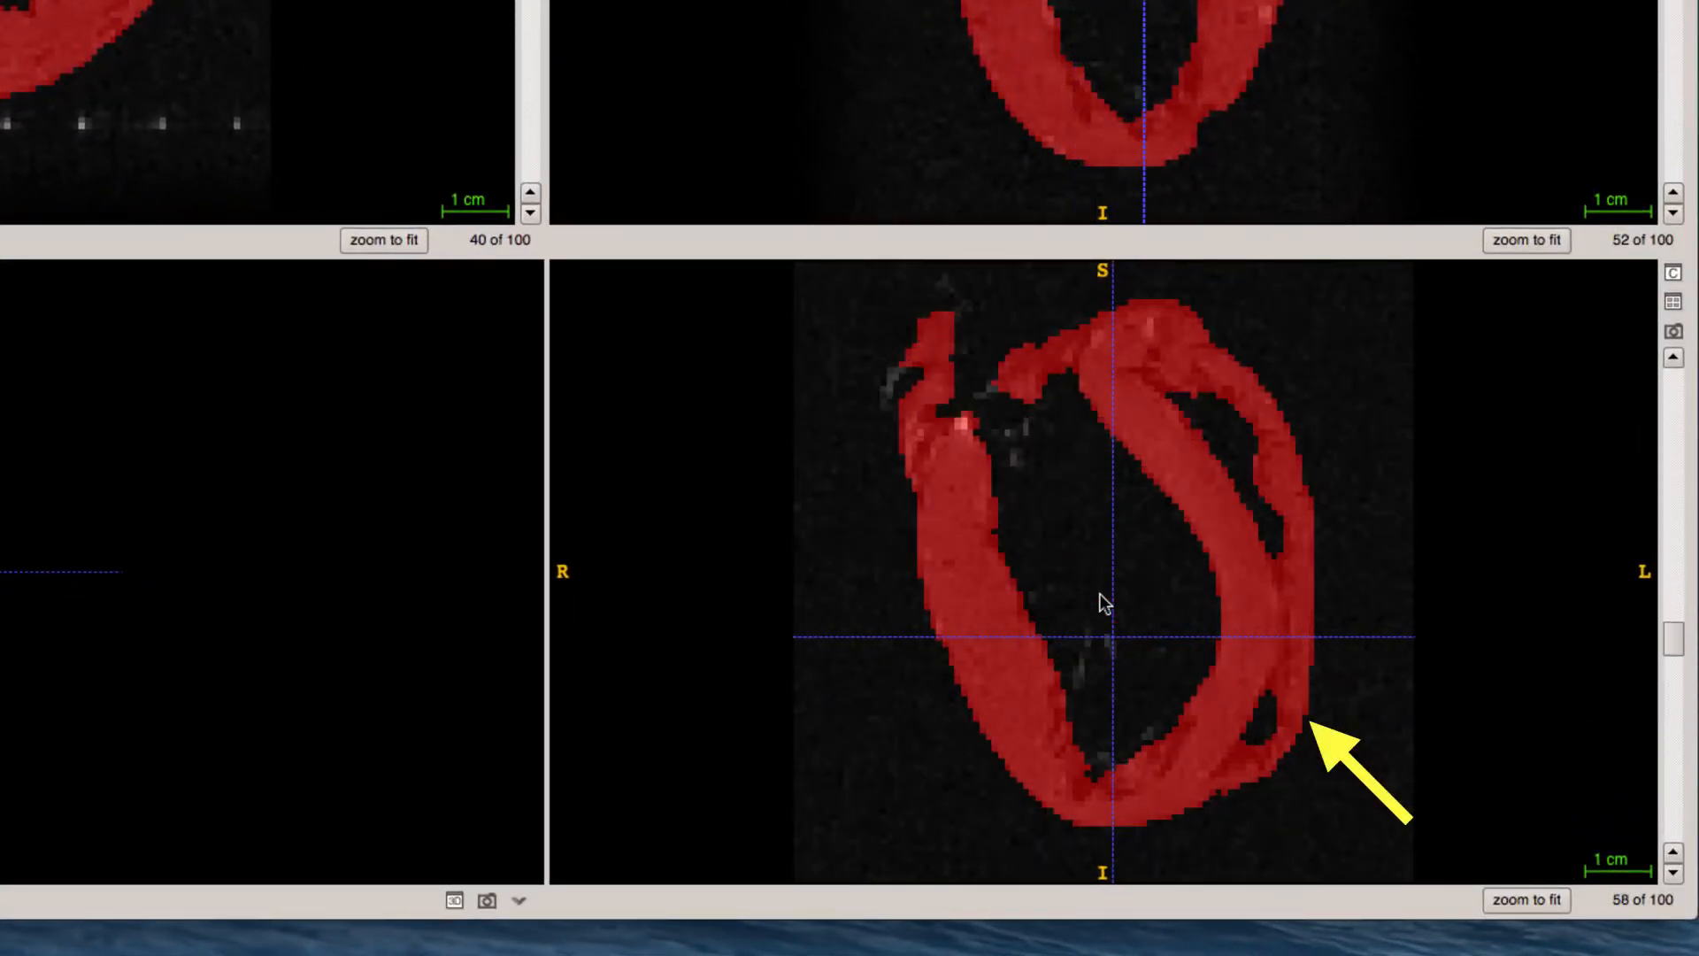
scroll(1100, 593, "down", 1)
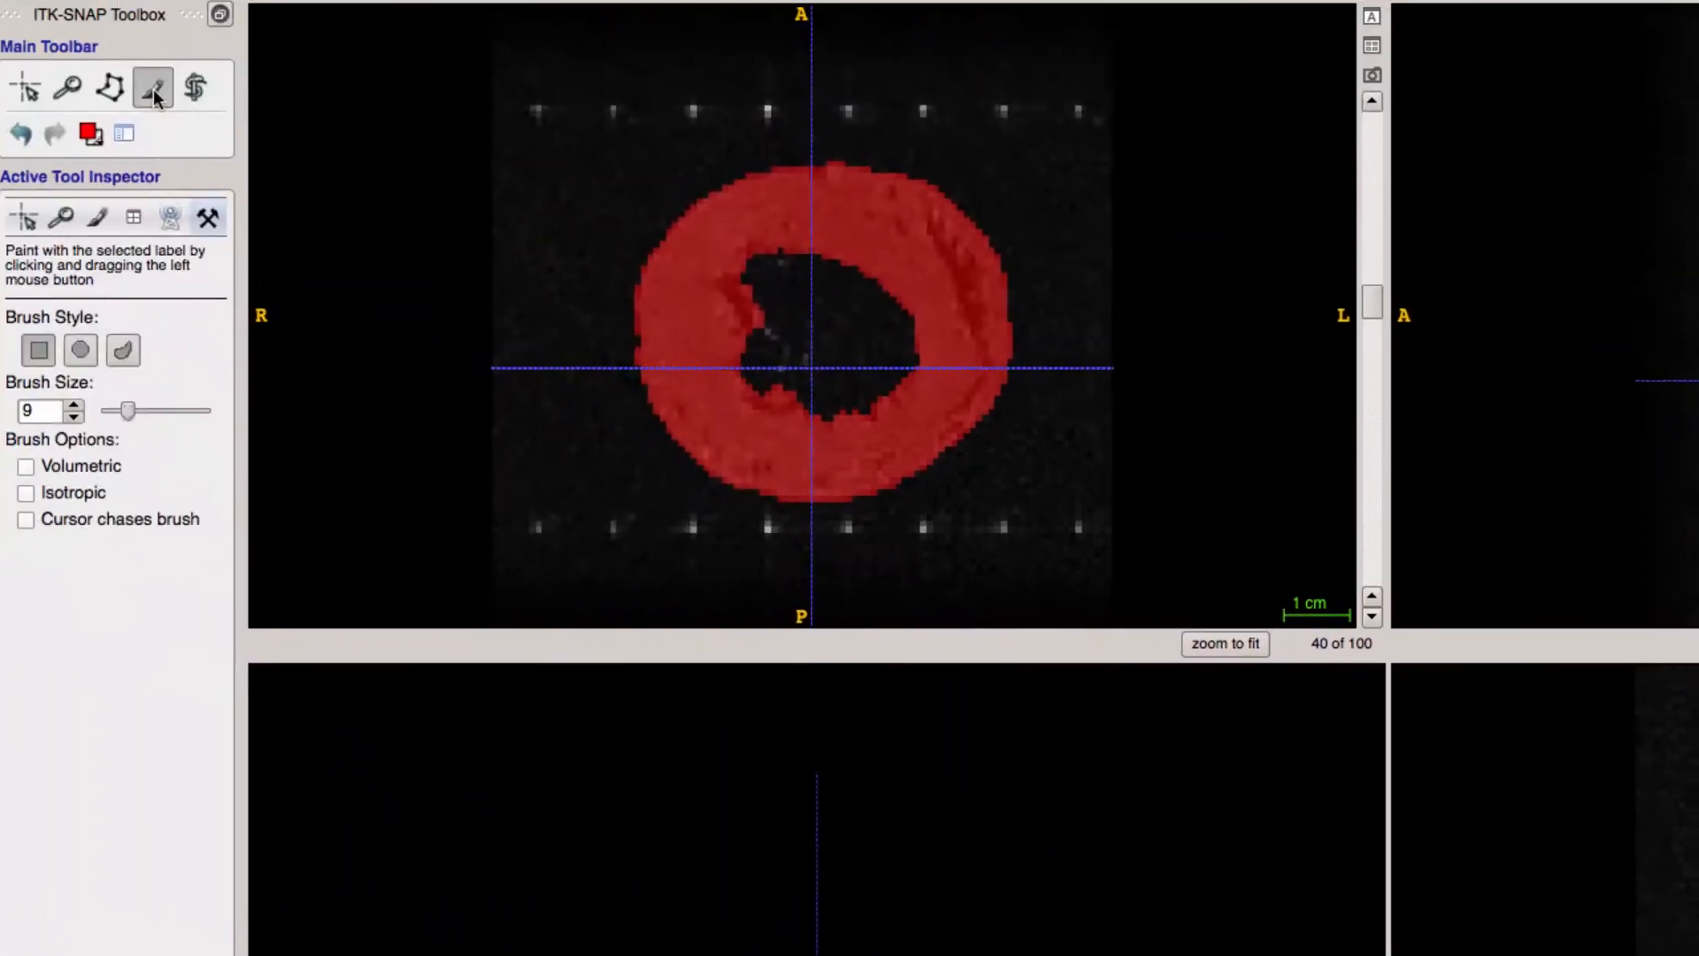
Give the Paintbrush tool a round brush style and a smaller brush size
left_click(88, 354)
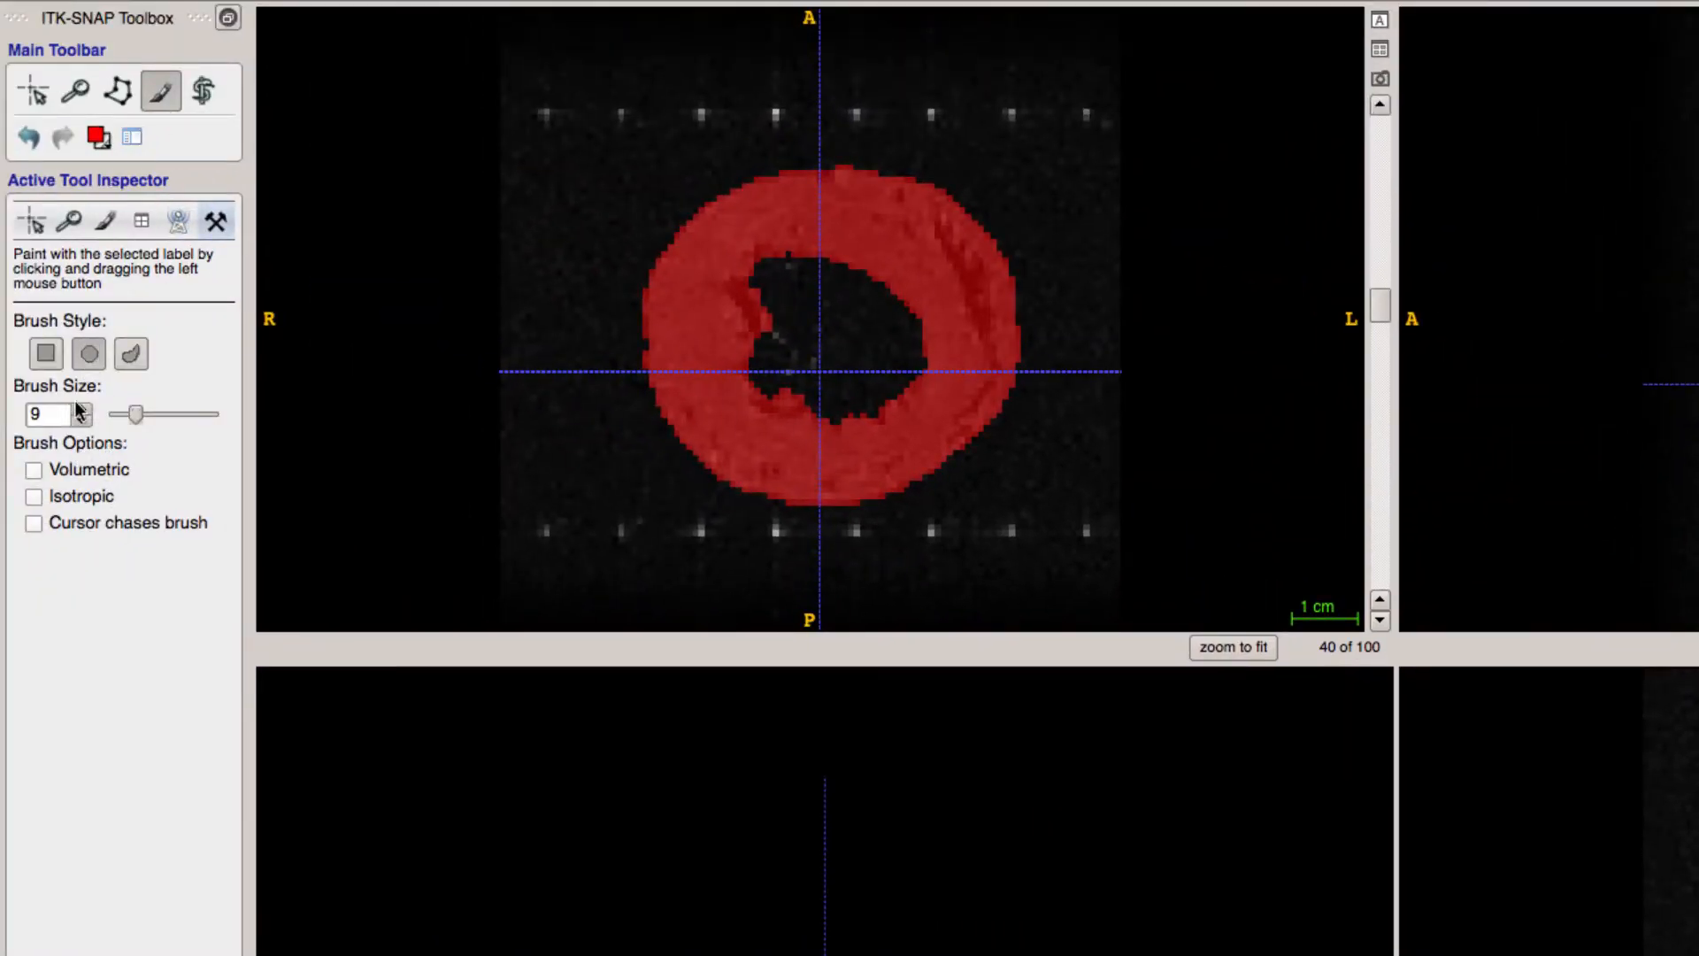
left_click(83, 423)
left_click(83, 423)
left_click(83, 423)
left_click(84, 423)
left_click(83, 422)
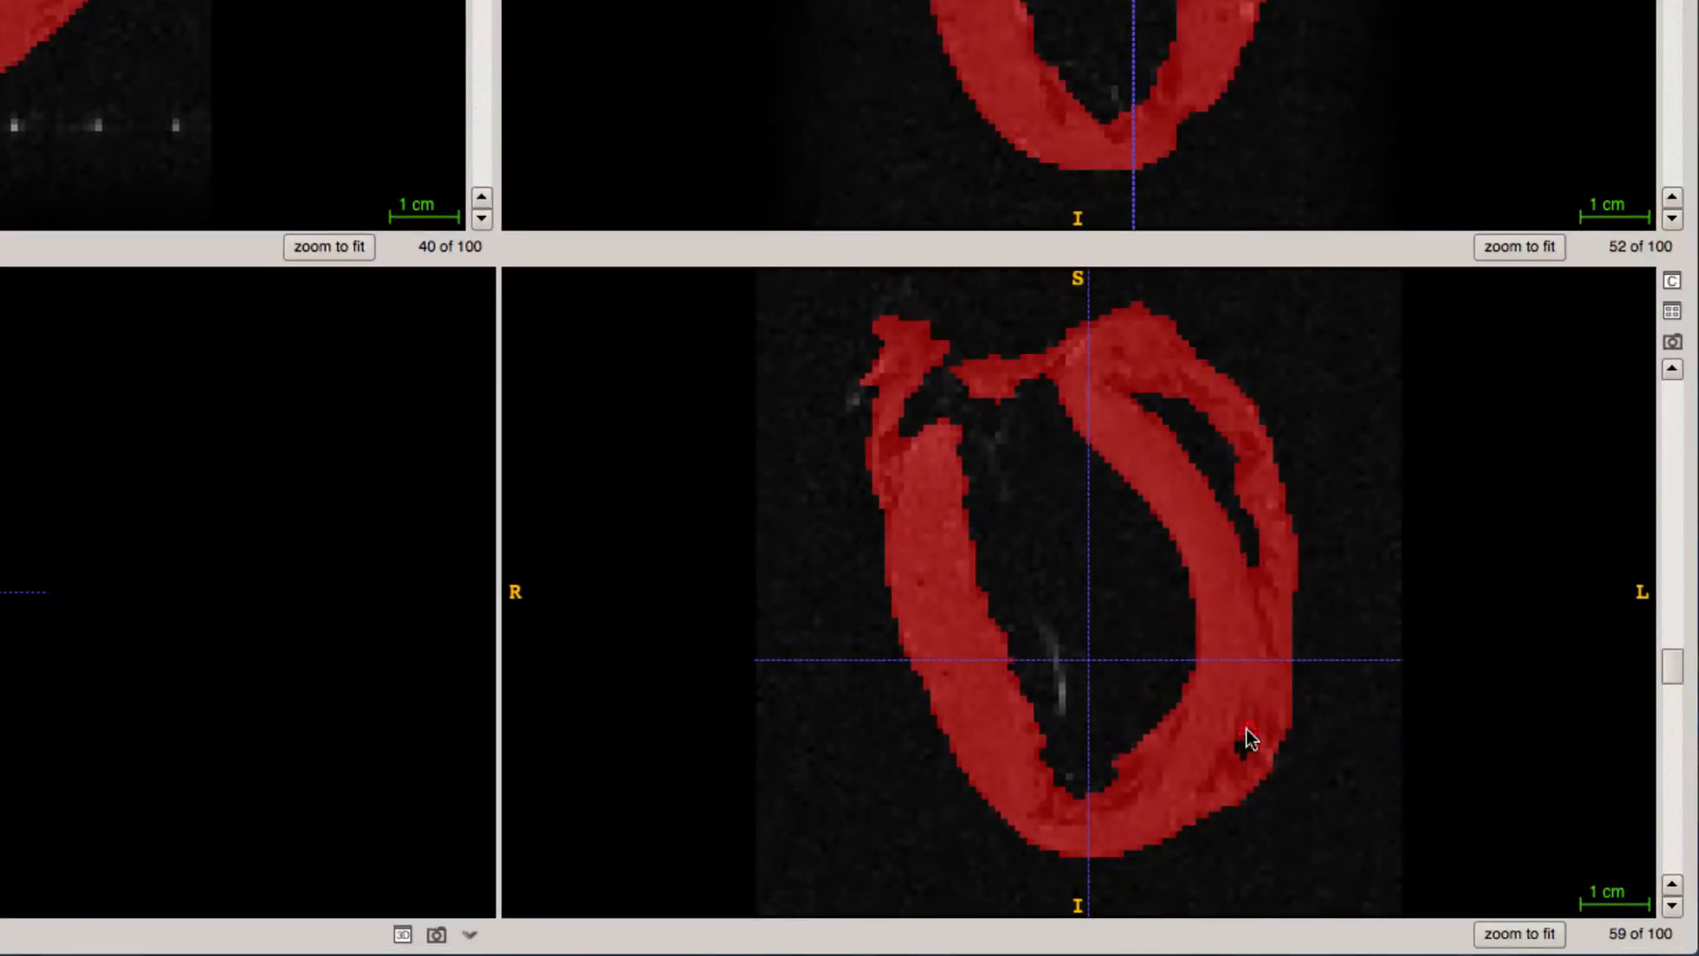
Examine the segmentation along the gap between the two left-side heart walls through coronal slices 59 to 42
scroll(1361, 748, "up", 1)
scroll(1271, 630, "down", 3)
scroll(1275, 655, "up", 1)
scroll(1292, 739, "down", 4)
scroll(1263, 620, "down", 2)
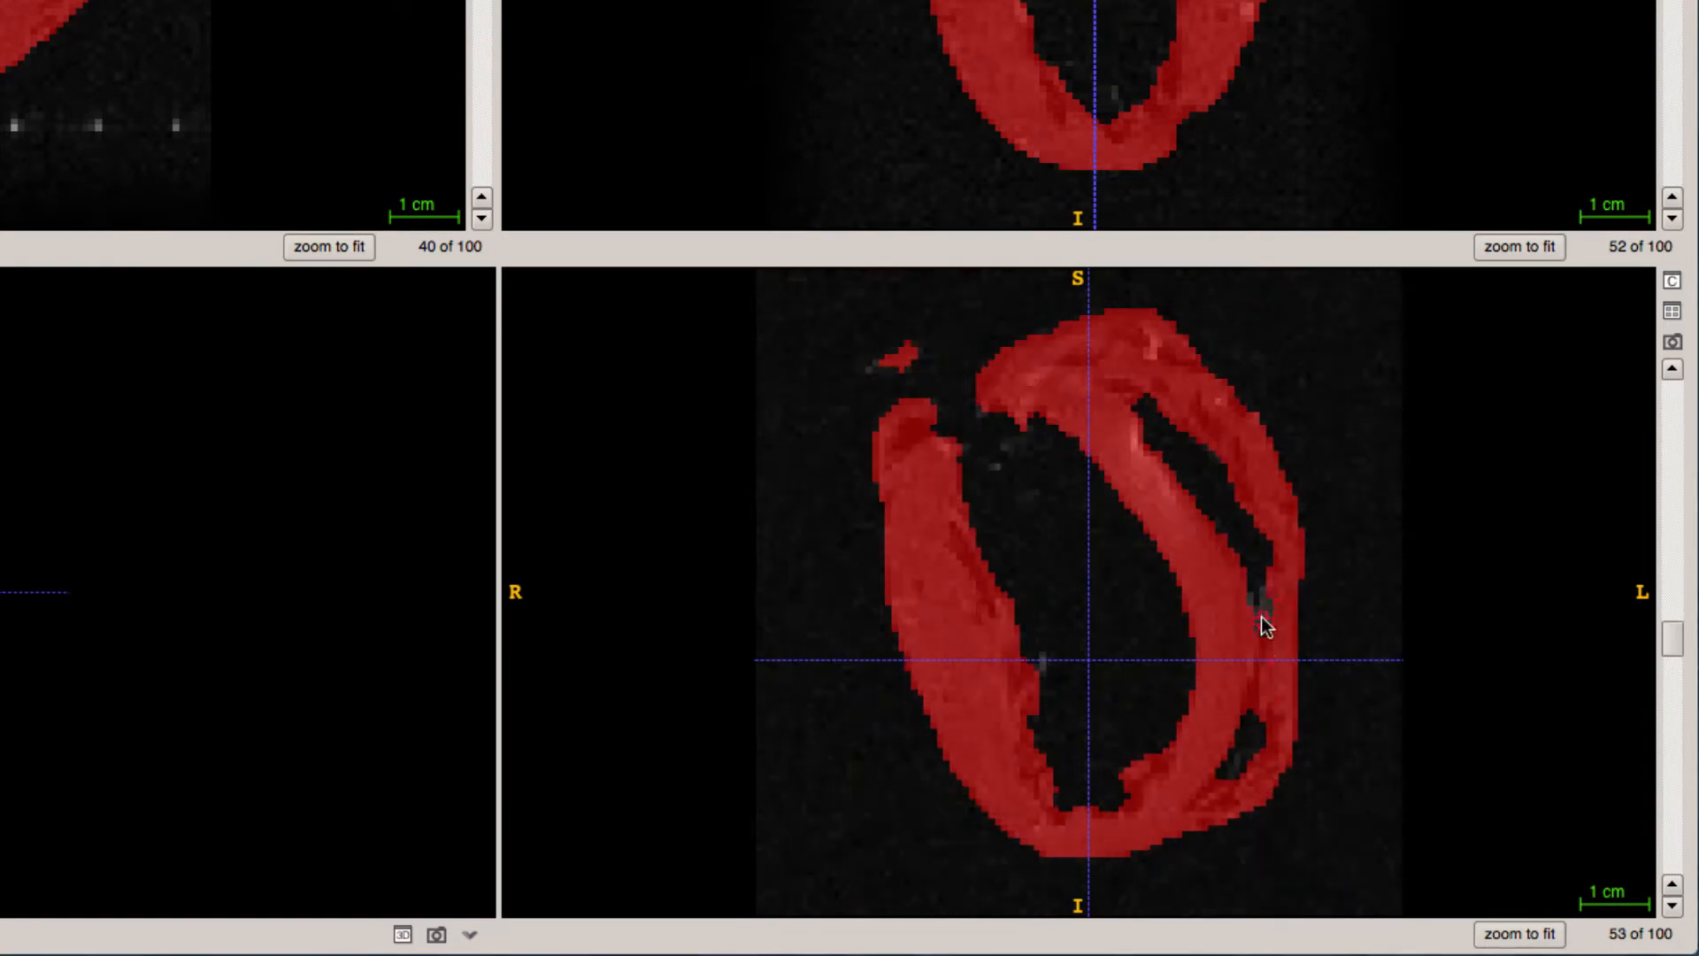
scroll(1260, 626, "down", 4)
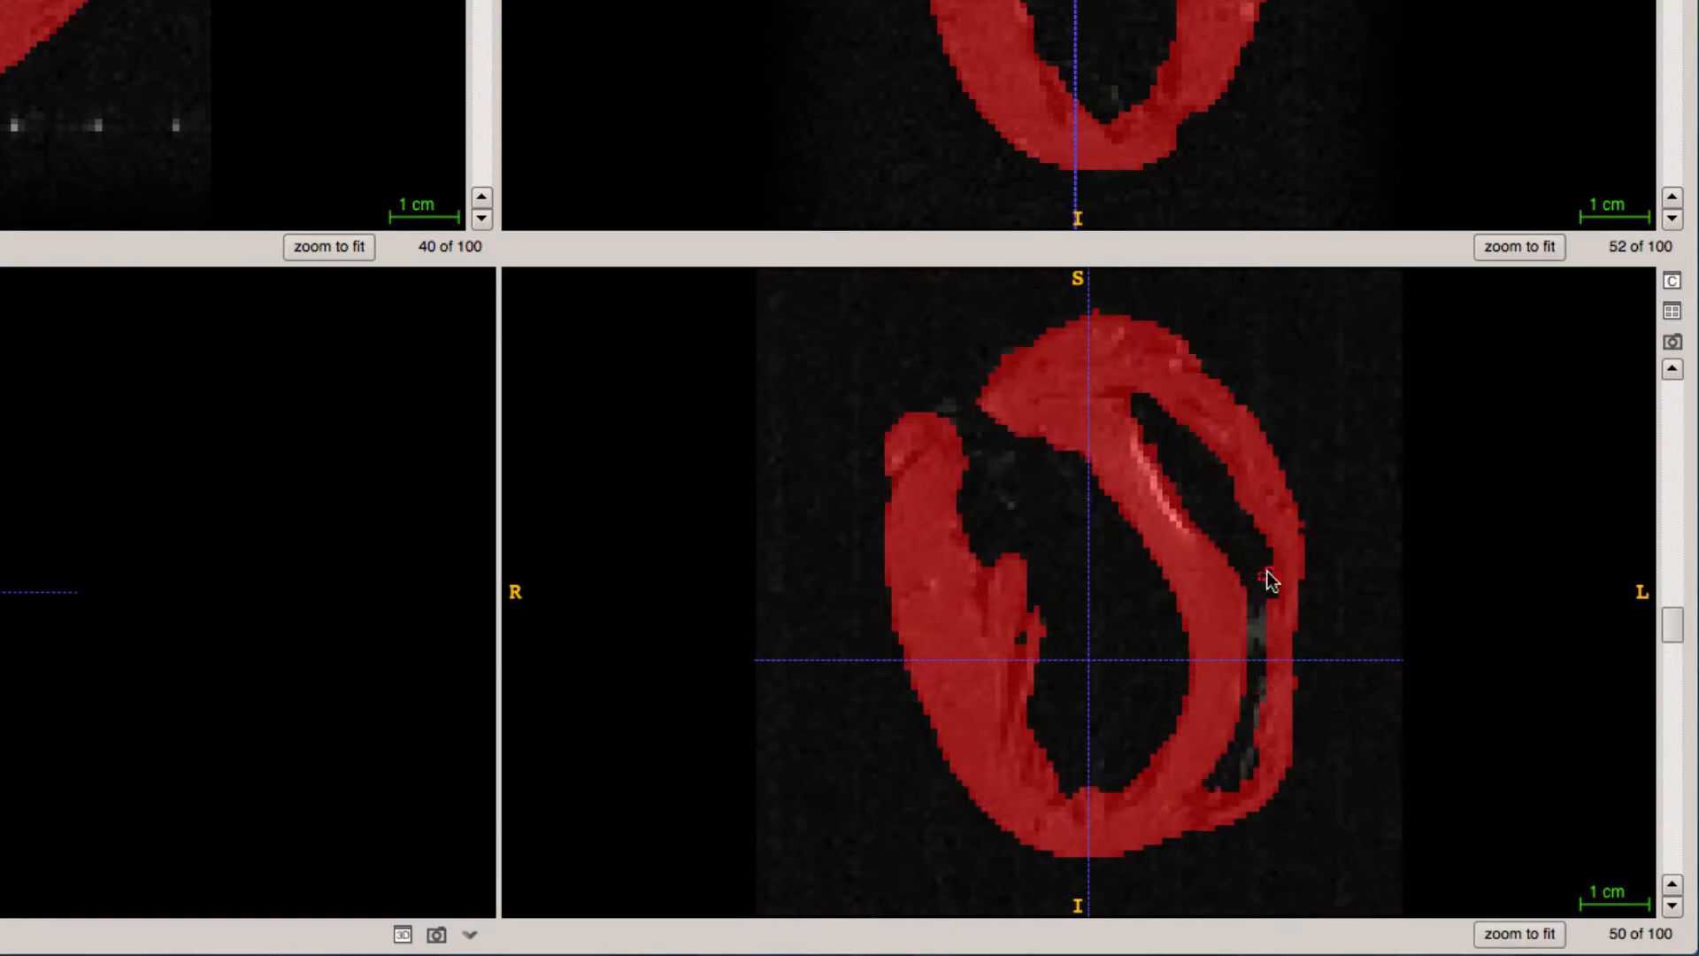
scroll(1255, 624, "down", 2)
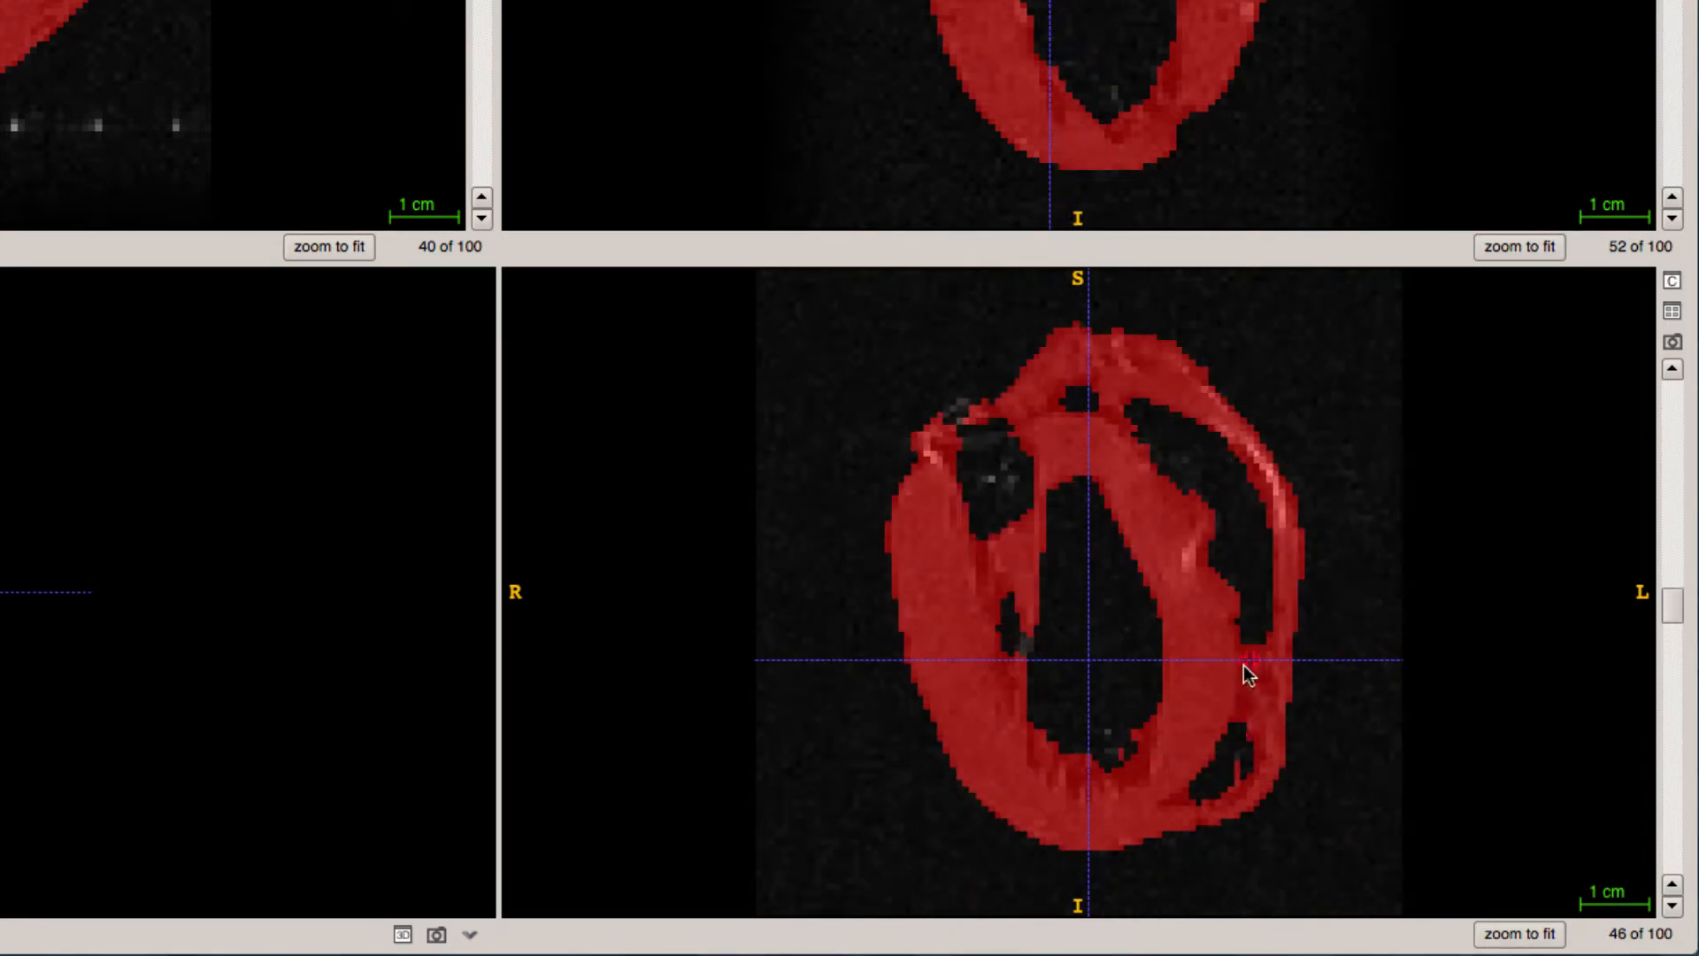
scroll(1250, 766, "down", 4)
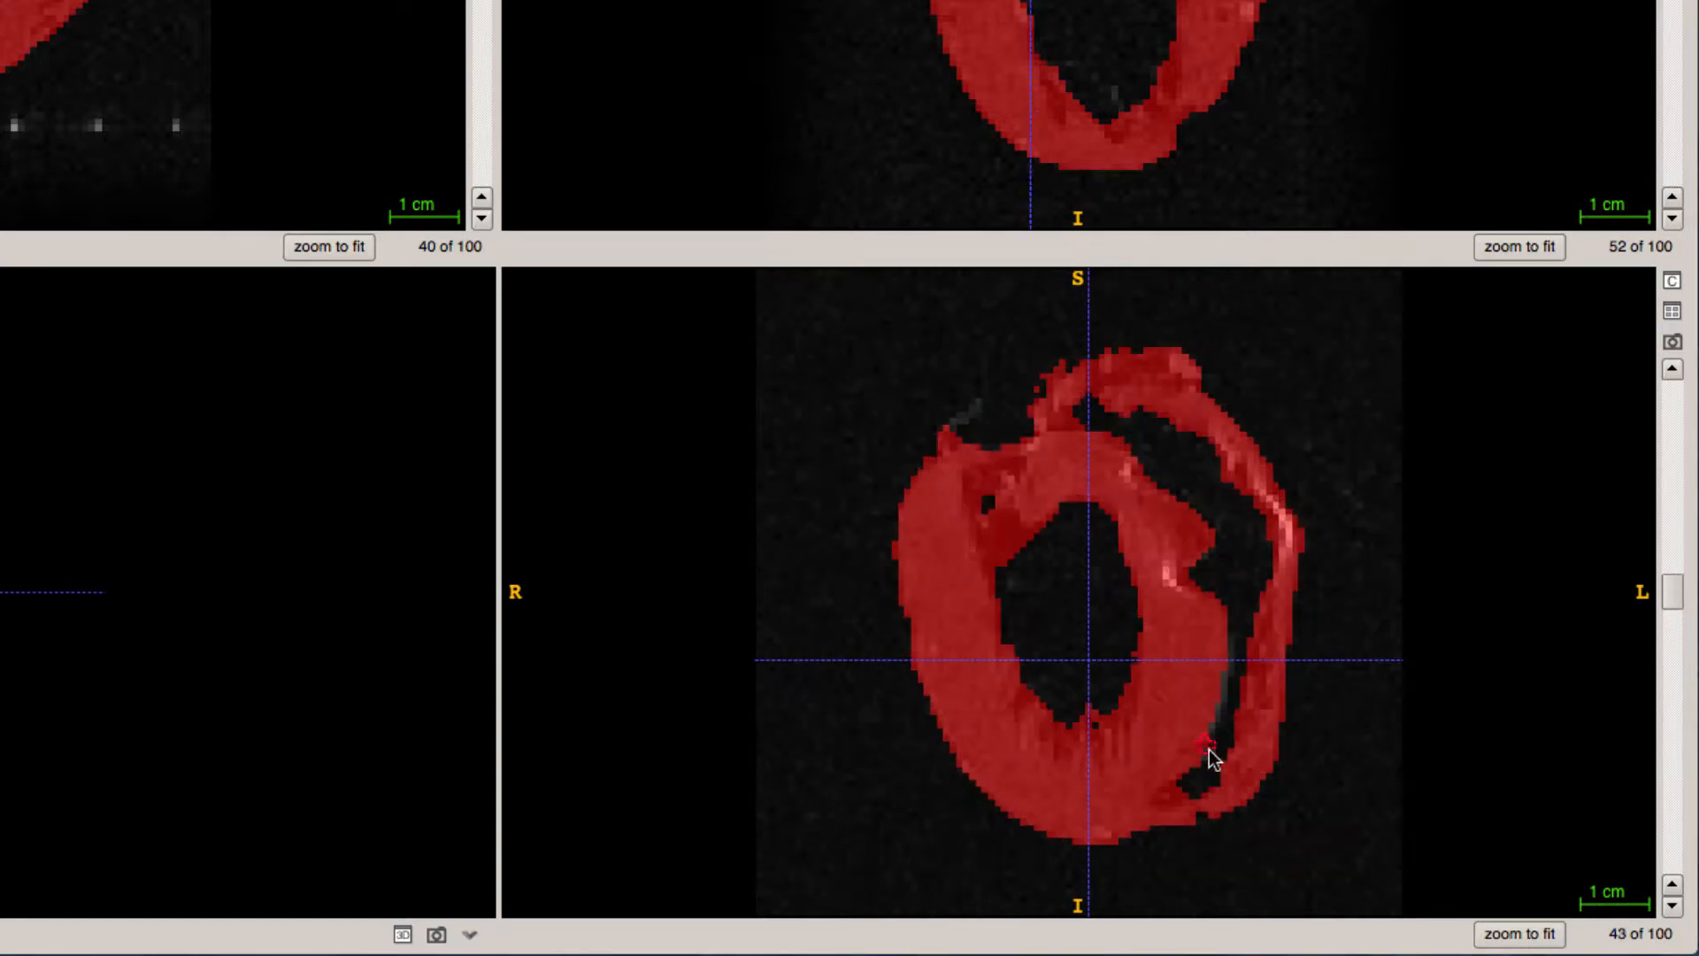
scroll(1218, 745, "down", 4)
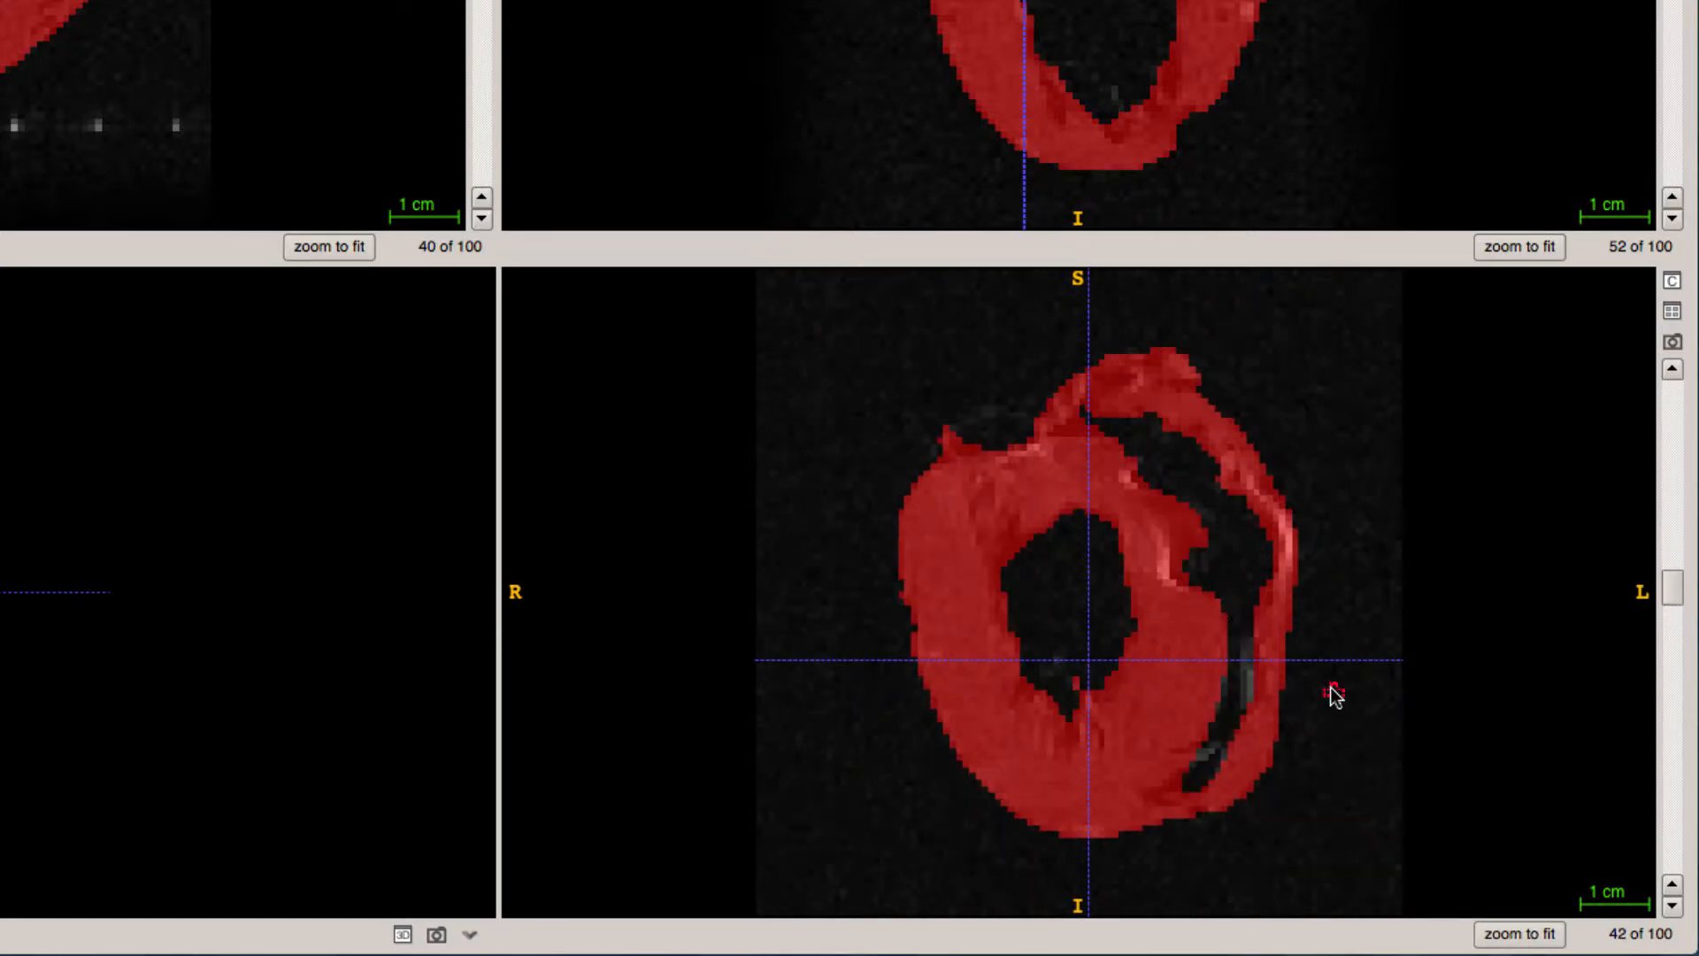
scroll(1334, 695, "down", 4)
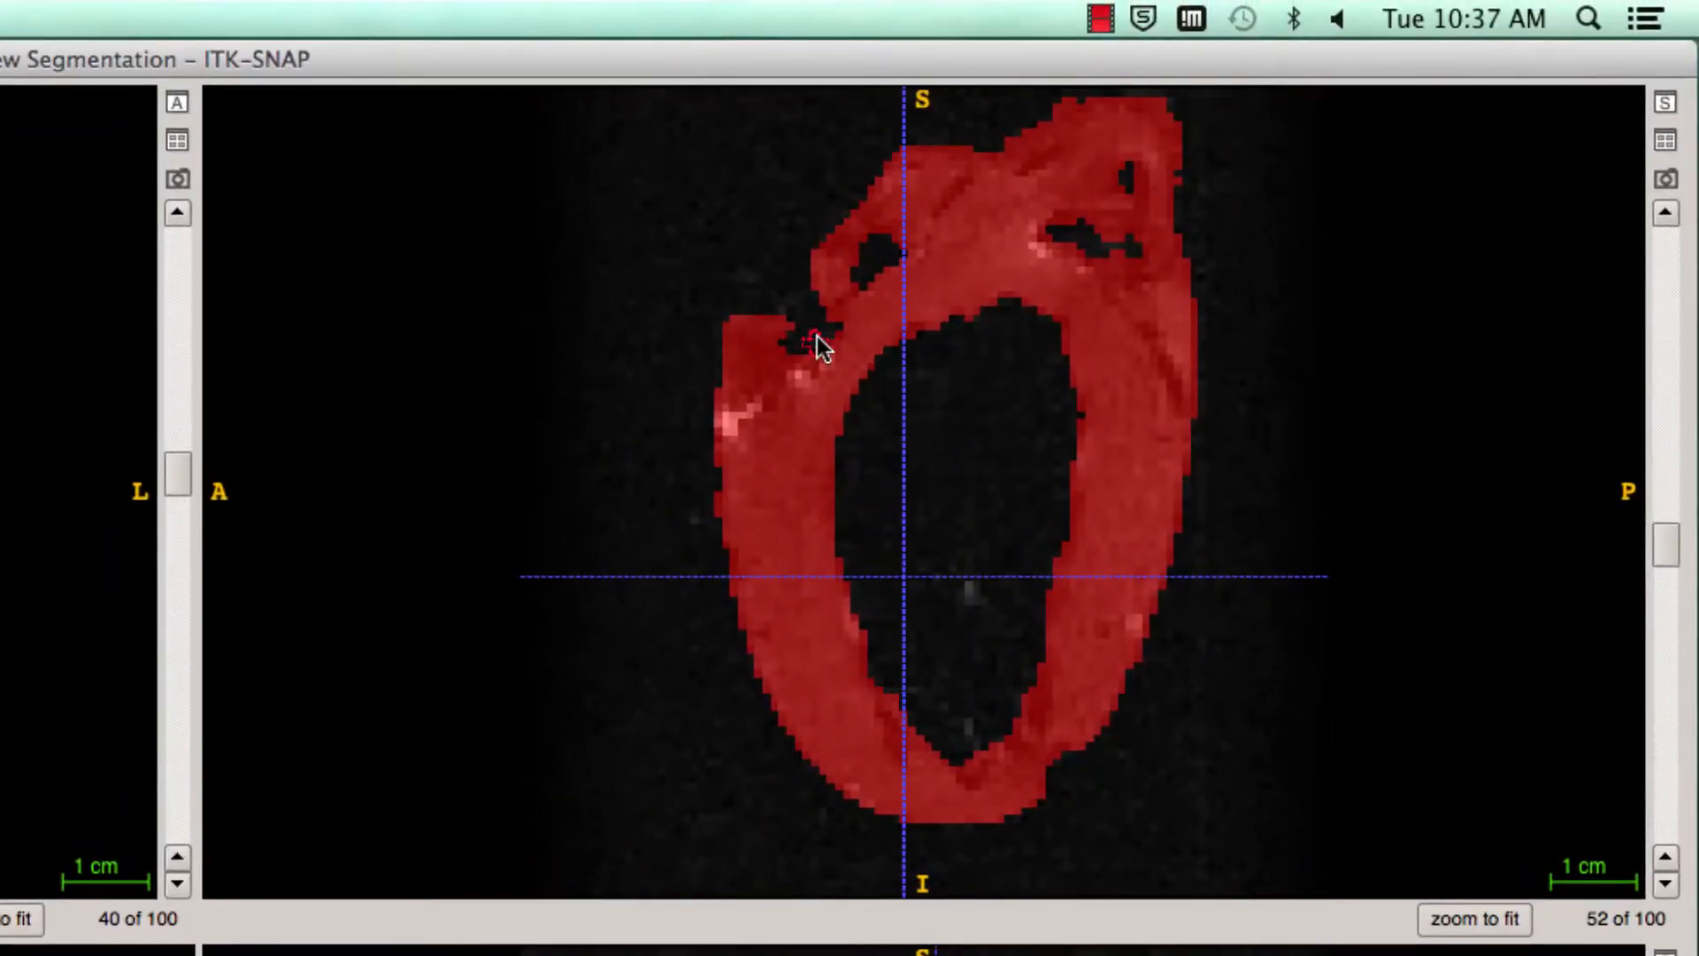
Examine the lower posterior edge of the heart wall segmentation through sagittal slices 49 to 56
scroll(1129, 607, "up", 3)
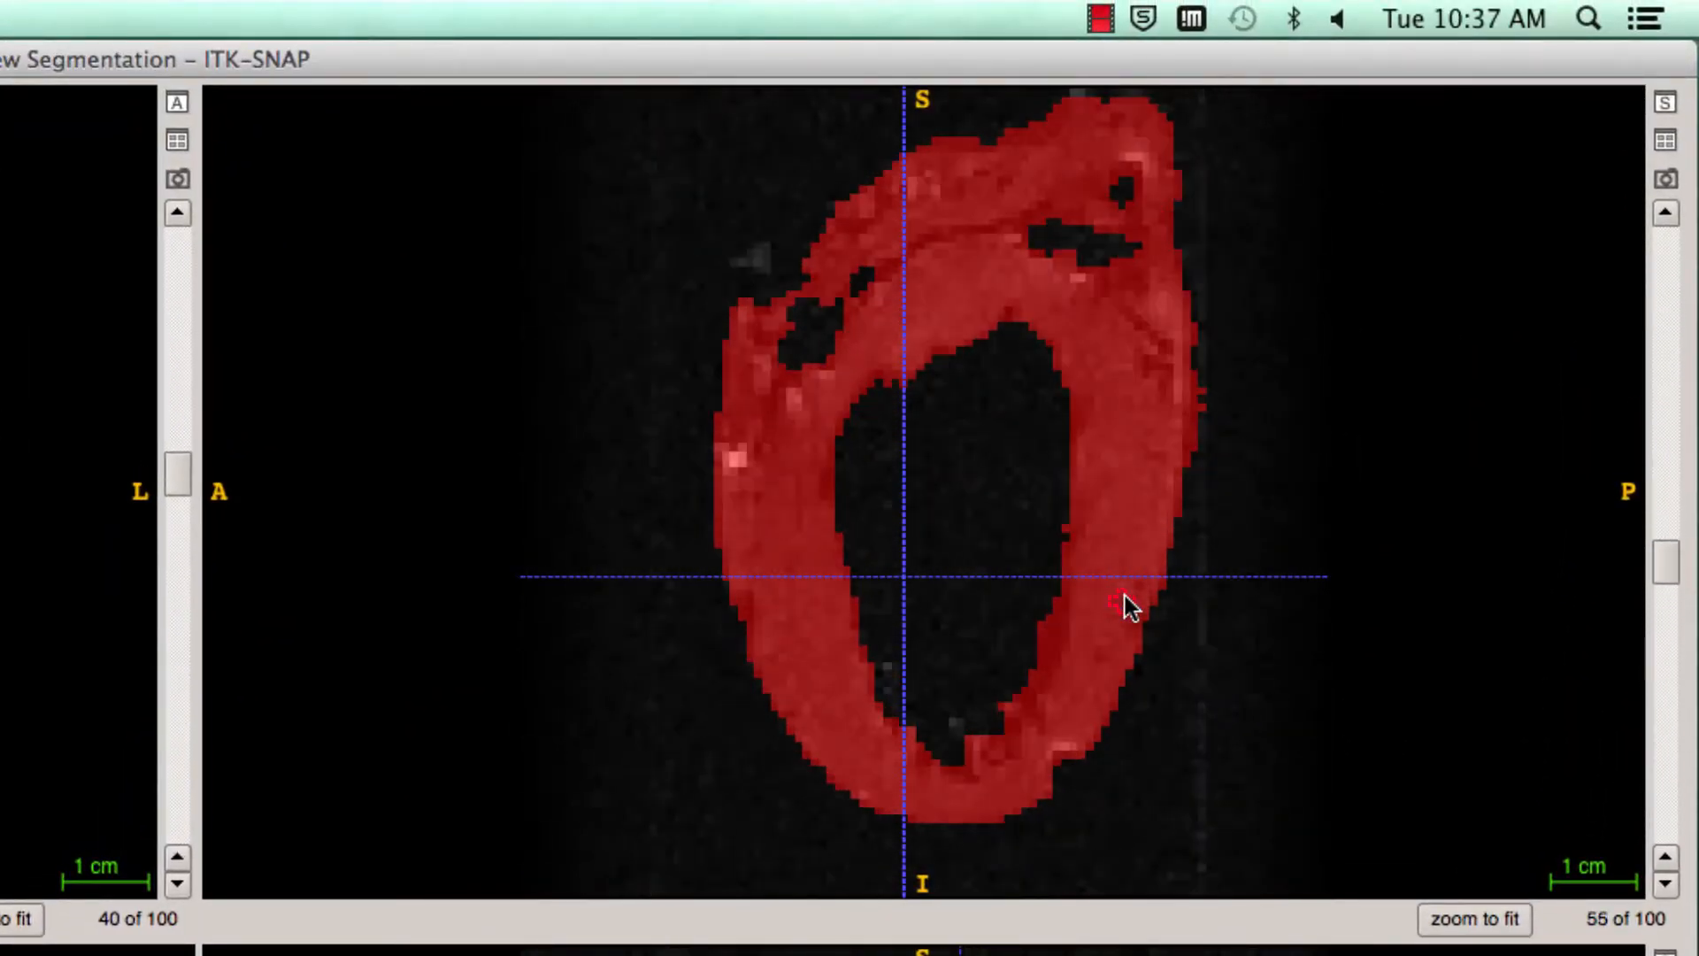
scroll(1139, 607, "down", 6)
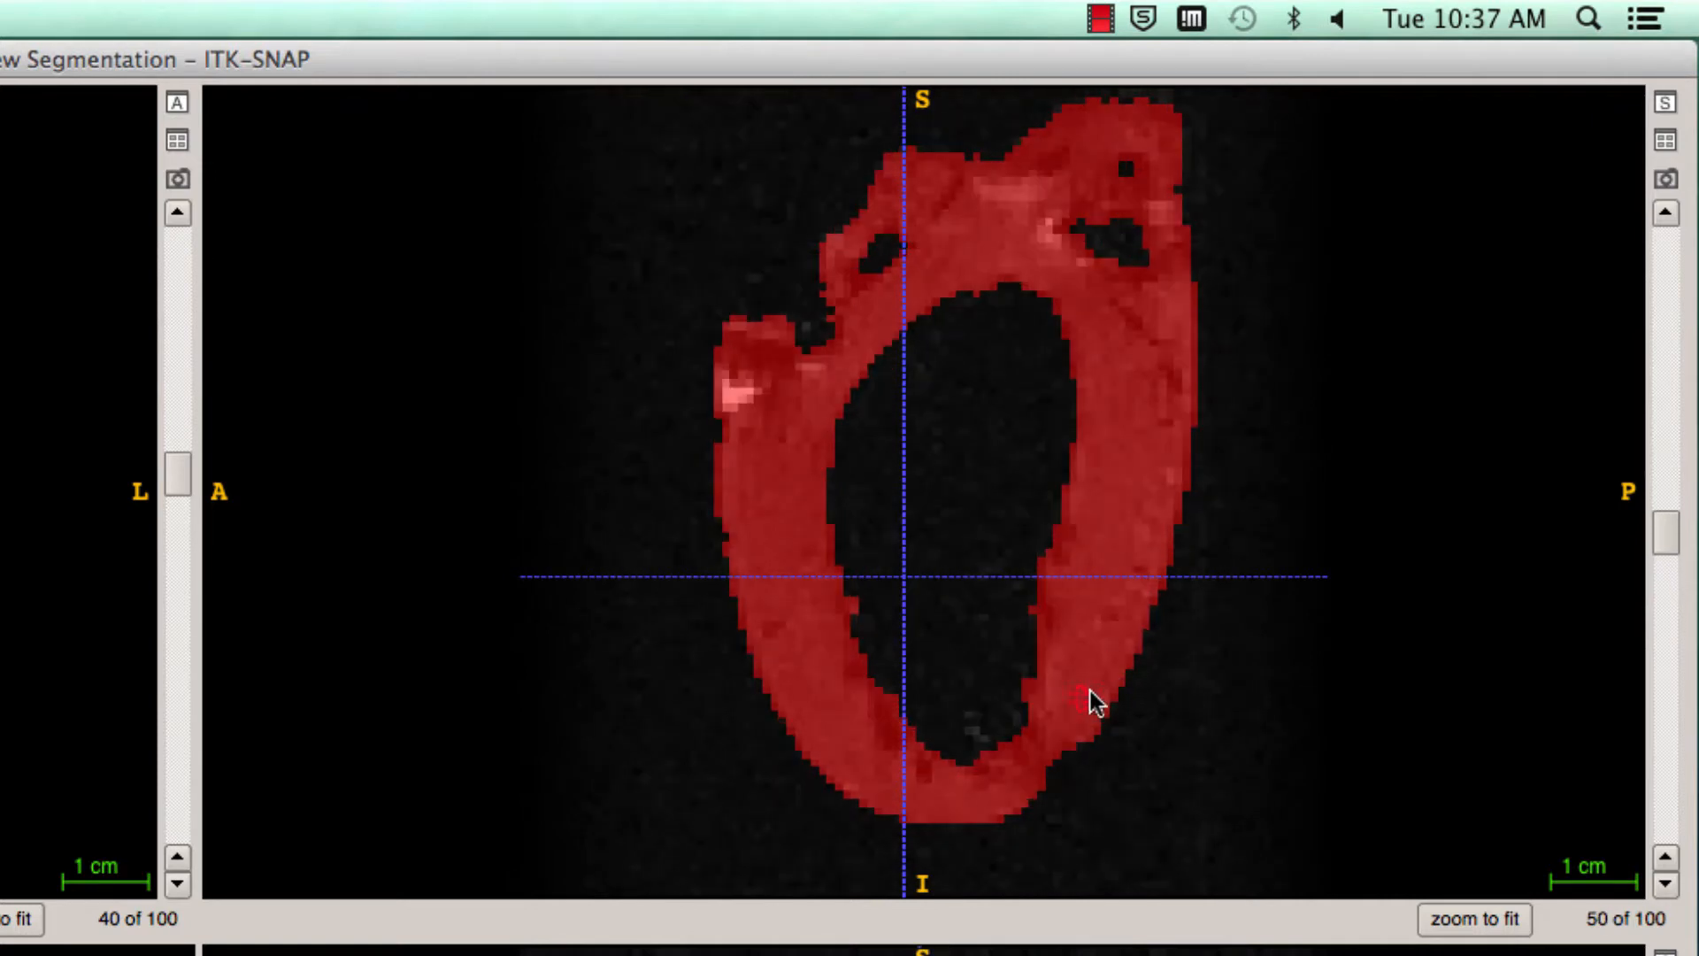
scroll(1066, 797, "up", 3)
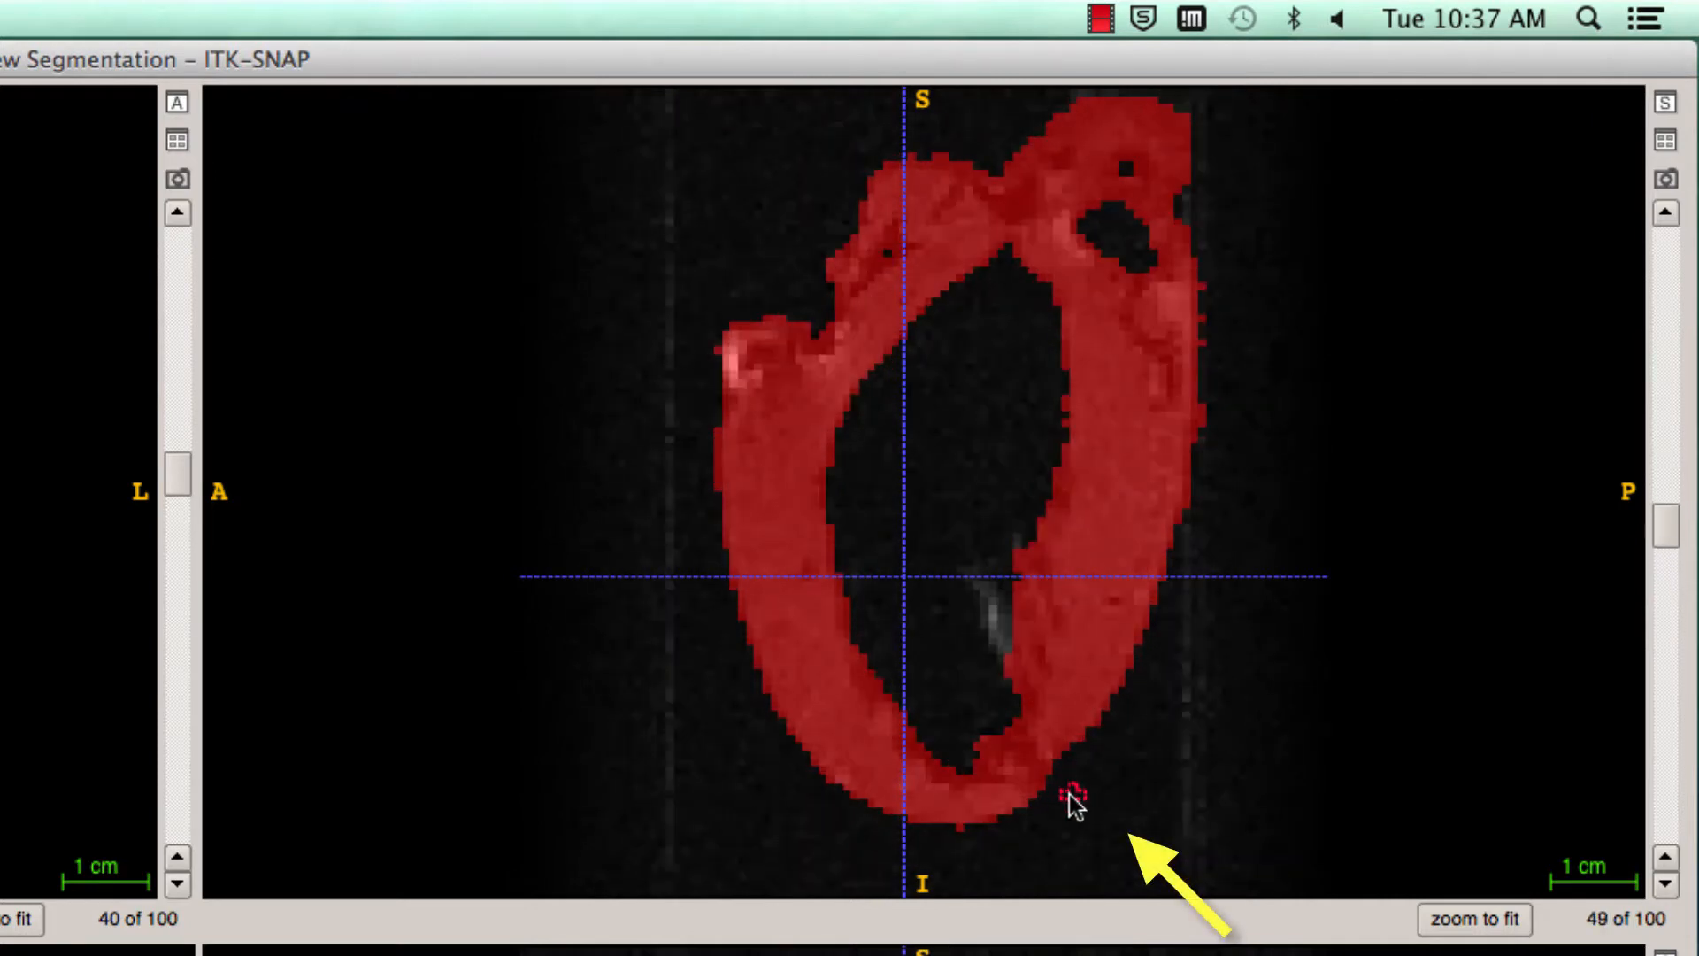
scroll(1073, 801, "up", 4)
scroll(1073, 801, "down", 1)
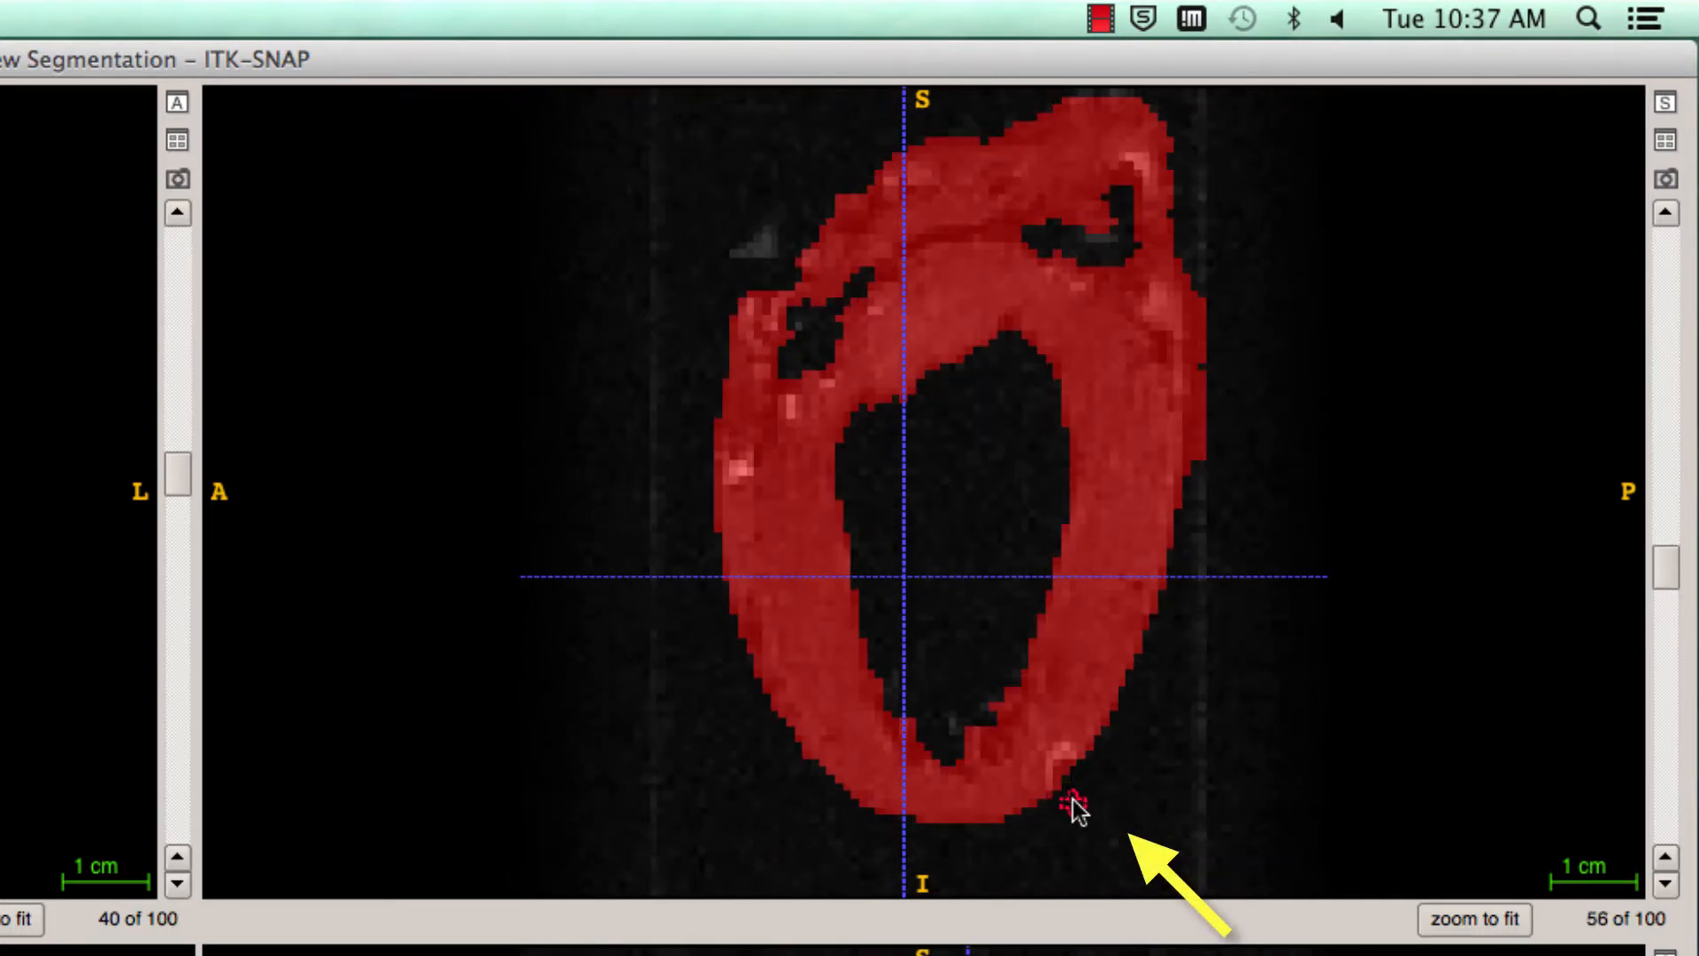
scroll(1088, 782, "down", 1)
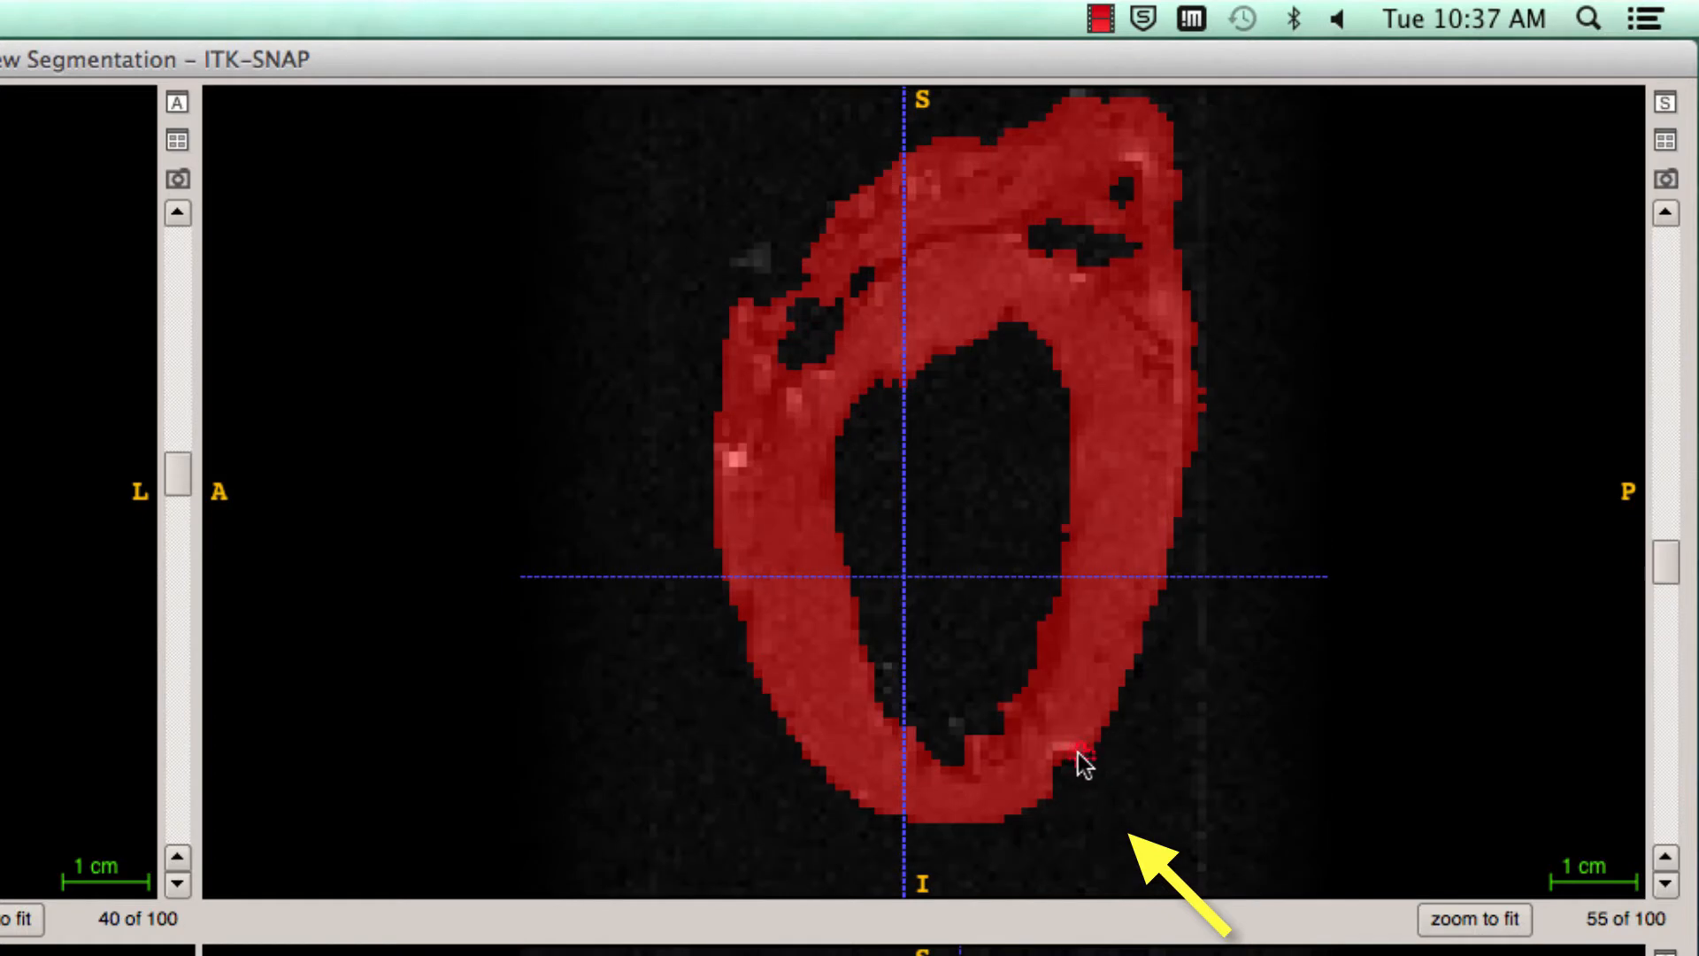
scroll(1067, 783, "down", 3)
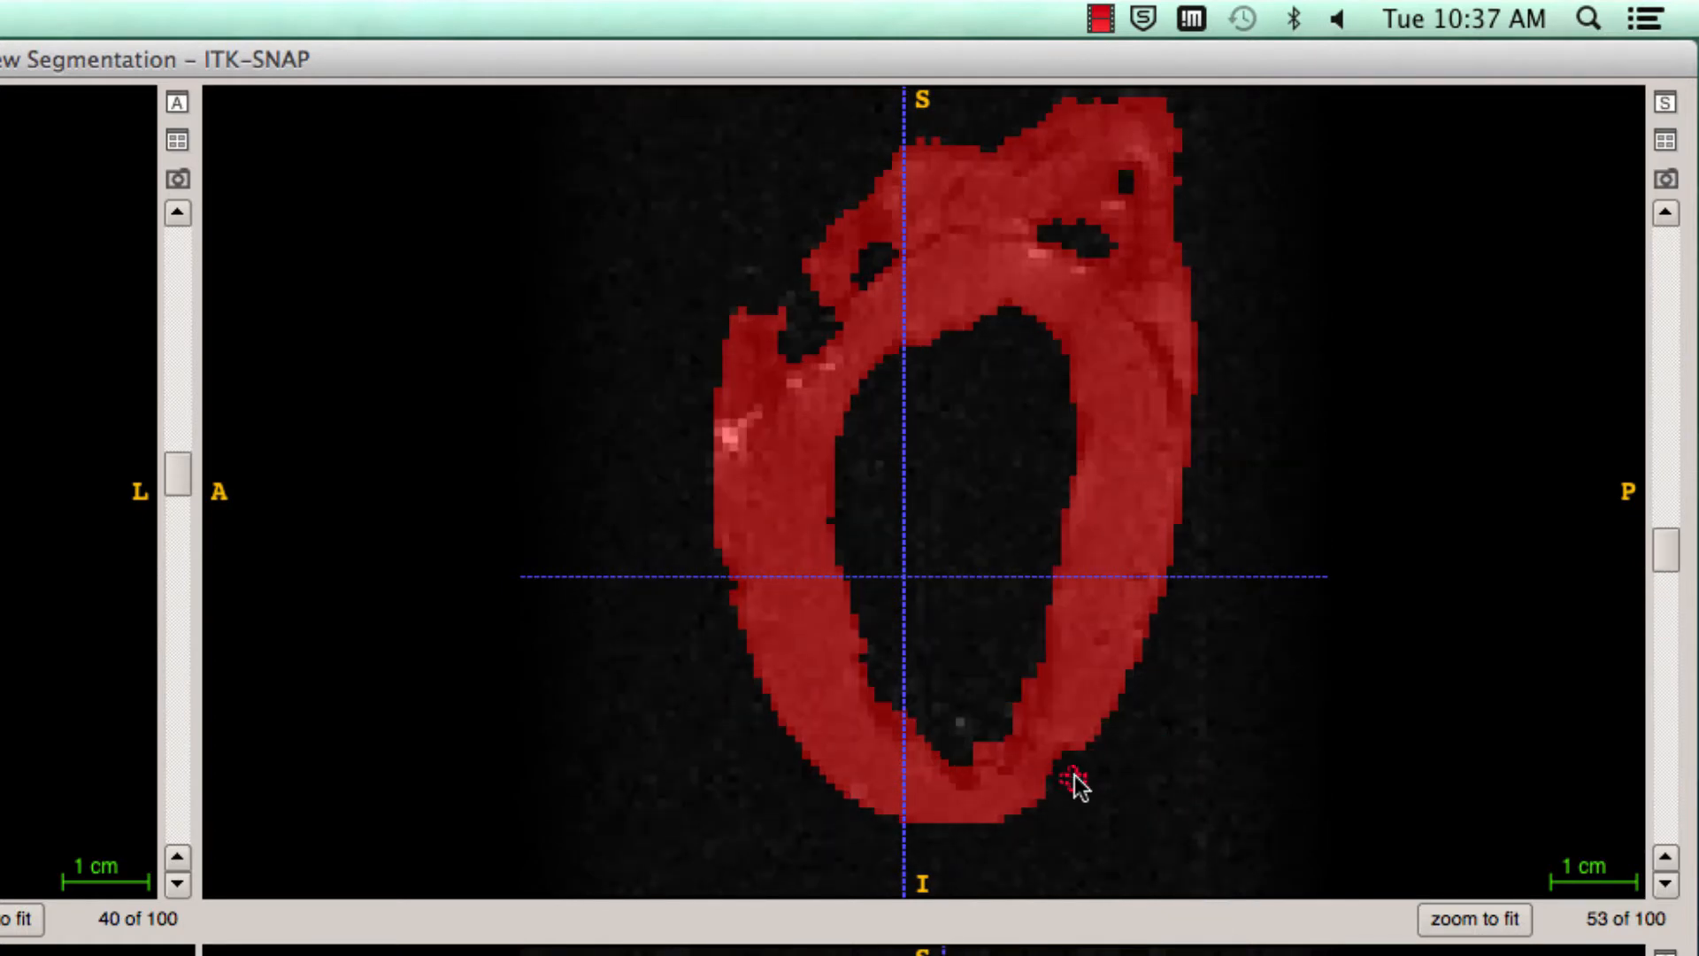
scroll(1170, 724, "down", 2)
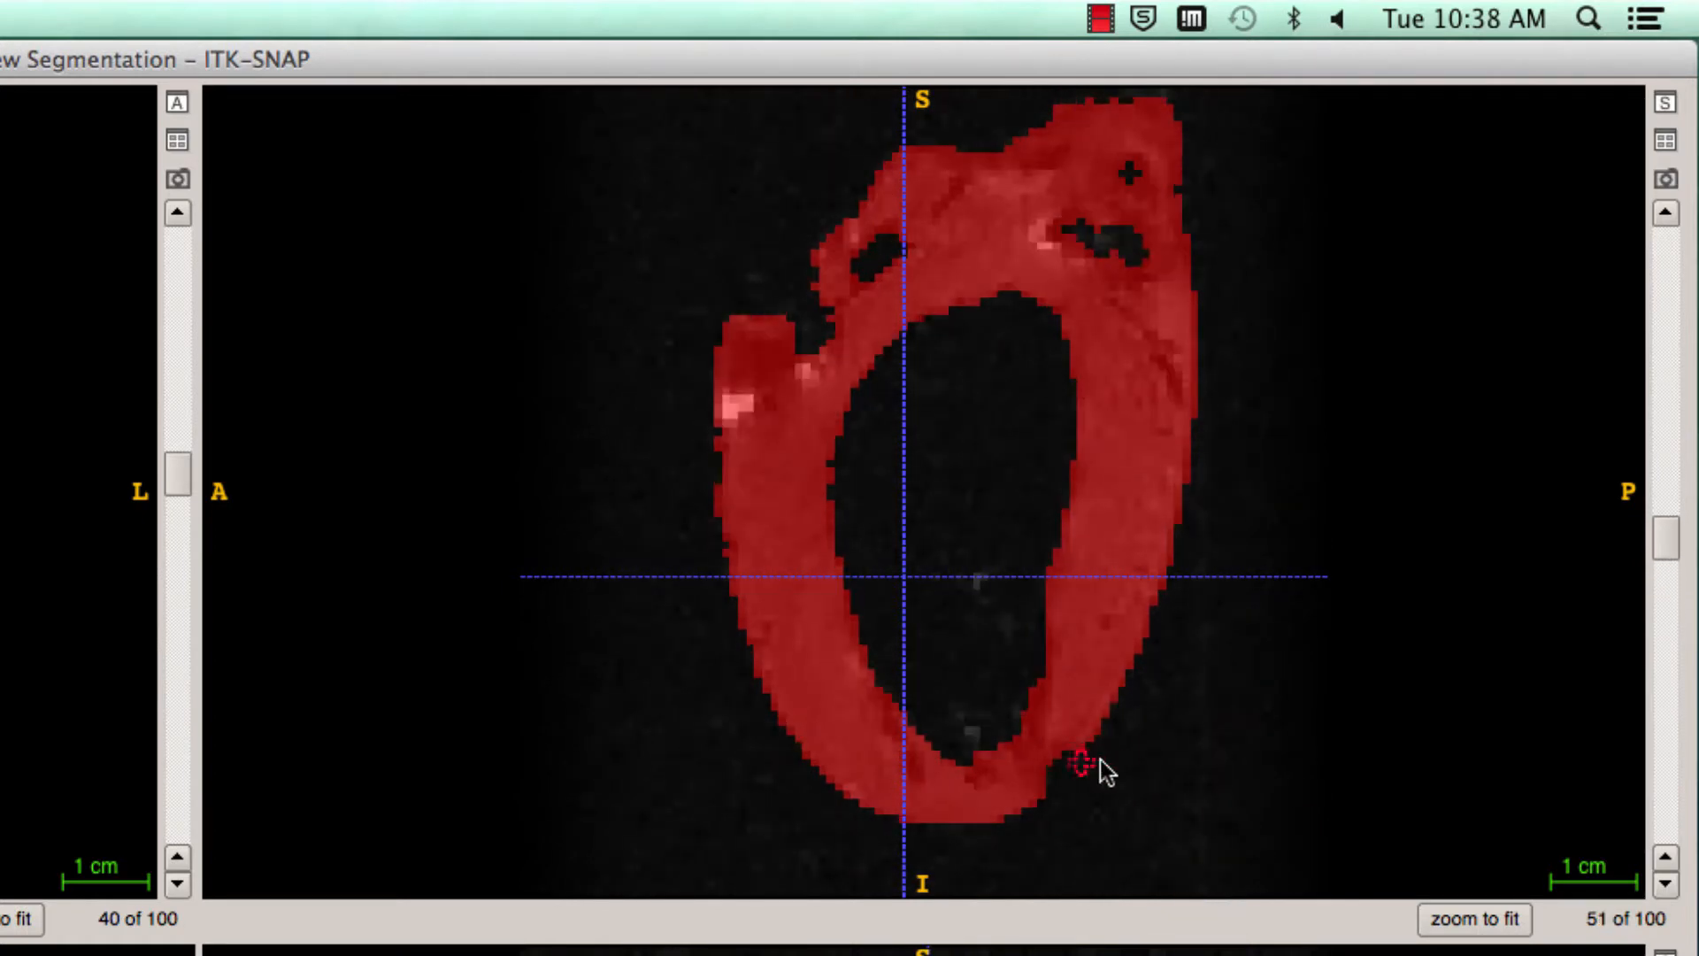
scroll(1157, 793, "down", 1)
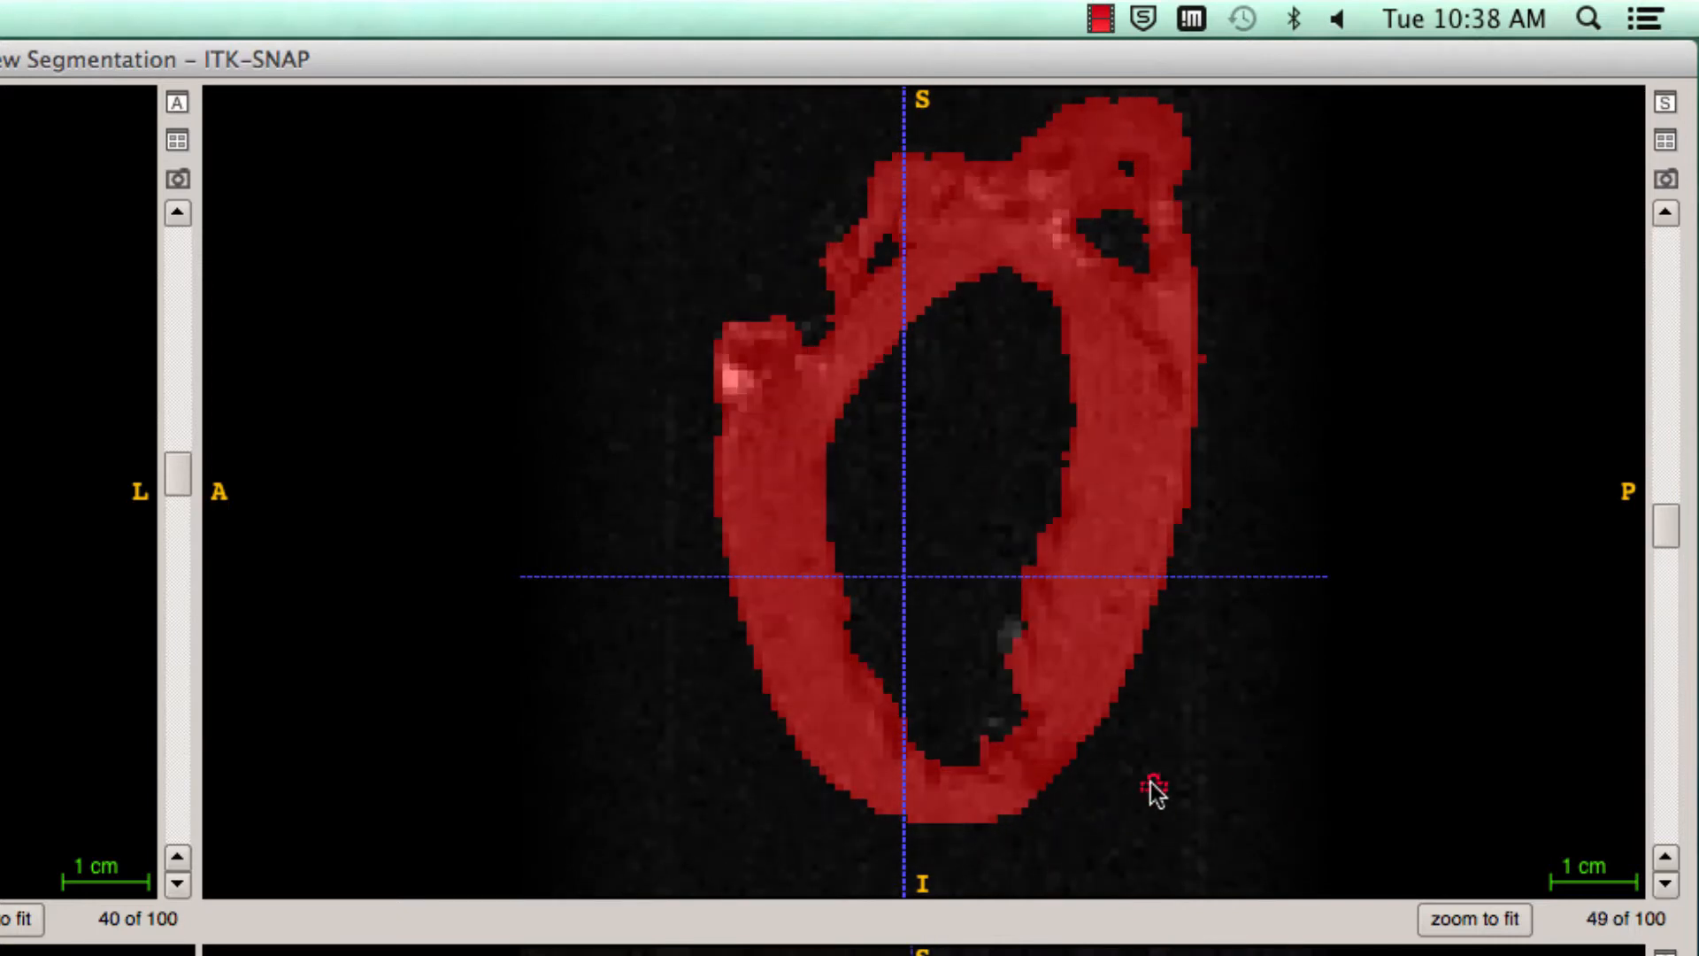
scroll(1112, 797, "up", 2)
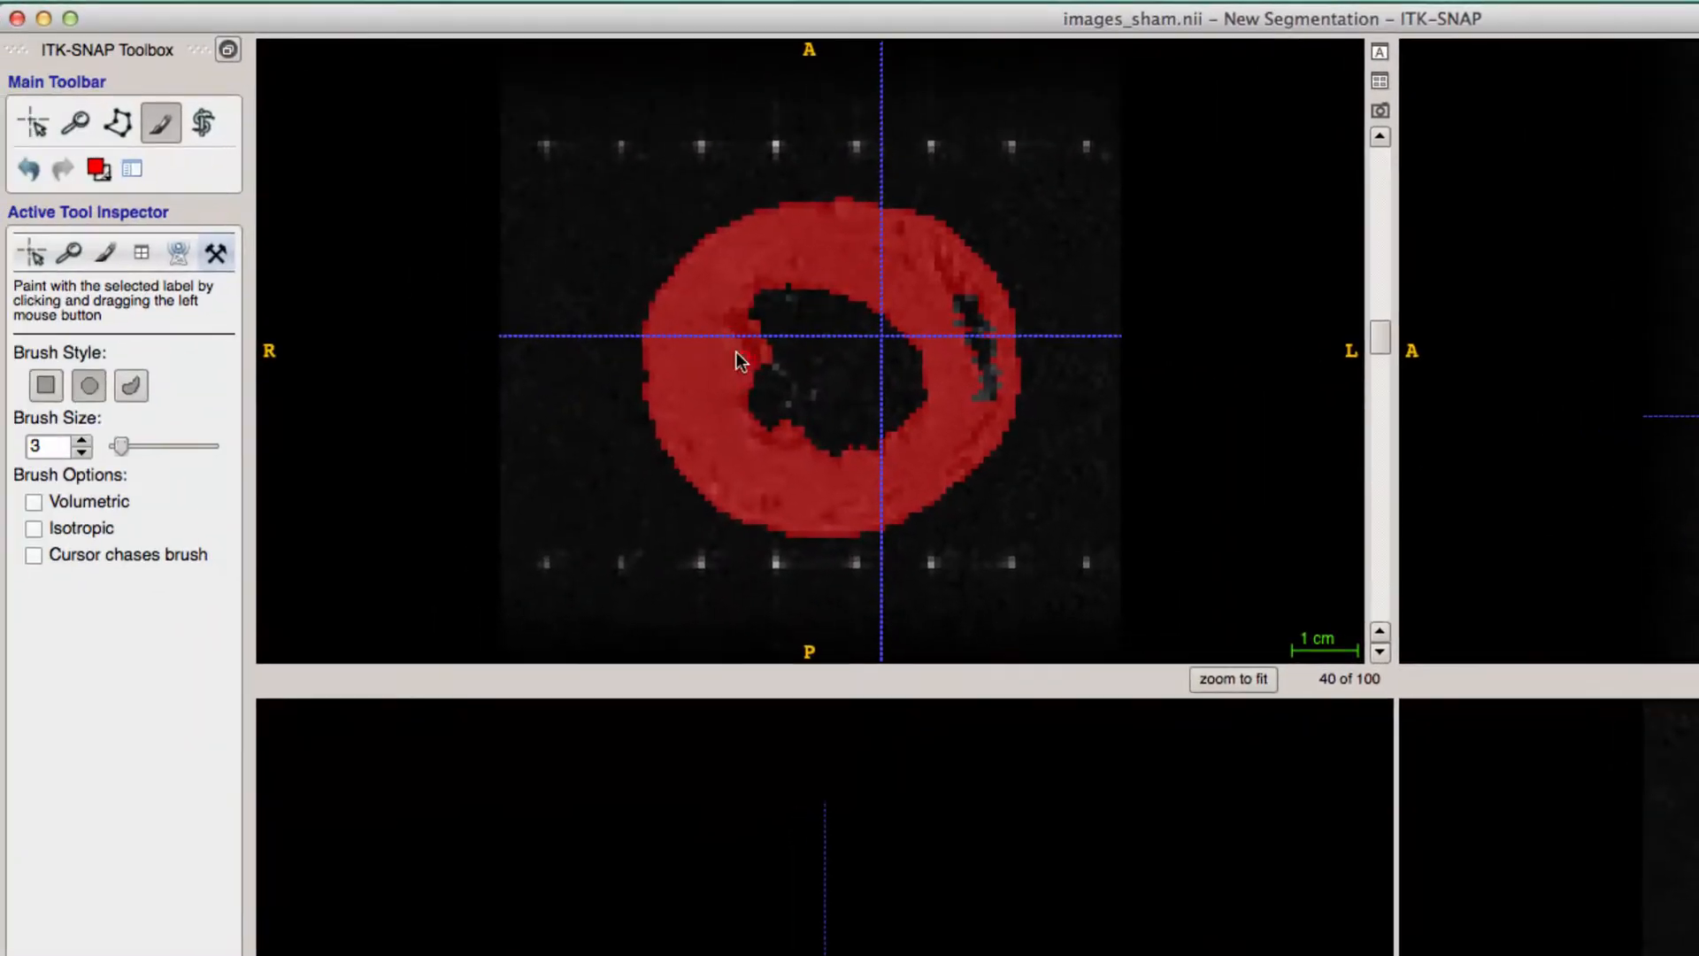
Find the stray segmented voxels at the posterior heart edge on axial slice 55 and place the 3D cursor at (56, 86, 55)
scroll(892, 384, "down", 2)
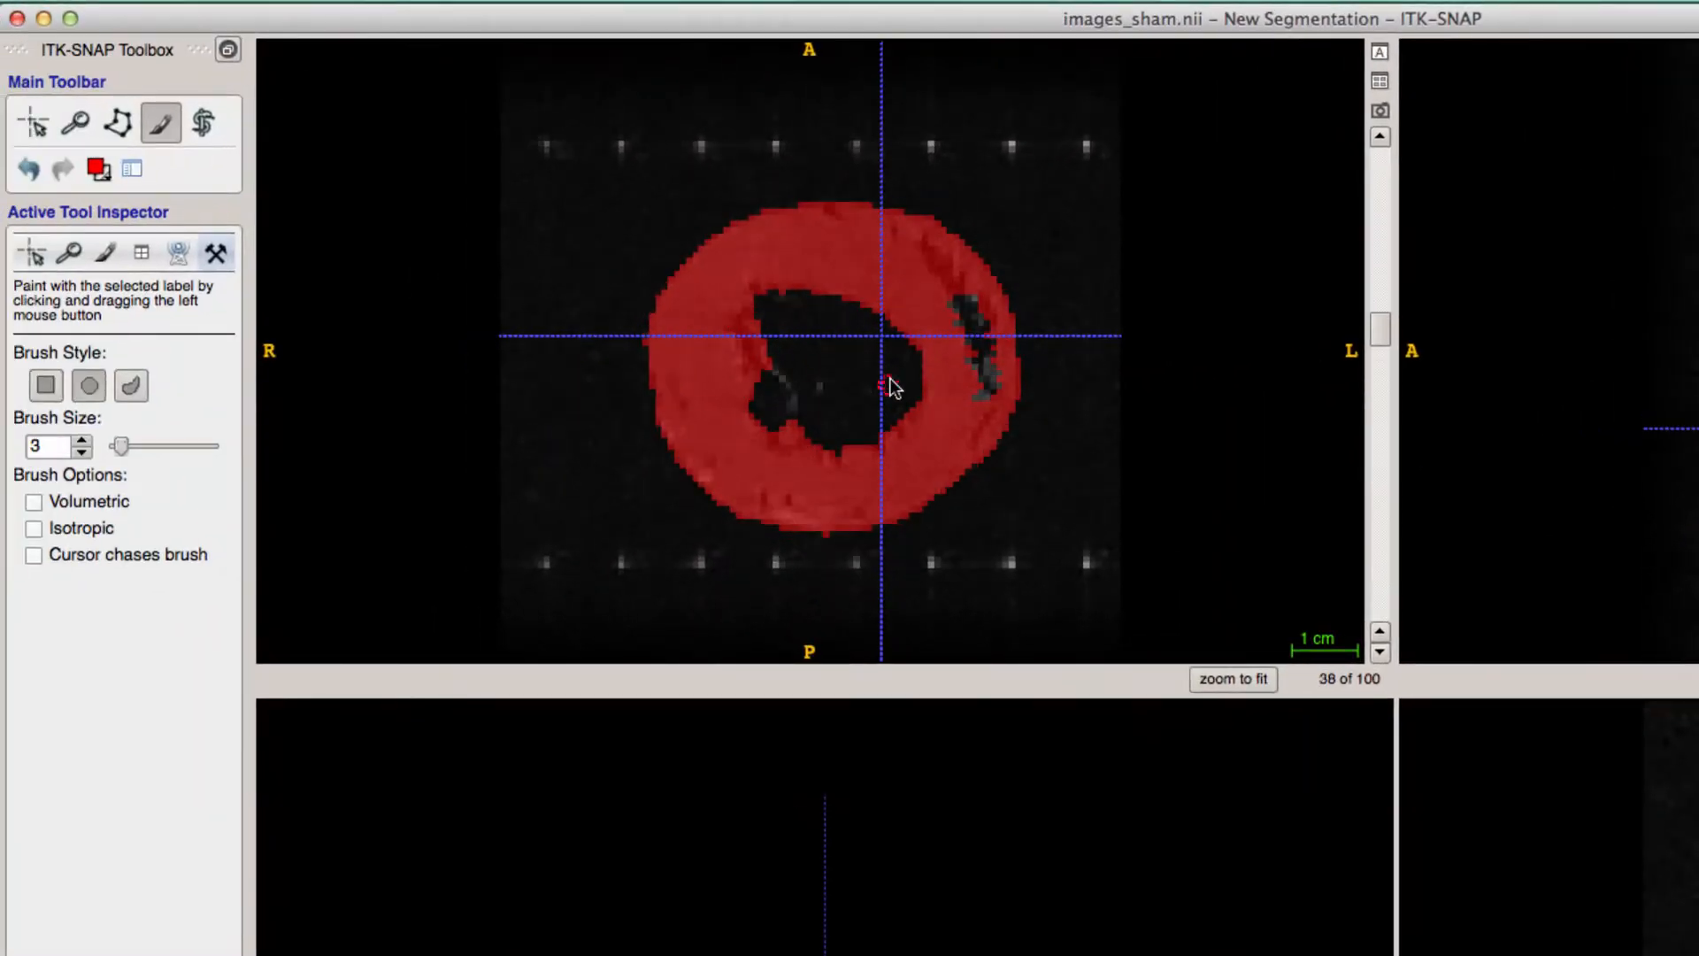
scroll(894, 386, "up", 14)
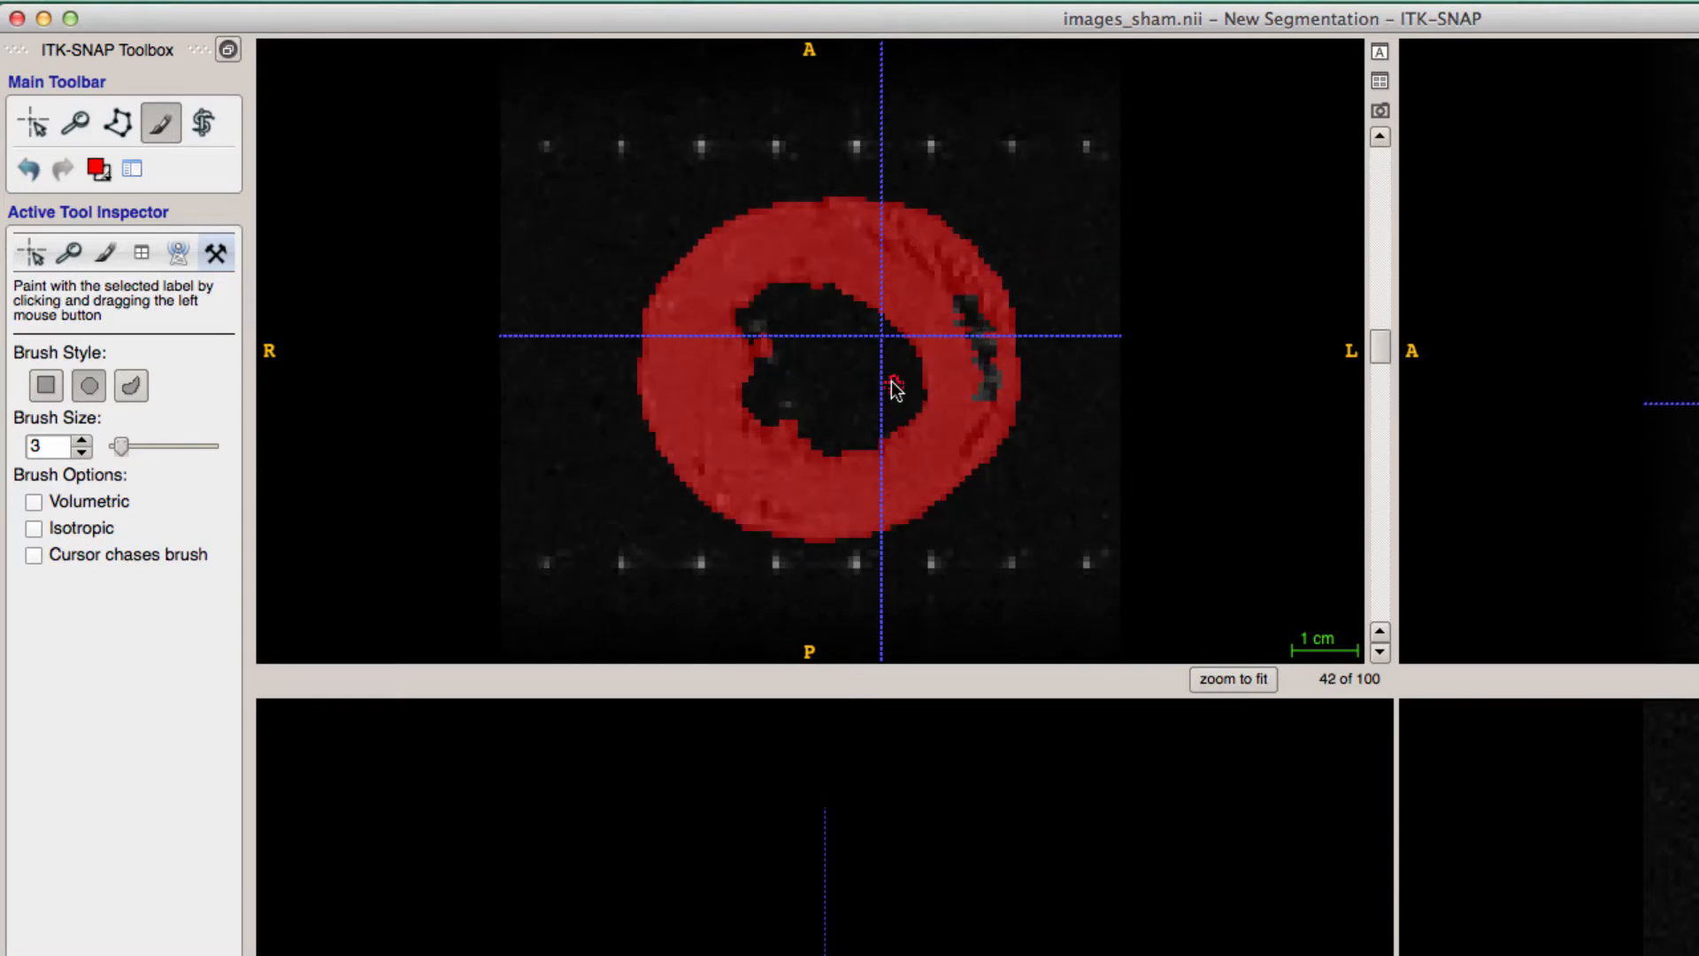
scroll(890, 387, "up", 2)
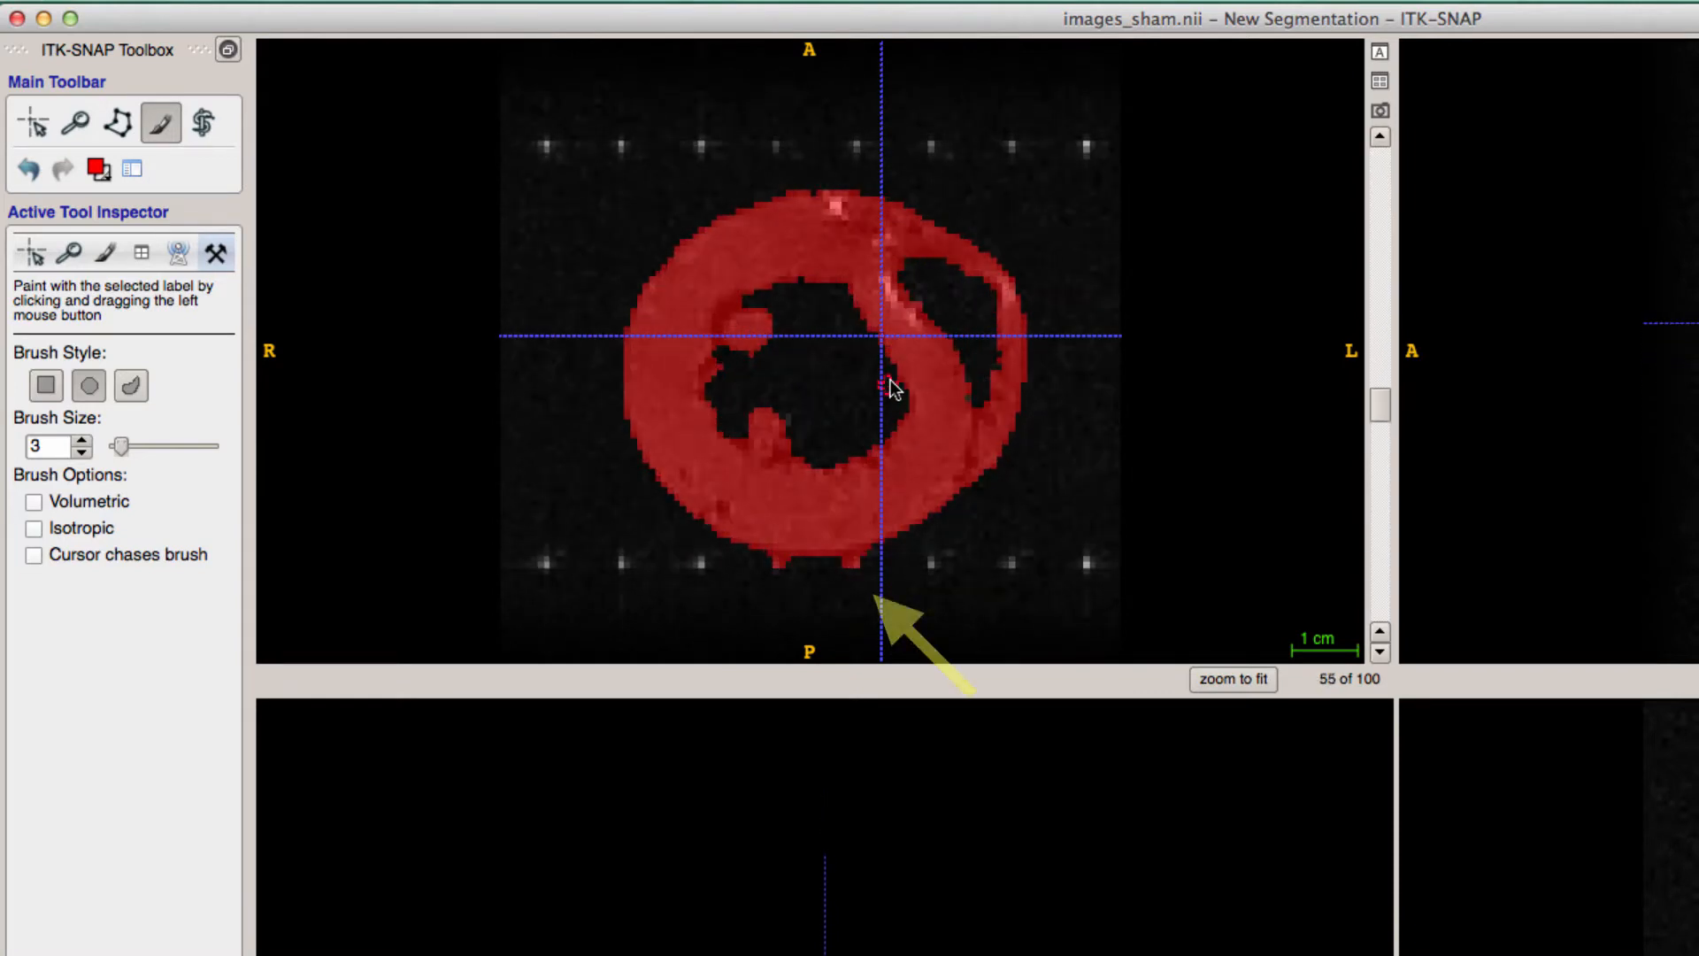
key("c")
left_click_drag(867, 356, 840, 570)
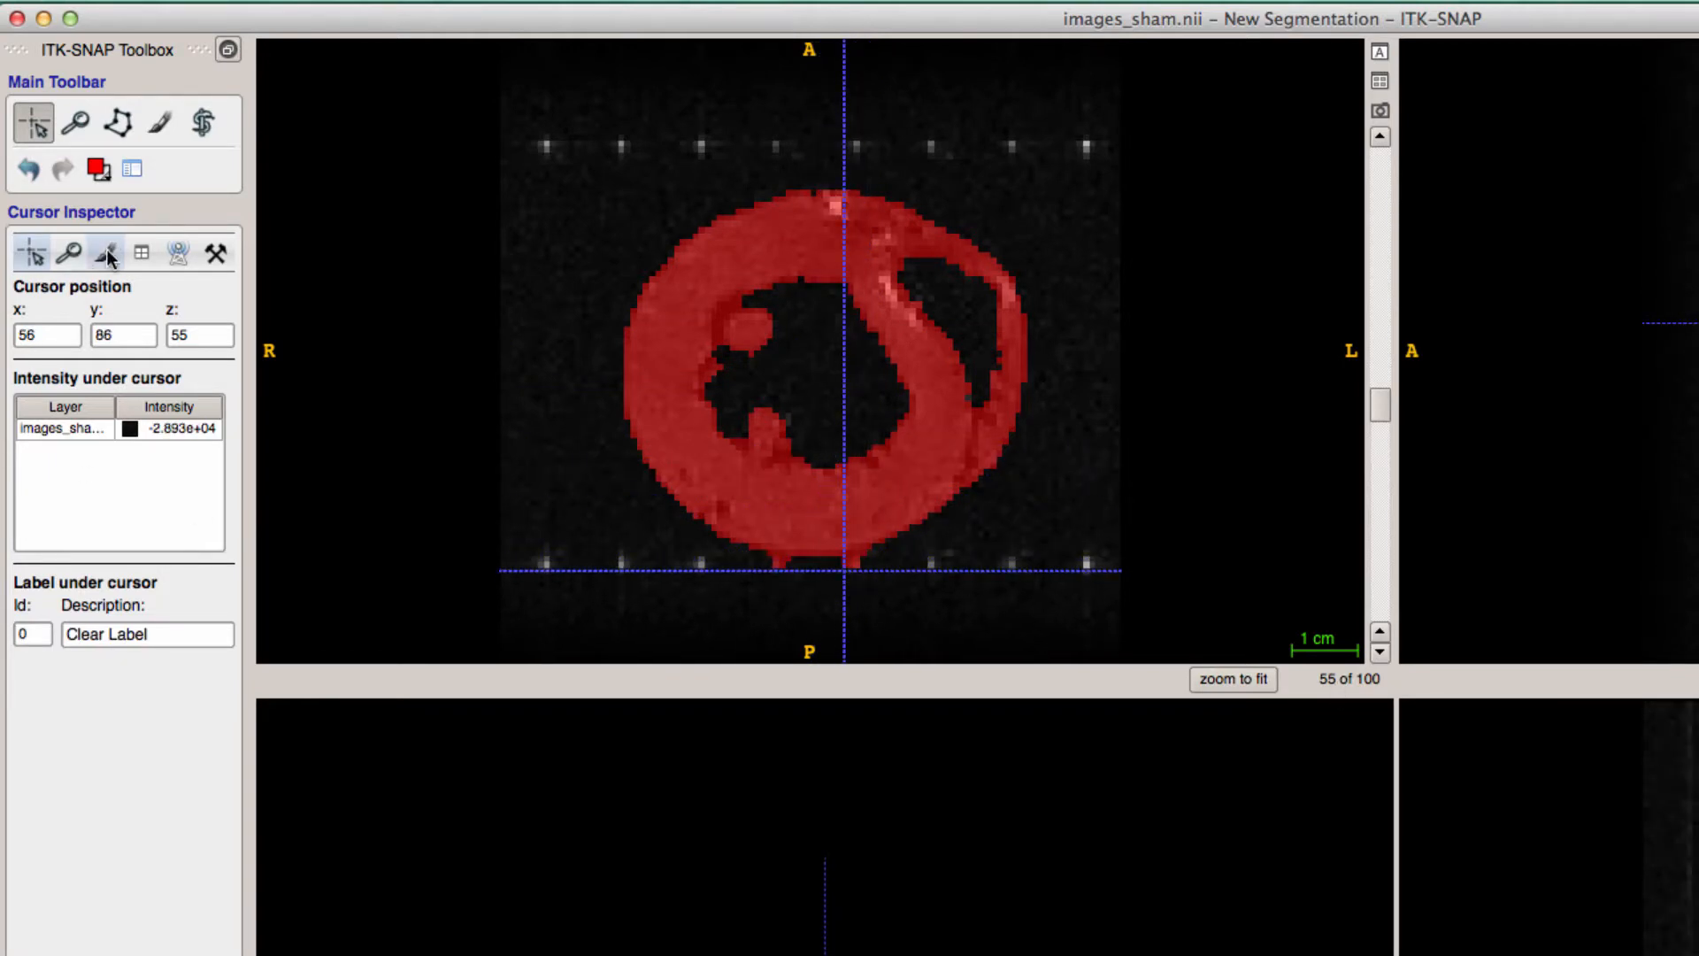
Erase the stray voxels behind the posterior heart wall in the coronal slices with a larger square paintbrush
left_click(161, 122)
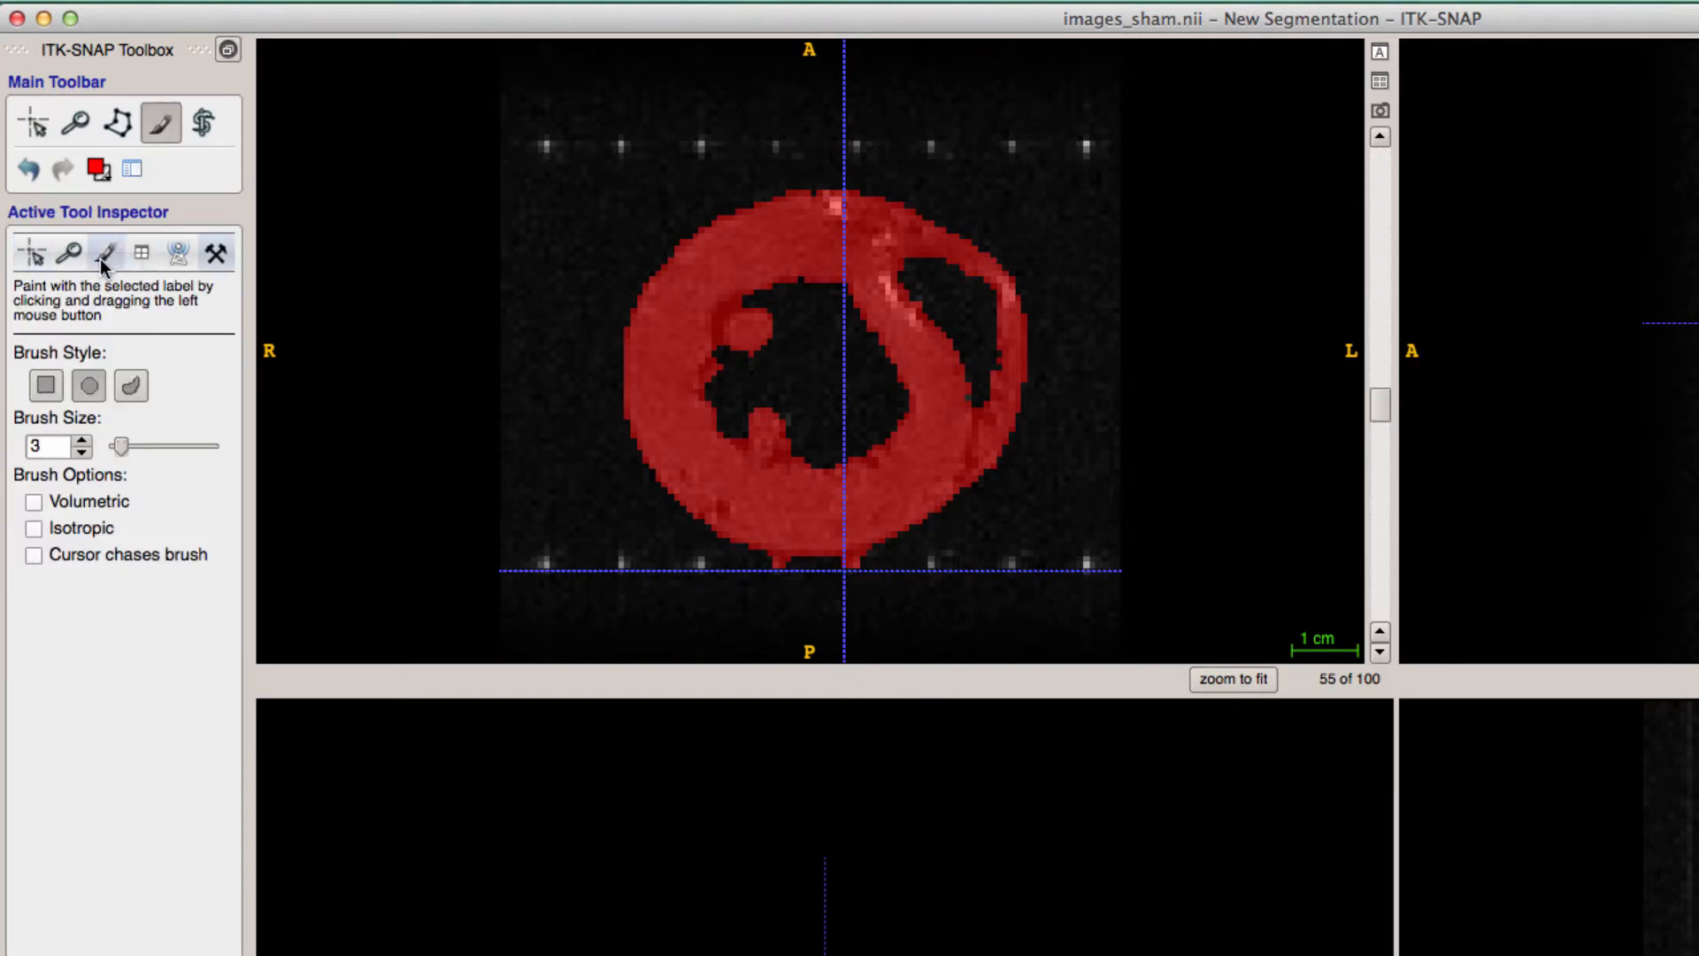
left_click(49, 394)
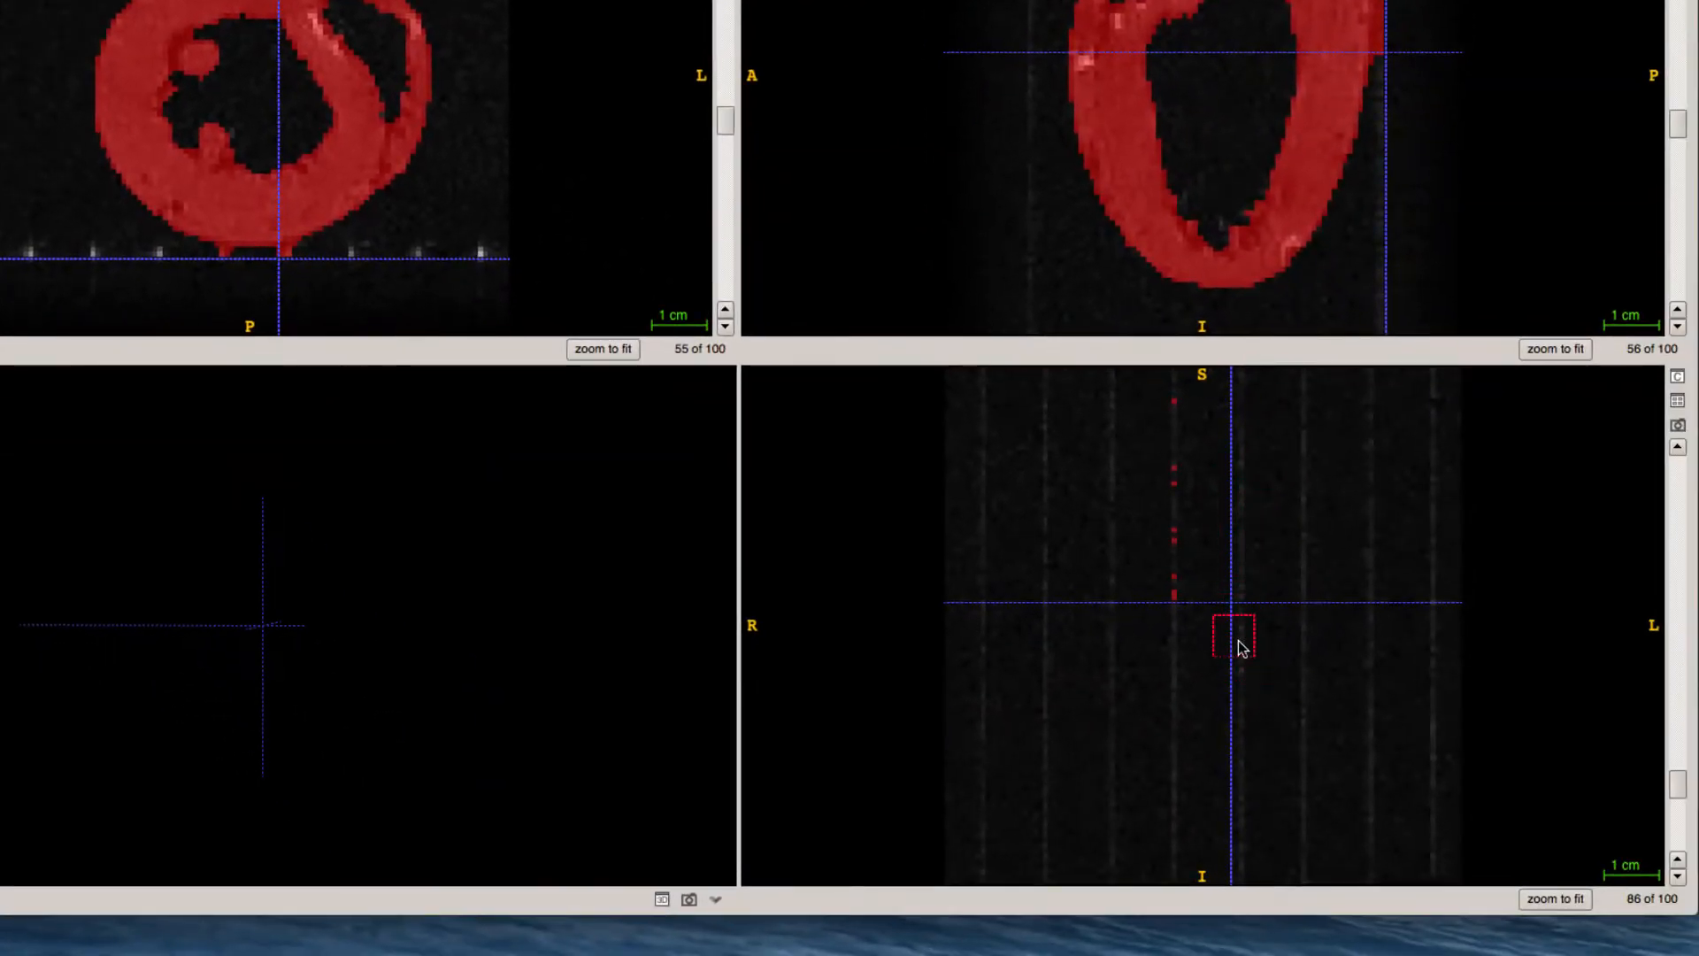
scroll(1177, 404, "down", 5)
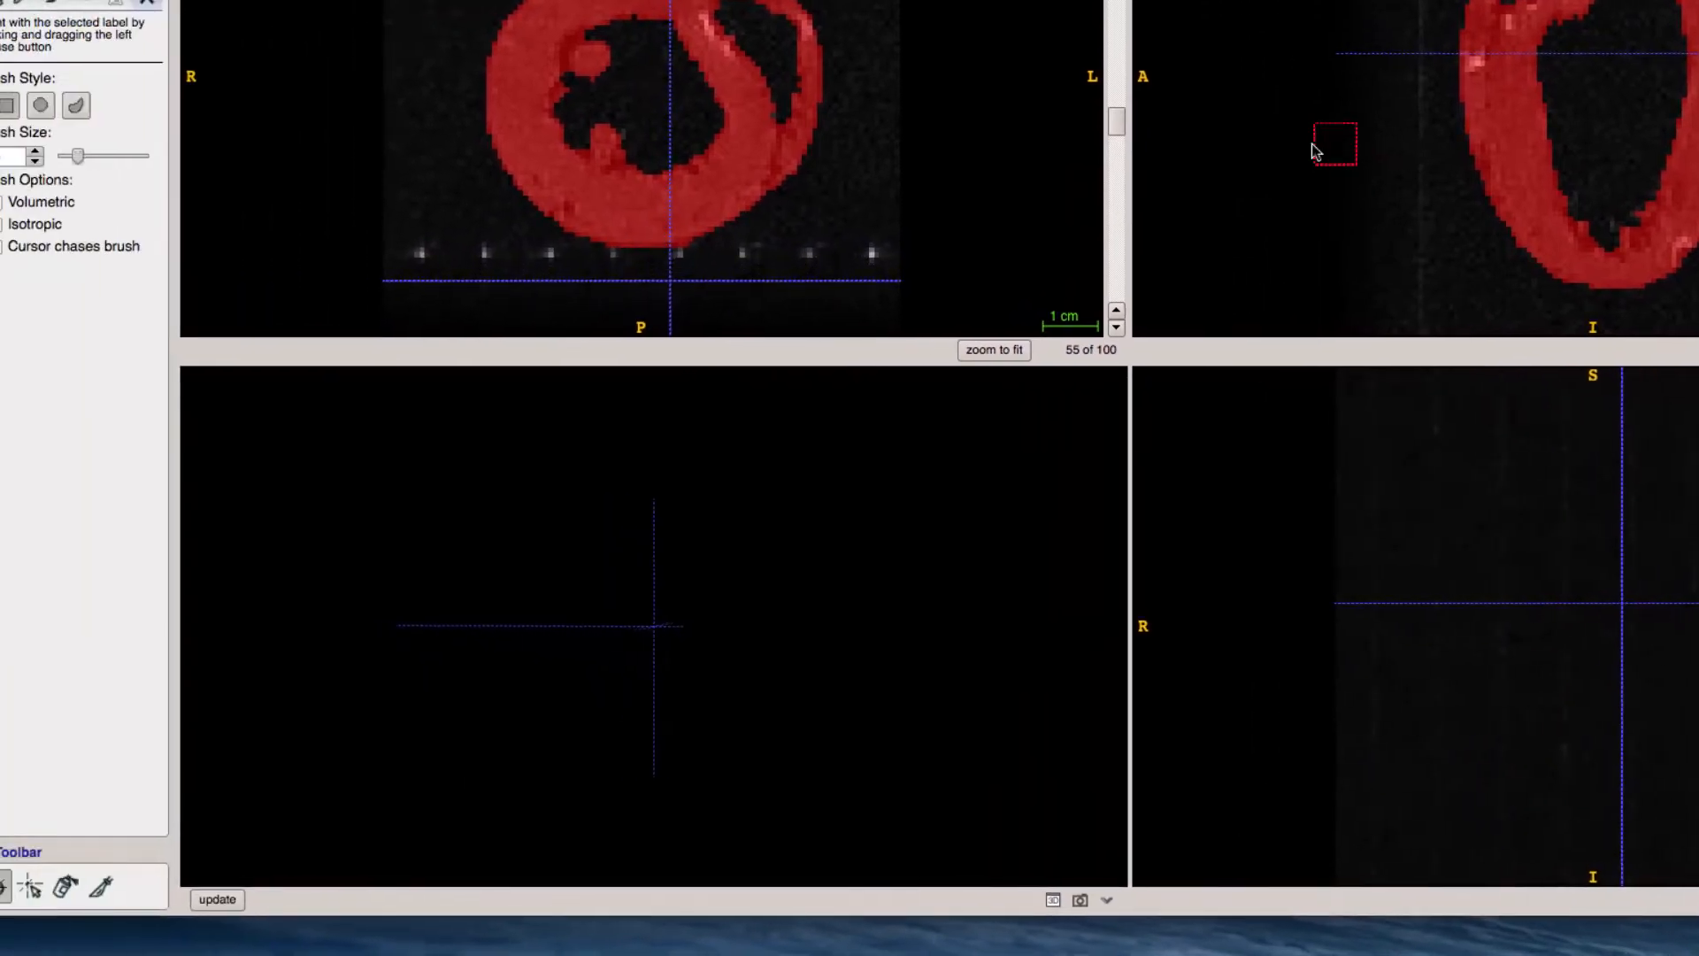
Update the 3D rendering of the segmentation, rotating the heart to show its upper end, and move the cursor to (55, 54, 51)
left_click(274, 902)
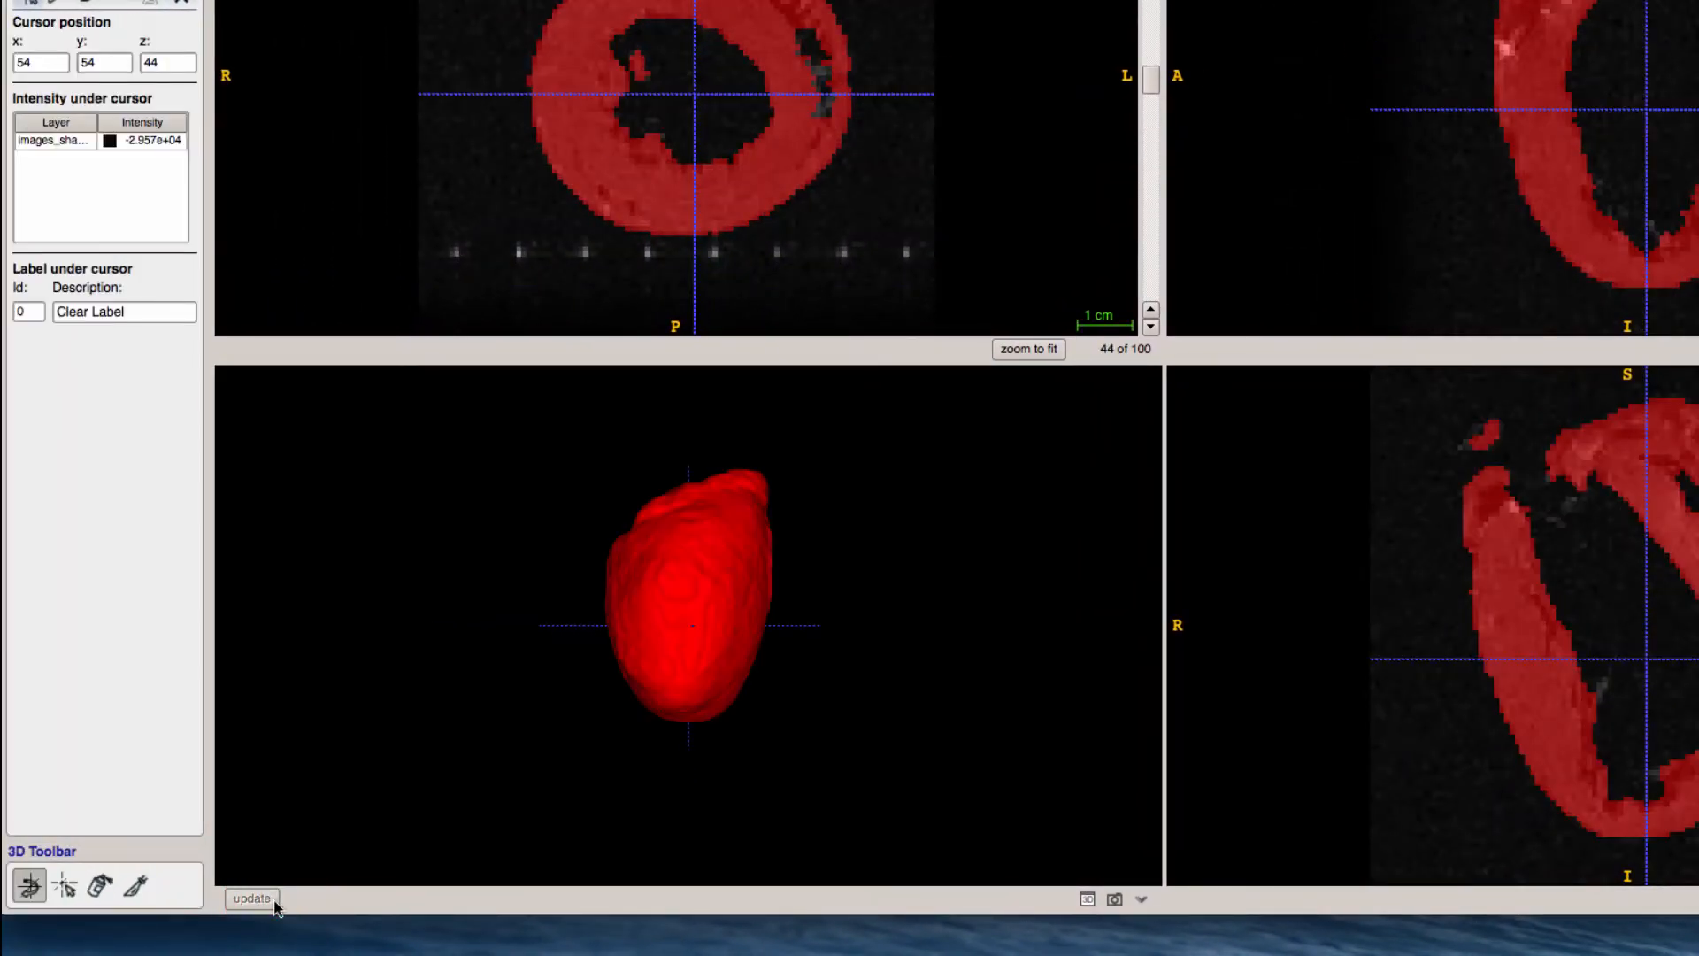
left_click_drag(749, 600, 742, 770)
left_click_drag(1207, 695, 1632, 610)
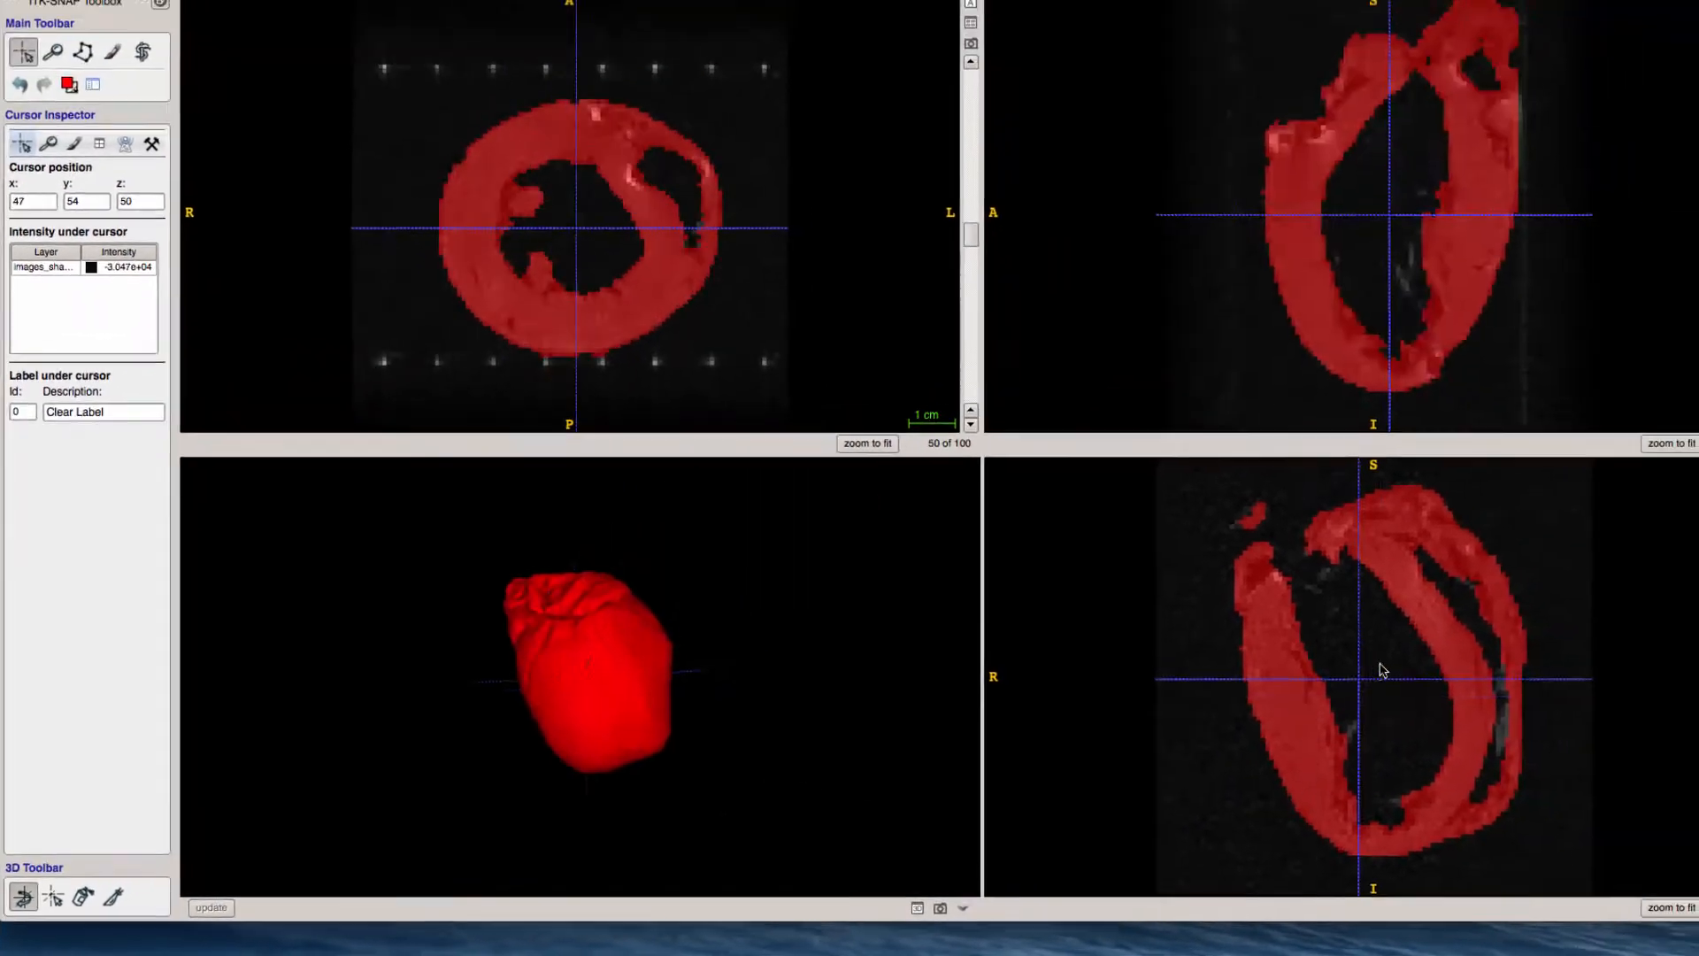
left_click_drag(1380, 665, 1393, 675)
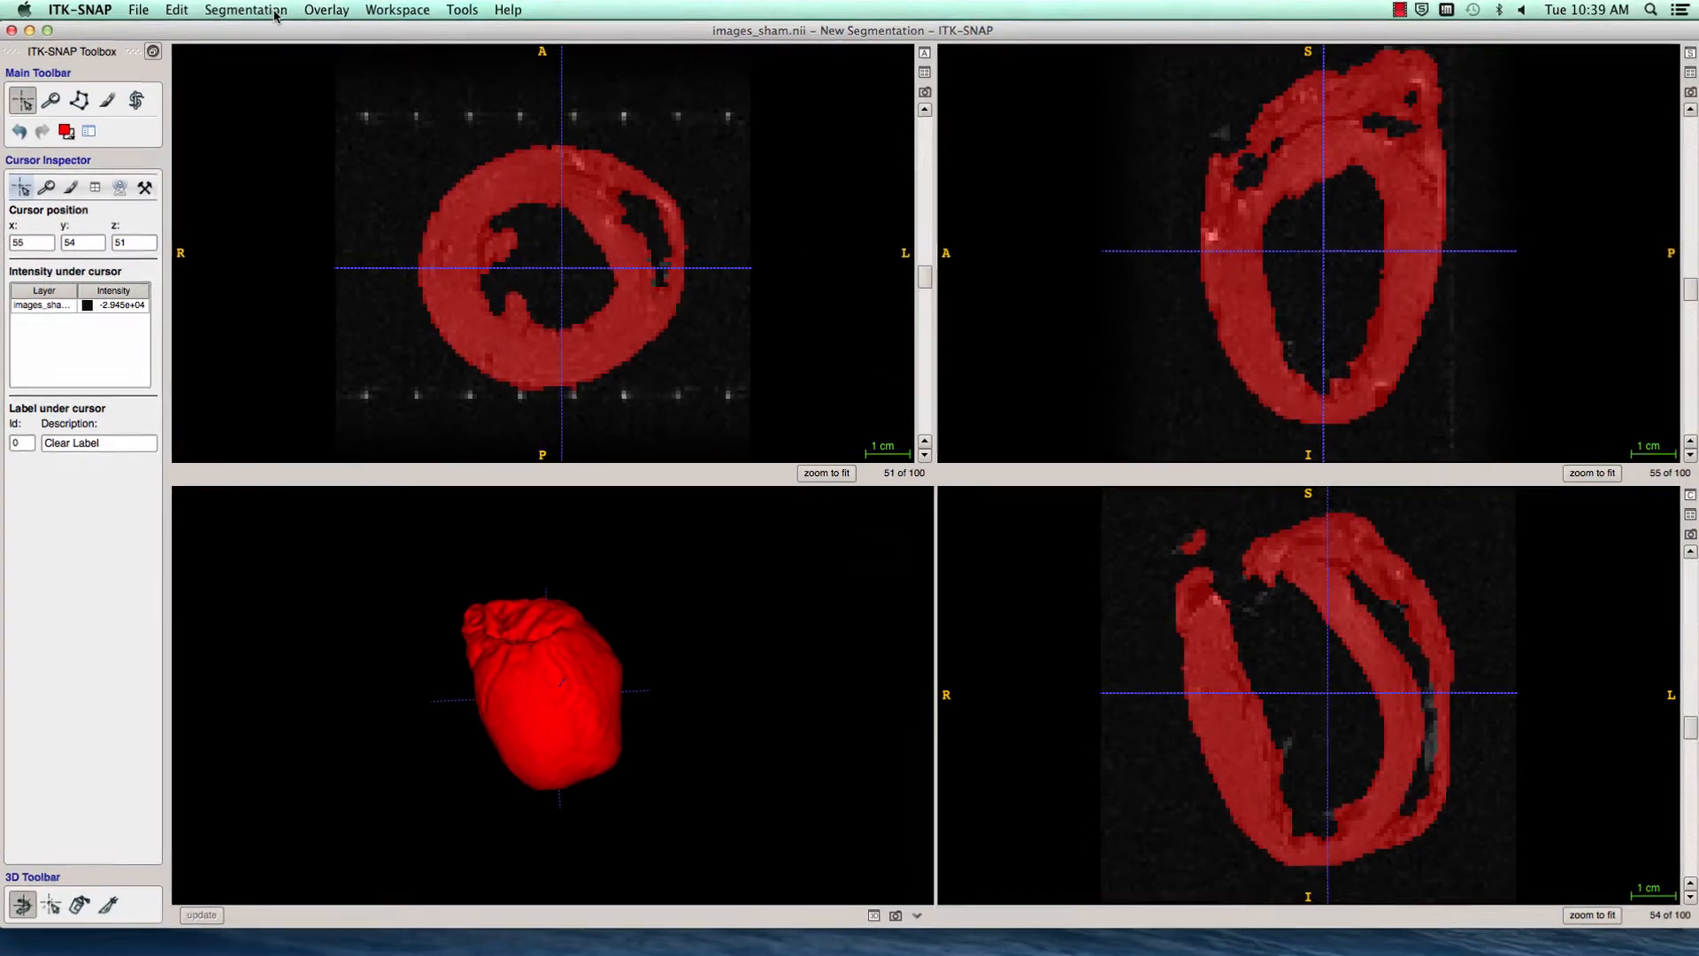
Save the segmentation image in NiFTI format as practice_mask.nii in the Camtasia folder on the Desktop, replacing the existing file
left_click(244, 9)
left_click(292, 53)
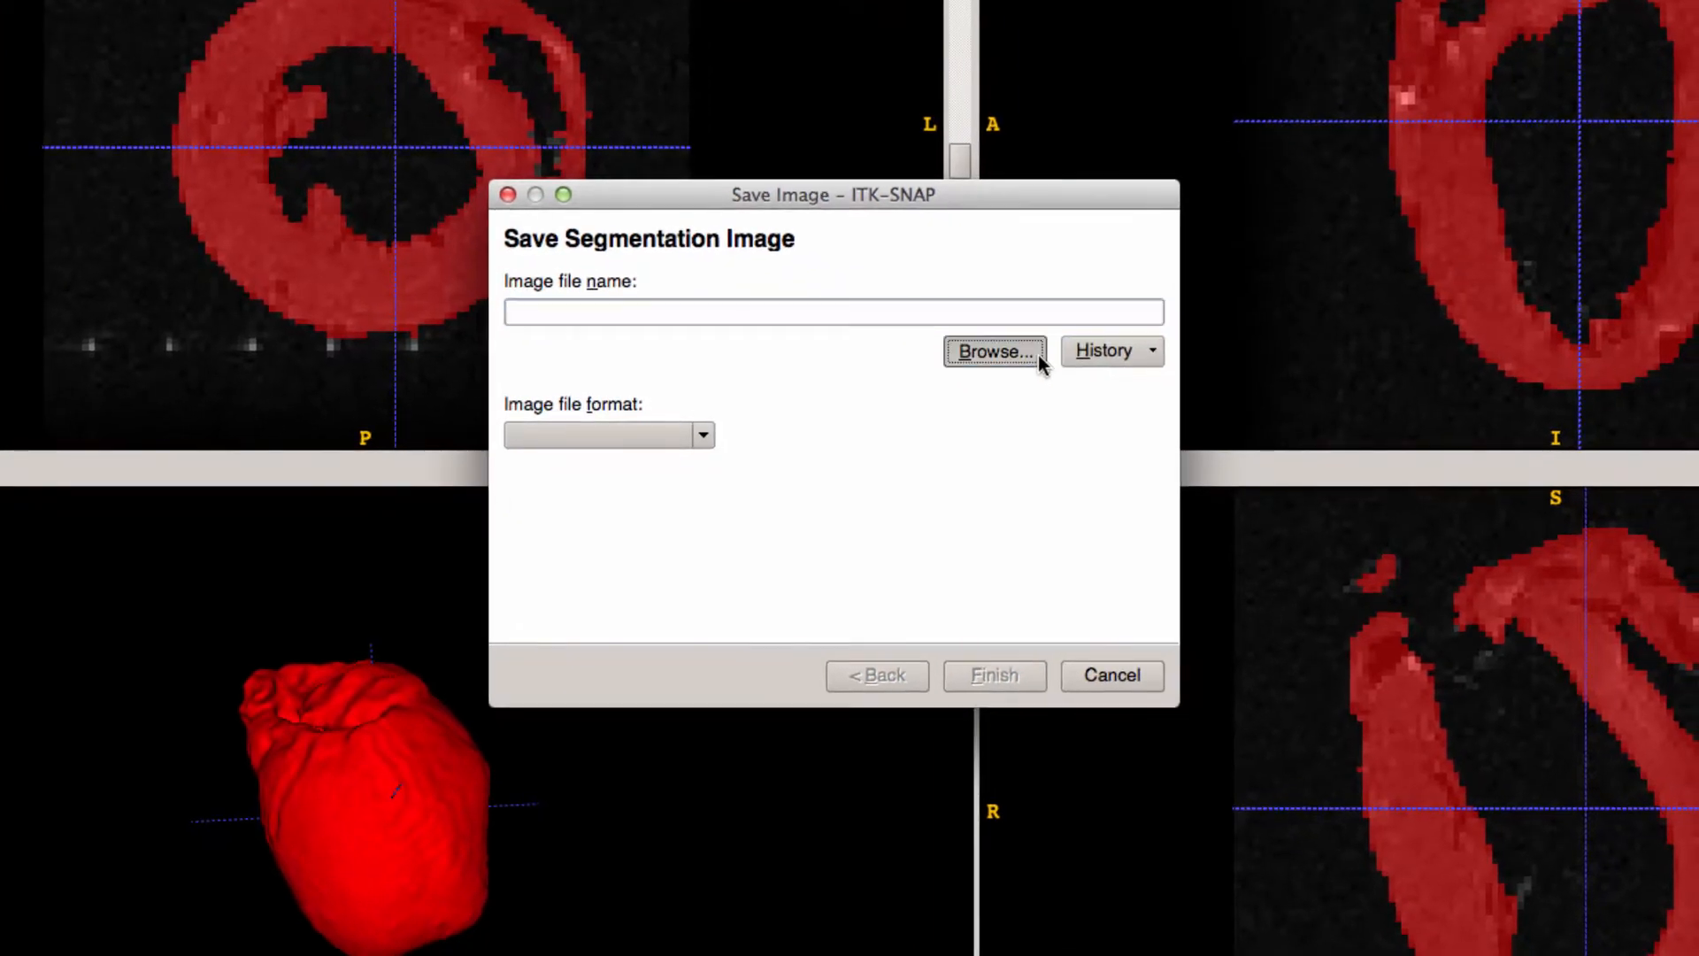
left_click(995, 351)
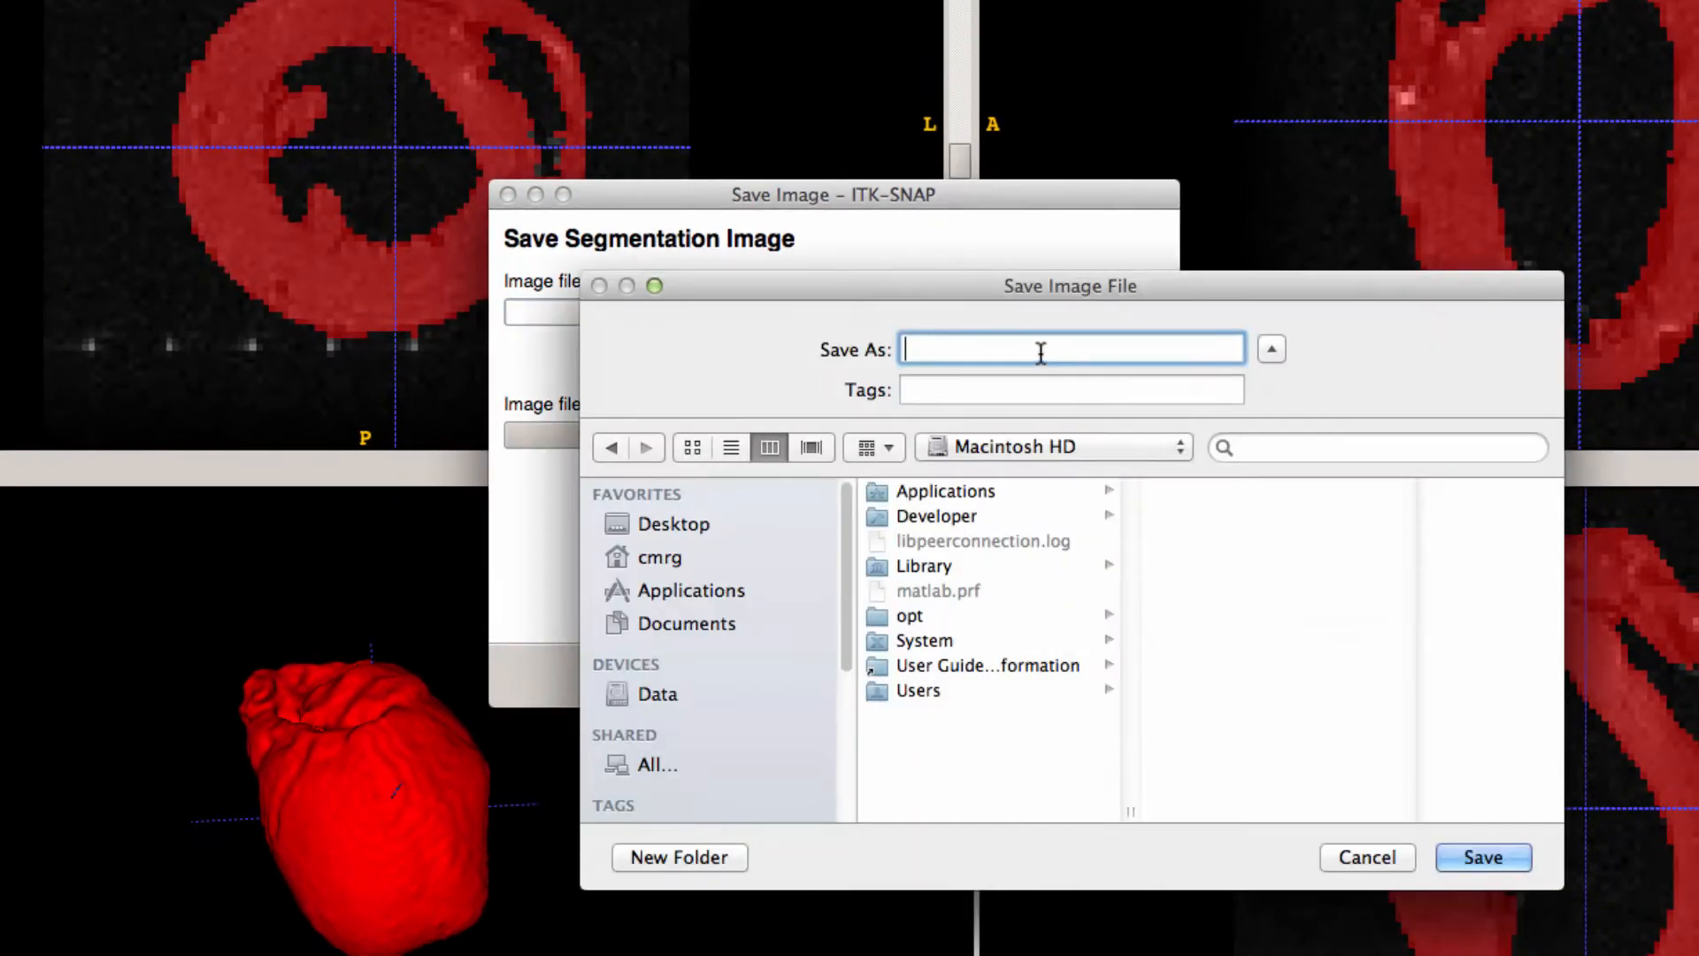
left_click(683, 533)
left_click(1060, 498)
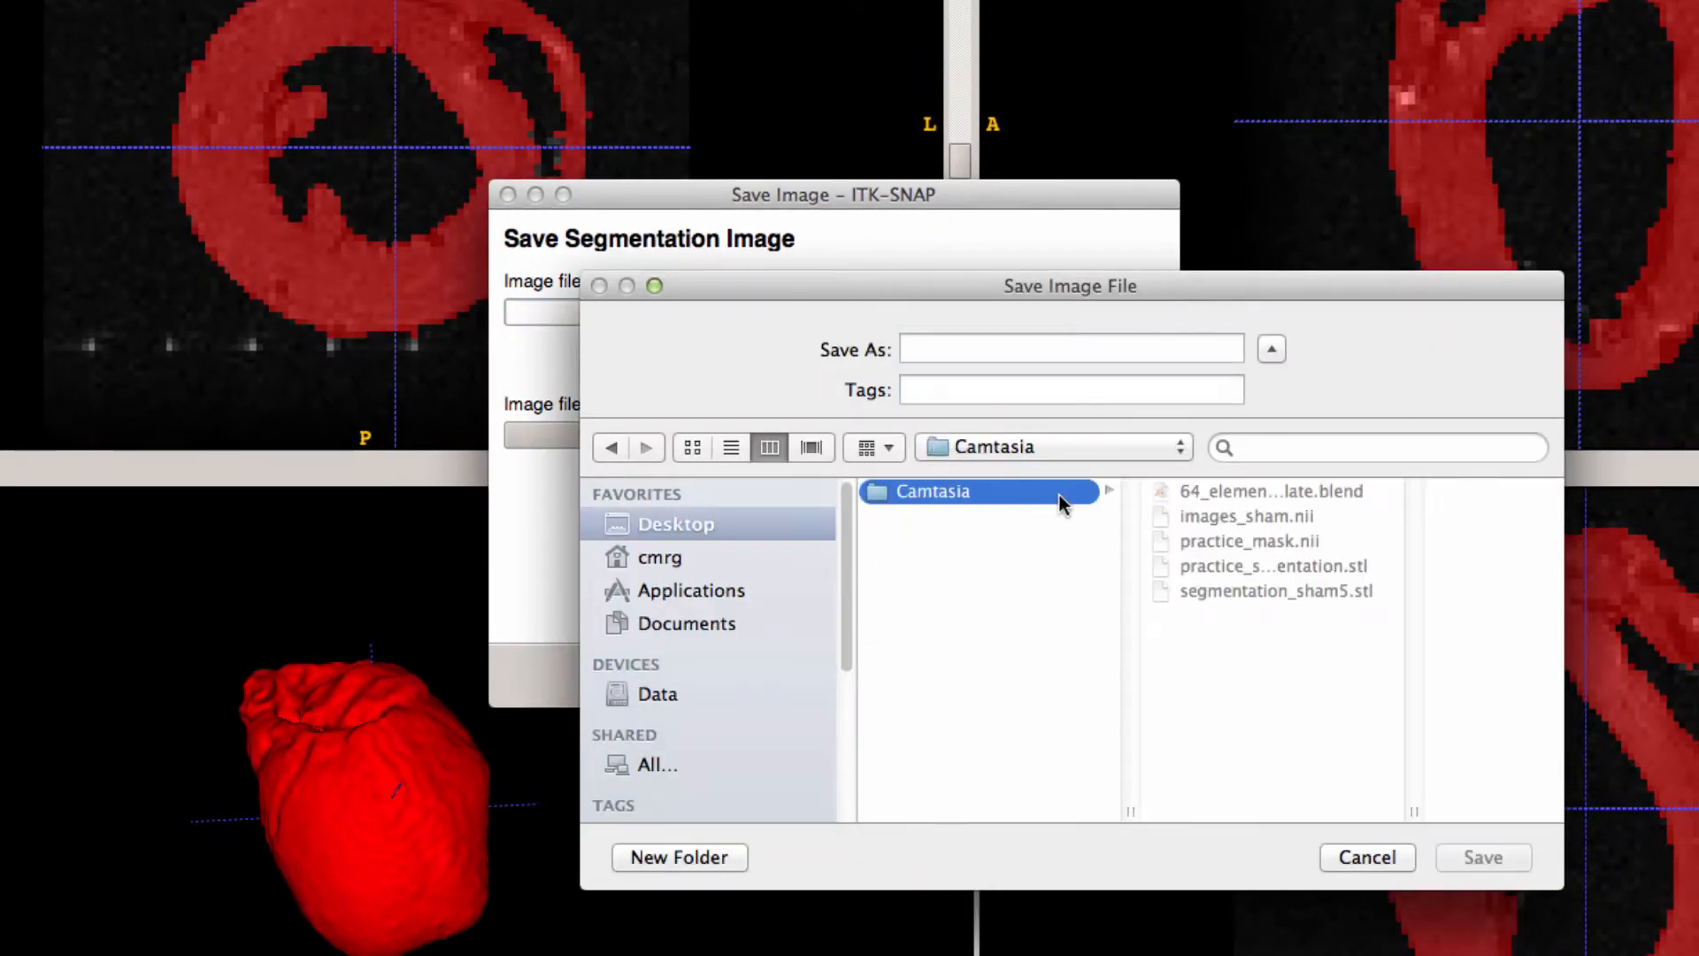
left_click(1249, 518)
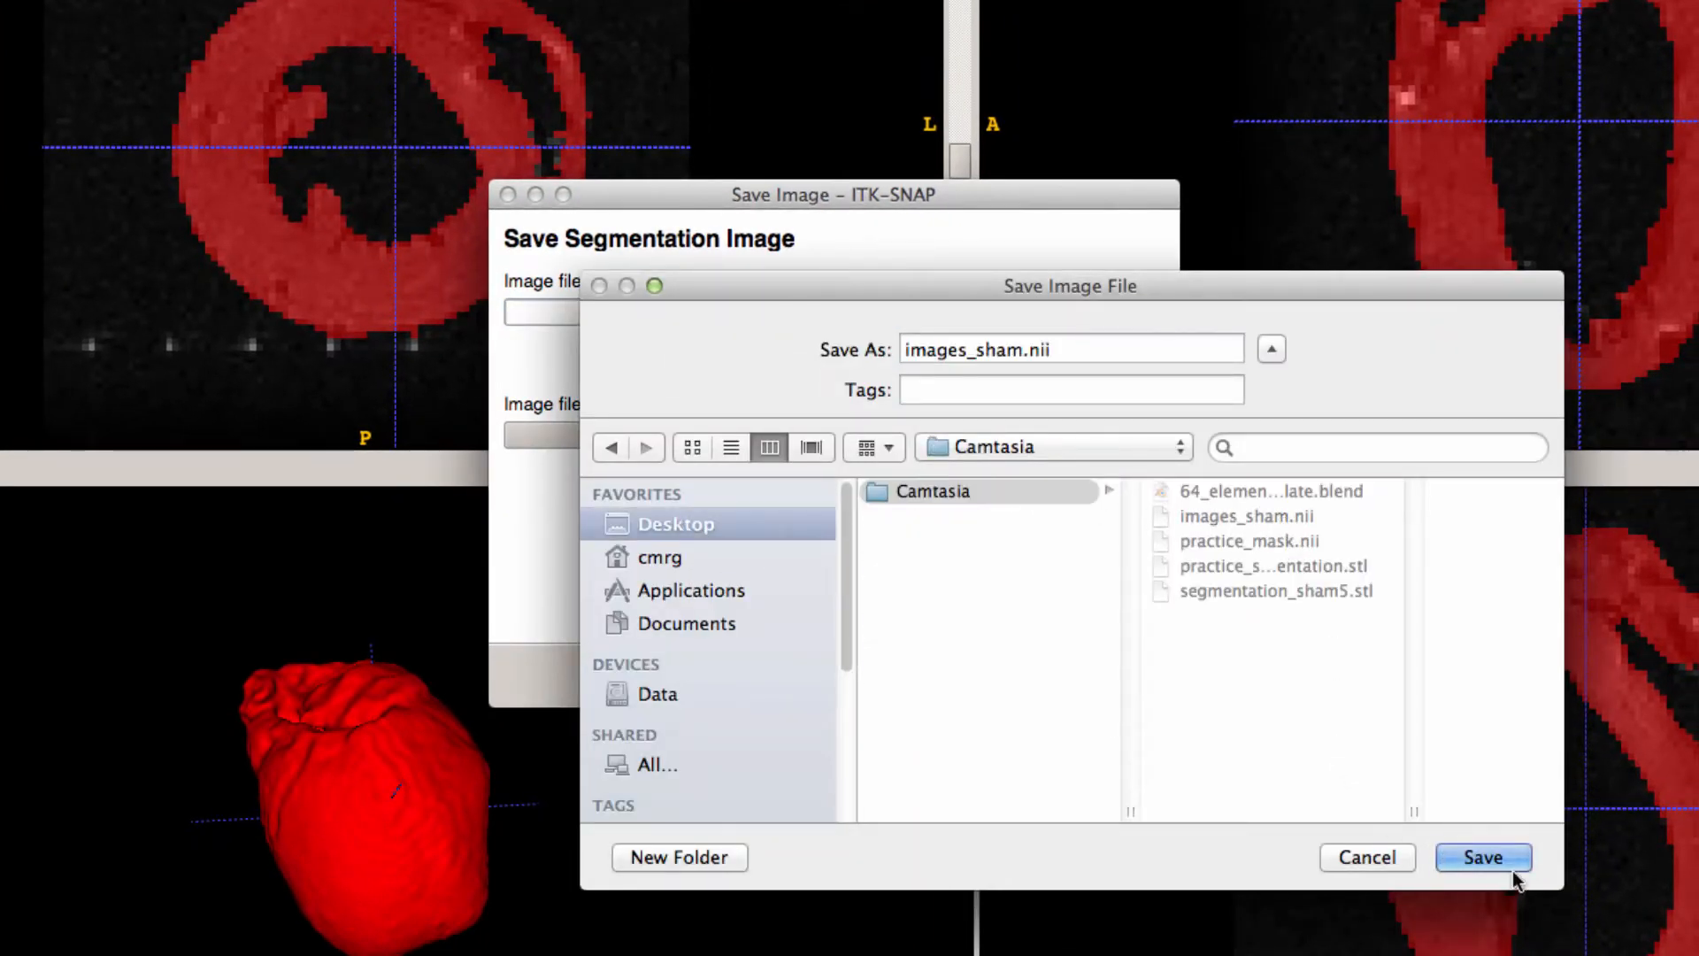
left_click(1248, 541)
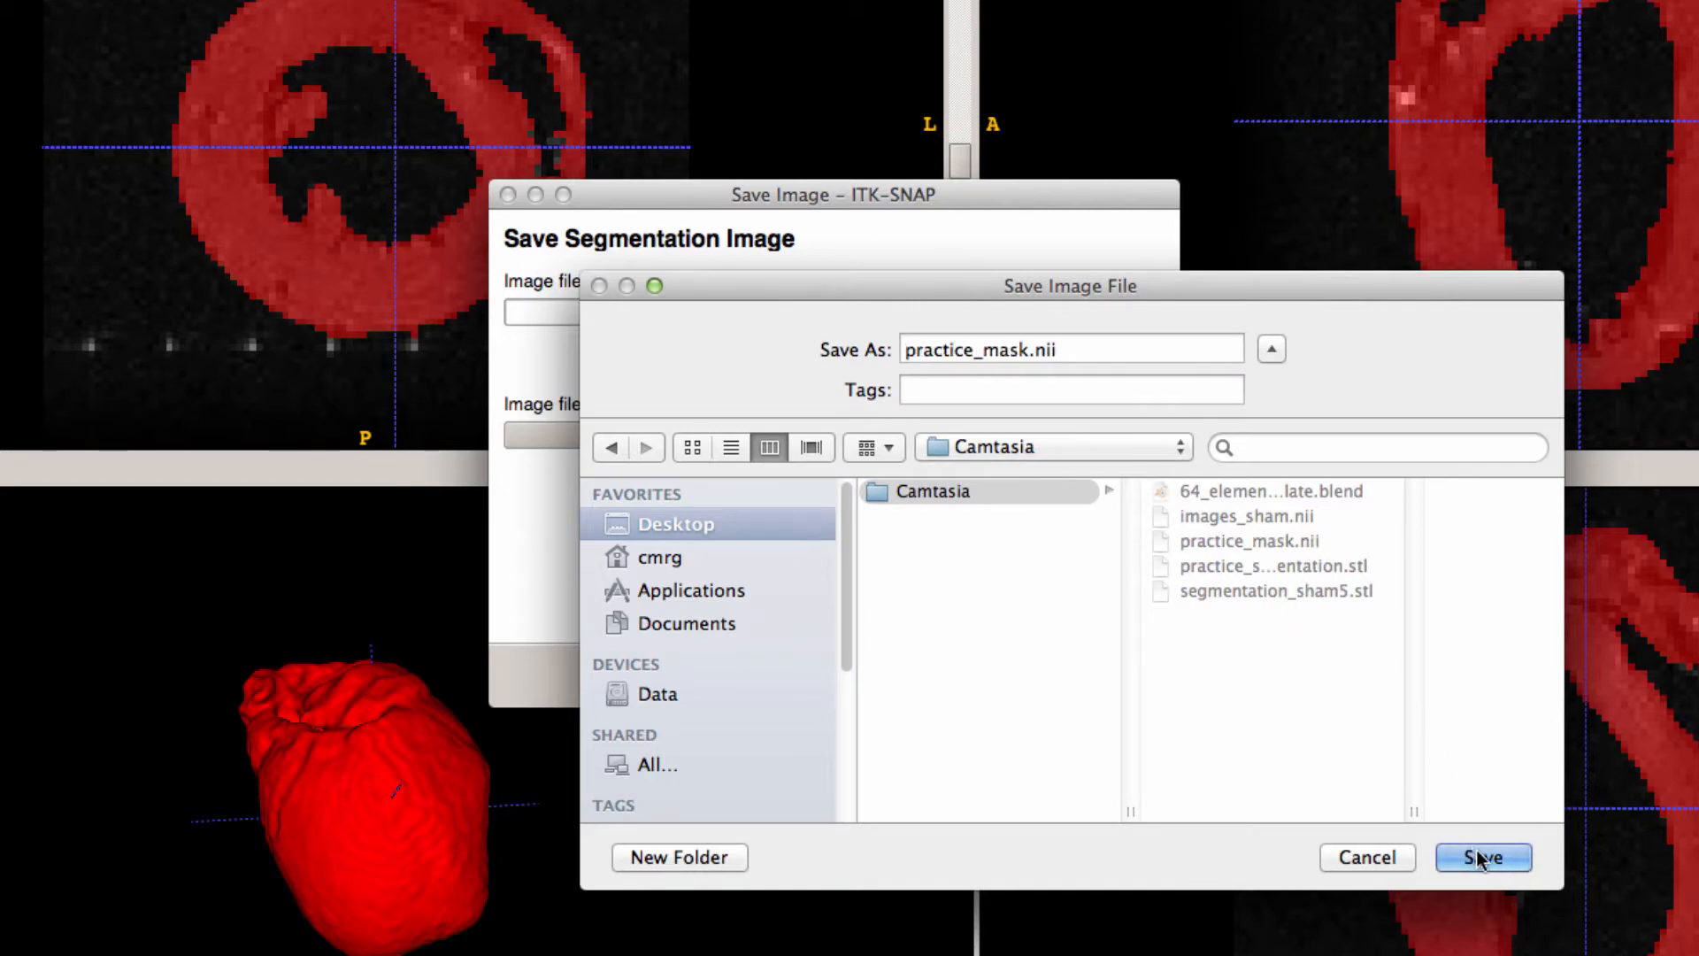
left_click(1071, 352)
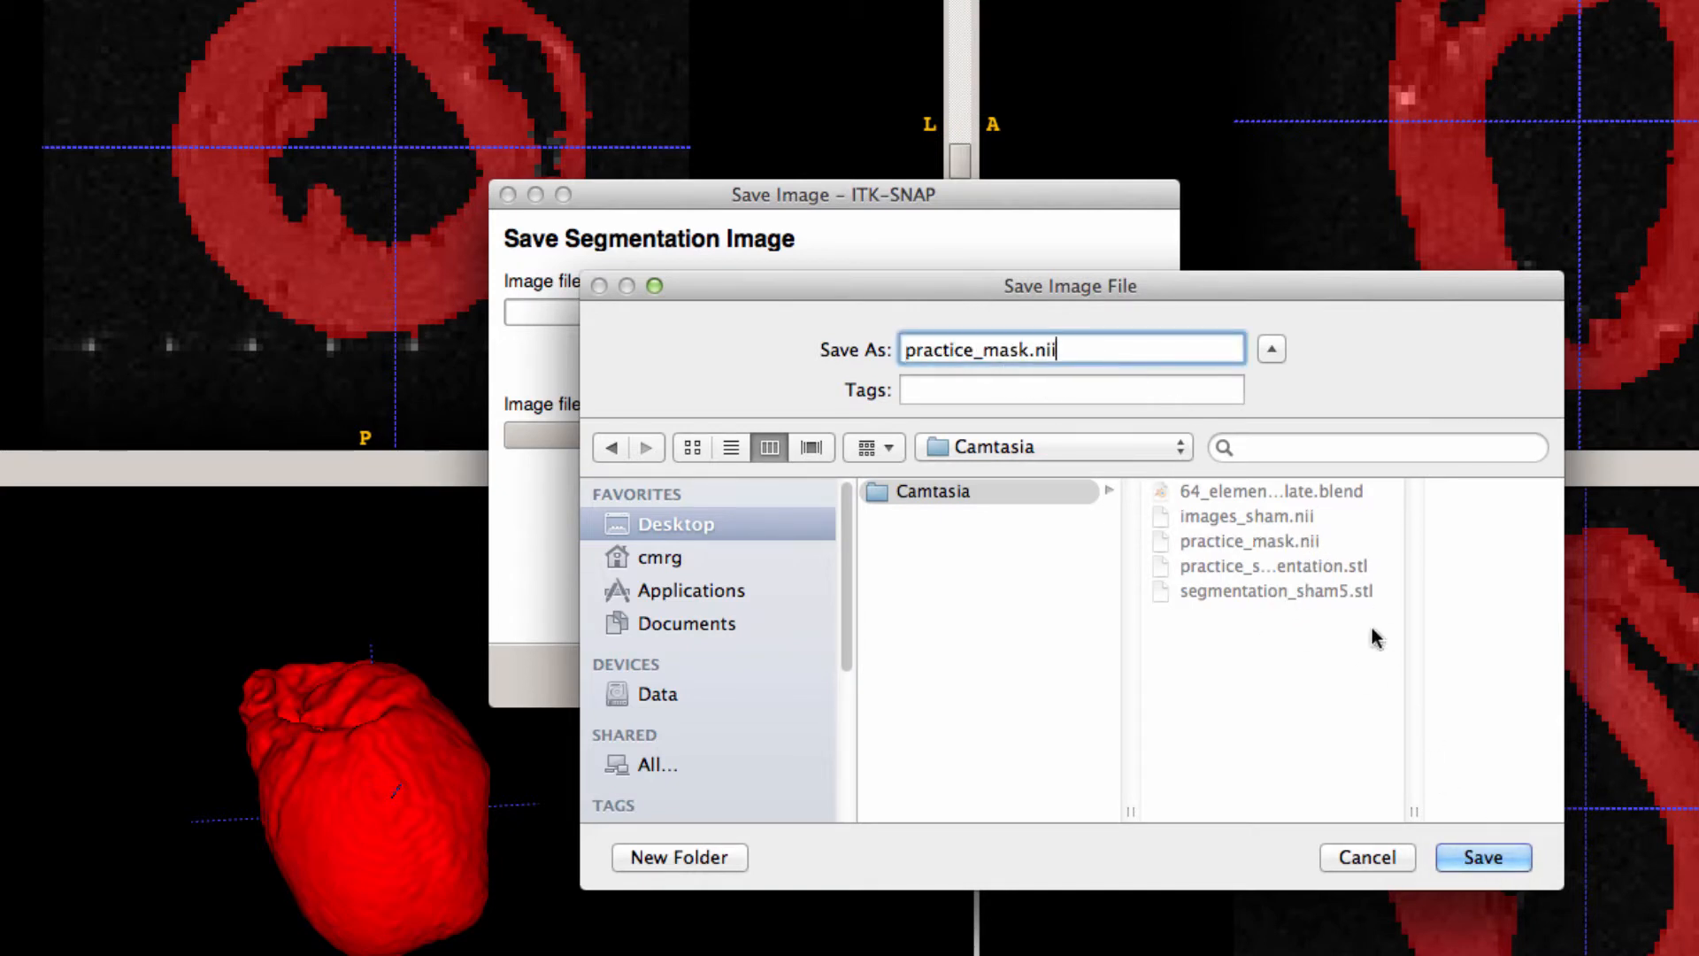
left_click(1502, 859)
left_click(1241, 475)
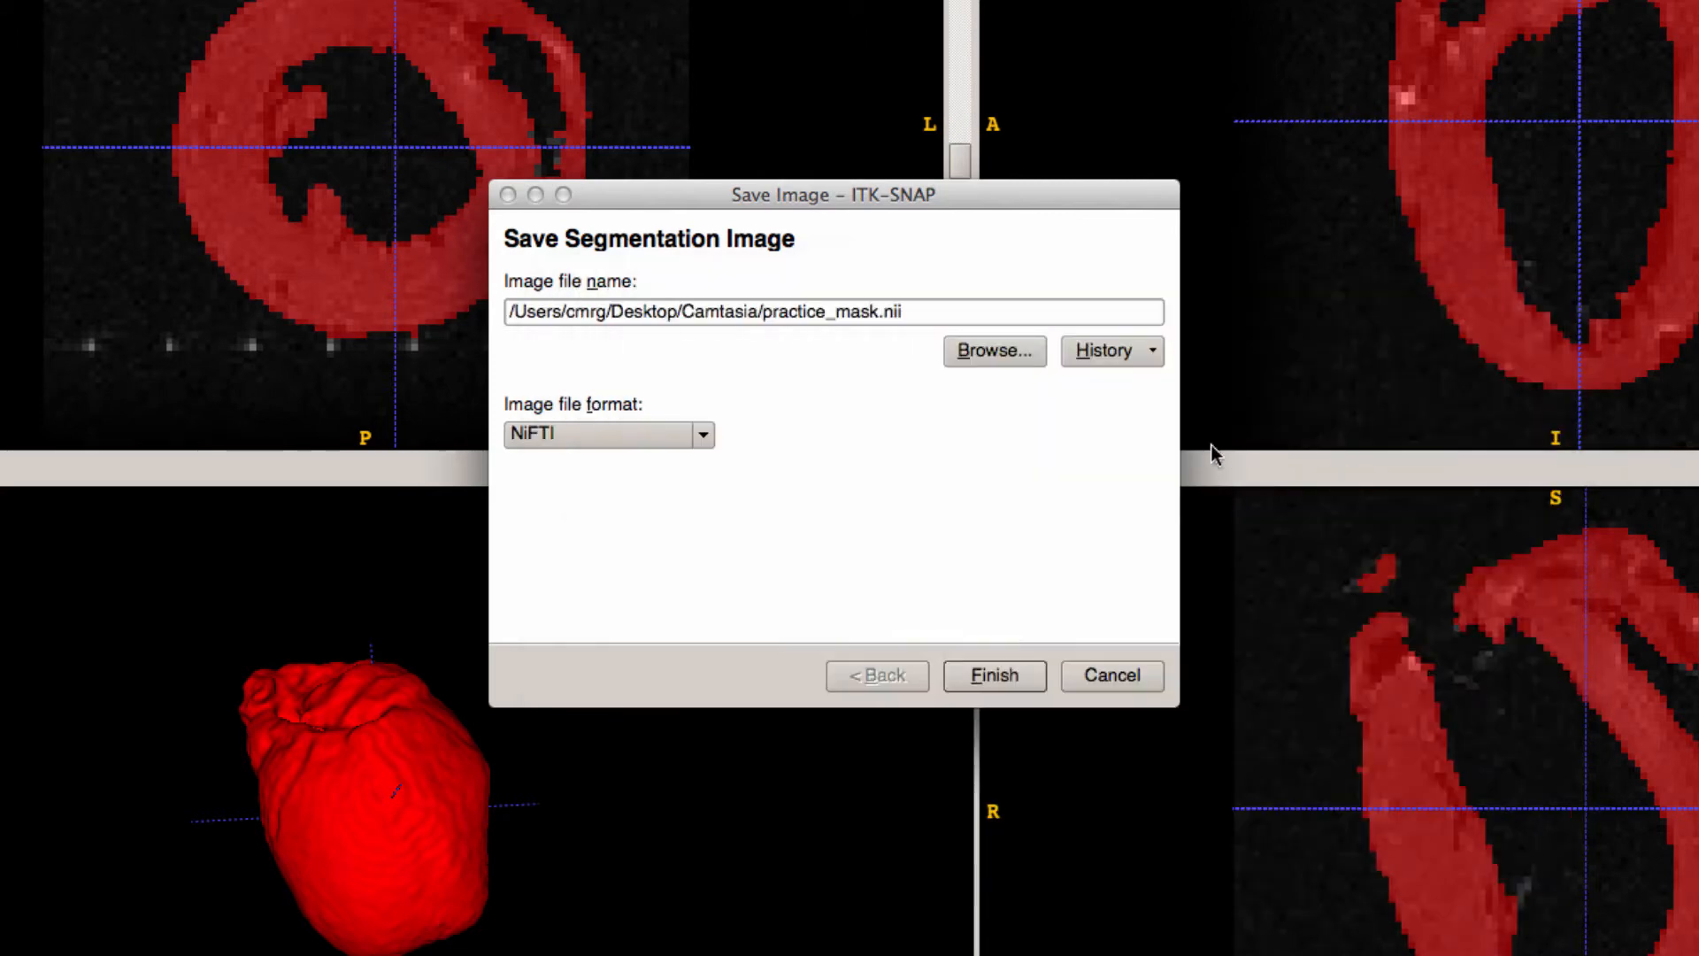
left_click(997, 686)
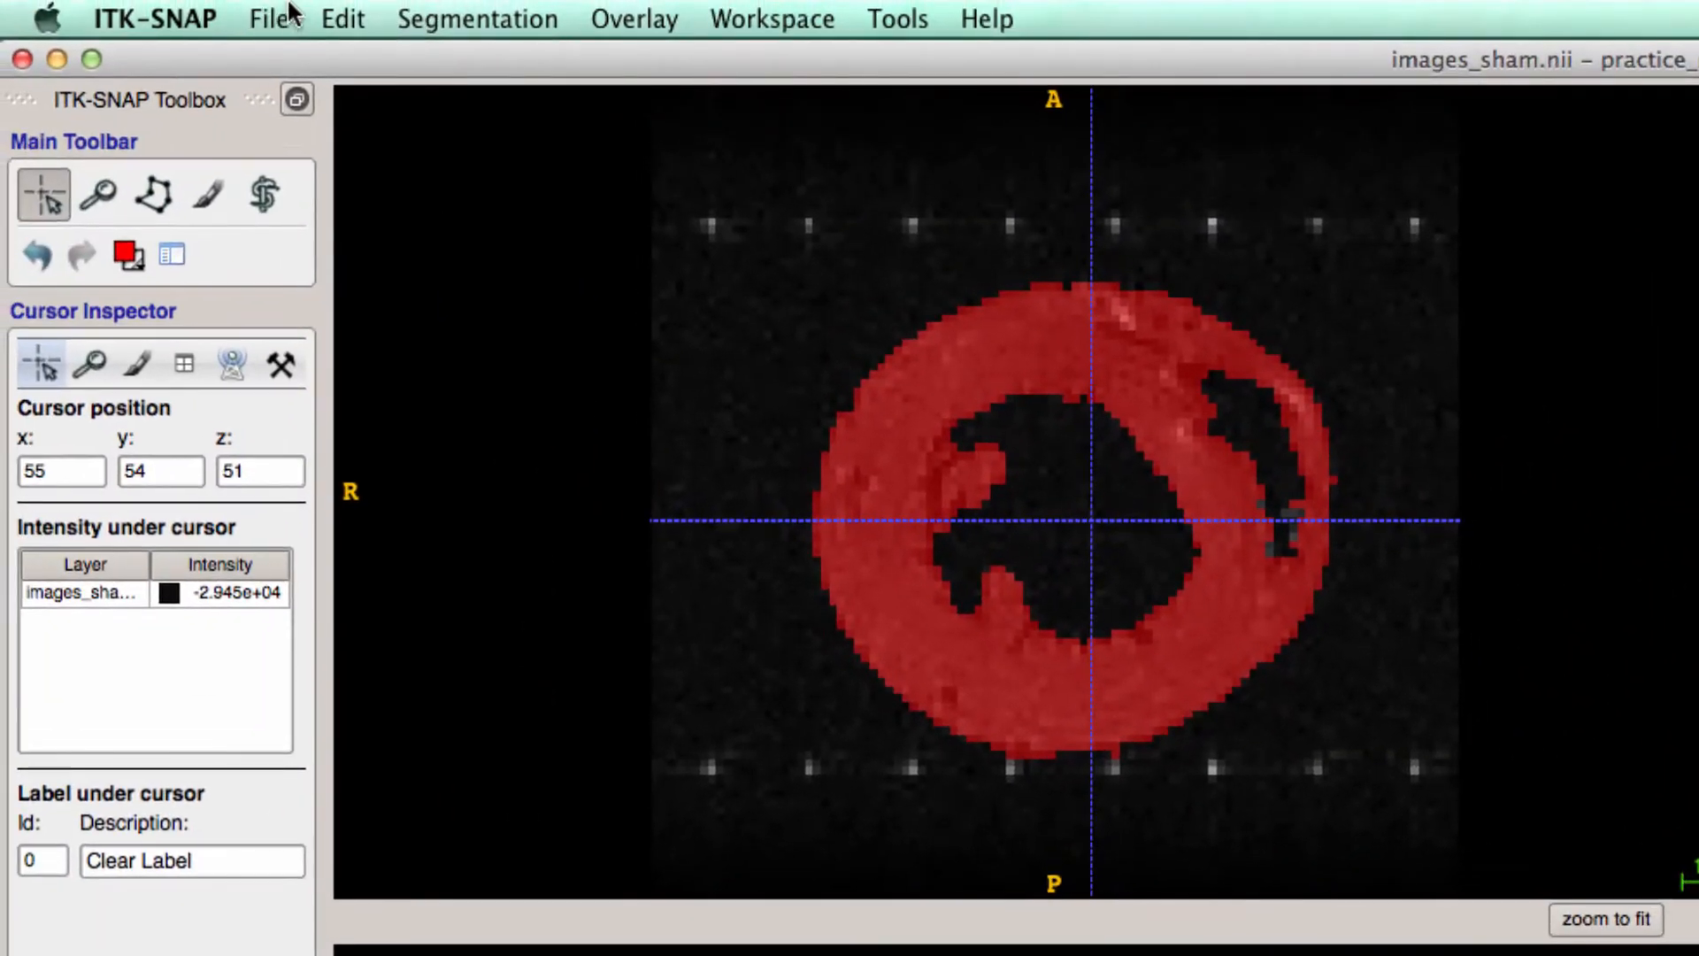
Export Label 1 of the segmentation as an STL surface mesh named practice_segmentation.stl in the Camtasia folder on the Desktop
left_click(407, 18)
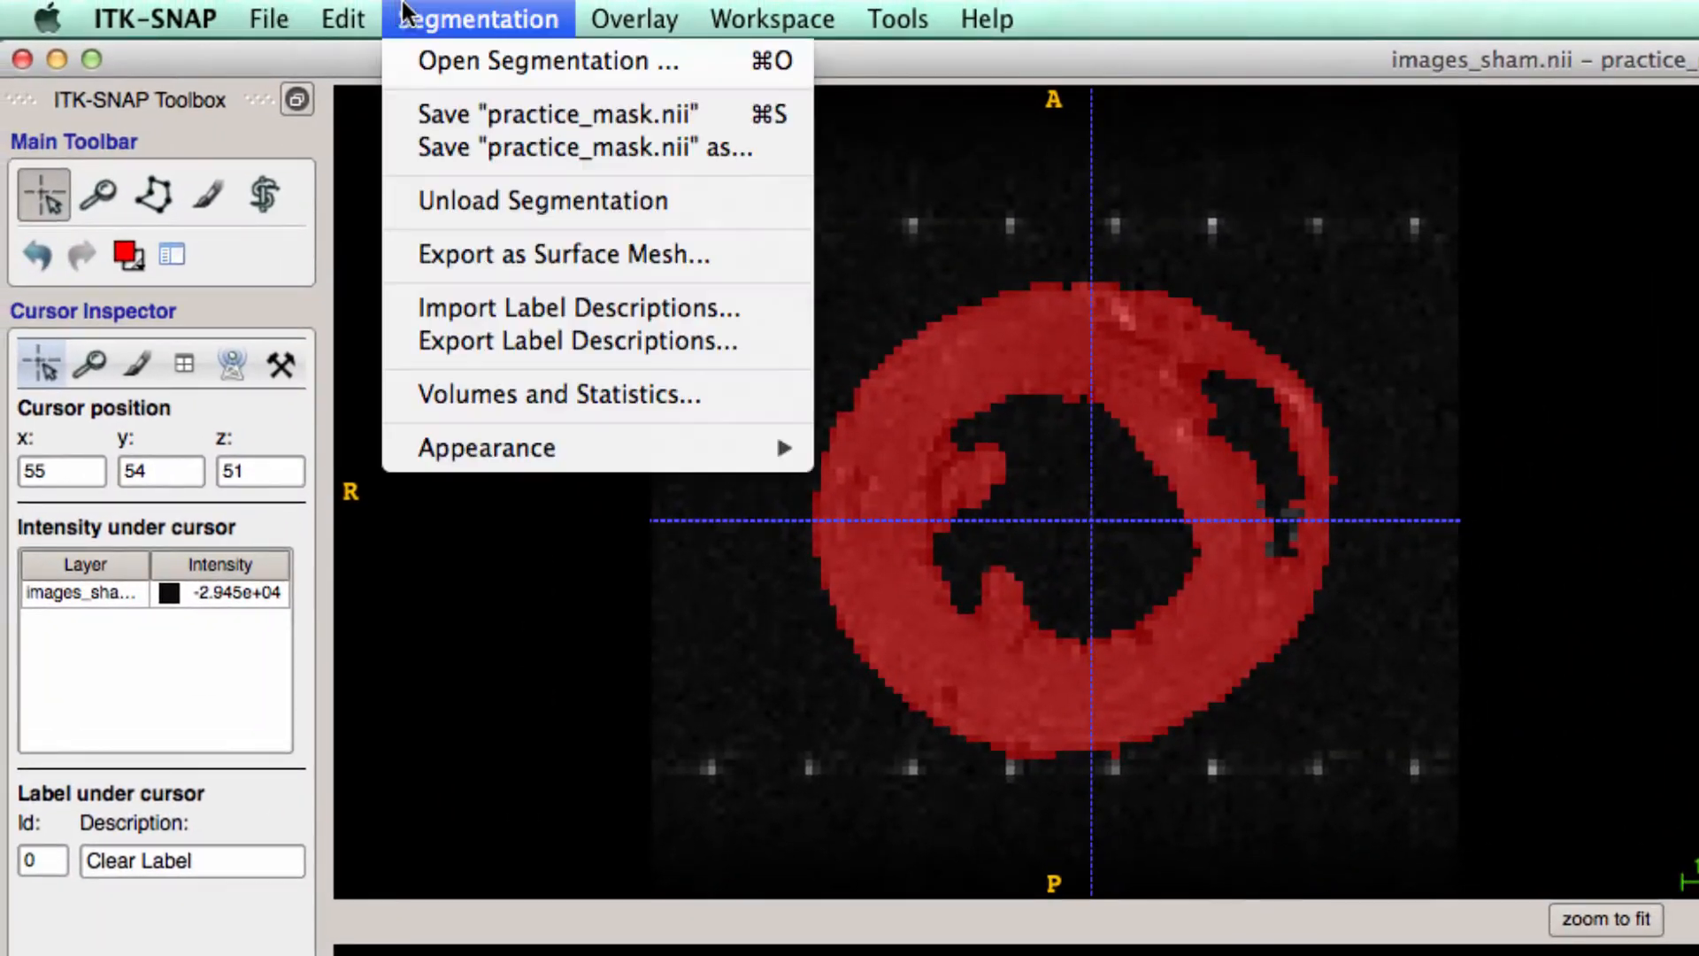
left_click(558, 18)
left_click(545, 18)
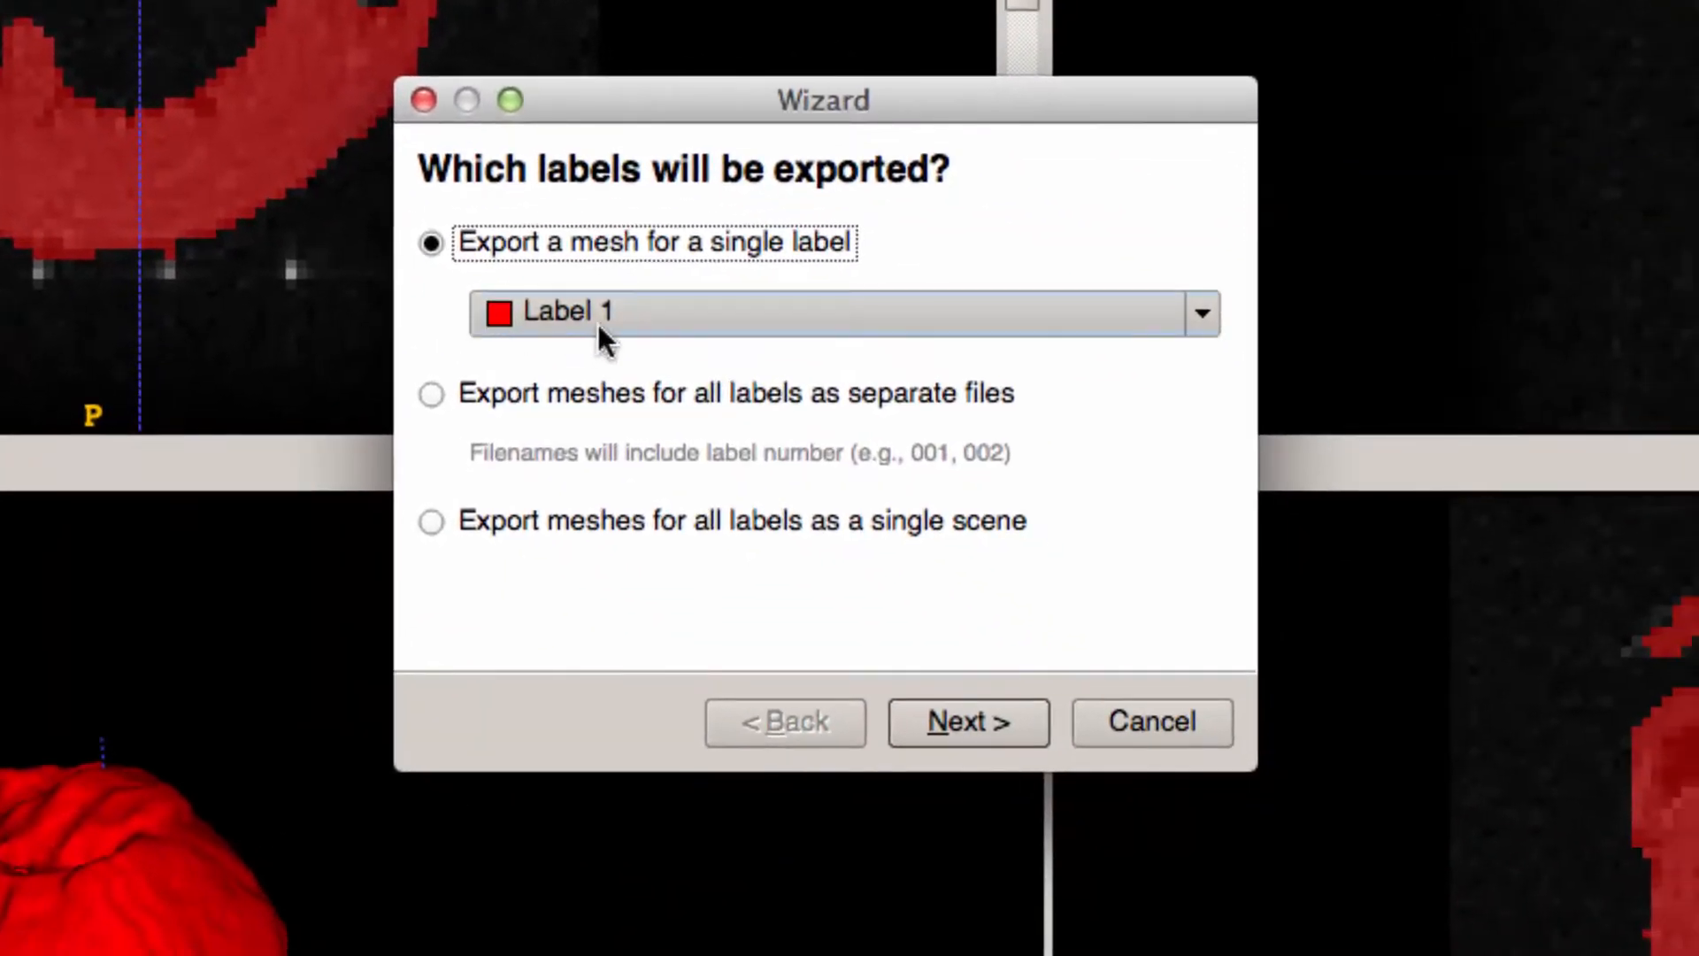
left_click(1363, 704)
left_click(1286, 768)
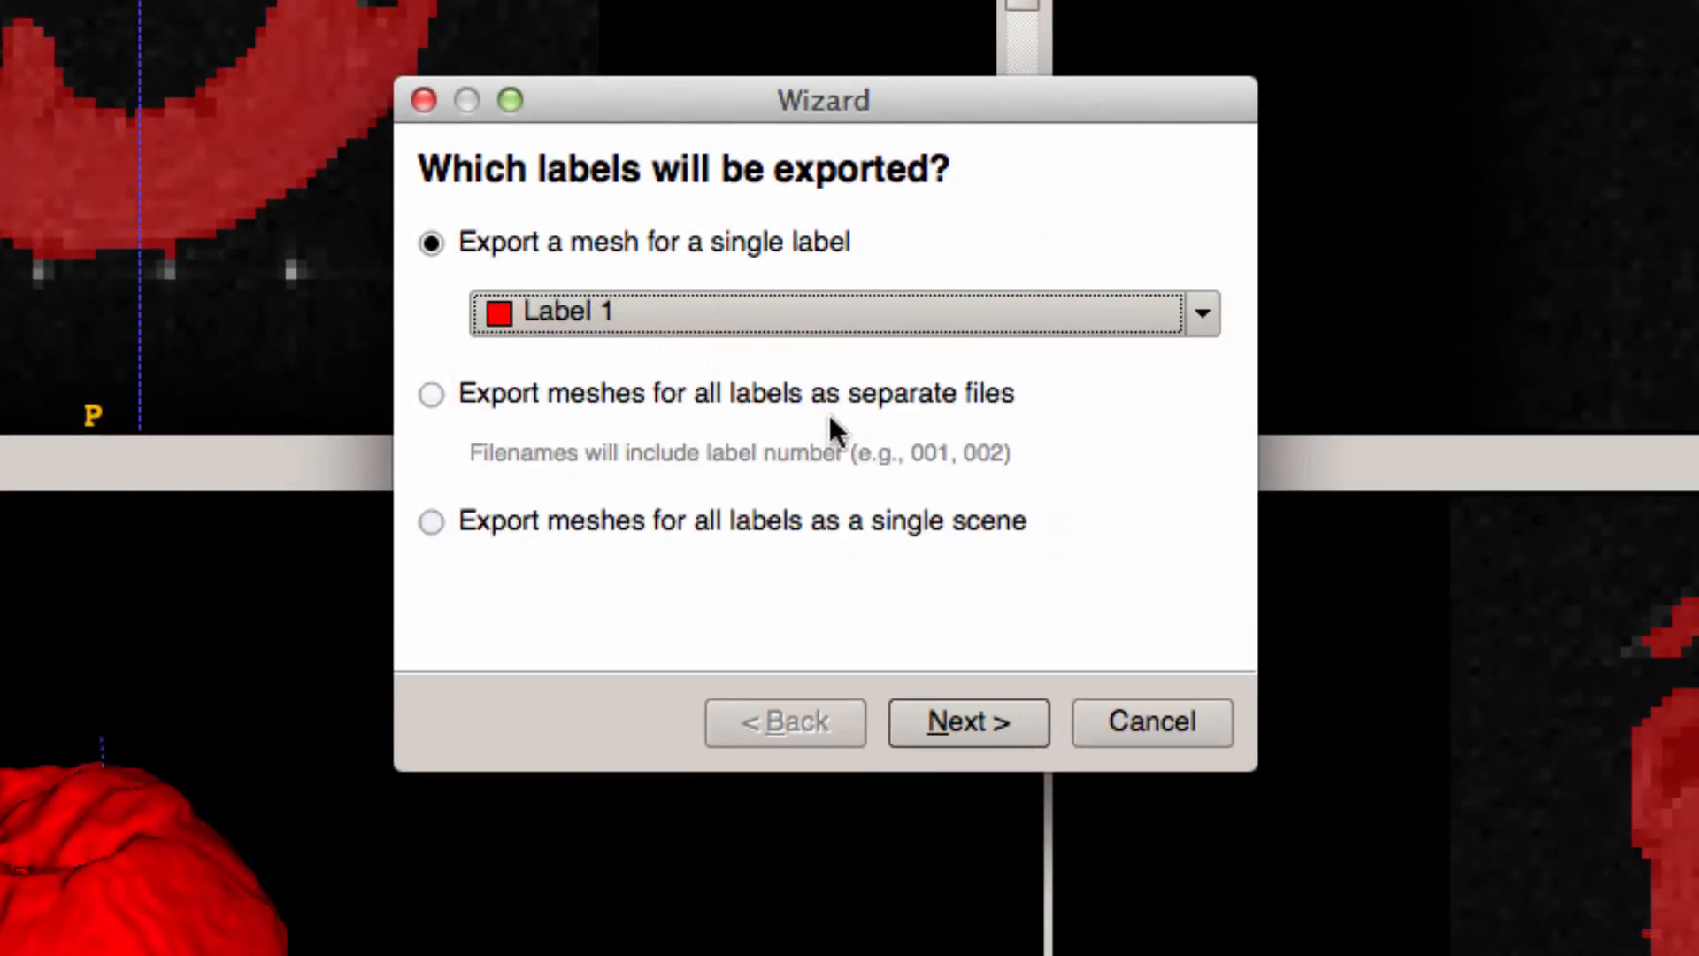
left_click(1018, 716)
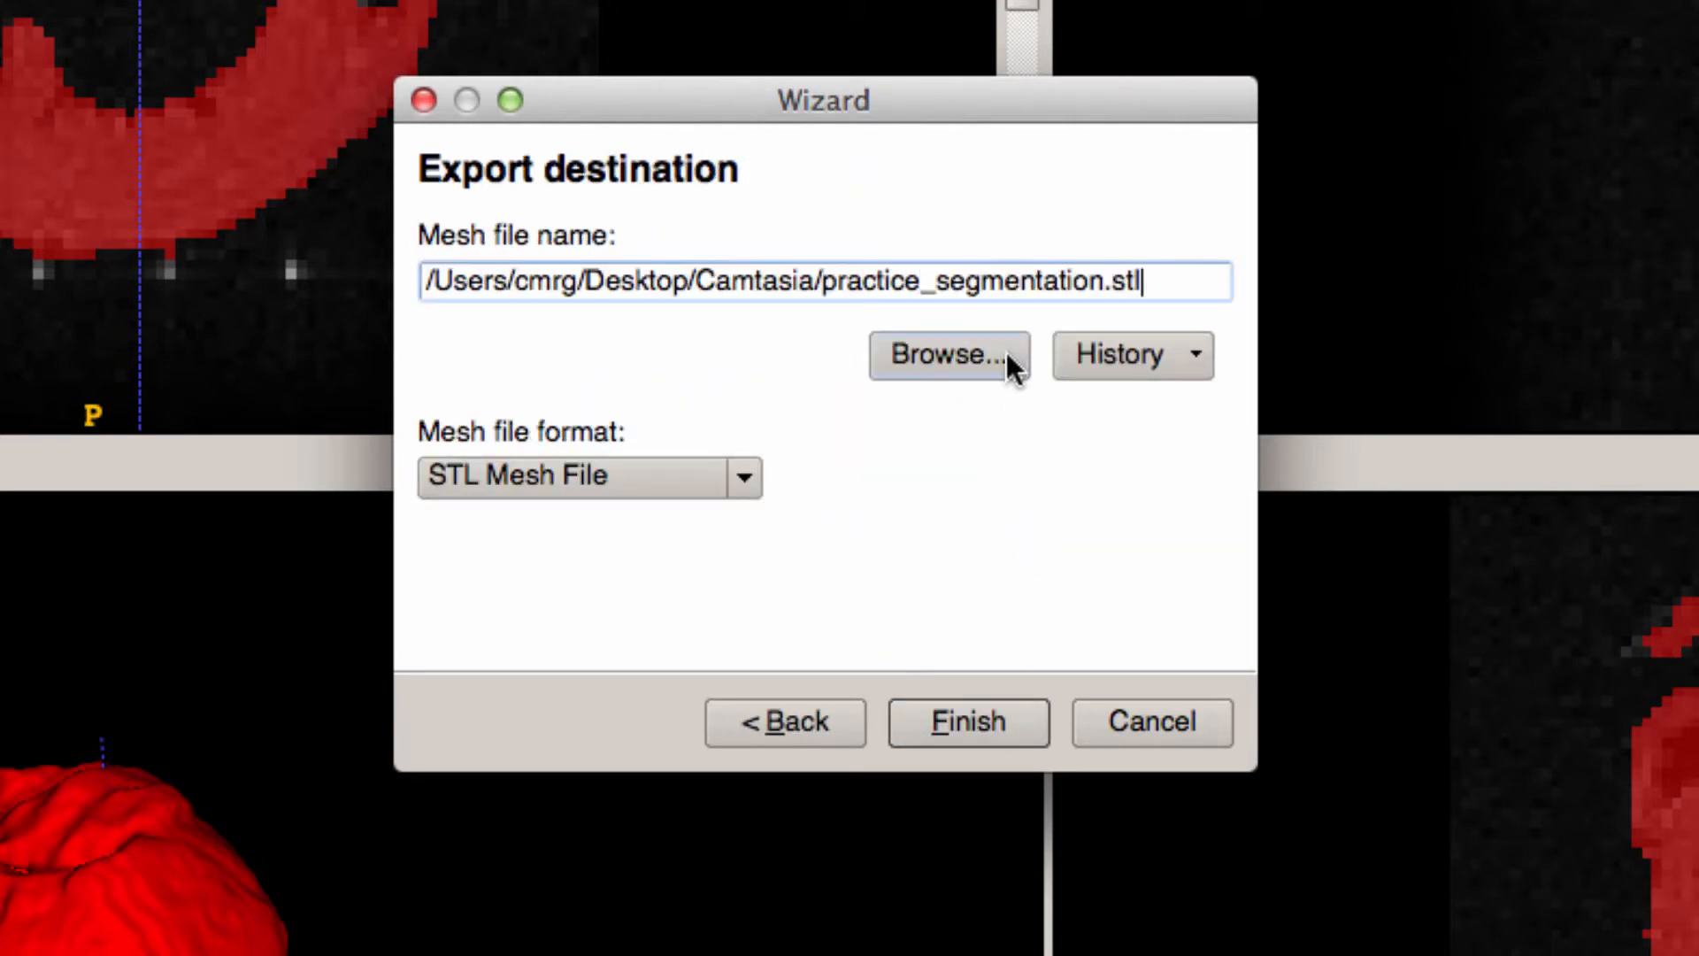
left_click_drag(1170, 288, 820, 288)
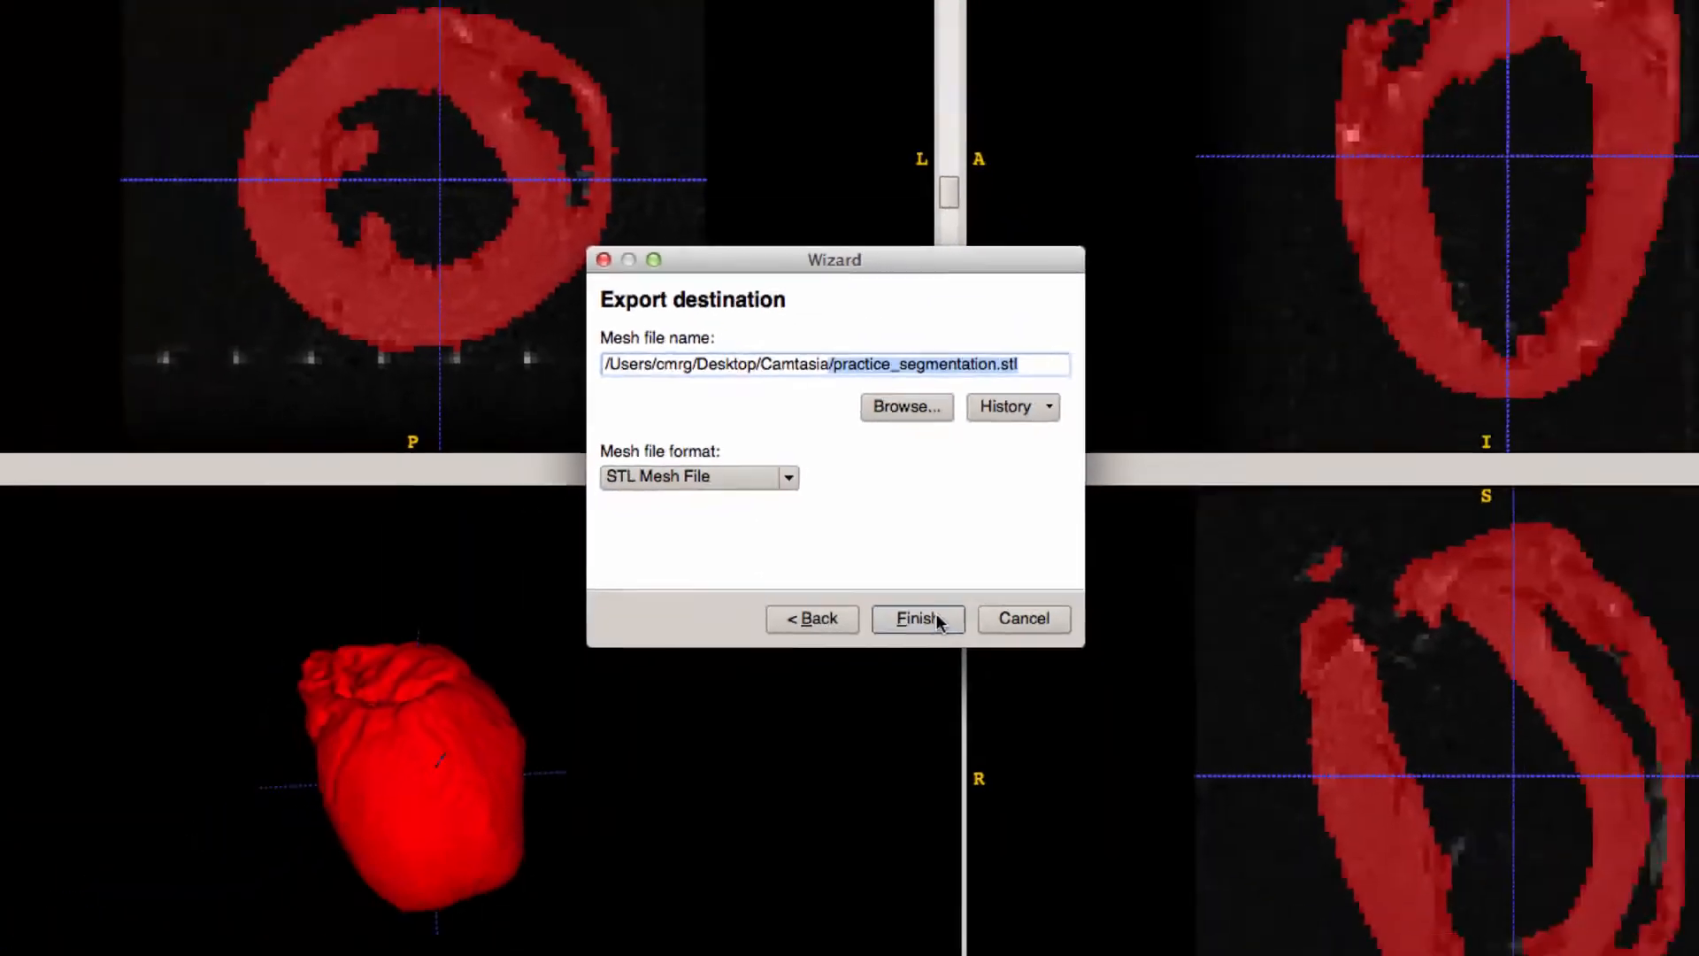
left_click(982, 721)
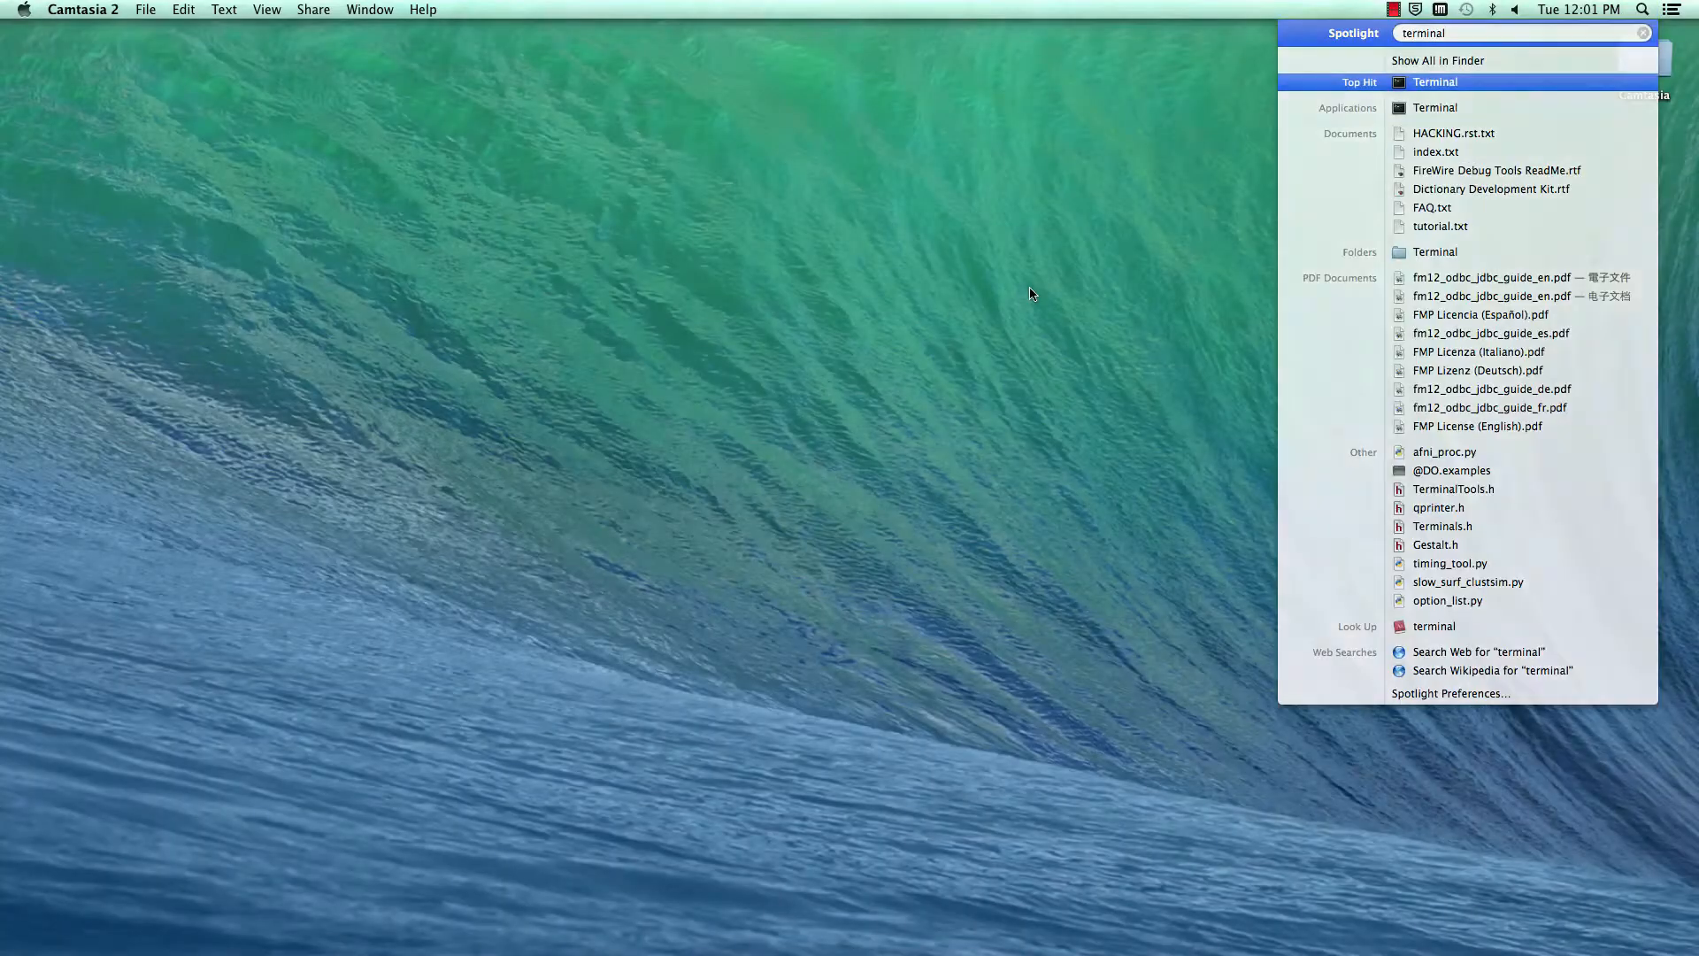
Switch to Terminal, list the contents of Blender's folder in /Applications and launch Blender with ./blender
key("Return")
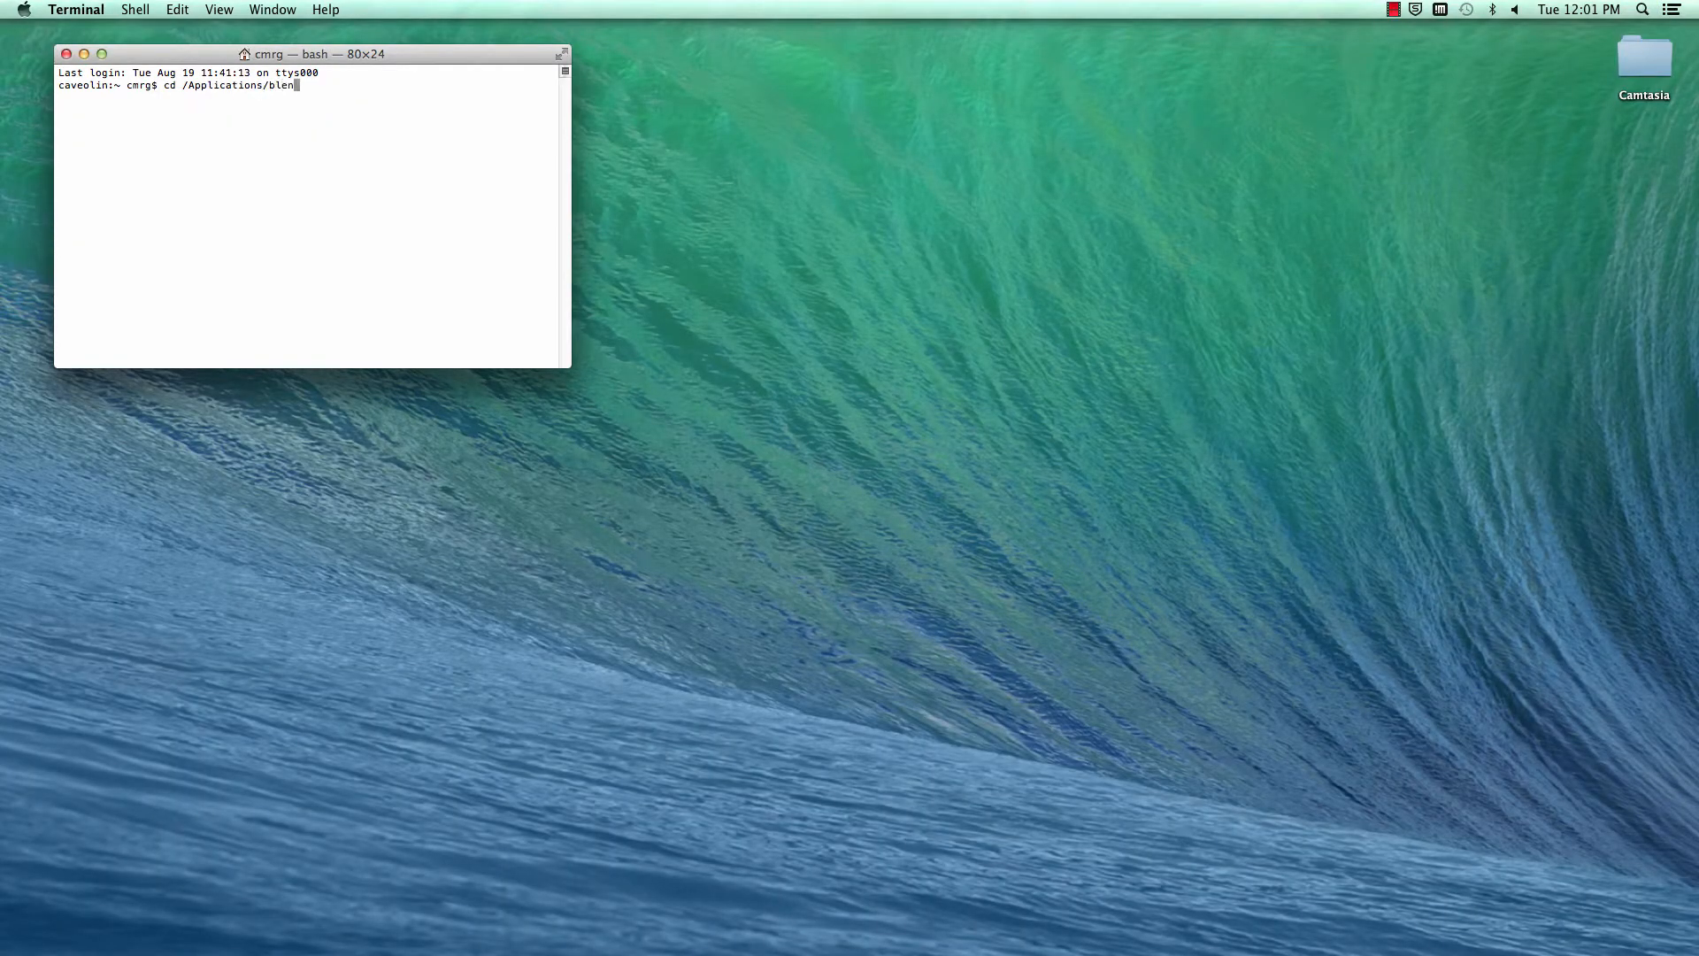
key("Return")
type("ls")
key("Return")
type("./blender")
key("Return")
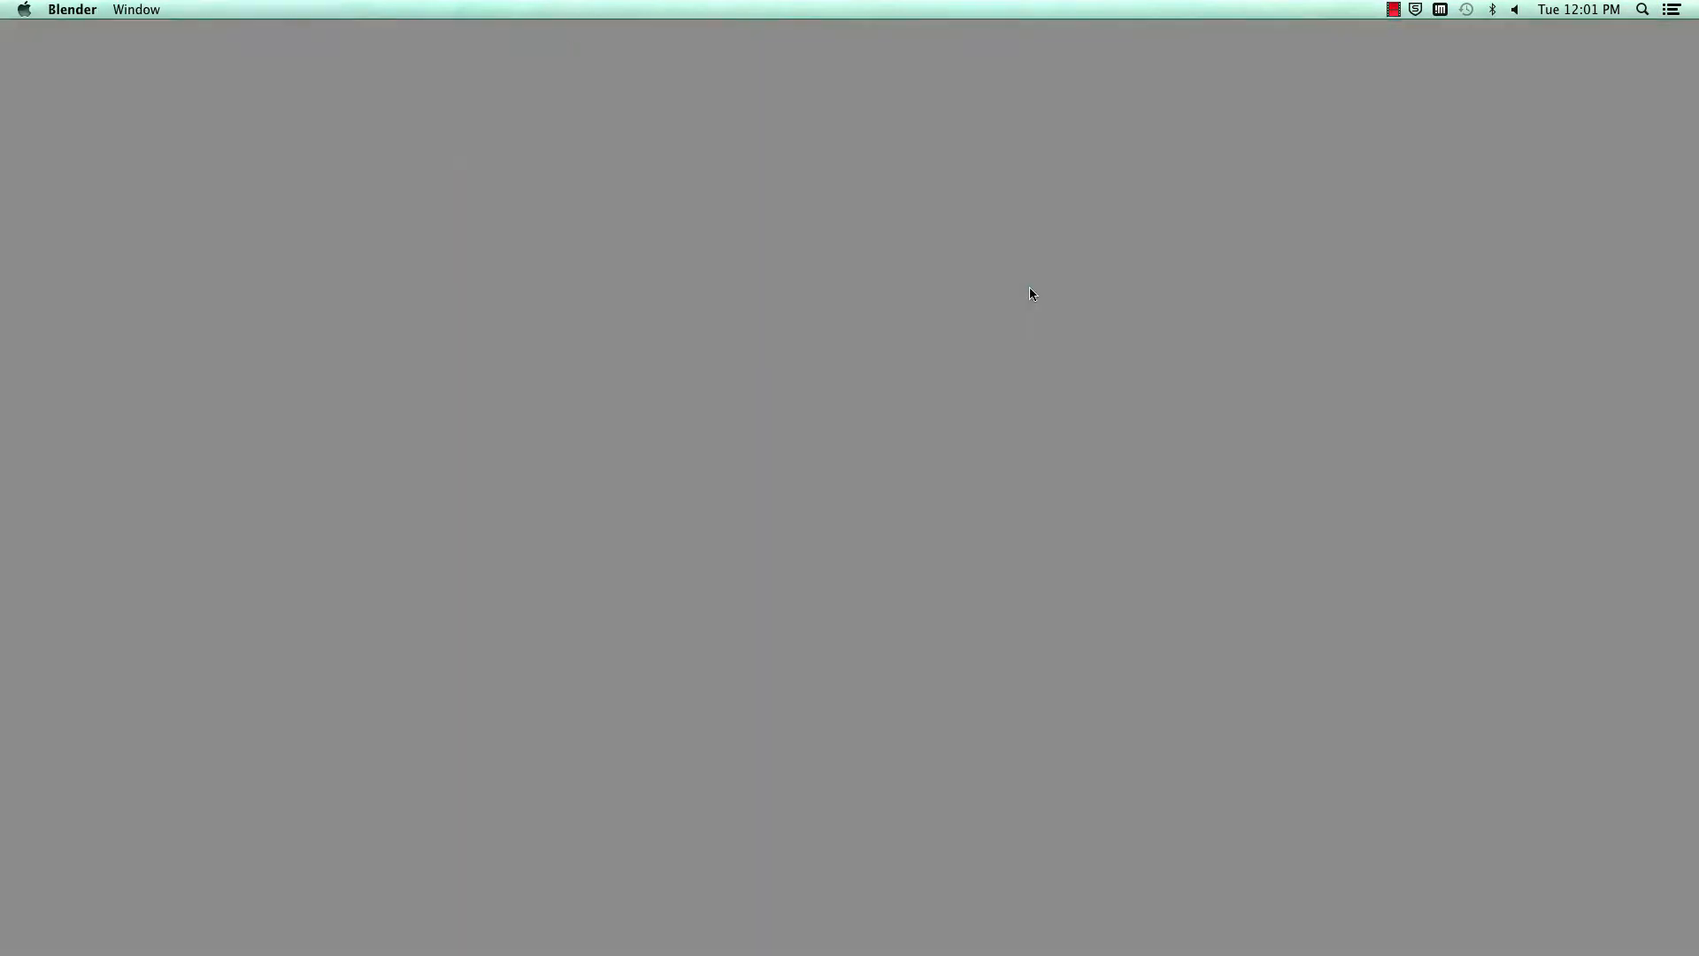
Fit the Blender window to the screen and open the recent file 64_element_mesh_template.blend
left_click_drag(1698, 954, 1694, 952)
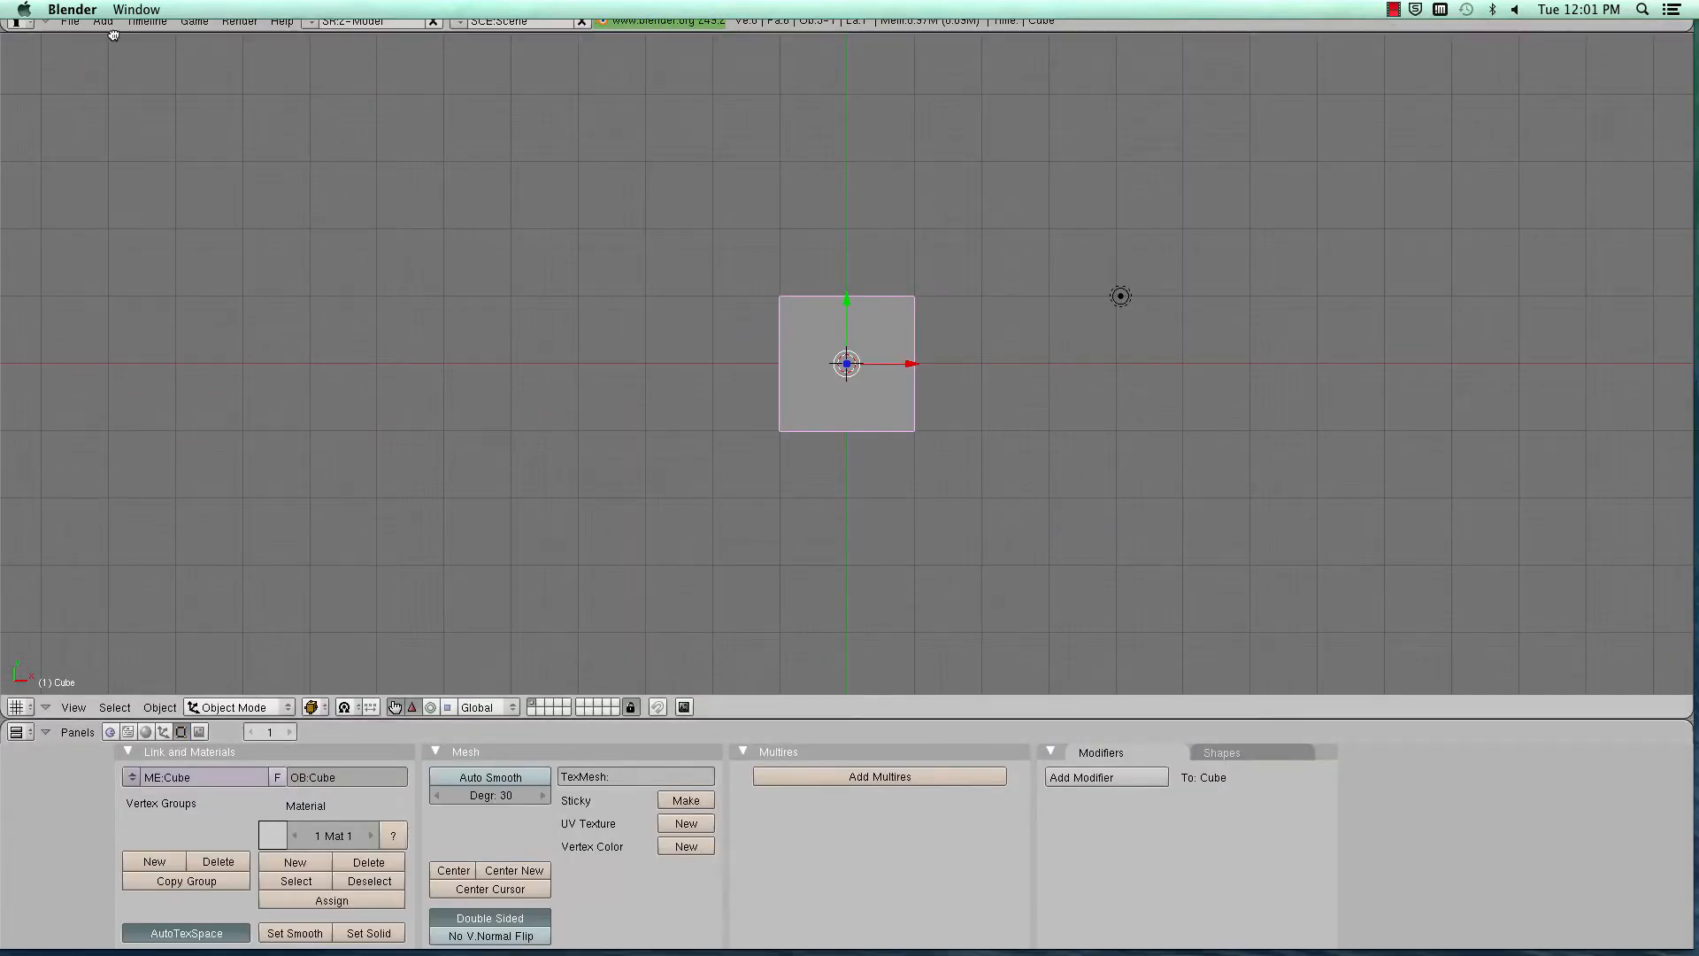
left_click(71, 23)
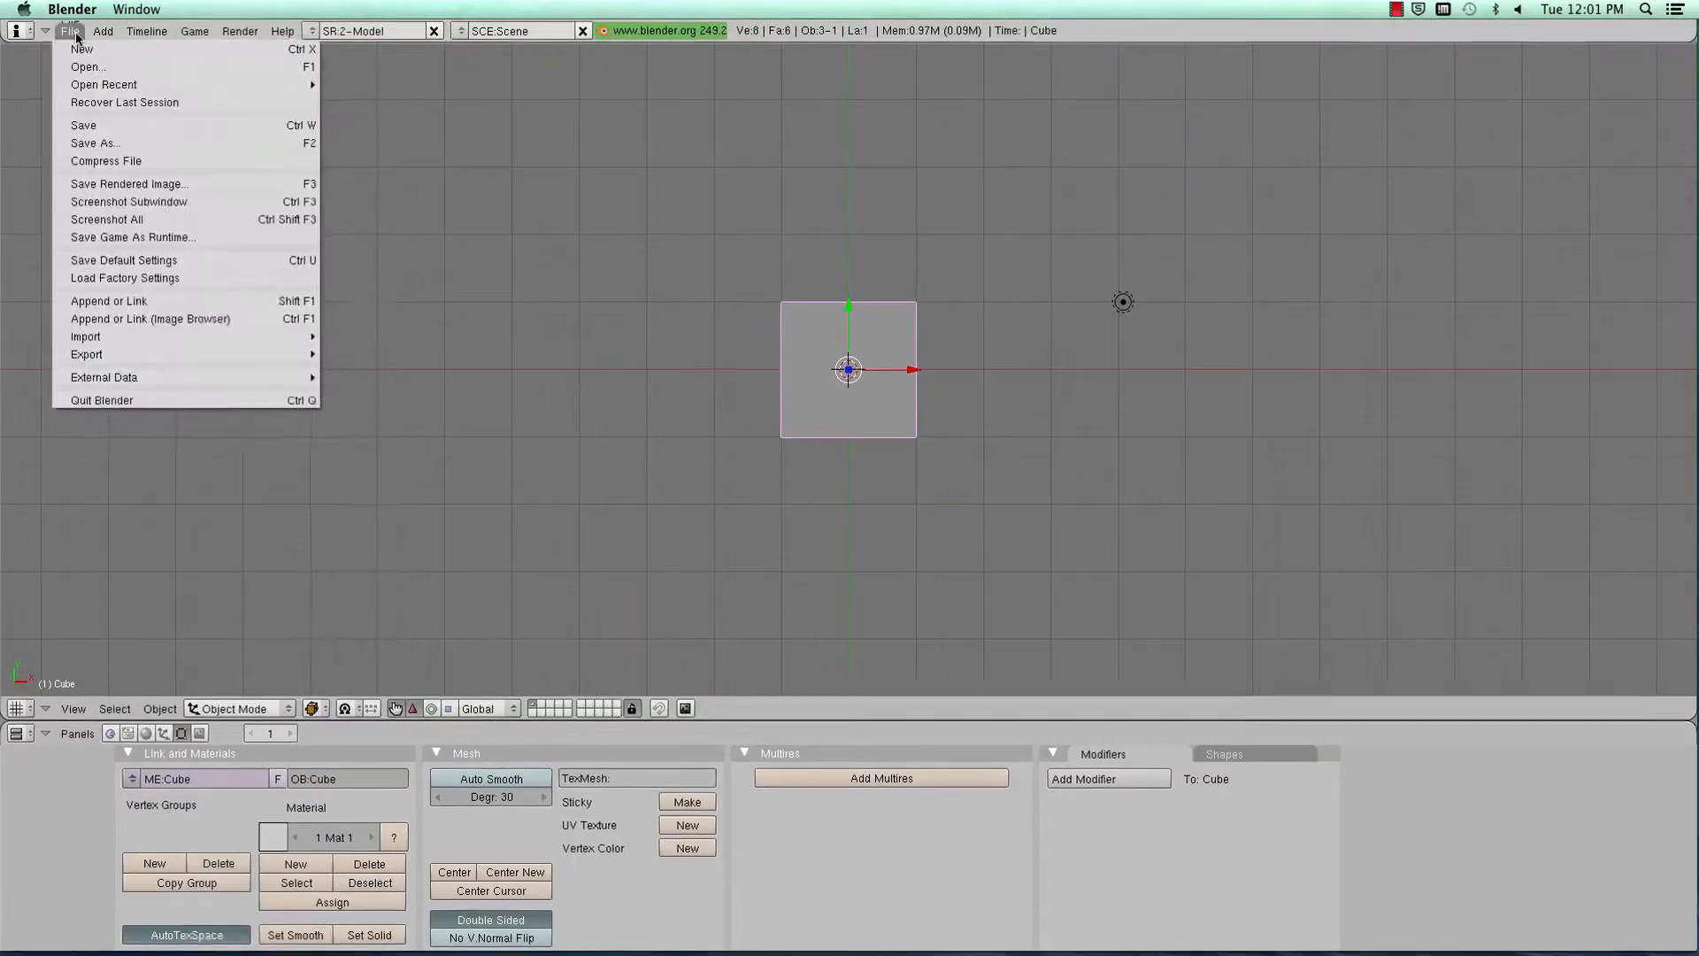
left_click(120, 84)
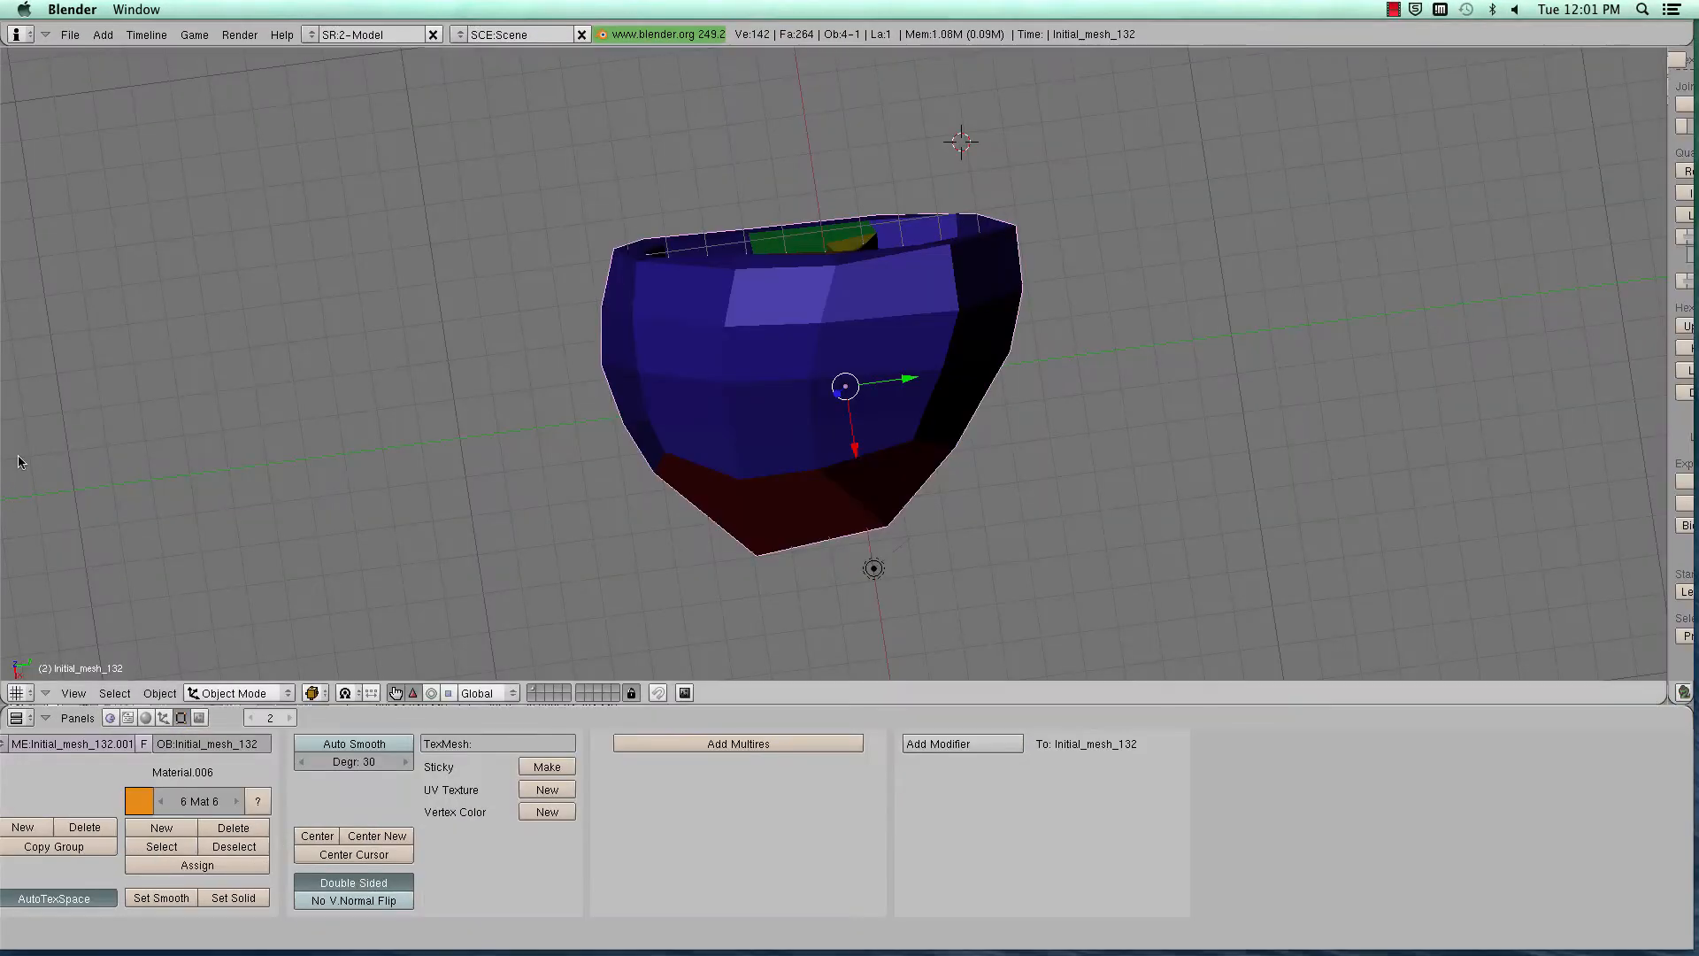
Import the STL file practice_segmentation.stl from the Camtasia folder into the template scene
left_click(62, 38)
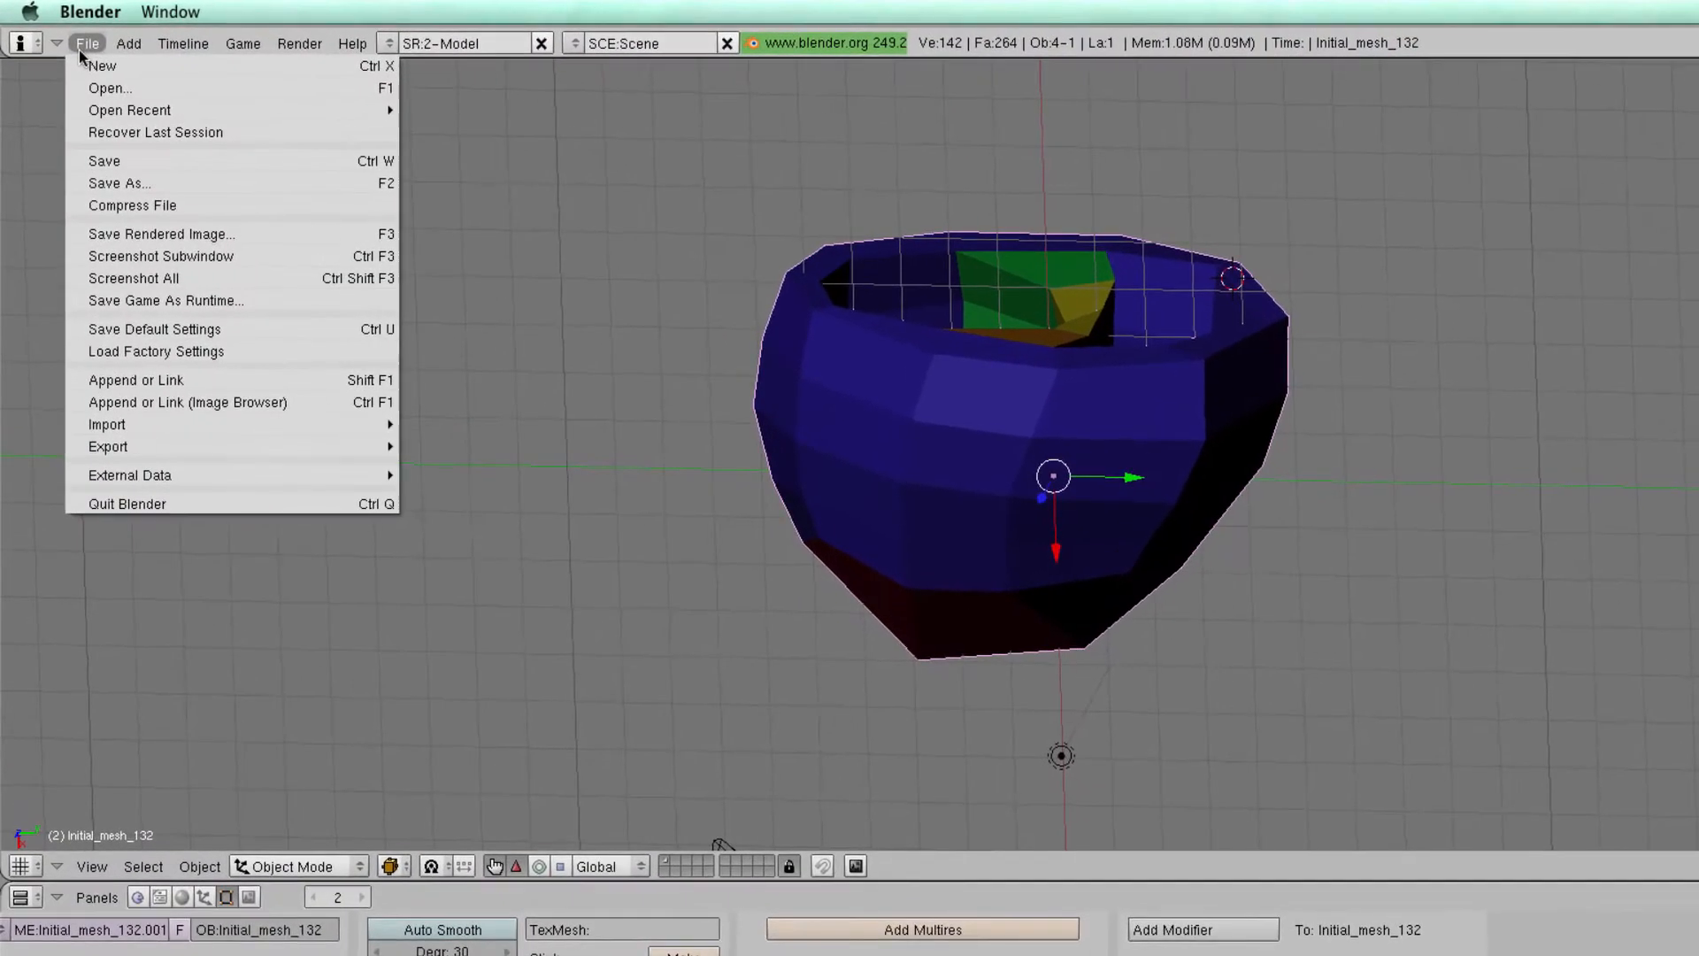
mouse_move(101, 108)
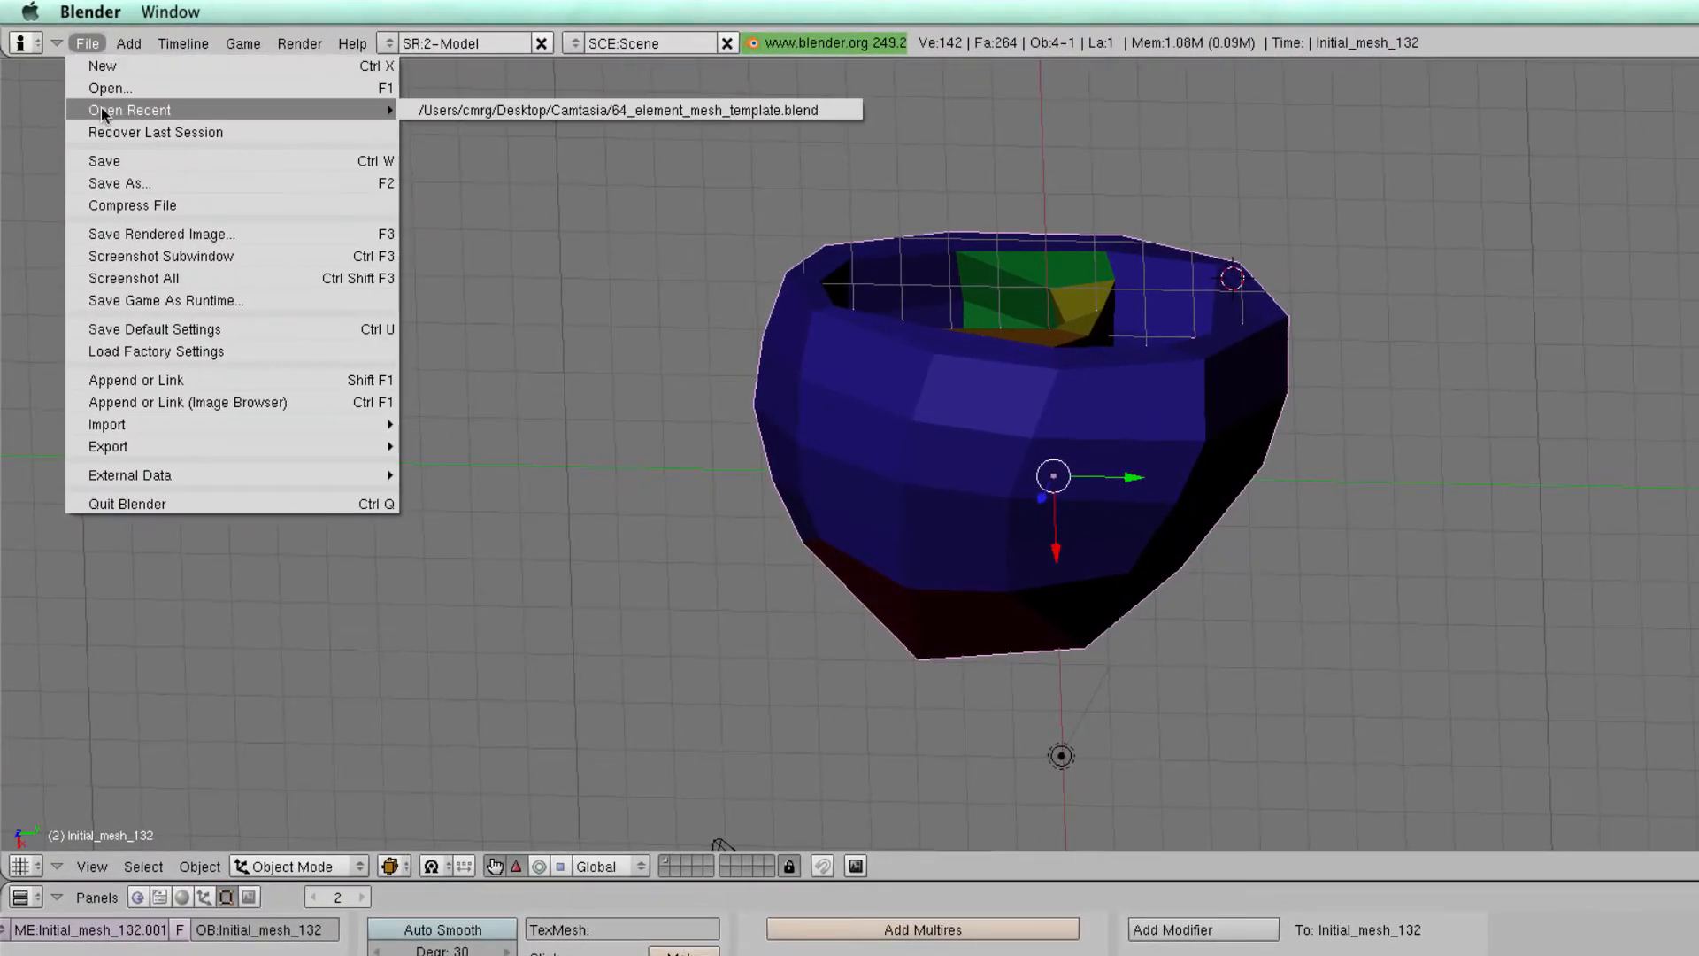
mouse_move(159, 427)
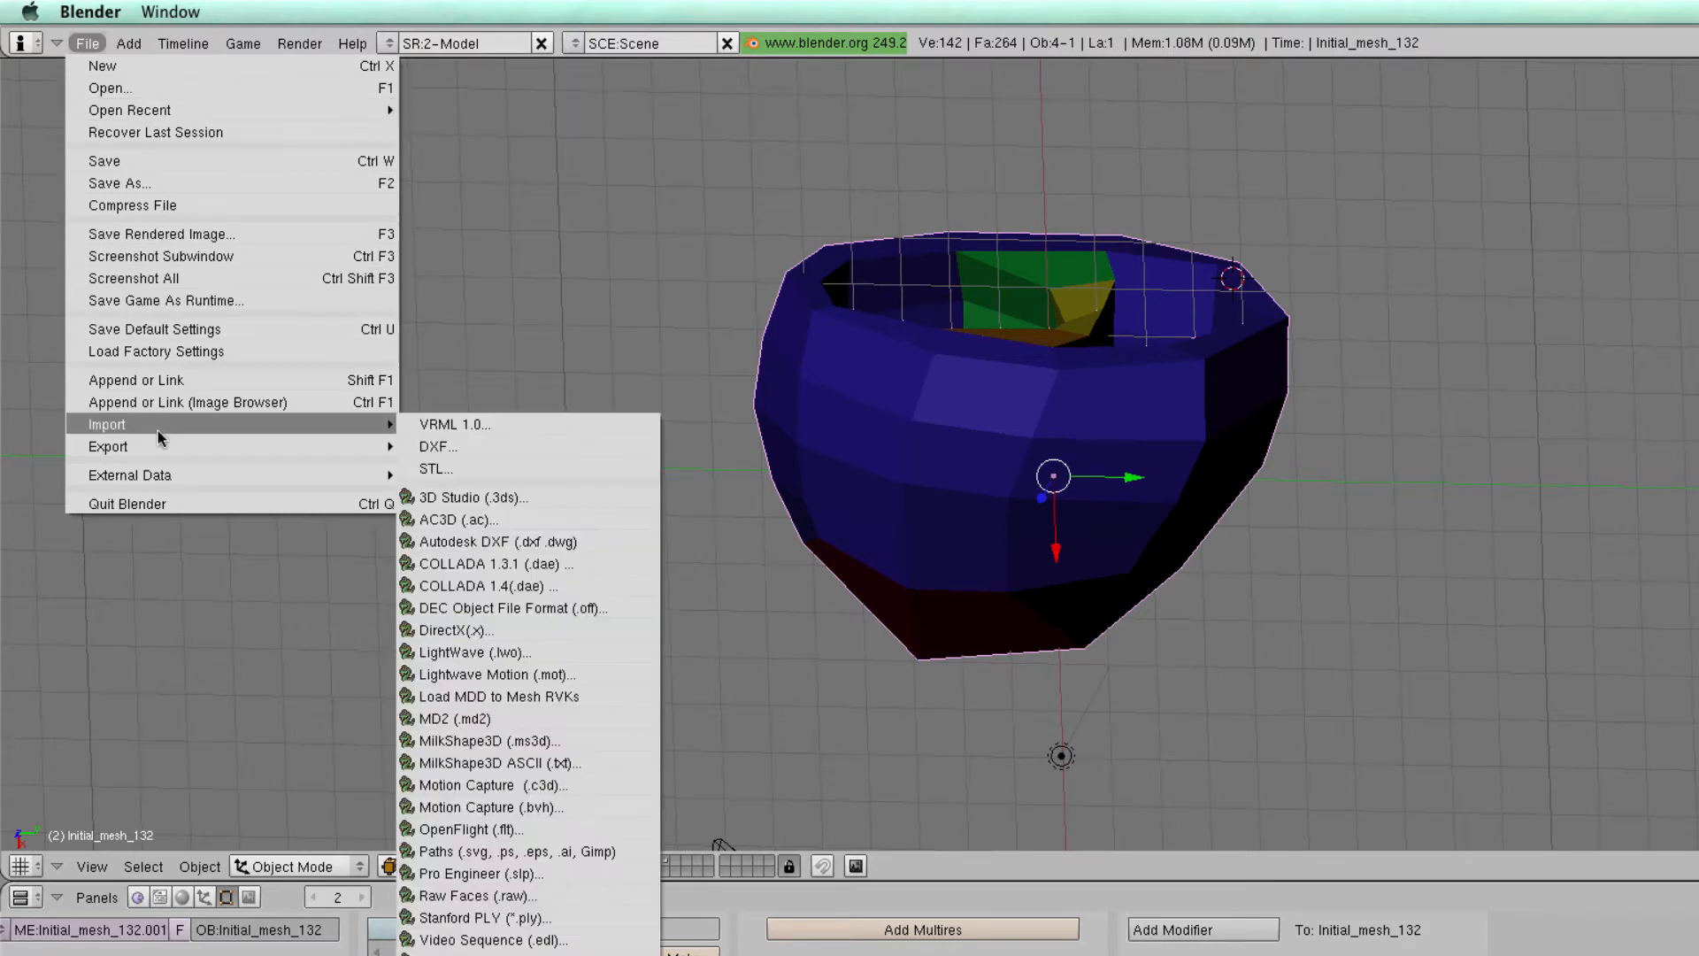
left_click(514, 468)
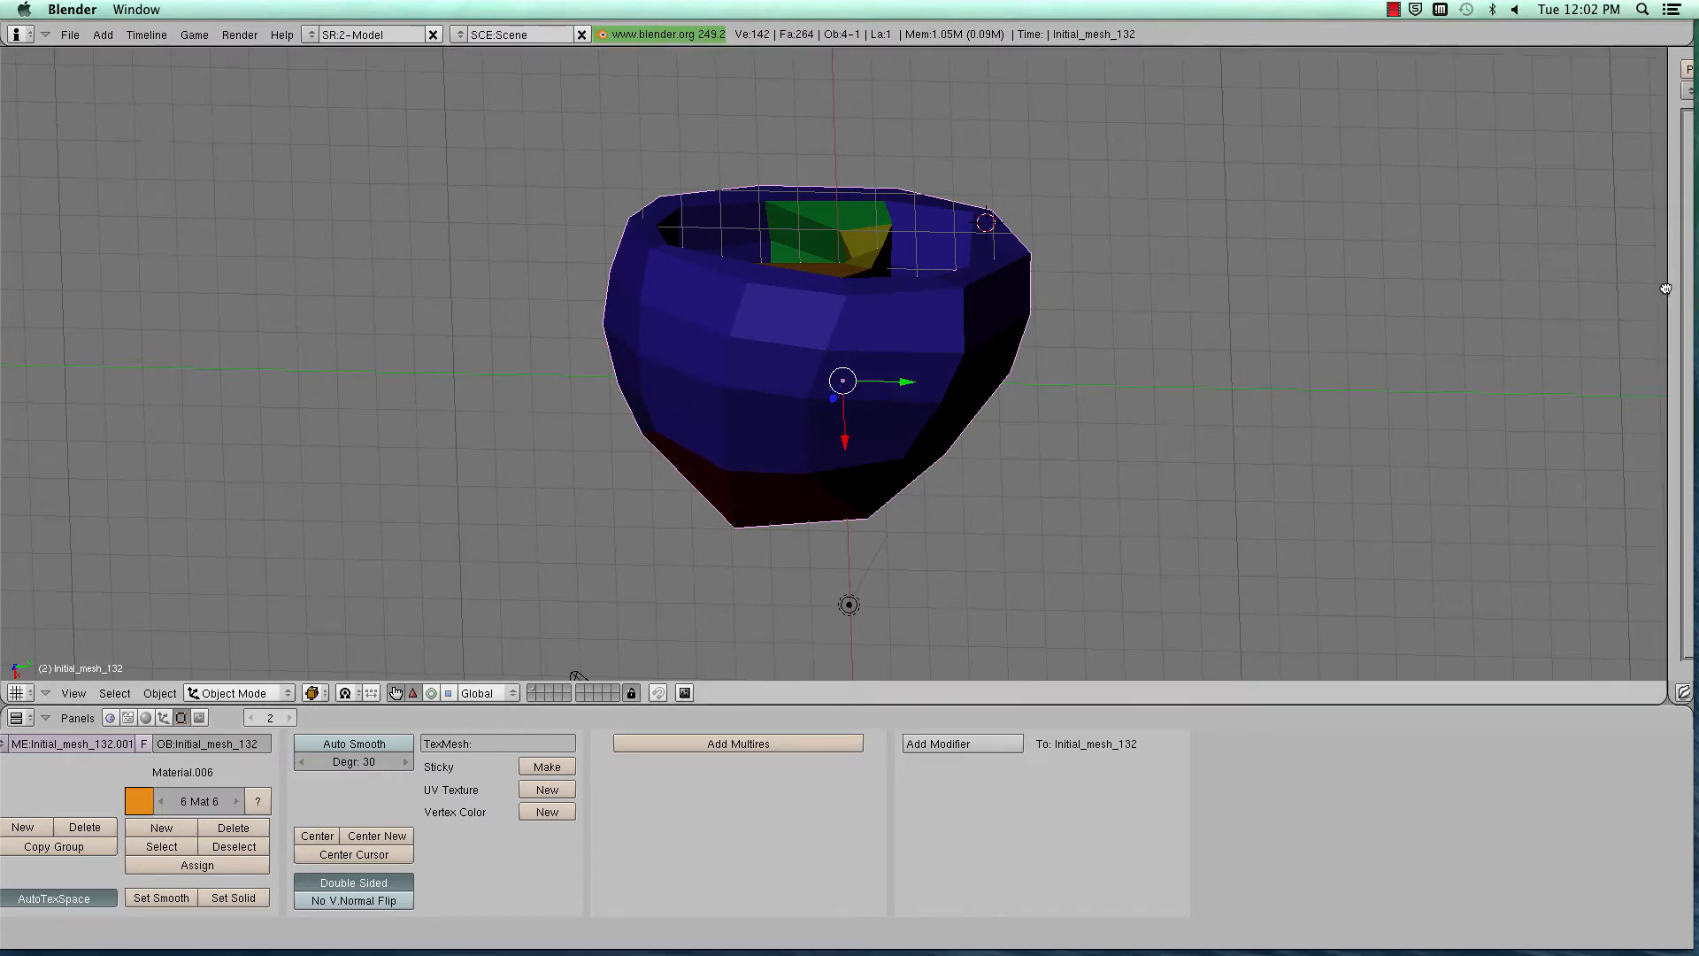
left_click_drag(1665, 289, 1496, 285)
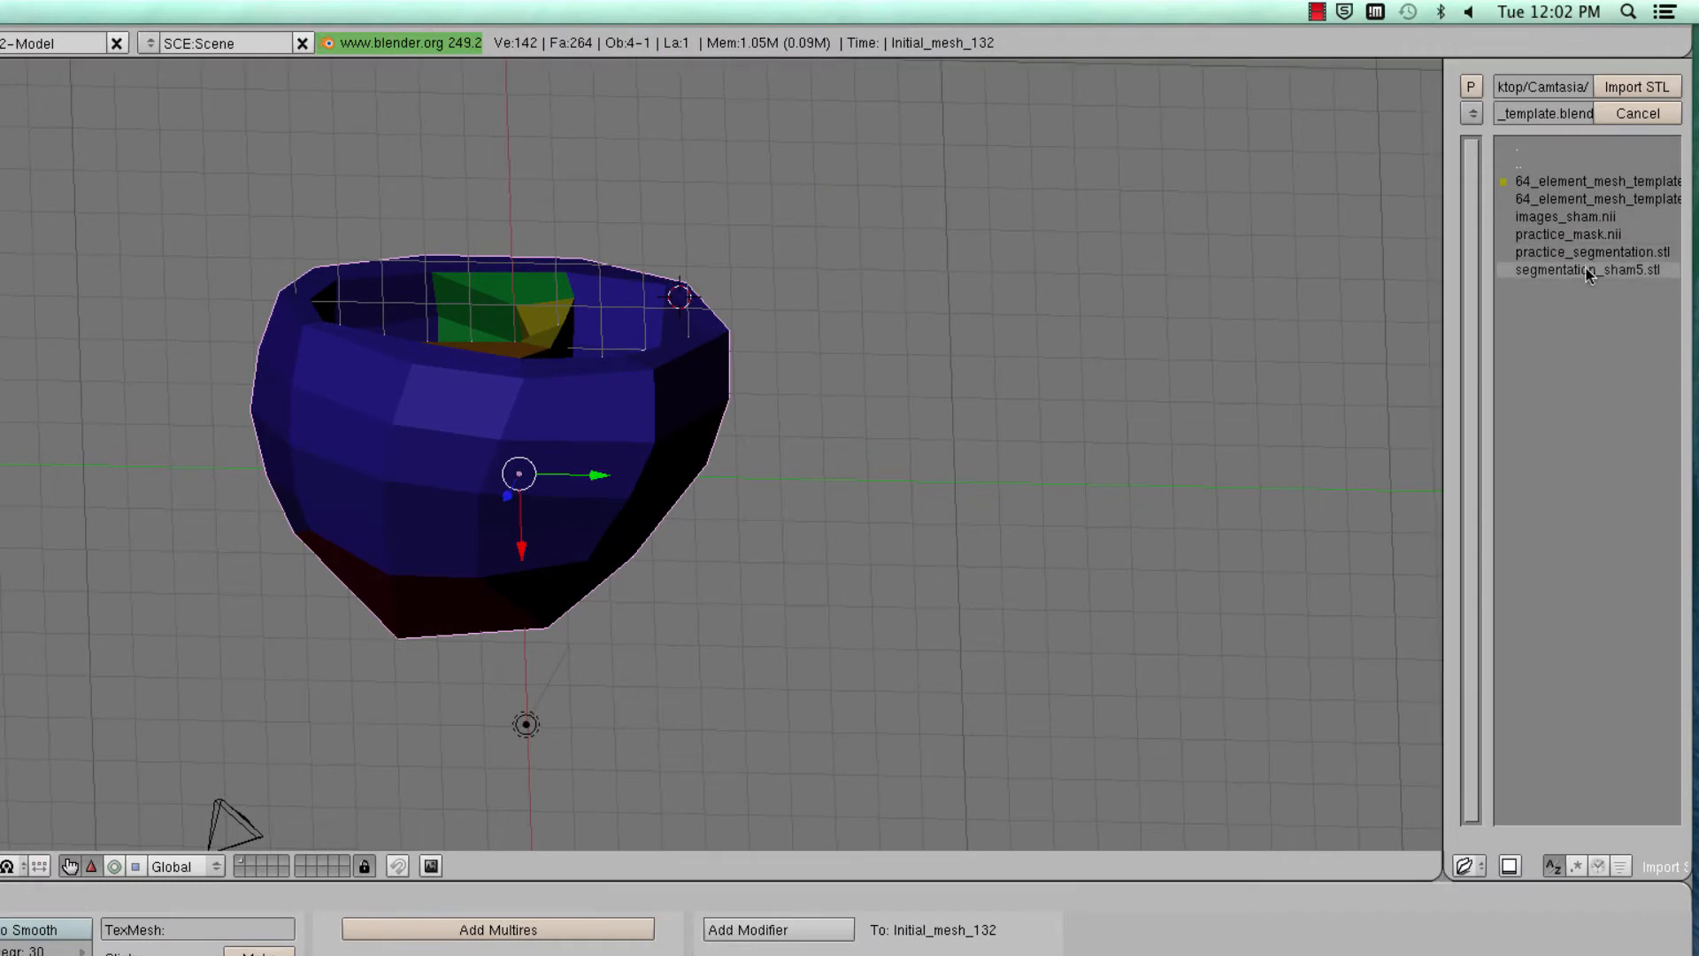
left_click(1588, 253)
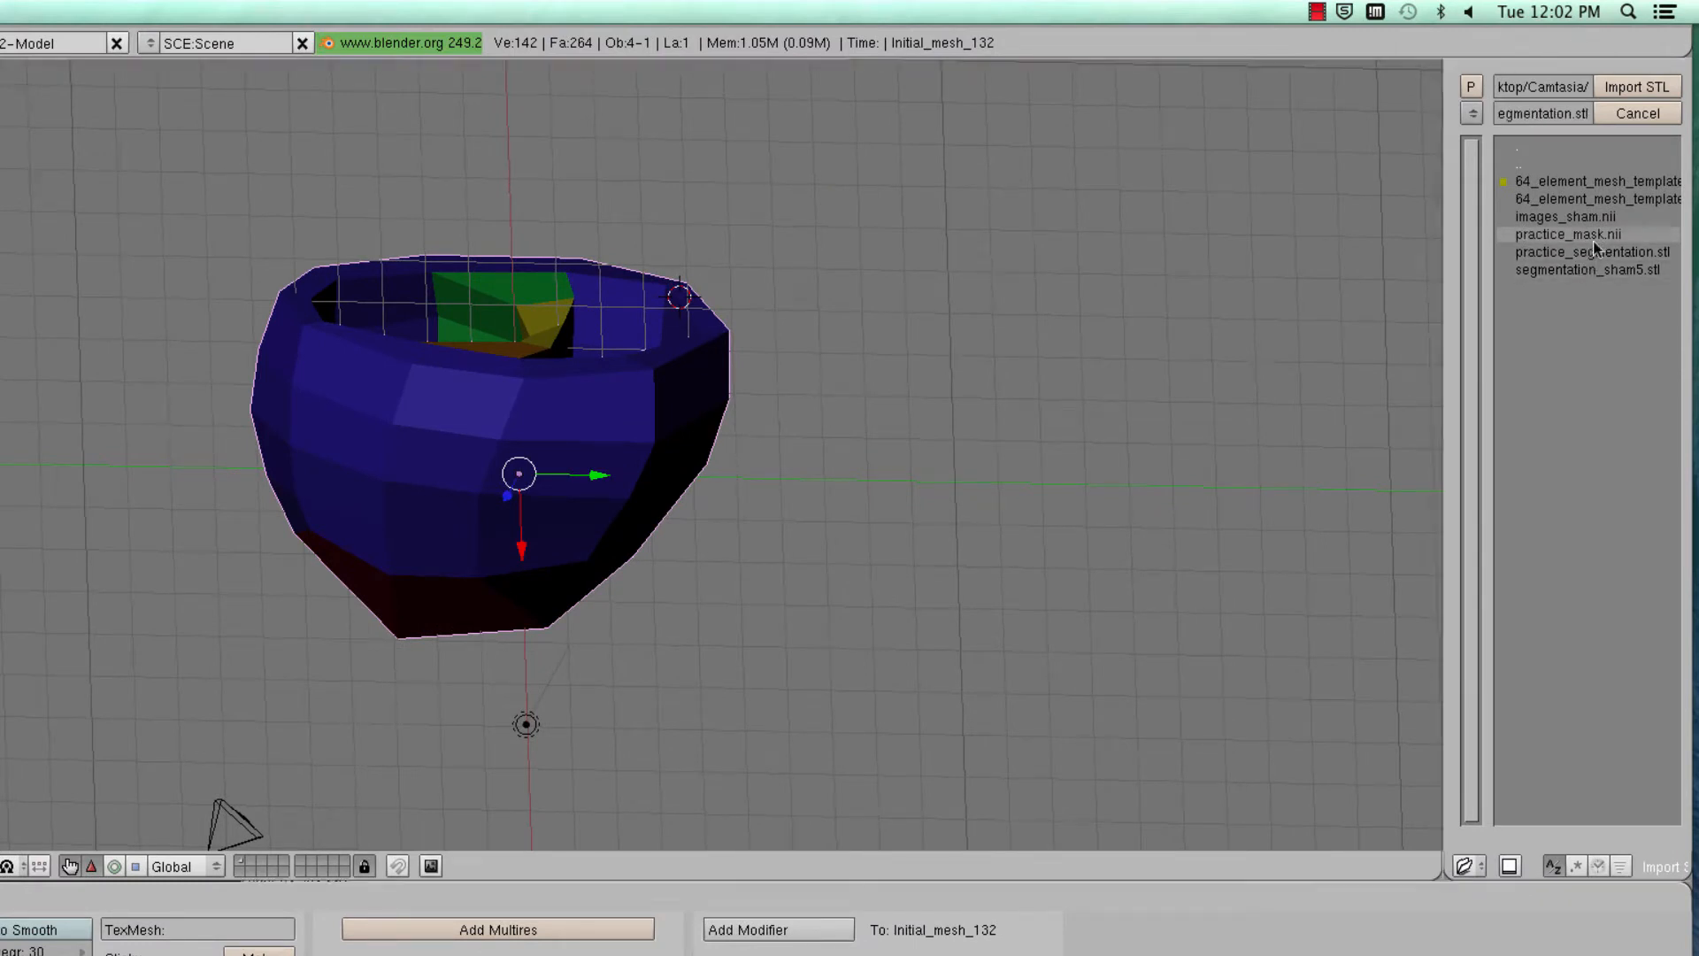
left_click(1637, 86)
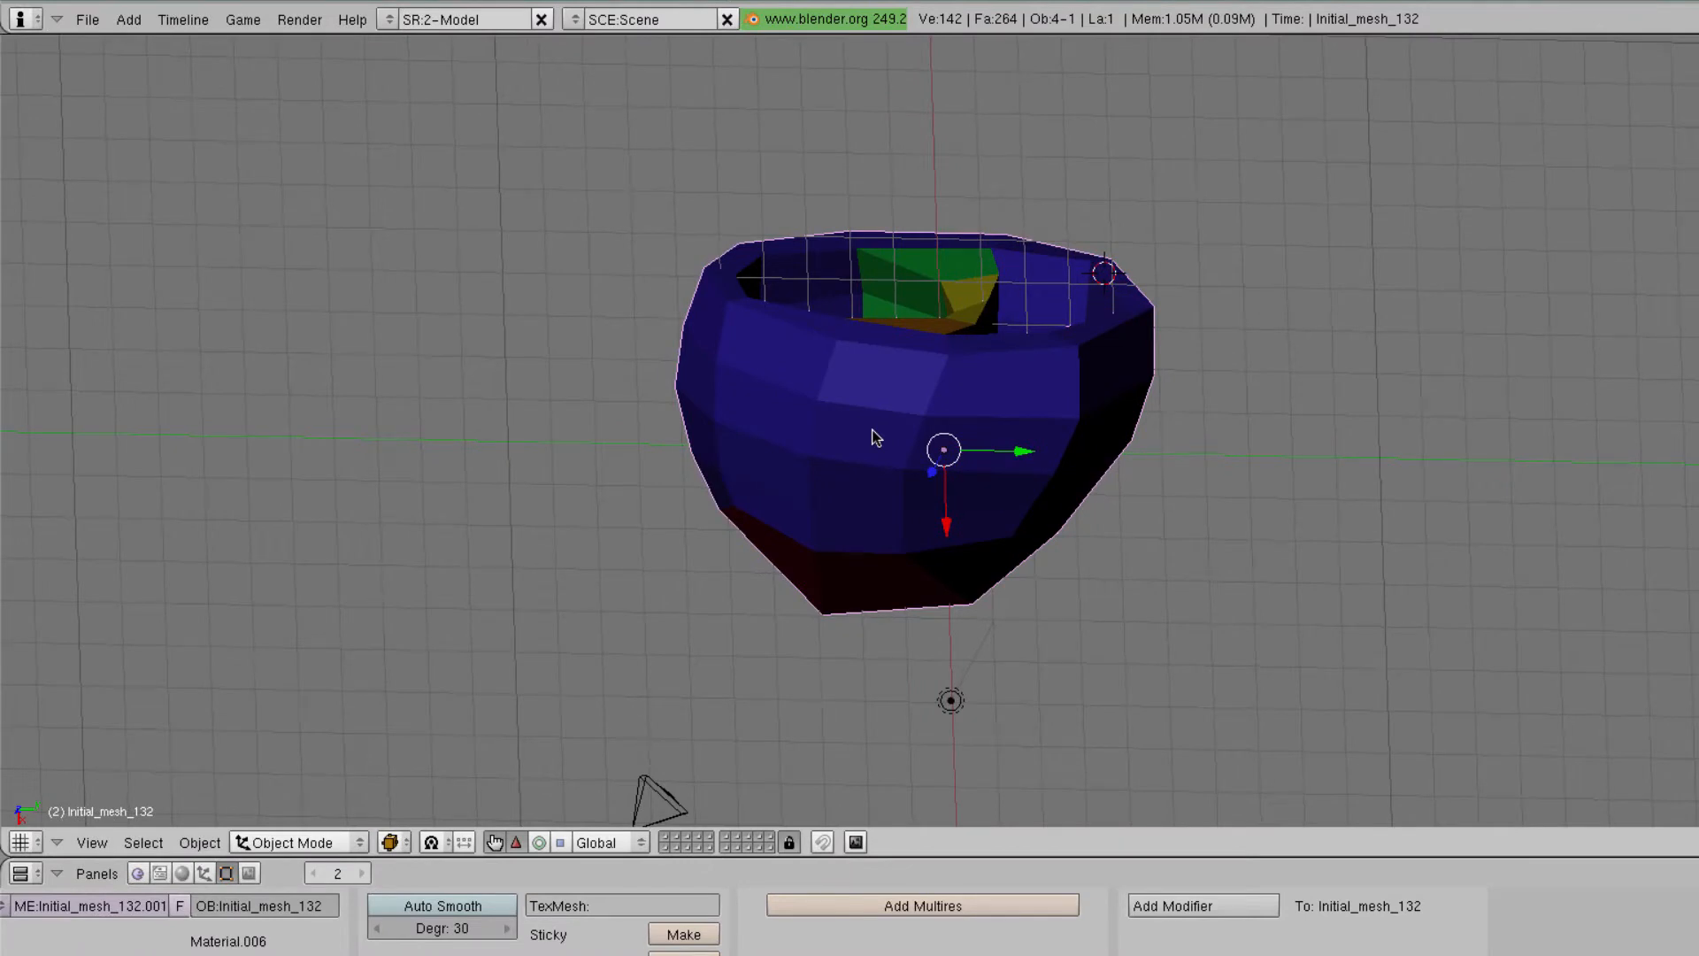
Examine the imported heart surface beside the template mesh, orbiting around it to view its upper end and outer wall
scroll(873, 436, "down", 8)
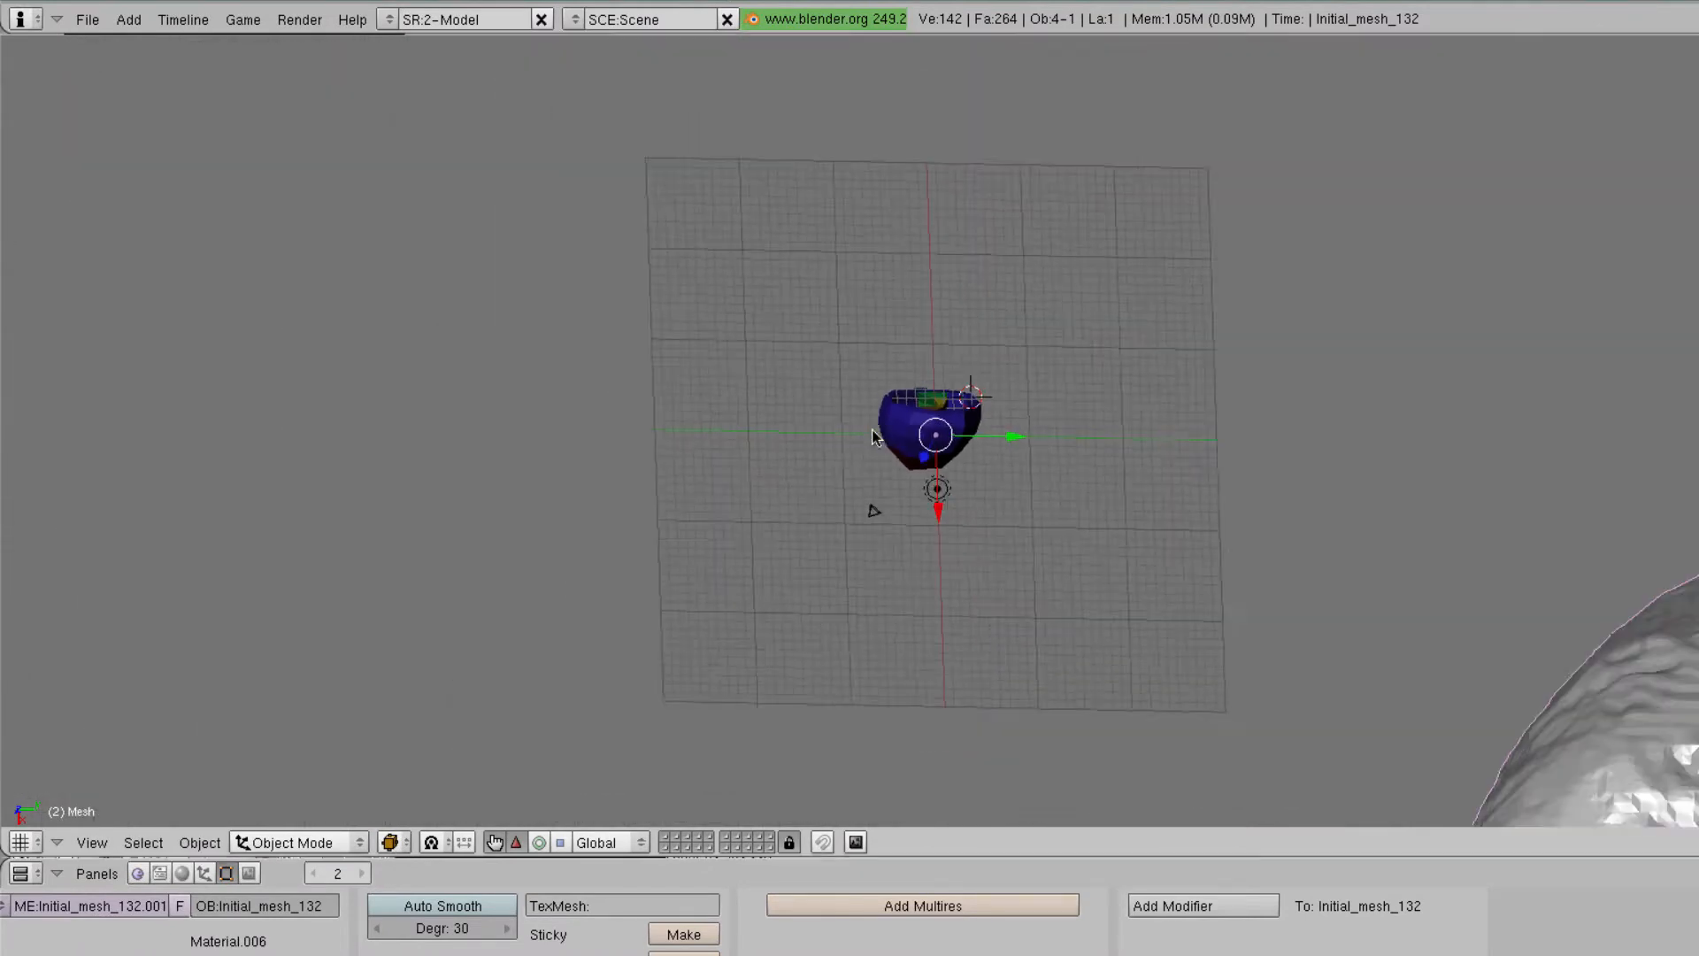
scroll(874, 436, "down", 7)
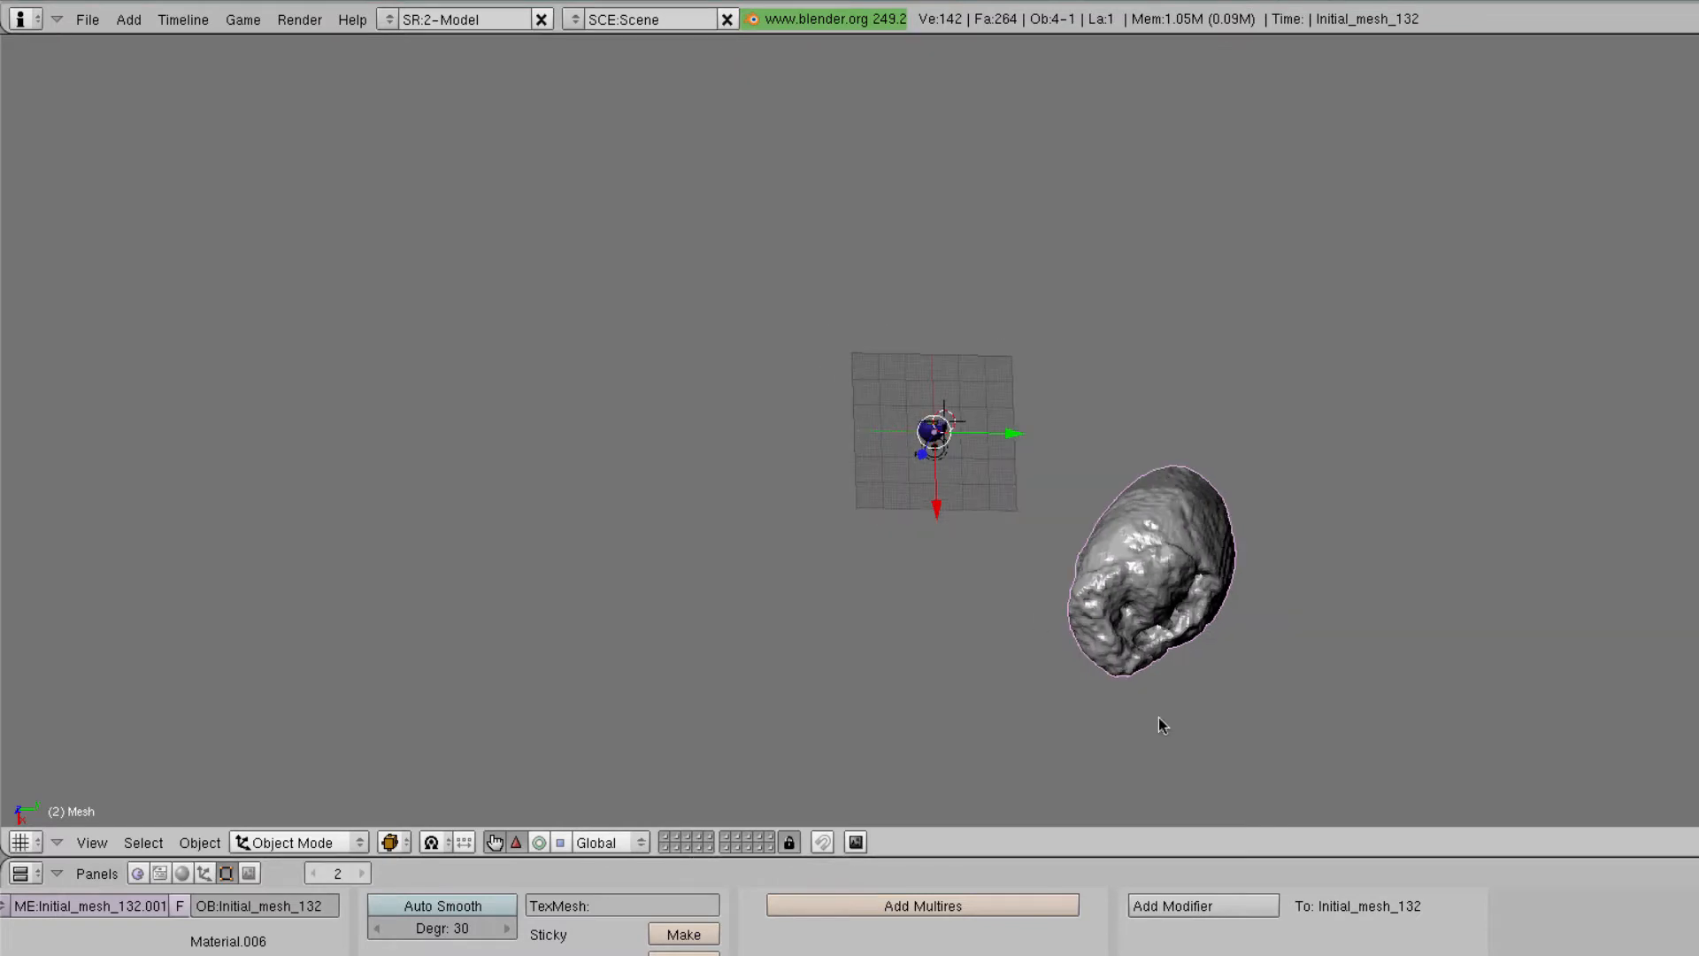
middle_click_drag(1161, 724, 1357, 298)
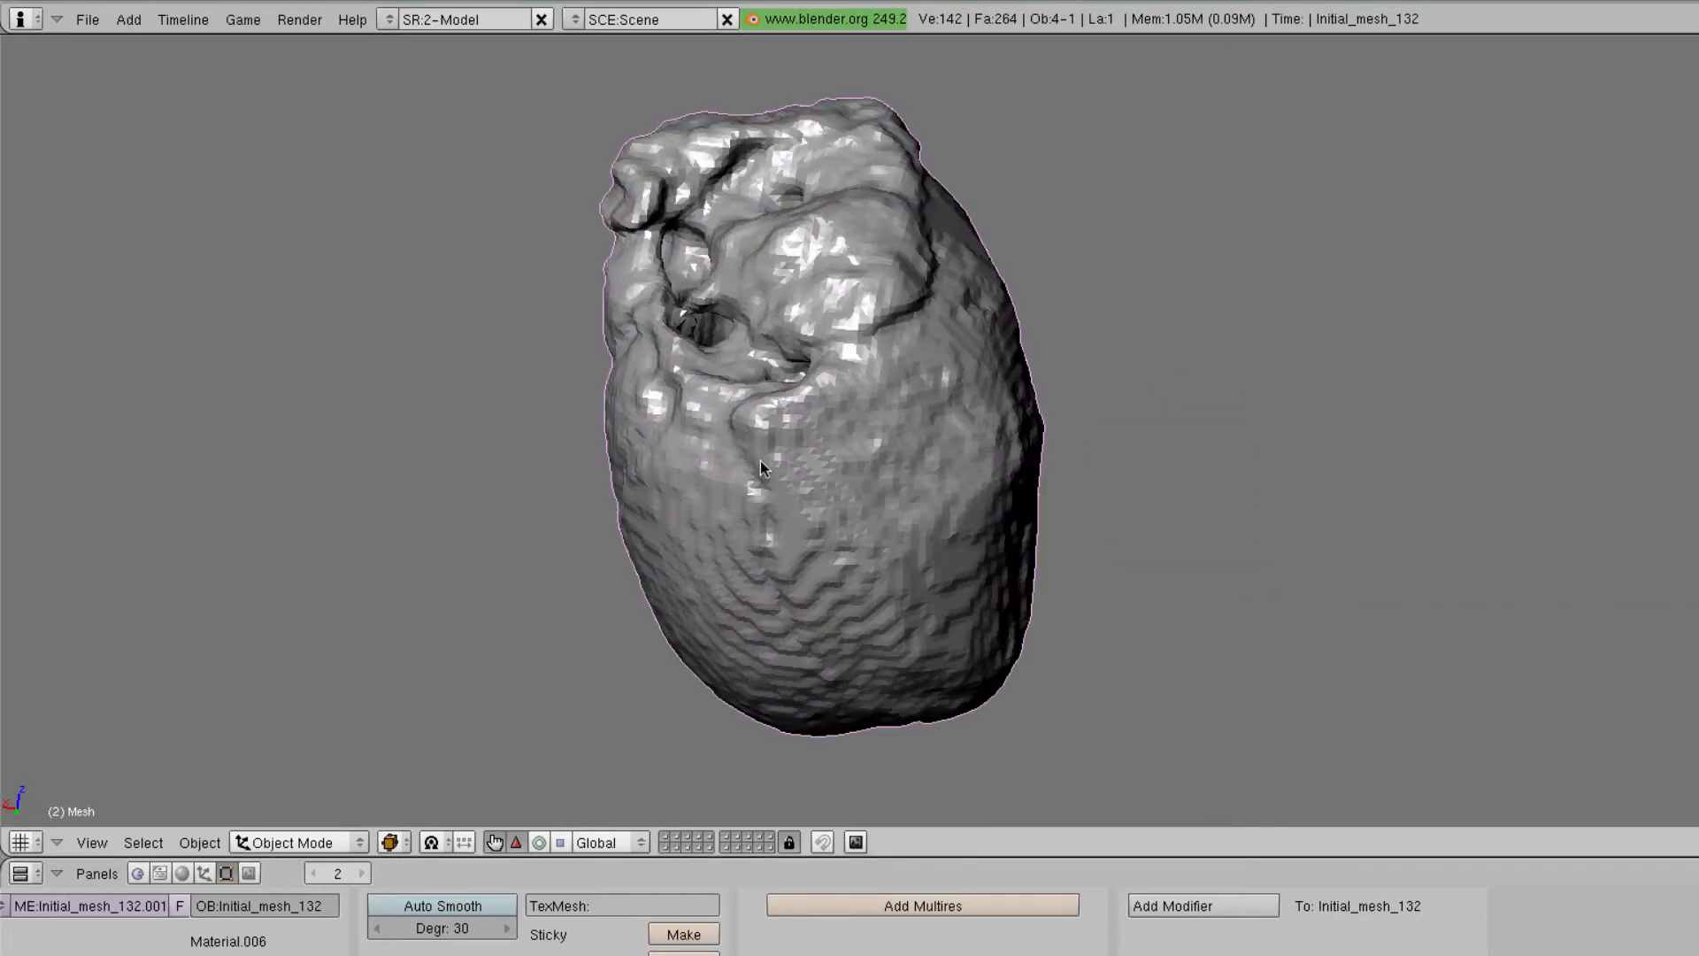
scroll(759, 462, "up", 2)
scroll(759, 461, "down", 3)
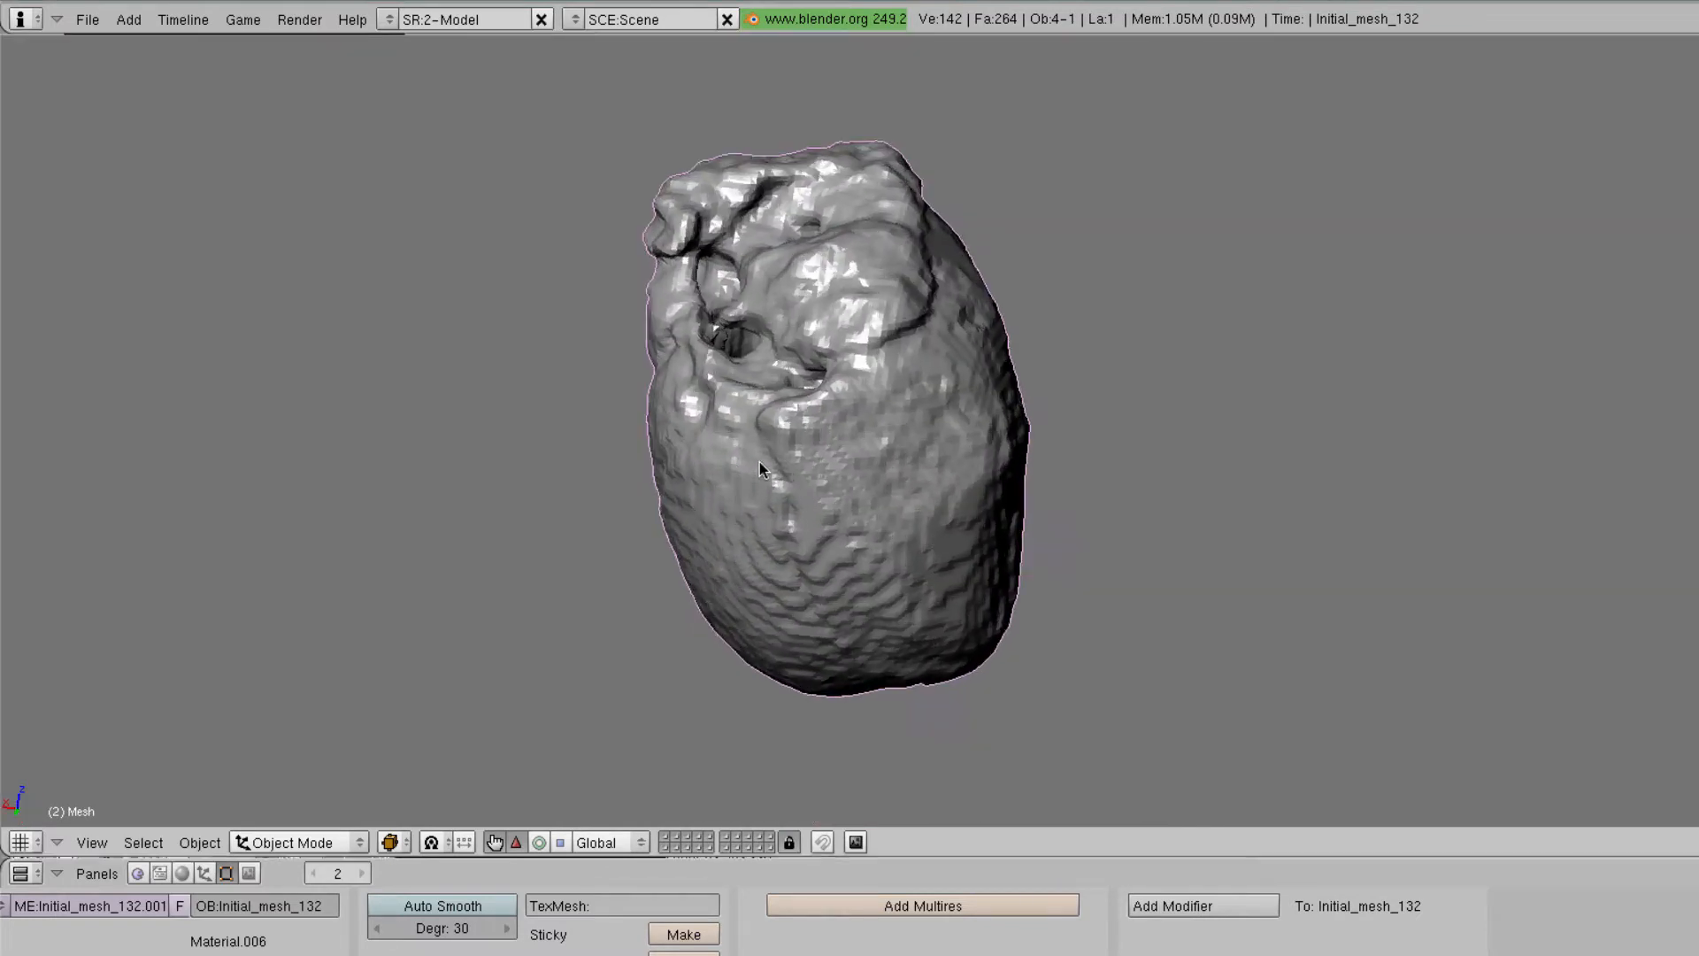
scroll(759, 462, "up", 1)
scroll(760, 464, "down", 1)
middle_click_drag(842, 456, 954, 429)
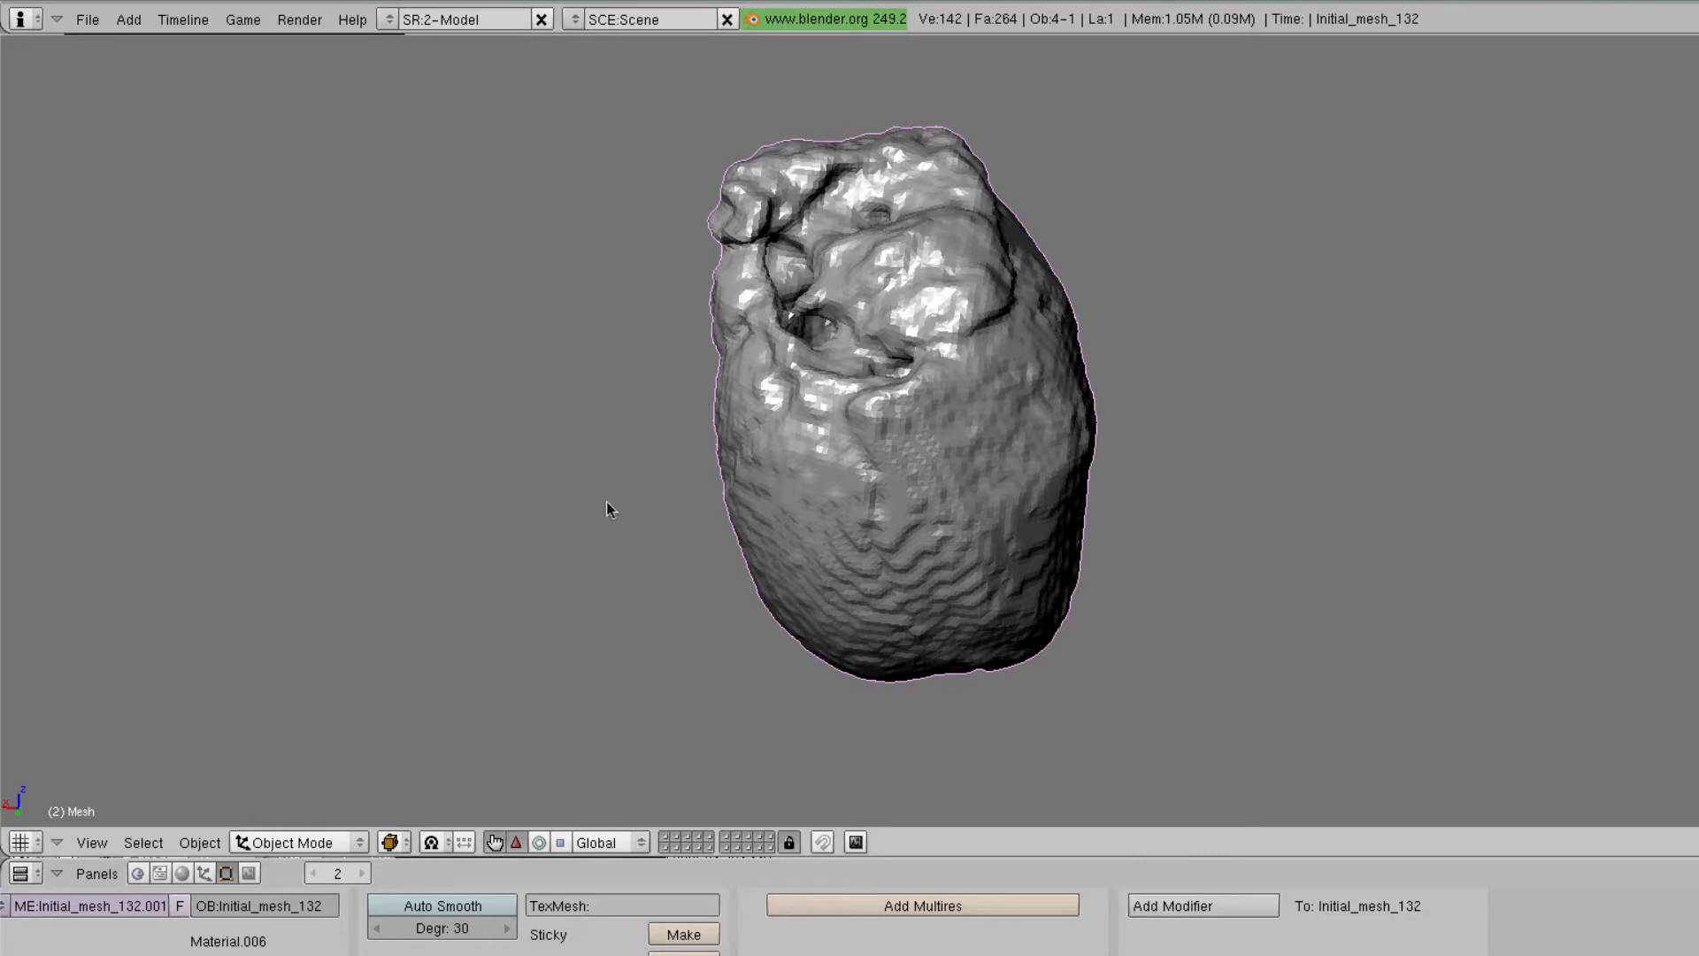
Select all vertices of the imported heart mesh in Edit Mode and remove the doubles
key("Tab")
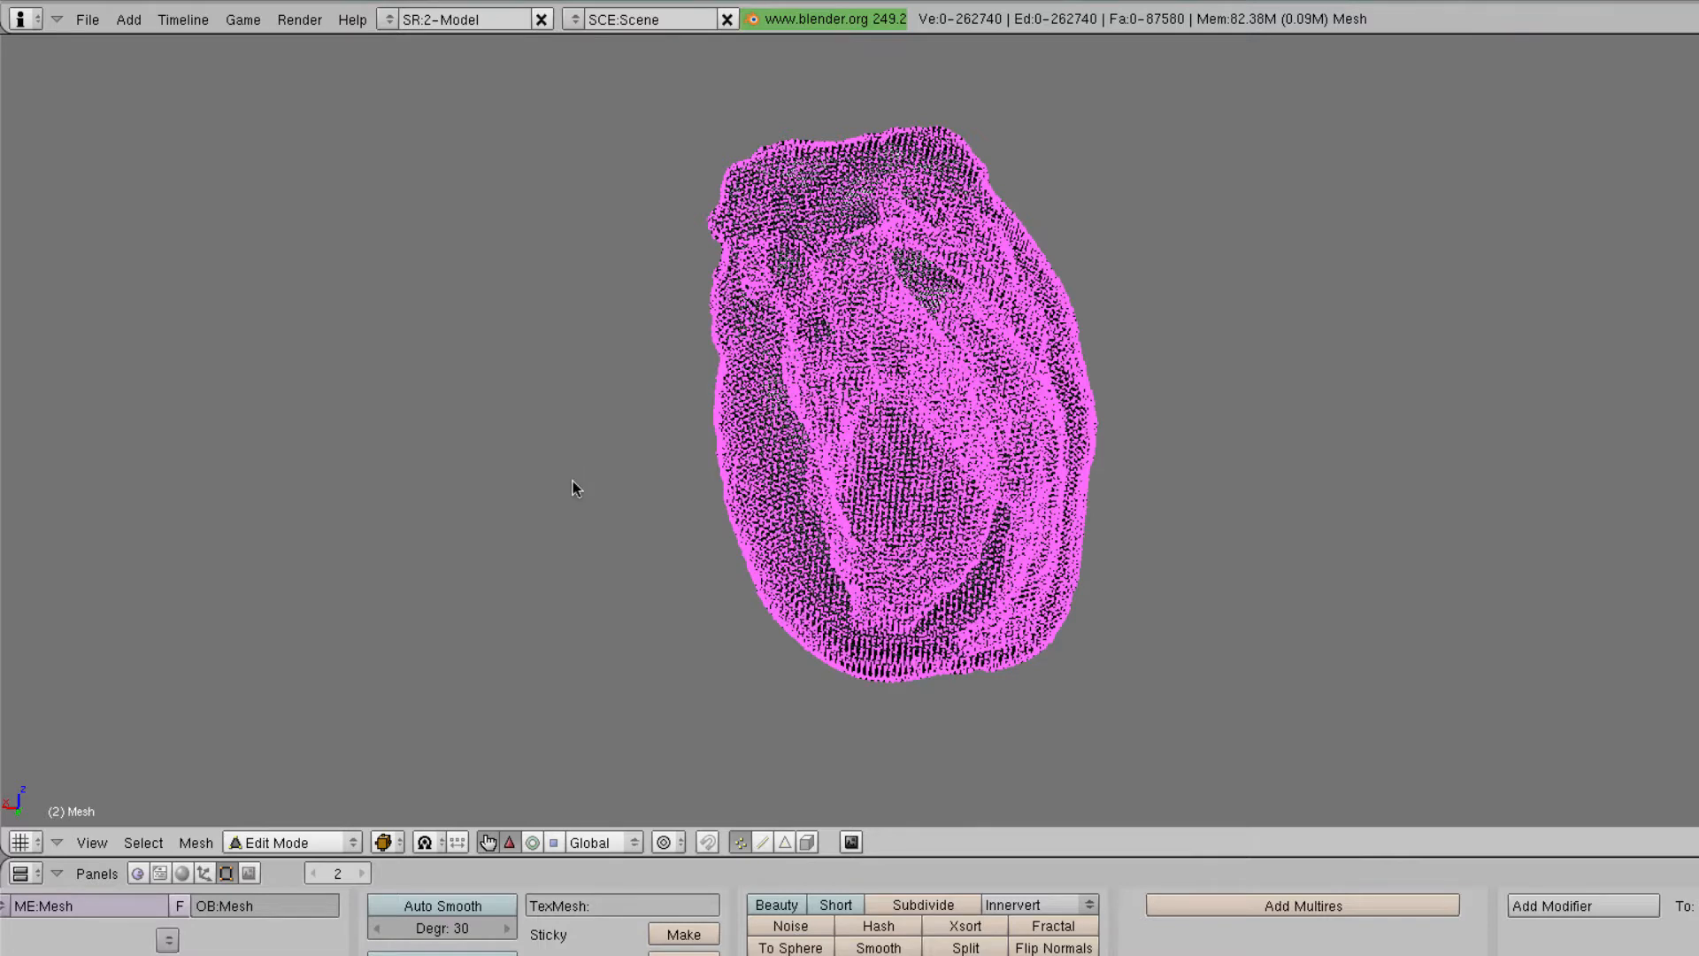
key("Tab")
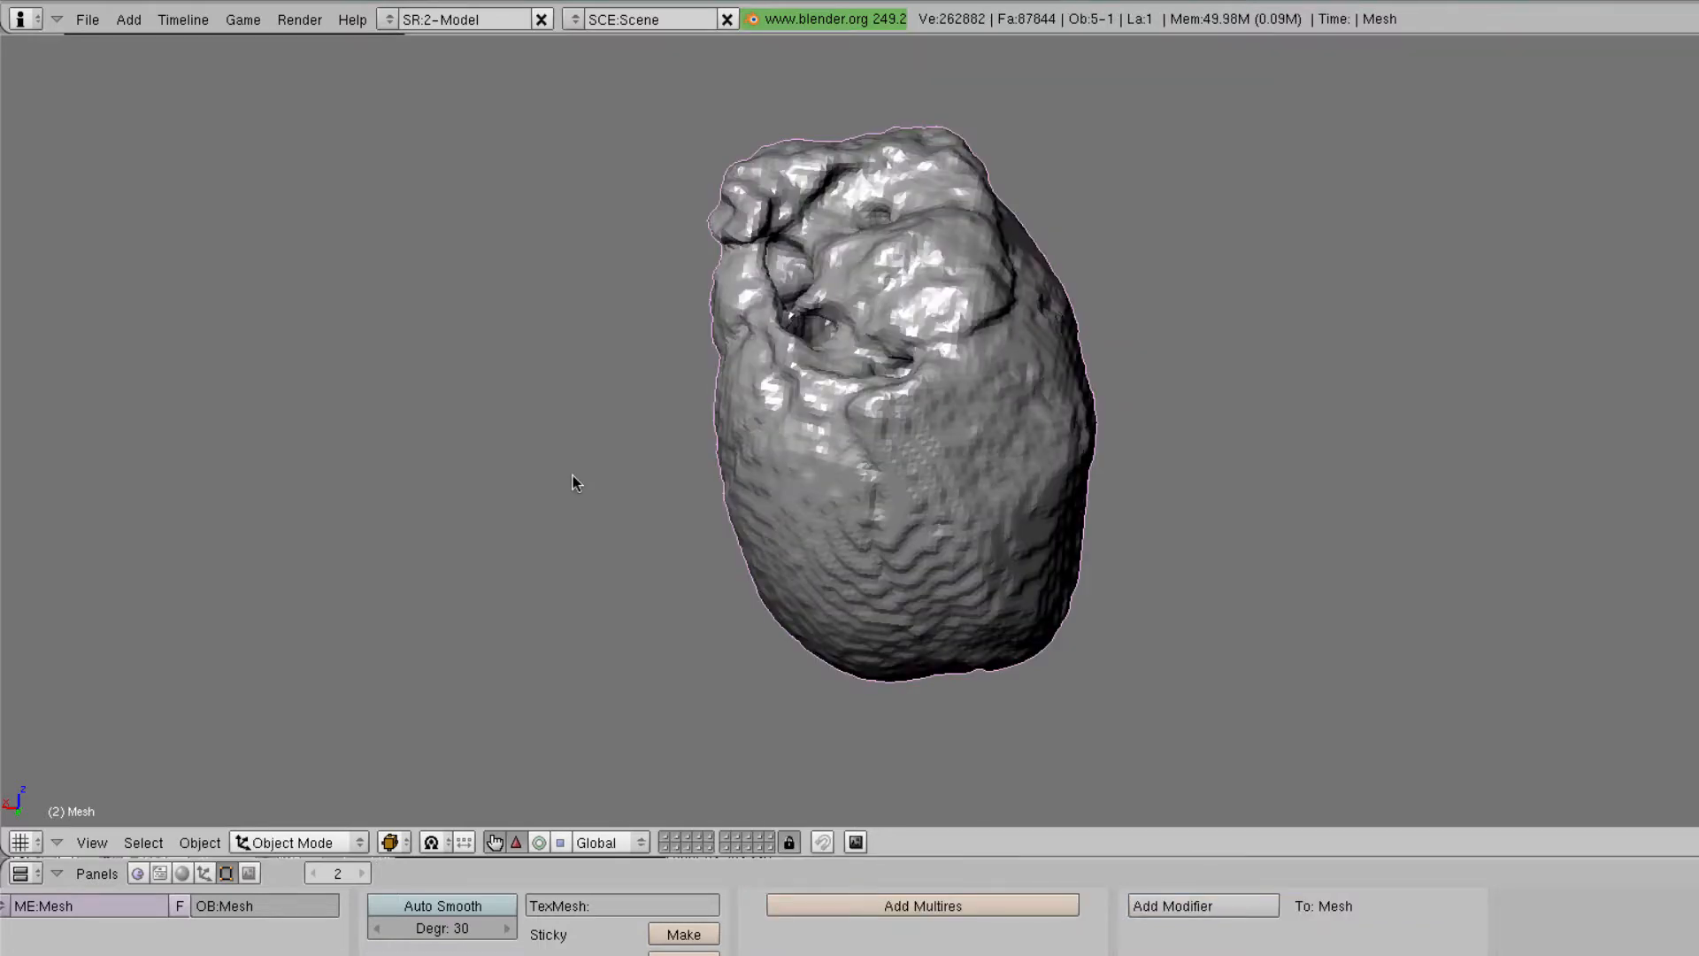
key("Tab")
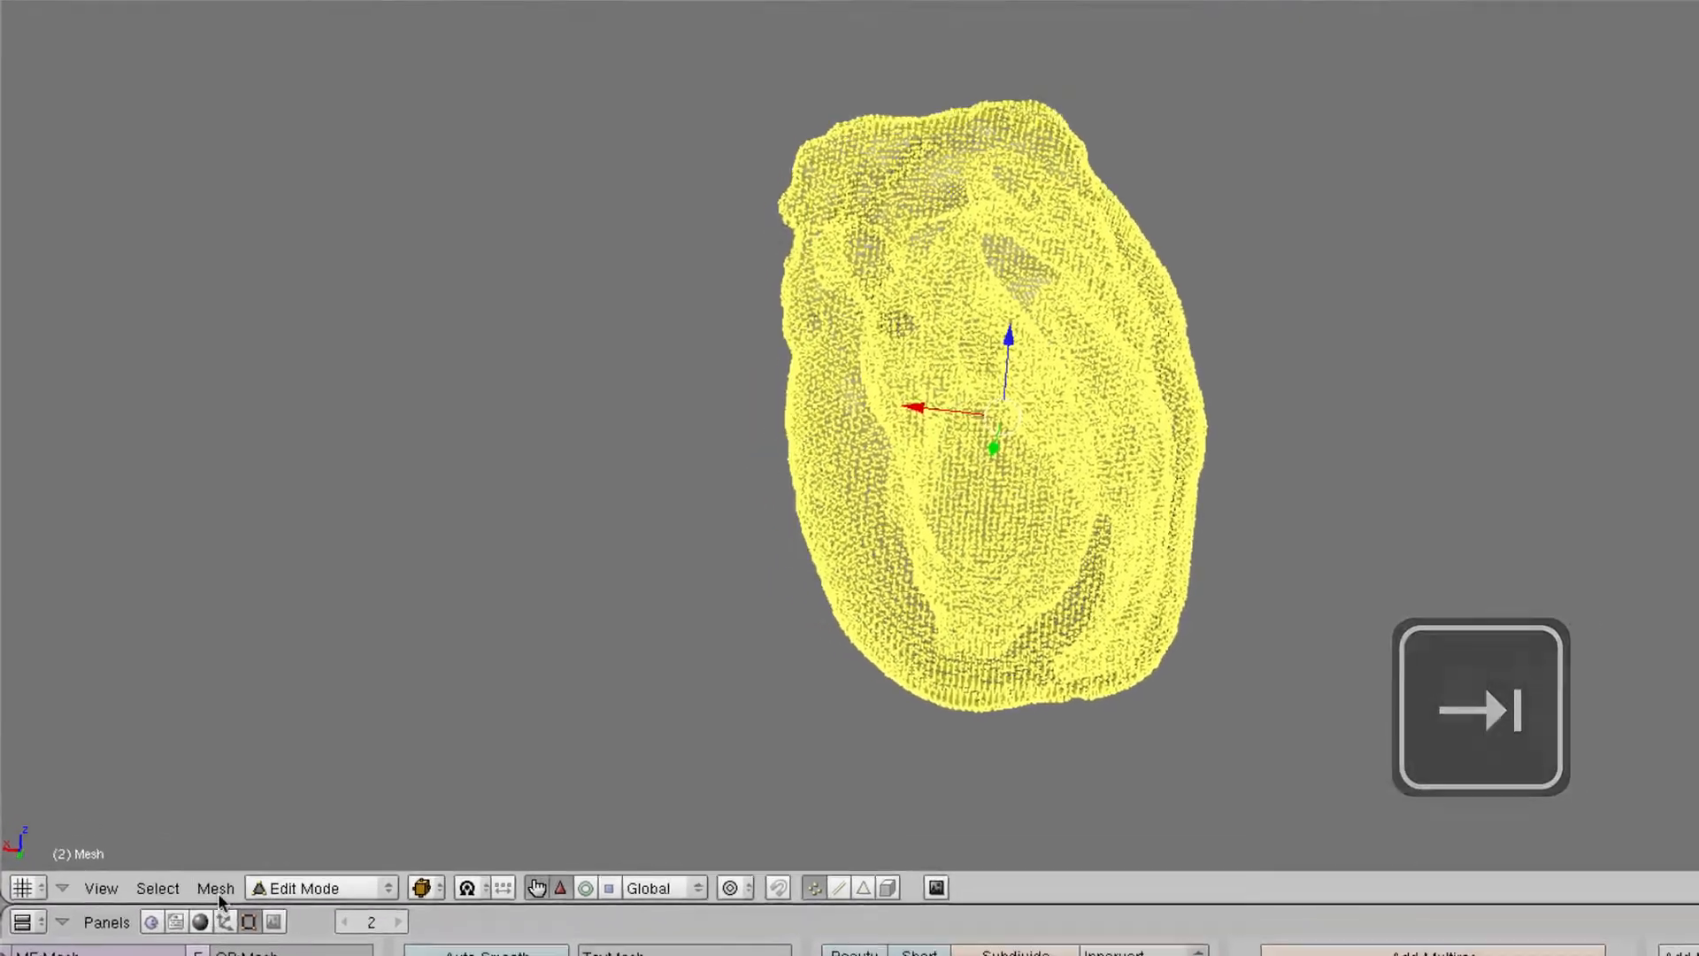
left_click(216, 888)
key("a")
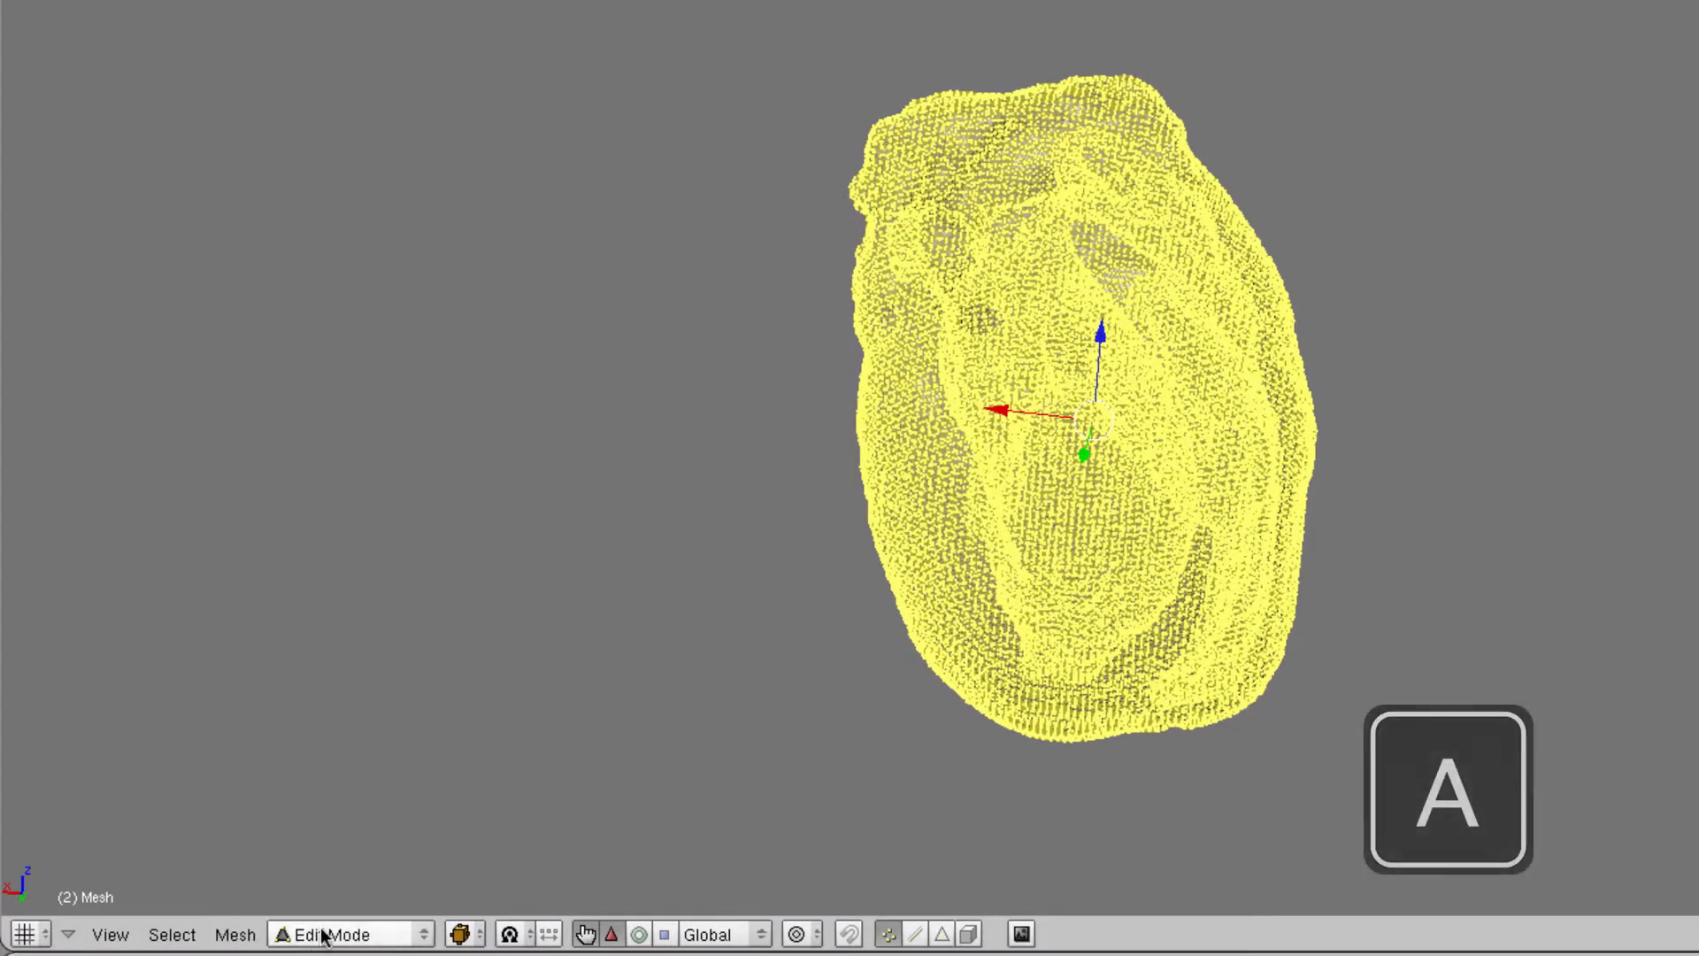
left_click(237, 934)
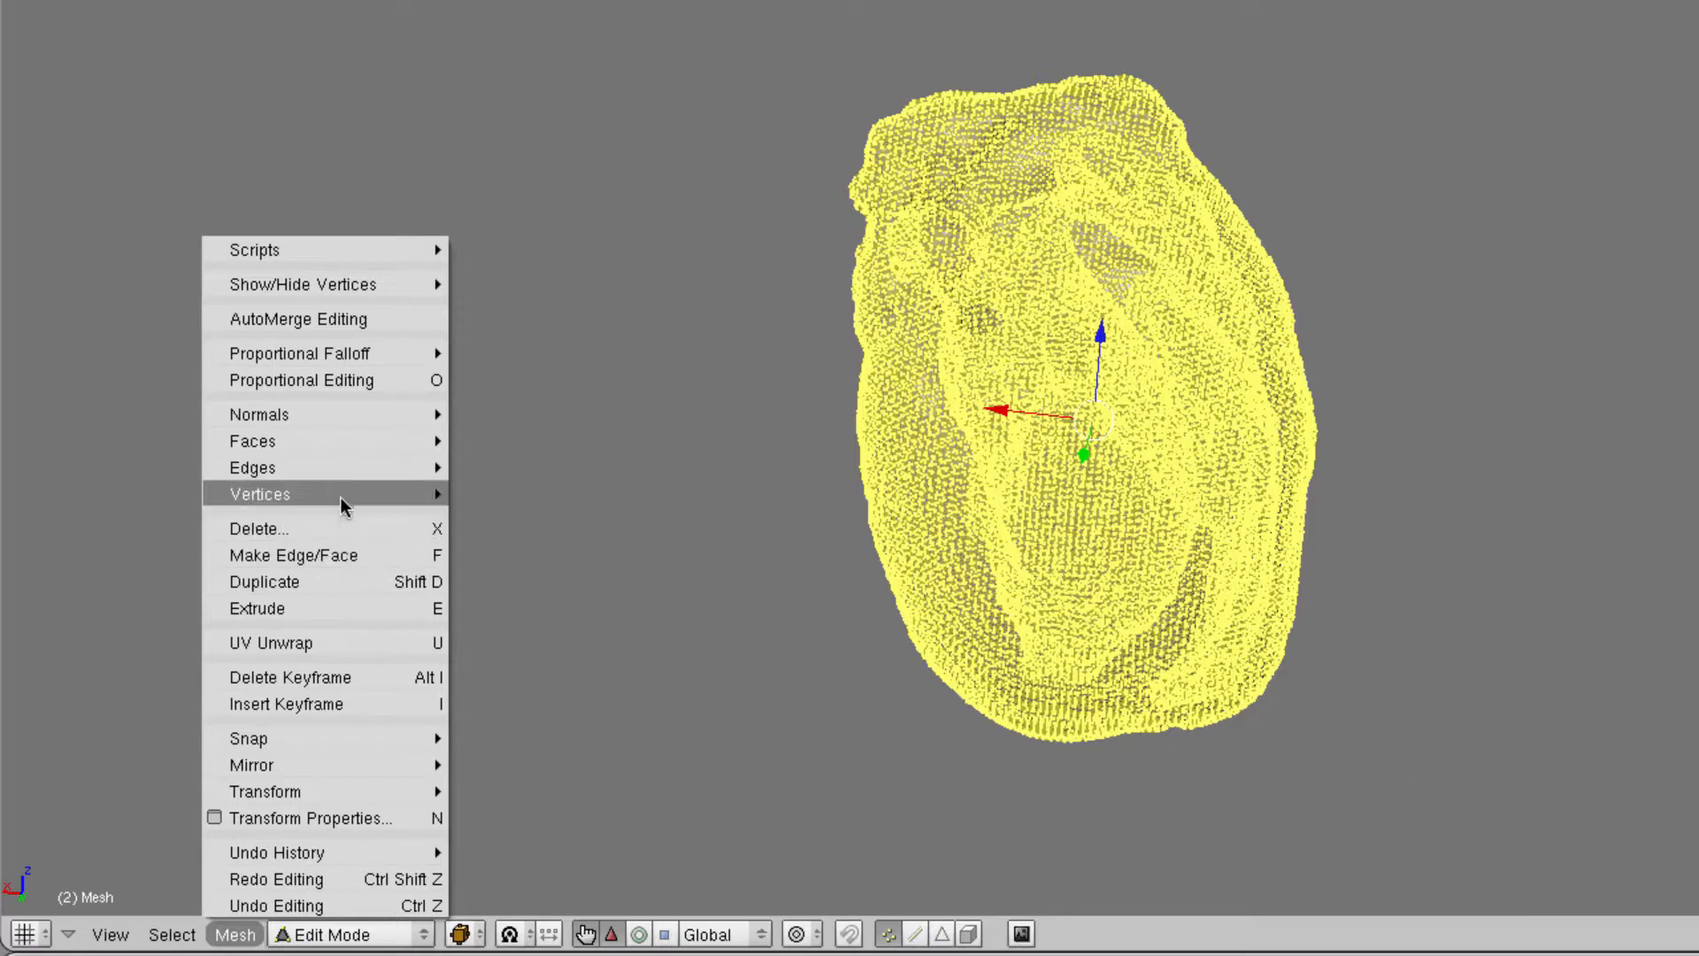
mouse_move(342, 494)
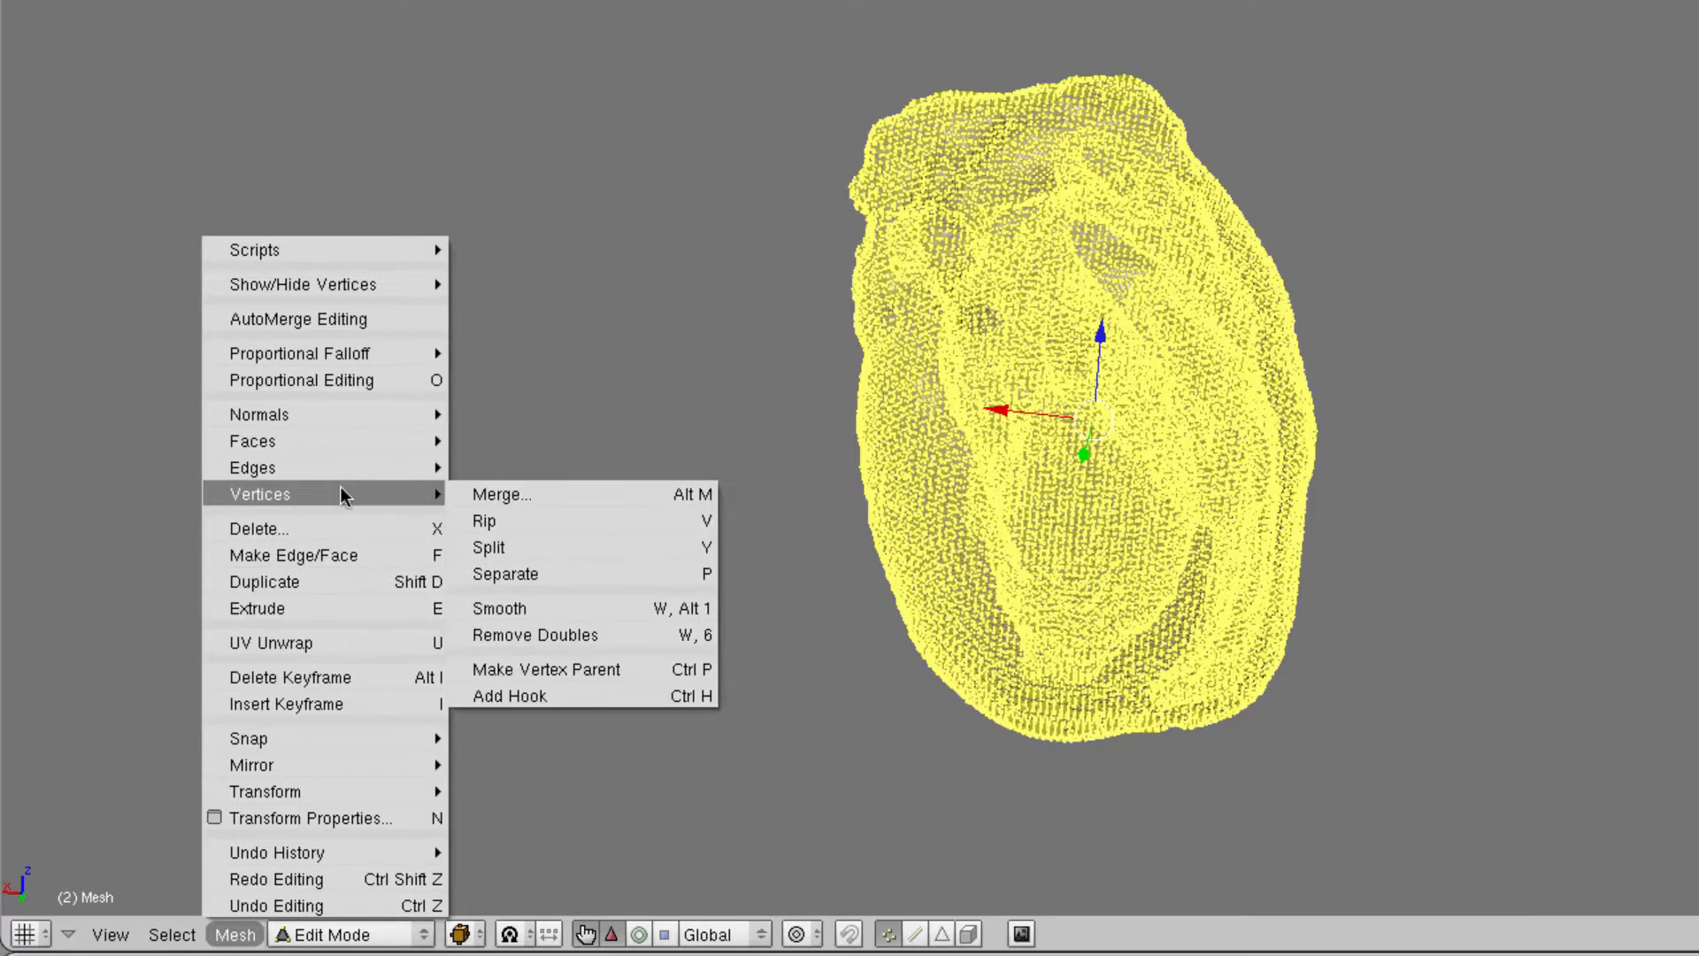
left_click(613, 634)
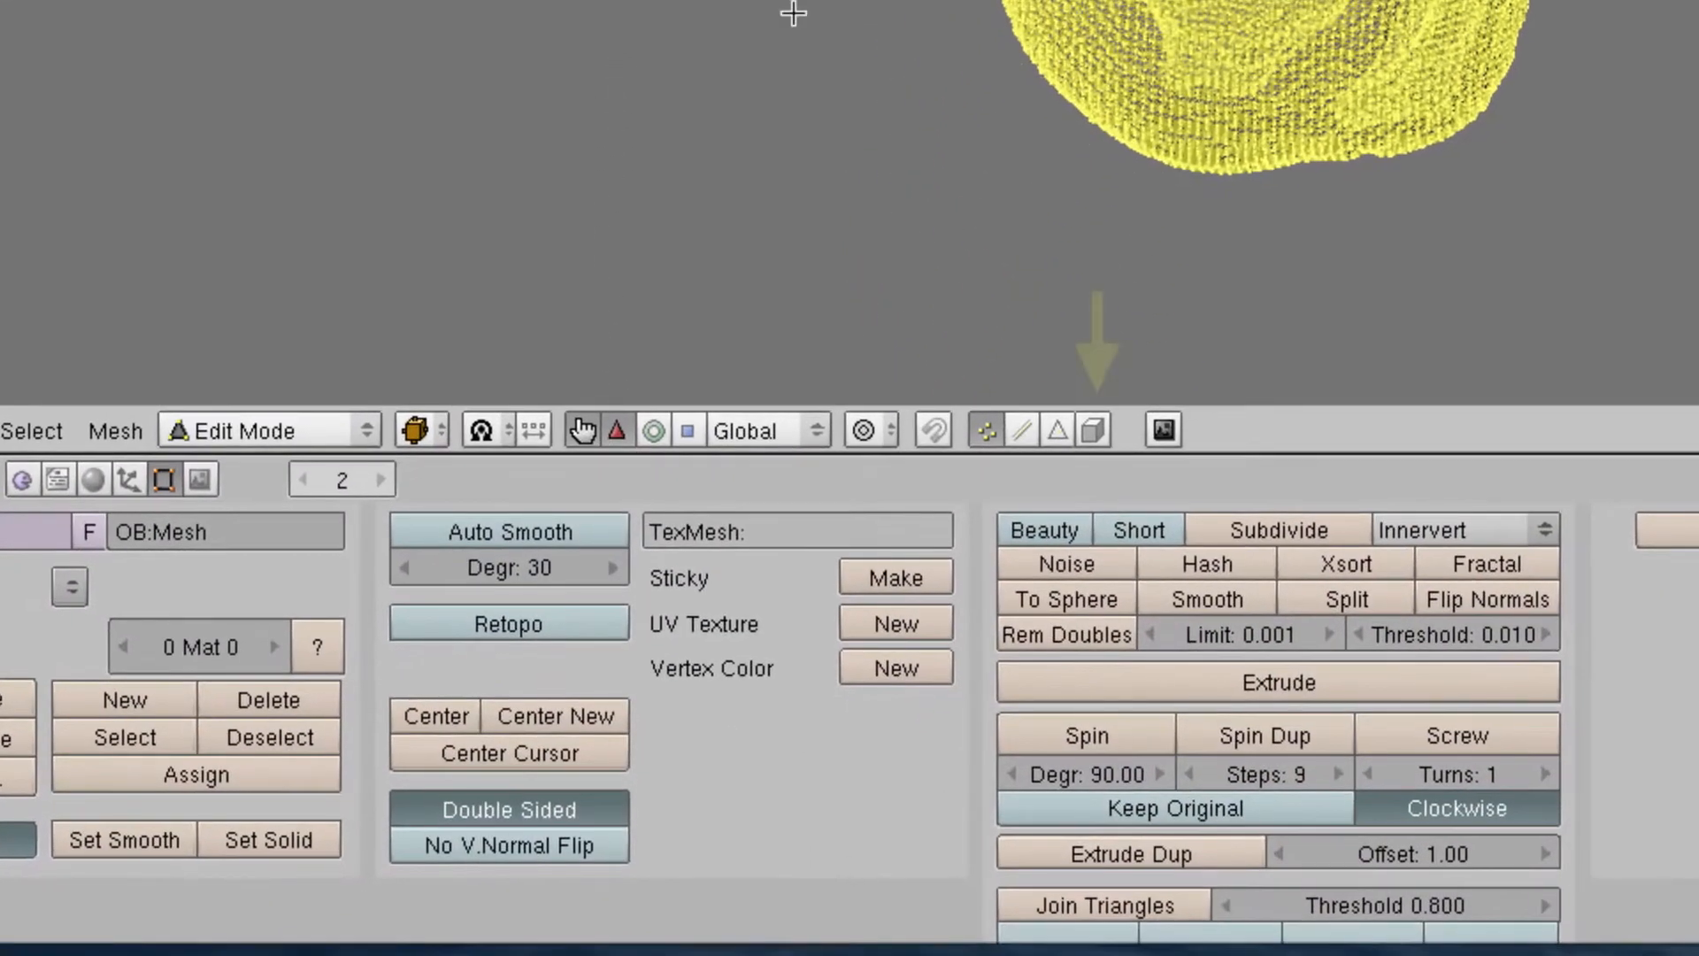
Limit the selection to visible geometry and switch the heart mesh to face select mode
left_click(1094, 431)
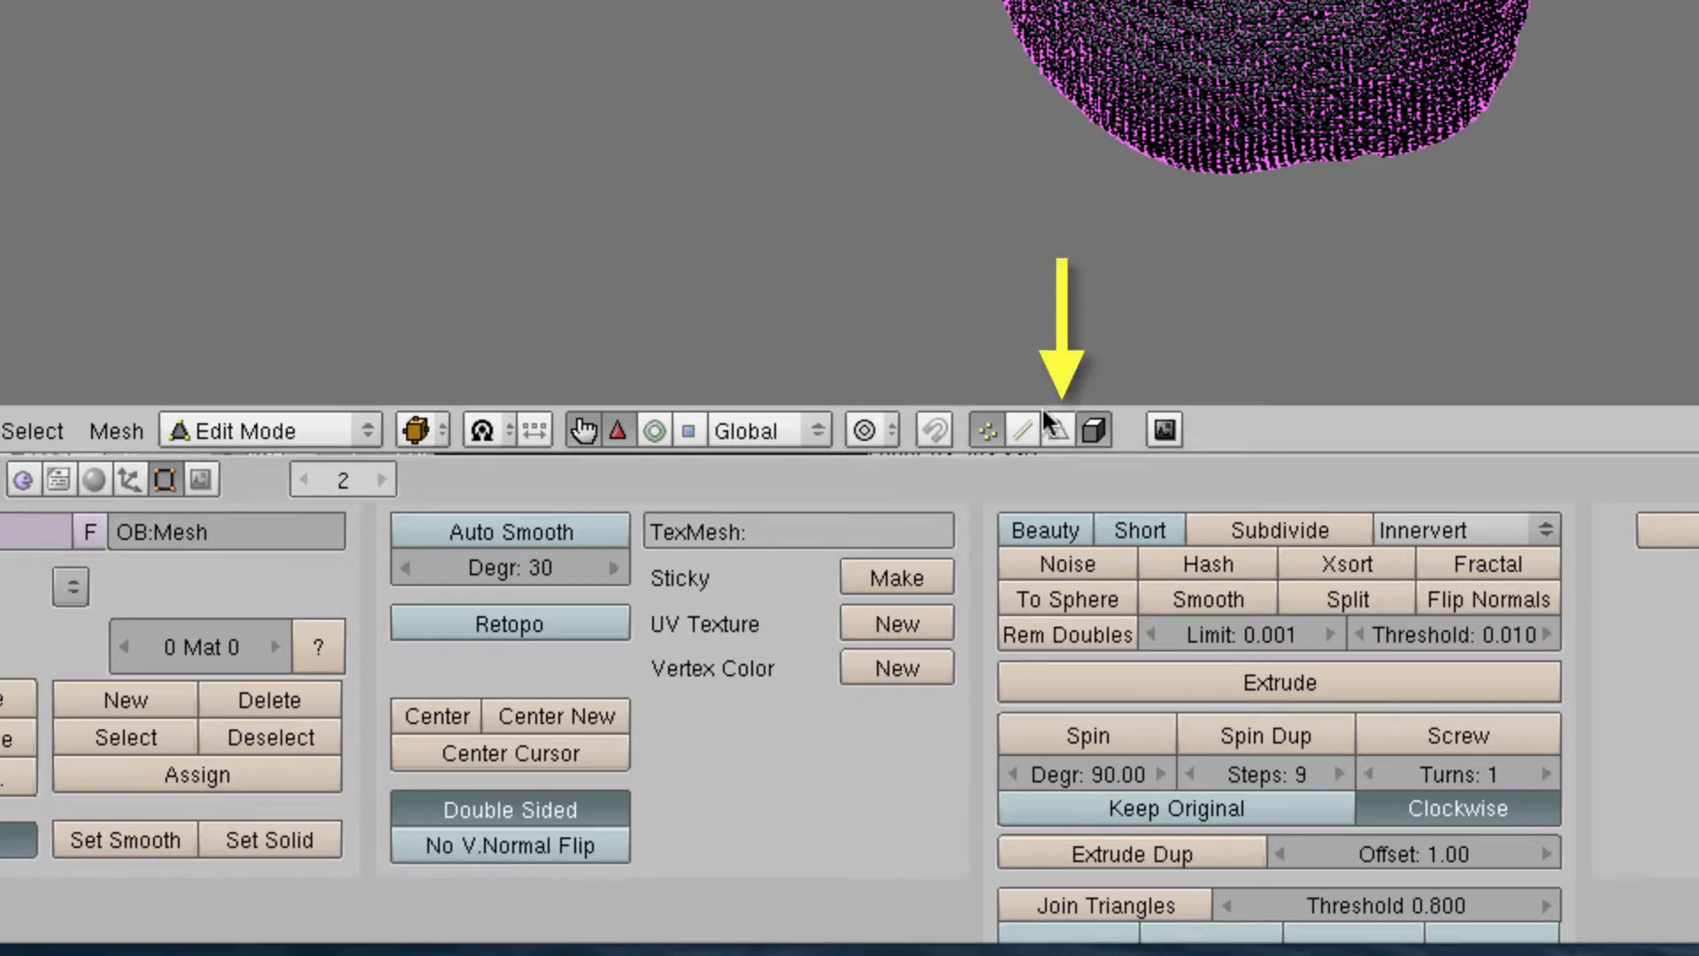
left_click(1058, 428)
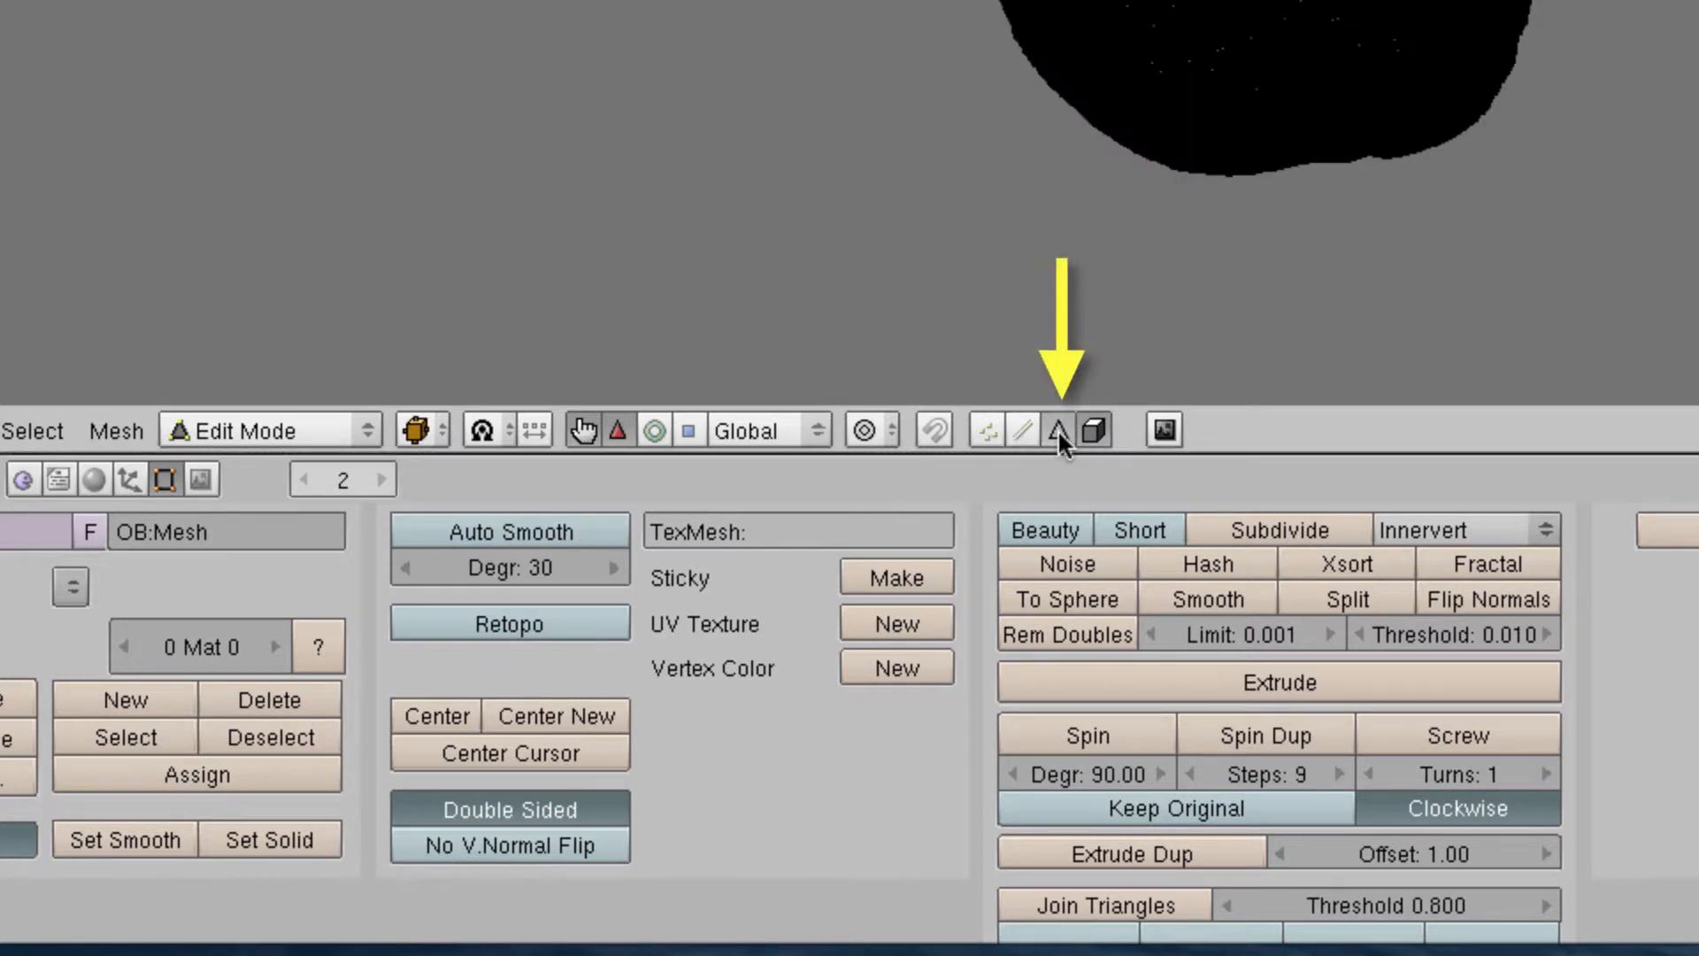
scroll(1234, 194, "up", 3)
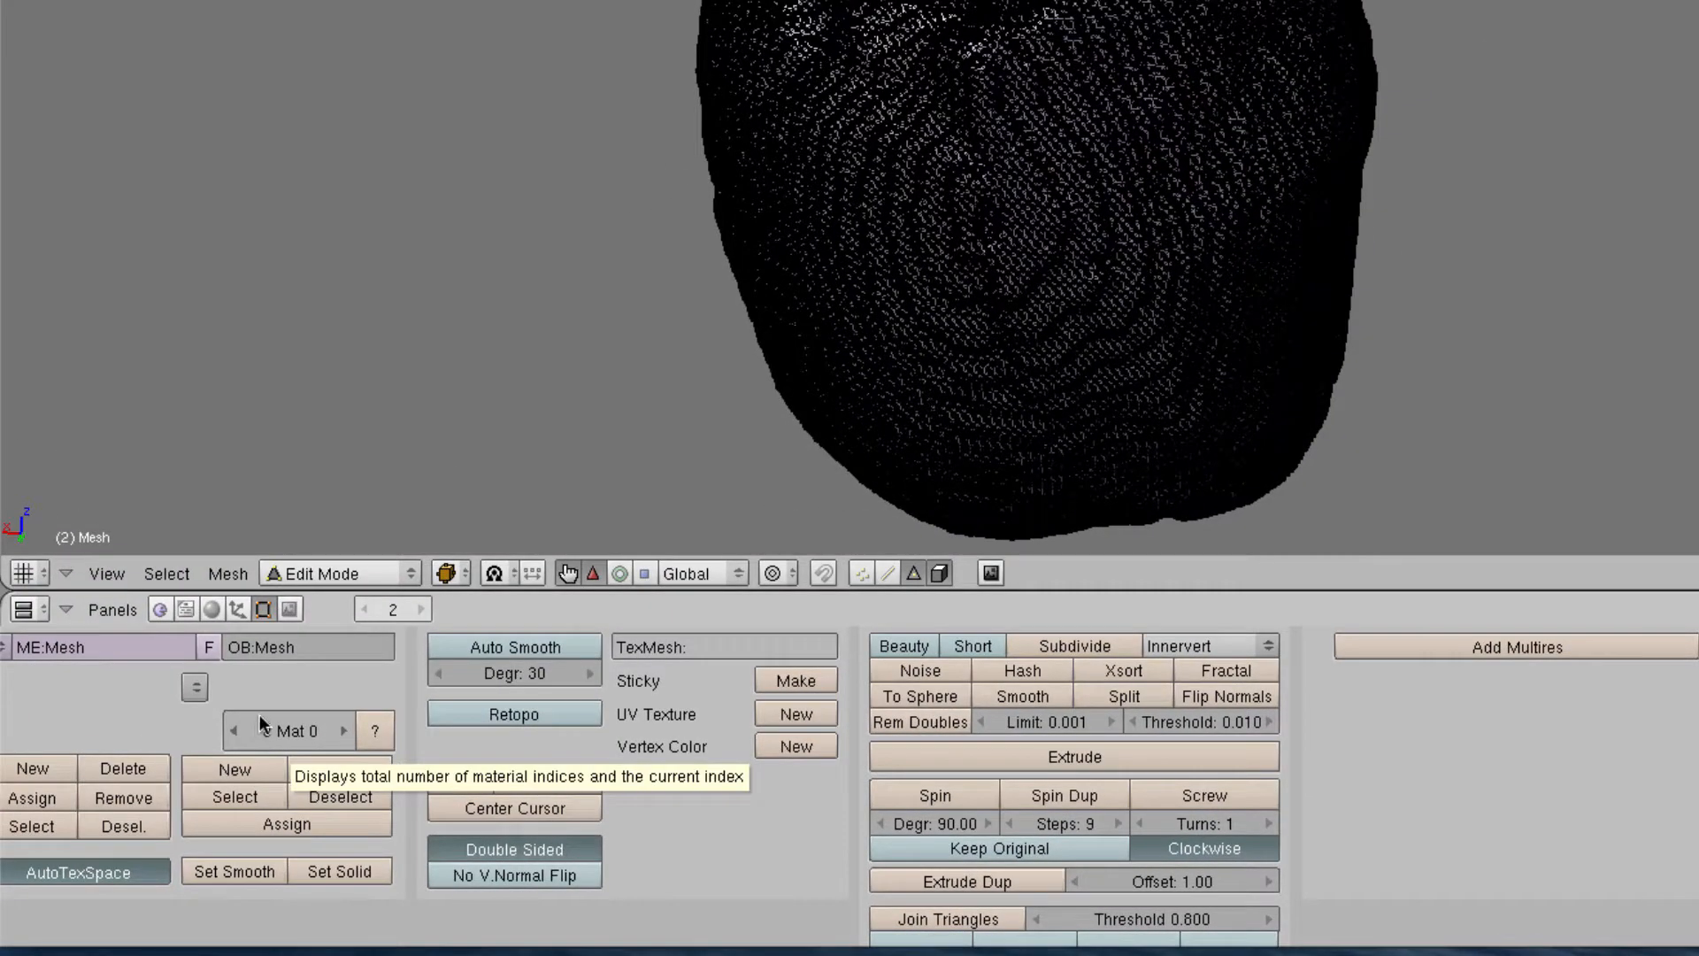
Add three new material slots to the heart mesh
left_click(265, 759)
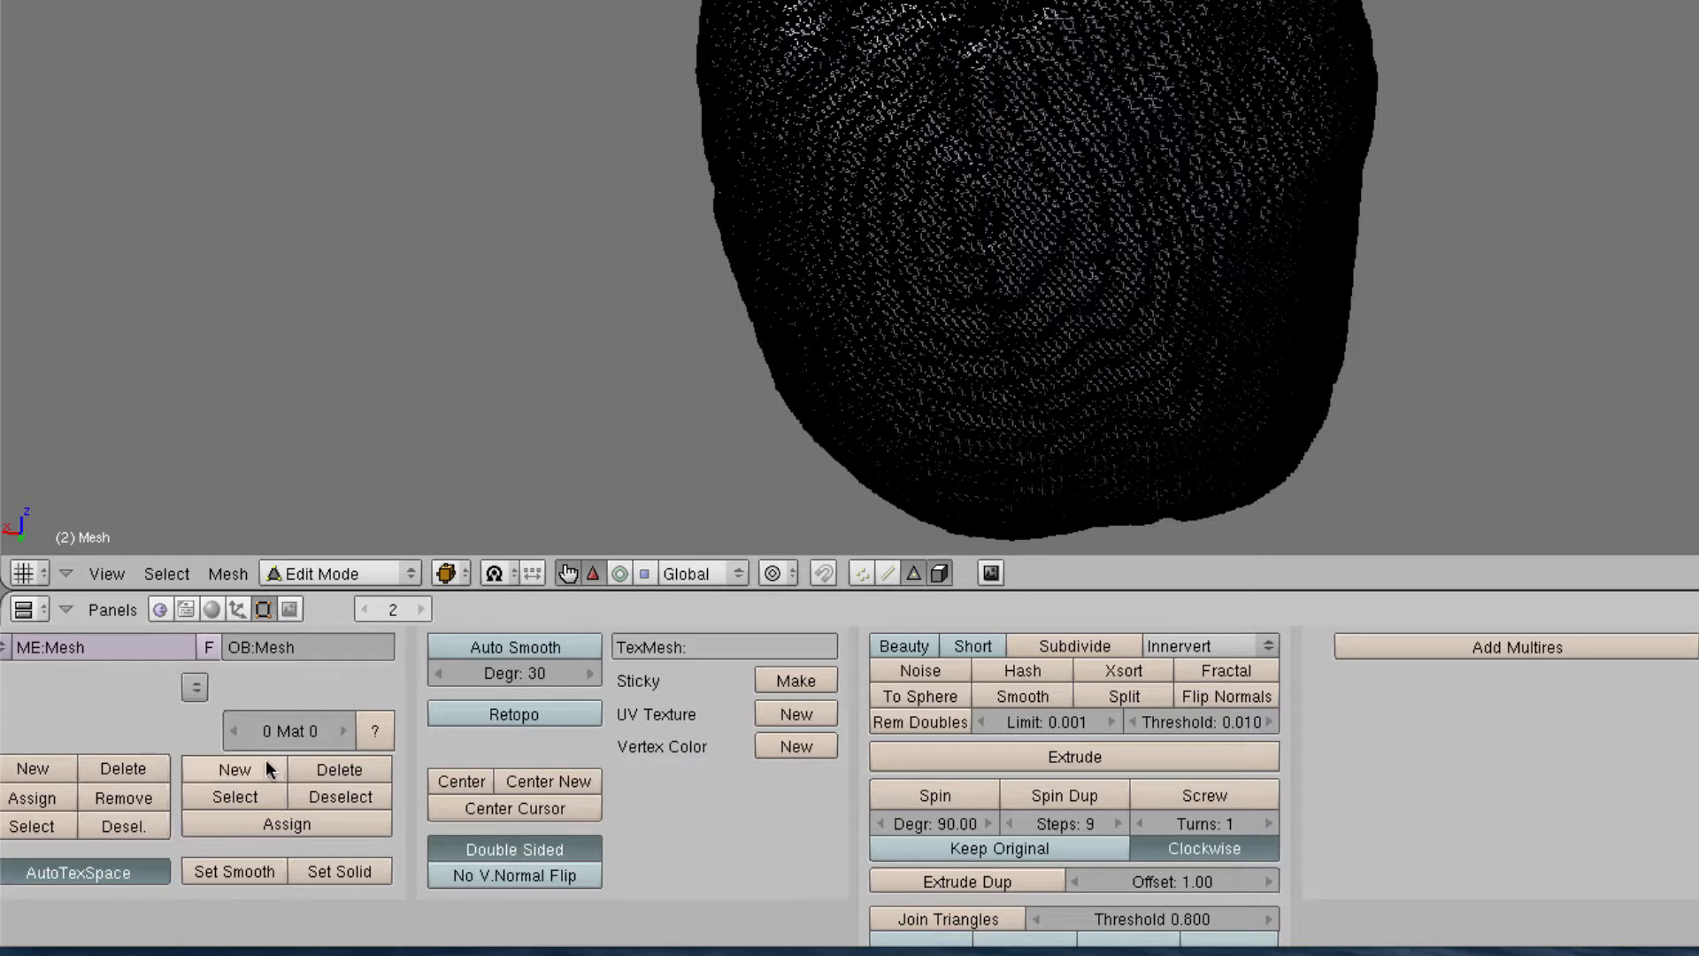
left_click(266, 760)
left_click(265, 759)
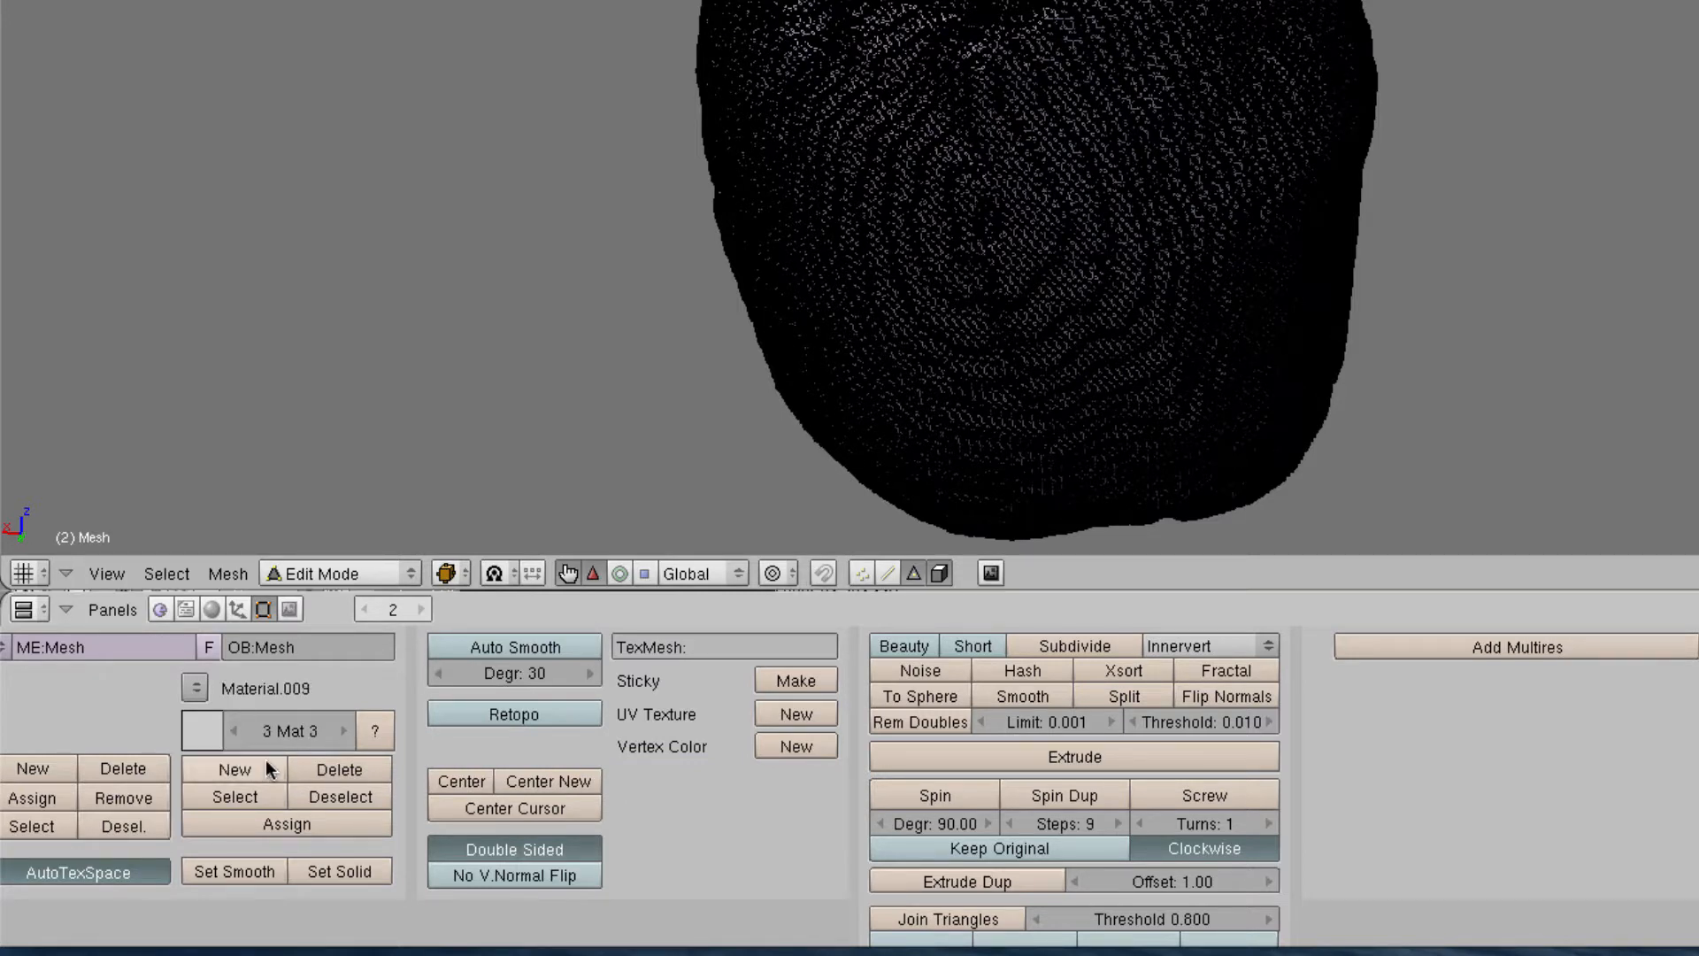
Add three more material slots to bring the heart mesh to six in total
left_click(266, 759)
left_click(265, 760)
left_click(266, 759)
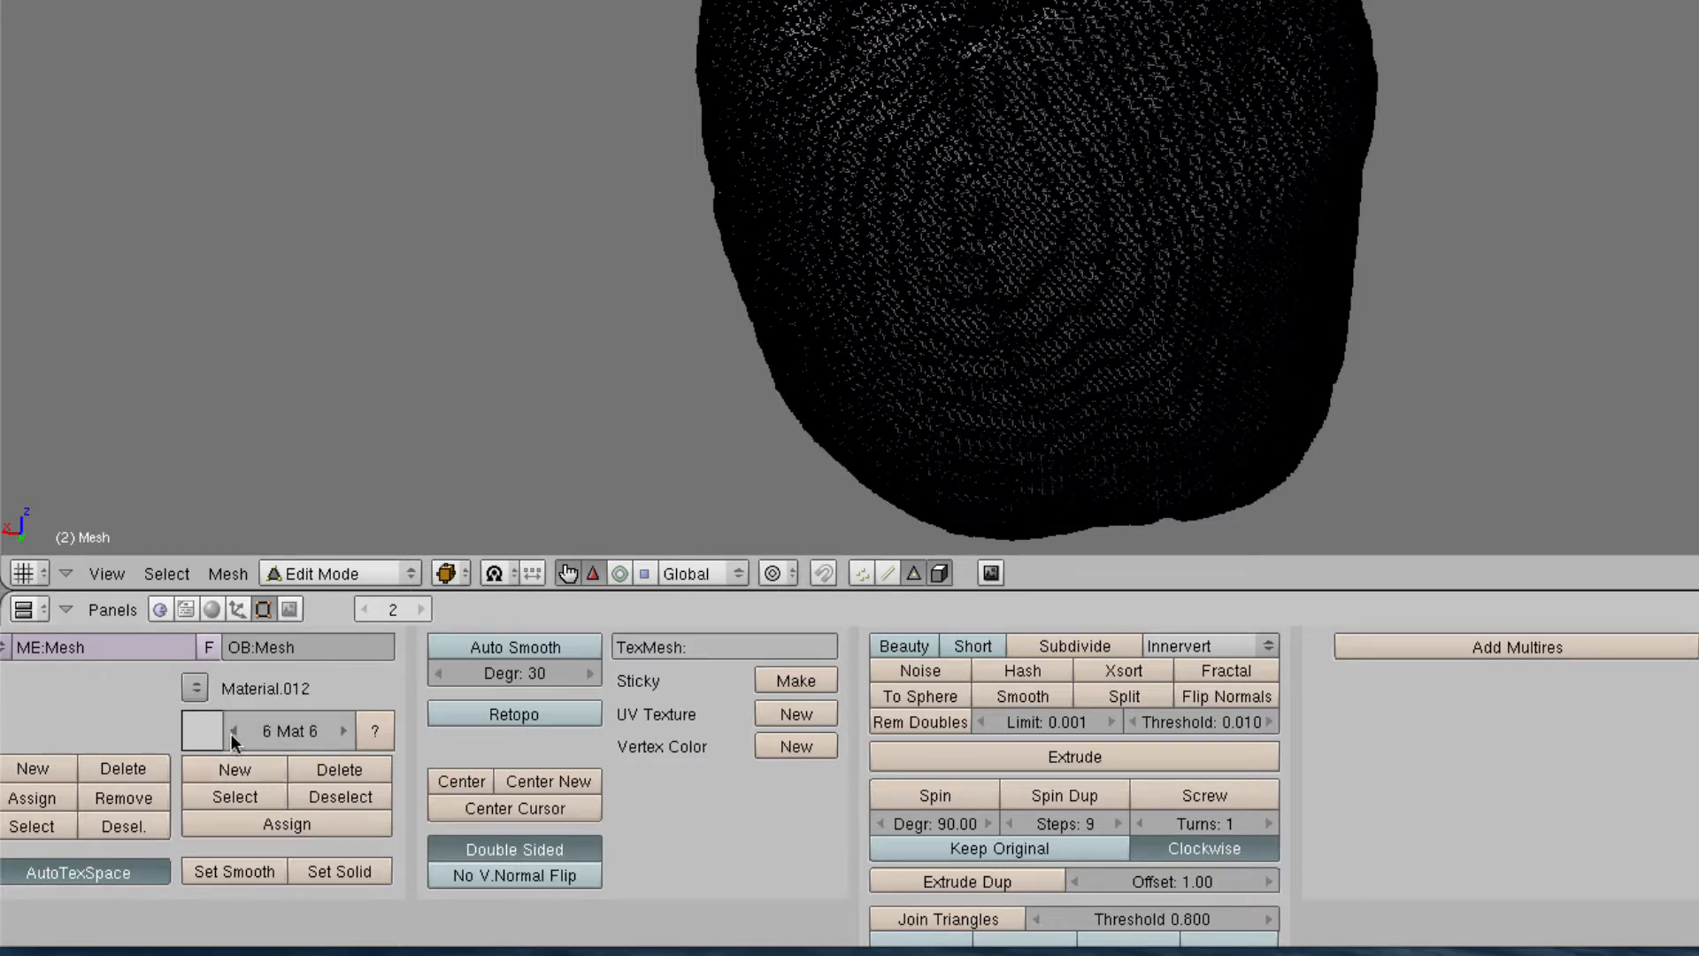
Go back to the heart mesh's material 2 and set its colour to bright red
left_click(231, 735)
left_click(231, 734)
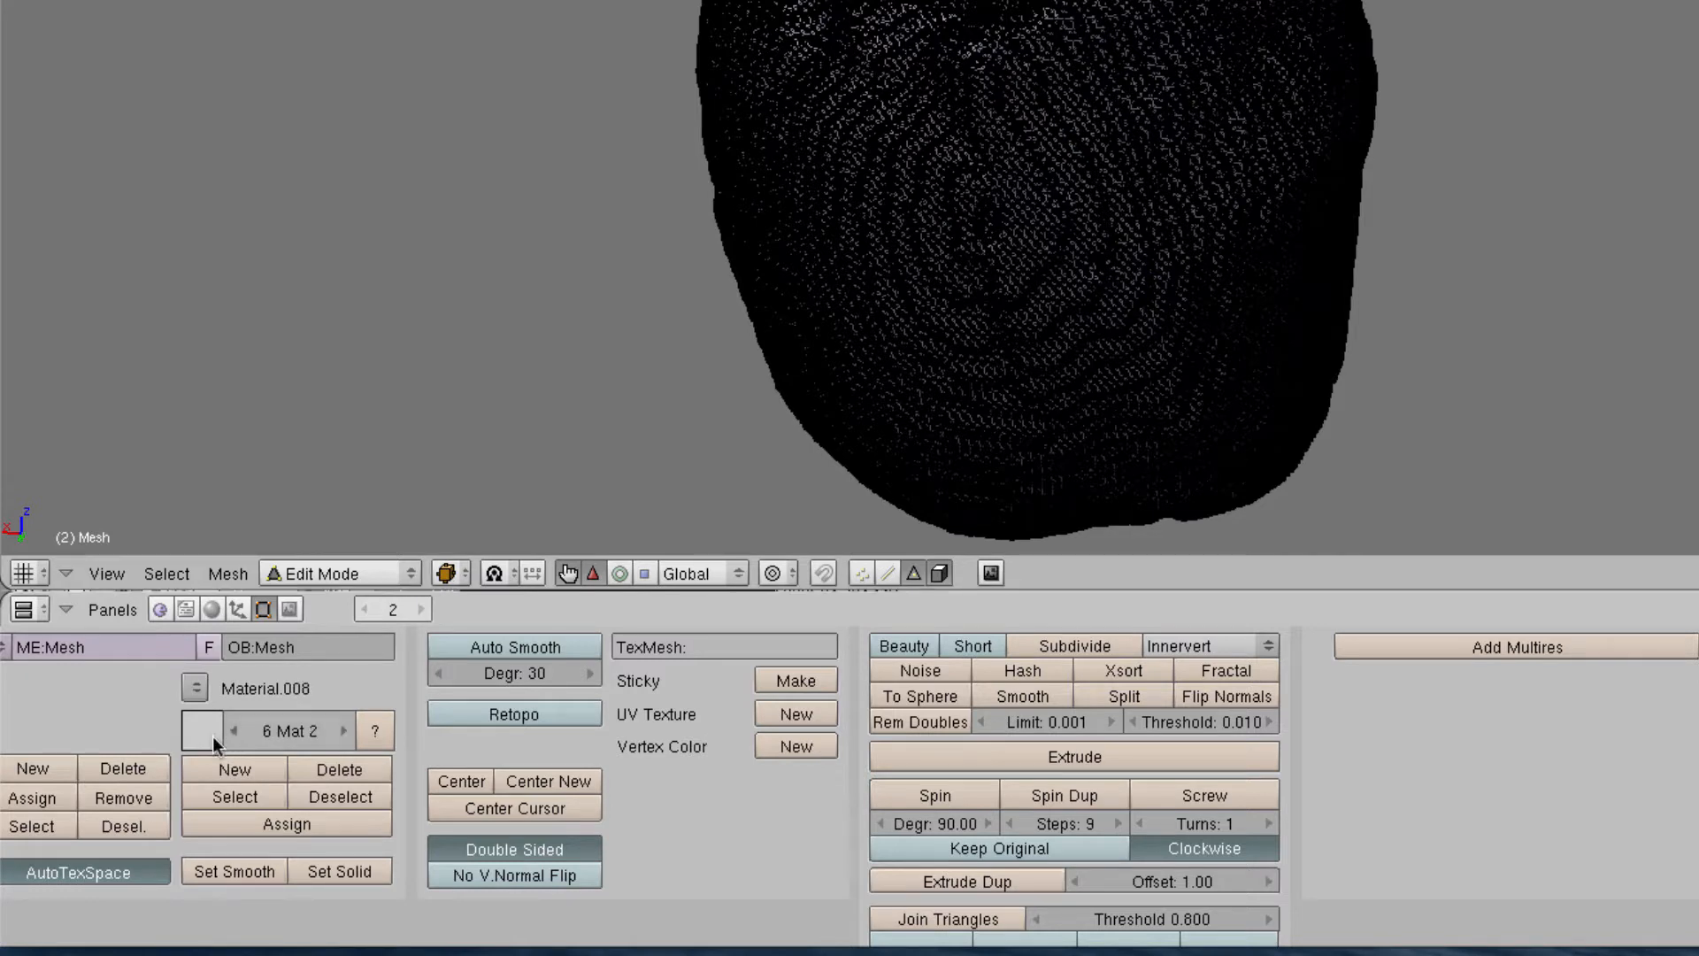
left_click(231, 737)
left_click(344, 733)
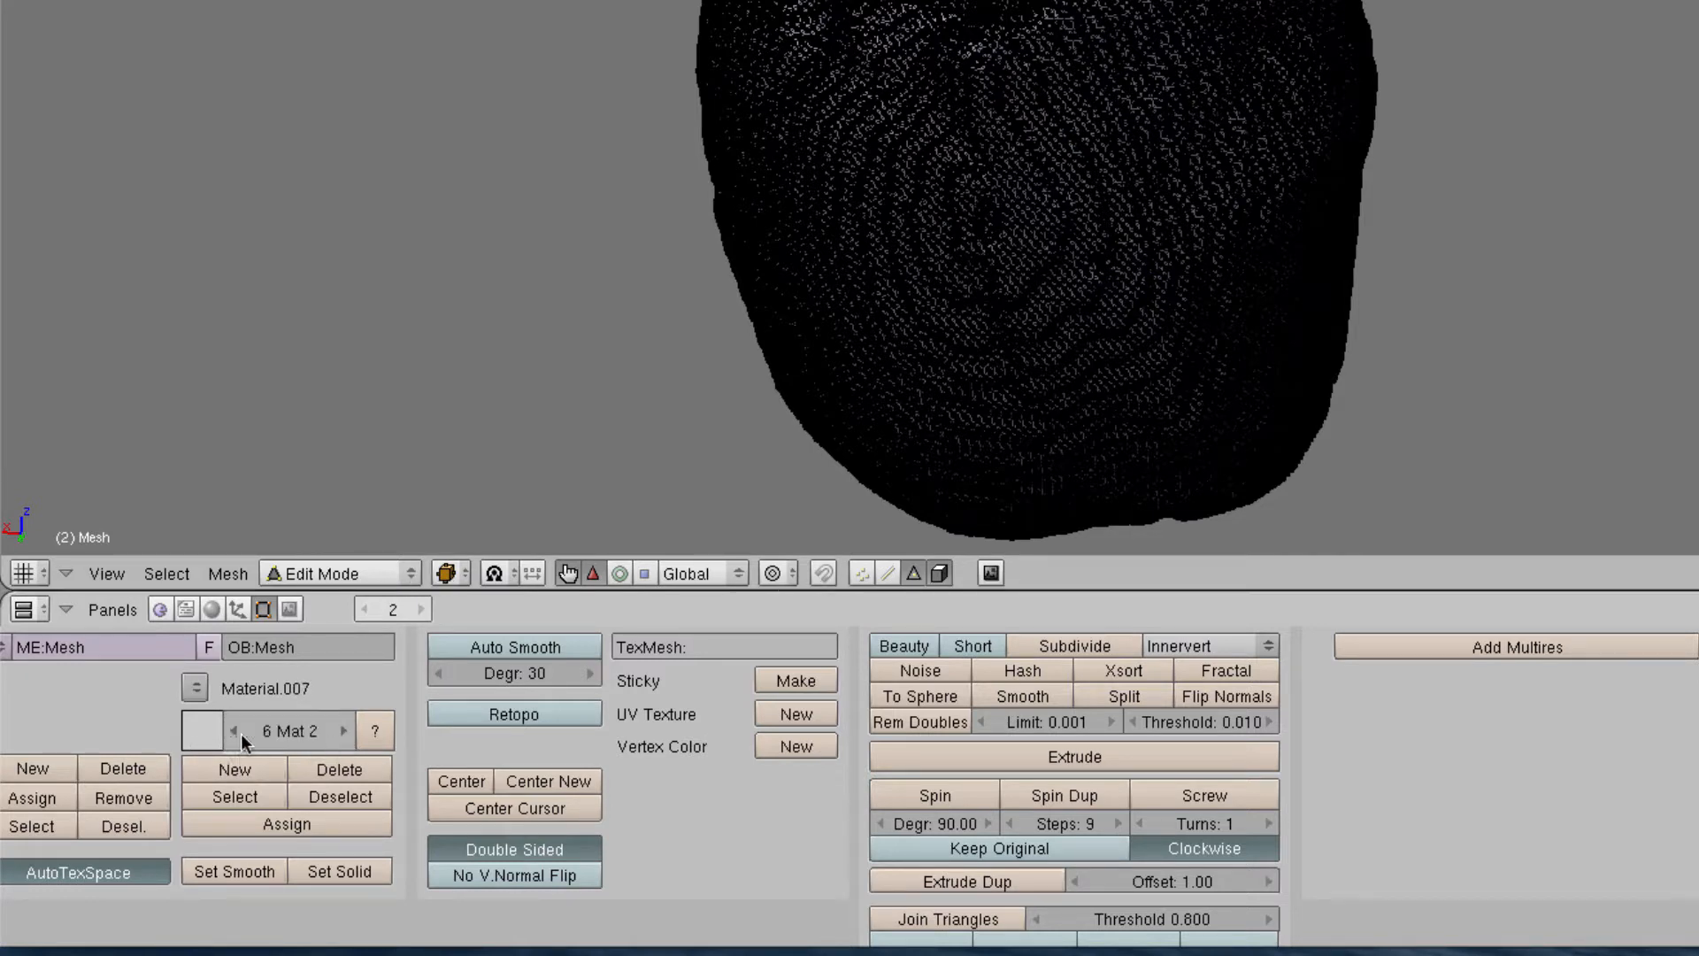
left_click(202, 736)
left_click(408, 478)
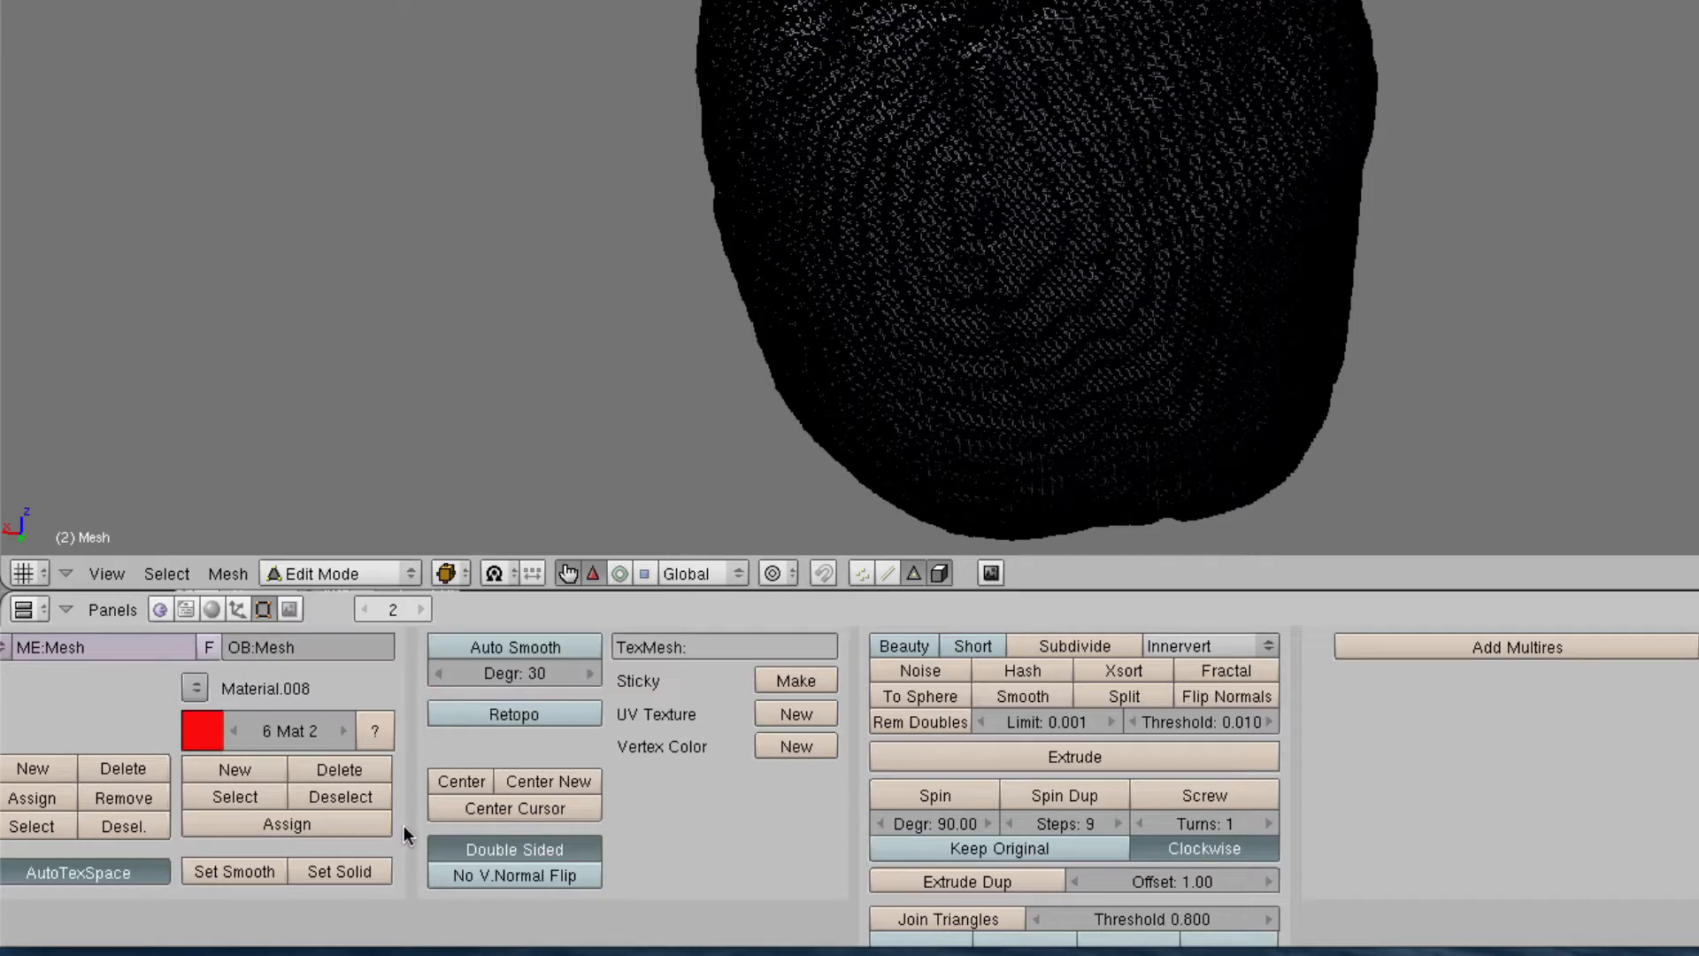
Set the colour of material 3 to dark green, hex 0F8335
left_click(344, 731)
left_click(201, 731)
left_click(263, 695)
left_click(247, 455)
left_click(311, 455)
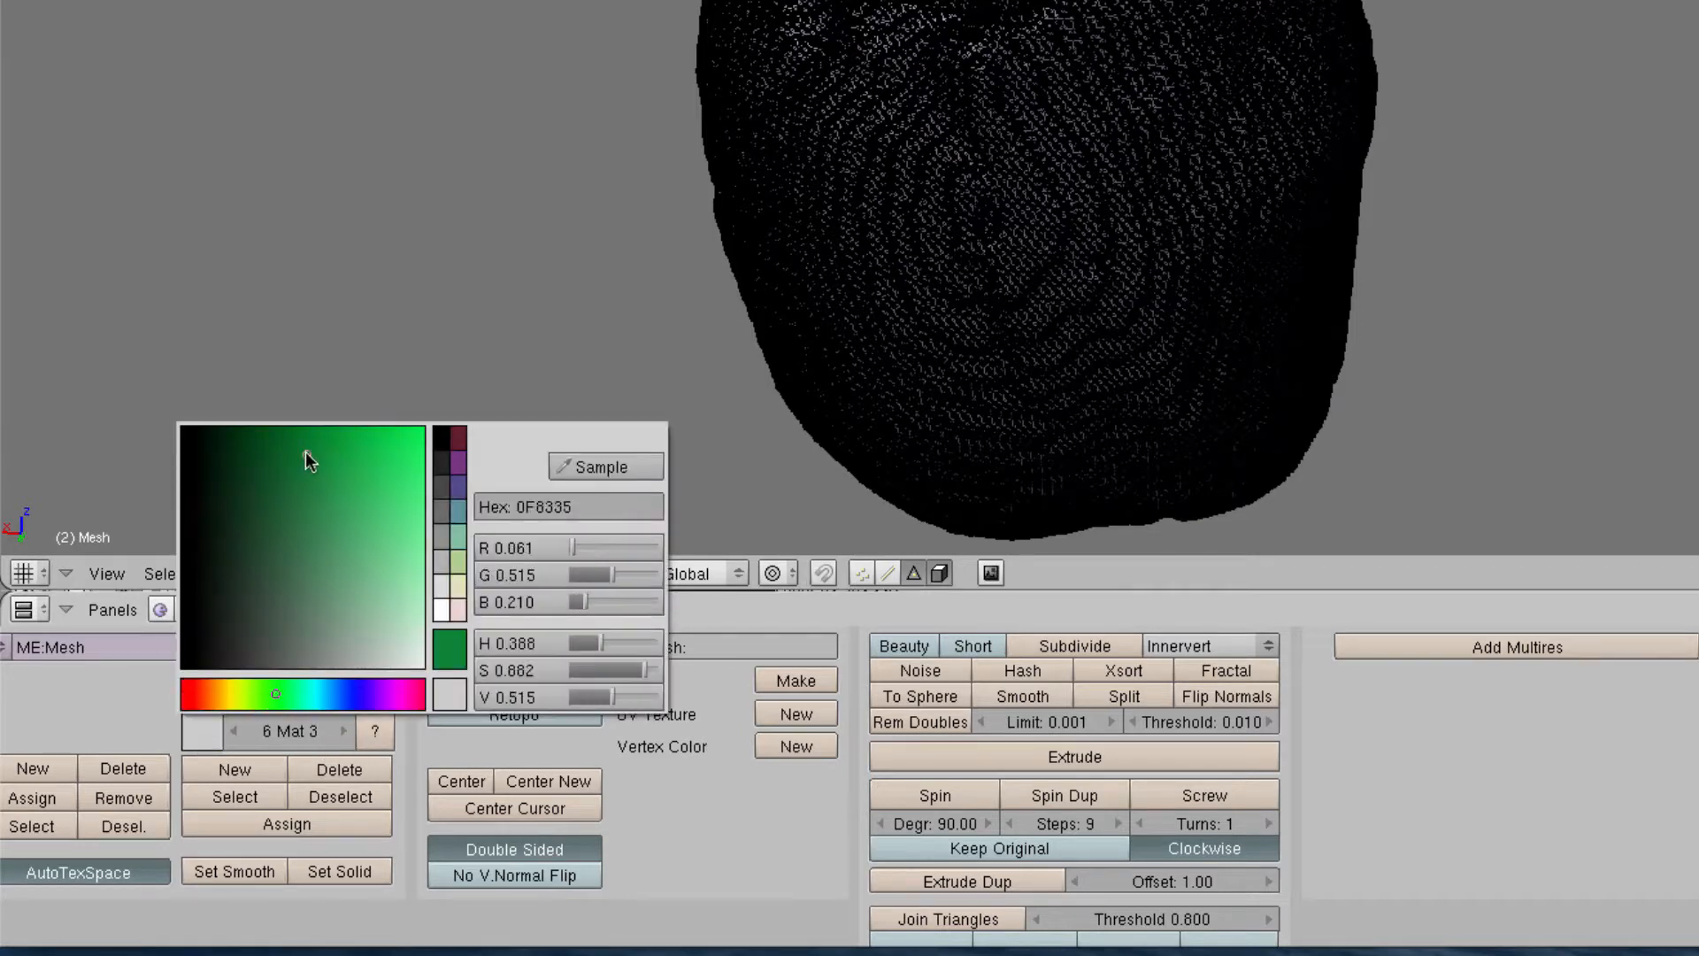
Colour material 4 bright yellow-green and material 5 bright blue
left_click(344, 731)
left_click(201, 736)
left_click(228, 695)
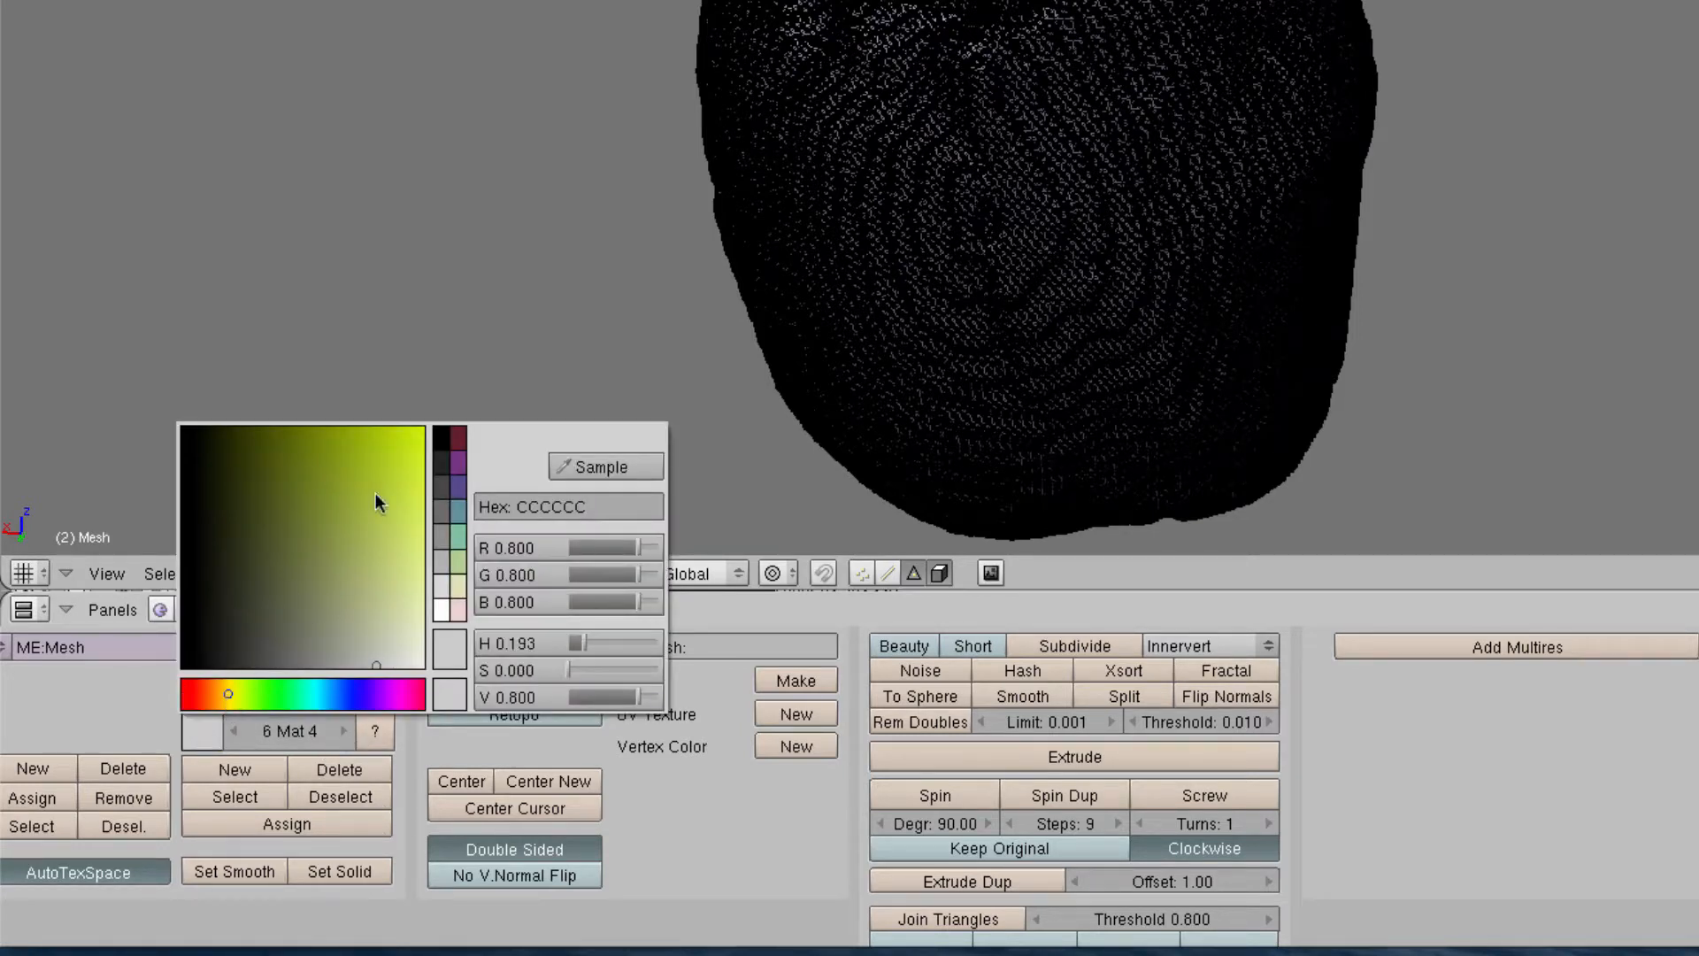
left_click(412, 433)
left_click(344, 731)
left_click(207, 734)
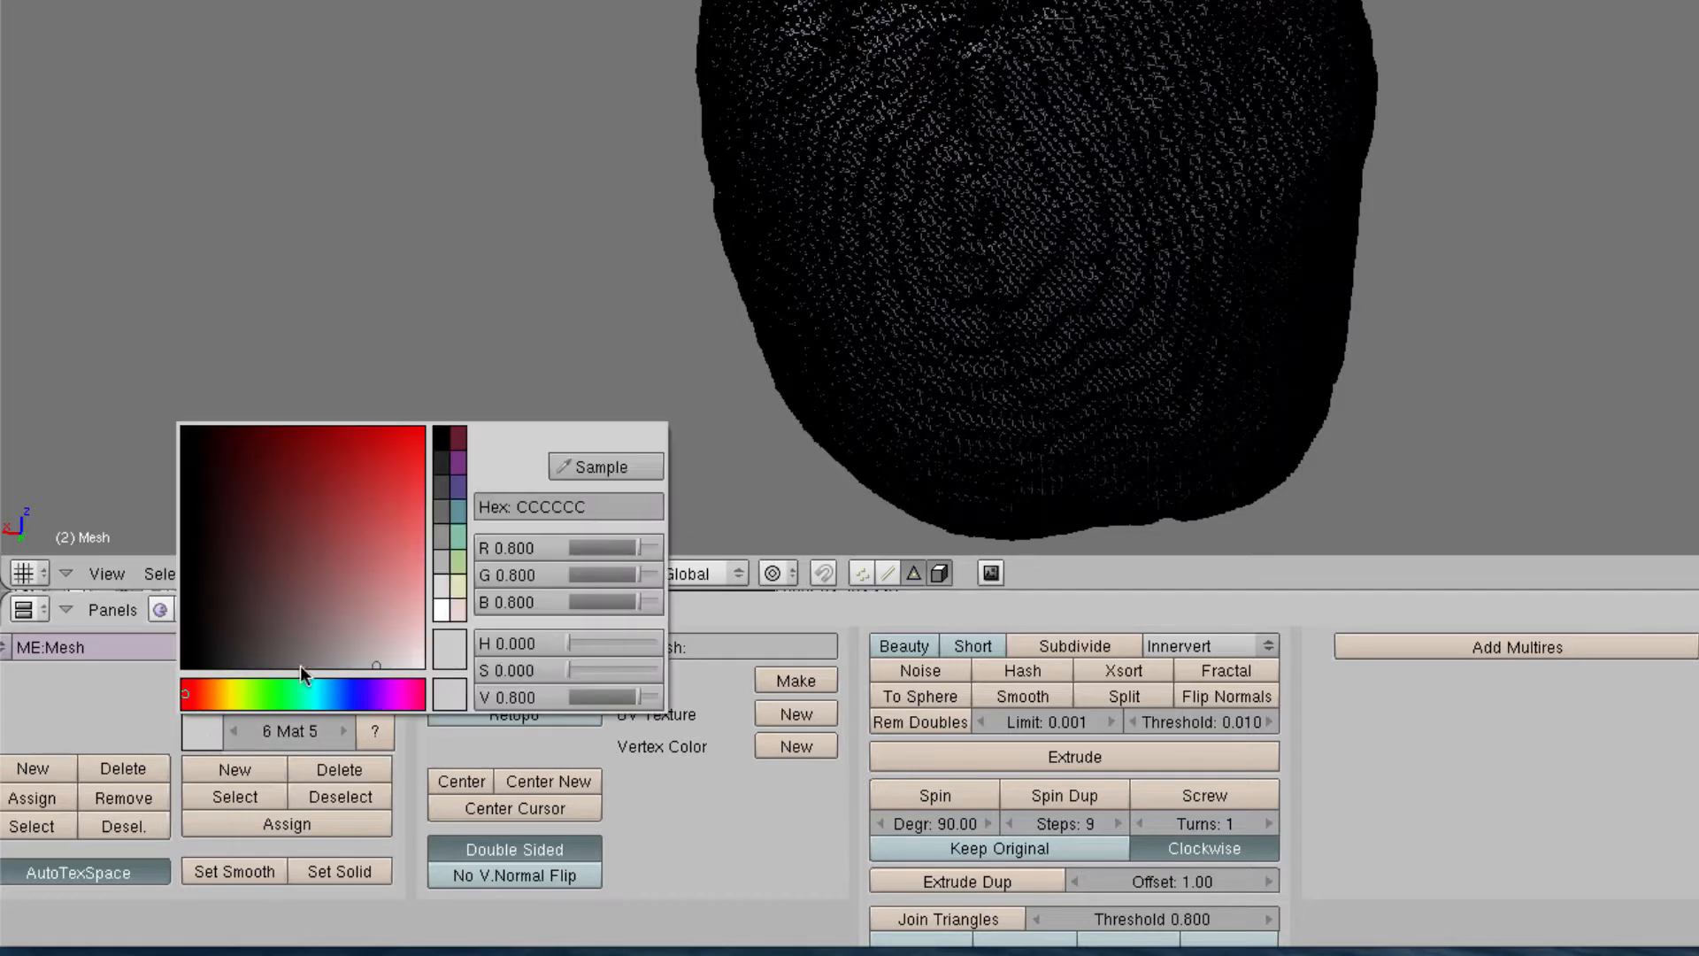
left_click(349, 695)
left_click(412, 433)
Set the colour of material 6 to a bright light blue
left_click(344, 731)
left_click(207, 735)
left_click(323, 696)
left_click(396, 443)
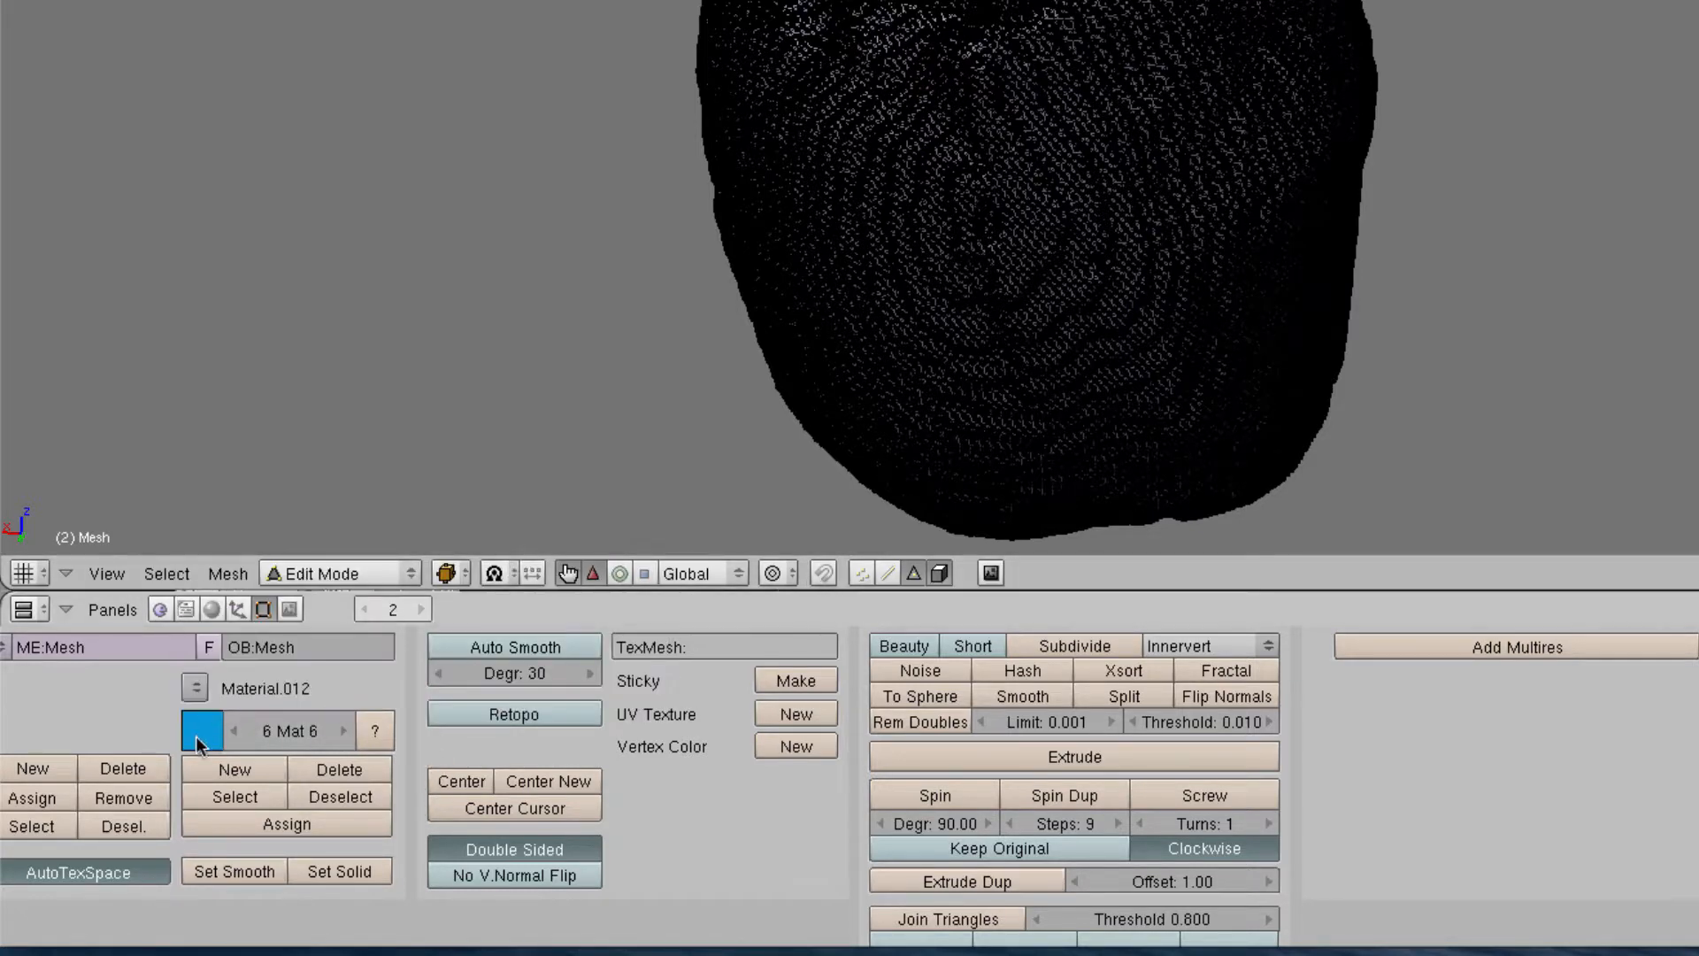
left_click(202, 735)
left_click(450, 650)
left_click(450, 651)
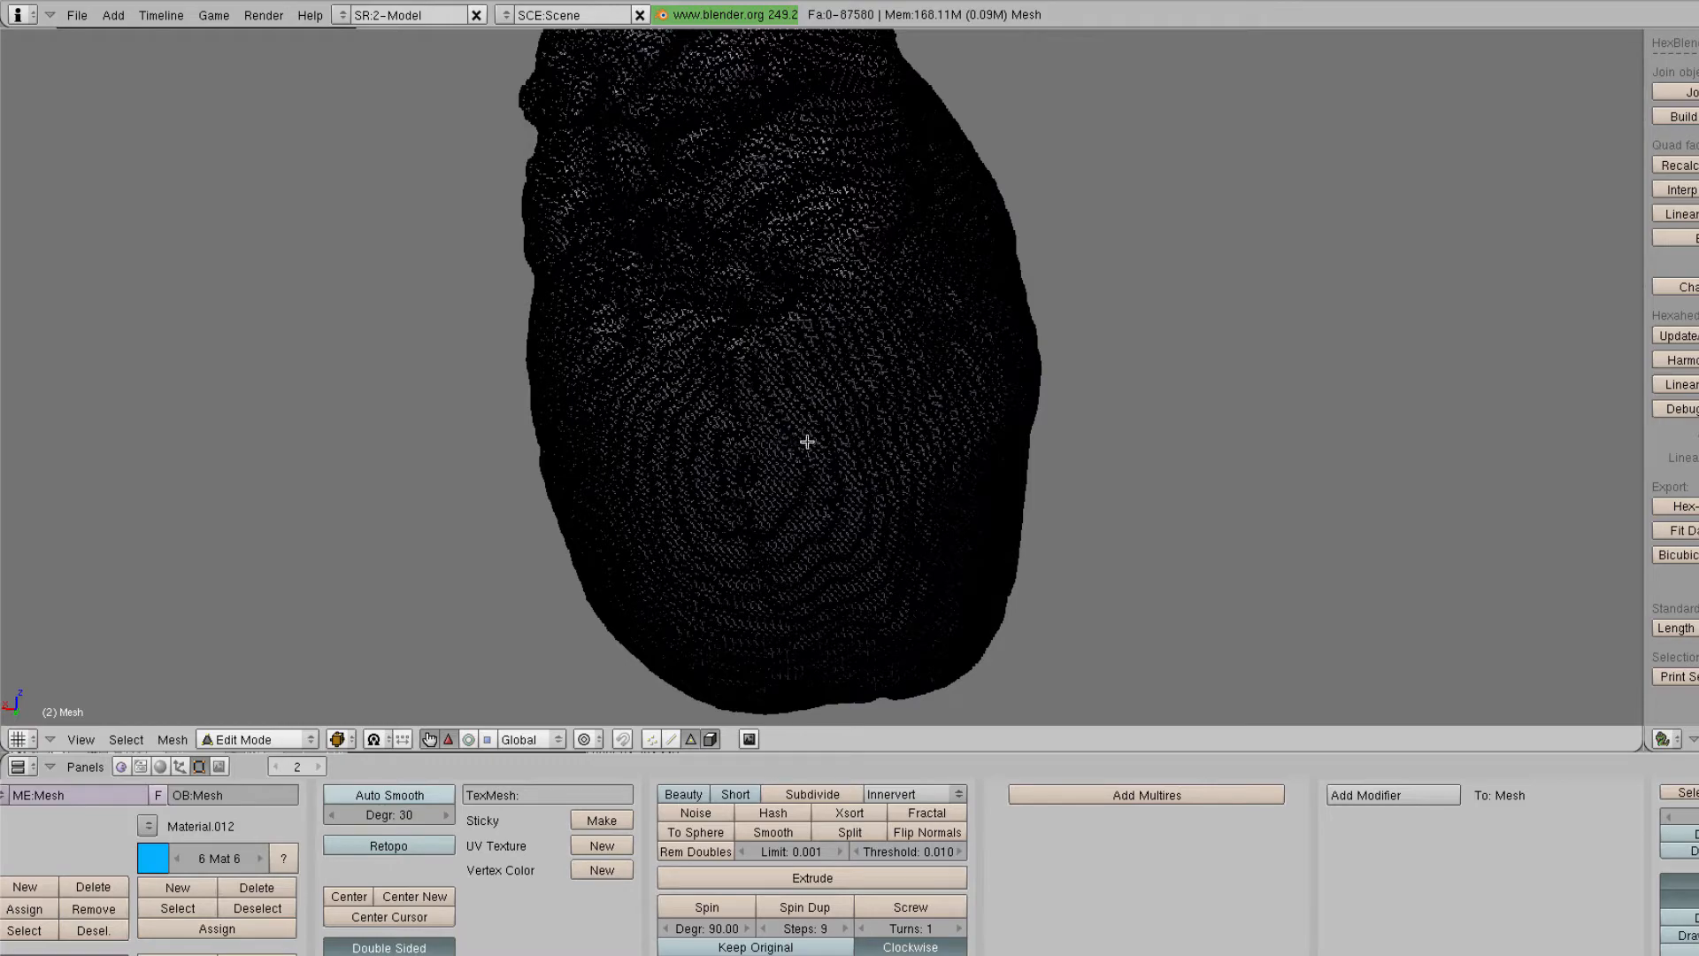
Lasso the visible outer-wall faces below the heart's base and assign them to the red material 2
middle_click_drag(795, 443, 746, 402)
scroll(732, 353, "up", 4)
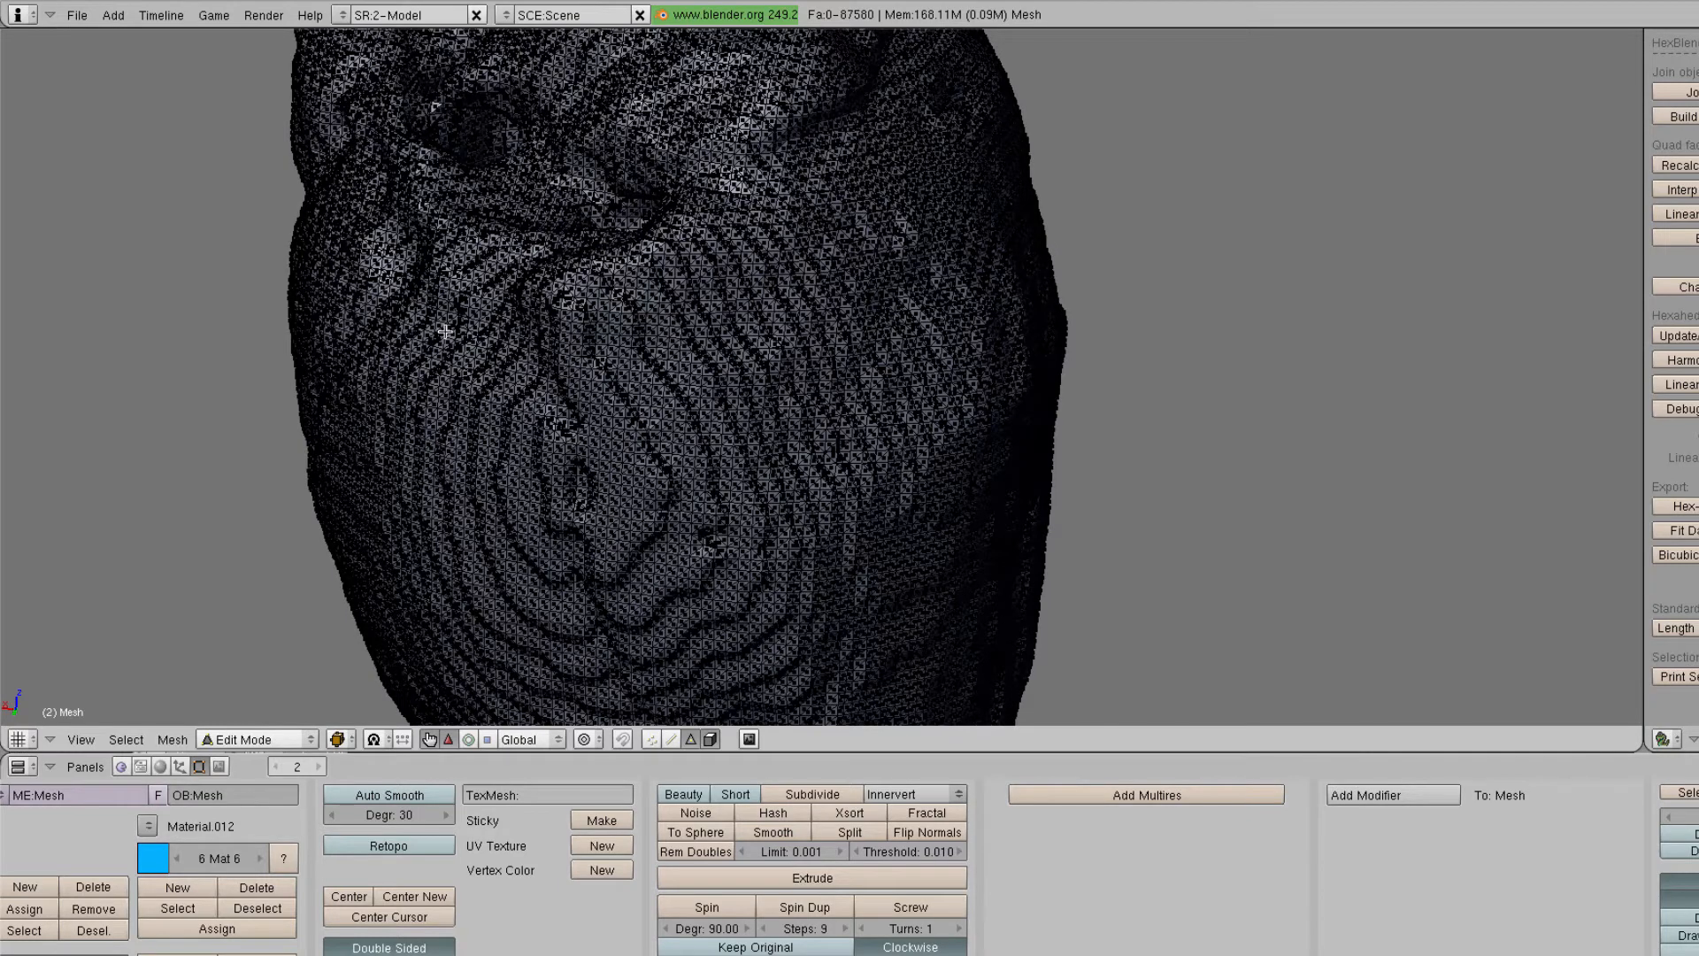
key("Tab")
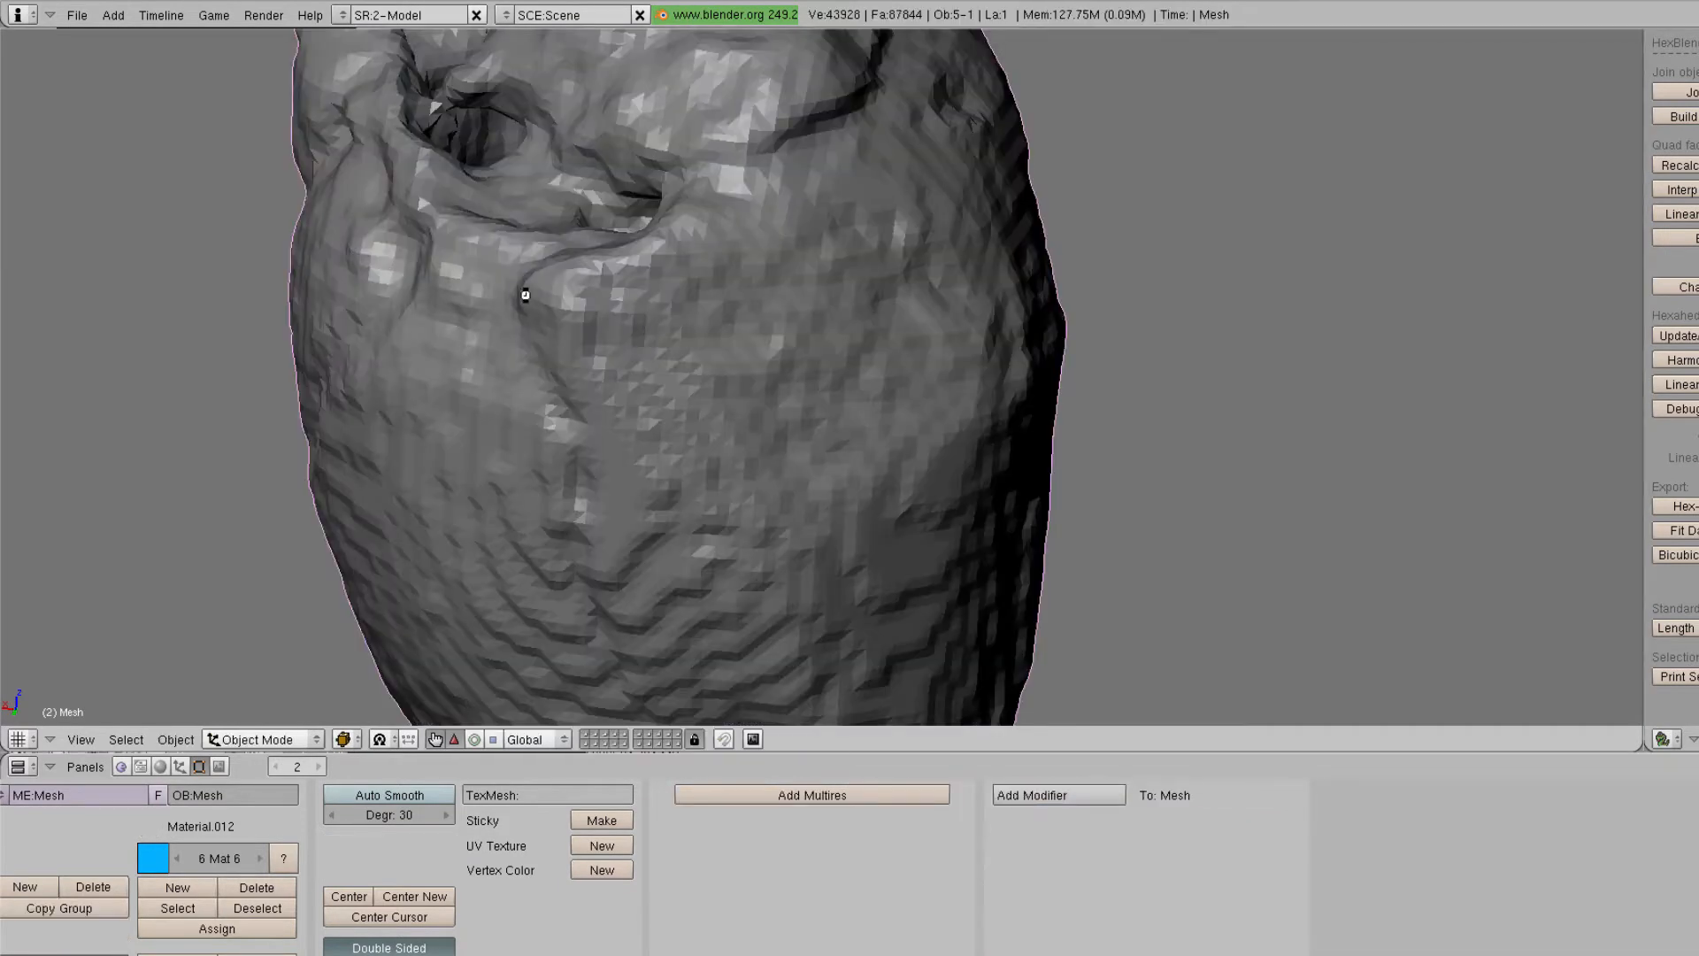
key("Tab")
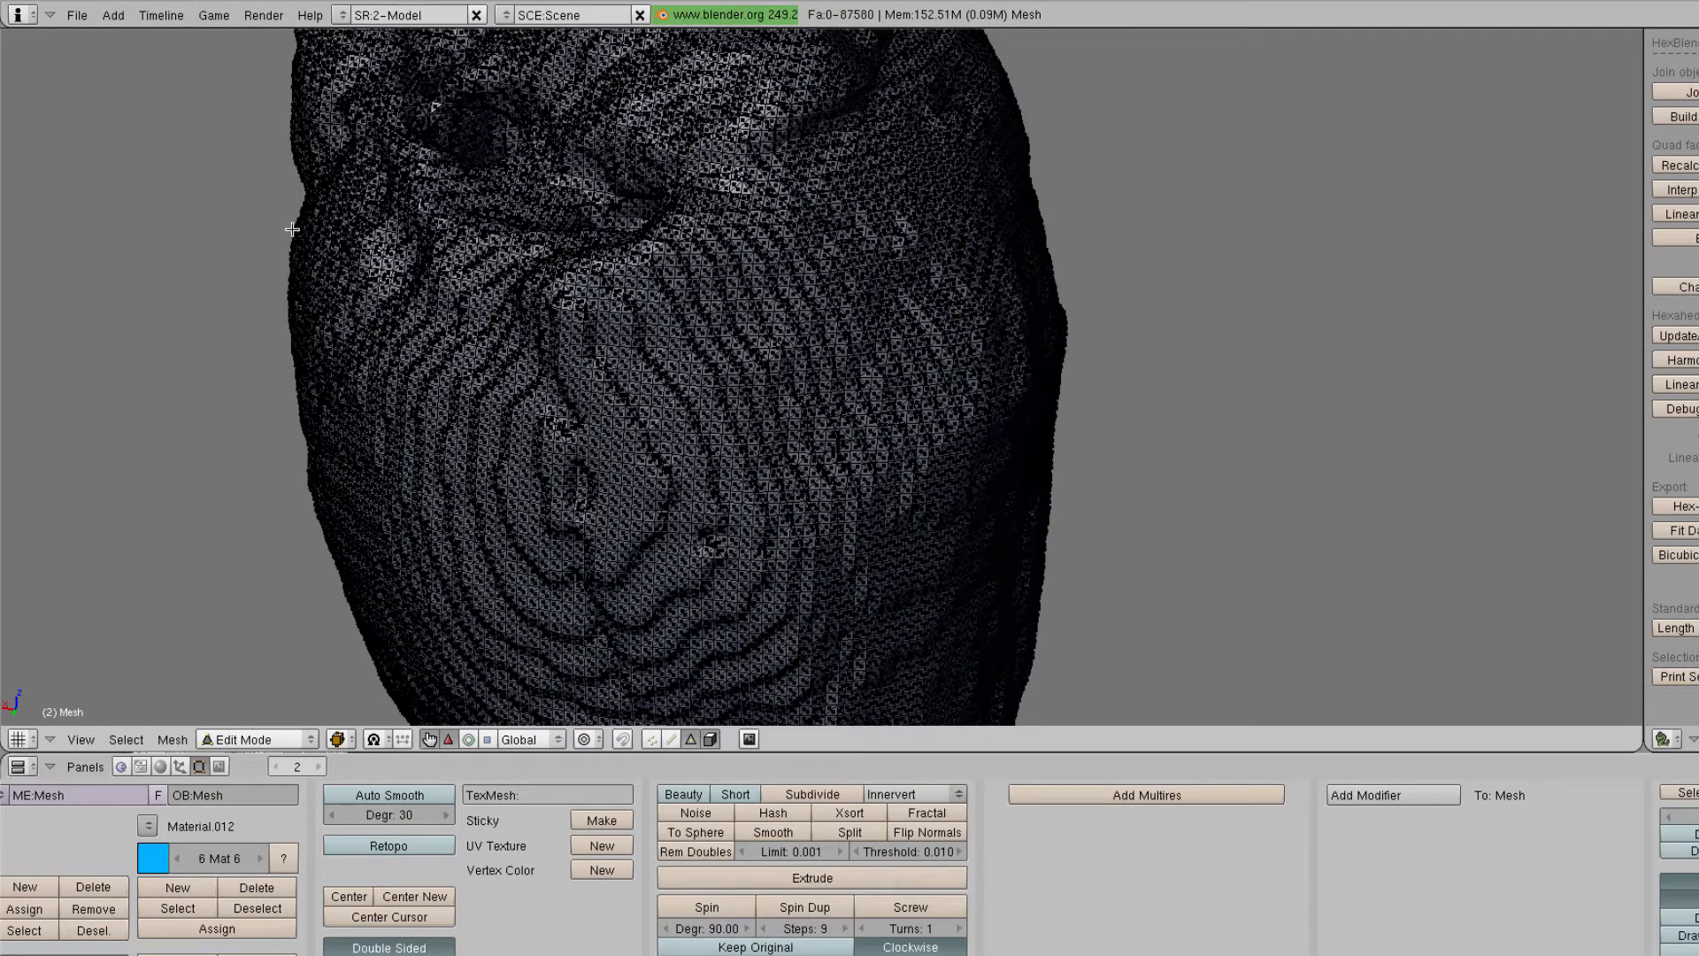
middle_click_drag(292, 224, 338, 223)
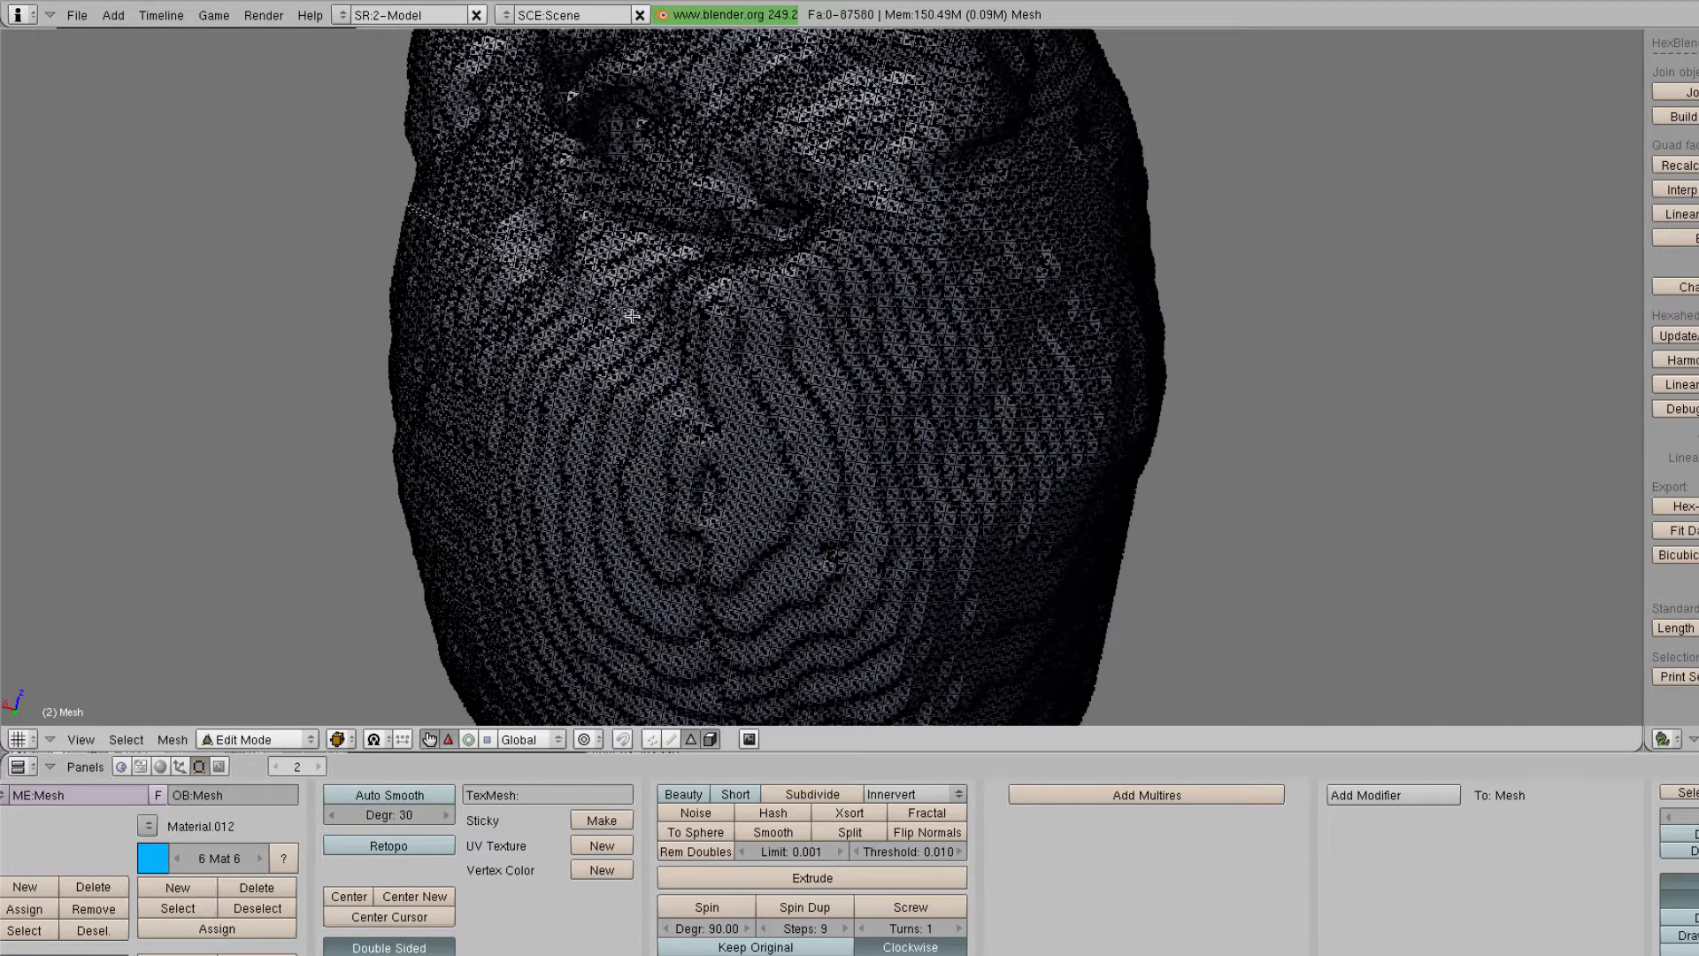
mouse_move(632, 315)
left_mouse_down()
mouse_move(749, 329)
mouse_move(1185, 239)
left_mouse_up()
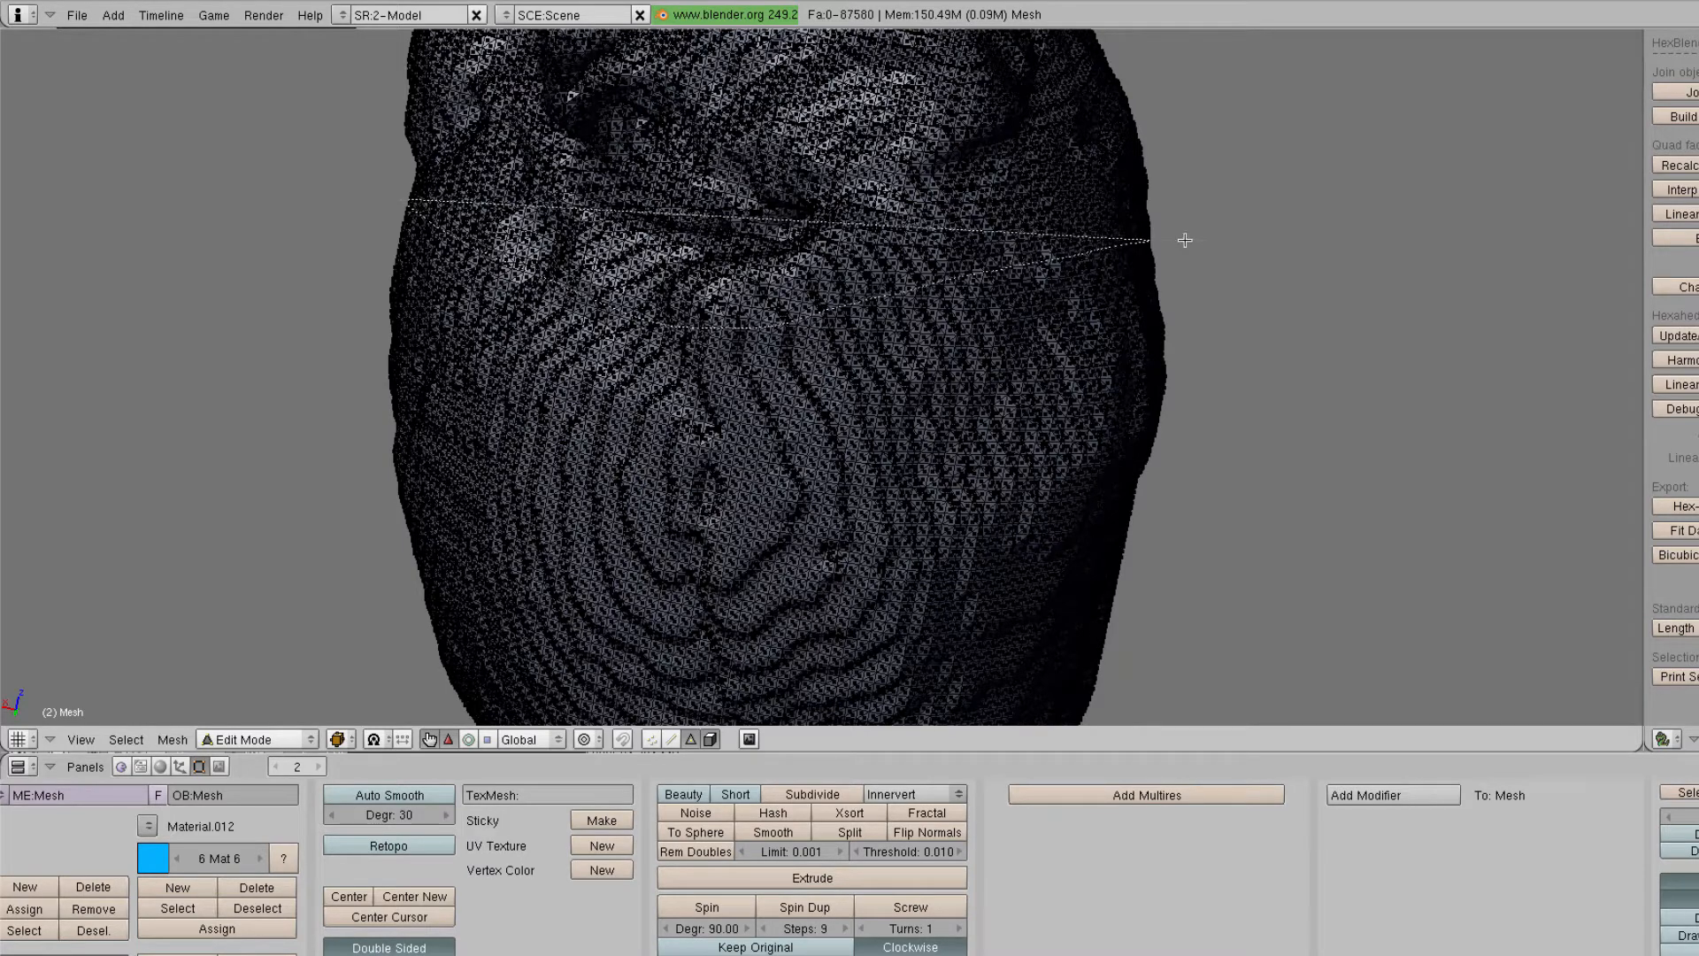
left_click_drag(5, 427, 4, 424)
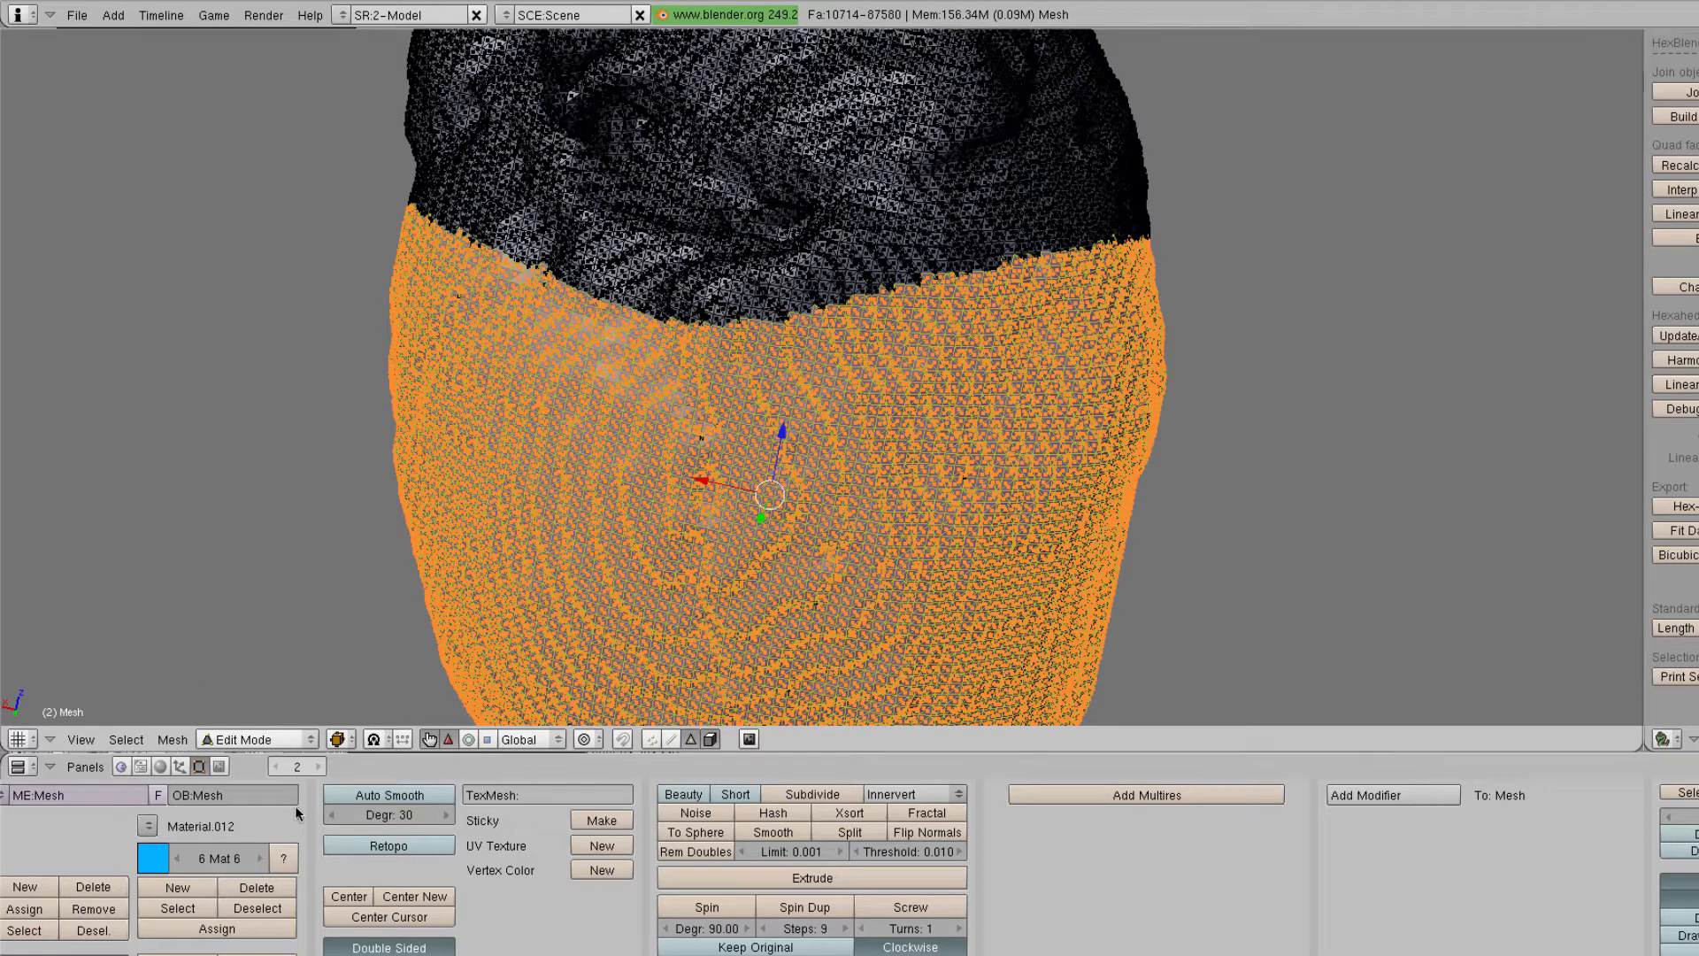
left_click(217, 928)
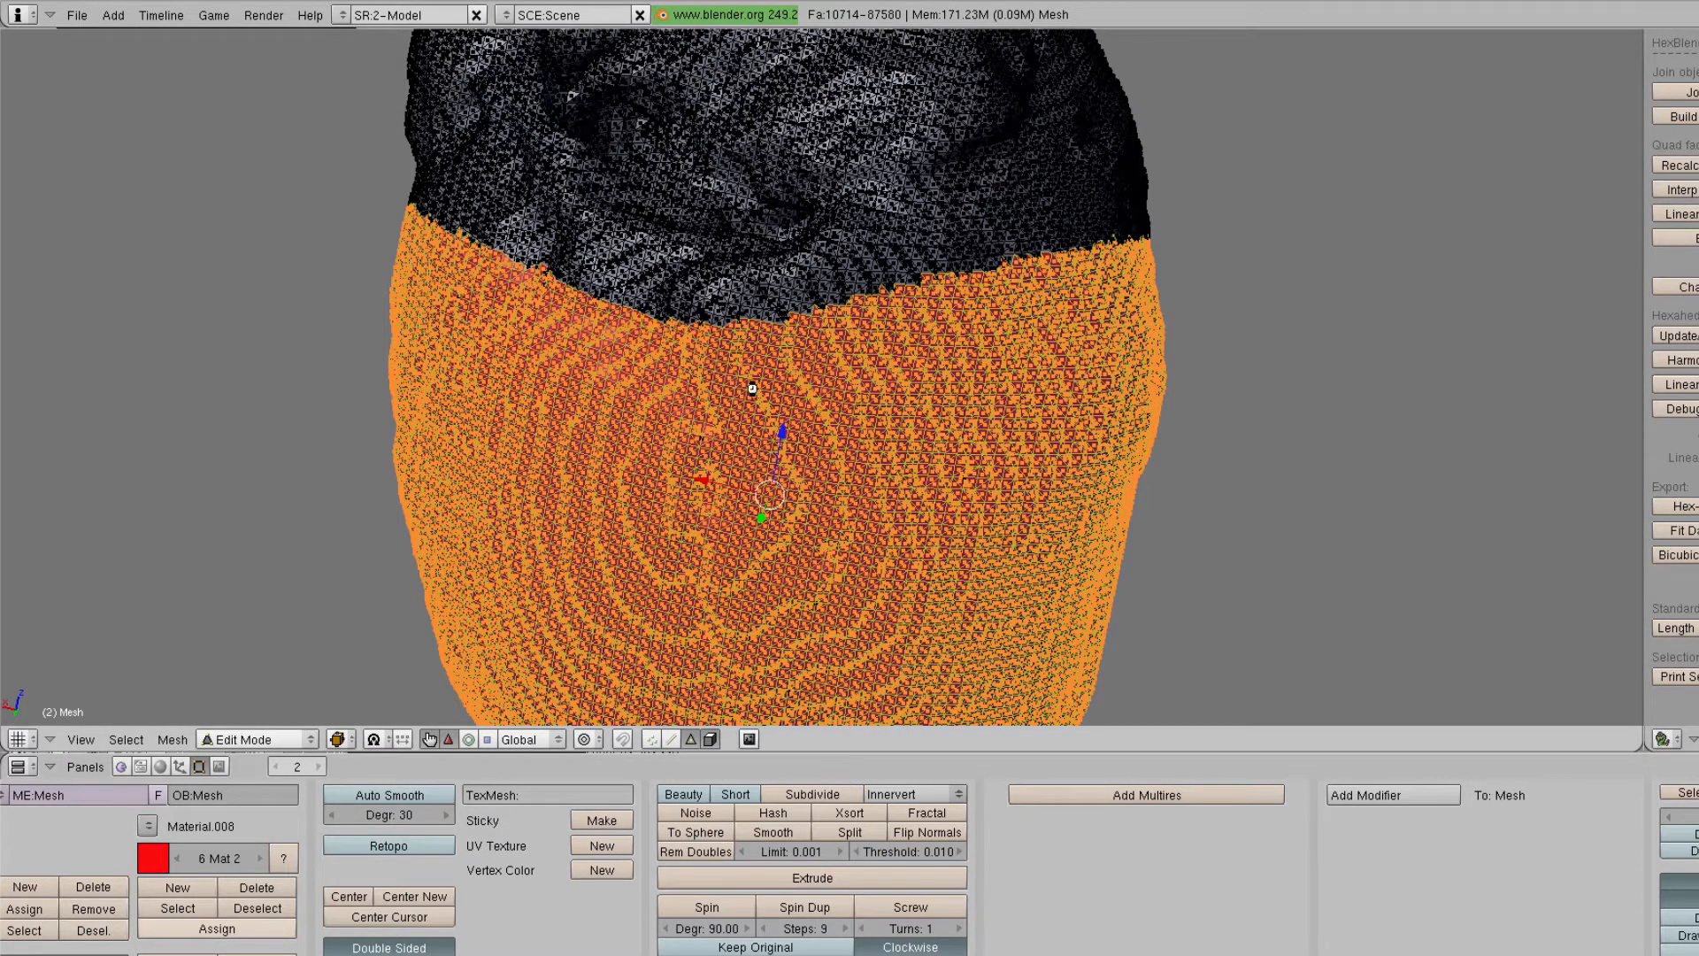
key("Tab")
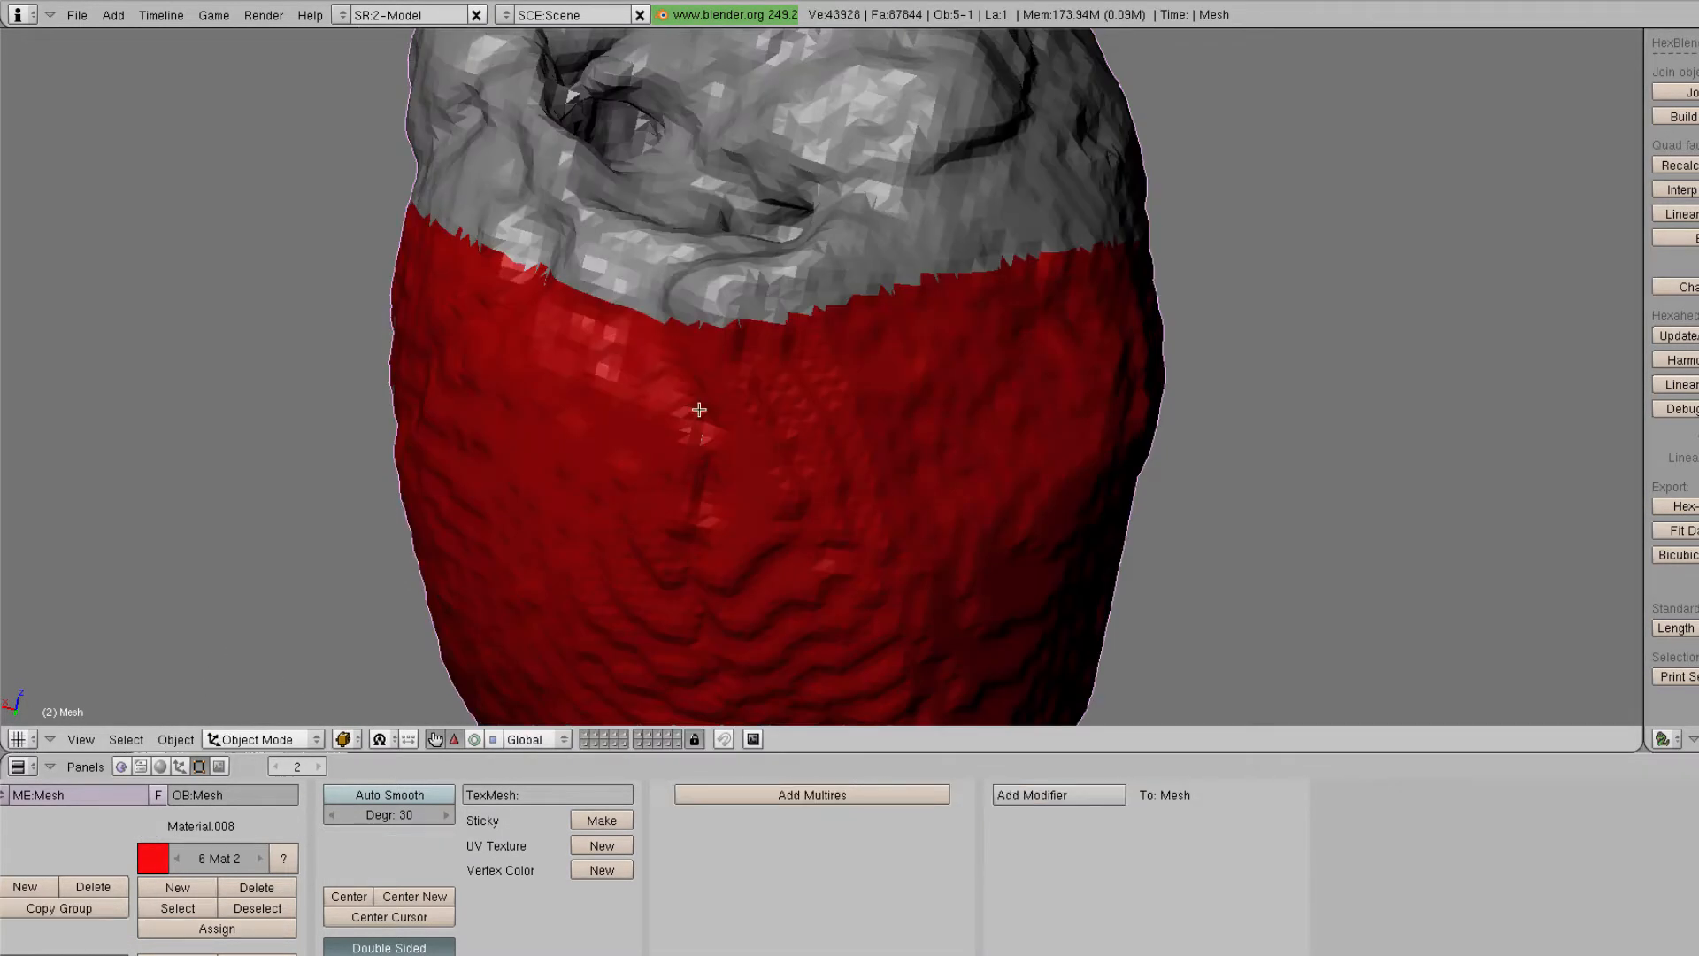
key("Tab")
Extend the face selection around the remaining sides of the outer wall, assign it to material 2 and check the colouring in Object Mode
middle_click_drag(1009, 404, 888, 122)
scroll(797, 566, "up", 4)
key("Left")
scroll(898, 611, "down", 5)
key("Right")
key("Left")
scroll(1022, 589, "up", 4)
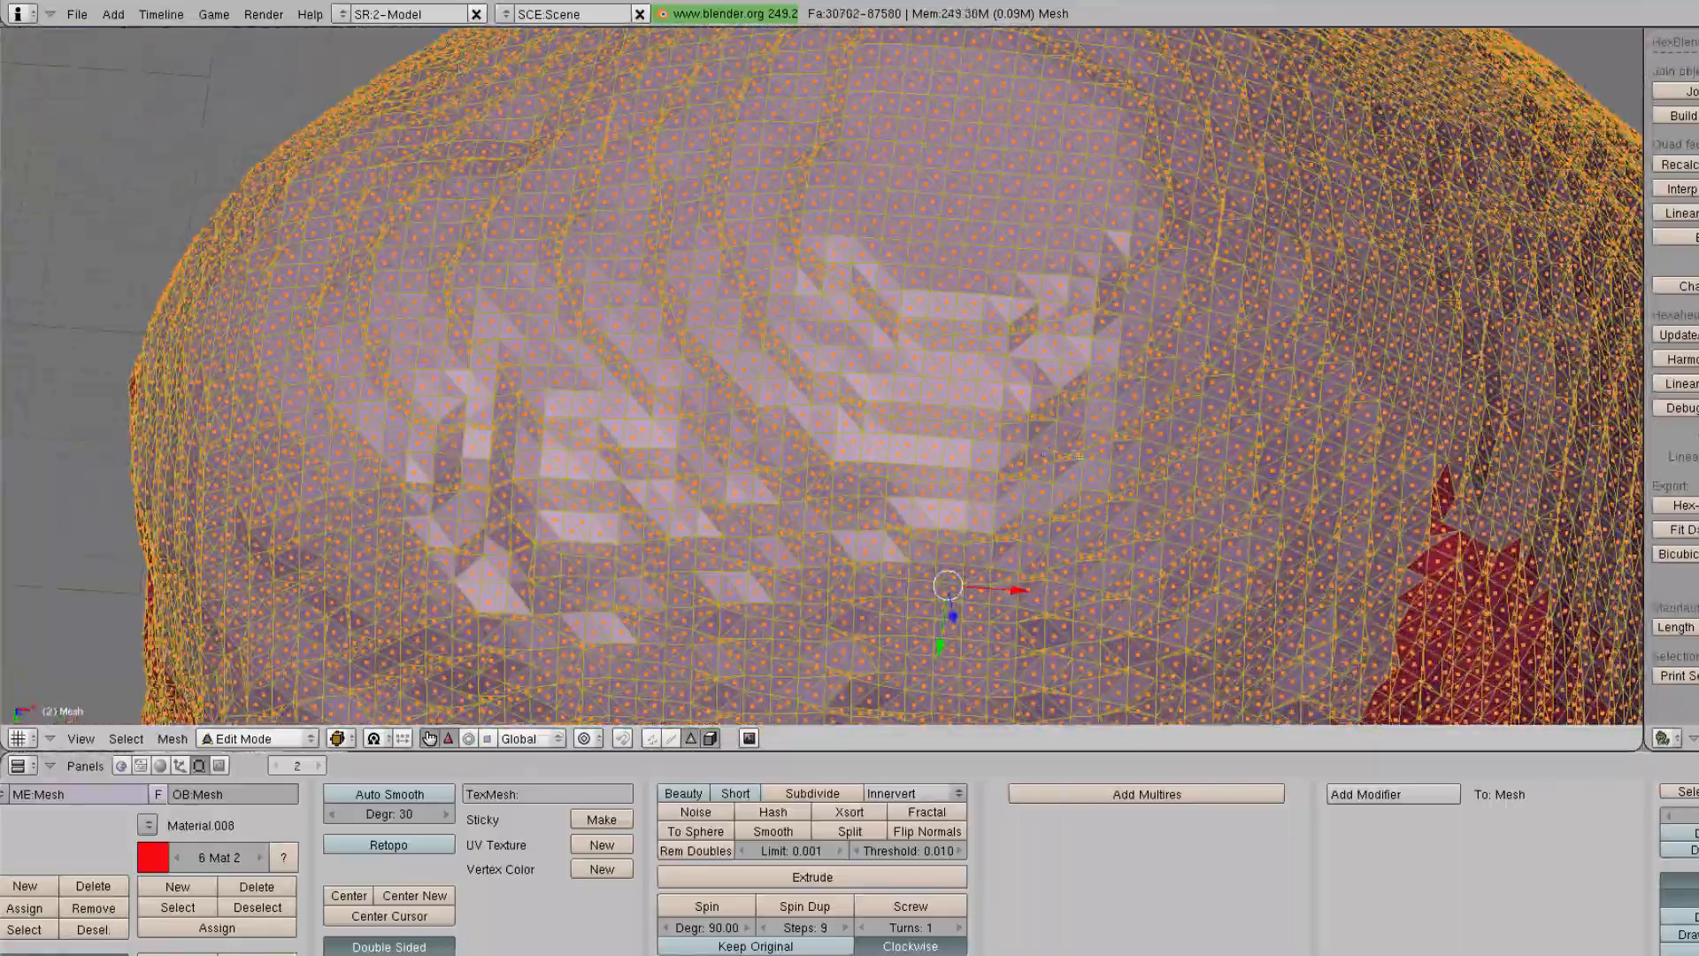
middle_click_drag(1022, 589, 786, 296)
scroll(787, 297, "down", 6)
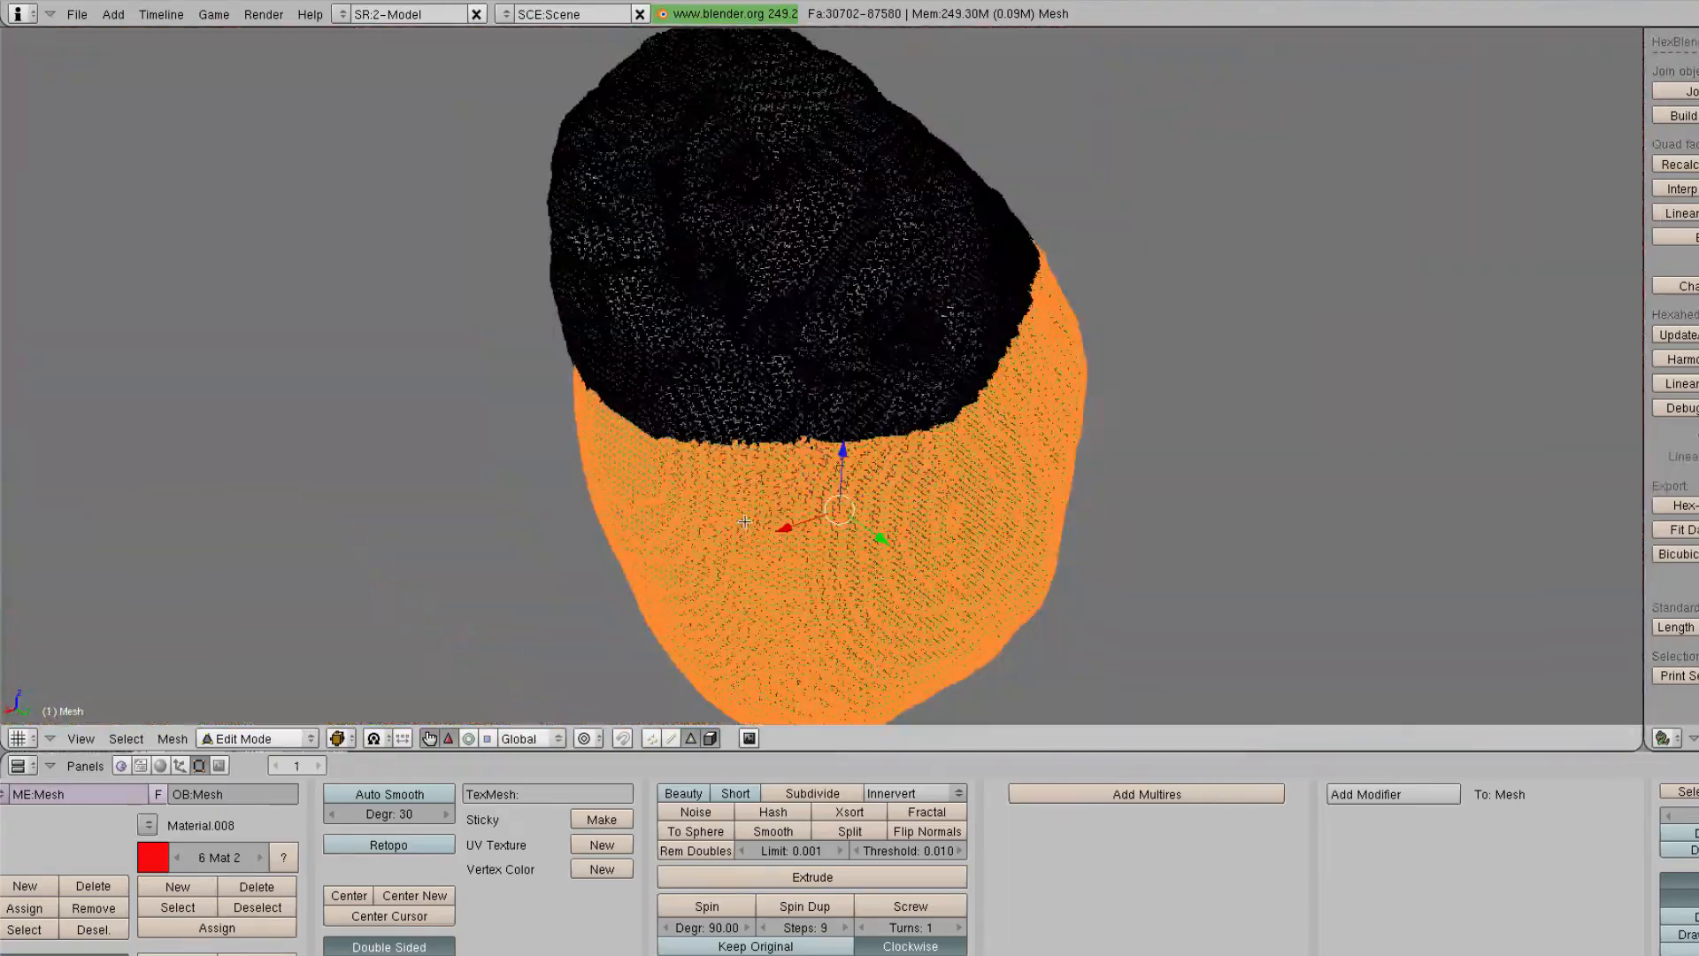
key("Tab")
scroll(772, 363, "up", 3)
middle_click_drag(771, 362, 486, 578)
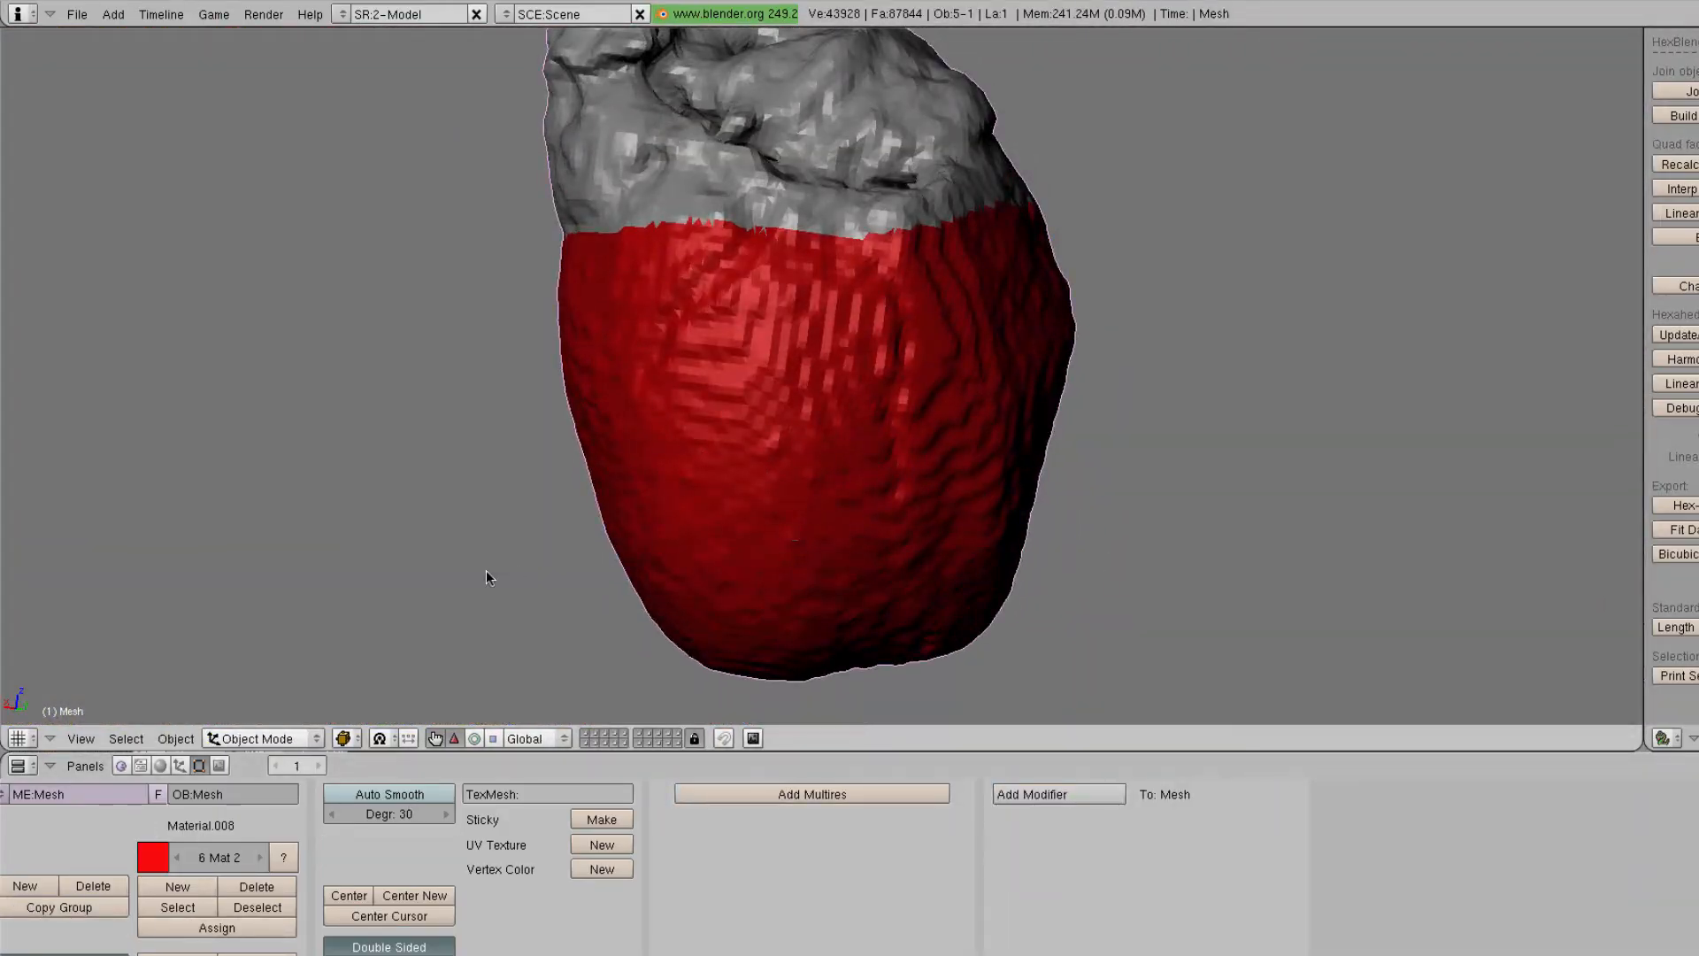
Clear the selection in Edit Mode, select all faces of the red material 2 and hide them
key("Tab")
key("a")
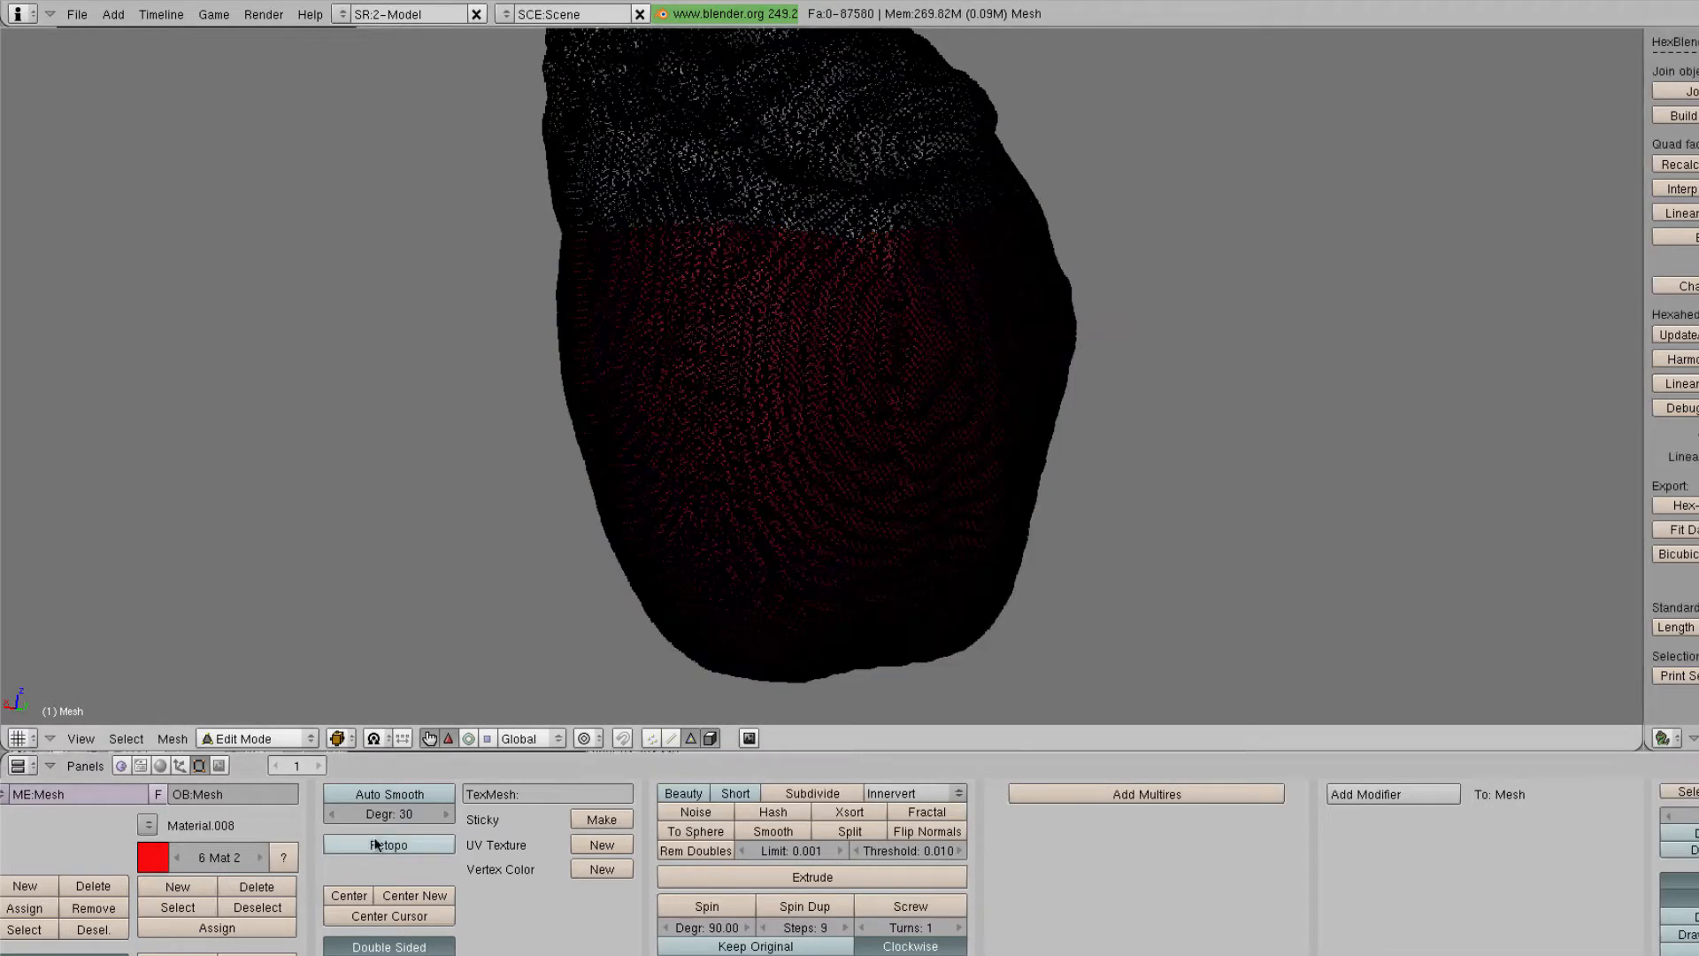
left_click(177, 908)
key("h")
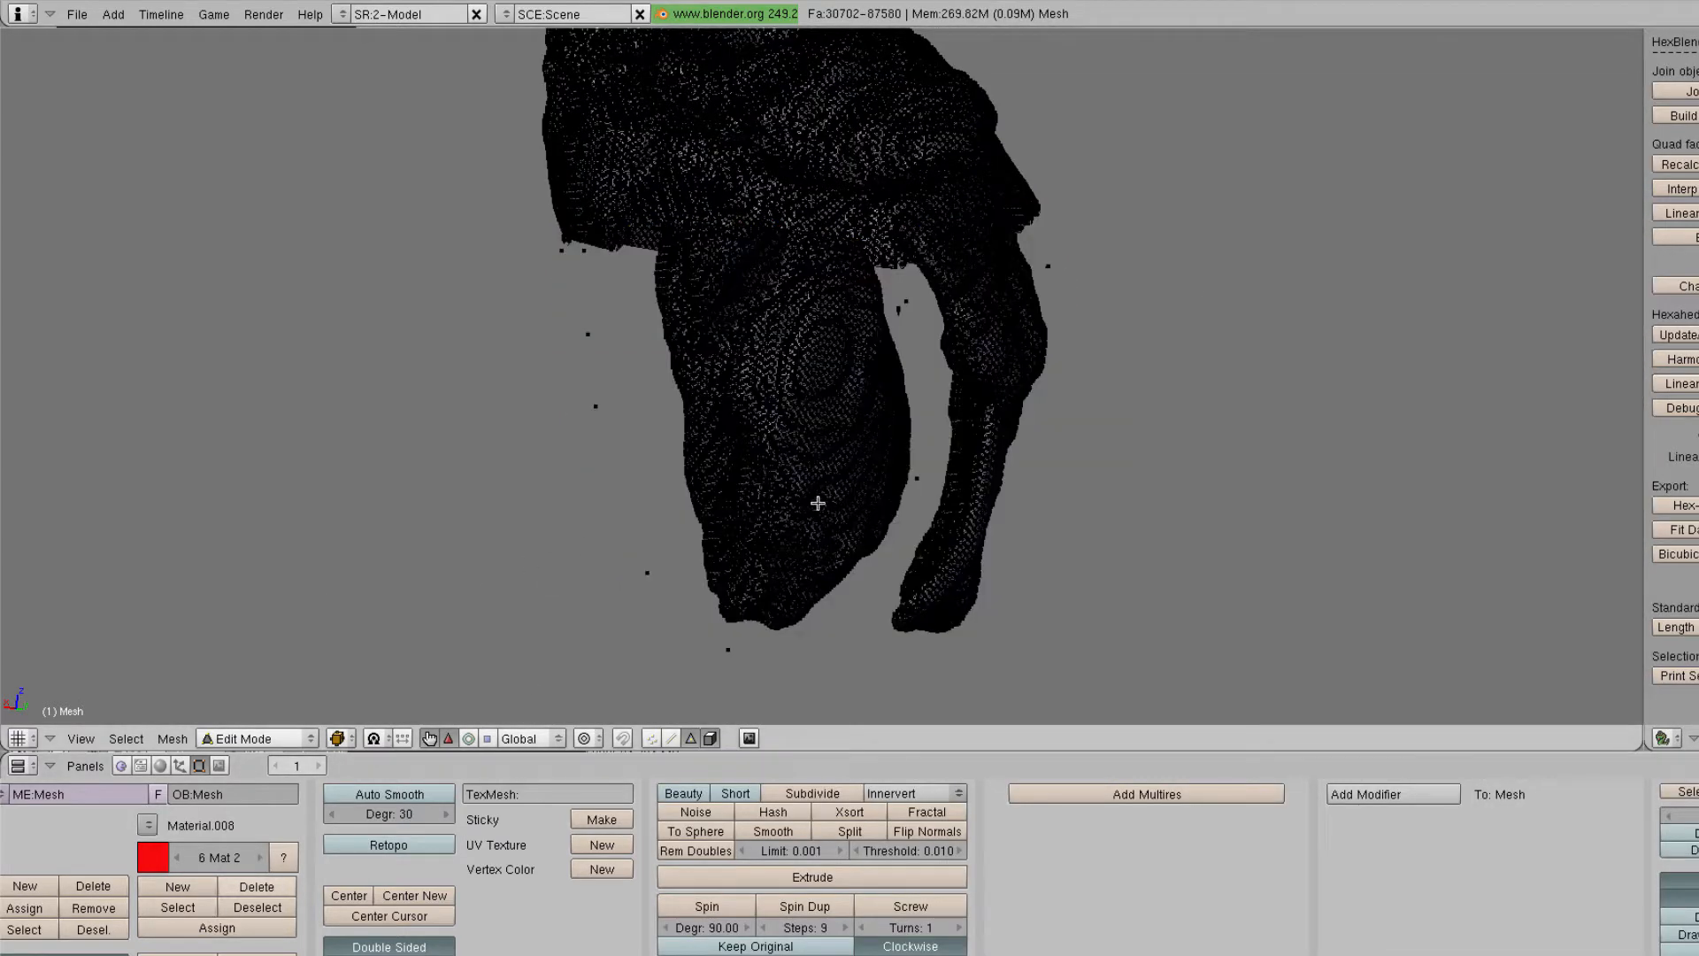
Select the stray outer-wall faces left around the inner cavities, assign them to the red material 2 and hide all its faces
right_click(561, 250)
right_click(584, 251, "shift")
right_click(587, 333, "shift")
right_click(594, 405, "shift")
right_click(647, 572, "shift")
right_click(727, 649, "shift")
right_click(917, 477, "shift")
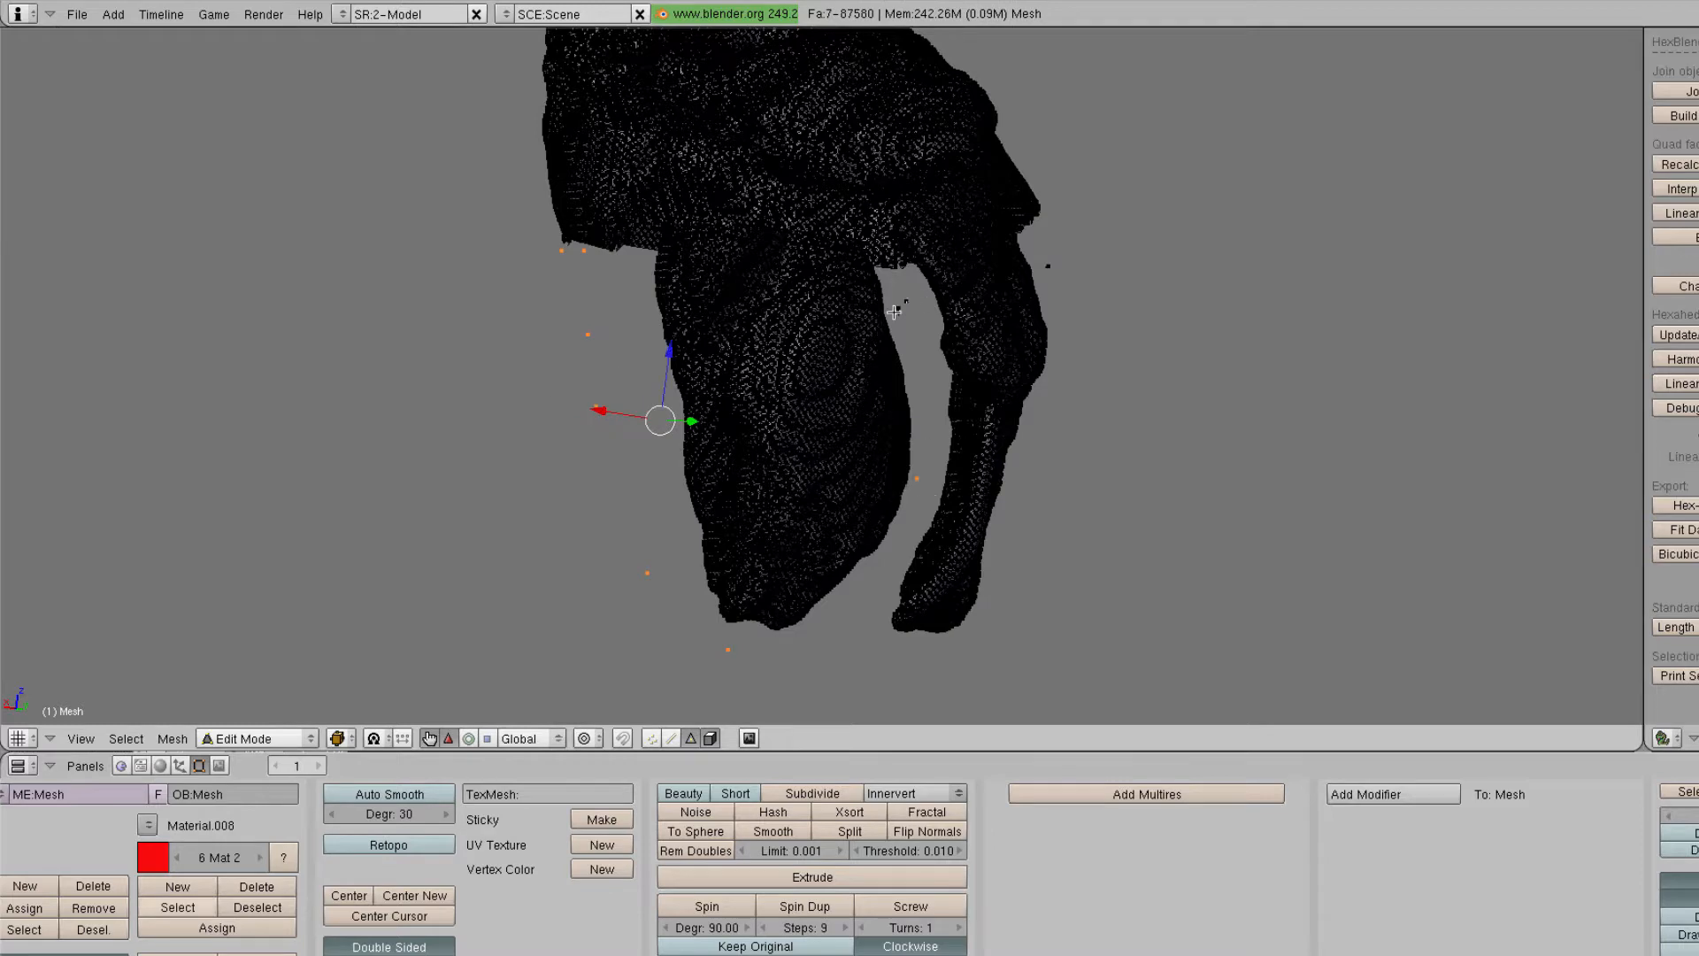
right_click(894, 312, "shift")
right_click(898, 308, "shift")
right_click(907, 301, "shift")
right_click(1050, 267, "shift")
middle_click_drag(1071, 469, 1053, 471)
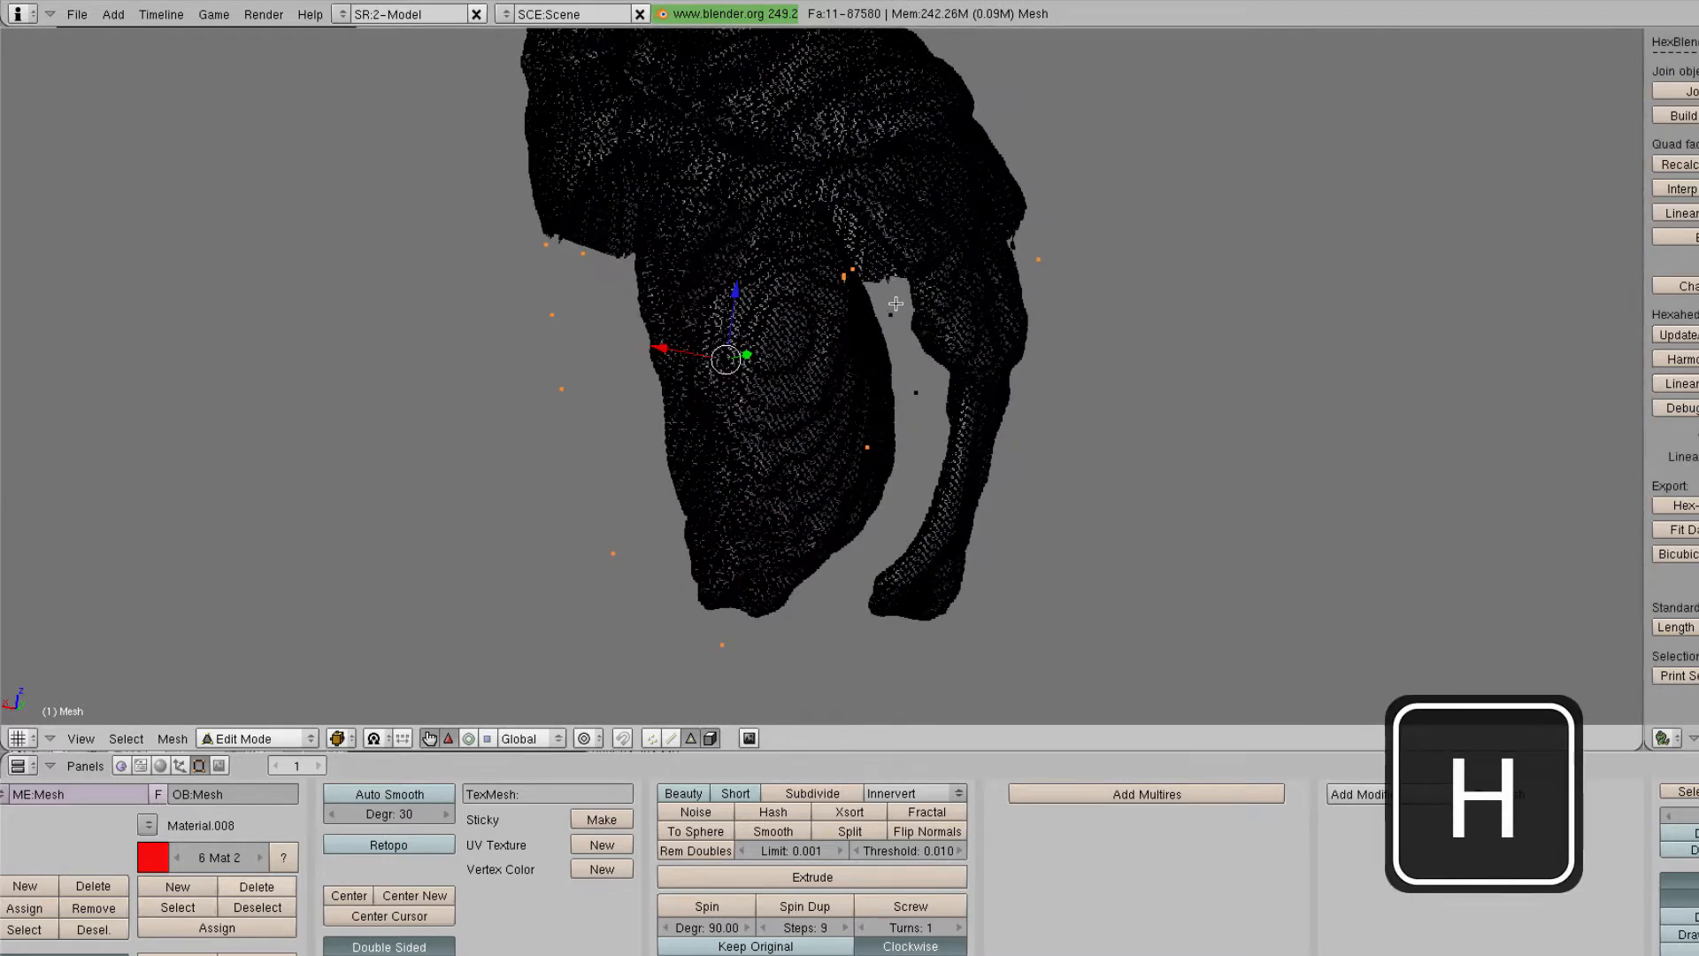
right_click(892, 312, "shift")
right_click(917, 397, "shift")
right_click(1014, 246, "shift")
right_click(1014, 246, "shift")
middle_click_drag(1045, 382, 668, 370)
right_click(992, 325, "shift")
right_click(990, 283, "shift")
right_click(875, 365, "shift")
right_click(961, 483, "shift")
right_click(620, 486, "shift")
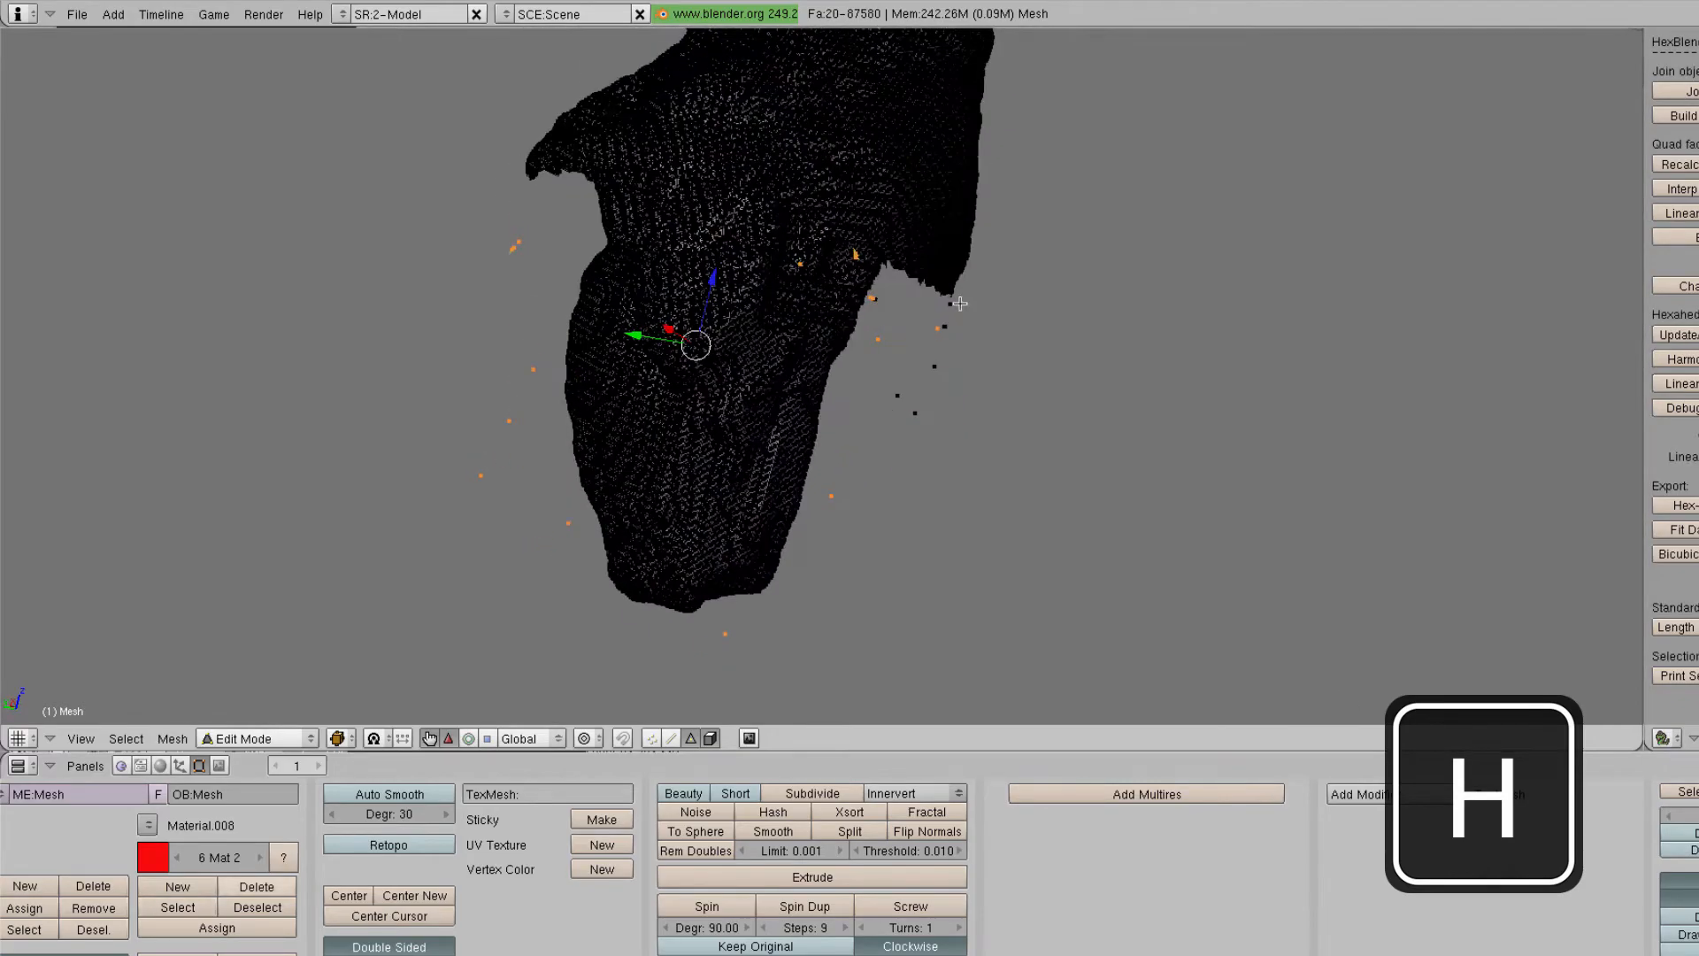
right_click(950, 304, "shift")
right_click(944, 326, "shift")
right_click(935, 367, "shift")
right_click(915, 413, "shift")
right_click(897, 396, "shift")
middle_click_drag(897, 335, 761, 328)
scroll(898, 313, "down", 1)
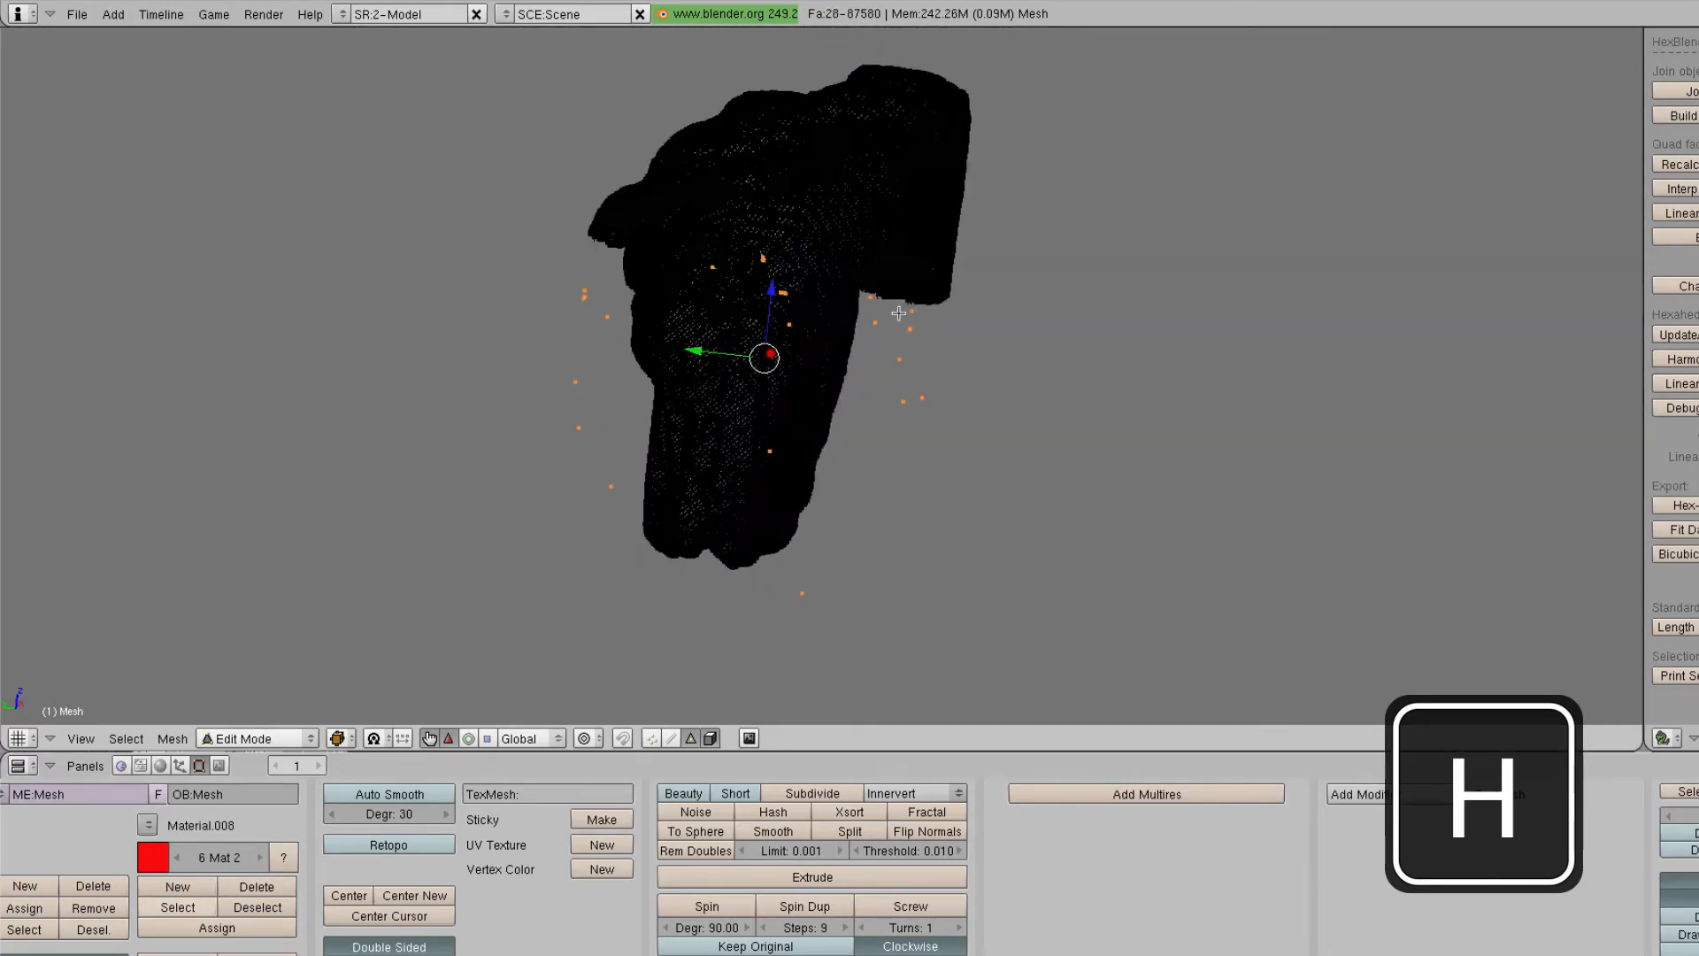
scroll(899, 313, "up", 2)
middle_click_drag(898, 313, 797, 371)
left_click(220, 929)
left_click(188, 908)
key("h")
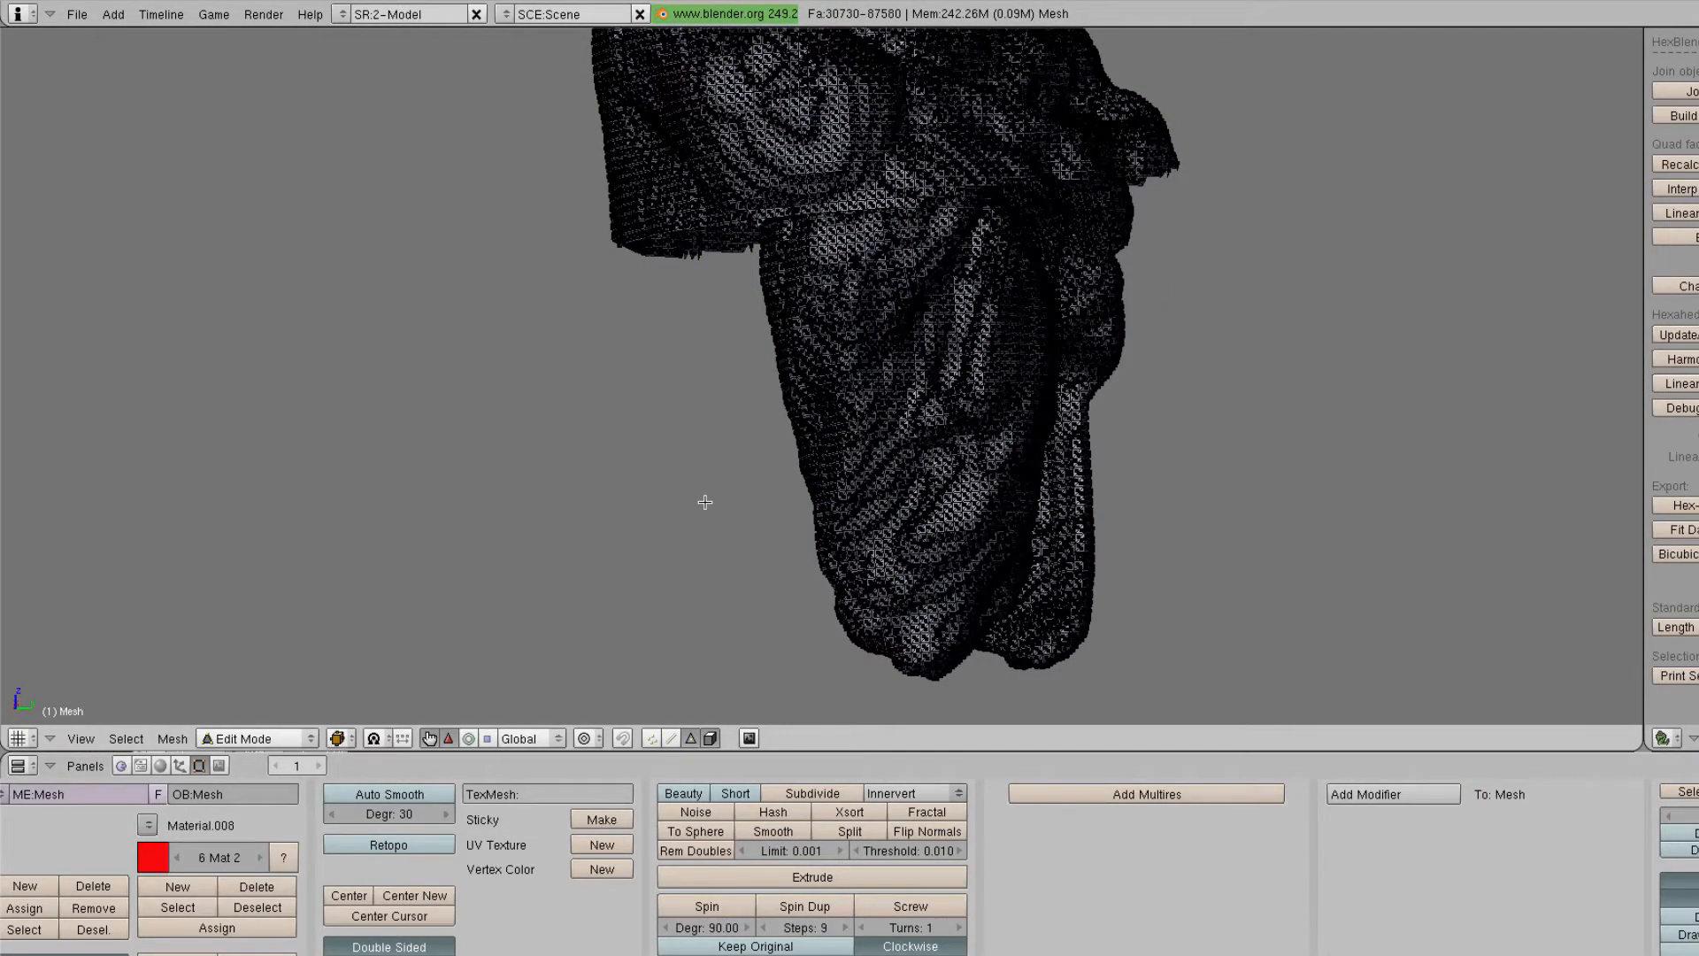
Select the faces of the narrow inner cavity surface below the base and assign them to the green material 3
middle_click_drag(705, 502, 991, 381)
left_click(261, 856)
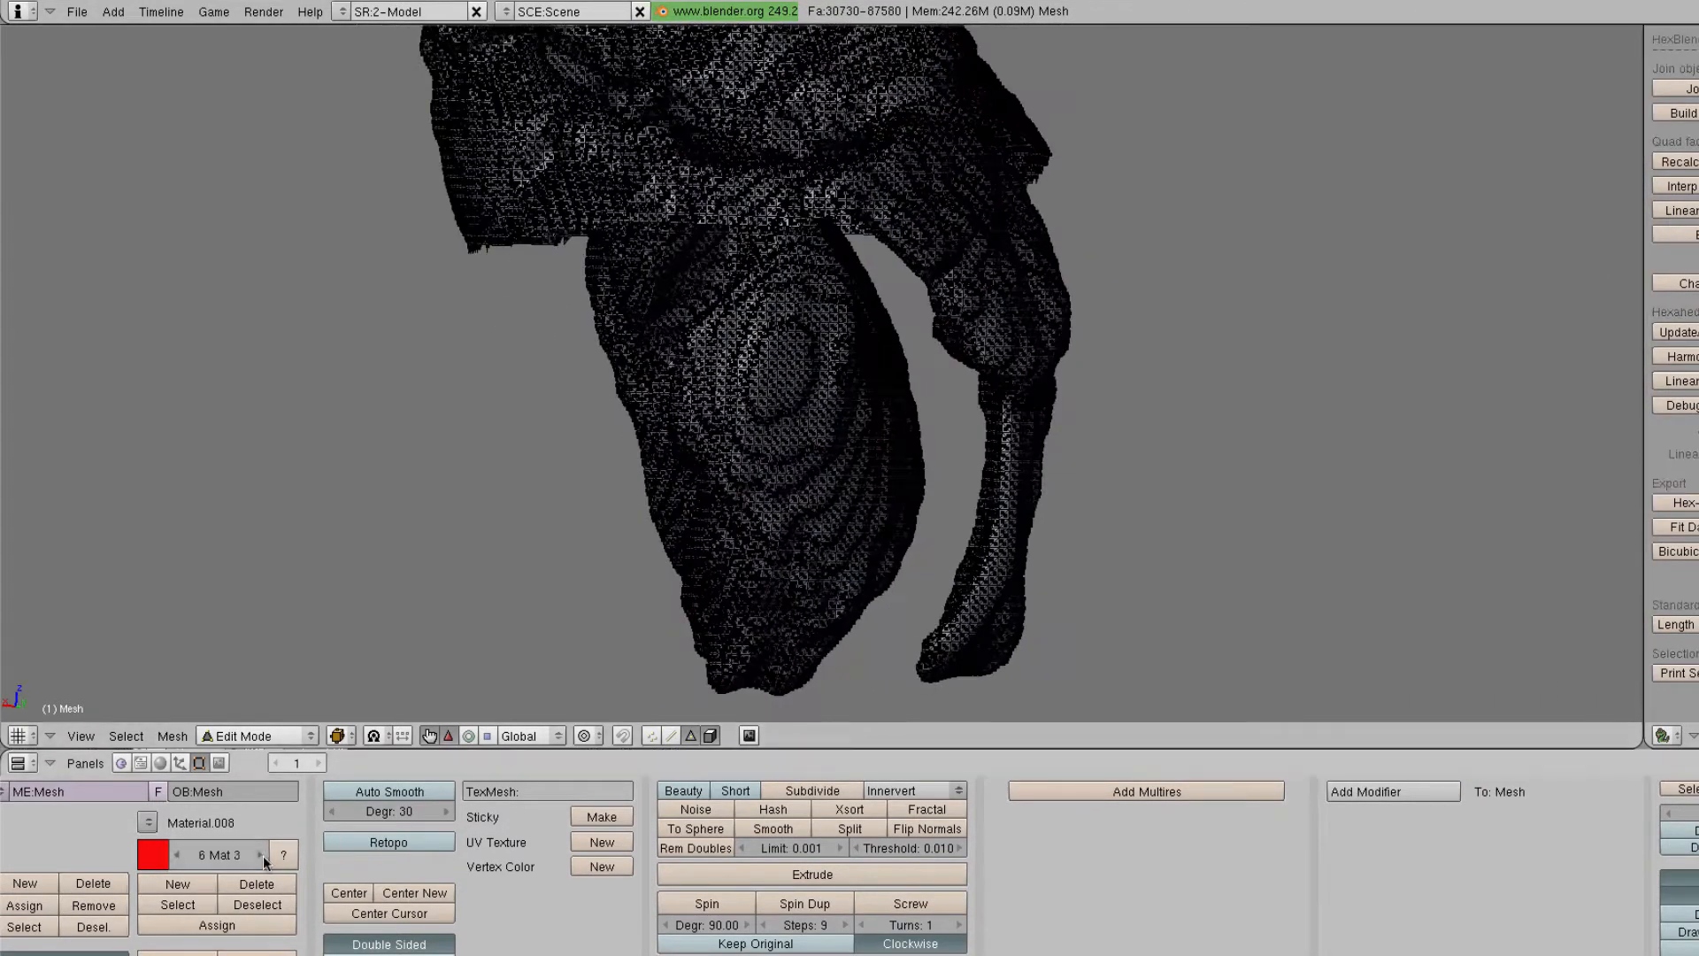
left_click(190, 906)
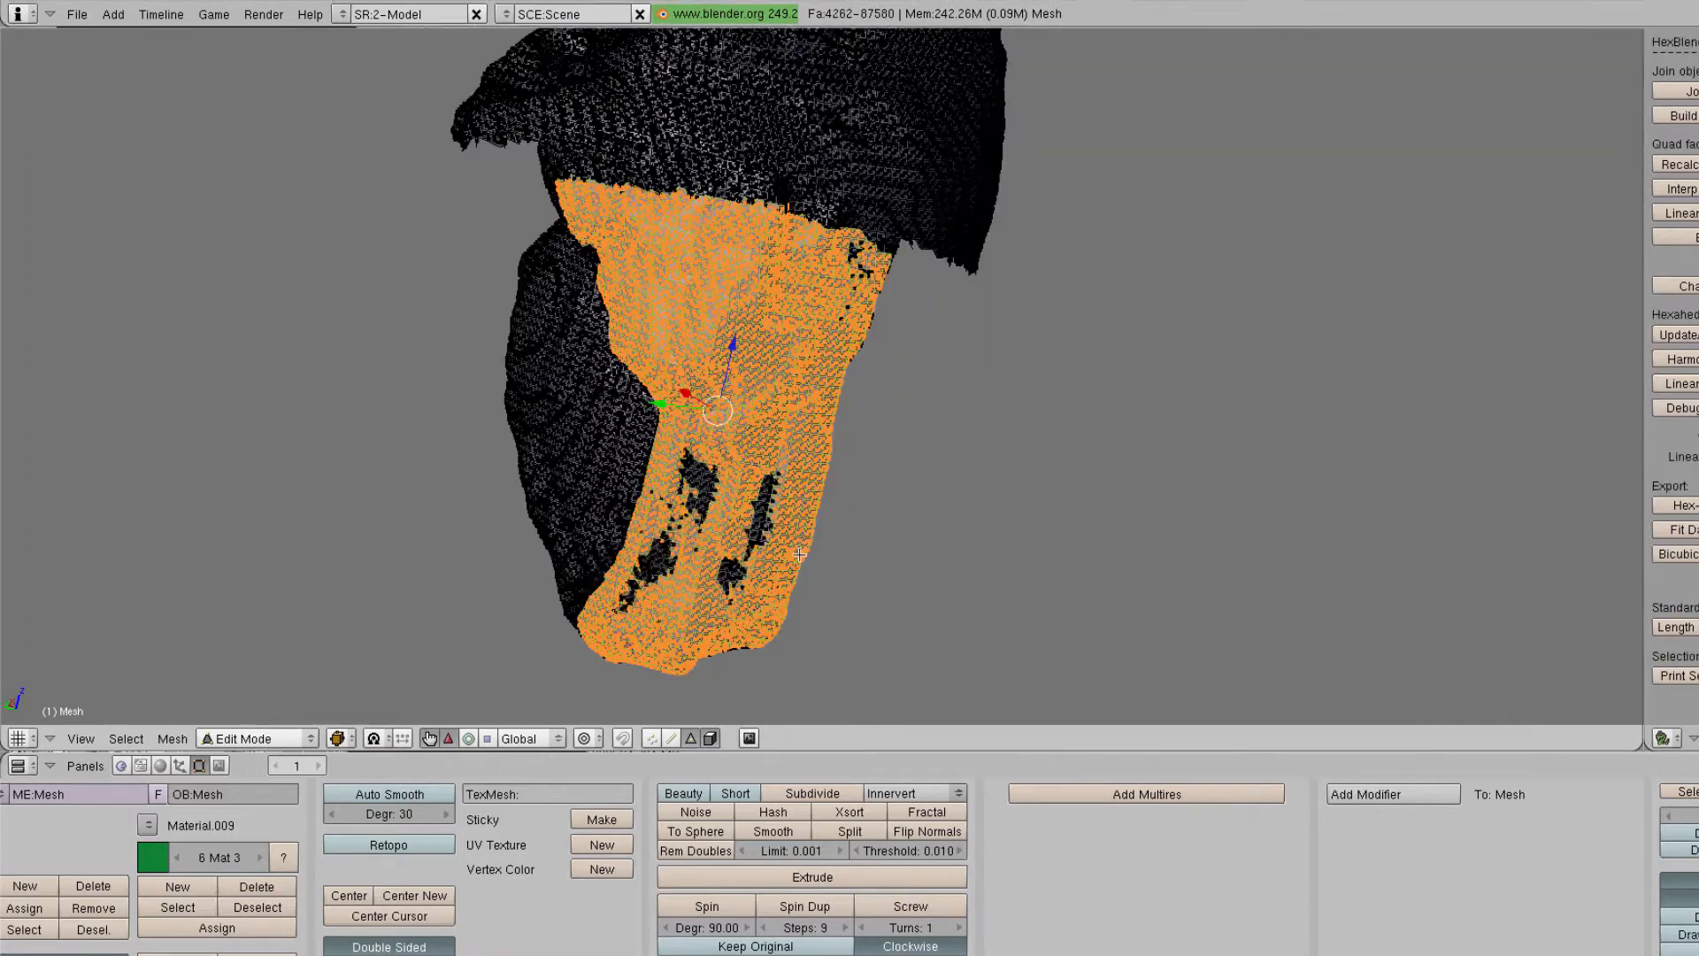
left_click(212, 927)
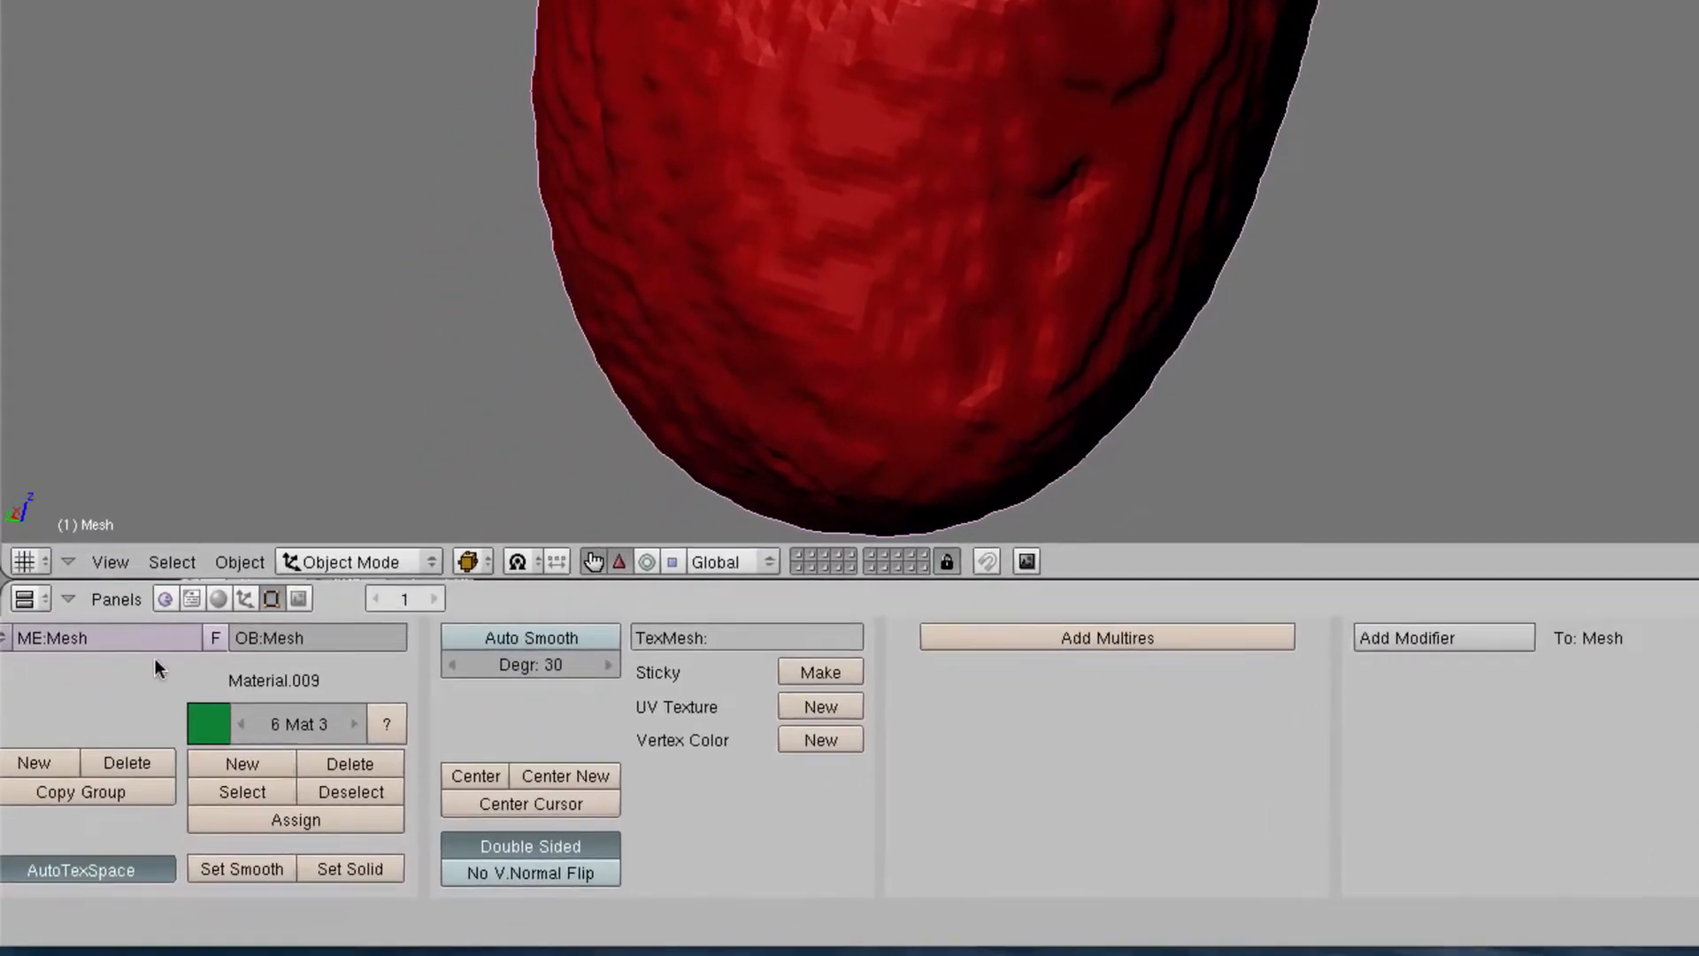
Enable transparent drawing for the heart mesh and lower the red material 2's alpha to 0.275 to view the inner cavities
left_click(242, 598)
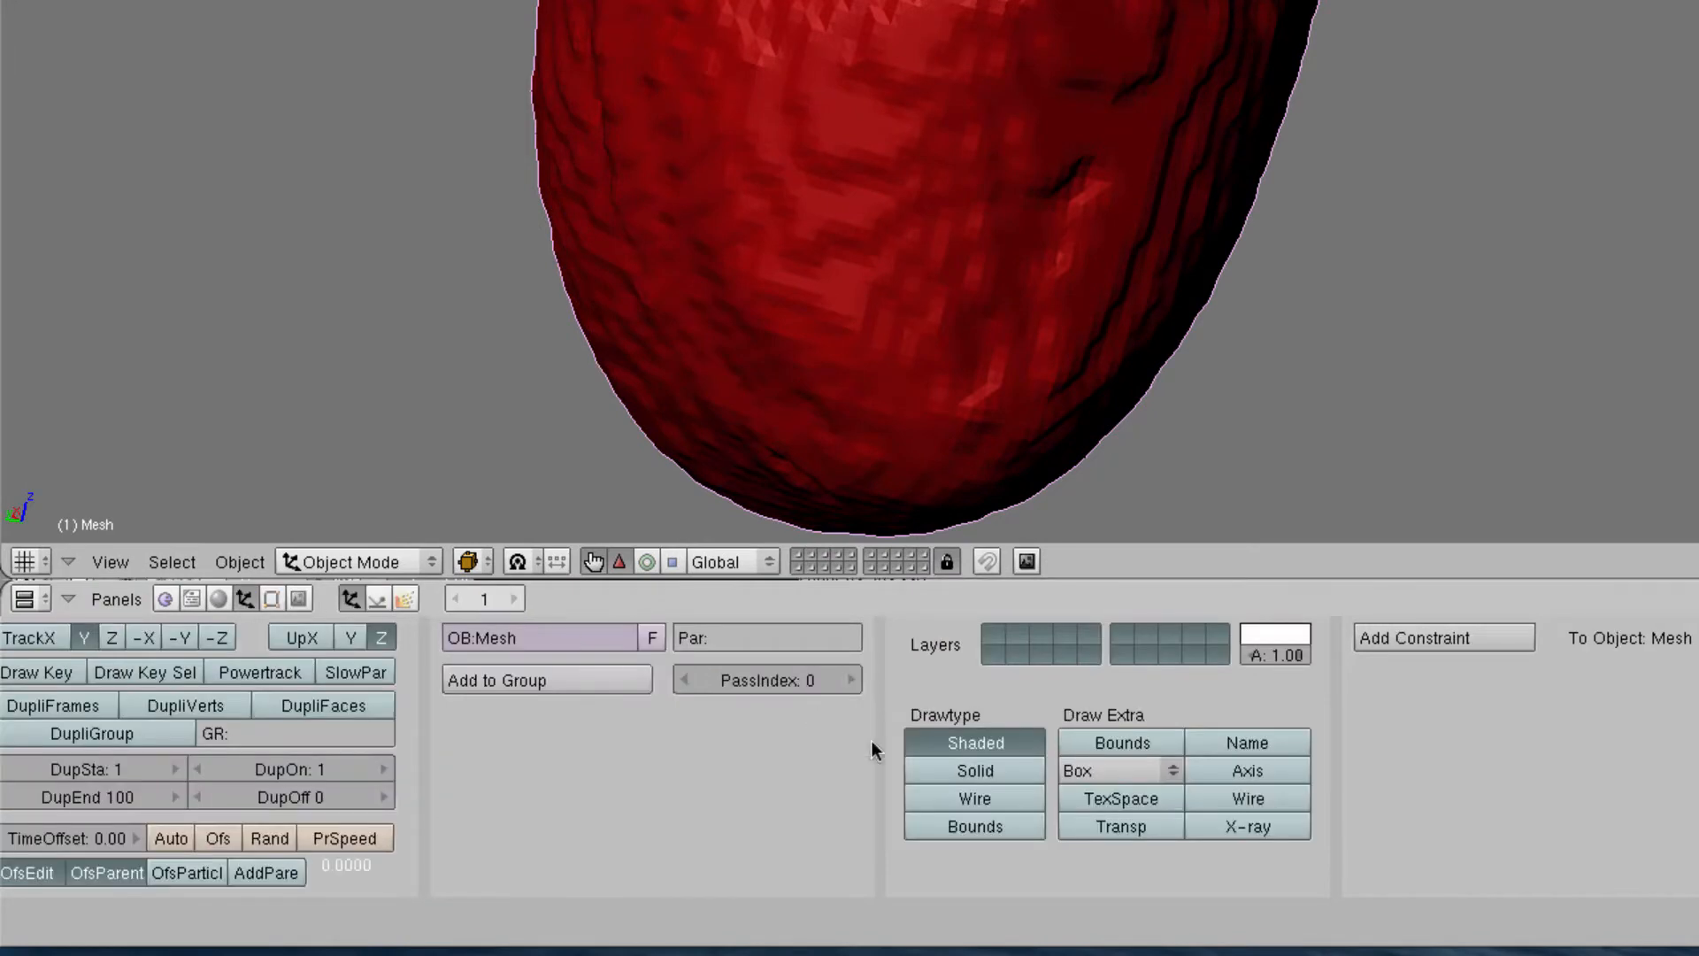
left_click(1127, 829)
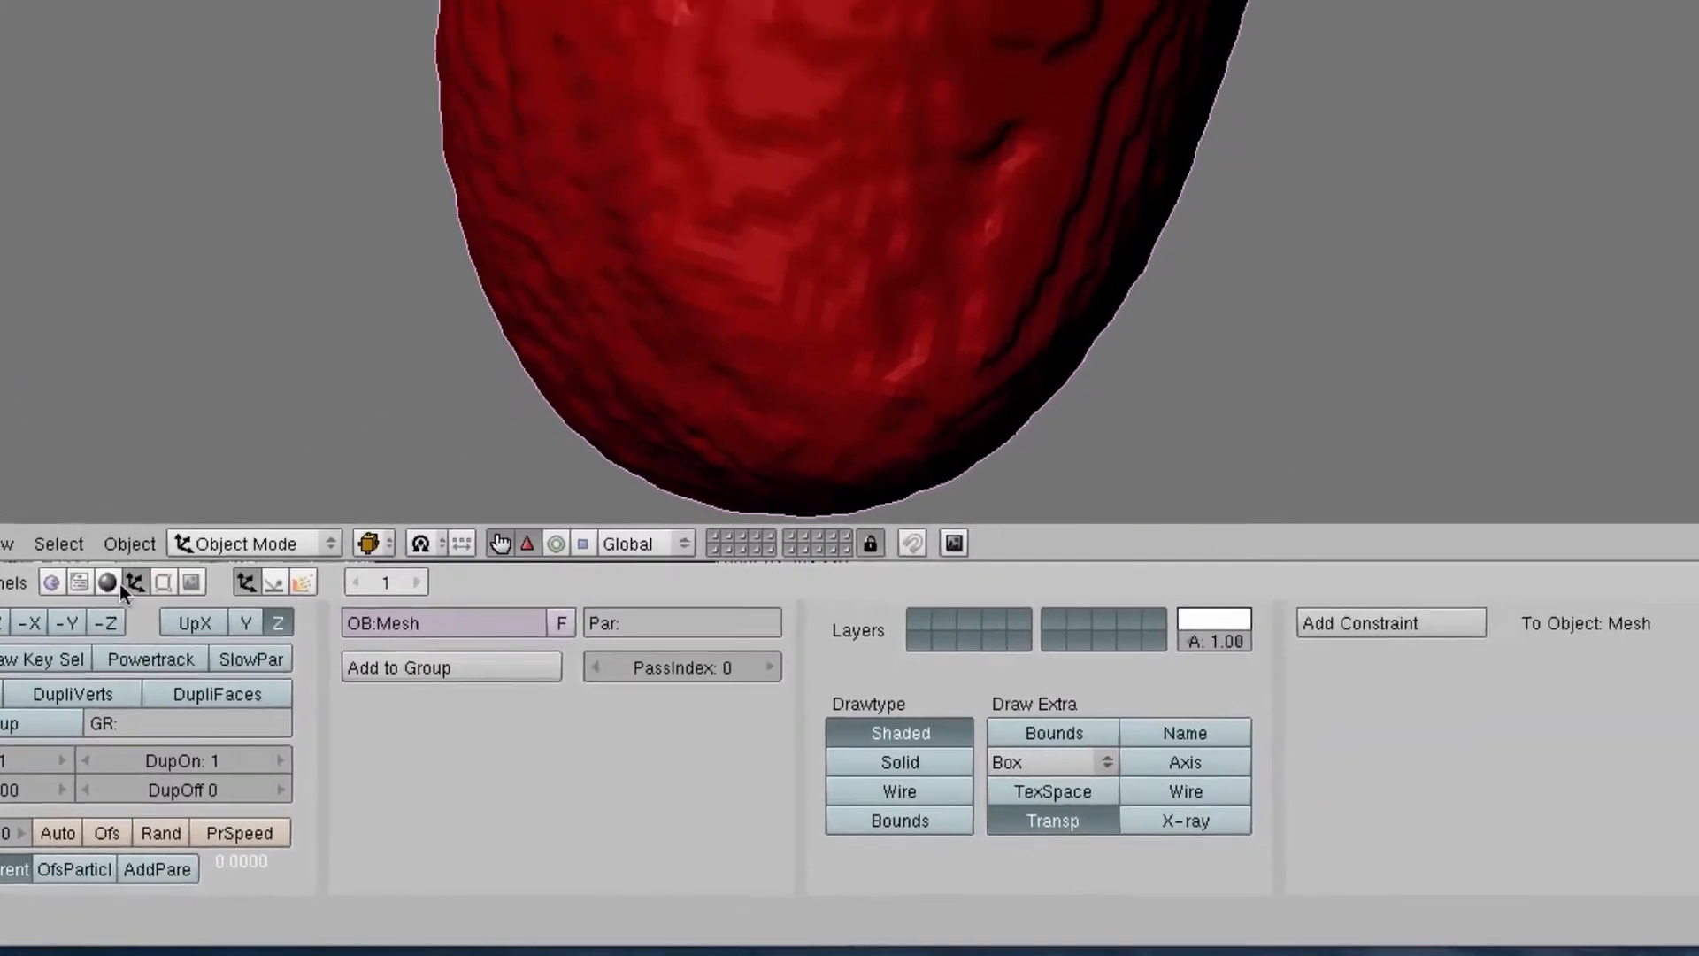
left_click(267, 492)
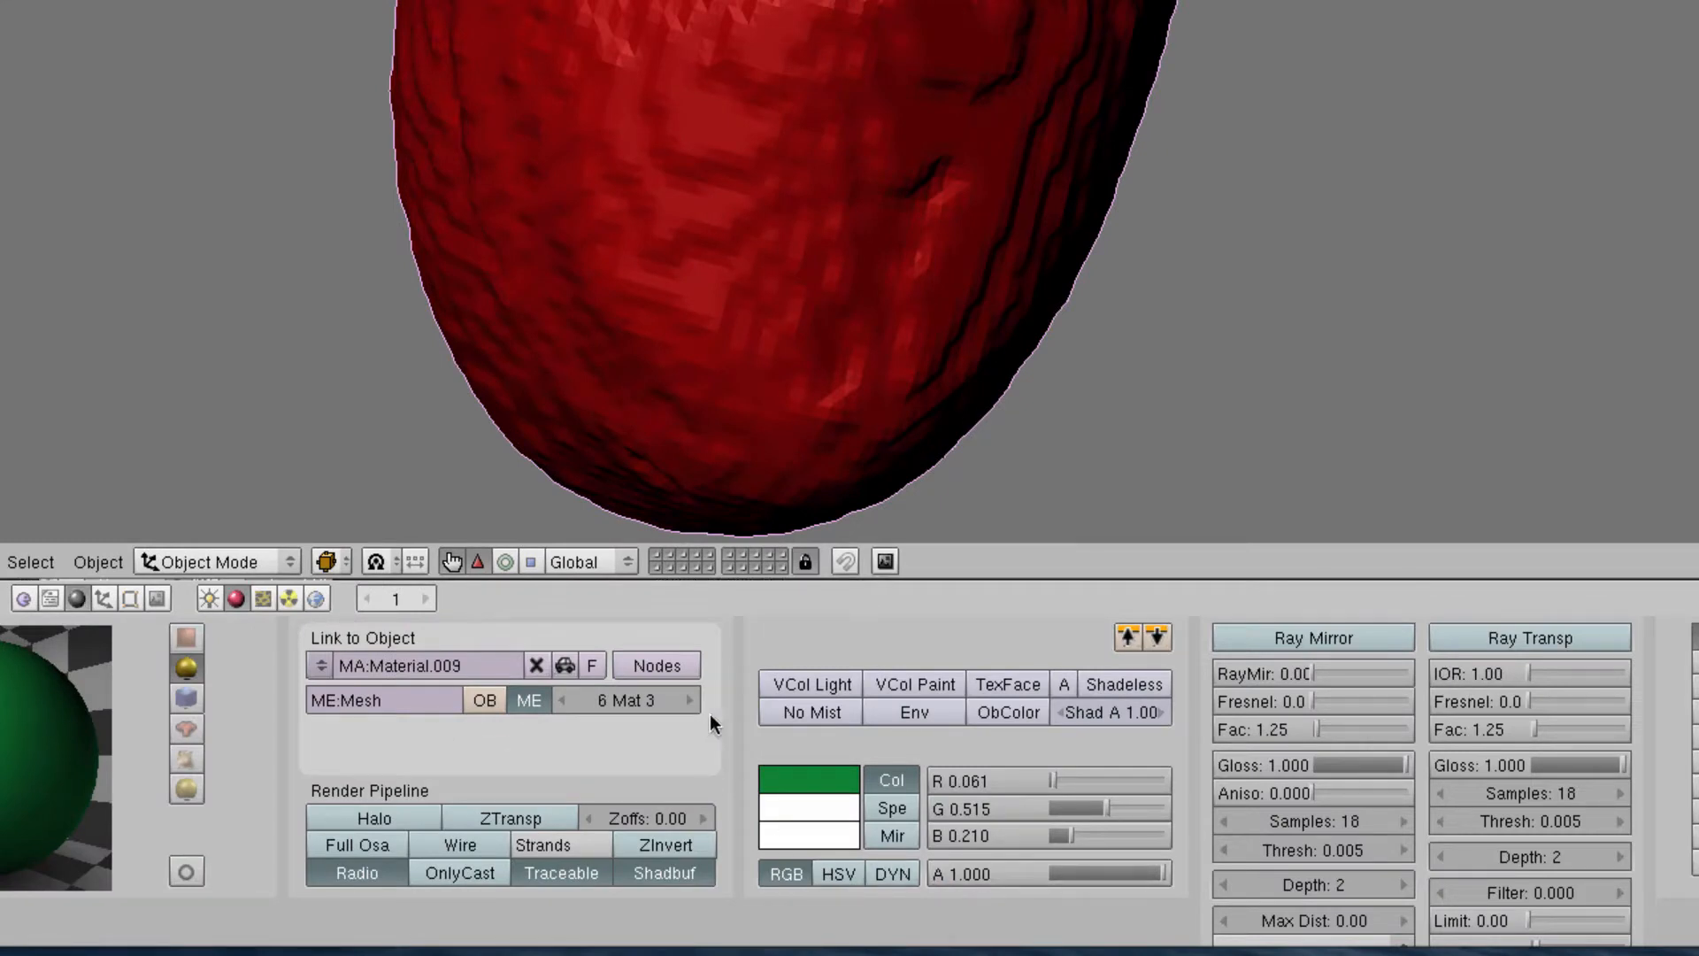
left_click(561, 700)
left_click_drag(1164, 874, 1064, 874)
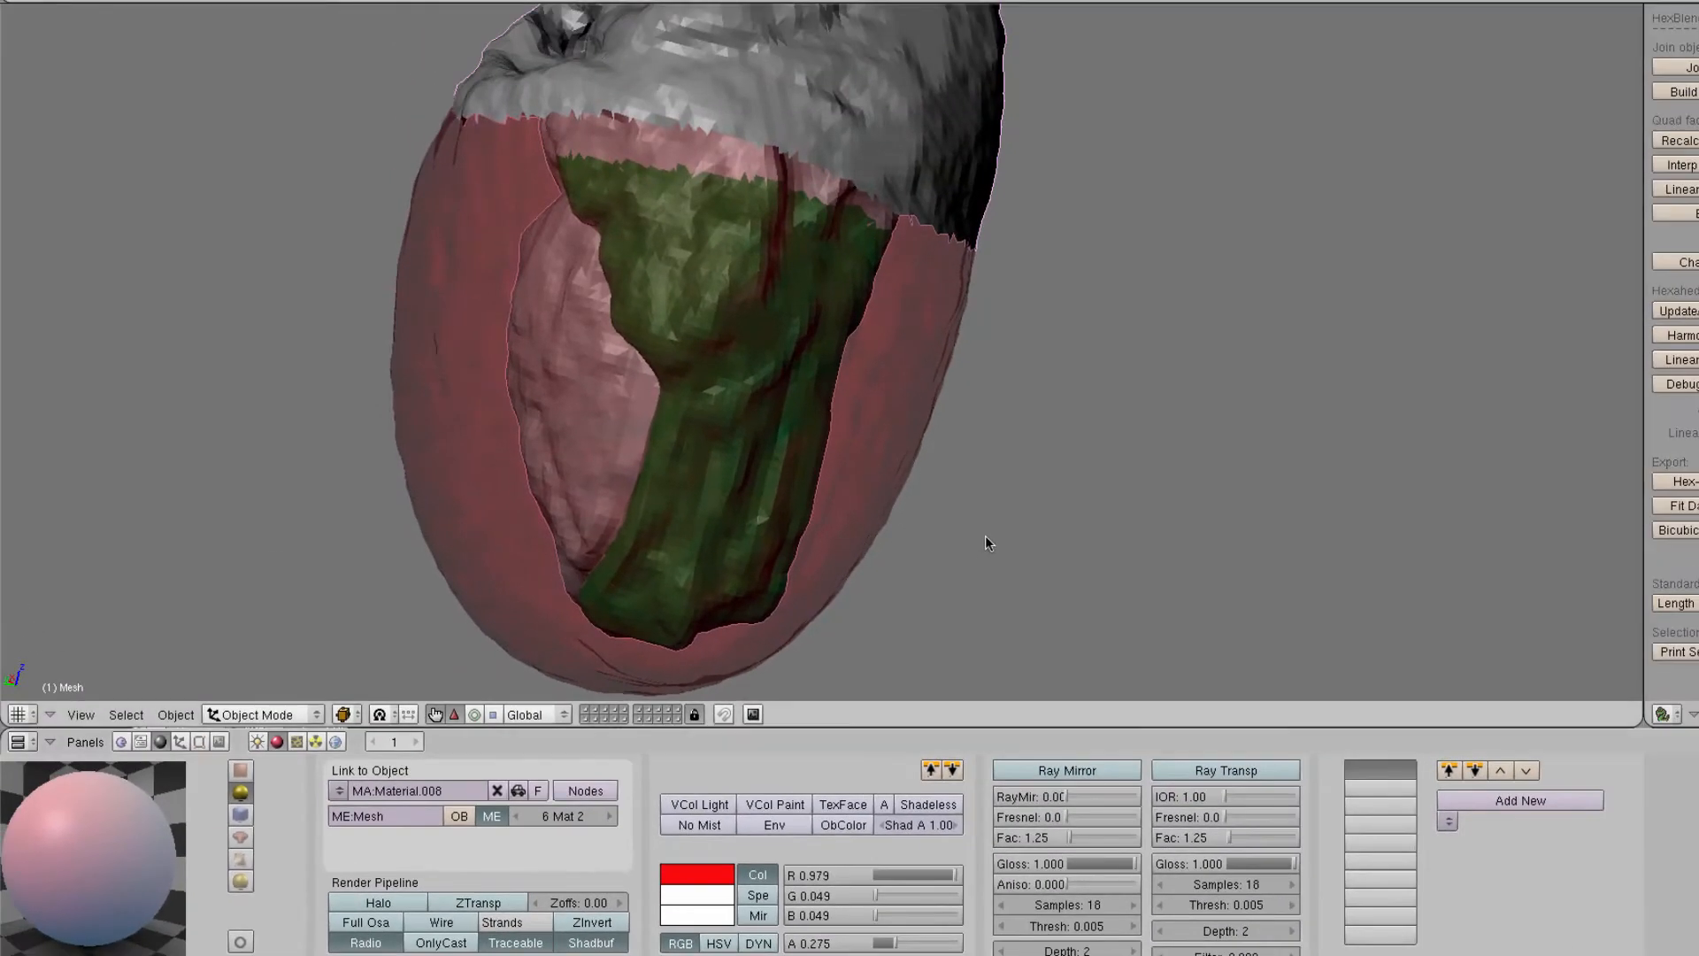
middle_click_drag(1023, 413, 793, 405)
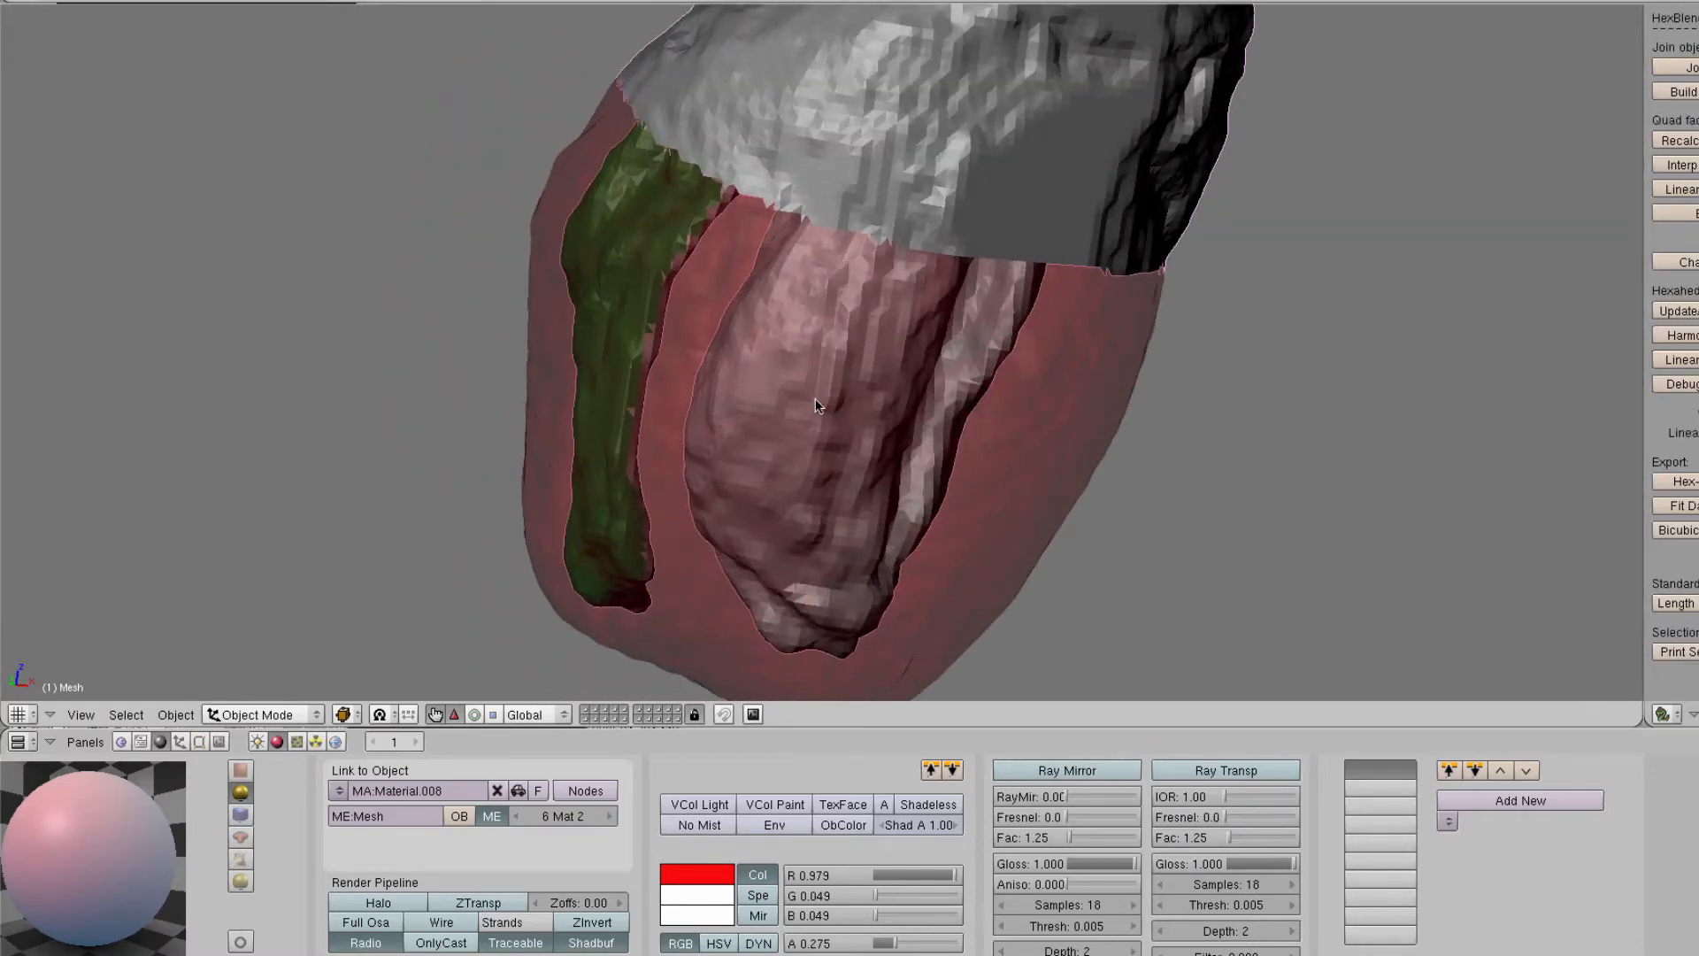
Select all faces of the green material 3 in Edit Mode, hide them, and make the yellow material 4 active
key("Tab")
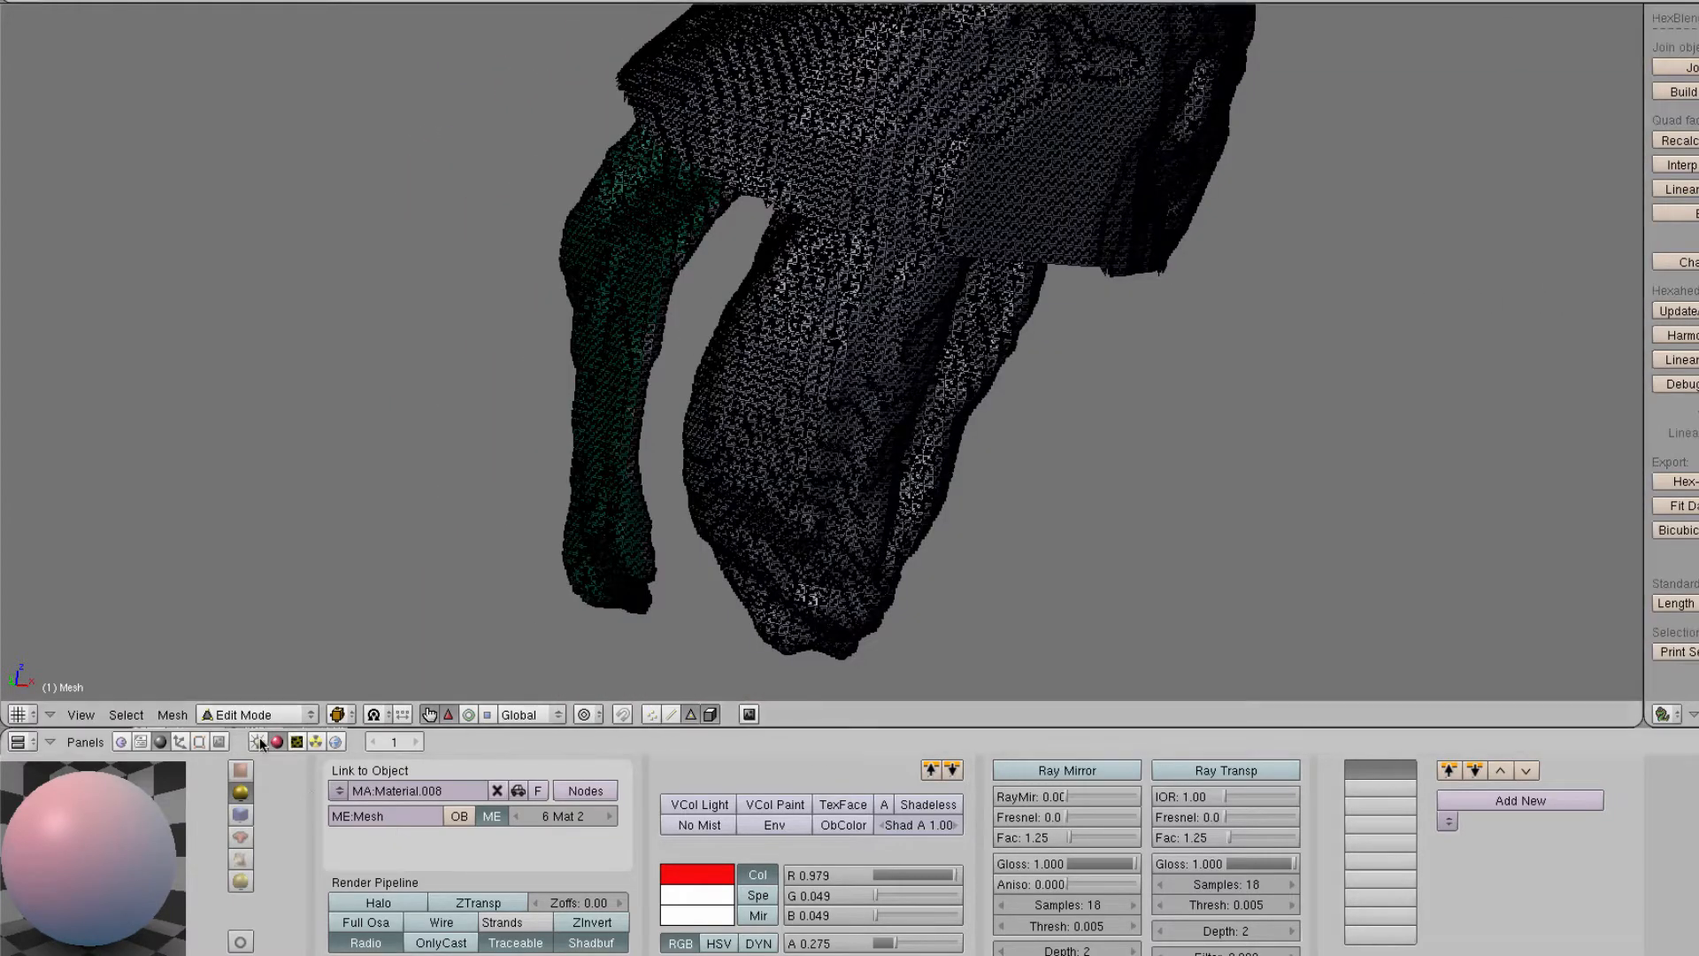
key("F9")
left_click(184, 884)
key("h")
middle_click_drag(639, 564, 816, 492)
key("h")
left_click(260, 834)
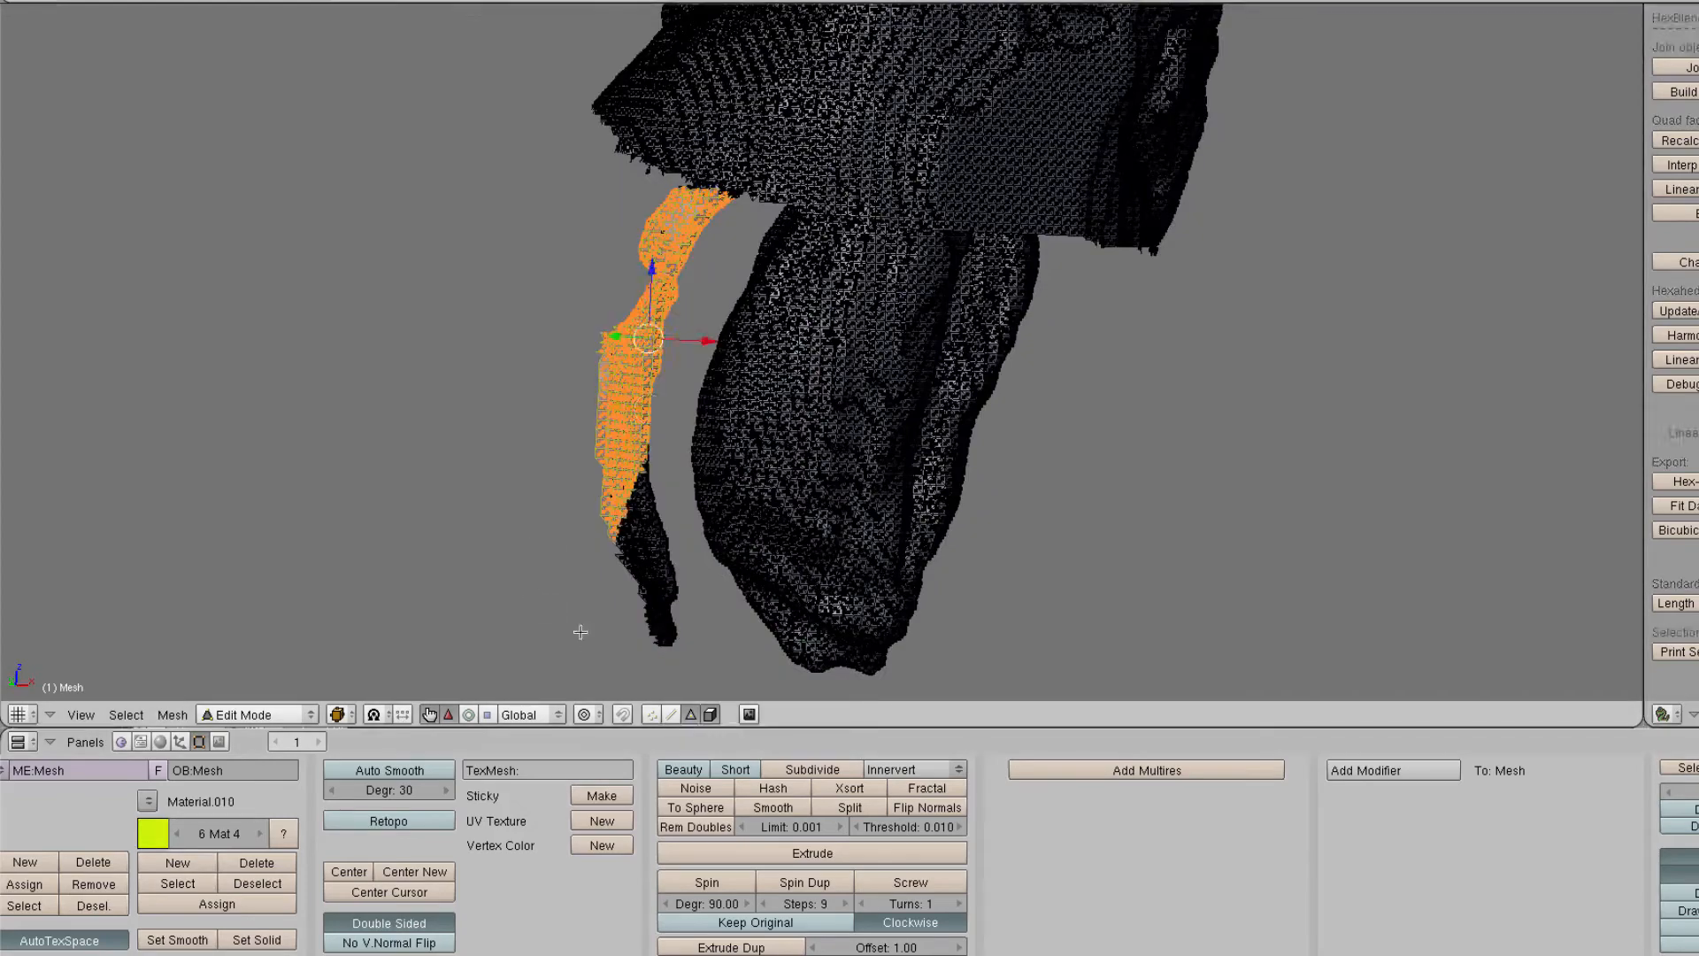
Select the remaining faces of the narrow inner cavity facing the large cavity, assign them to the yellow material 4 and hide them
middle_click_drag(700, 290, 626, 360)
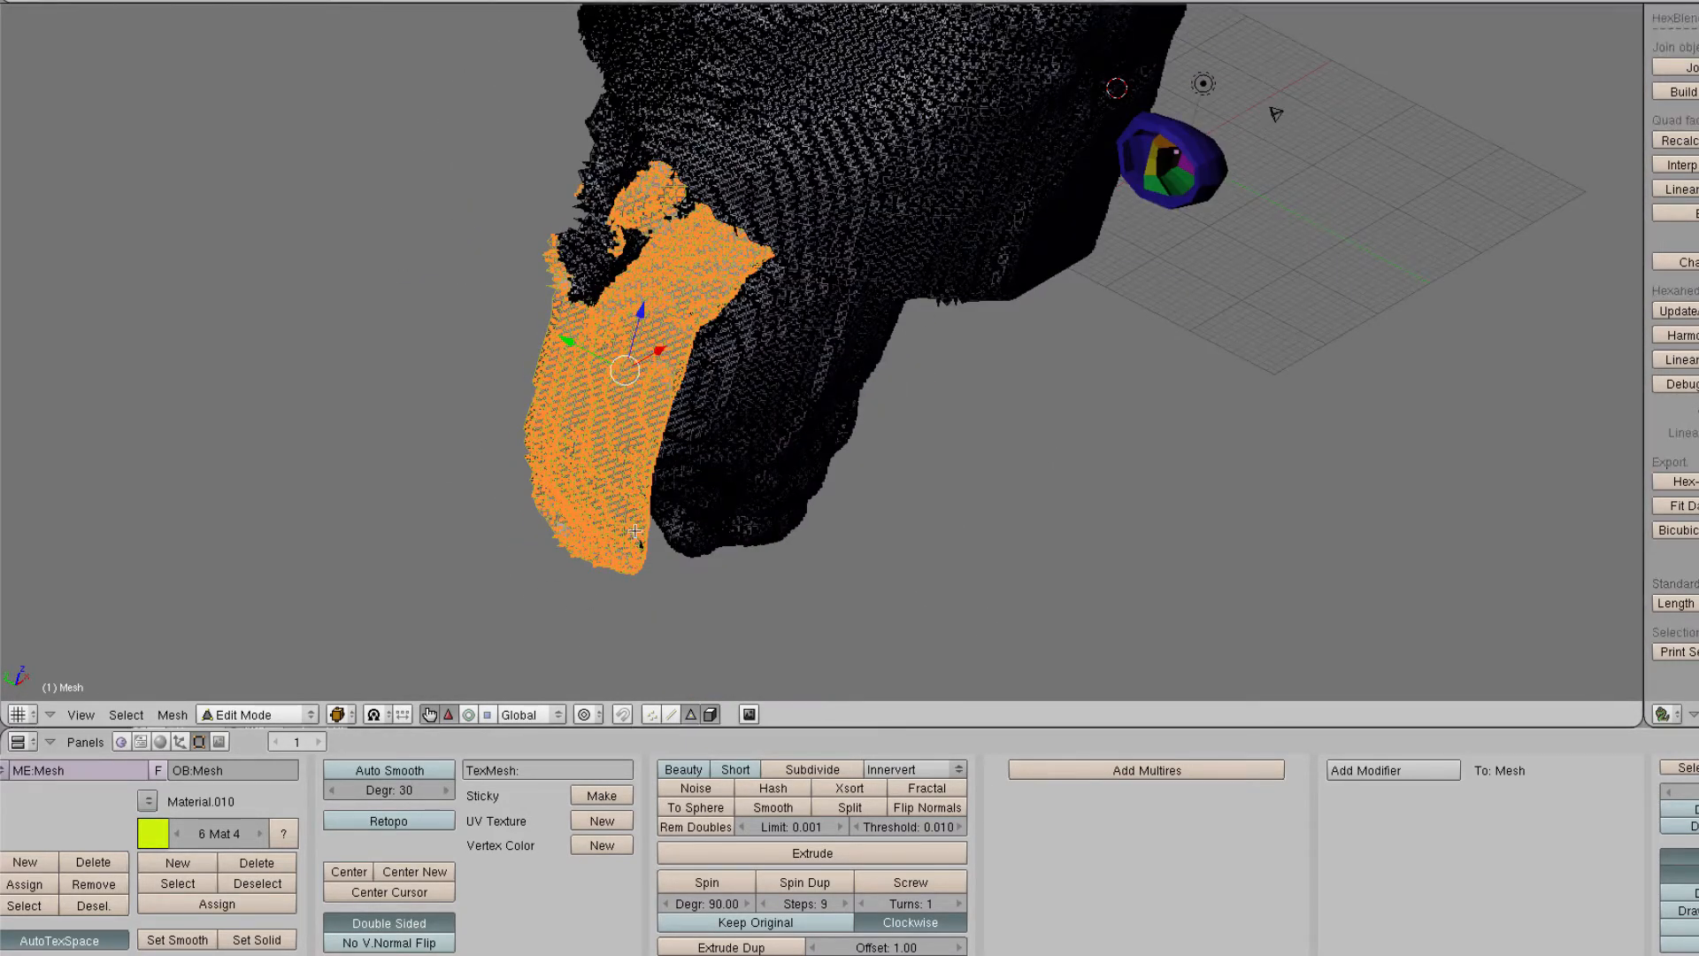
middle_click_drag(564, 292, 859, 209)
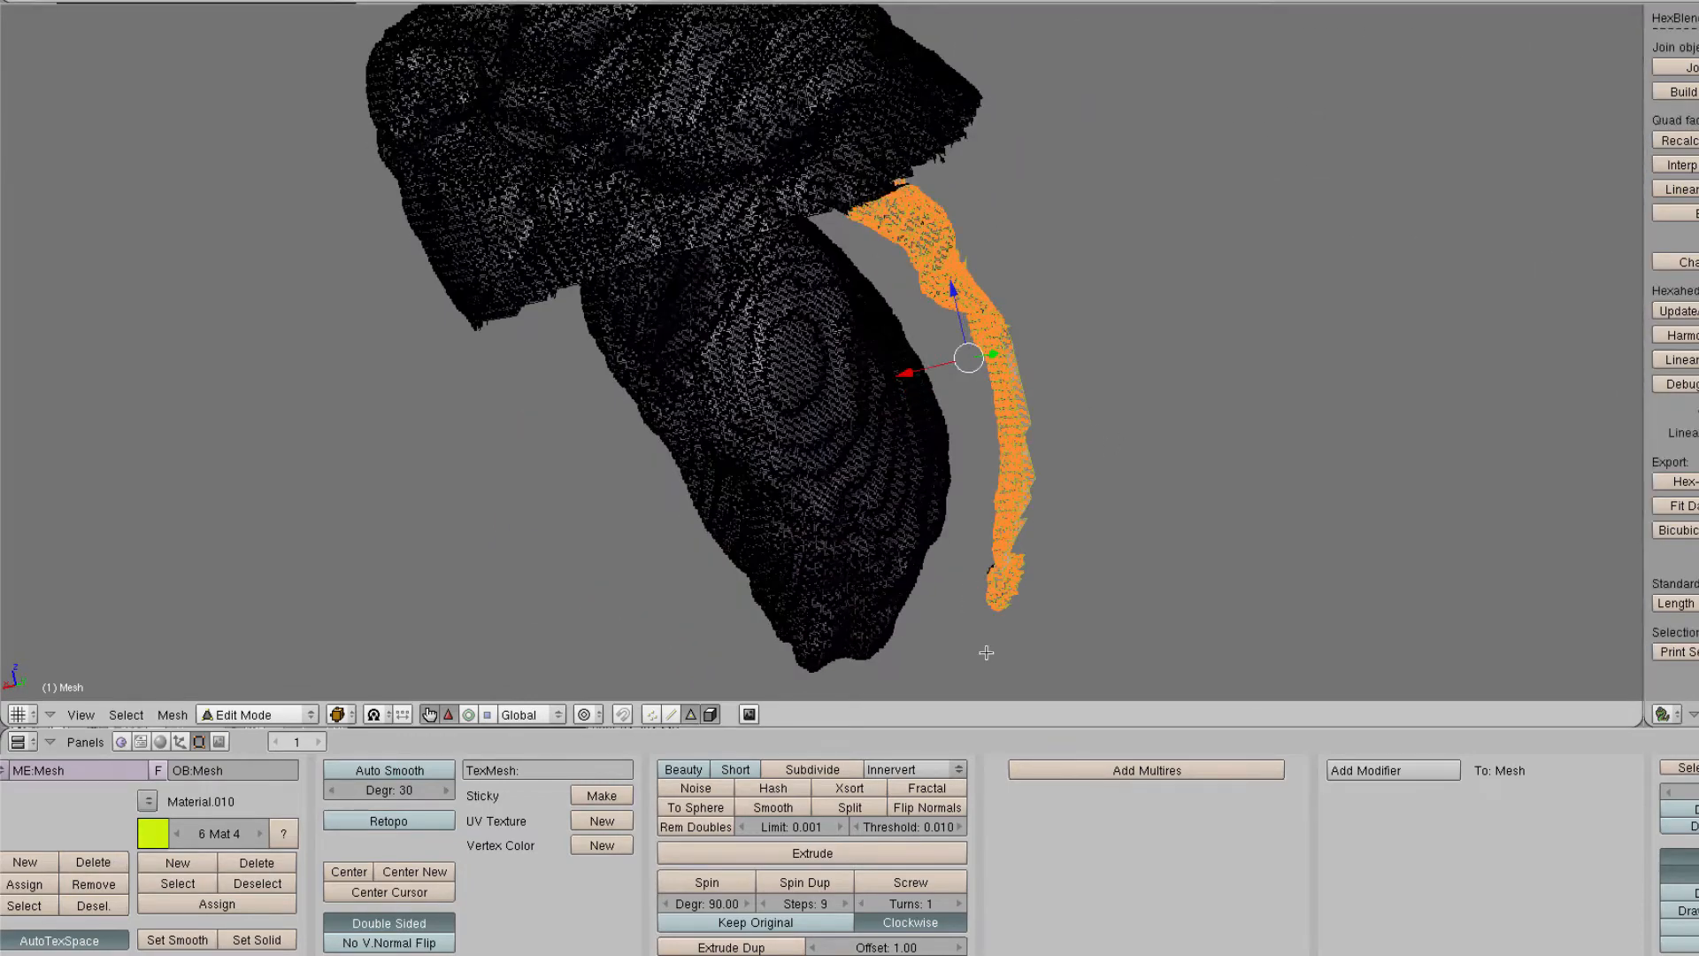
middle_click_drag(986, 652, 590, 198)
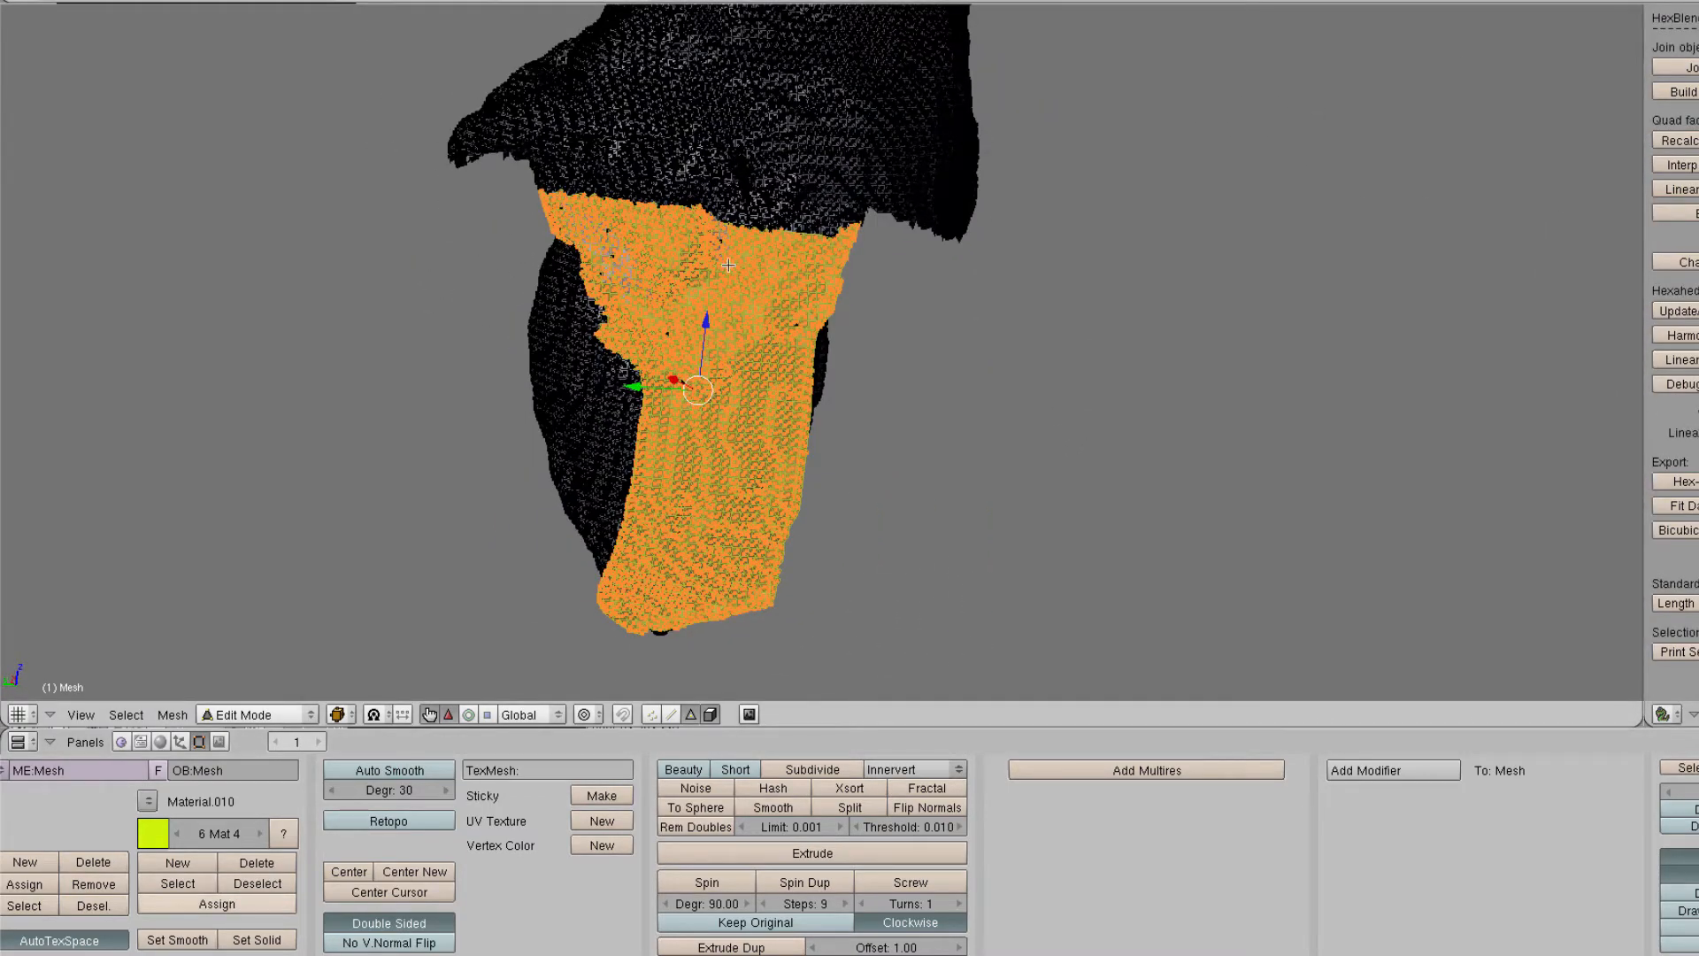
left_click(267, 883)
left_click(178, 883)
key("Tab")
key("Tab")
Select the stray faces left around the narrow cavity and assign them to the yellow material 4
key("a")
middle_click_drag(807, 596, 1026, 566)
key("b")
left_click_drag(570, 168, 630, 485)
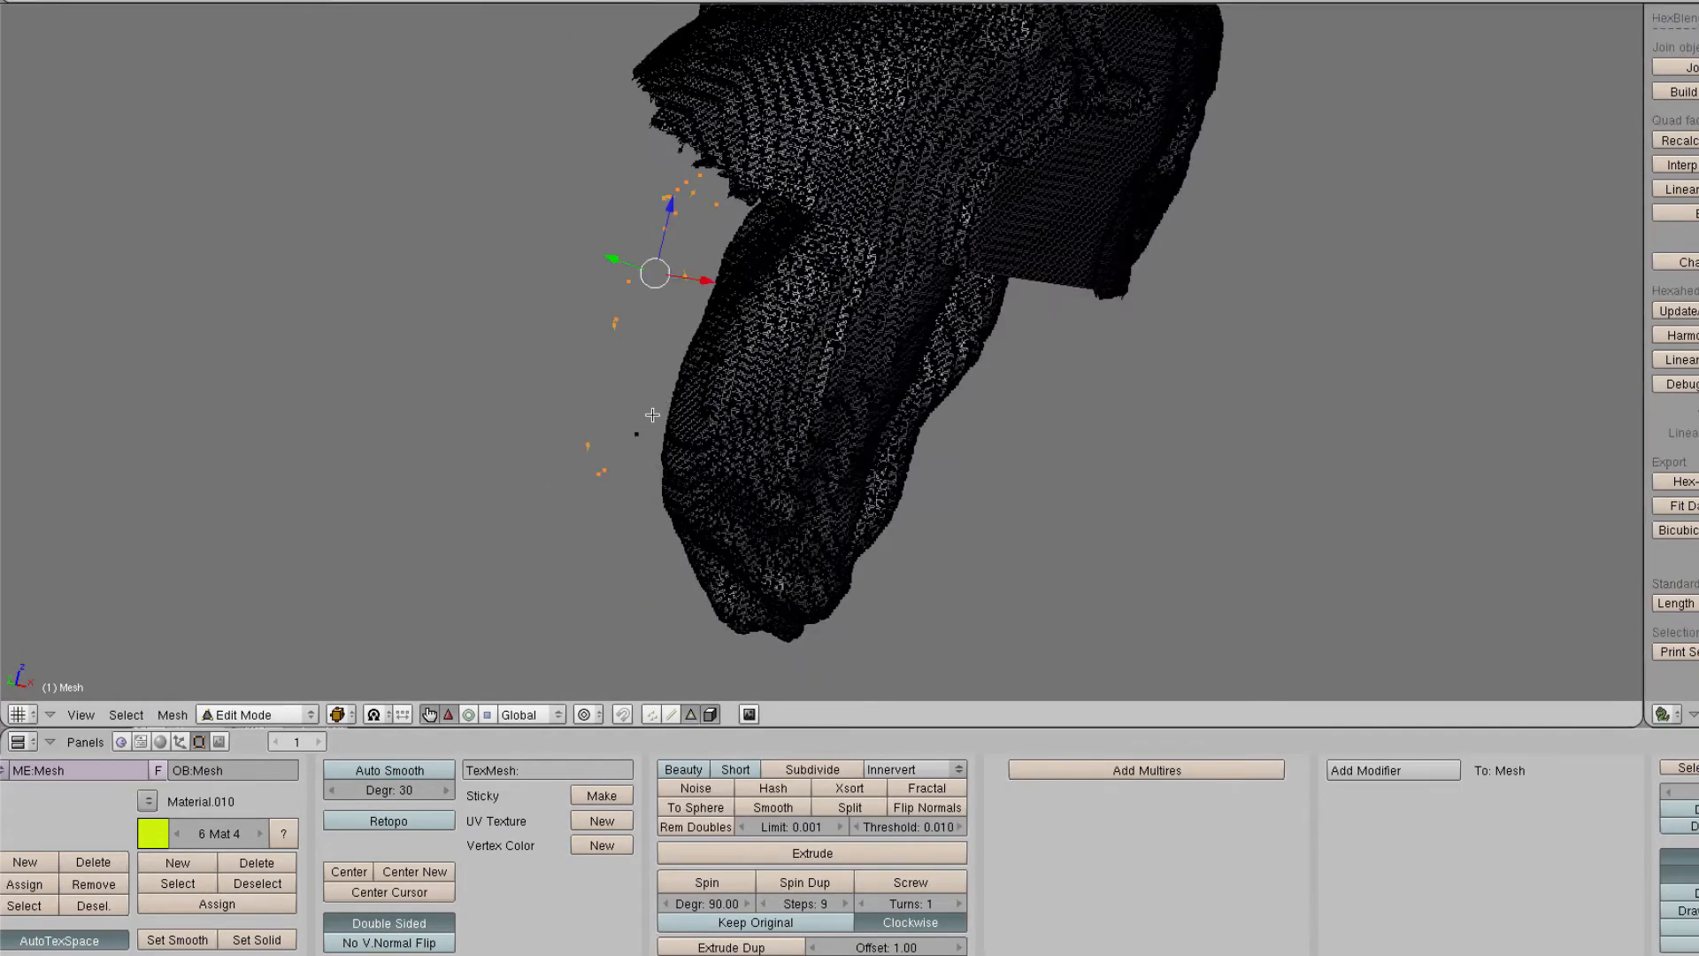
mouse_move(652, 415)
middle_mouse_down()
mouse_move(584, 442)
mouse_move(652, 415)
middle_mouse_up()
left_click(217, 904)
left_click(257, 883)
left_click(178, 883)
Select the large inner cavity's faces on the side towards the narrow cavity and assign them to the blue material 5
key("a")
middle_click_drag(670, 328, 967, 486)
key("l")
middle_click_drag(497, 528, 600, 597)
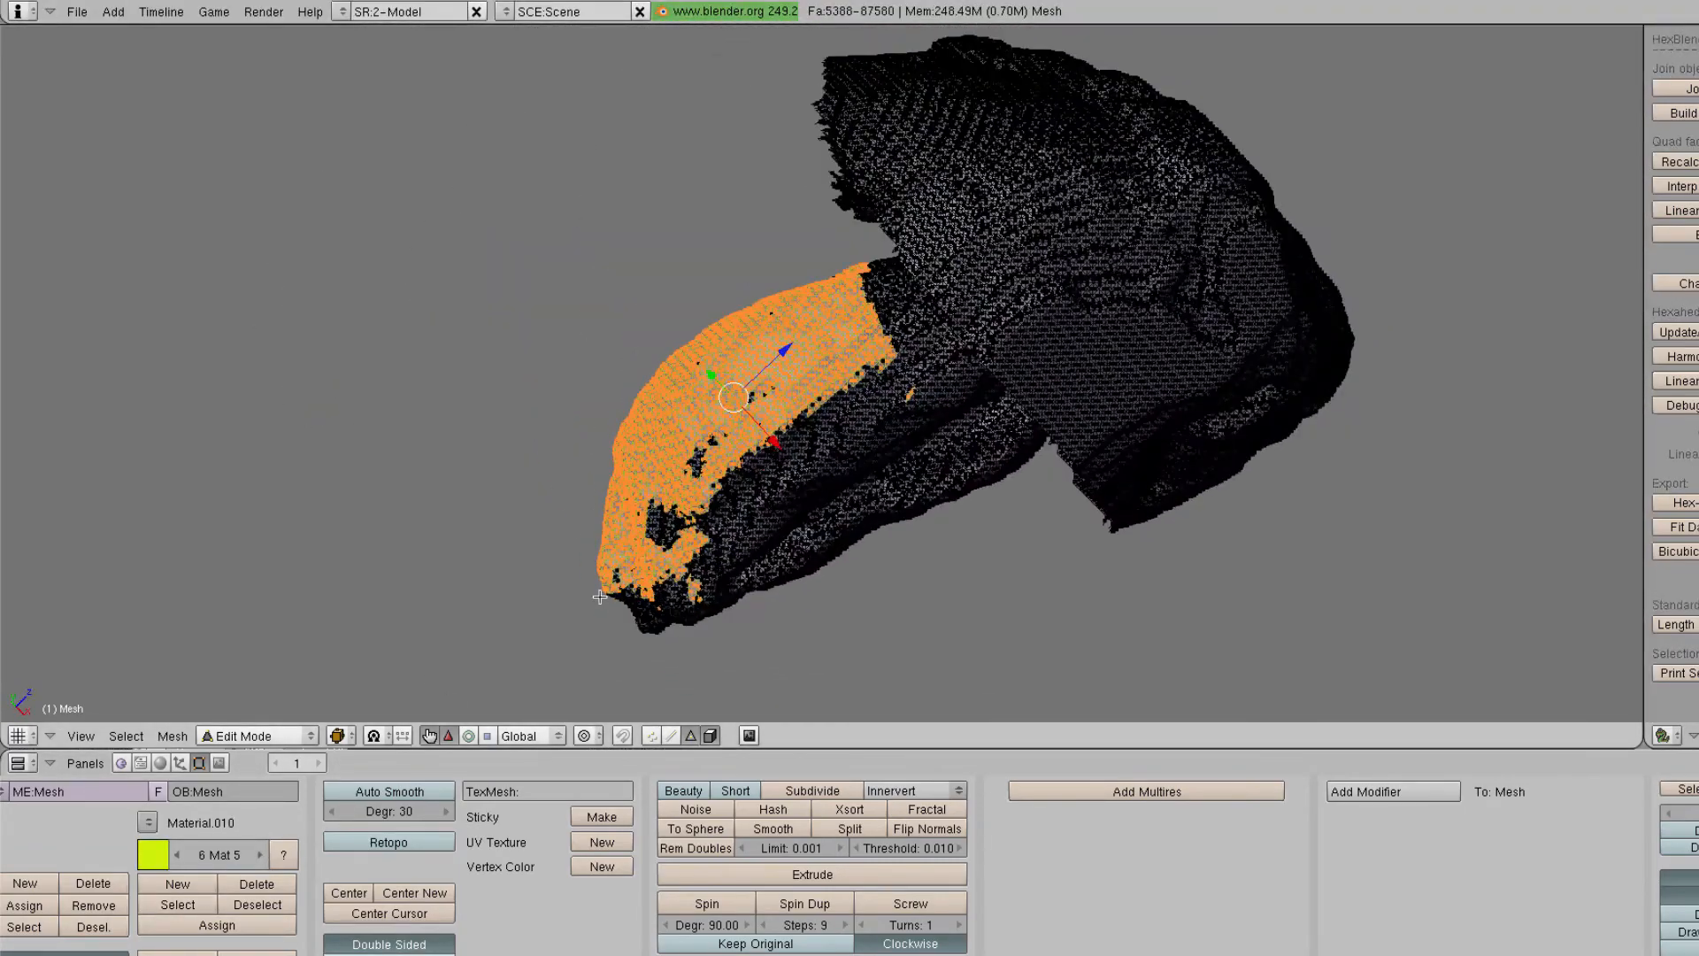
left_click(256, 905)
Lasso the stray blue faces beyond the patch edge near the large cavity's tip and assign them to the white material 1
scroll(718, 546, "up", 5)
middle_click_drag(718, 547, 821, 175, "shift")
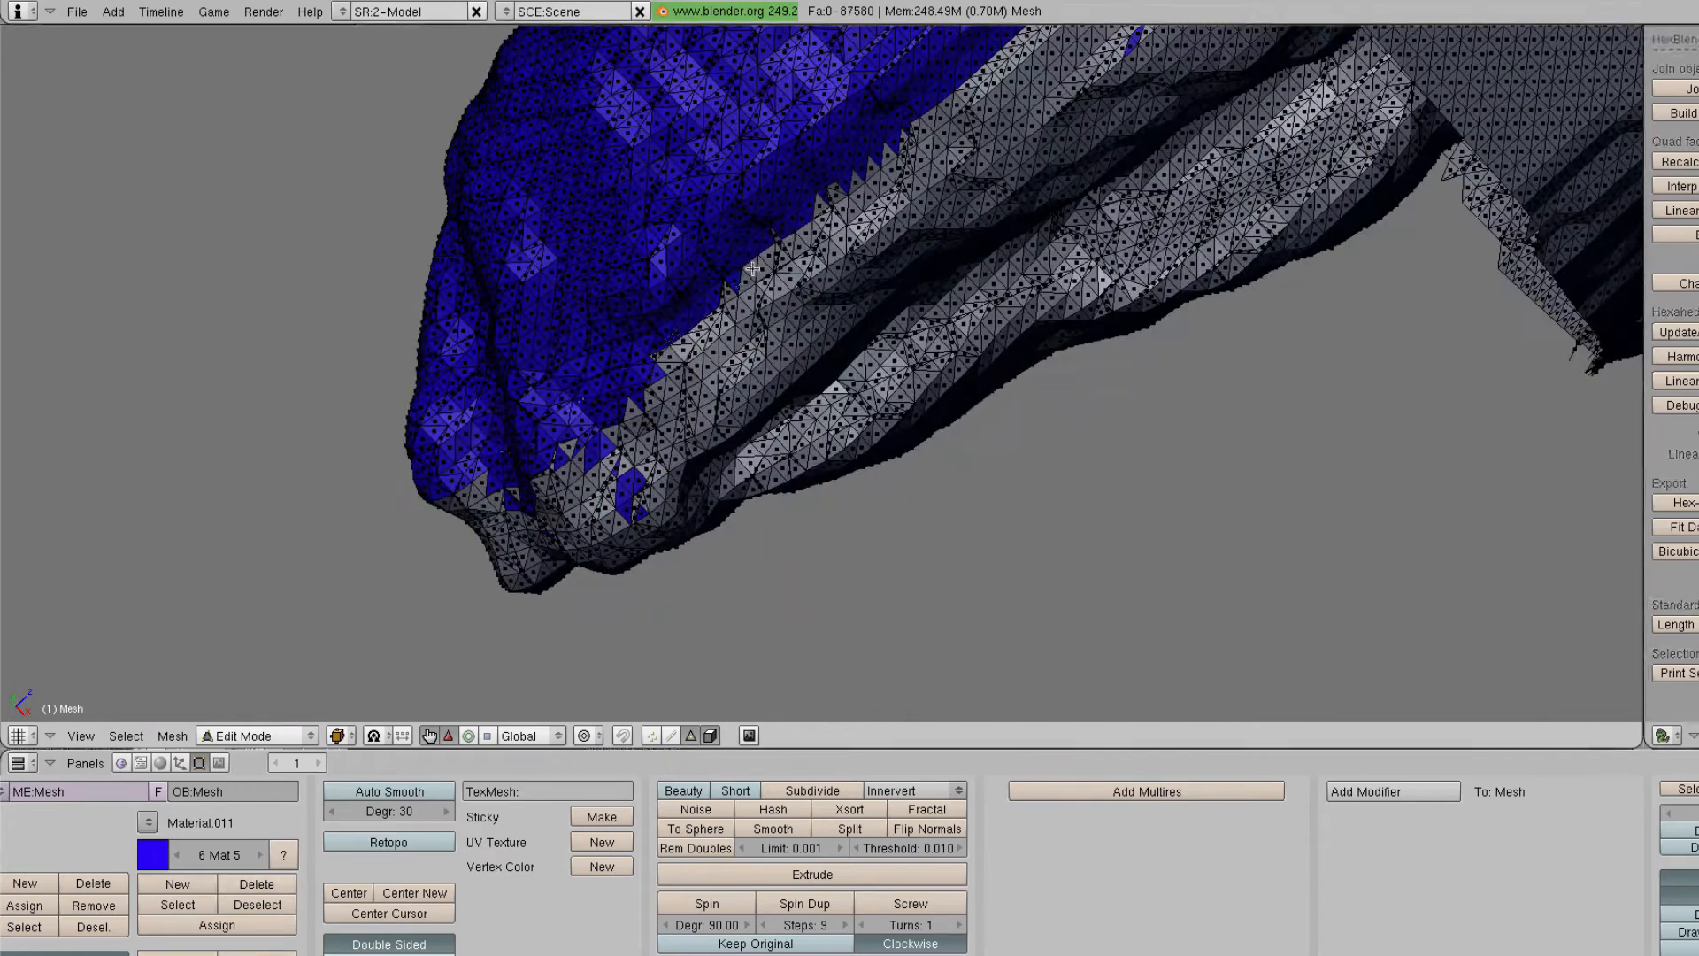
left_click_drag(442, 500, 460, 548, "ctrl")
left_click_drag(241, 855, 181, 855)
left_click(216, 925)
key("a")
Lasso the white gaps along the upper edge of the blue patch and assign them to the blue material 5
scroll(749, 286, "down", 3)
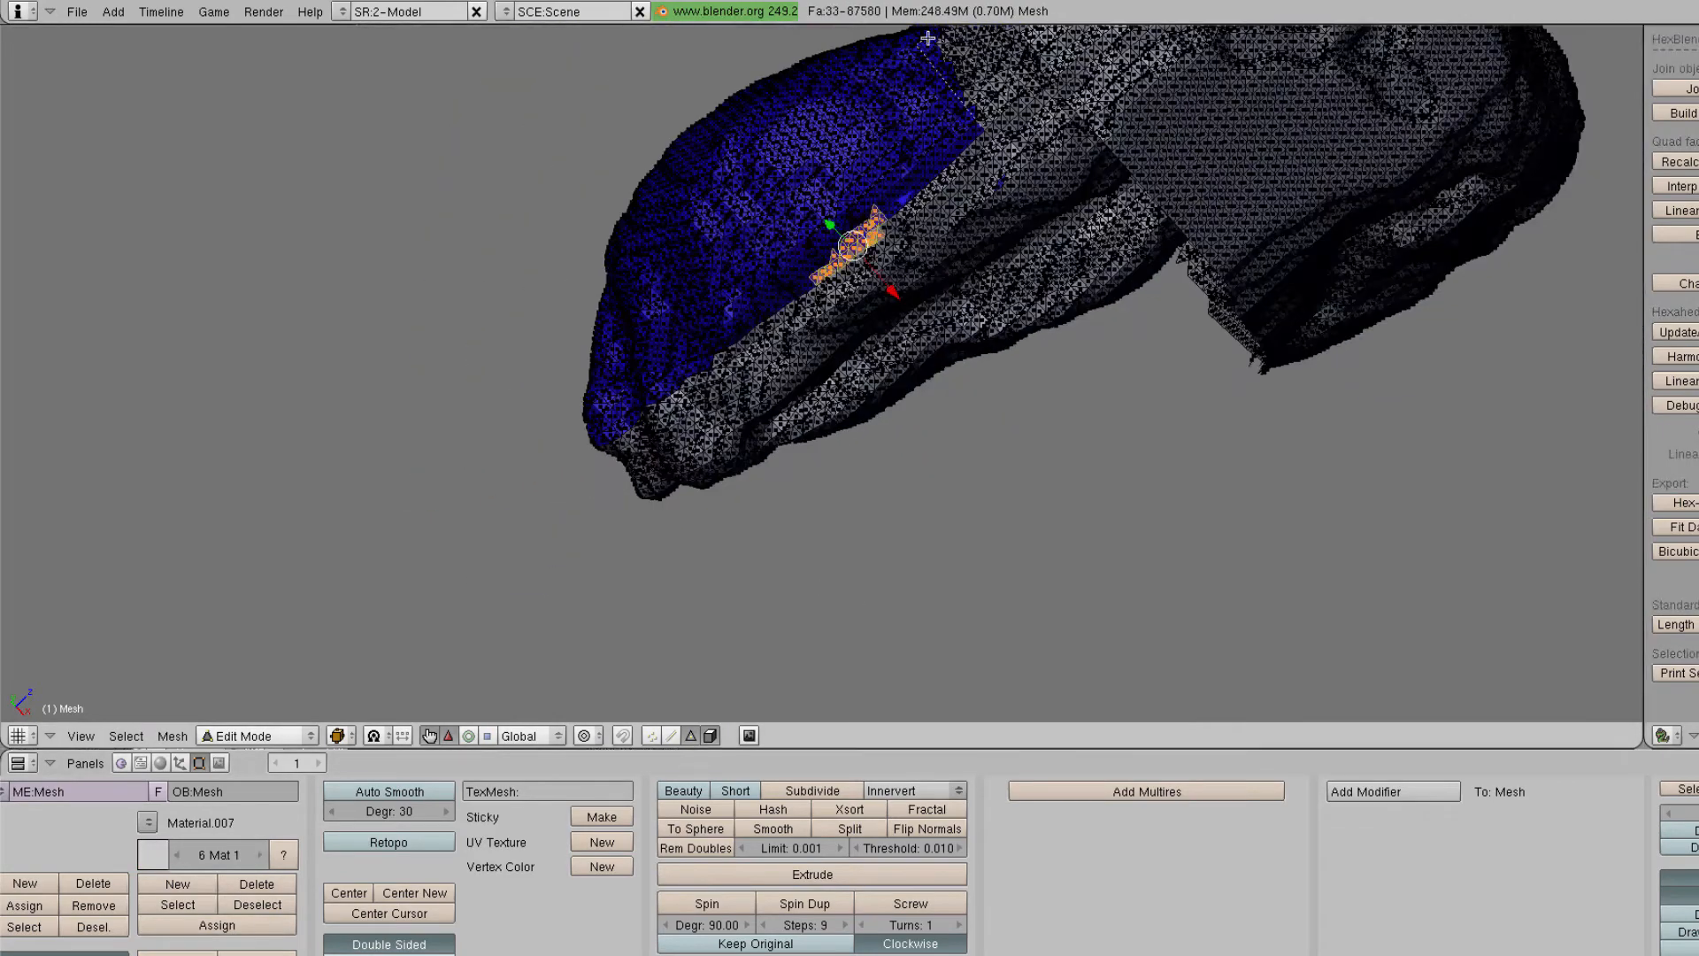
left_click_drag(928, 38, 982, 122, "ctrl")
left_click_drag(219, 854, 276, 856)
left_click(217, 925)
key("a")
Lasso the unassigned spots within the large cavity's blue side and assign them to the blue material 5
mouse_move(947, 292)
middle_mouse_down()
mouse_move(974, 375)
mouse_move(652, 523)
mouse_move(707, 111)
middle_mouse_up()
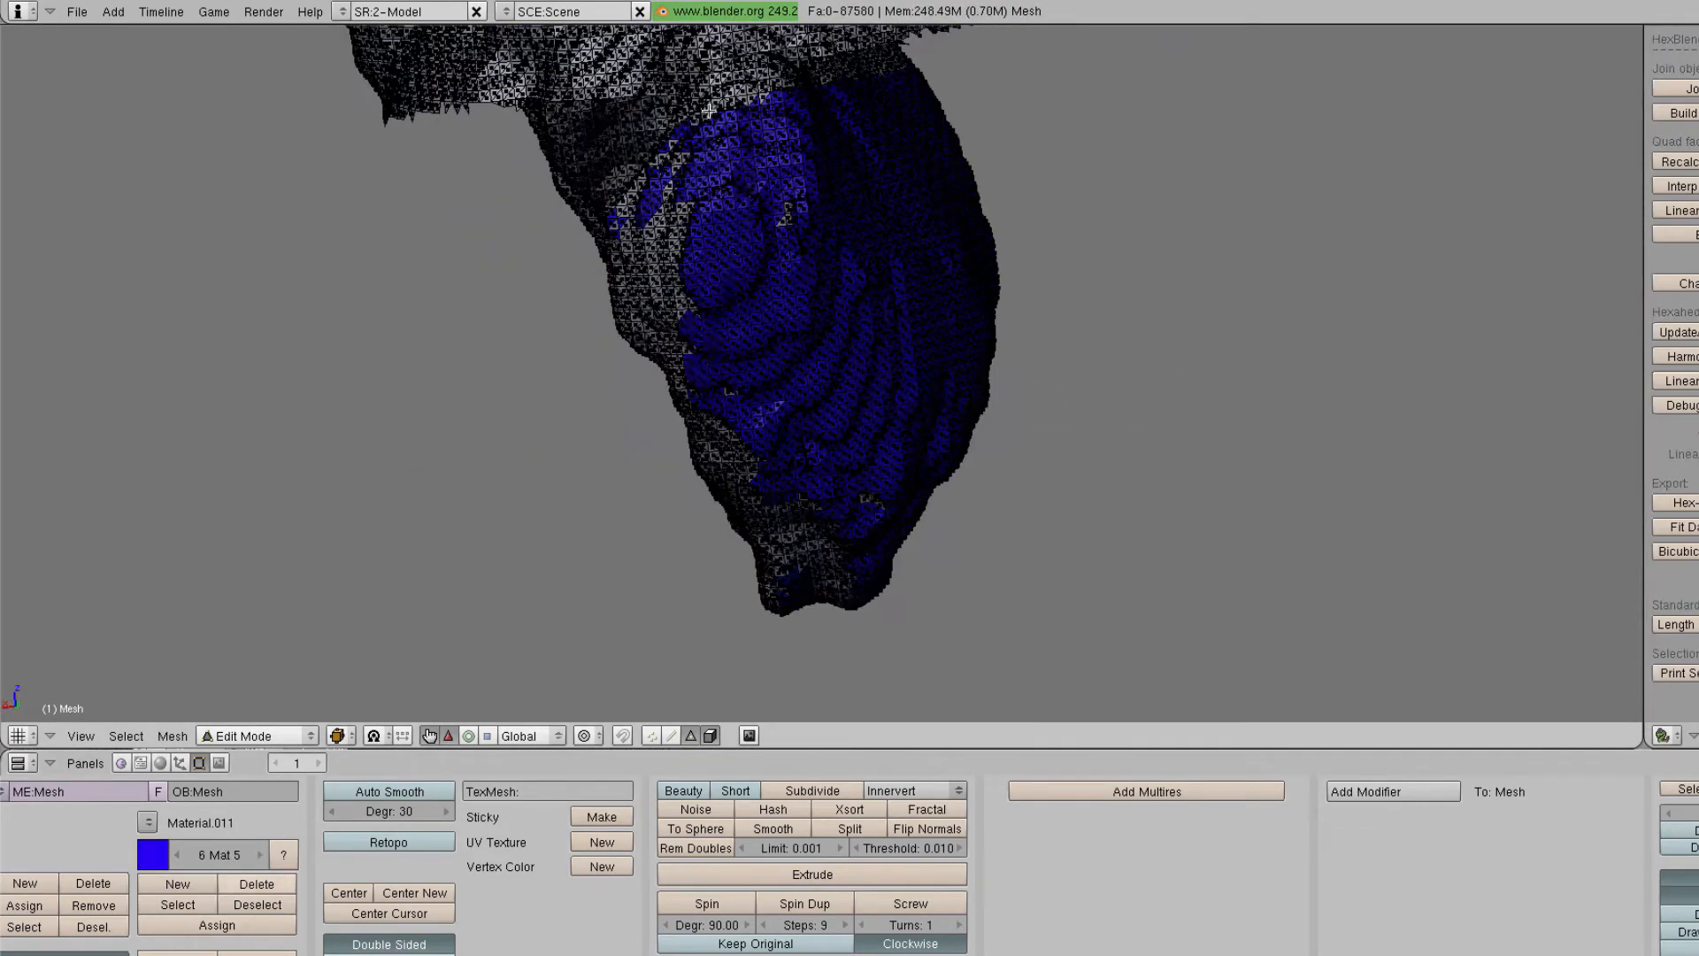
left_click_drag(708, 112, 965, 306, "ctrl")
left_click_drag(823, 425, 947, 434, "ctrl")
left_click(212, 924)
key("a")
Select the misassigned blue faces beyond the patch near the base and assign them to the white material 1
left_click_drag(659, 146, 659, 256, "ctrl")
middle_click_drag(816, 523, 893, 380)
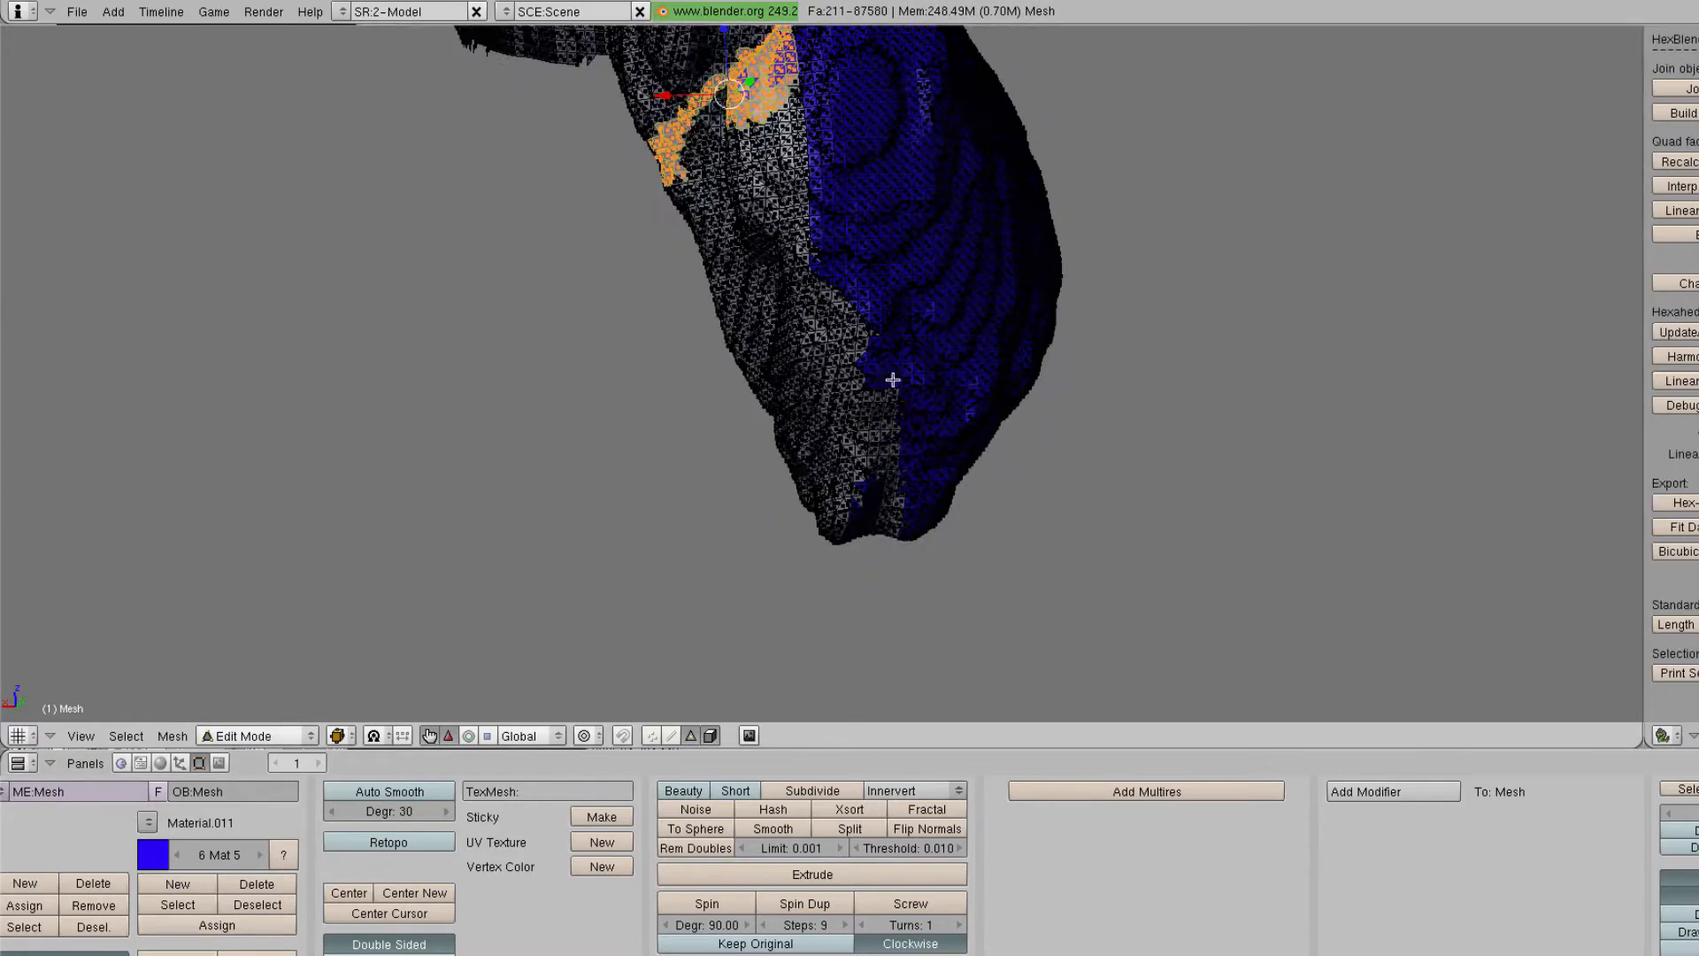
left_click(175, 857)
left_click(175, 857)
left_click(175, 858)
left_click(212, 924)
key("a")
Assign the last stray blue faces on the large cavity's outer side to the white material 1 and return to Object Mode
middle_click_drag(779, 425, 746, 98)
left_click_drag(834, 146, 834, 212, "ctrl")
middle_click_drag(834, 212, 929, 256)
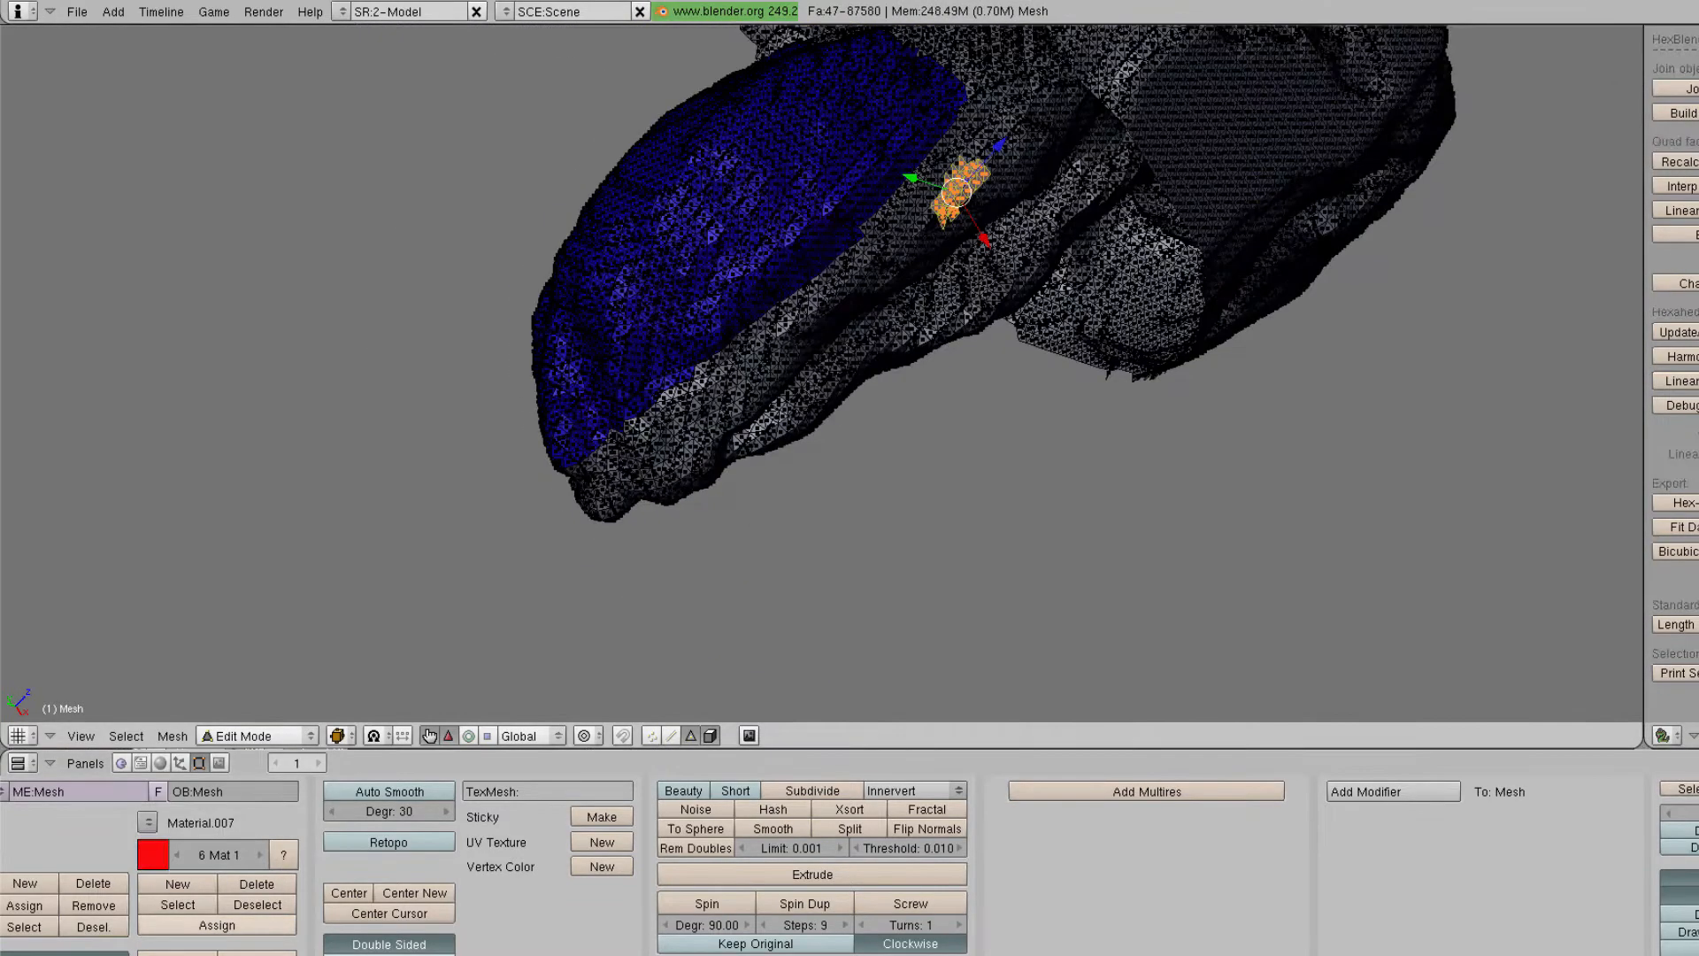
middle_click_drag(710, 228, 1377, 292)
left_click(217, 924)
key("Tab")
middle_click_drag(974, 336, 911, 433)
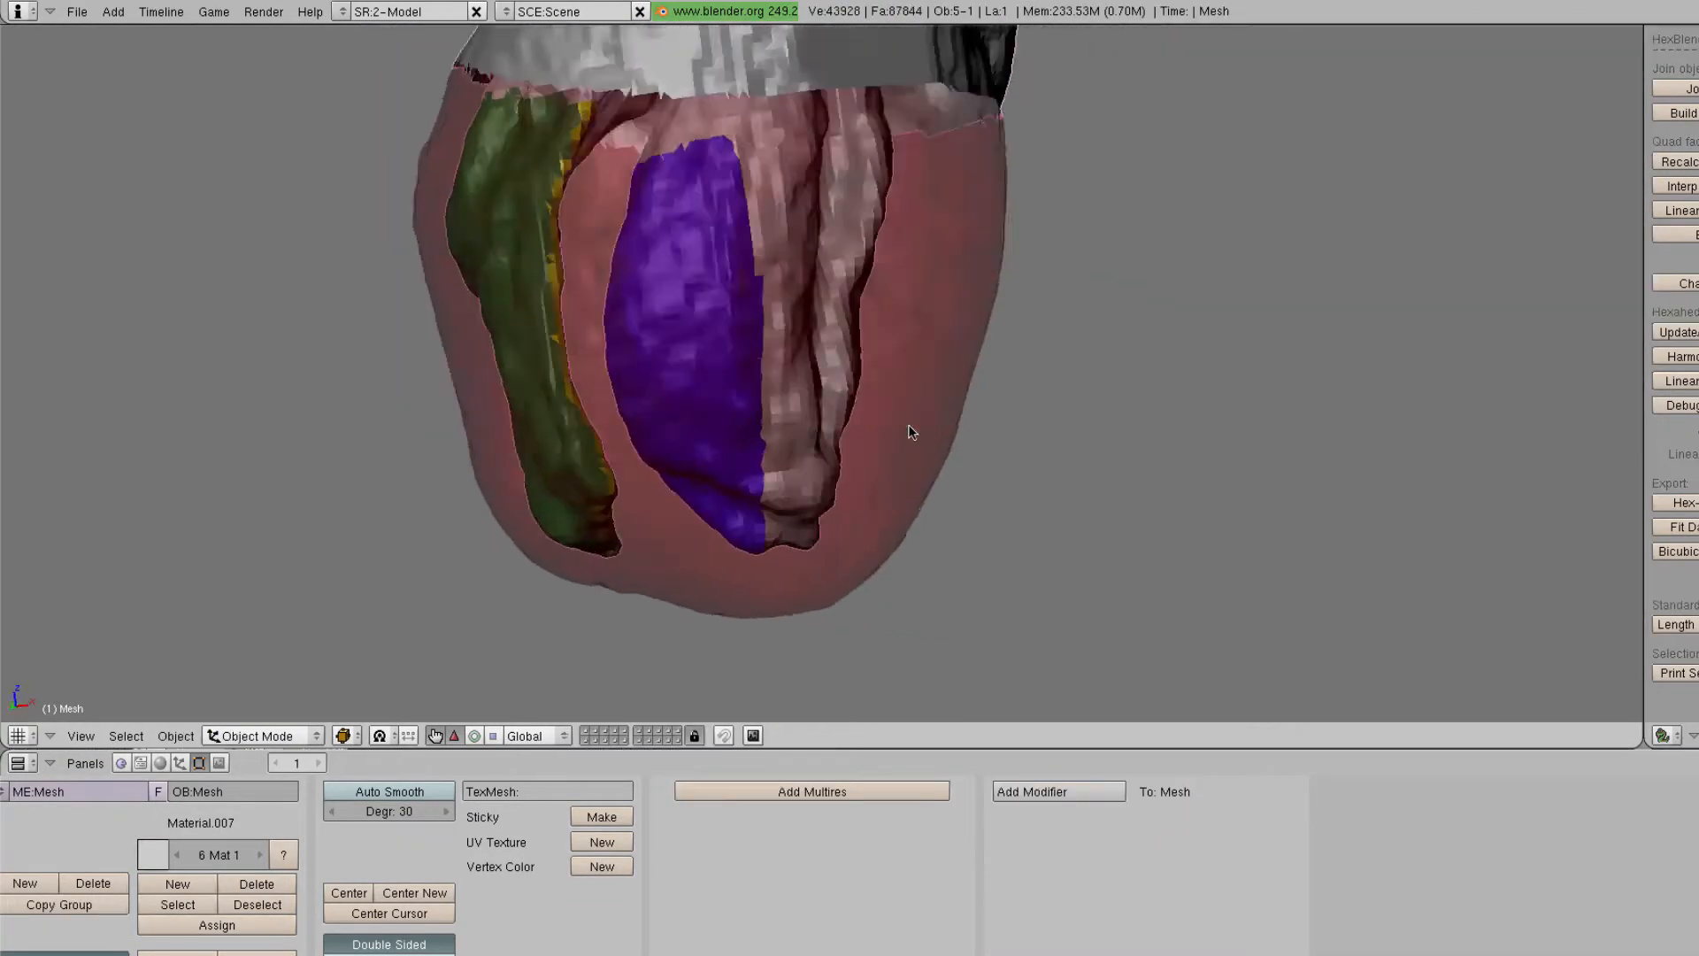
Reopen the heart mesh in Edit Mode, select all faces of the blue material 5 and hide them
key("Tab")
left_click(261, 857)
left_click(261, 857)
left_click(177, 904)
key("h")
mouse_move(756, 398)
middle_mouse_down()
mouse_move(797, 363)
mouse_move(779, 376)
middle_mouse_up()
left_click(222, 925)
key("h")
Box-select the remaining faces of the large inner cavity below the base, assign them to the light blue material 6 and hide them
key("b")
left_click_drag(738, 146, 983, 576)
middle_click_drag(1009, 389, 725, 380)
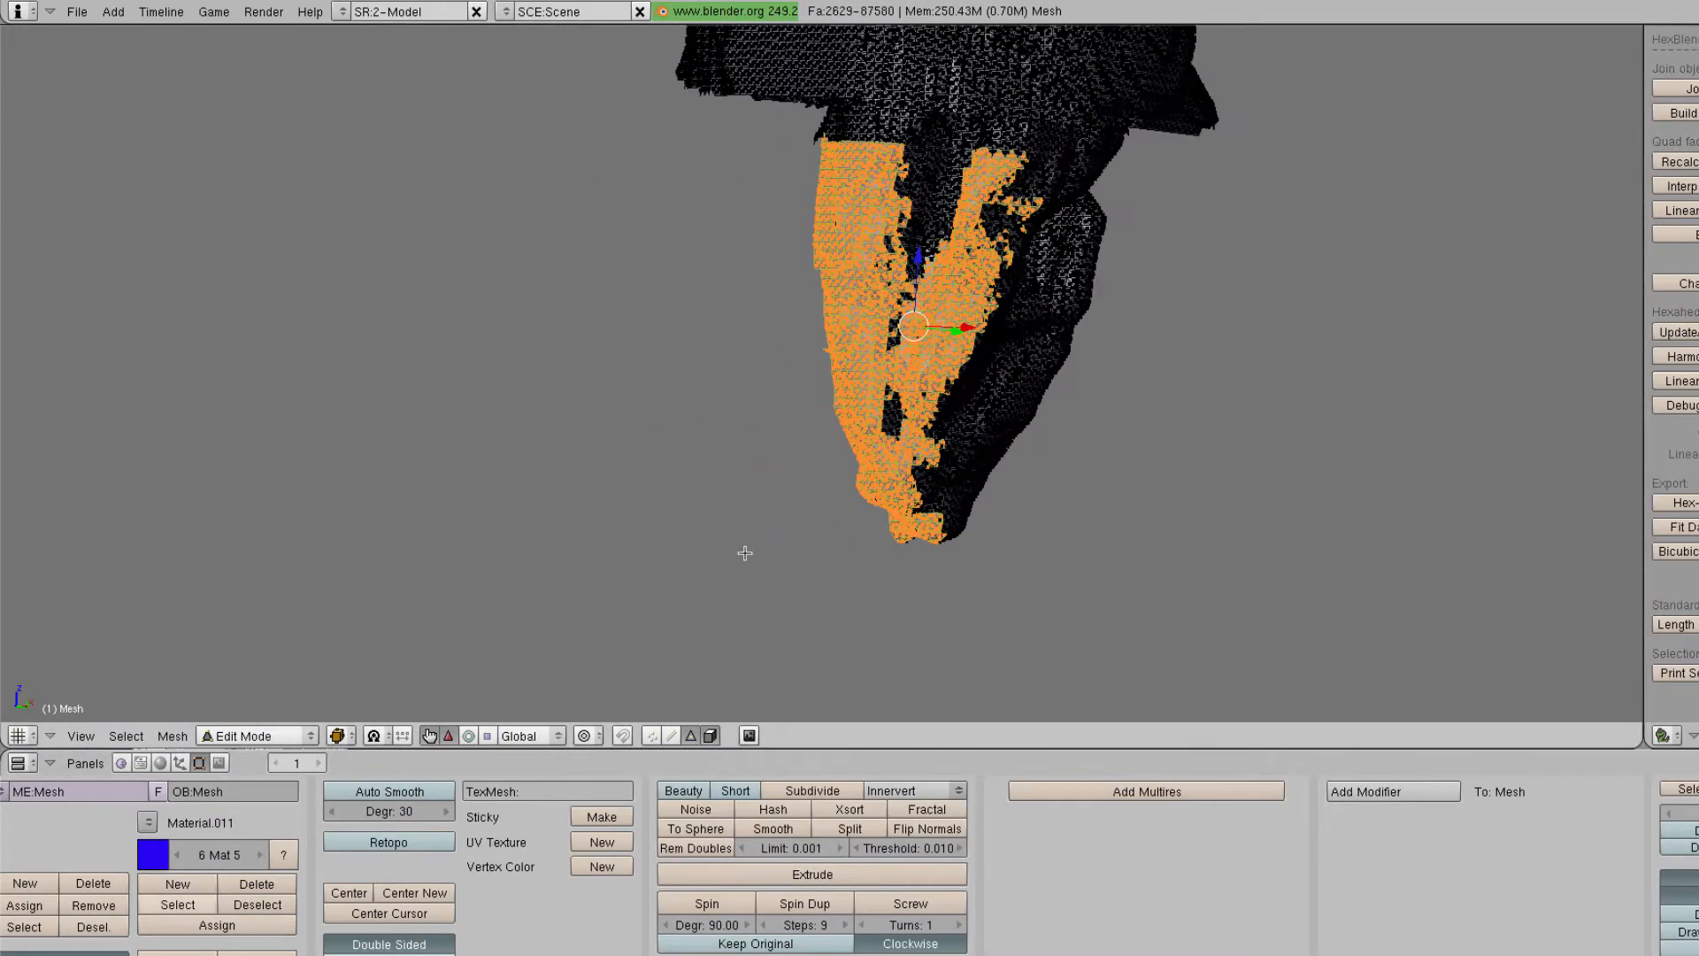
key("b")
left_click_drag(743, 554, 1141, 147)
middle_click_drag(1345, 274, 1160, 277)
key("b")
left_click_drag(796, 567, 1113, 162)
middle_click_drag(1044, 380, 266, 381)
key("b")
left_click_drag(650, 500, 713, 545)
left_click(259, 854)
left_click(217, 924)
key("h")
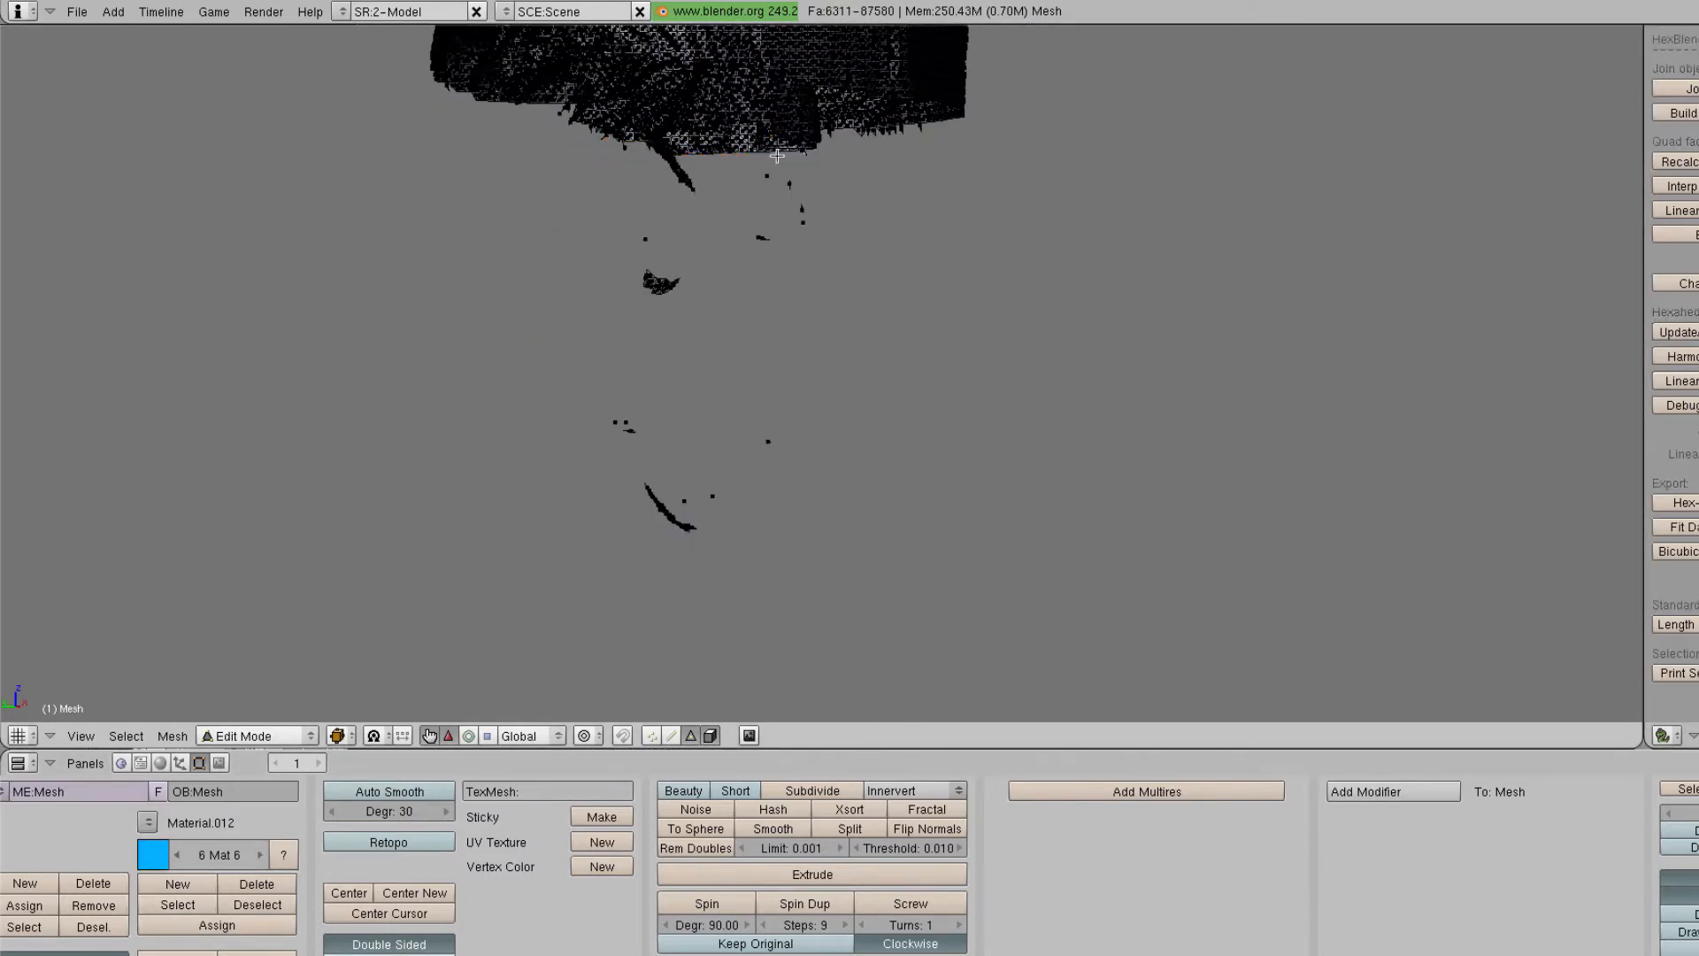
Assign the stray faces left below the base to the light blue material 6, hide them, and return to Object Mode
key("h")
key("b")
left_click_drag(624, 473, 735, 566)
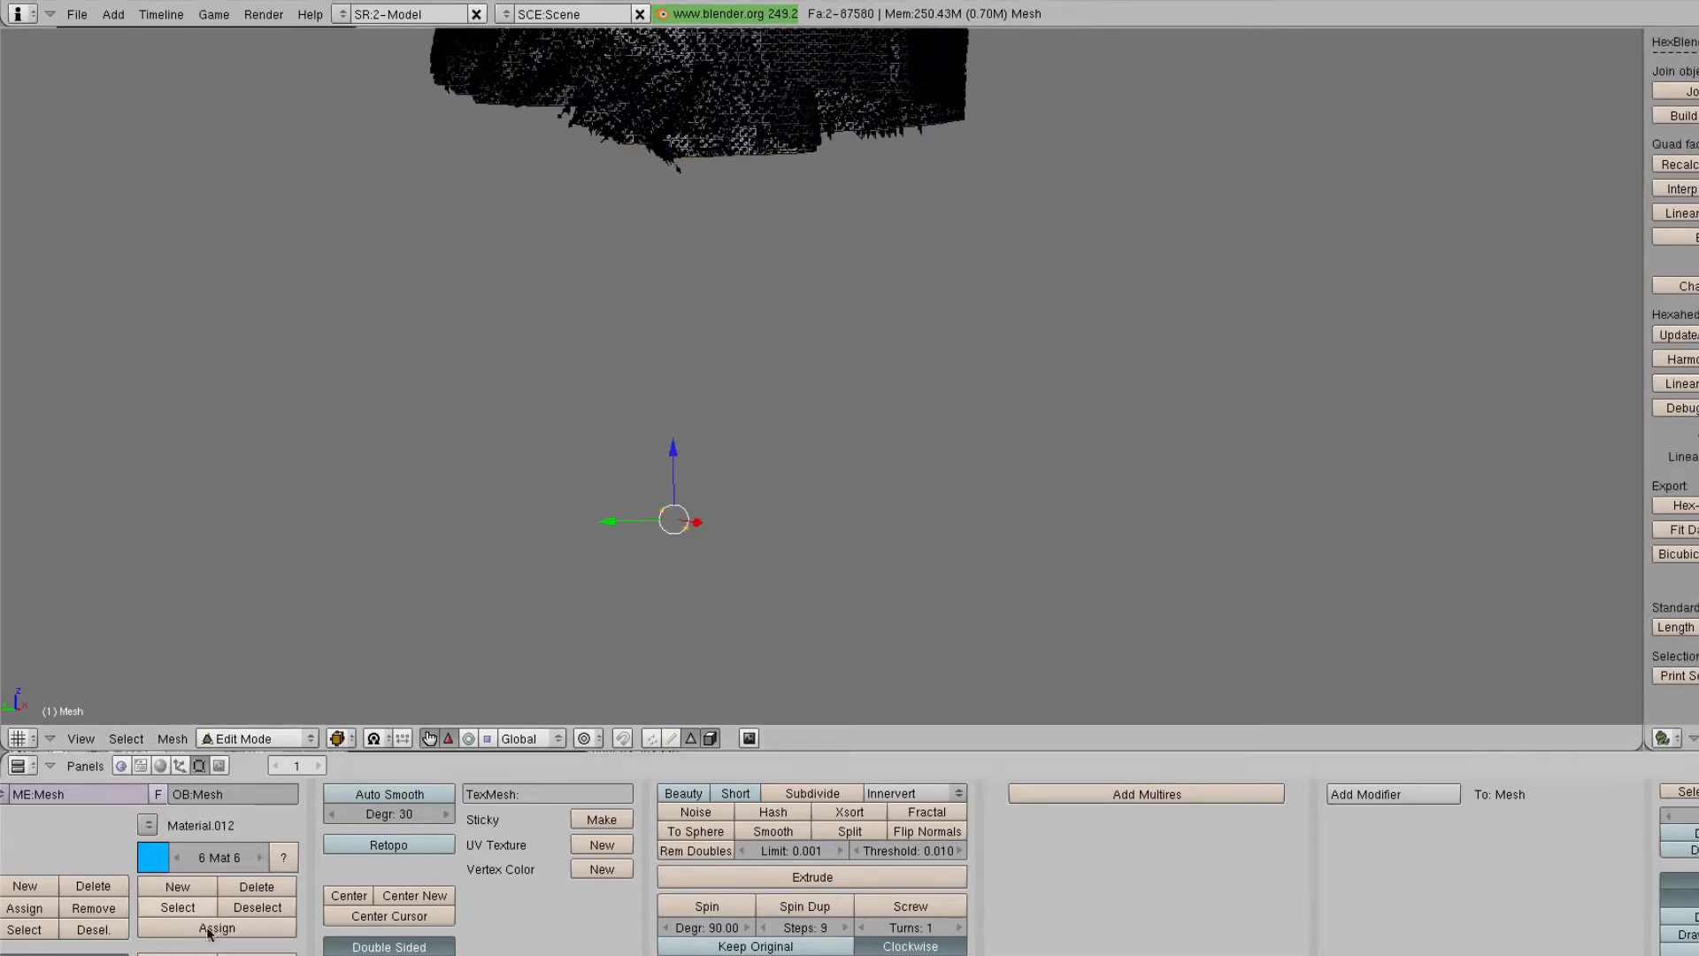
left_click(212, 926)
key("h")
key("Tab")
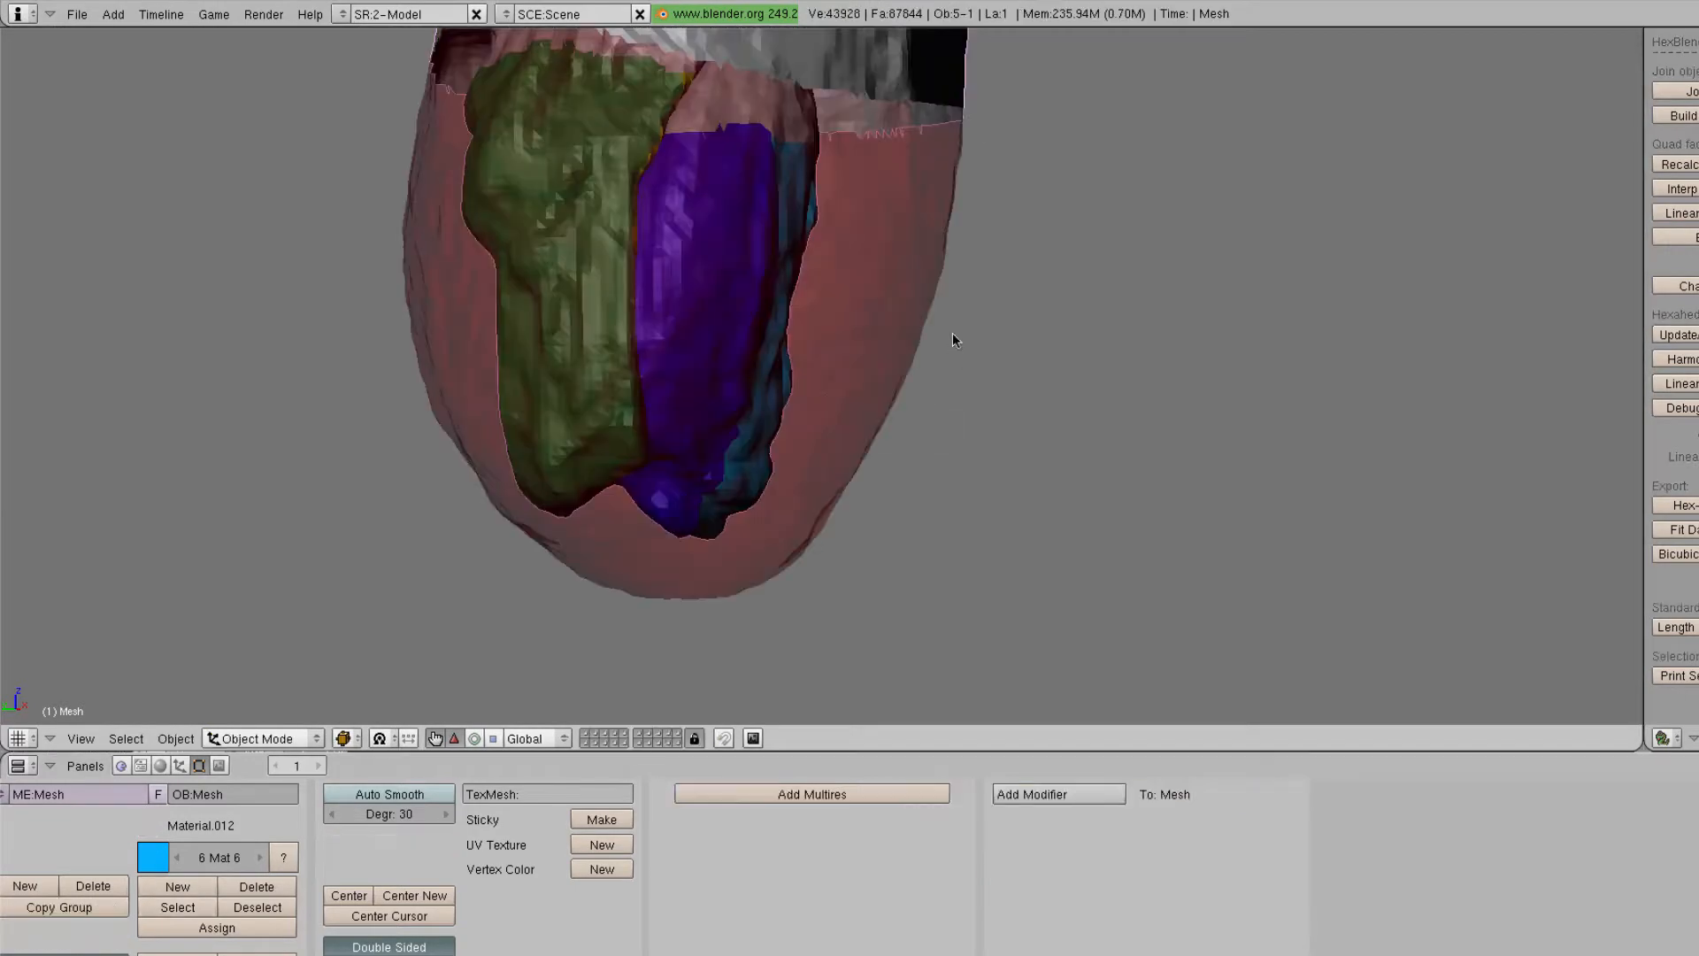
middle_click_drag(852, 247, 888, 334)
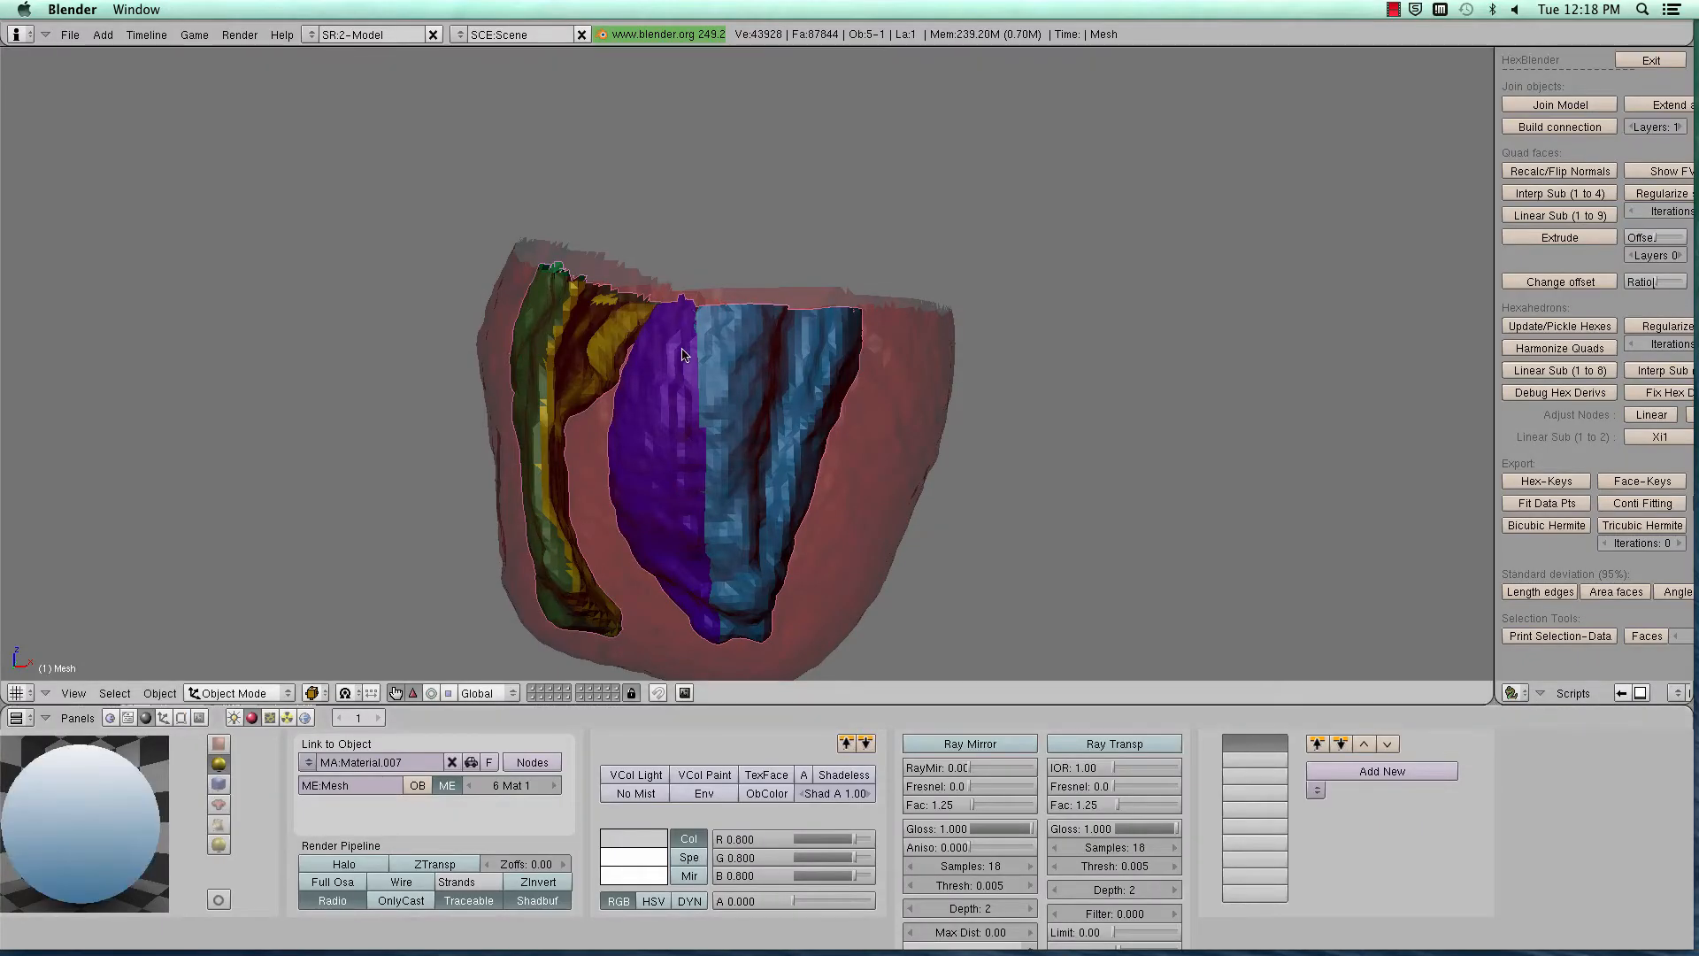
mouse_move(682, 354)
middle_mouse_down()
mouse_move(662, 565)
mouse_move(676, 691)
mouse_move(708, 400)
mouse_move(668, 363)
middle_mouse_up()
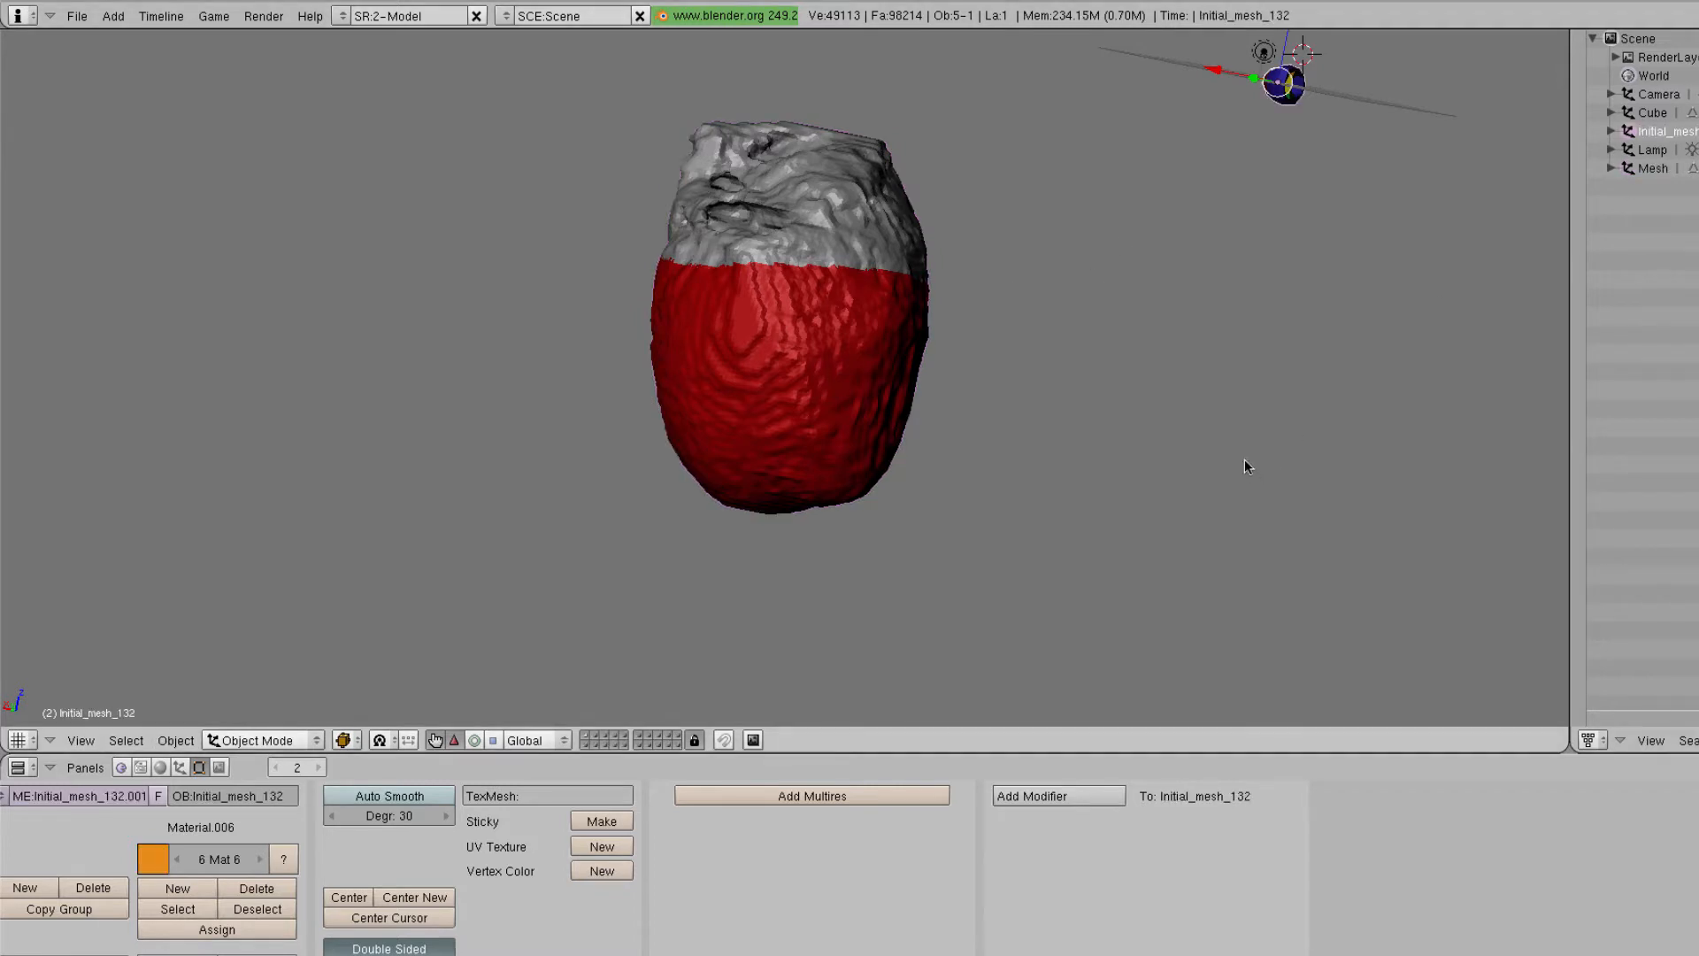
Show the transform properties of the small template mesh Initial_mesh_132
middle_click_drag(1249, 192, 779, 519, "shift")
scroll(948, 556, "up", 7)
middle_click_drag(948, 556, 864, 320)
middle_click_drag(1000, 650, 865, 451, "shift")
scroll(864, 451, "up", 5)
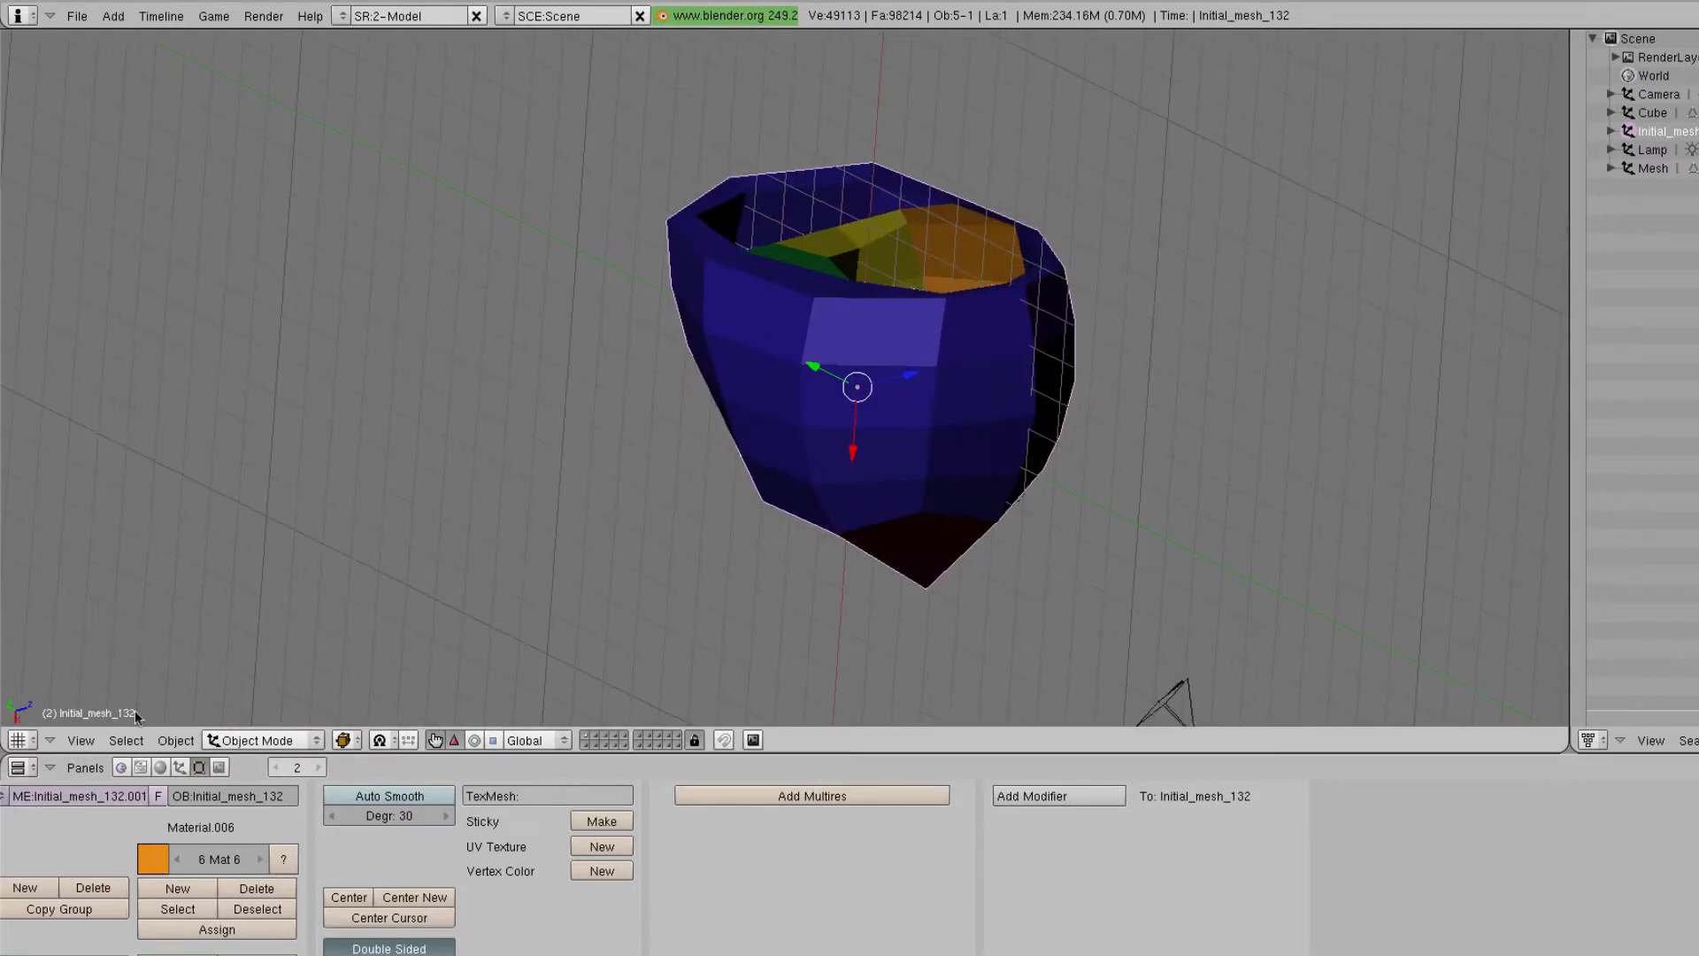
left_click(174, 741)
left_click(175, 719)
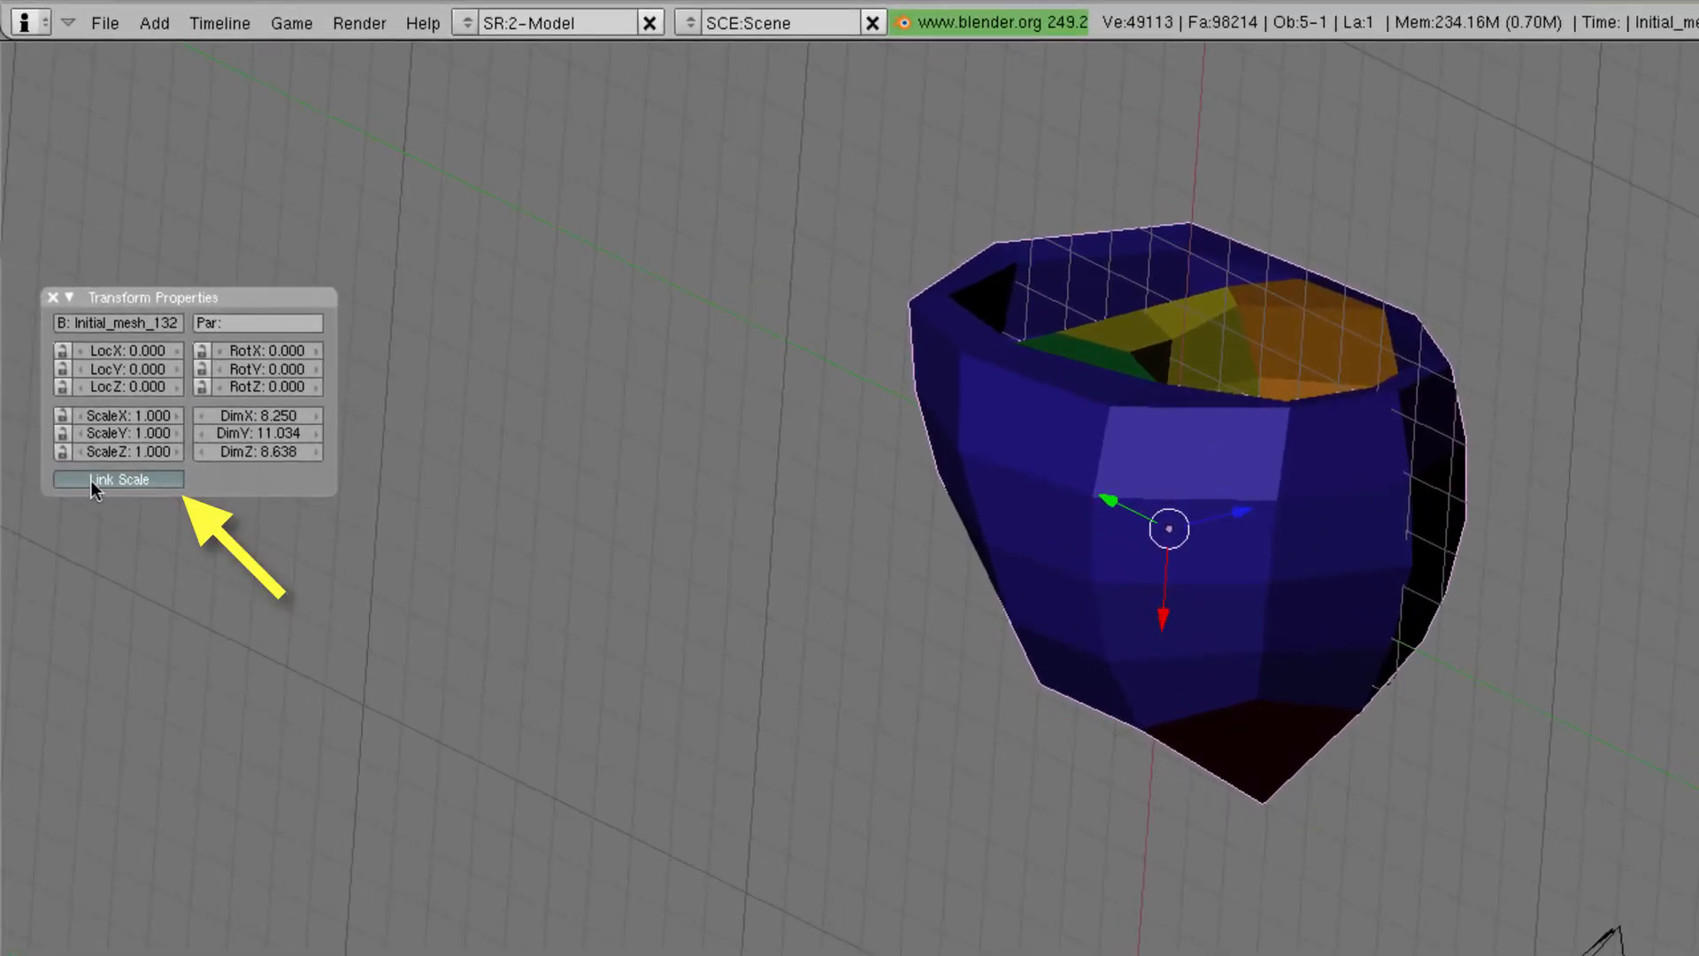
Link the scale axes of Initial_mesh_132 and set its scale to 5.000
left_click(77, 480)
left_click(174, 418)
left_click(174, 417)
scroll(543, 599, "down", 3)
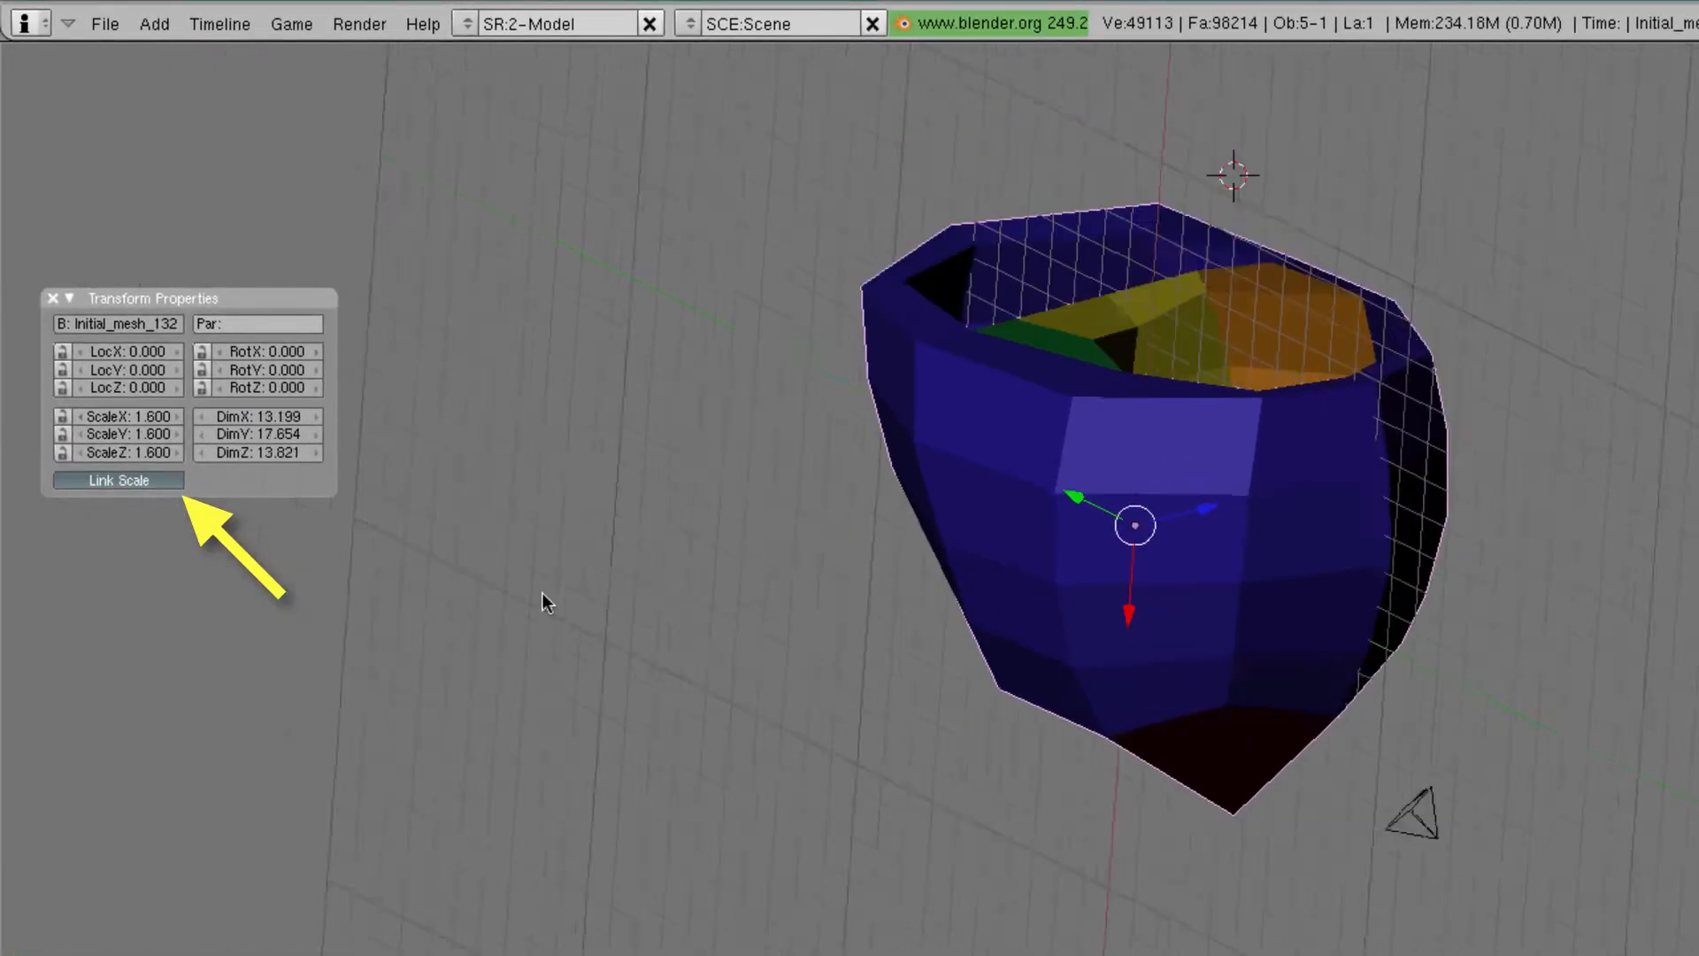
left_click(174, 417)
left_click(174, 417)
scroll(444, 520, "down", 8)
left_click(175, 418)
left_click(174, 417)
left_click(174, 417)
left_click(175, 416)
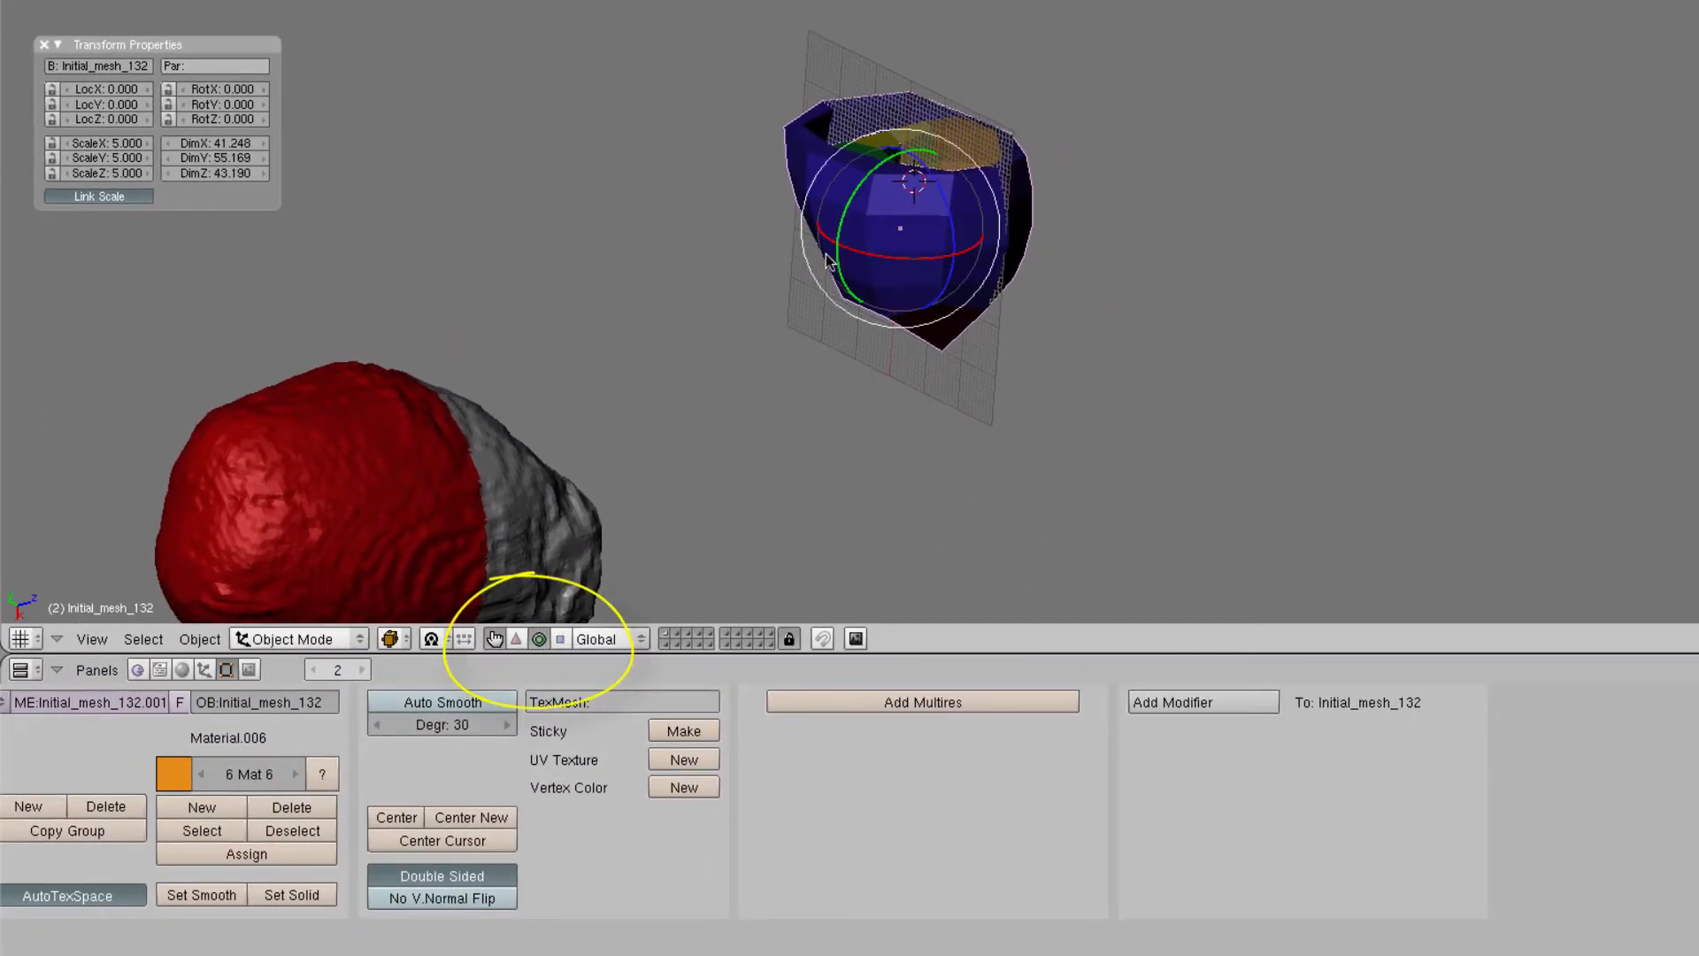
Rotate Initial_mesh_132 about 103 degrees around Y and move it beside the heart, to about X 43.6, Y 12.6, Z -100.7
left_click_drag(838, 270, 886, 179)
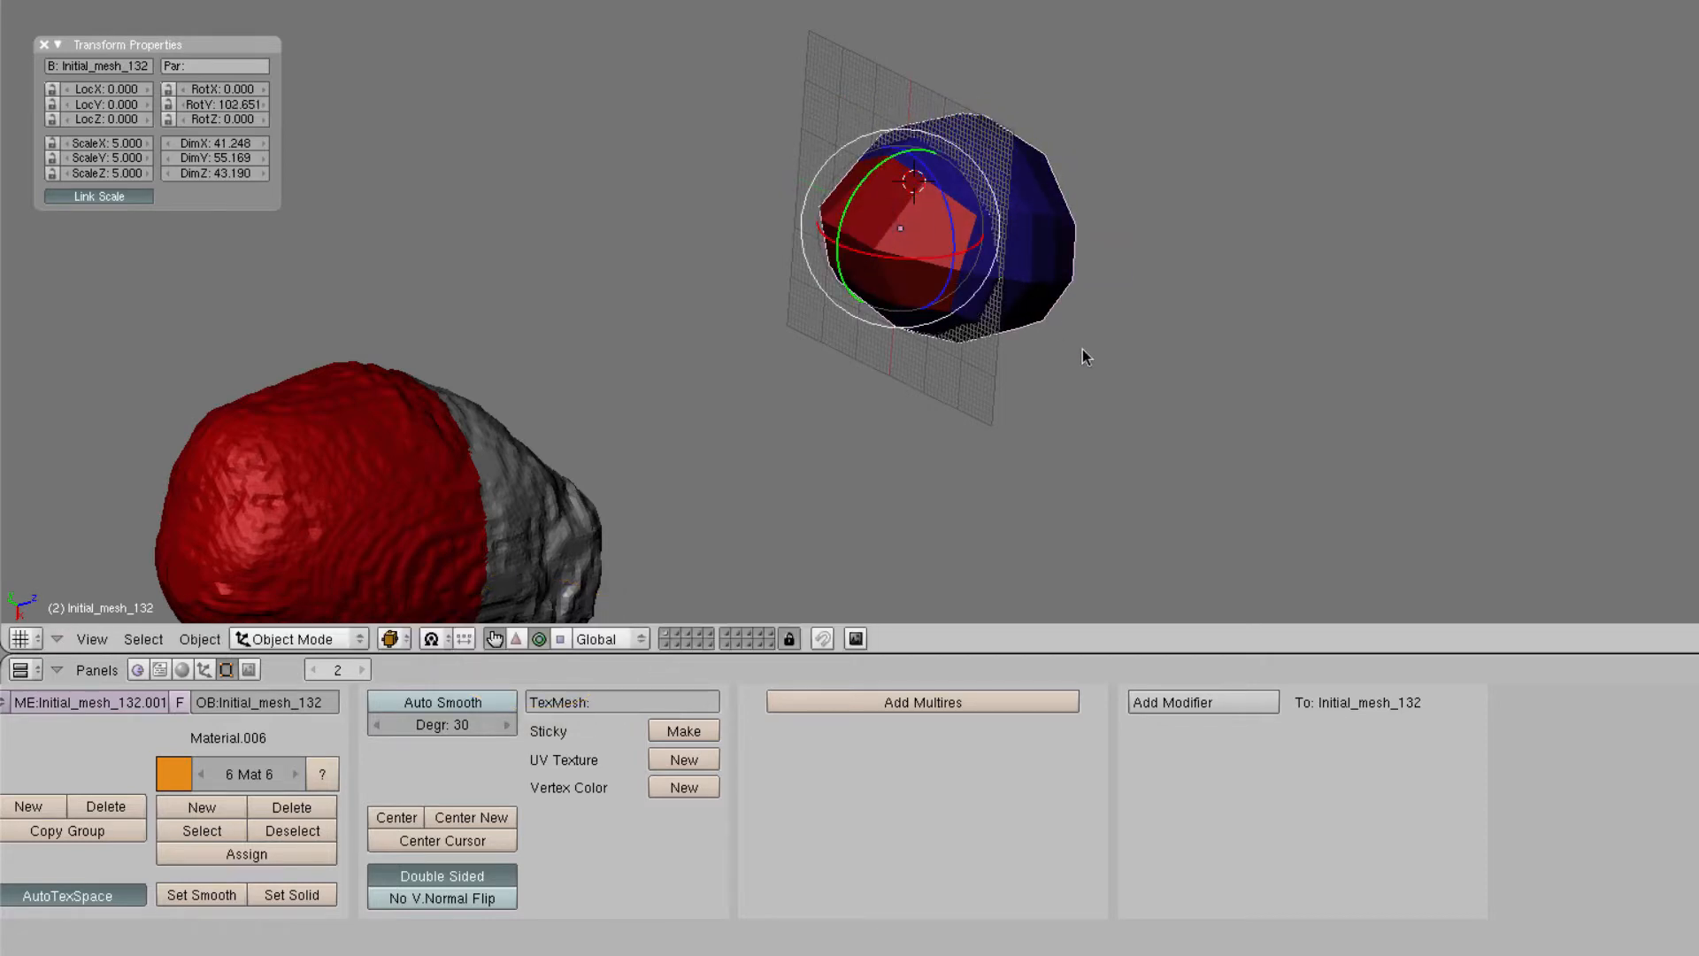
left_click(516, 639)
left_click_drag(984, 208, 354, 361)
middle_click_drag(1193, 340, 1434, 345)
left_click_drag(584, 168, 573, 362)
left_click_drag(699, 285, 763, 287)
middle_click_drag(807, 380, 810, 532)
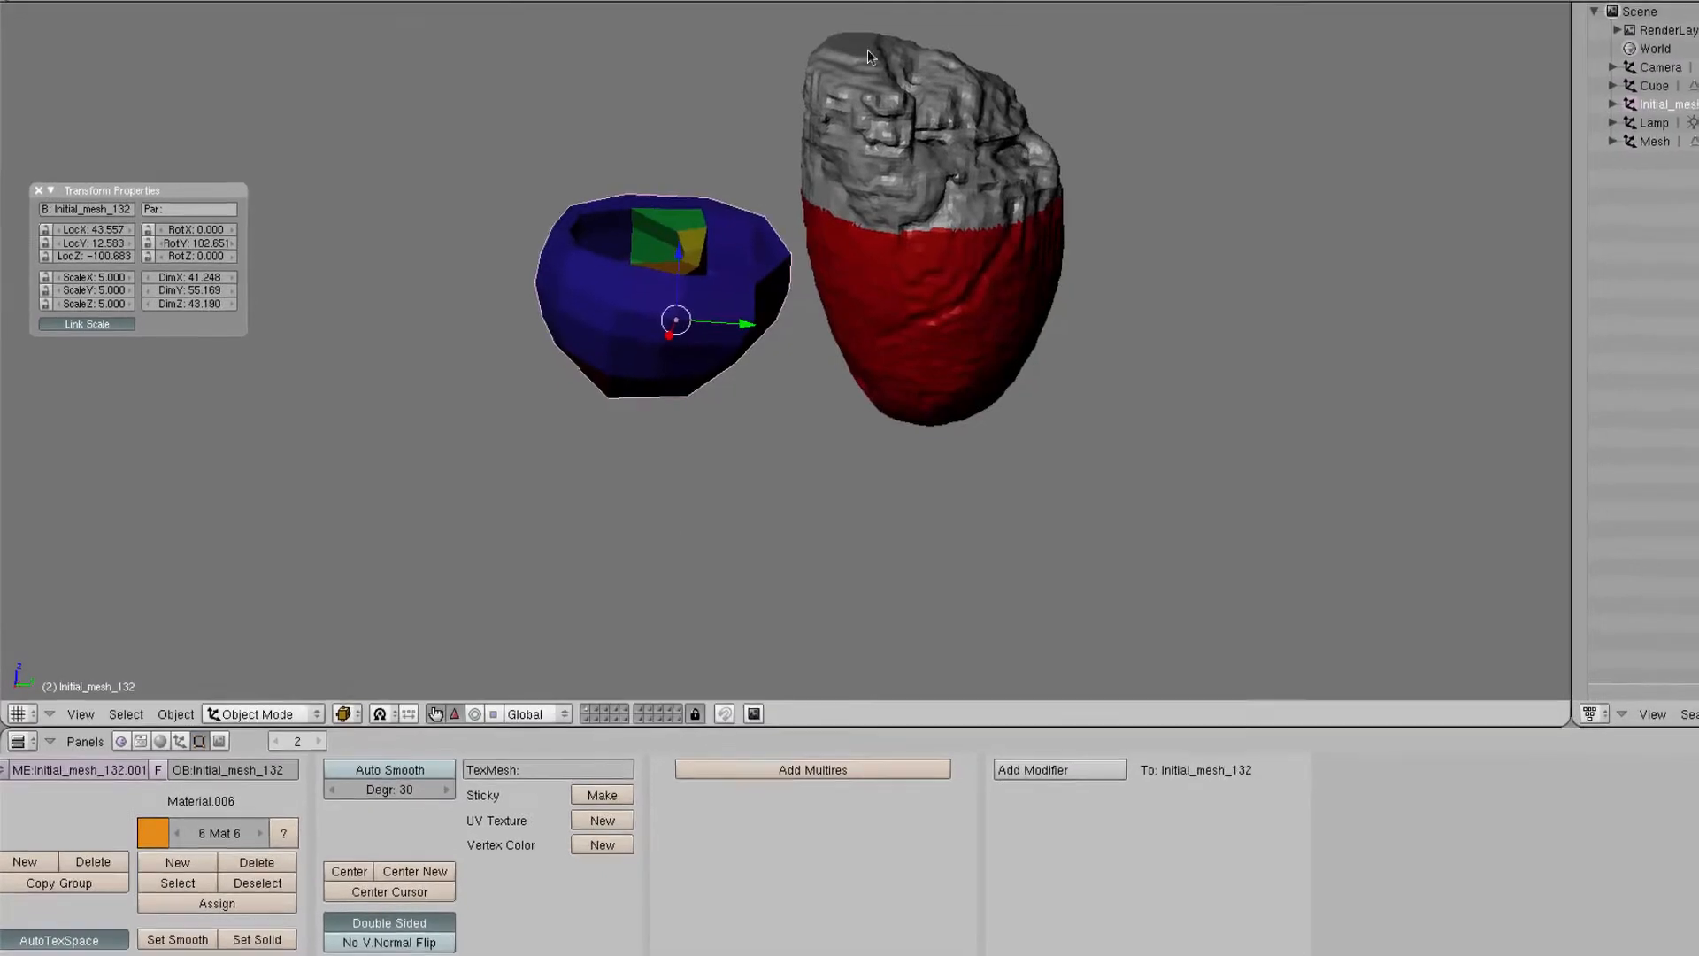
Turn on transparent drawing for the heart mesh so that its base is not drawn
key("F5")
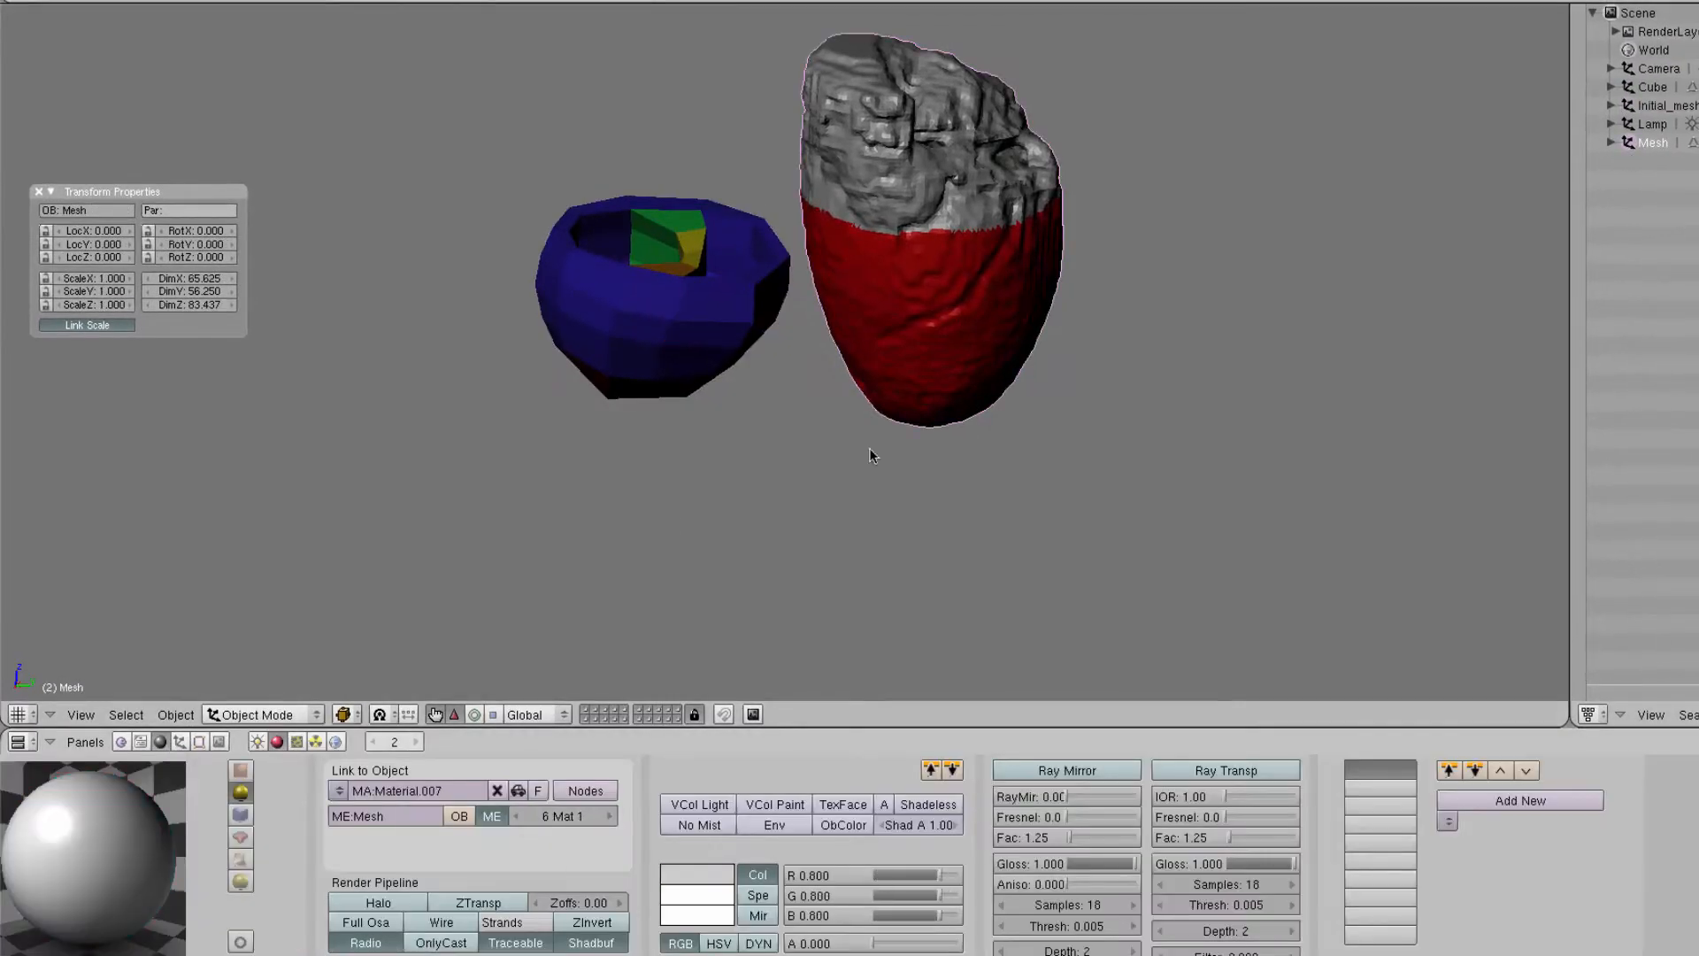
key("F7")
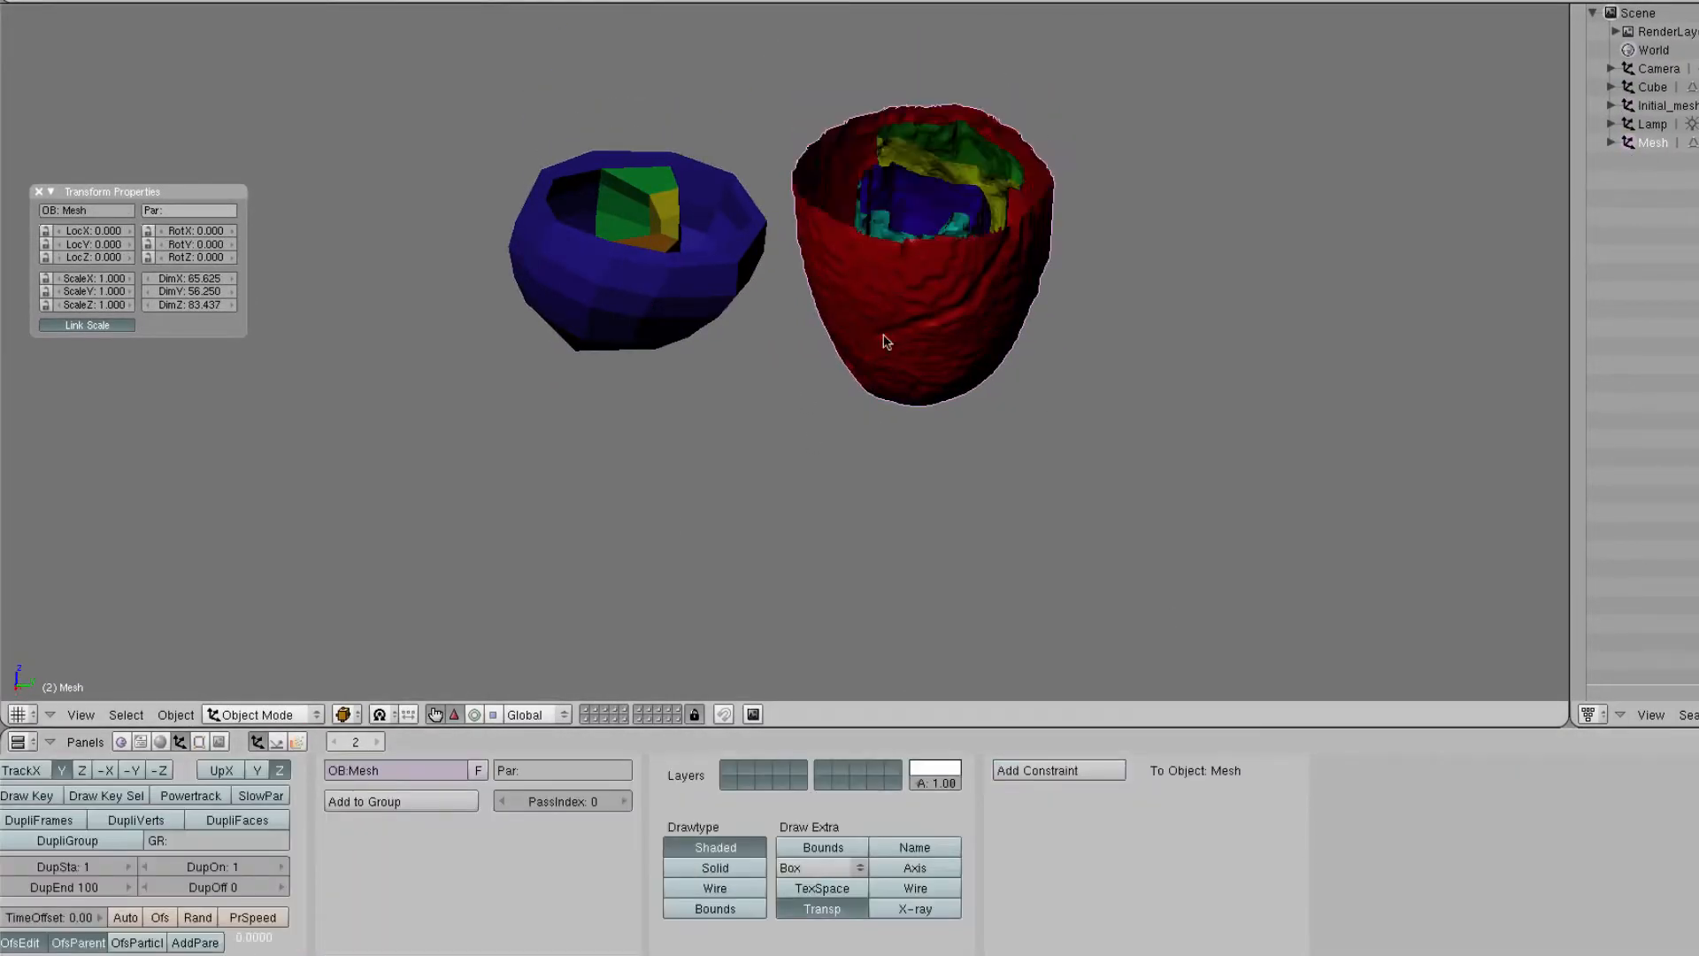
middle_click_drag(620, 266, 566, 336)
Rotate Initial_mesh_132 upright and move it into the heart, to about X 61.4, Y 68.0
right_click(566, 336)
left_click_drag(619, 372, 604, 400)
key("g")
left_click(878, 583)
middle_click_drag(878, 582, 840, 366)
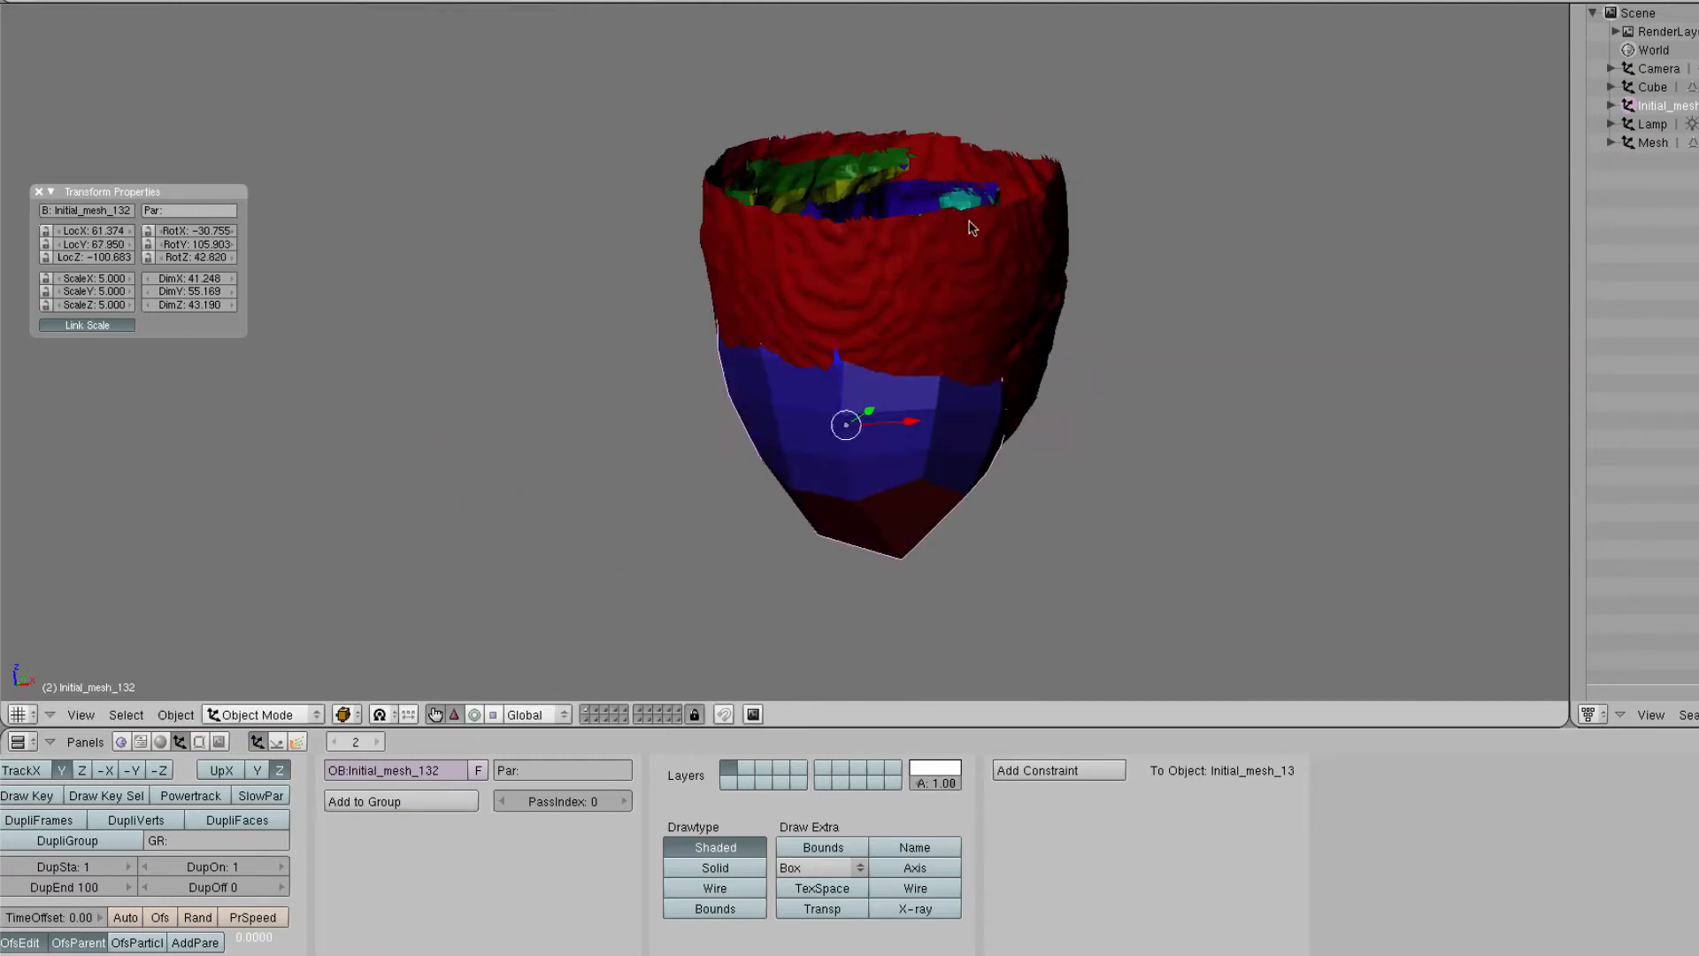
Raise Initial_mesh_132 along Z within the heart, to about Z -85.3
key("g")
key("z")
left_click(839, 281)
middle_click_drag(838, 282, 885, 354)
Rotate Initial_mesh_132 to about X -82.3, Y 101.7, Z -25.0 degrees and adjust its position between the heart's inner cavities
key("r")
key("z")
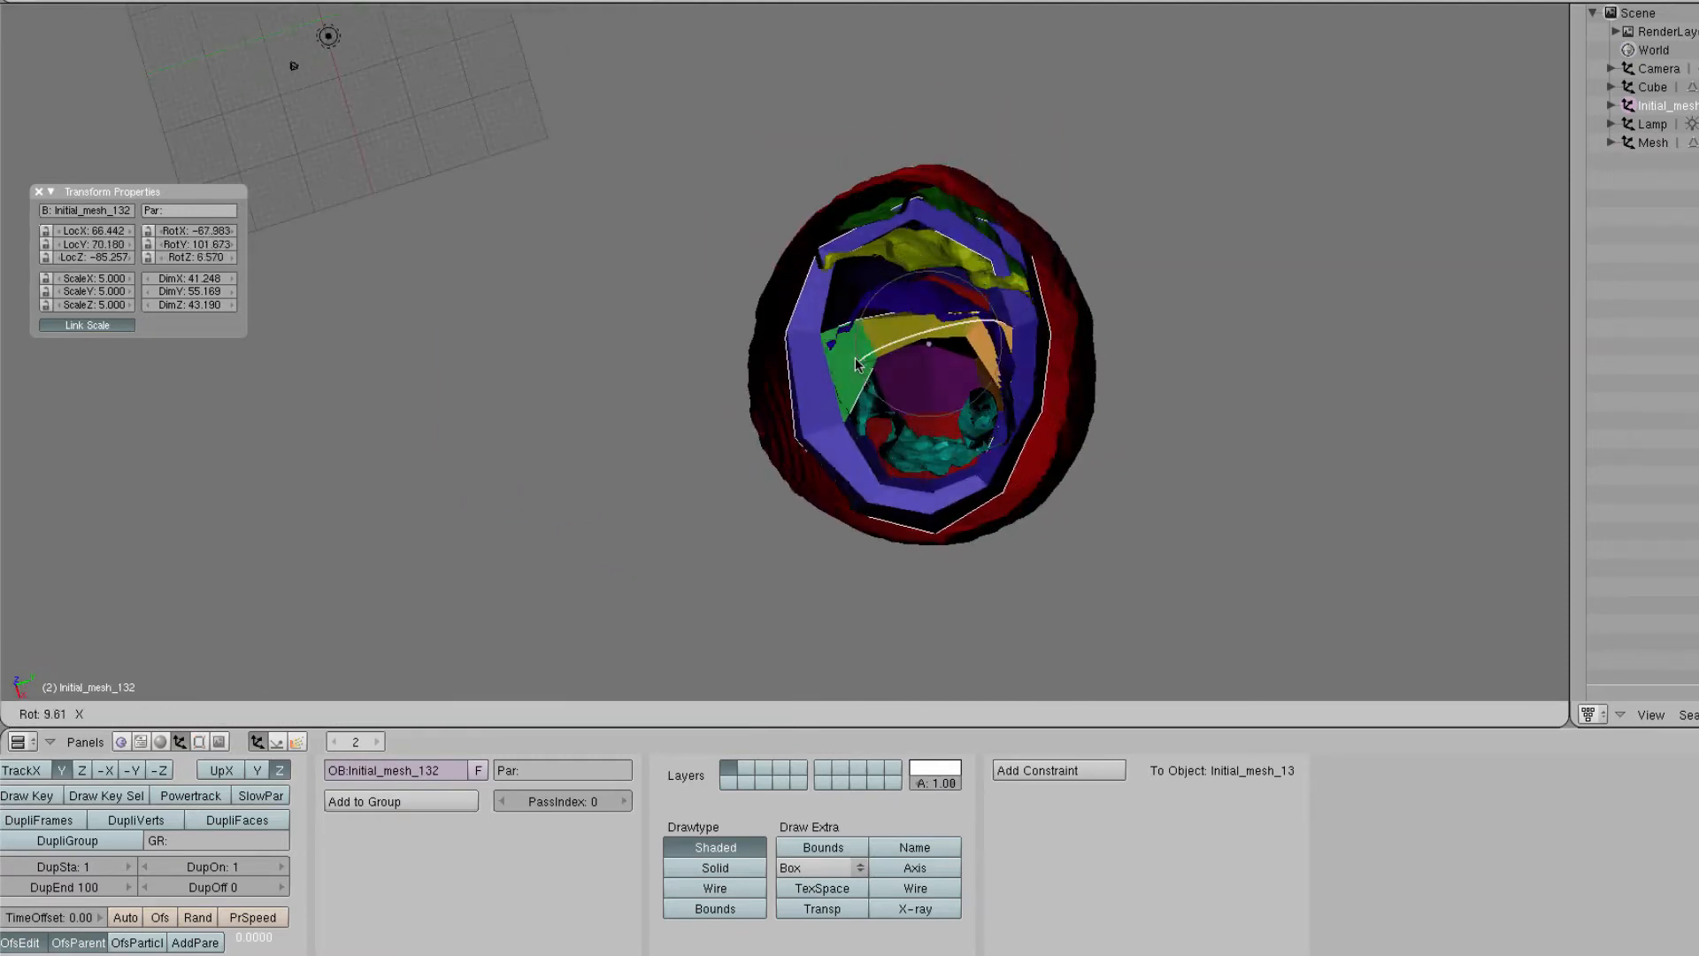
left_click(796, 534)
key("g")
key("y")
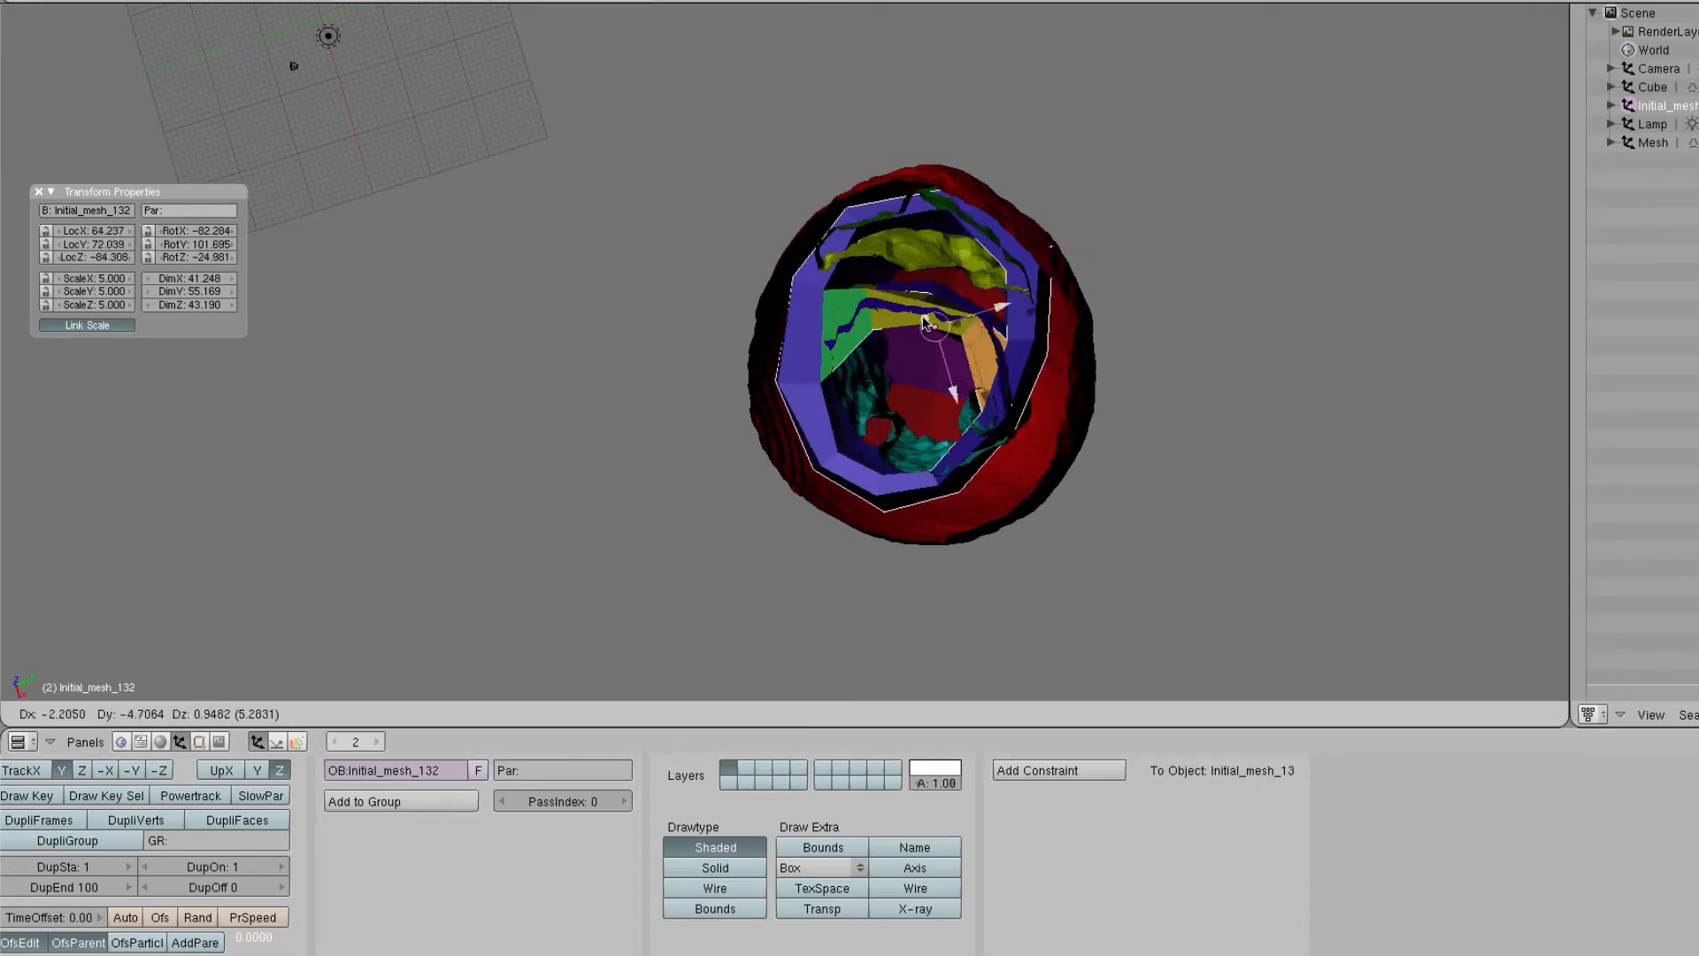
left_click(919, 541)
Lower the alpha of the heart's red material 2 to 0.287 and display Initial_mesh_132 as a wireframe
middle_click_drag(919, 542, 872, 292)
key("F5")
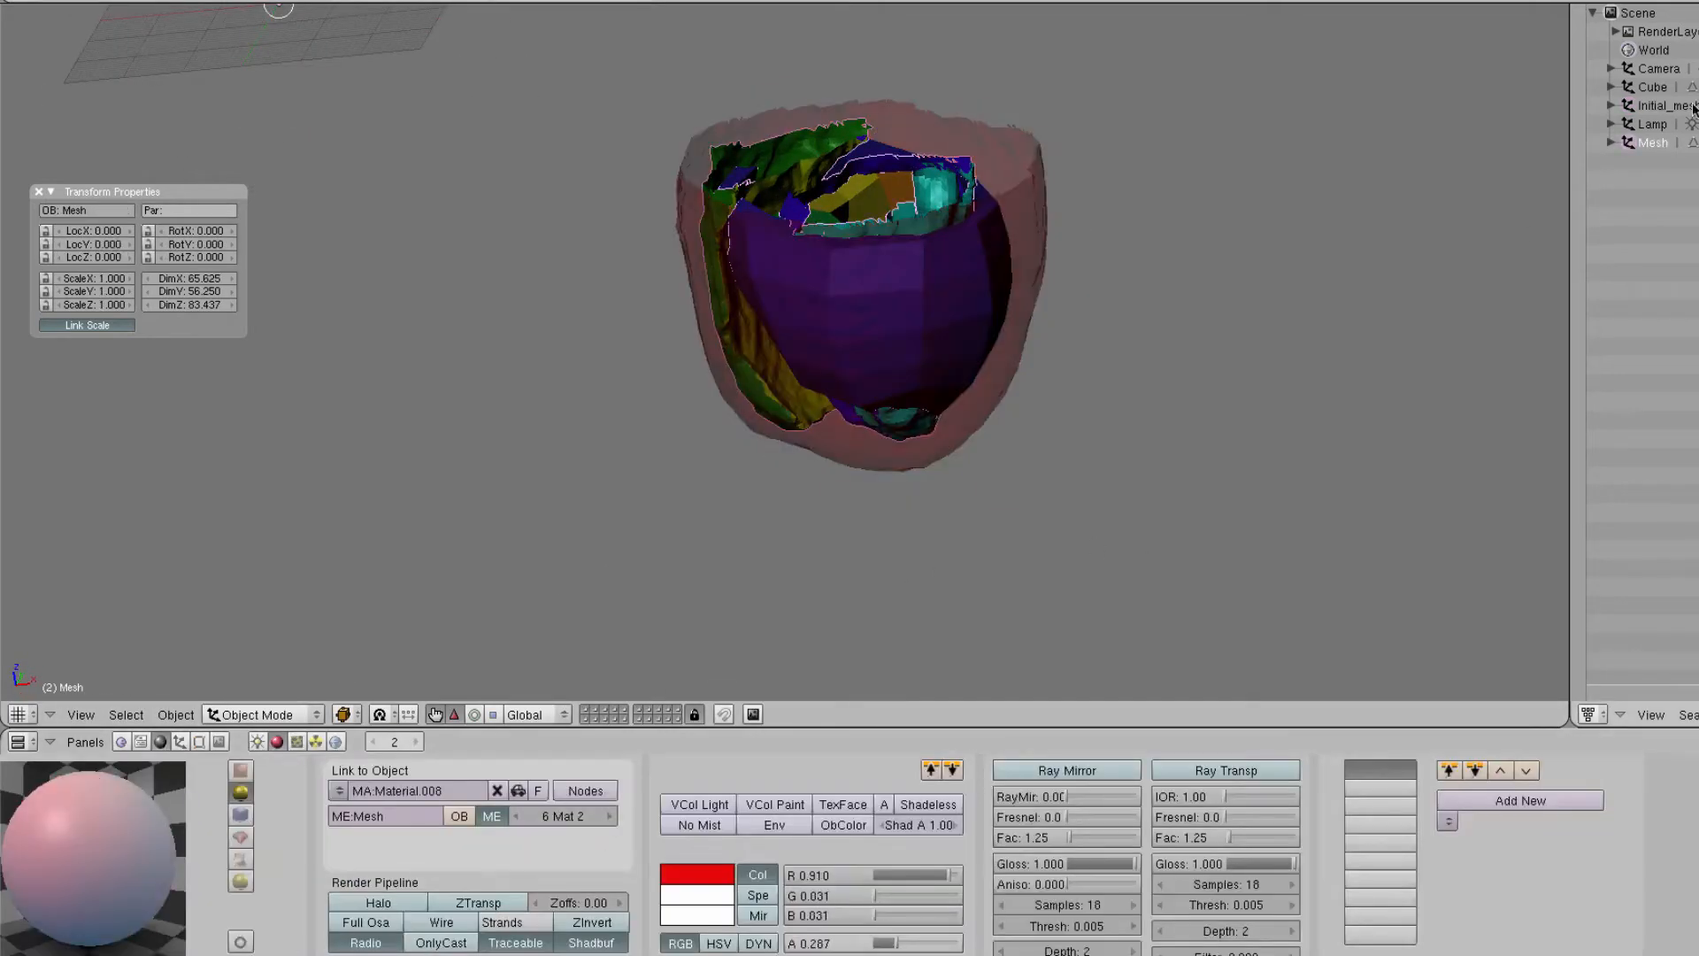
left_click(180, 742)
left_click(715, 887)
Shift Initial_mesh_132 about -1.5 along X, check it from above and switch it back to shaded display
middle_click_drag(1106, 437, 801, 314)
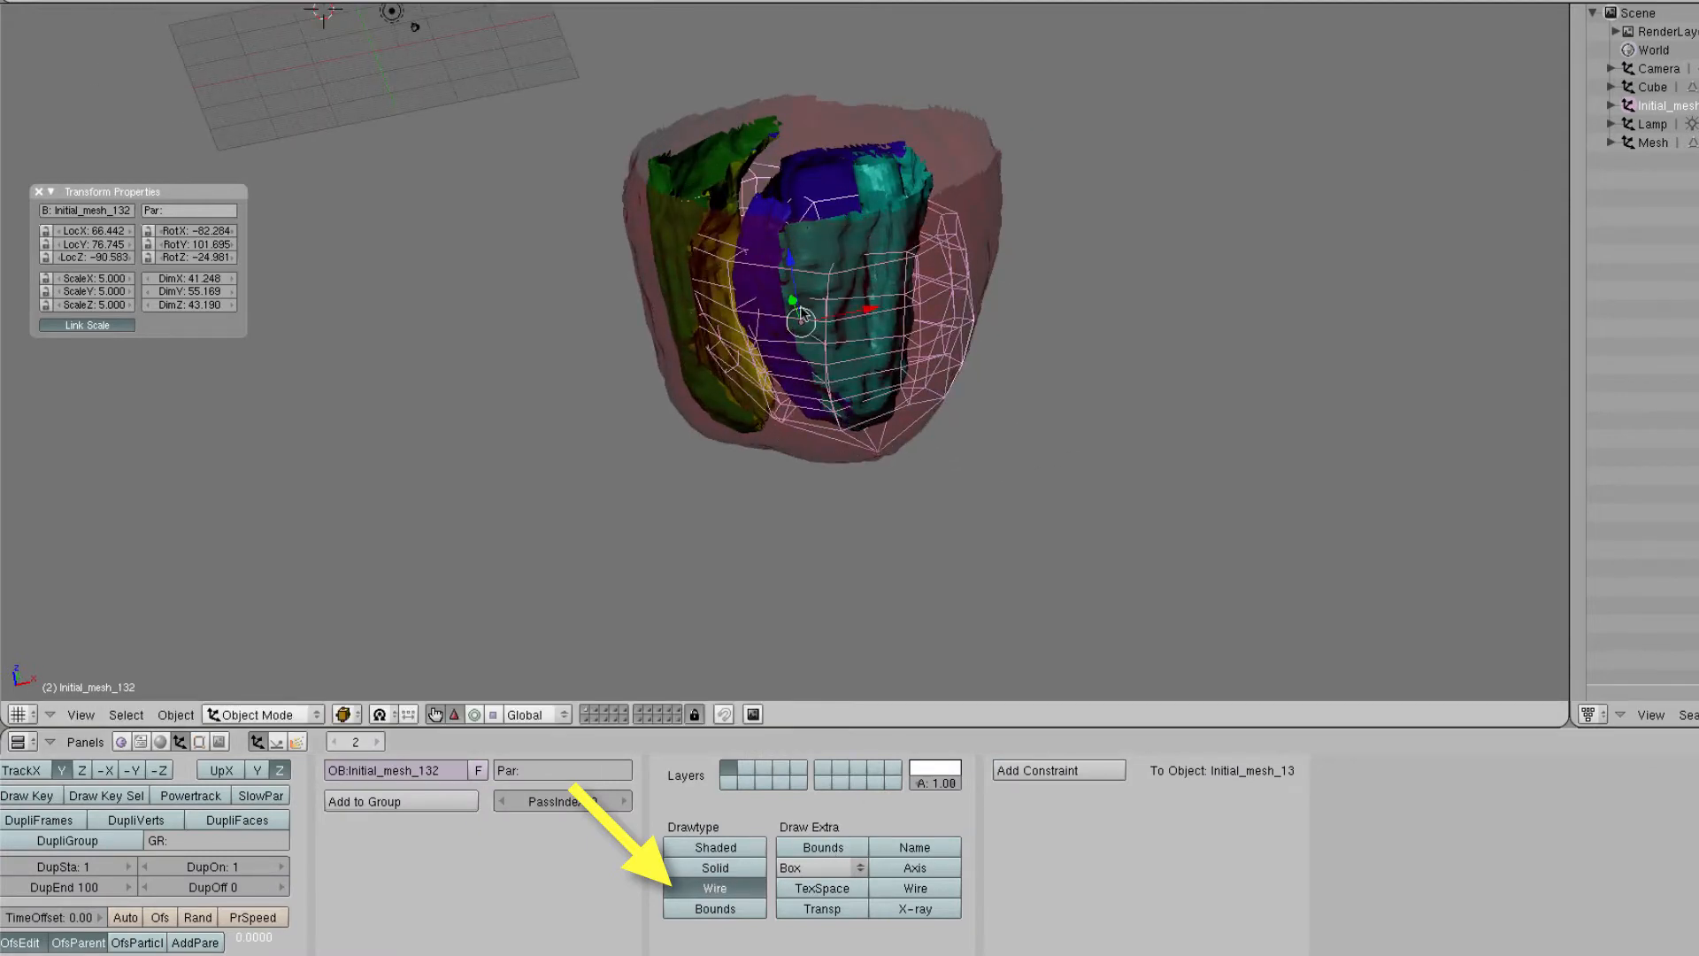
left_click_drag(846, 312, 841, 319)
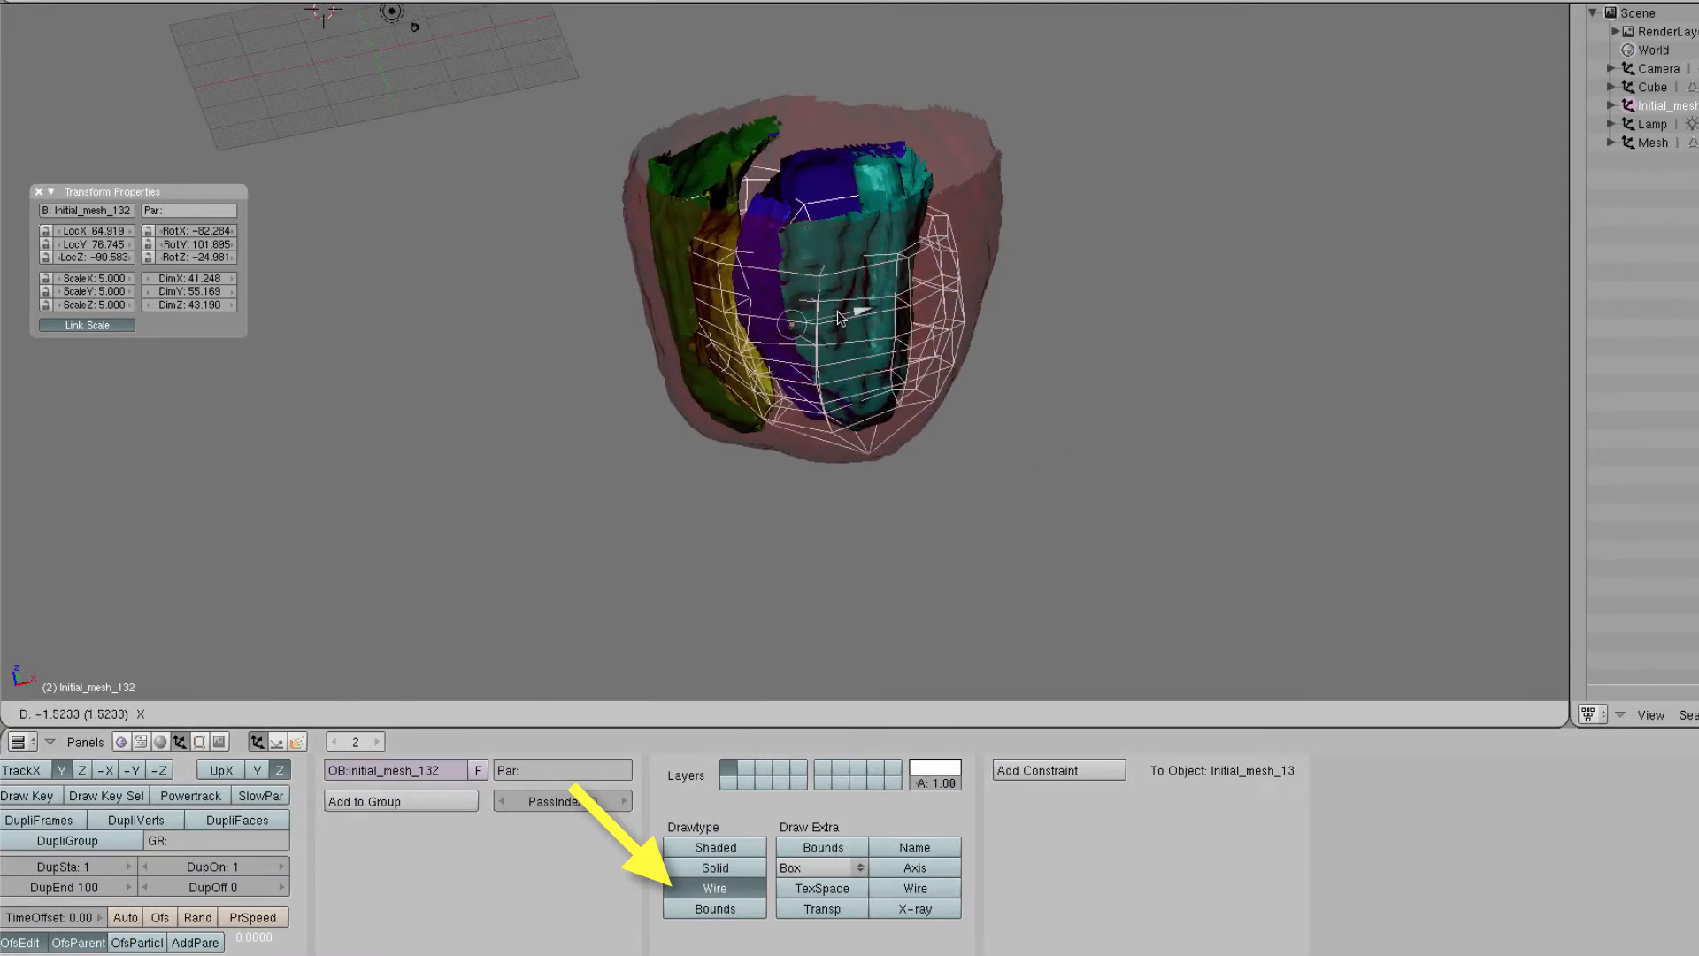
middle_click_drag(840, 318, 881, 318)
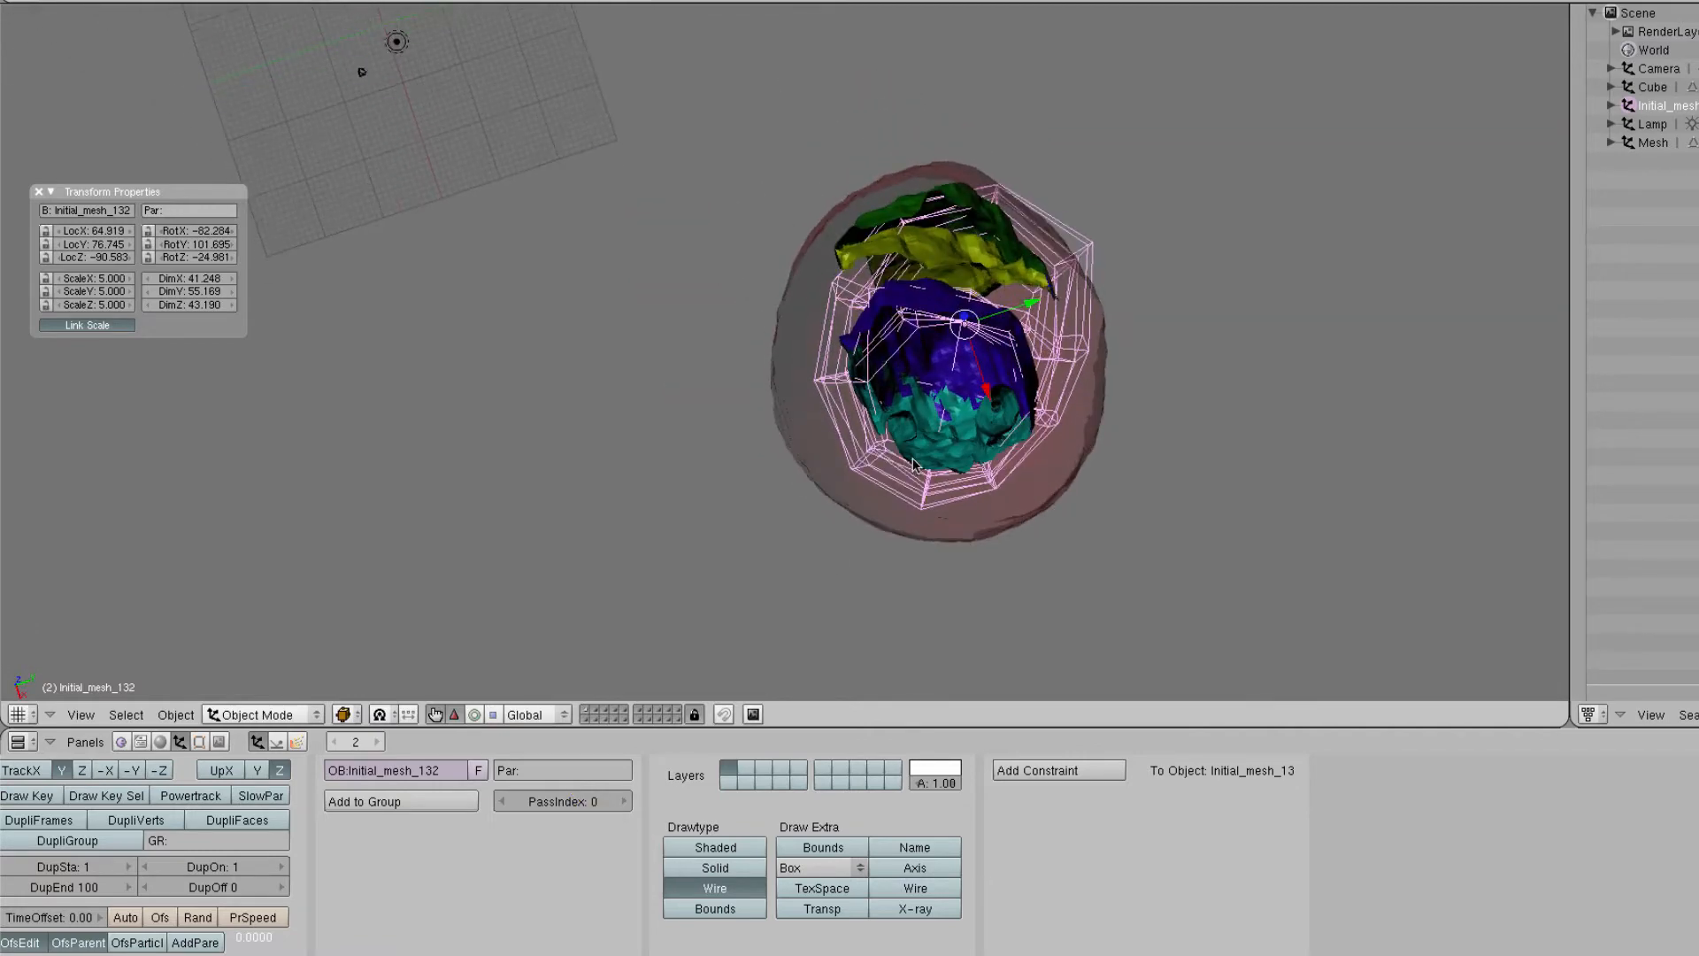
left_click(715, 847)
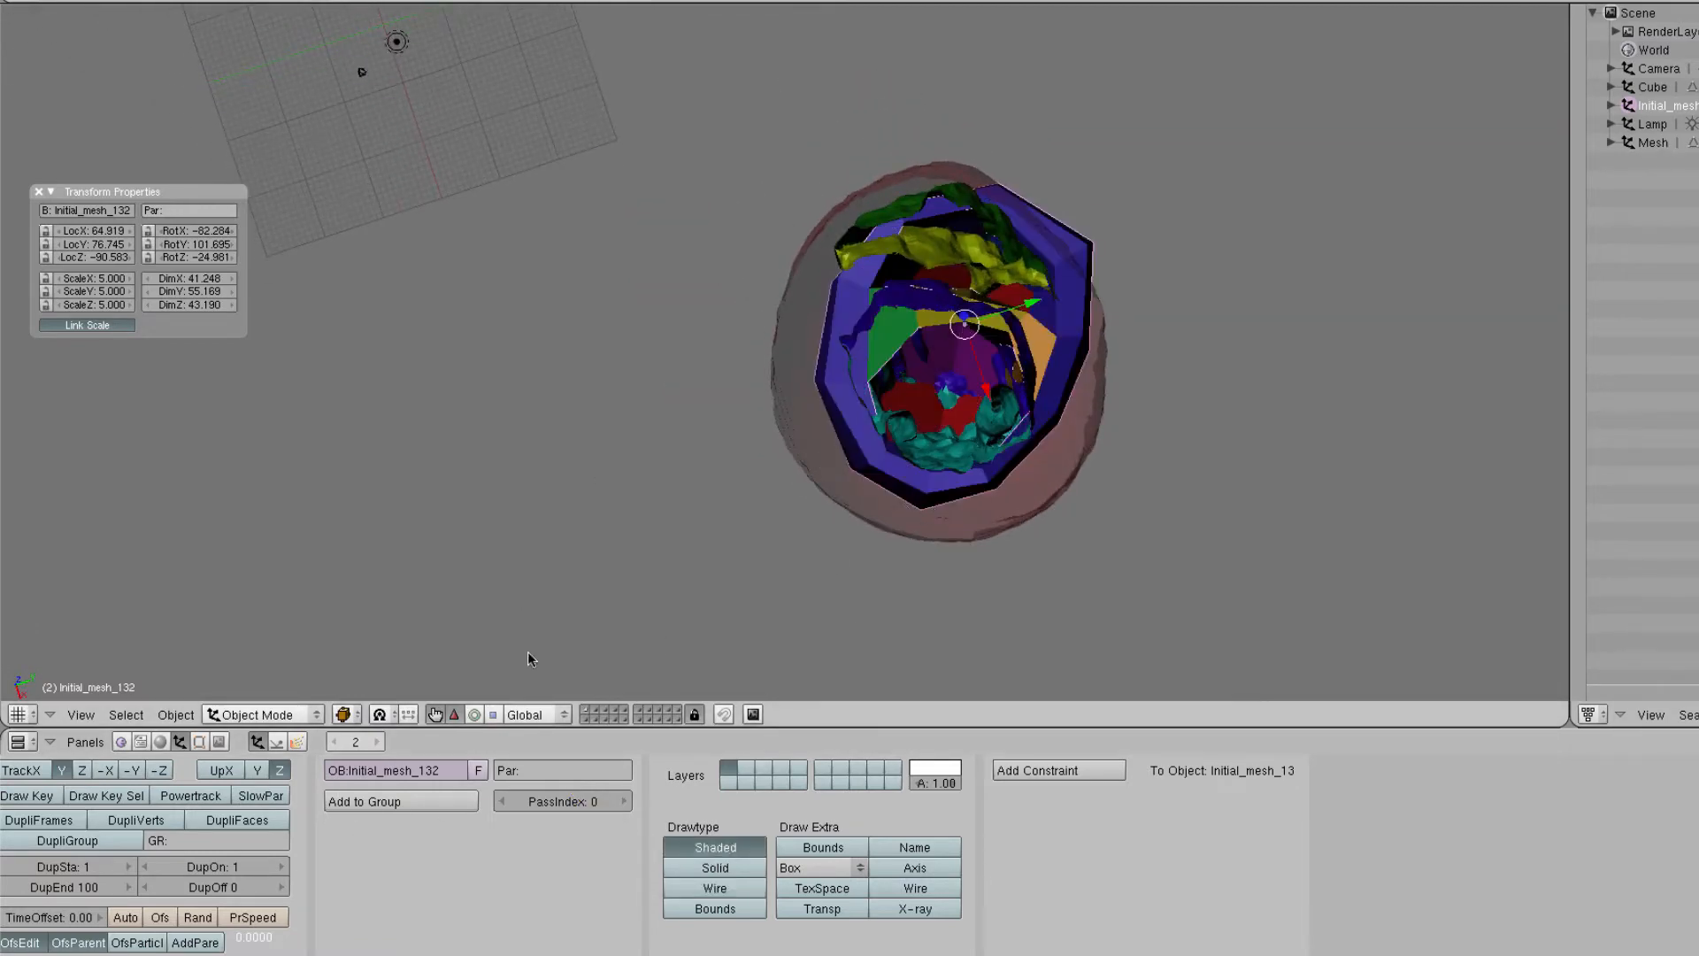
Rotate Initial_mesh_132 to about -25.8 degrees around Z and check its fit inside the heart
key("r")
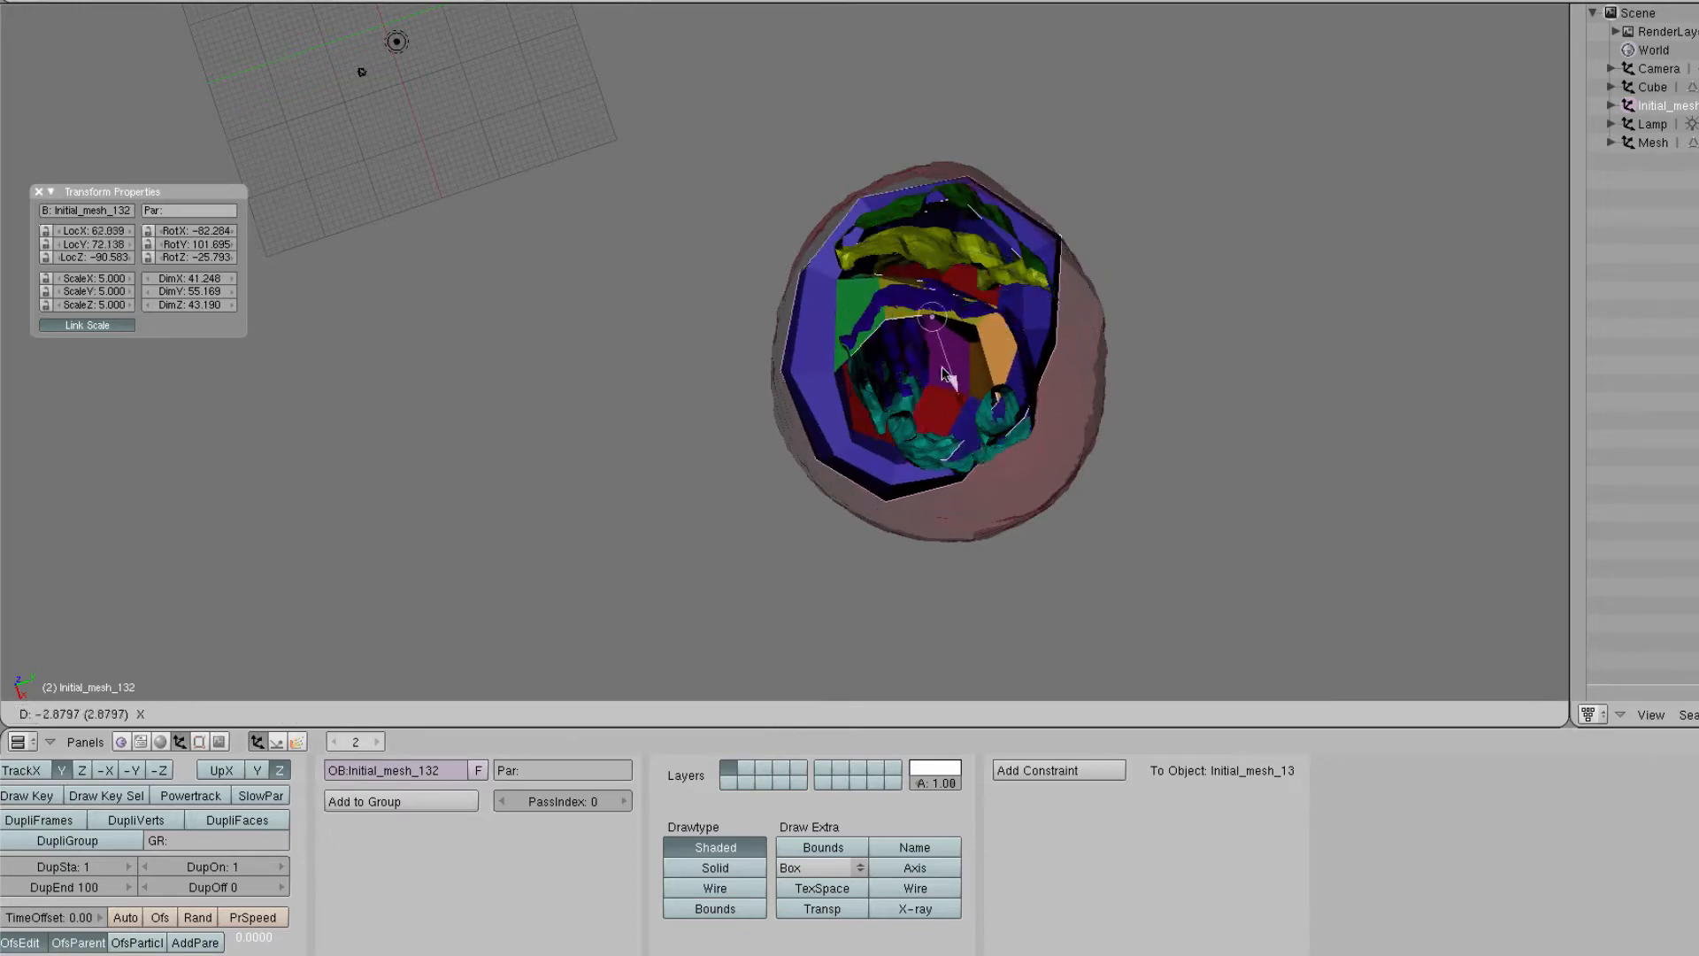
left_click(958, 388)
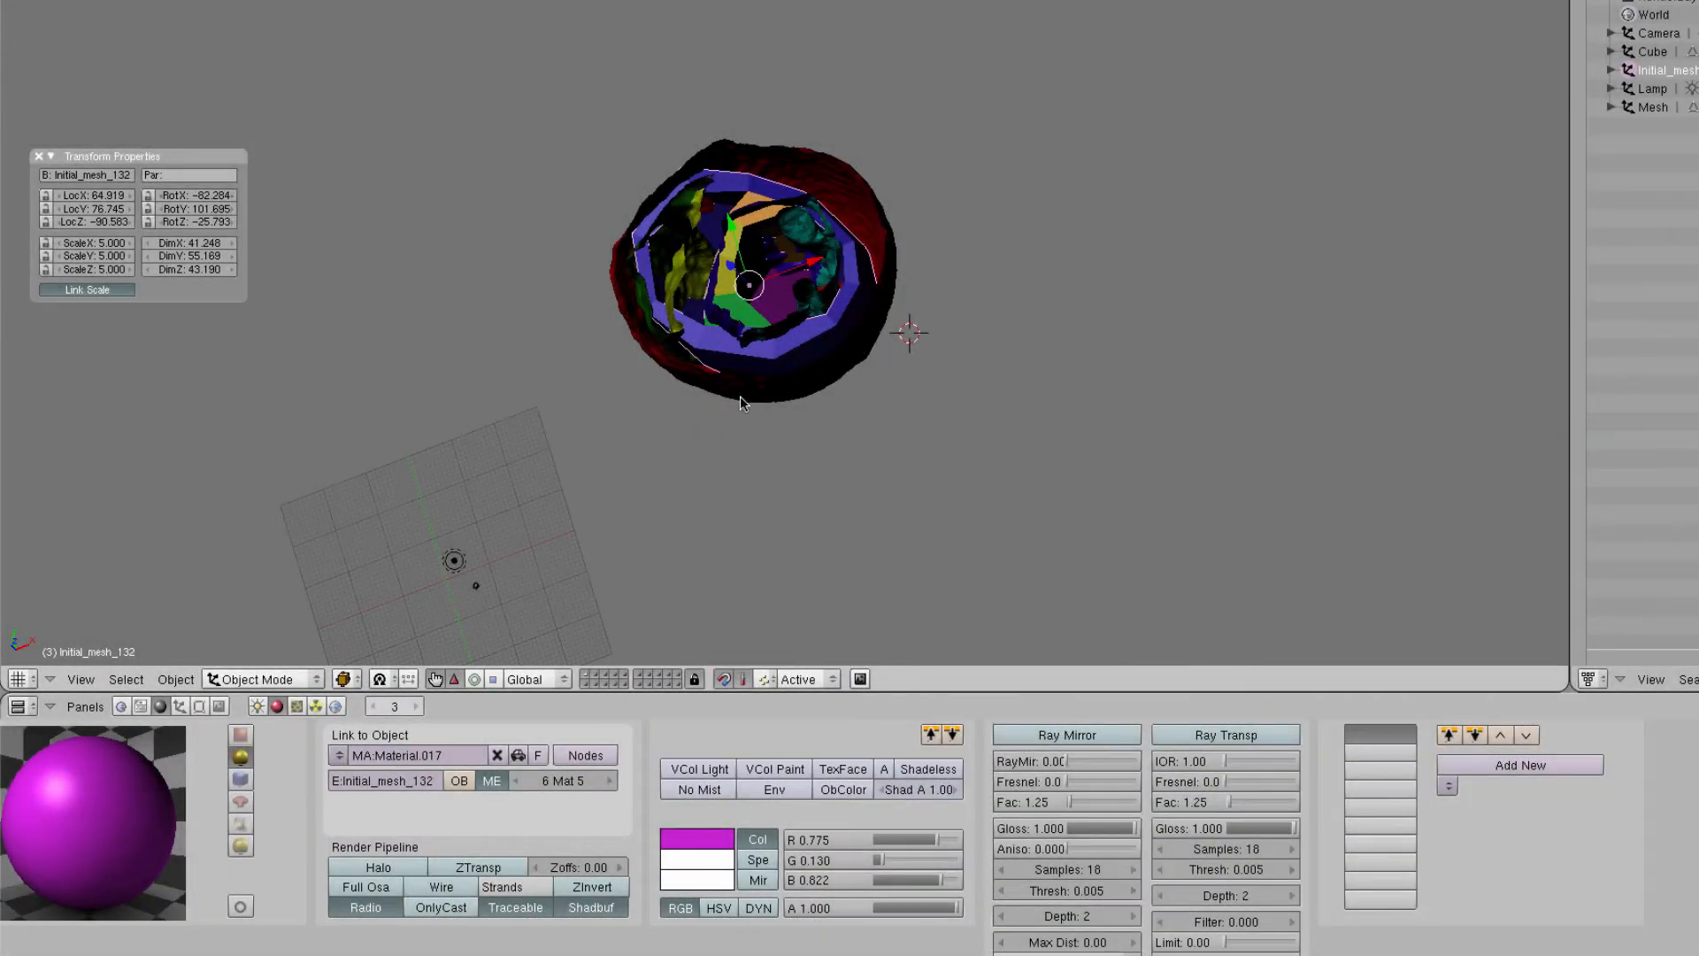
middle_click_drag(742, 403, 942, 409)
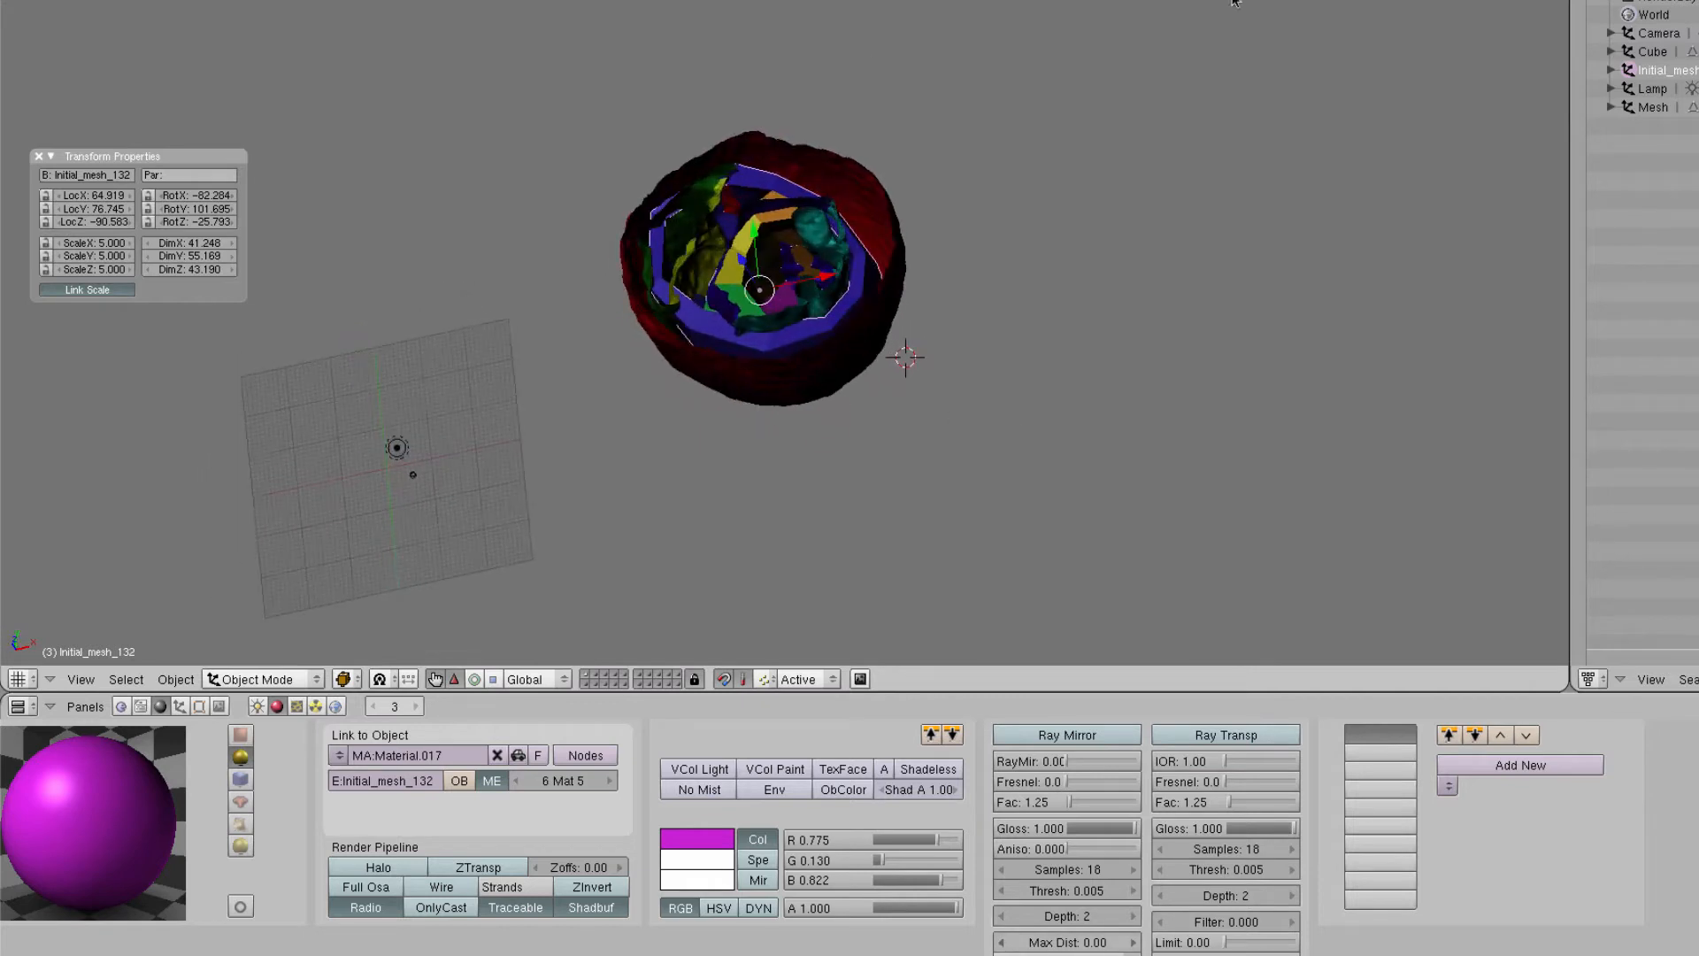
Select the heart Mesh and lower its non-yellow materials' alpha, with green at 0, so only the yellow surface shows
left_click(1653, 107)
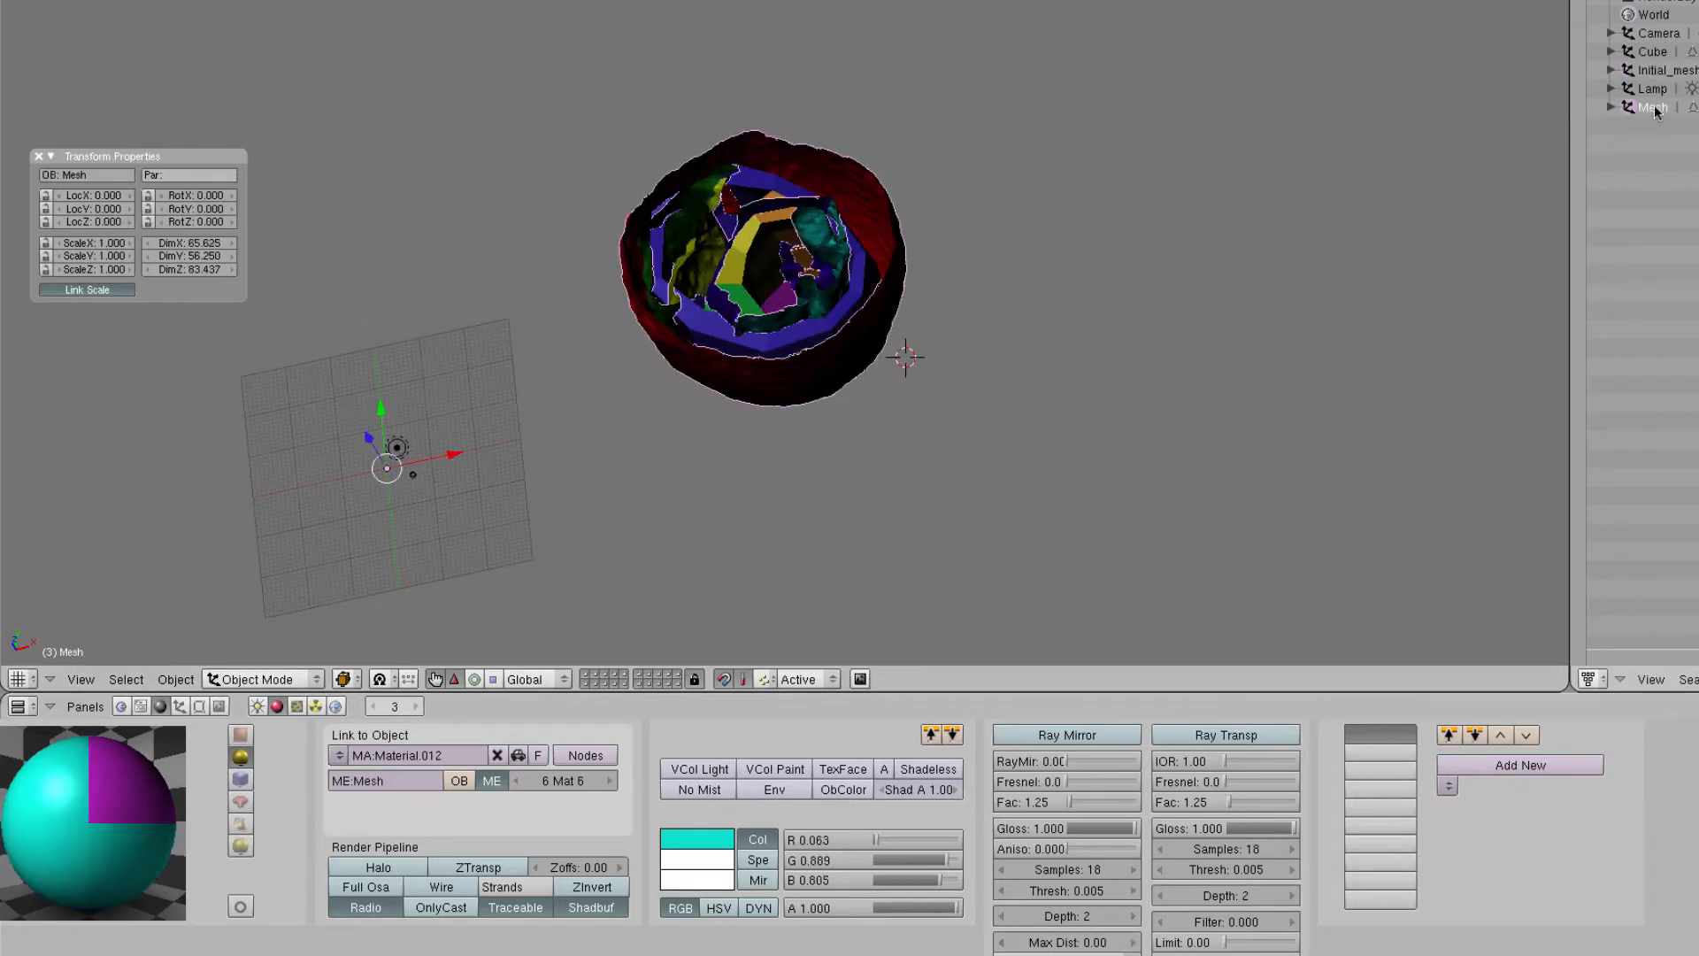
left_click(201, 707)
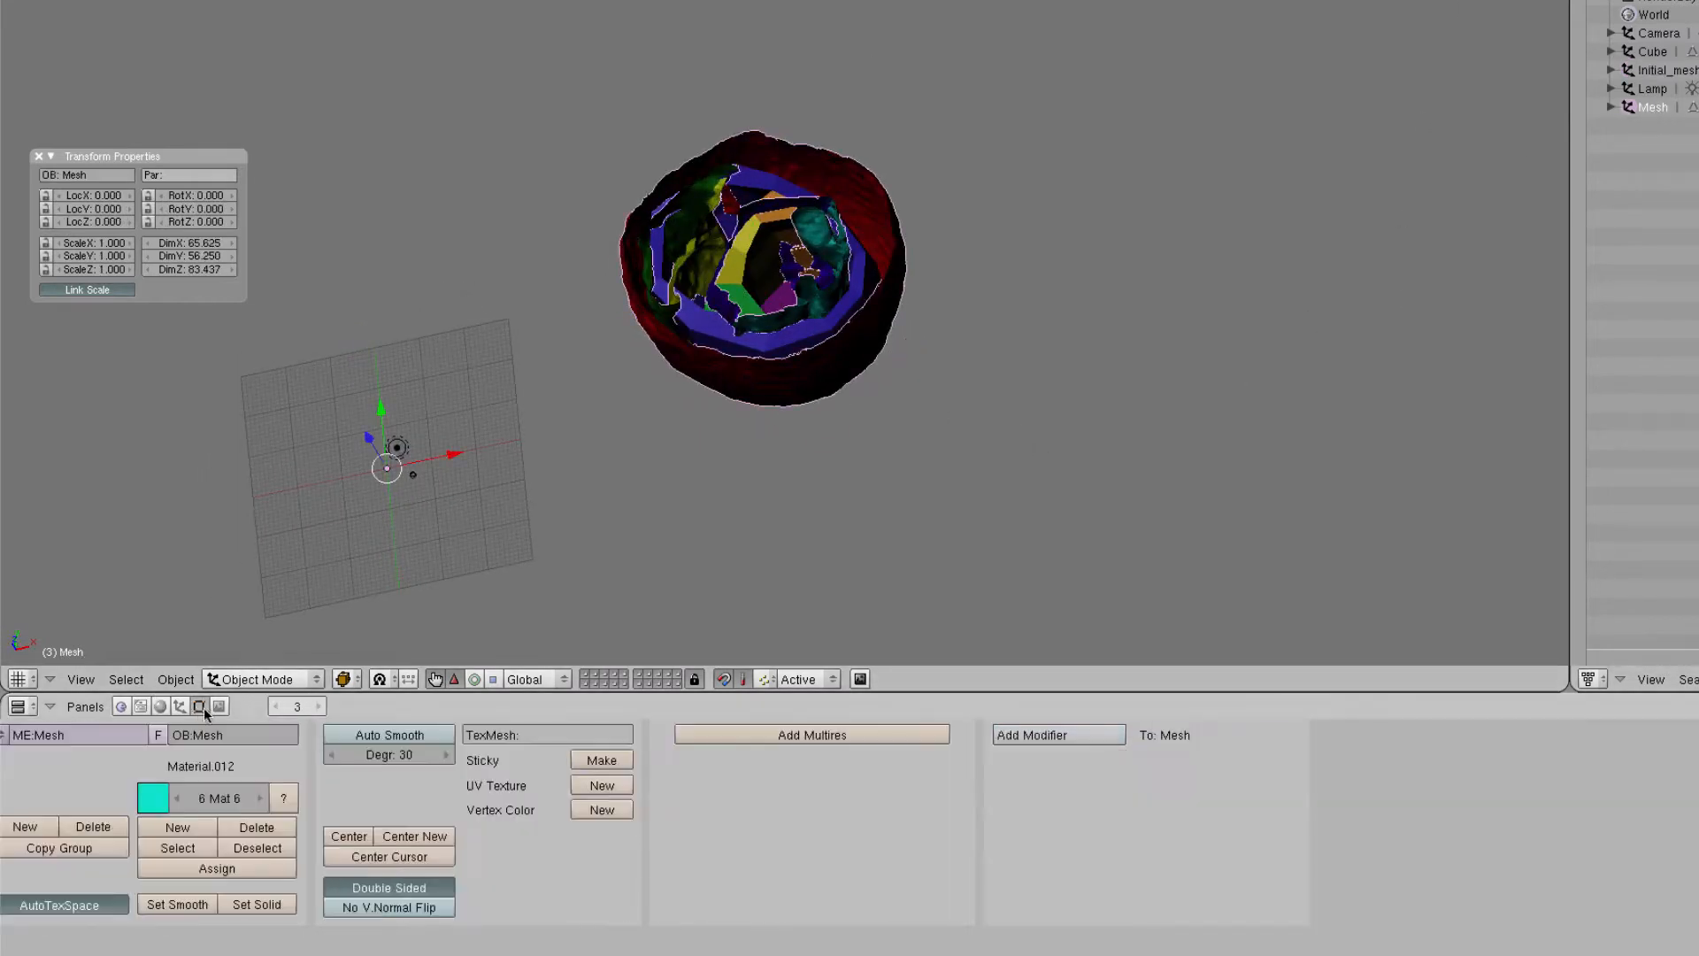
key("F5")
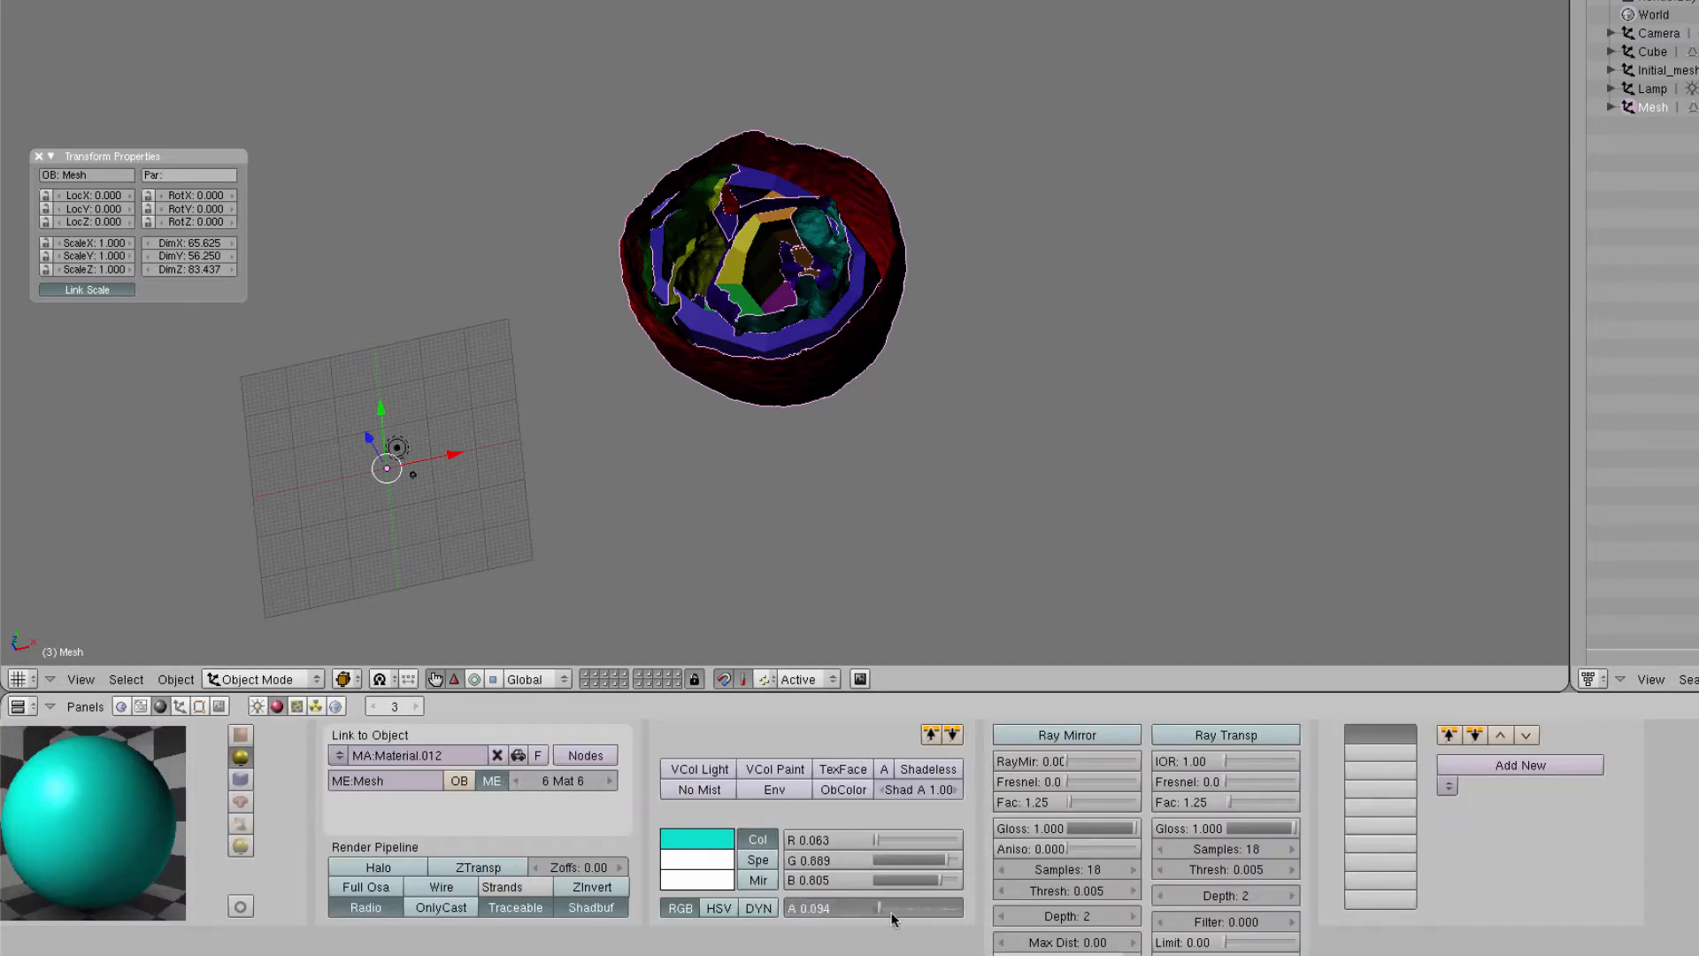
left_click(516, 781)
left_click(516, 781)
left_click(516, 781)
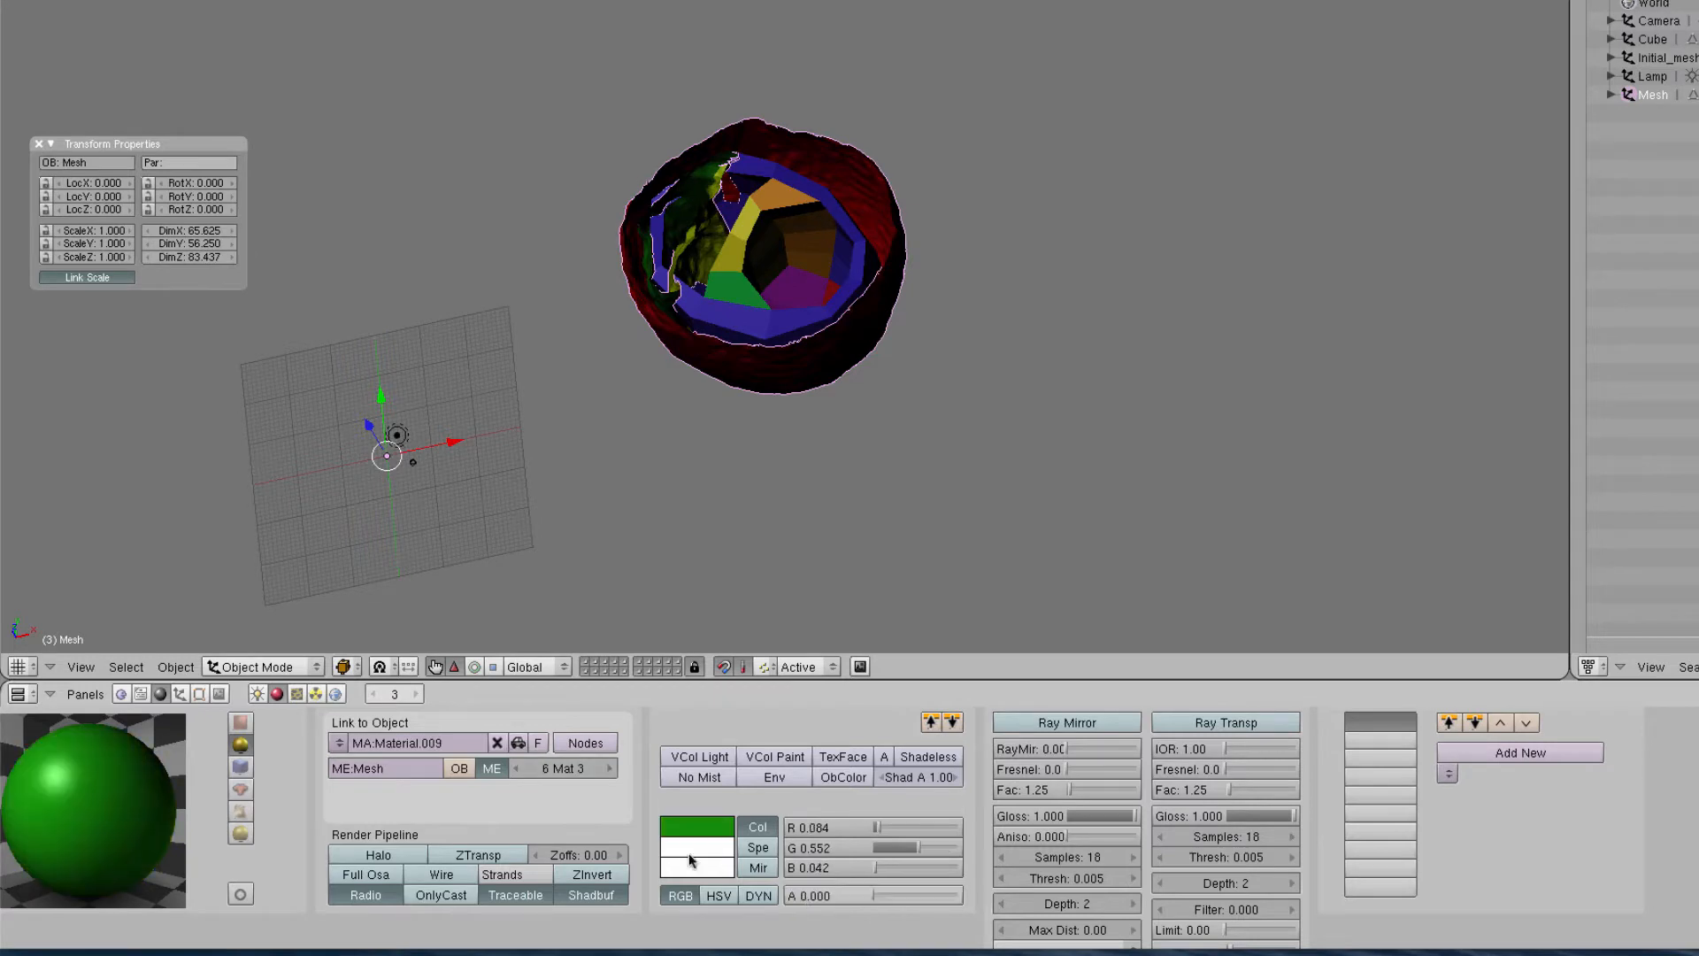
left_click(516, 768)
left_click_drag(938, 896, 823, 898)
Put Initial_mesh_132 into Edit Mode with face selection and clear the current selection
left_click(1673, 59)
key("Tab")
key("a")
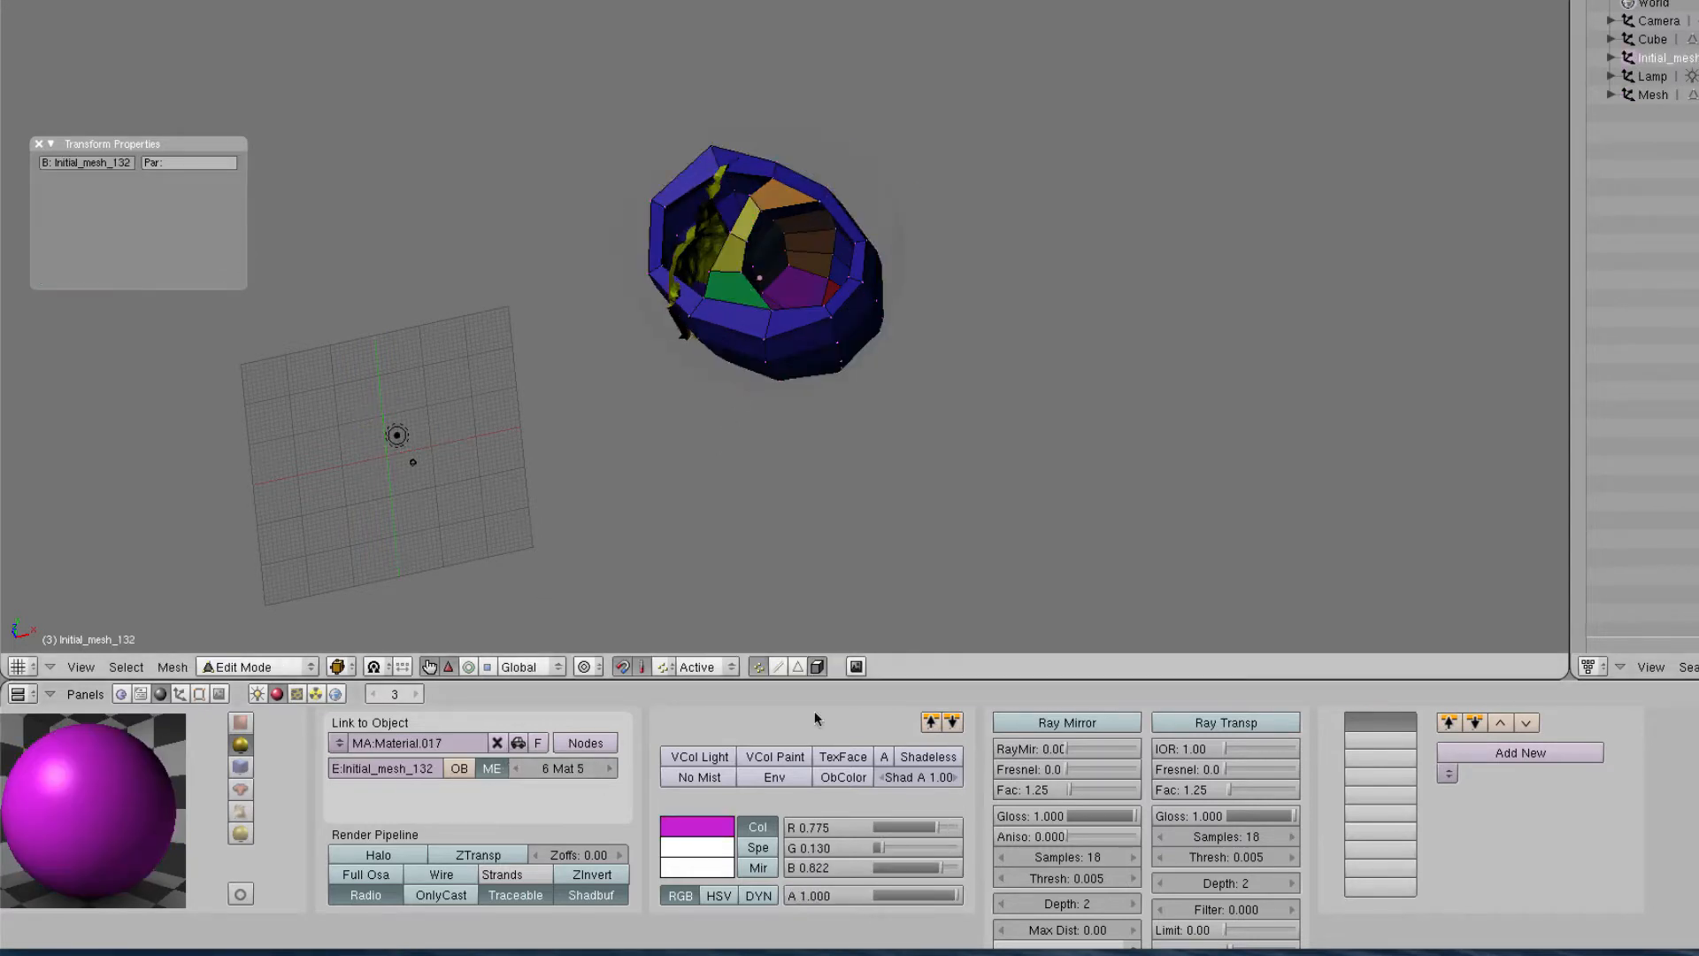
left_click(798, 666)
scroll(758, 409, "up", 4)
middle_click_drag(758, 410, 868, 289)
key("a")
key("a")
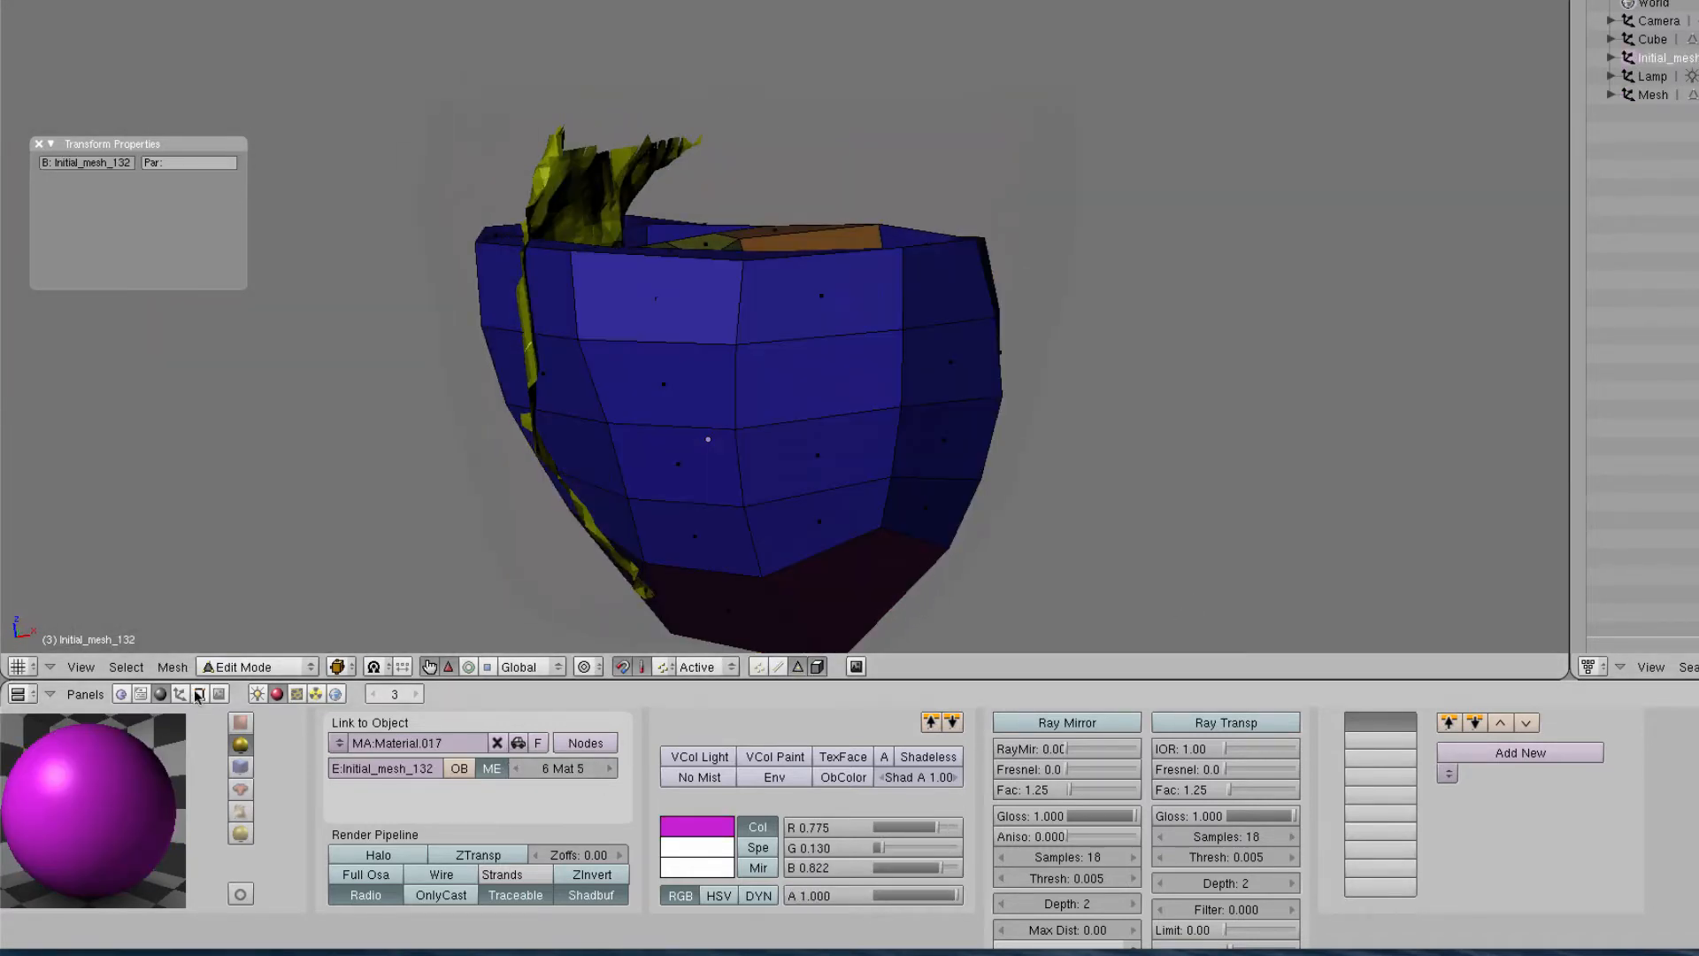
Select and hide the template faces that use the blue material and the red material 2
left_click(199, 694)
left_click(176, 785)
left_click(178, 836)
key("h")
middle_click_drag(728, 607, 708, 433)
left_click(260, 786)
left_click(178, 835)
key("h")
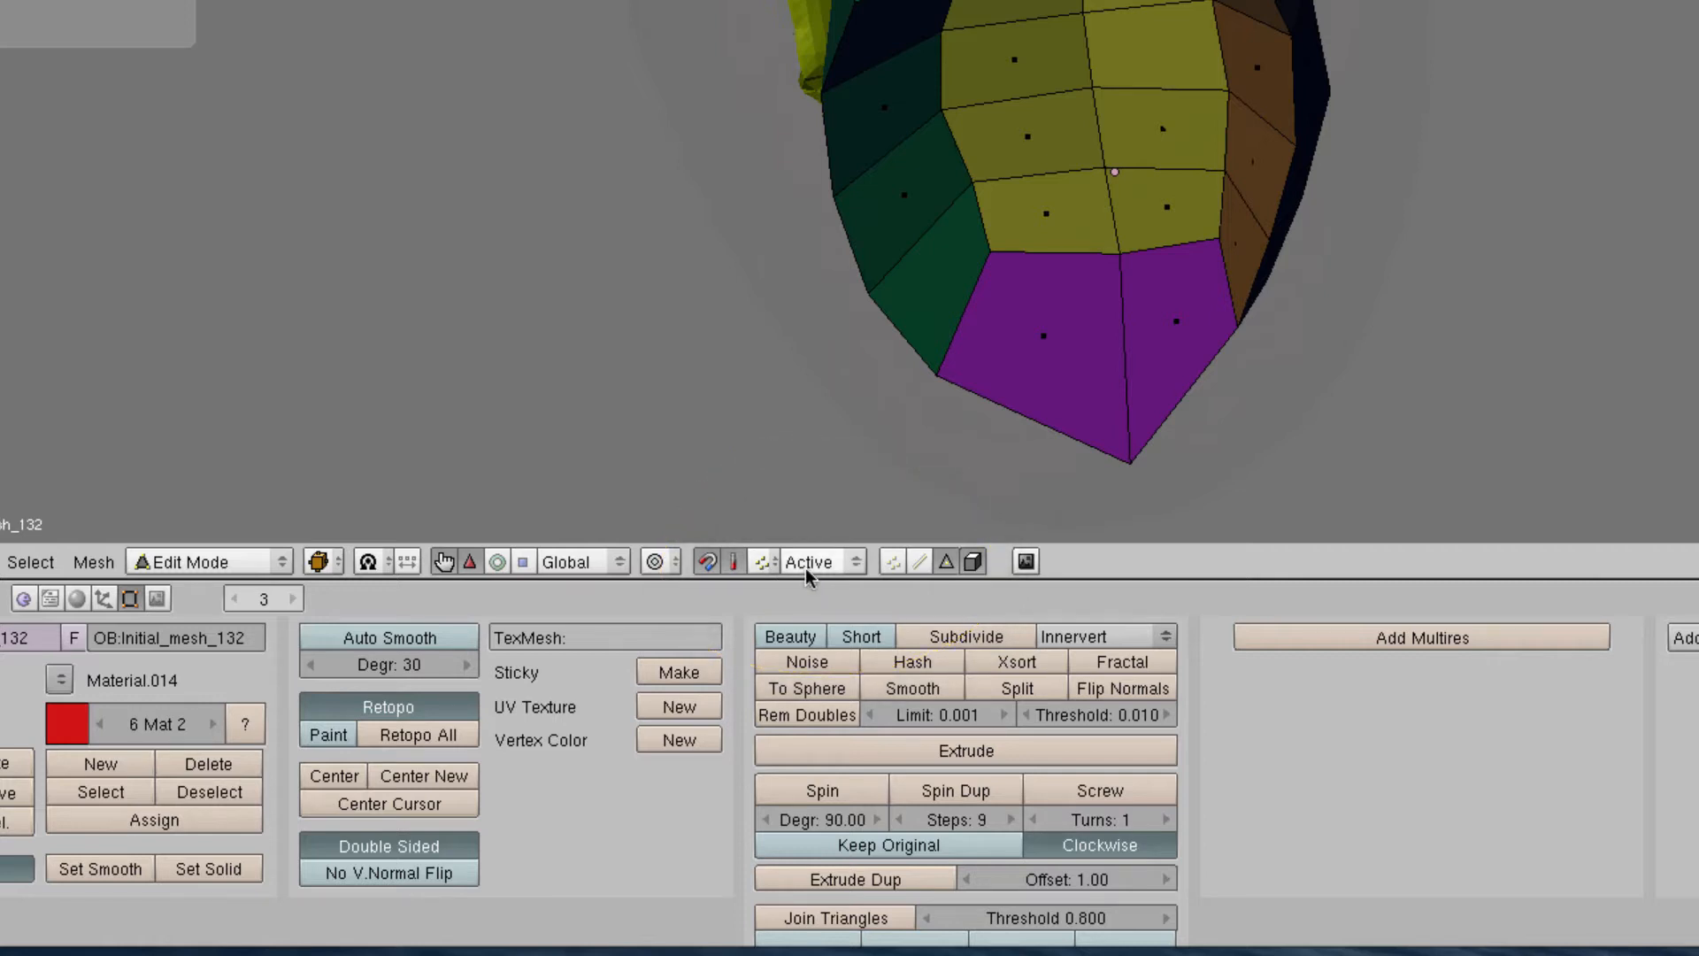
Switch to vertex selection and move vertices along the template's green edge toward the heart's yellow surface
left_click(890, 563)
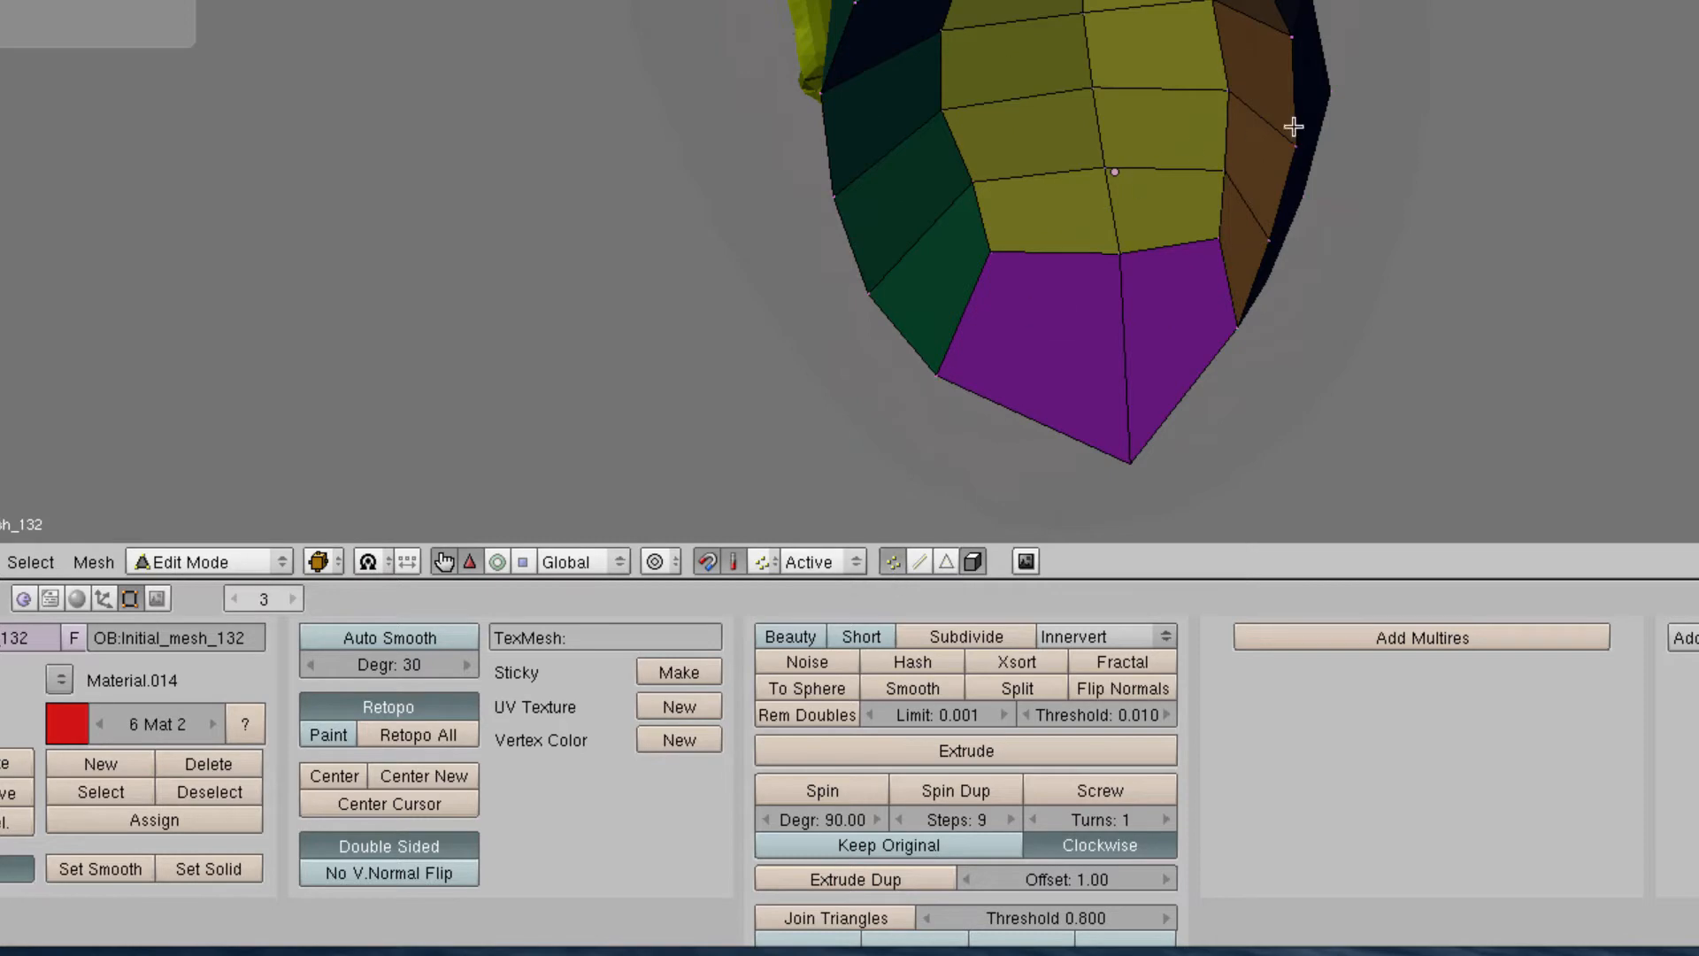
mouse_move(1394, 119)
middle_mouse_down()
mouse_move(1461, 136)
mouse_move(1409, 144)
middle_mouse_up()
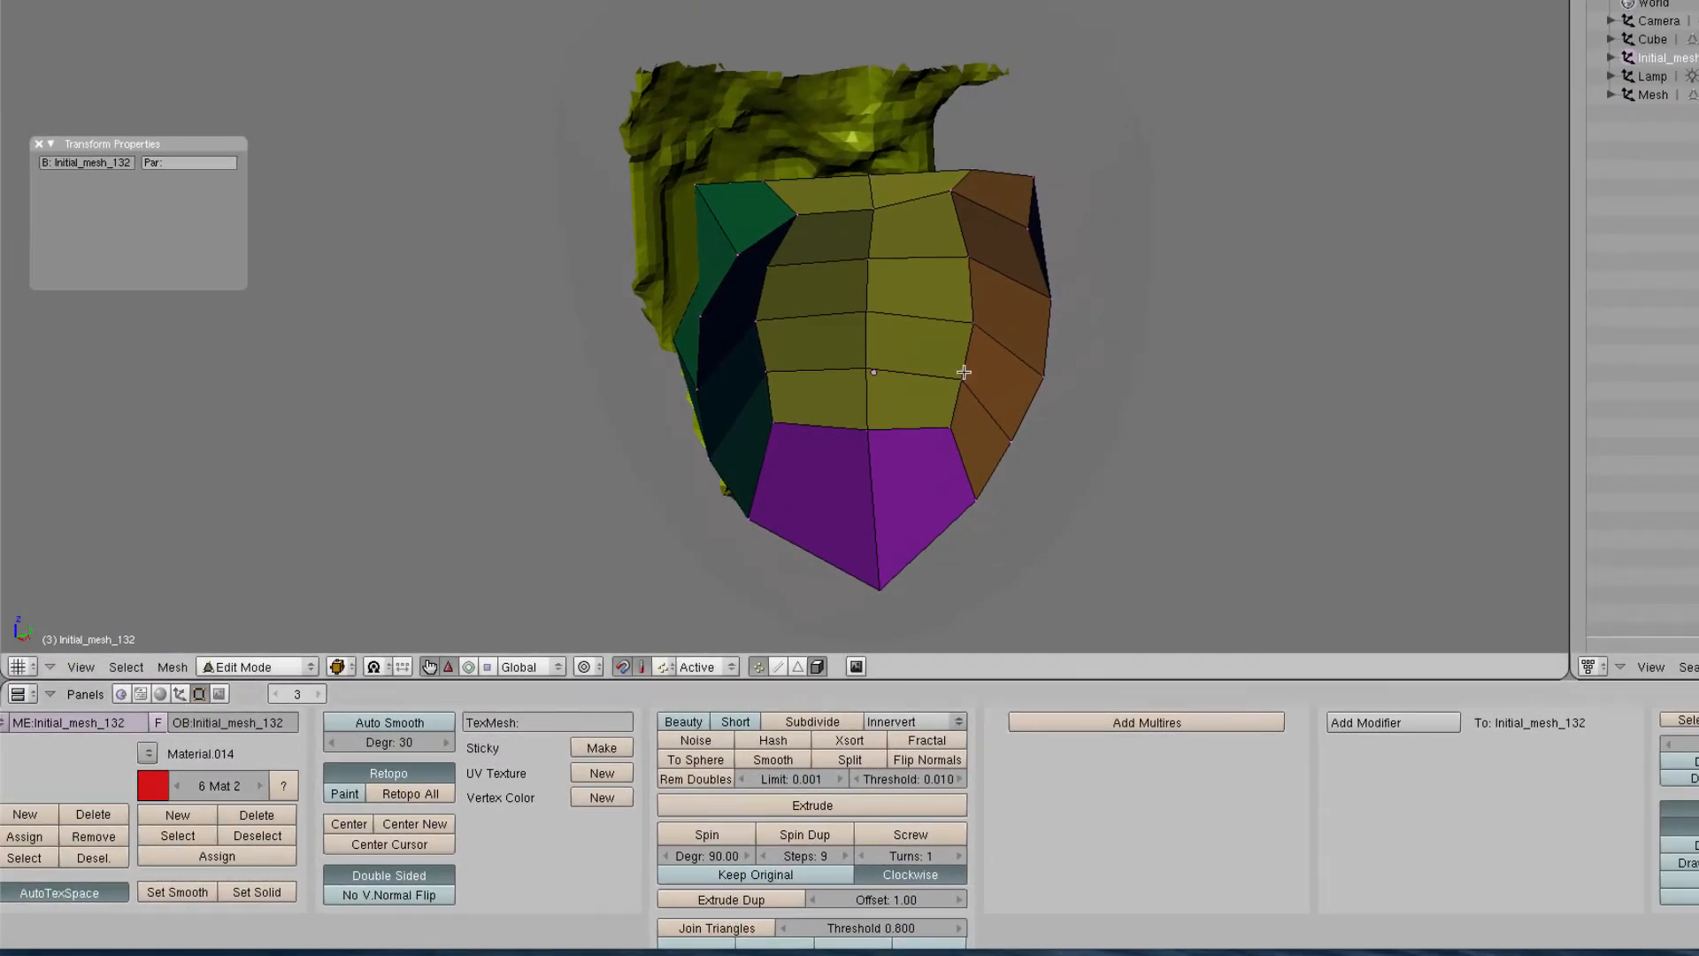
middle_click_drag(964, 368, 1260, 332)
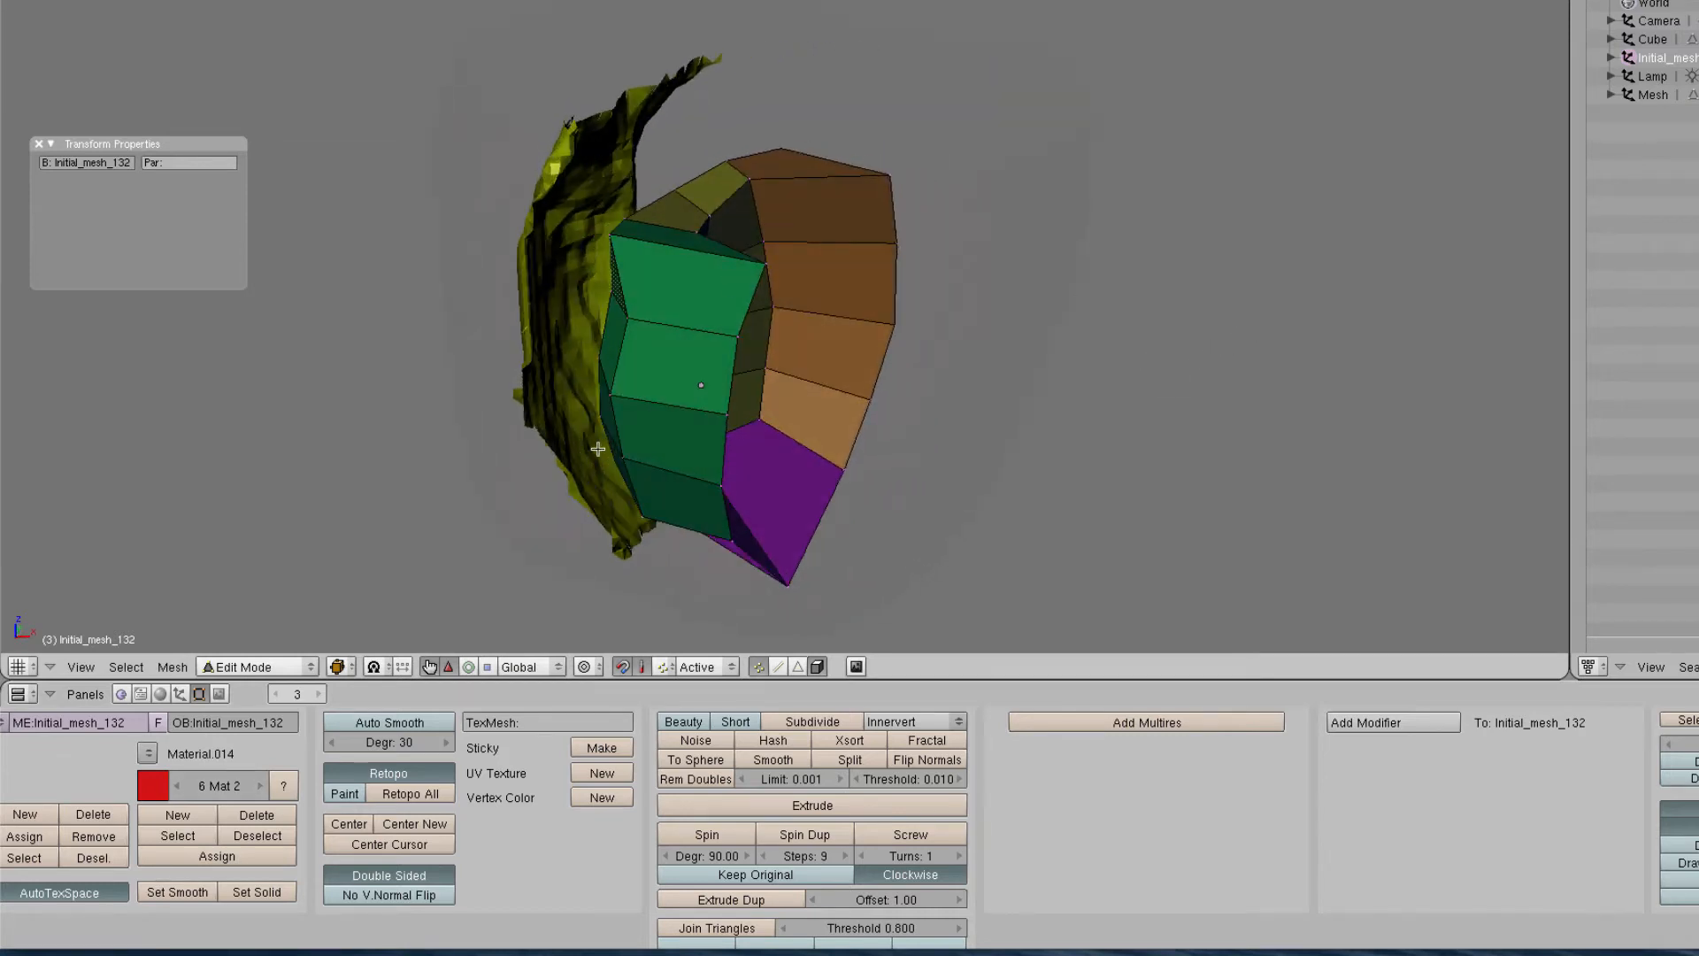
middle_click_drag(597, 448, 505, 375)
right_click_drag(737, 359, 718, 351)
middle_click_drag(719, 351, 803, 474)
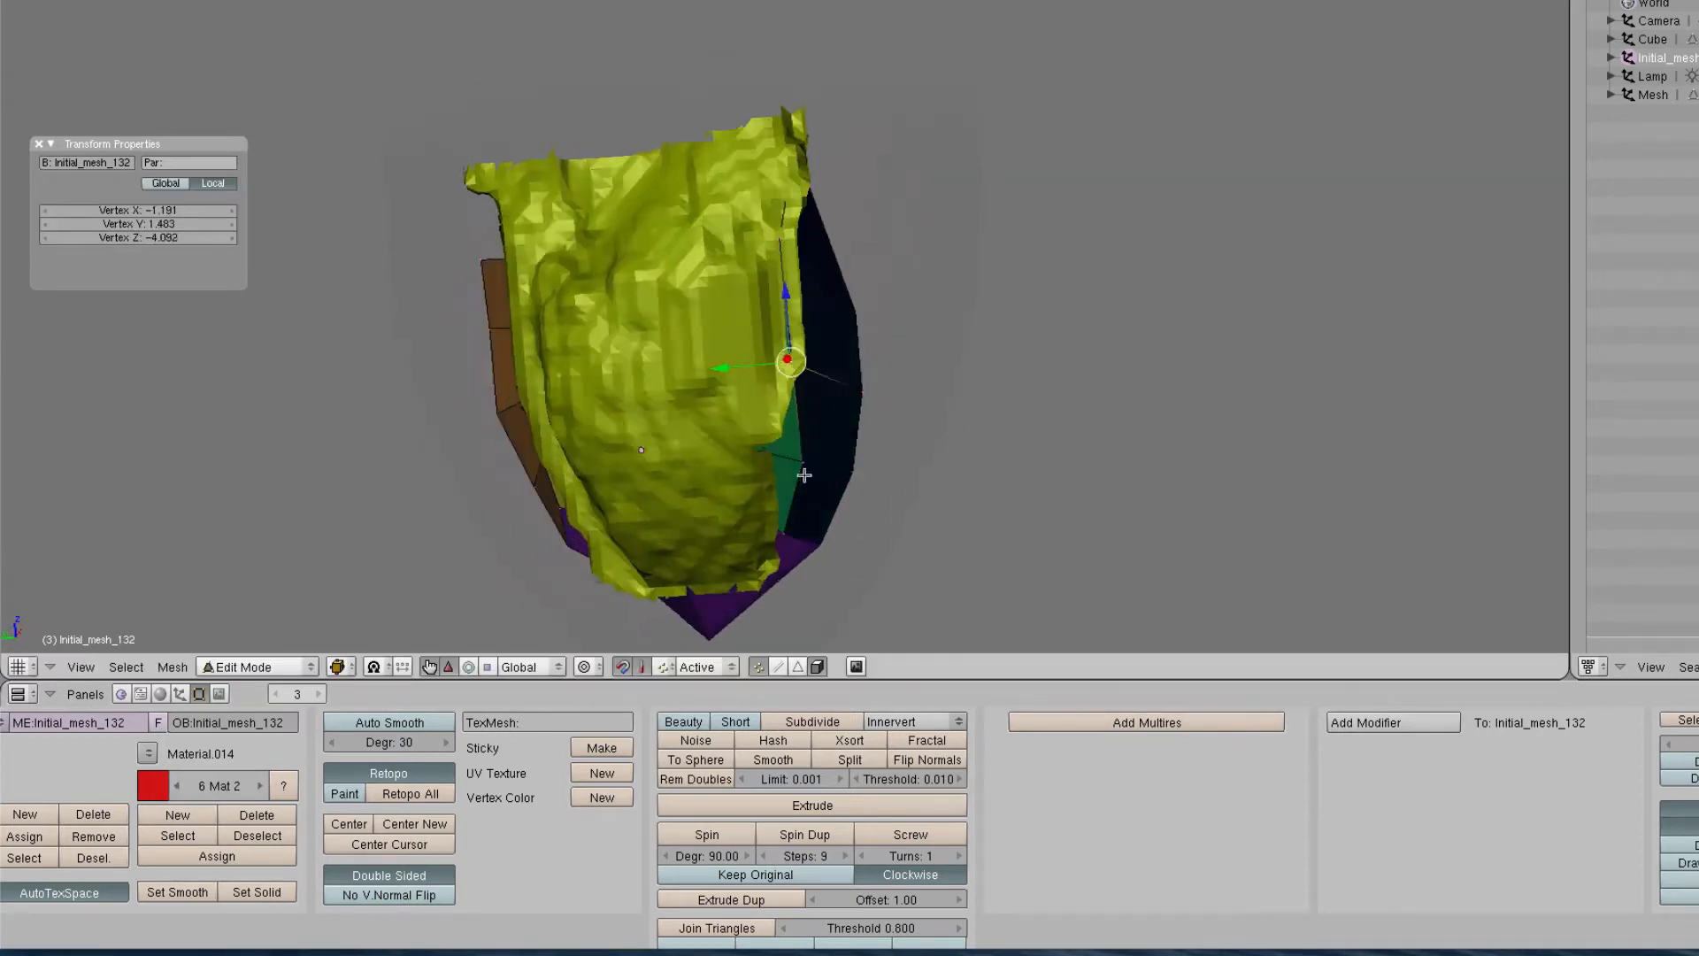
right_click_drag(787, 520, 779, 531)
Move vertices along the template's orange edge to the matching border of the heart's yellow surface
middle_click_drag(619, 354, 575, 336)
right_click_drag(485, 252, 504, 230)
left_click(546, 396)
middle_click_drag(546, 396, 690, 370)
key("g")
left_click(550, 389)
mouse_move(865, 316)
middle_mouse_down()
mouse_move(1017, 257)
mouse_move(732, 493)
mouse_move(681, 469)
middle_mouse_up()
Turn on X-ray display for Initial_mesh_132 and raise the yellow patch's top vertices toward the heart surface's rim
left_click(178, 695)
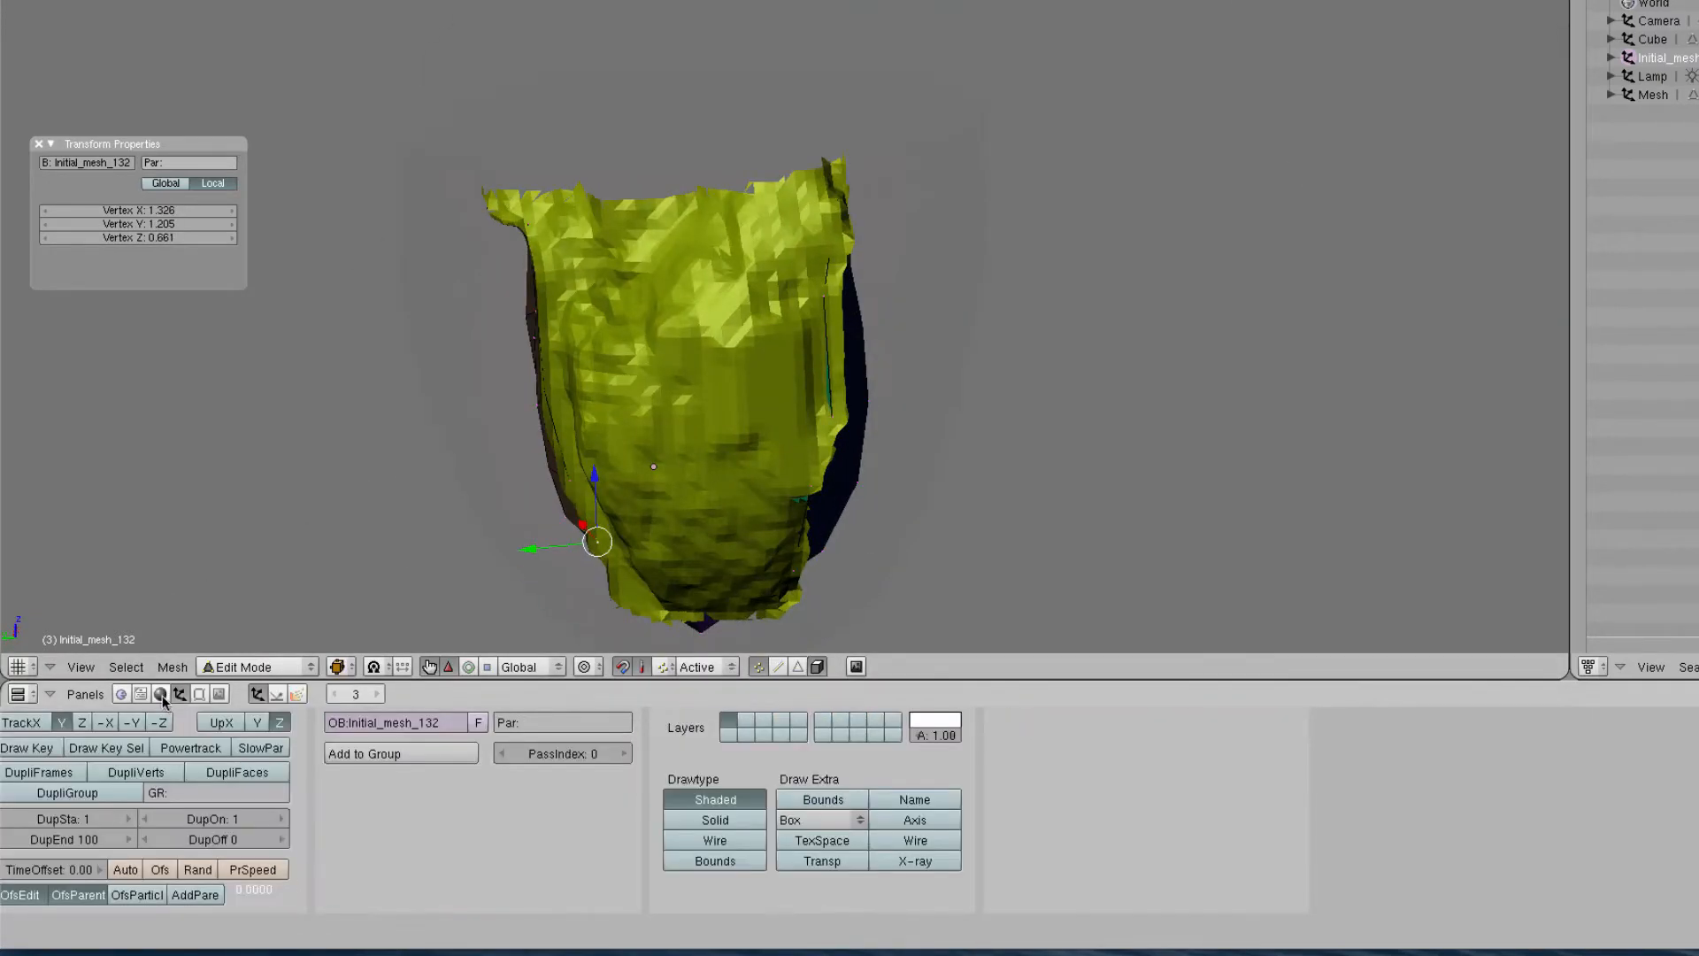
left_click(895, 862)
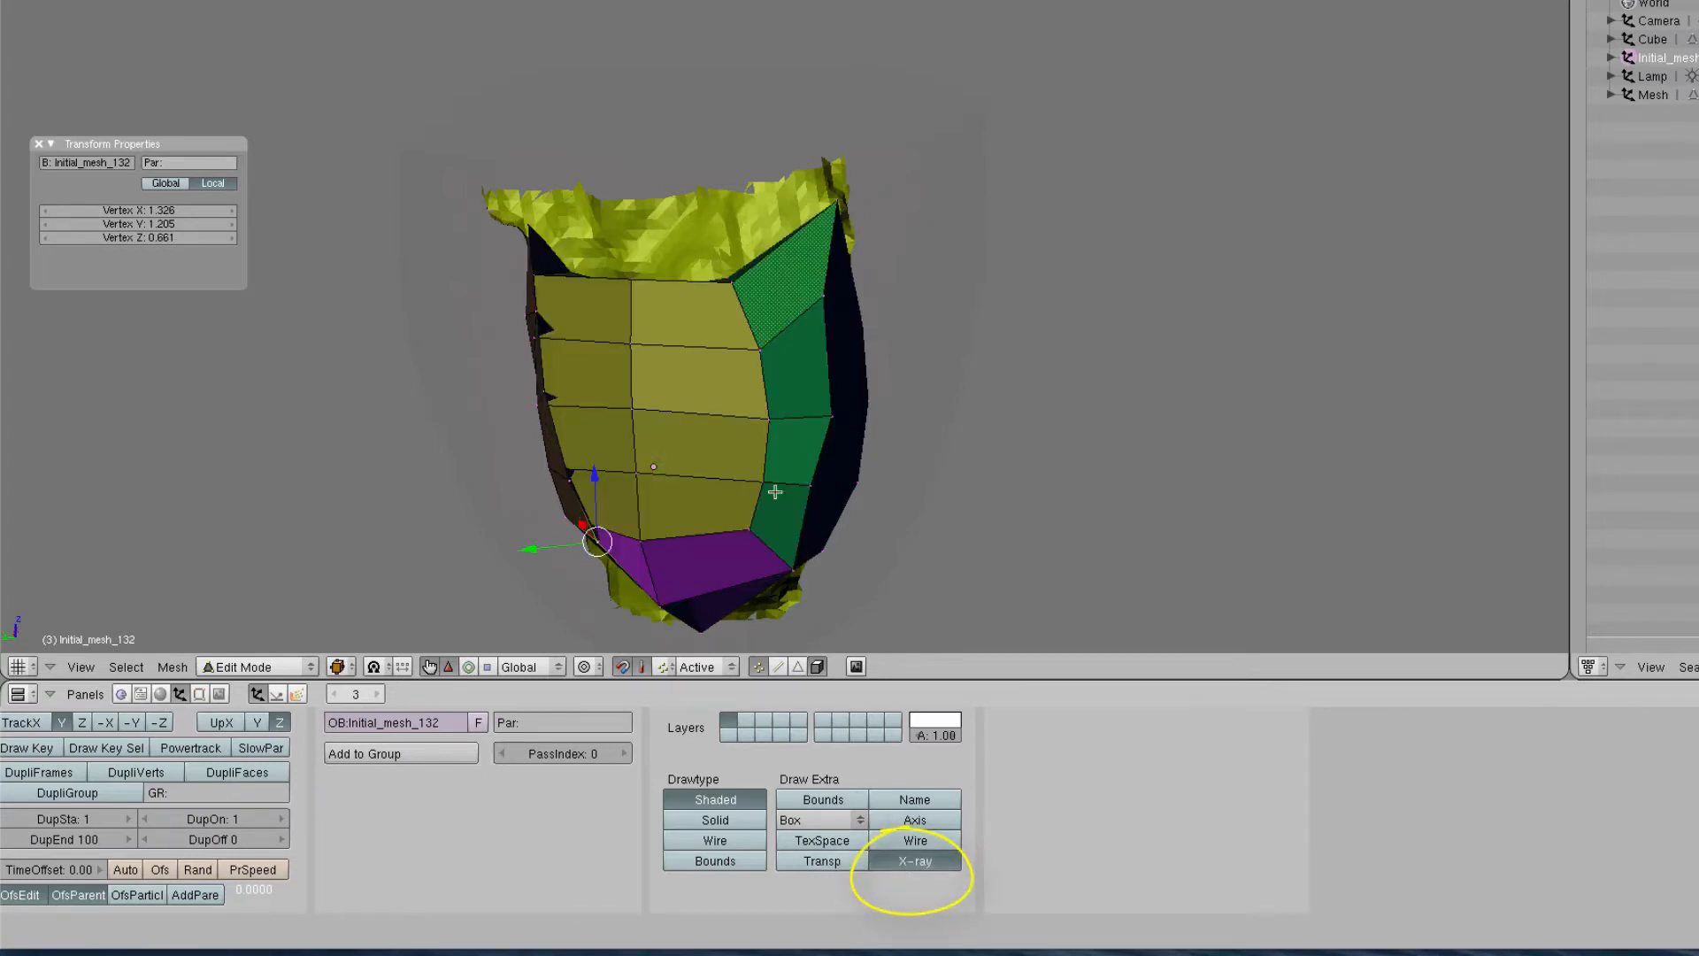
middle_click_drag(646, 478, 640, 411)
key("g")
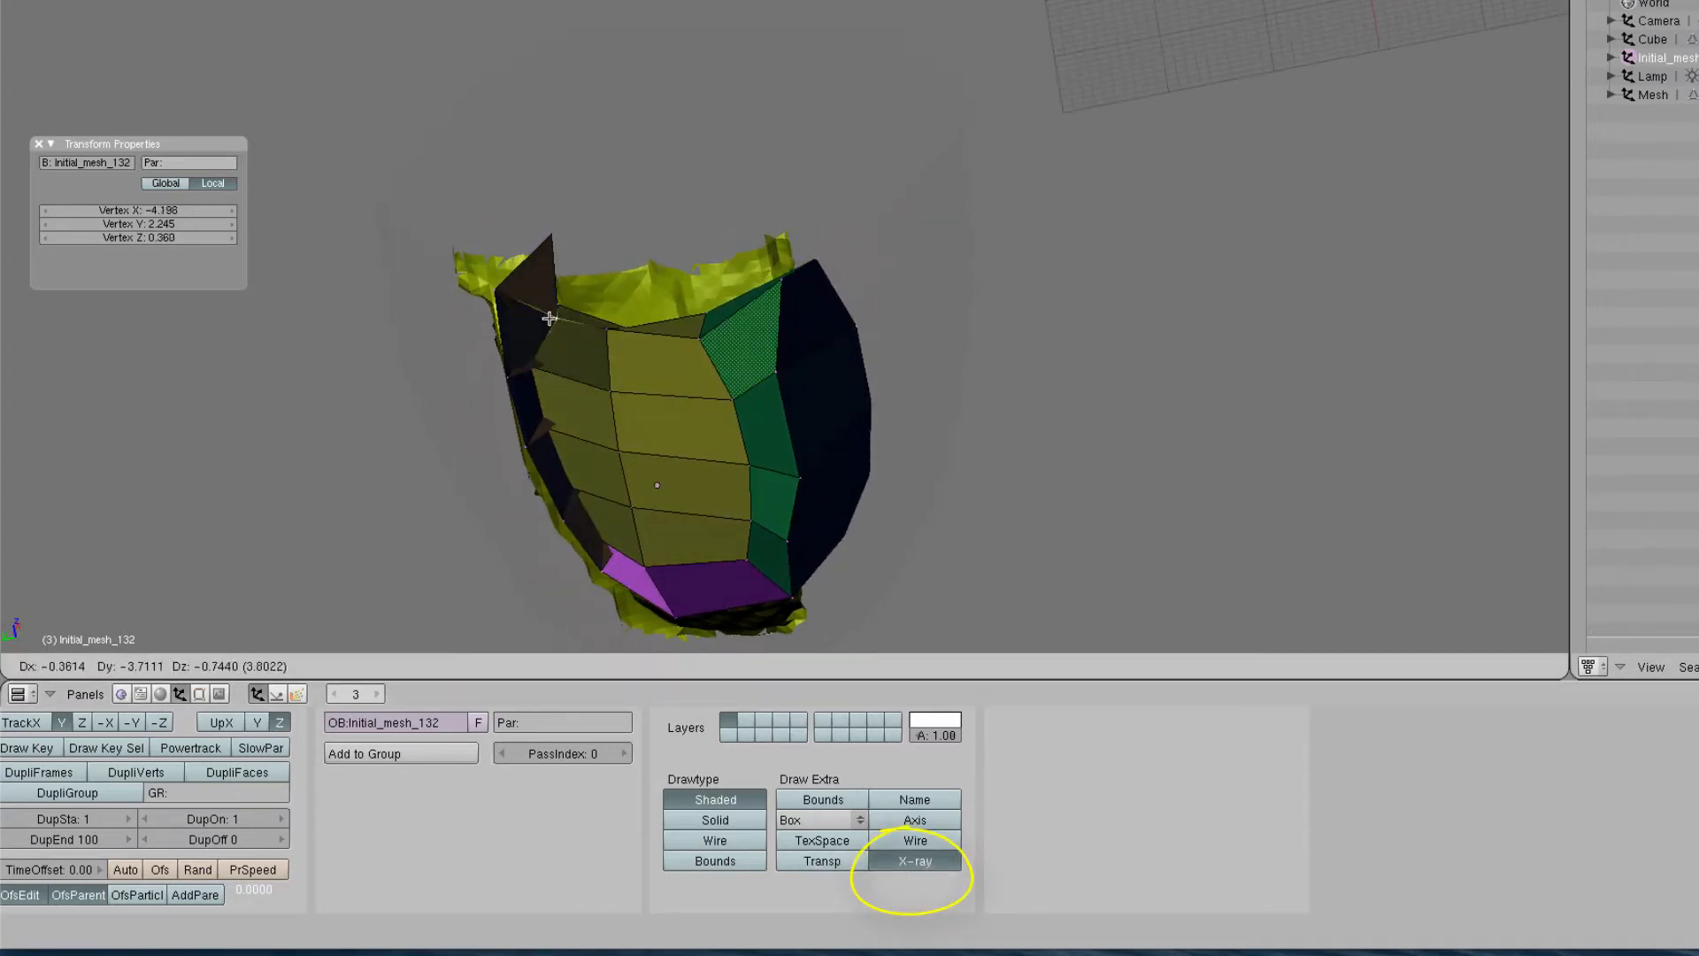
key("g")
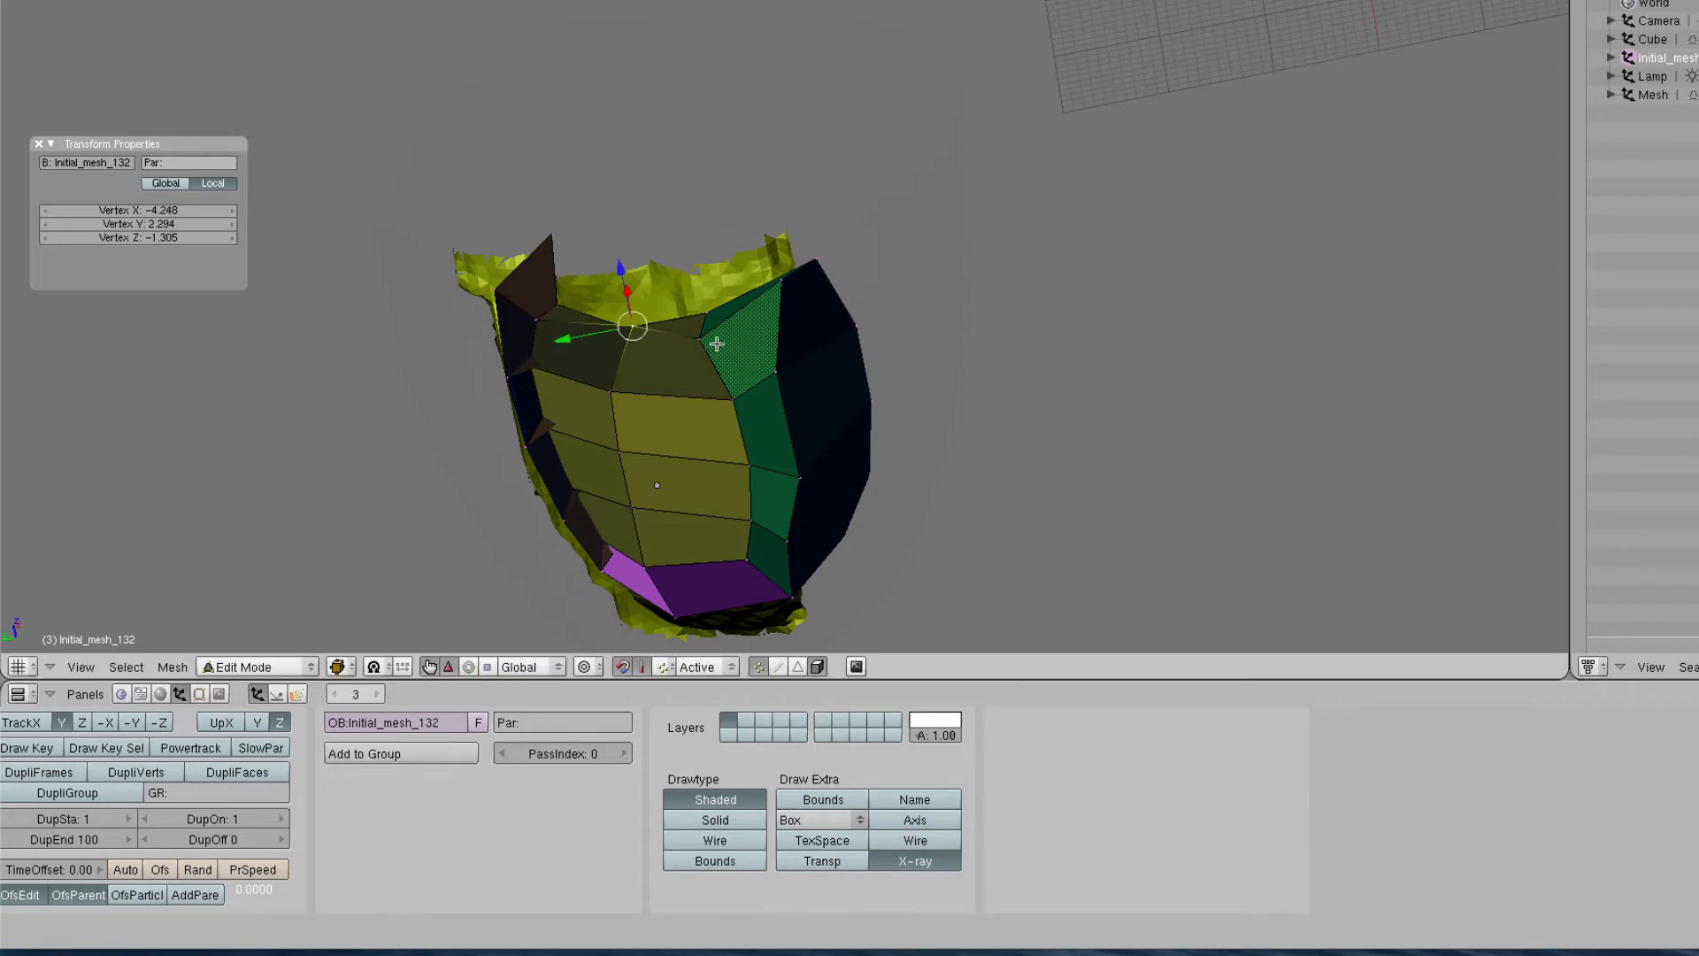
key("g")
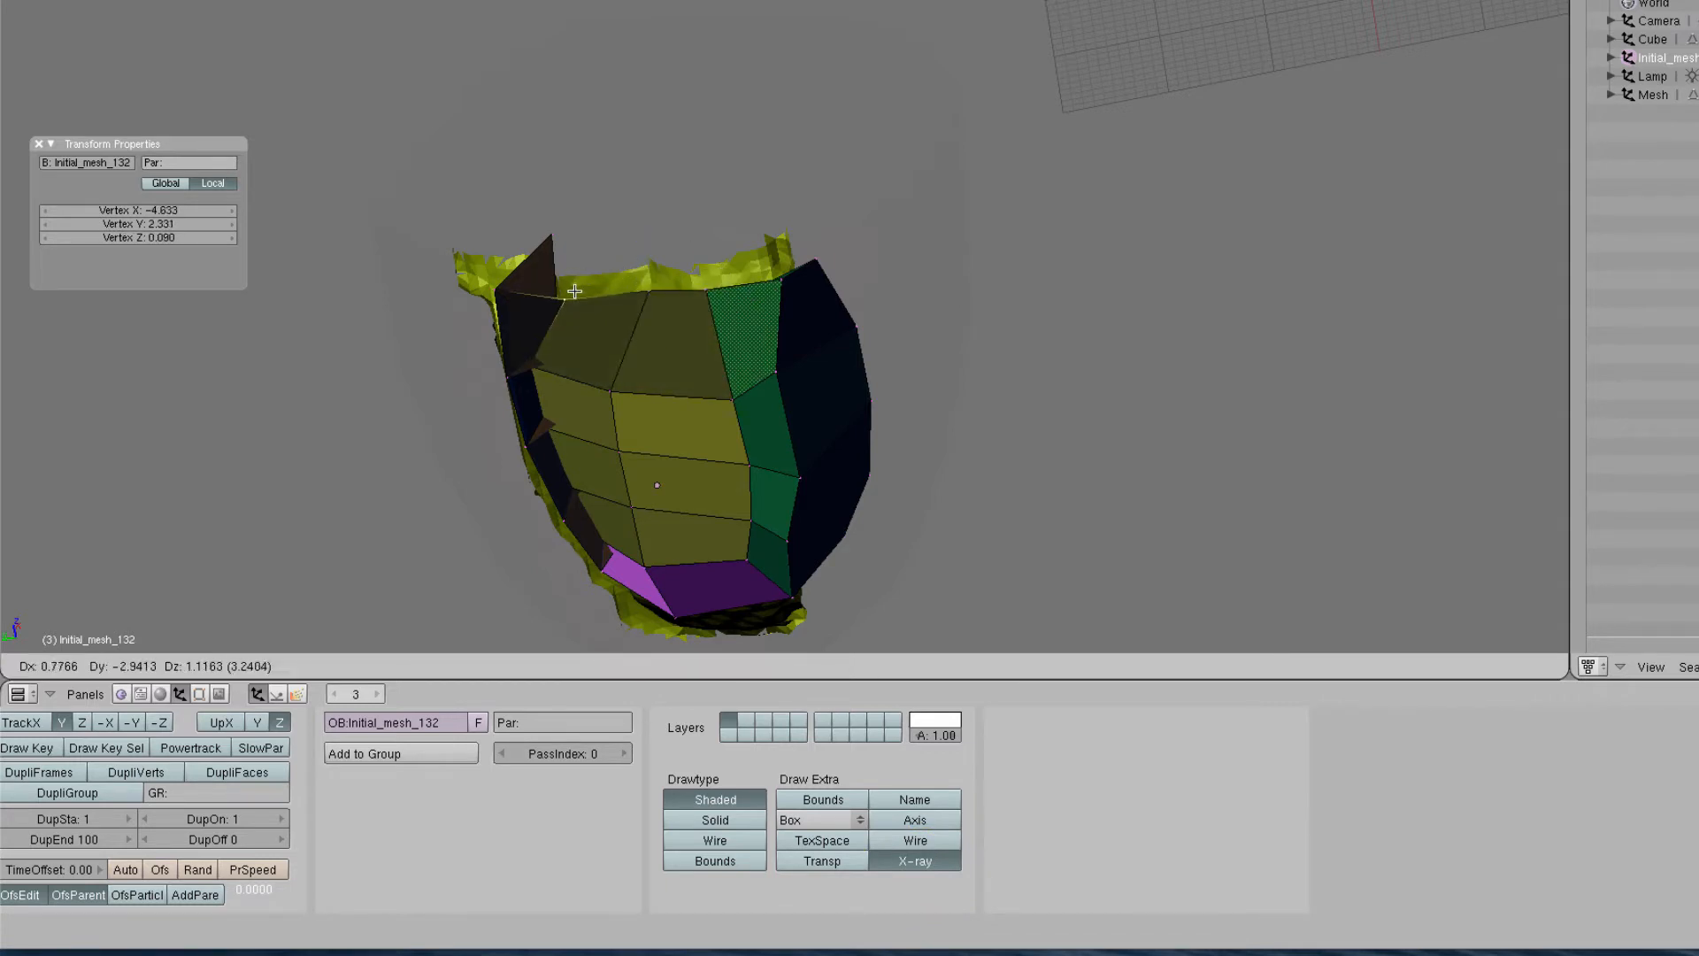
middle_click_drag(810, 332, 727, 332)
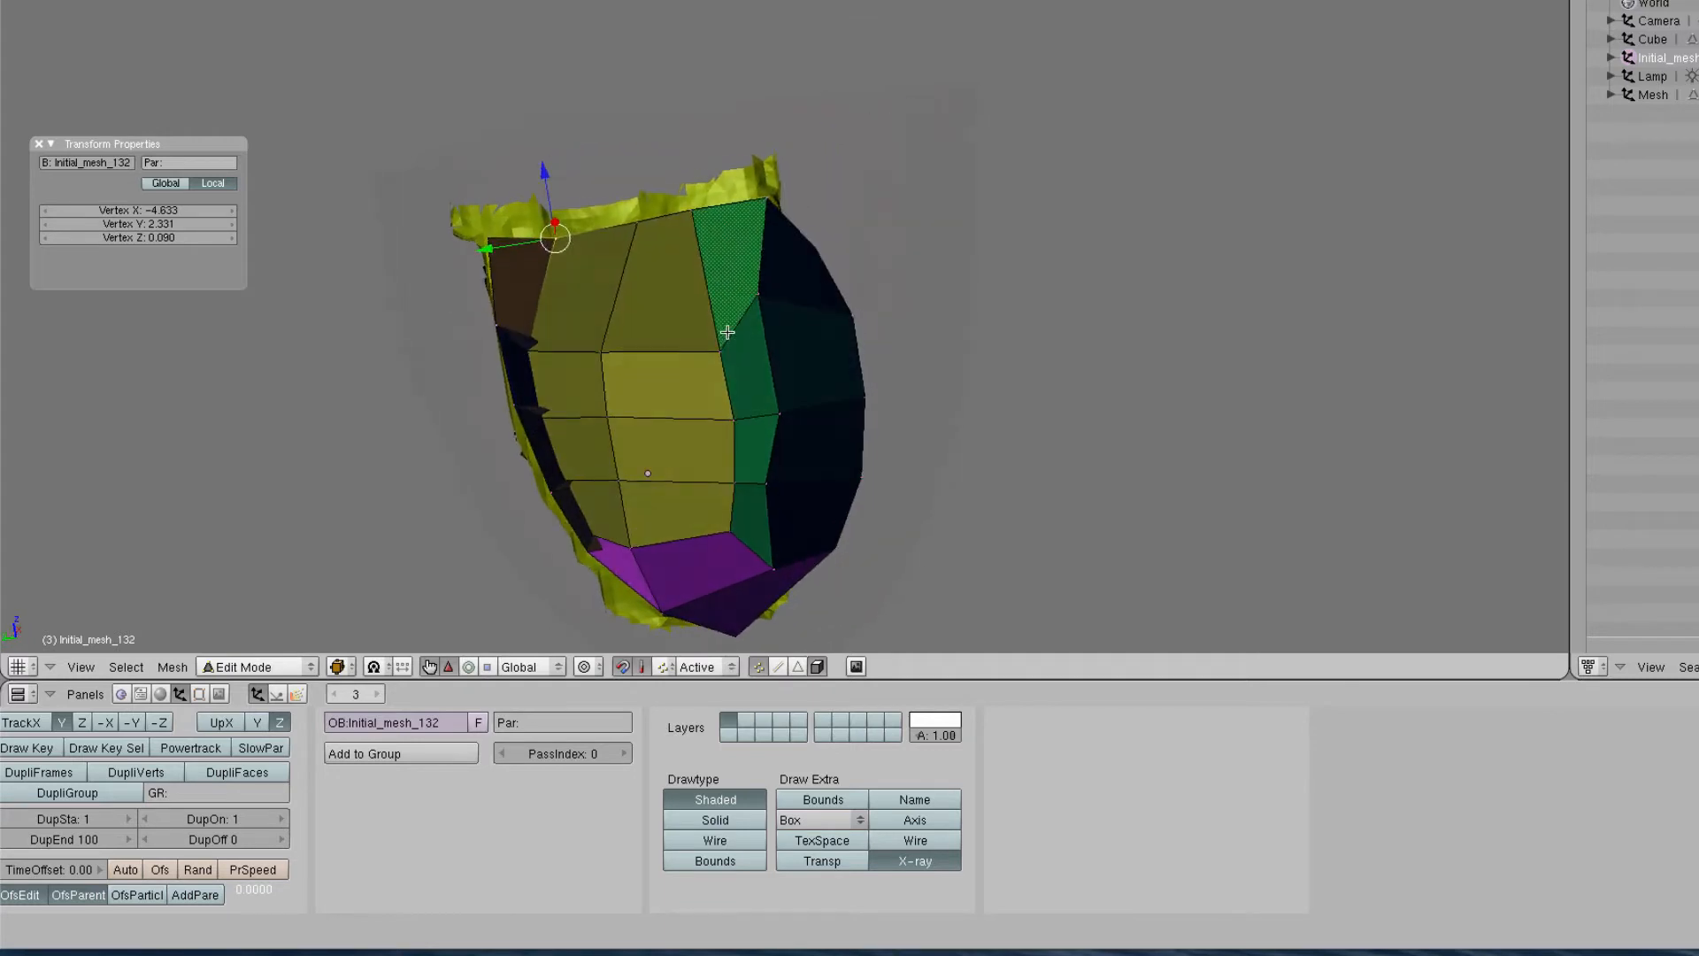
Move the second-row vertices of the yellow patch and an outer green vertex onto the heart's yellow surface
key("g")
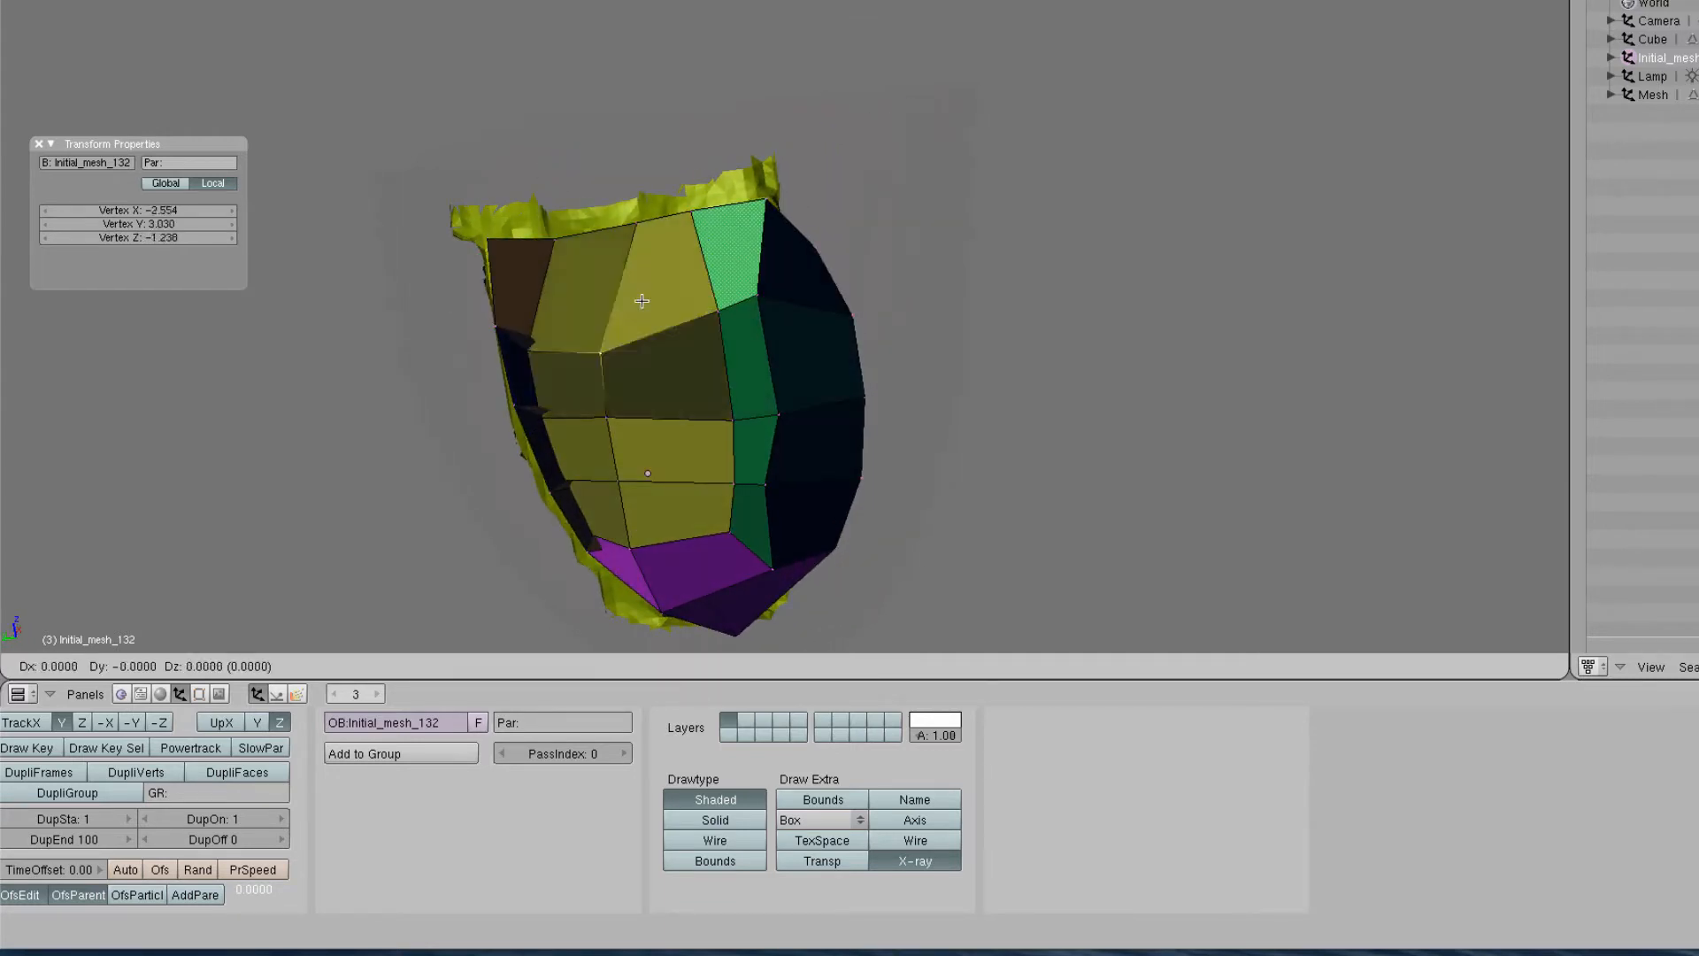
middle_click_drag(703, 408, 612, 428)
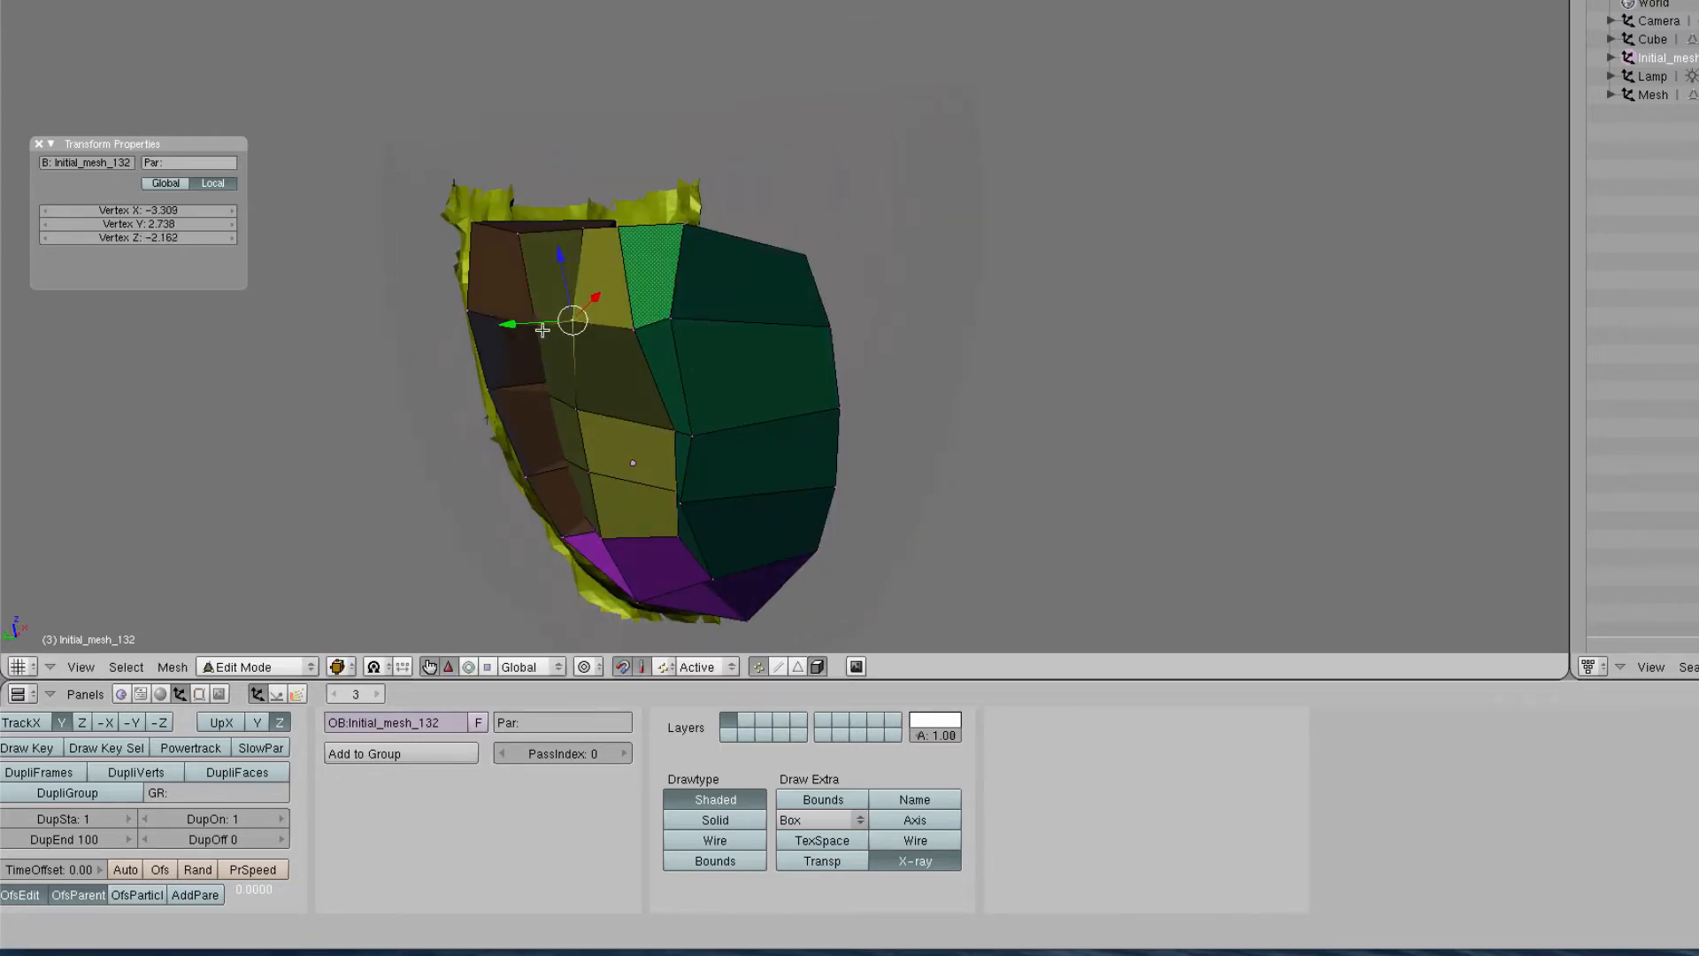
middle_click_drag(688, 526, 778, 334)
key("g")
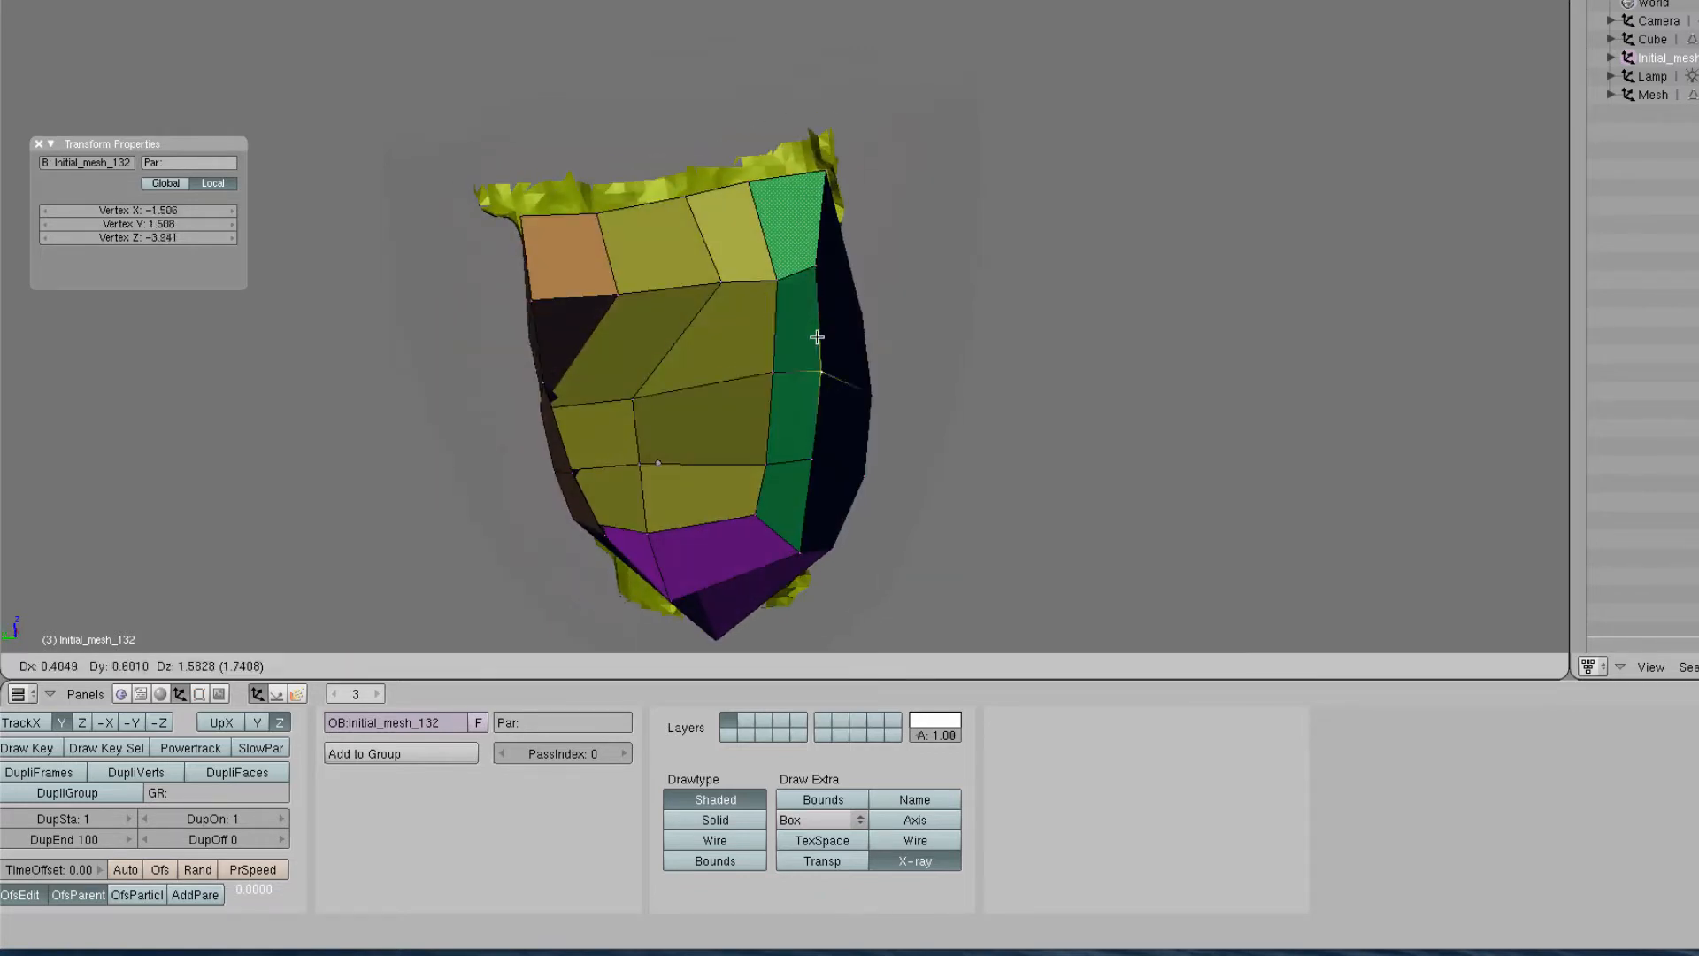
left_click(699, 443)
left_click(818, 667)
Reposition the vertices in the middle and lower rows of the yellow patch to follow the heart's yellow surface
key("g")
left_click(591, 389)
middle_click_drag(633, 425, 755, 371)
key("g")
left_click(614, 448)
key("g")
left_click(598, 427)
middle_click_drag(731, 470, 646, 463)
right_click(602, 483)
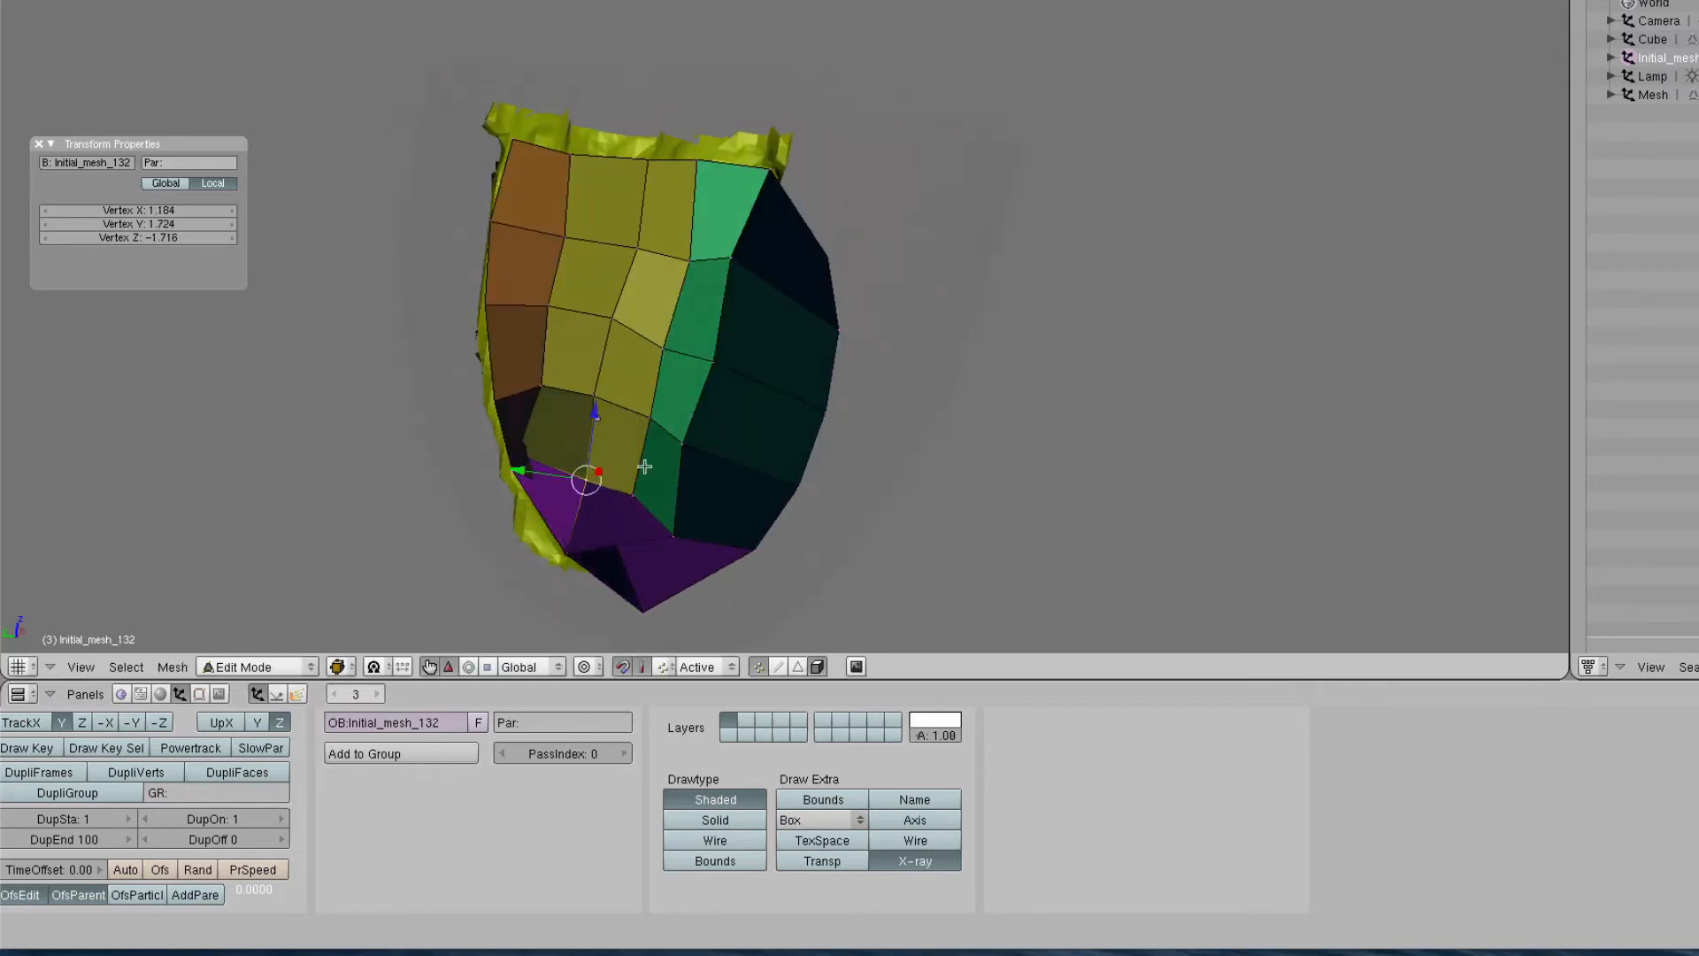
Adjust the yellow patch's lowest vertices and pick out the orange edge vertex midway down the template
middle_click_drag(761, 442, 729, 432)
key("g")
left_click(624, 433)
middle_click_drag(624, 433, 728, 406)
key("g")
left_click(629, 404)
right_click(540, 372)
middle_click_drag(602, 381, 637, 420)
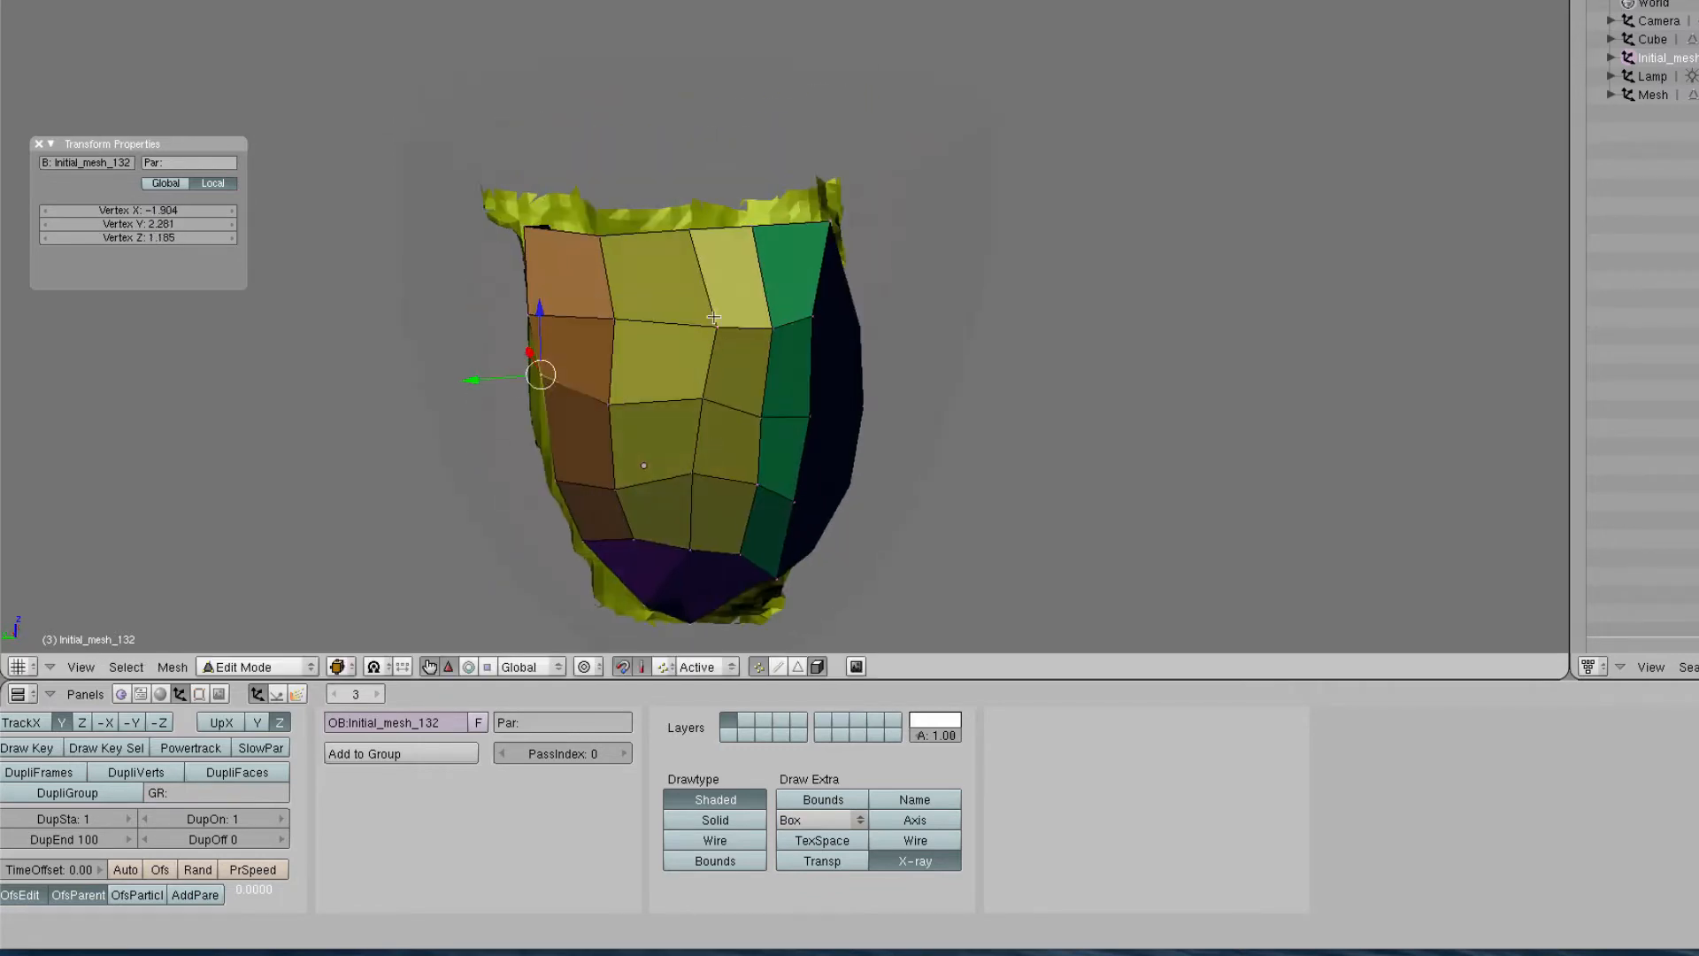
Move further vertices on the template's sides and yellow patch to even out the faces over the heart's surface
middle_click_drag(761, 354, 871, 363)
right_click(912, 314)
key("g")
left_click(911, 476)
right_click(608, 300)
middle_click_drag(849, 425, 655, 376)
right_click(698, 380)
key("g")
left_click(680, 380)
Fine-tune the lower vertices along the orange edge and the yellow-green border against the heart's yellow surface
right_click(872, 316)
key("g")
right_click(522, 446)
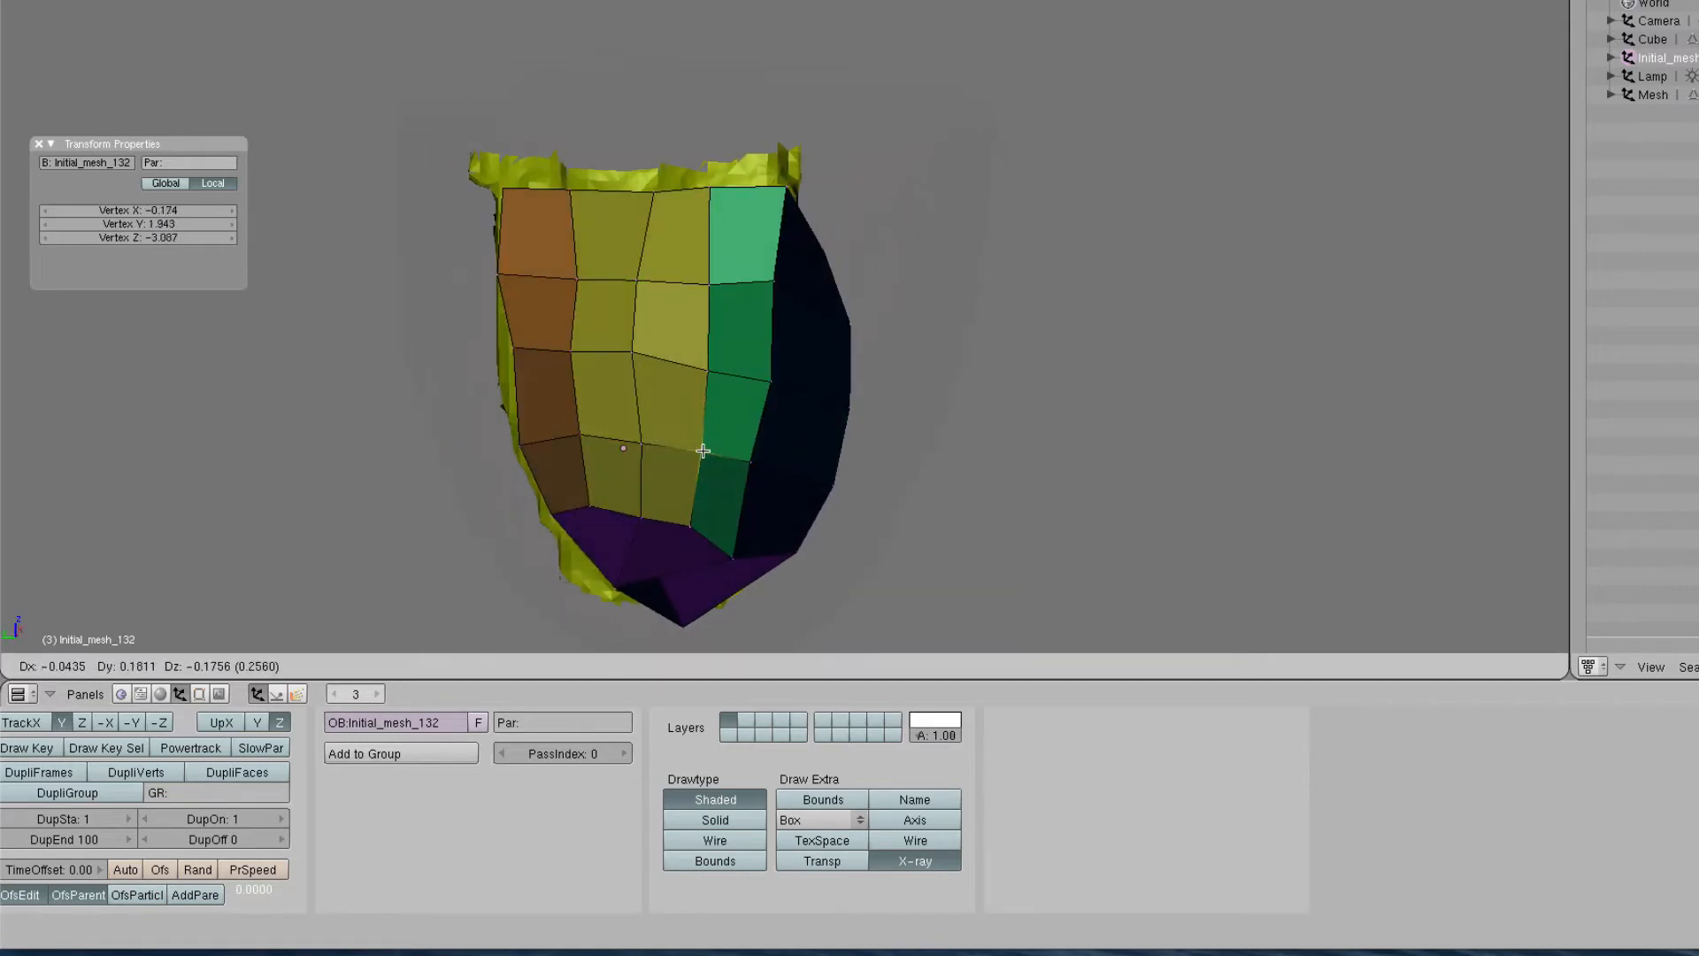
left_click(703, 451)
middle_click_drag(726, 456, 598, 610)
key("g")
key("g")
left_click(709, 482)
Fit the vertices around the purple apex faces and the orange strip's bottom corner to the heart's yellow surface
right_click(623, 596)
key("g")
left_click(648, 623)
right_click(620, 480)
key("g")
left_click(720, 472)
right_click(635, 555)
key("g")
left_click(607, 557)
key("g")
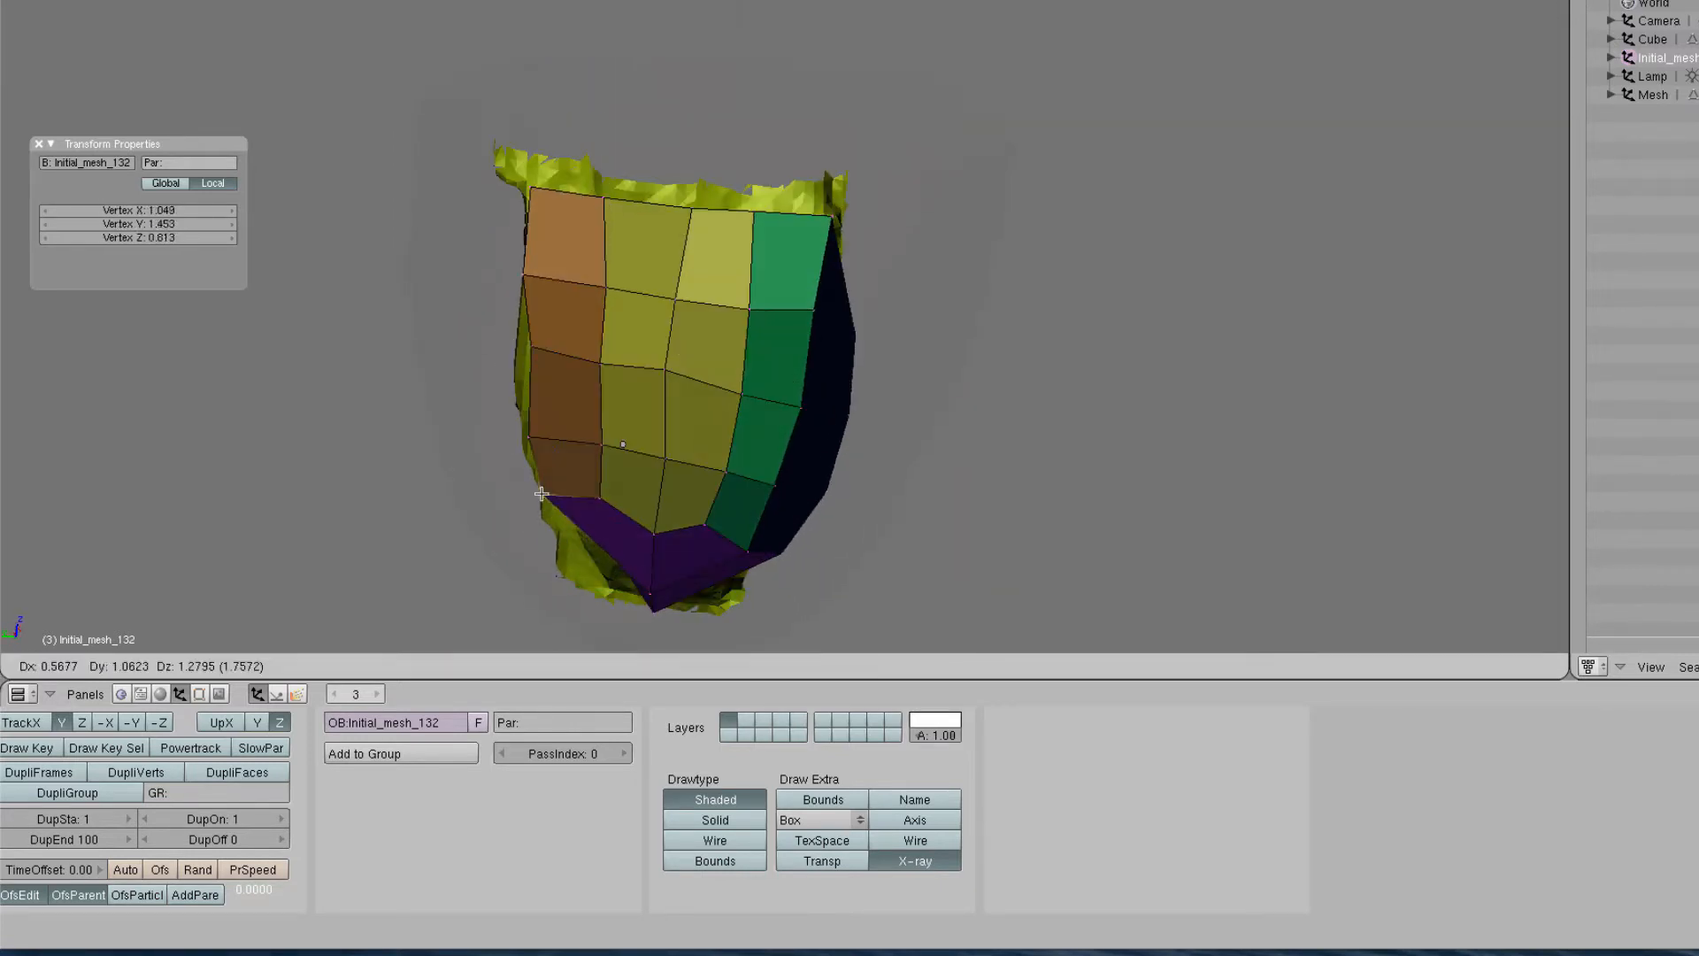
left_click(580, 518)
Nudge one more template vertex onto the yellow surface and inspect the fit from several sides
middle_click_drag(588, 495, 692, 355)
right_click(554, 311)
key("g")
left_click(566, 315)
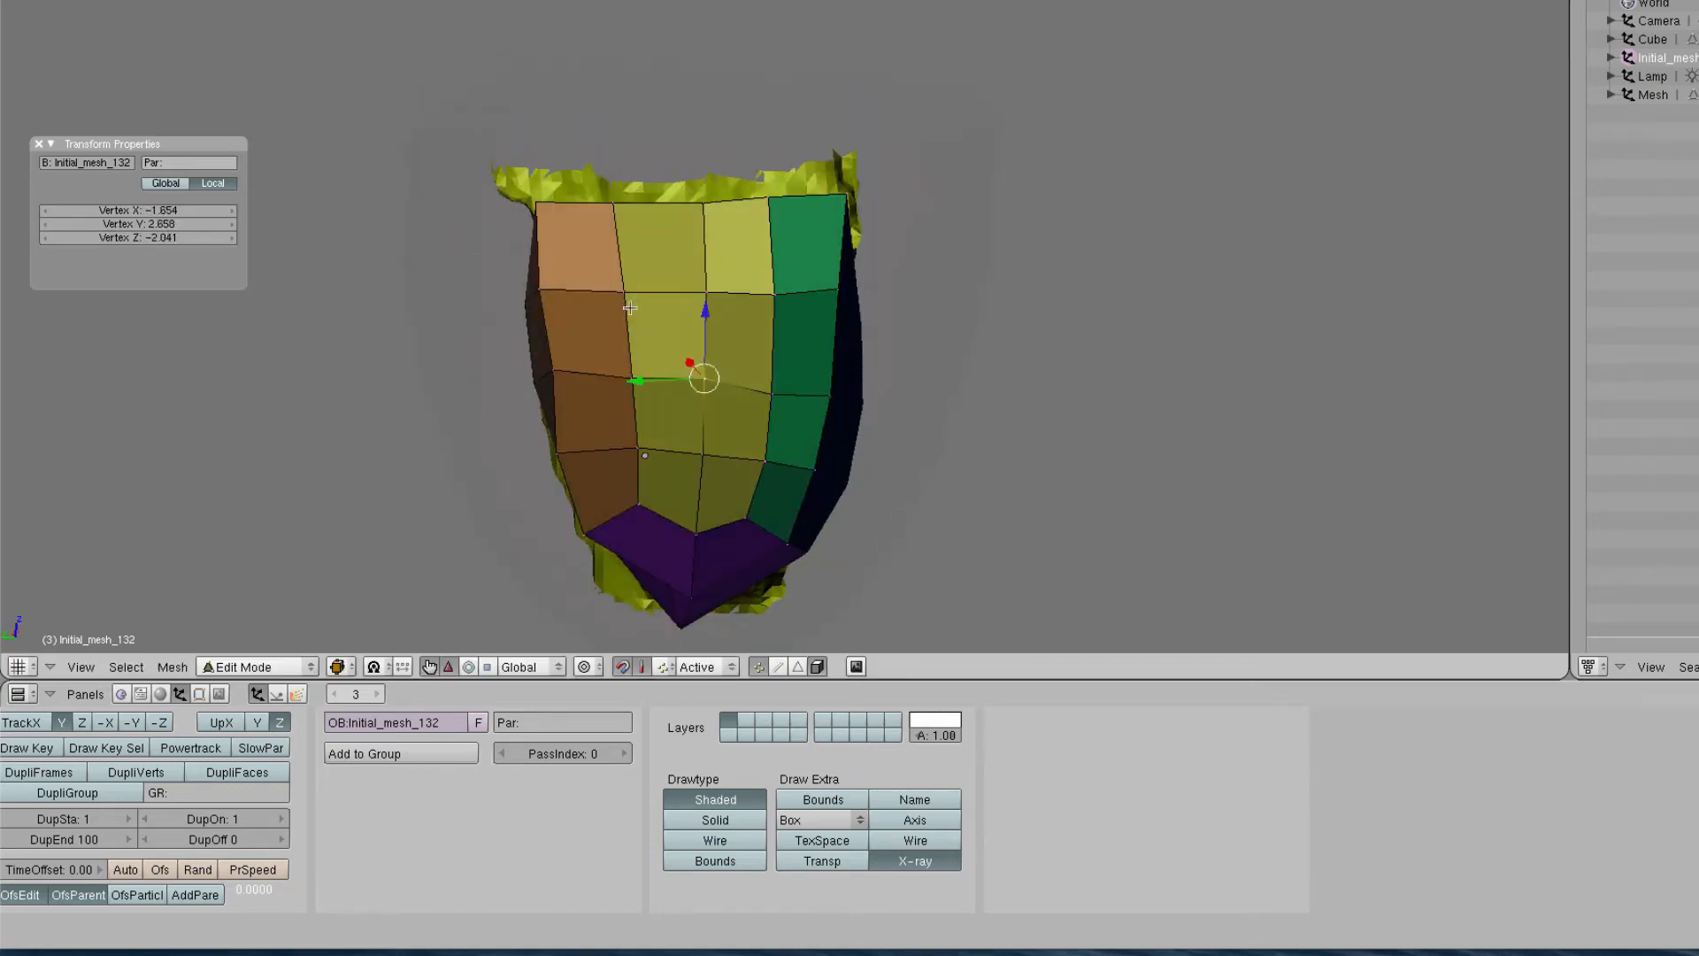
middle_click_drag(629, 308, 740, 444)
middle_click_drag(982, 358, 540, 332)
Fade out Mesh's yellow material, make its green surface visible, and reopen Initial_mesh_132 for vertex editing
left_click(1651, 96)
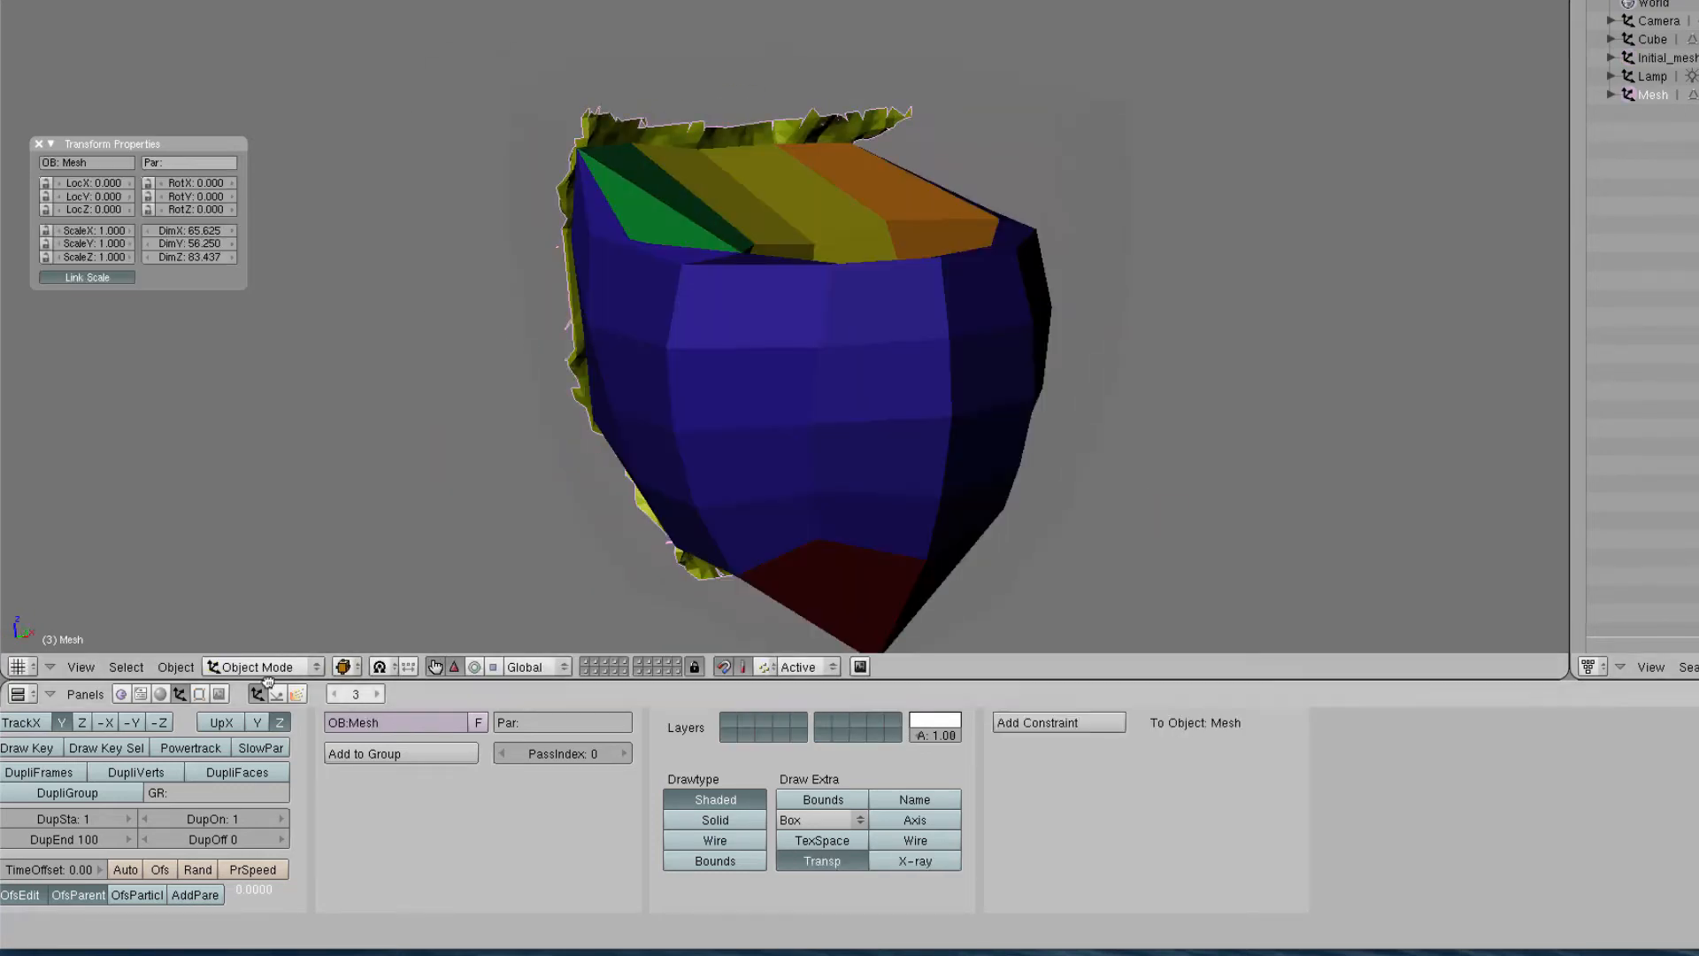
left_click(160, 695)
left_click(517, 769)
left_click(608, 769)
mouse_move(876, 892)
left_mouse_down()
mouse_move(963, 894)
mouse_move(867, 894)
left_mouse_up()
left_click(1660, 58)
key("Tab")
middle_click_drag(823, 354, 1218, 396)
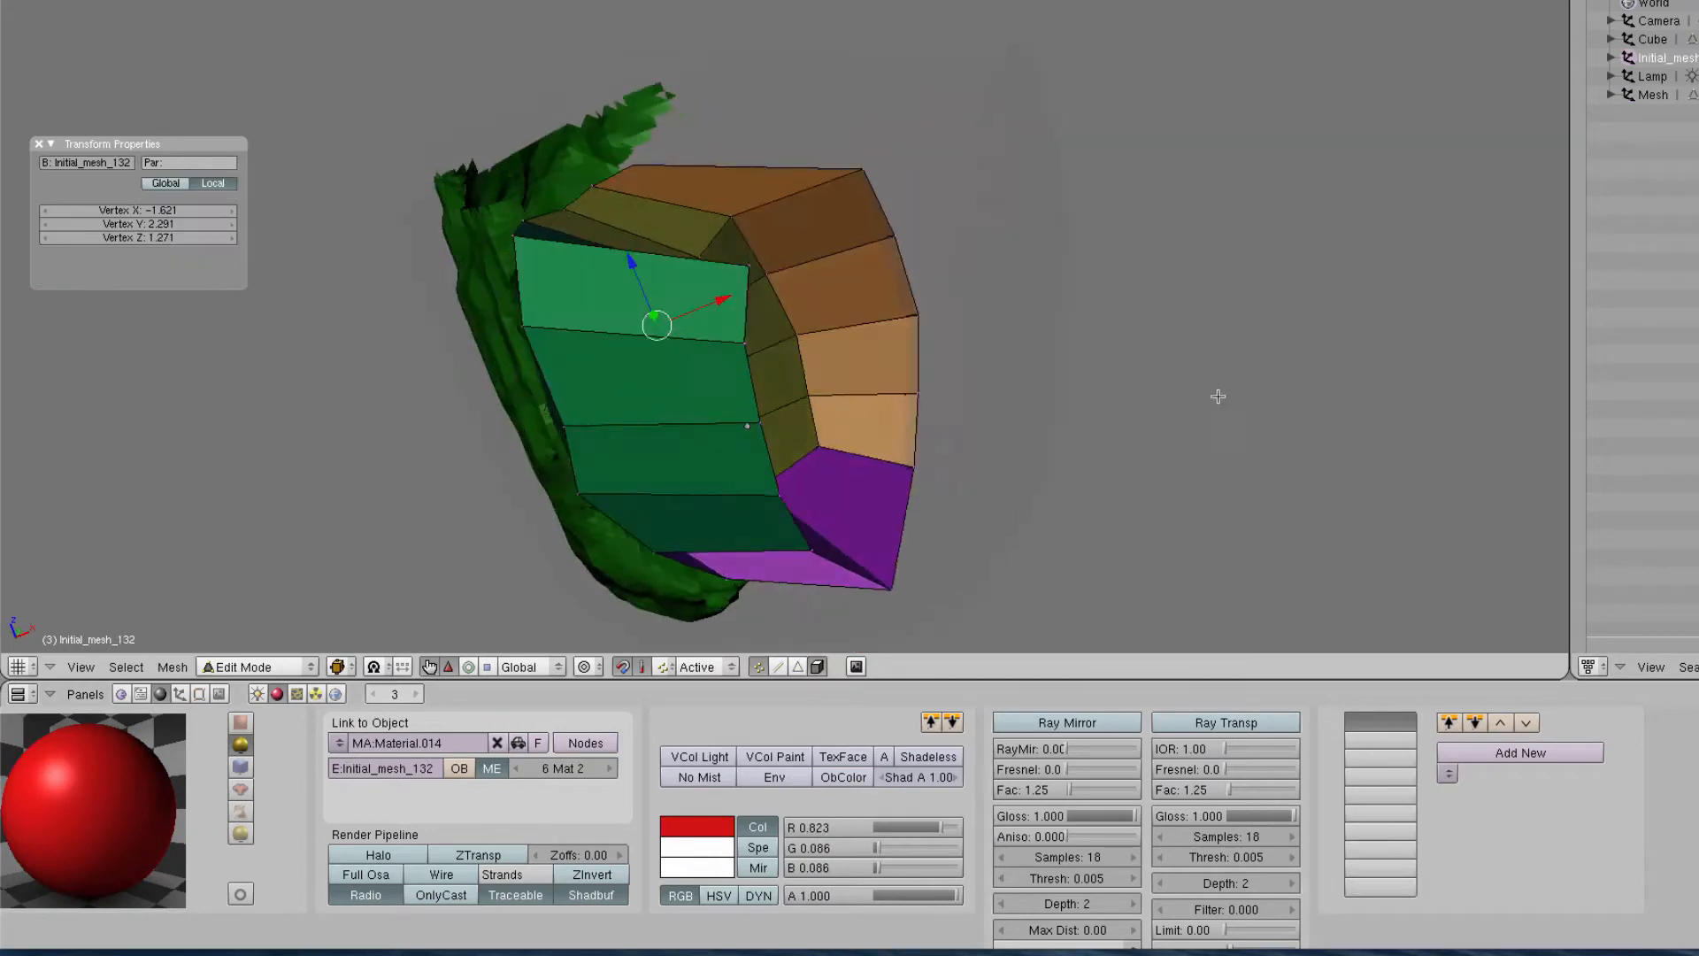
Fade out Mesh's green material, make its blue surface visible, and return Initial_mesh_132 to Edit Mode
key("Tab")
left_click(1652, 96)
left_click(609, 769)
mouse_move(876, 895)
left_mouse_down()
mouse_move(961, 894)
mouse_move(867, 895)
left_mouse_up()
left_click(517, 769)
left_click(1660, 58)
middle_click_drag(1000, 561, 1018, 478)
key("Tab")
Move upper vertices on the template's orange edge and inner border to line up with the heart's blue surface
right_click(1004, 266)
key("g")
left_click(991, 239)
key("g")
left_click(1017, 199)
middle_click_drag(938, 380, 876, 382)
right_click(803, 288)
key("g")
left_click(796, 252)
Reposition vertices across the middle of the green and yellow strips to follow the heart's blue surface
middle_click_drag(1044, 332, 722, 475)
key("g")
left_click(746, 327)
key("g")
left_click(914, 328)
right_click(841, 353)
key("g")
left_click(856, 340)
Adjust the yellow strip's lower vertices bordering the purple apex faces to match the heart's blue surface
middle_click_drag(855, 341, 805, 424)
key("g")
left_click(918, 383)
middle_click_drag(917, 384, 750, 448)
right_click(824, 434)
key("g")
left_click(827, 437)
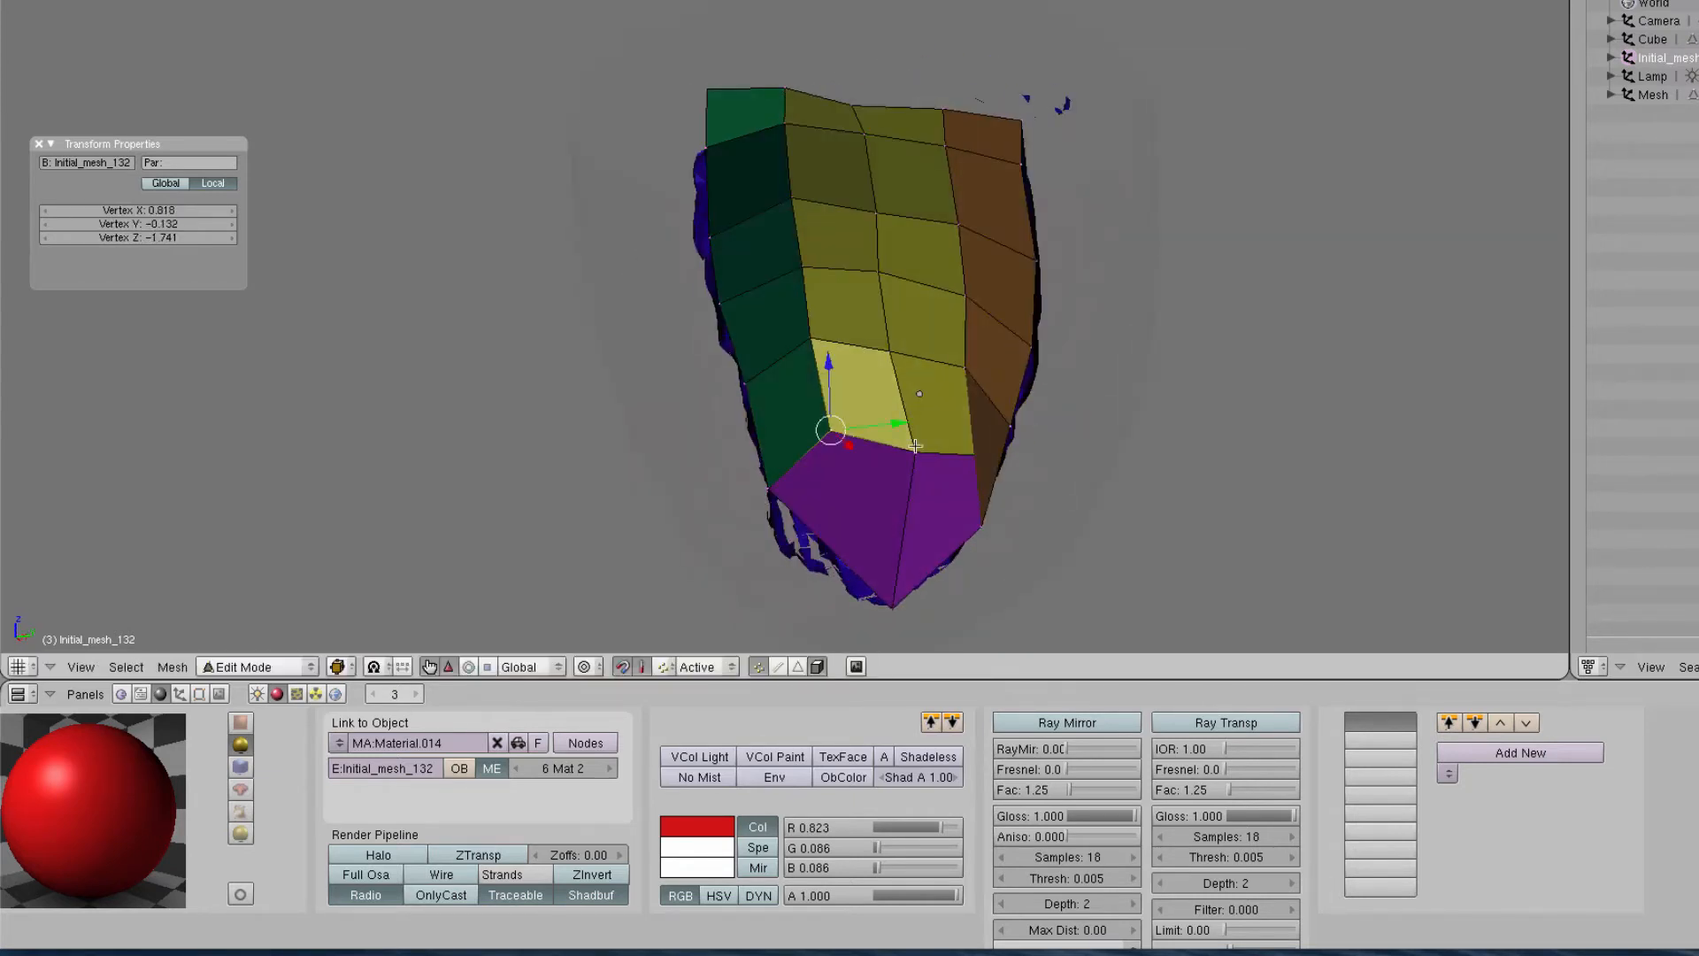
right_click(910, 447)
middle_click_drag(910, 447, 846, 542)
left_click(926, 430)
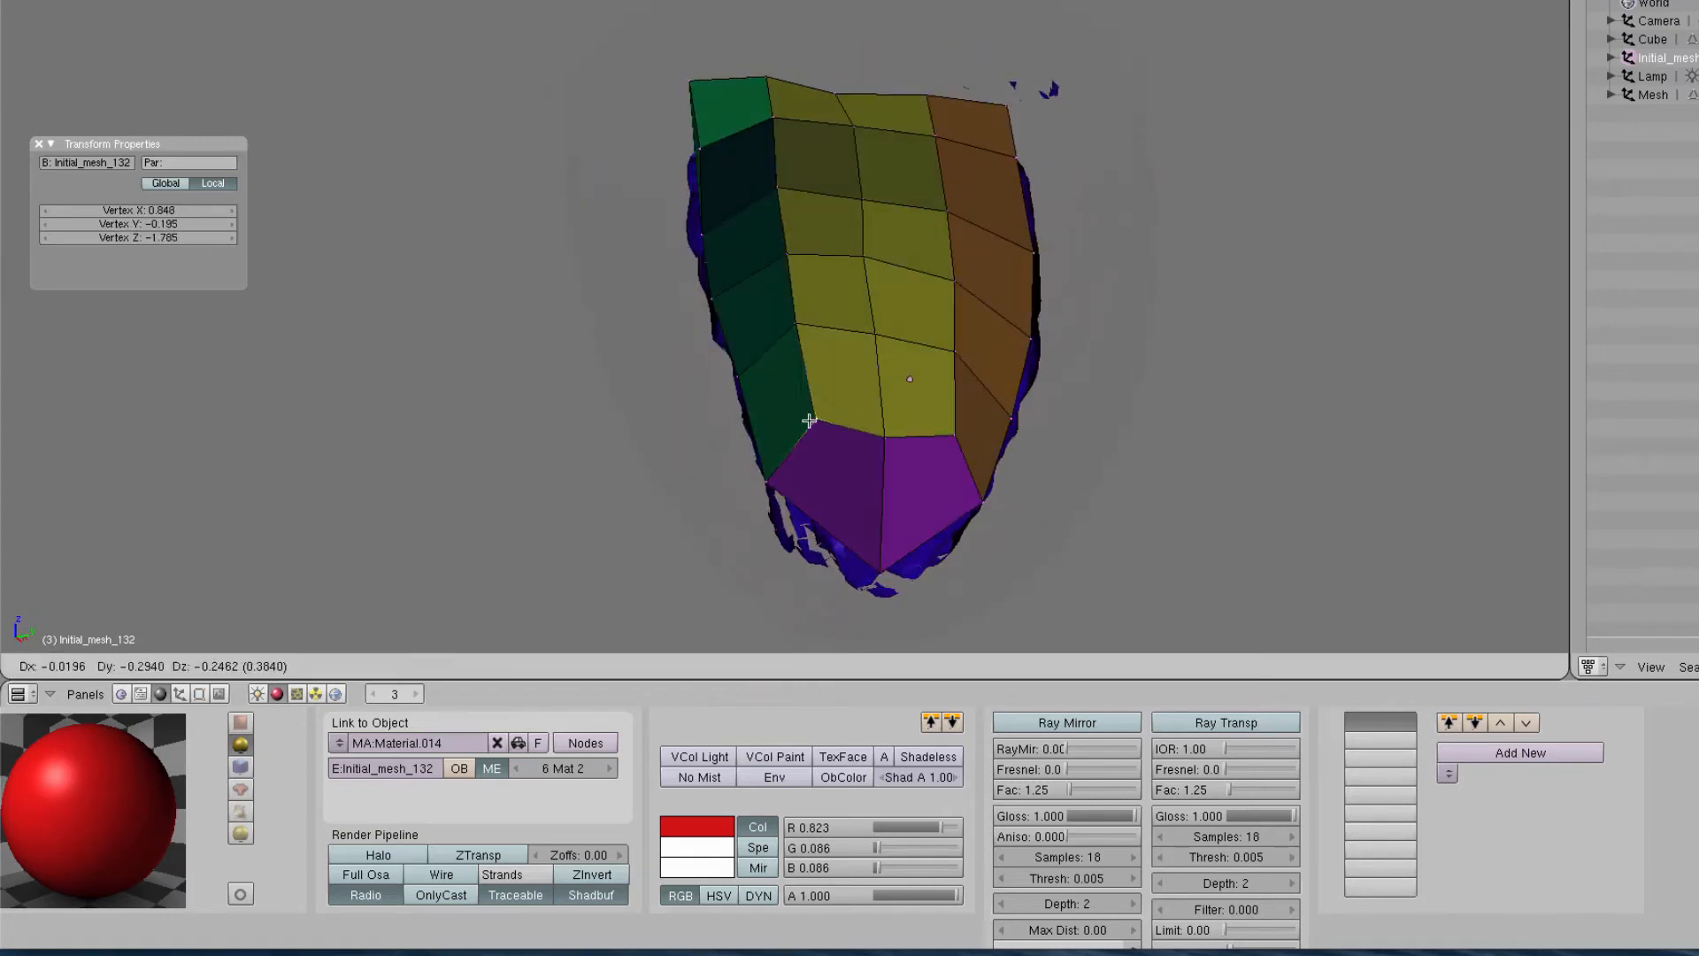
left_click(809, 420)
Slightly move a central template vertex and inspect the fit against the blue surface from another side
middle_click_drag(808, 421, 1236, 565)
right_click(917, 310)
key("g")
left_click(918, 315)
middle_click_drag(918, 315, 1159, 306)
Select Mesh, make its green surface visible again and set its blue material's alpha to 1.000
left_click(1655, 96)
left_click_drag(876, 895, 958, 896)
left_click(140, 694)
left_click(161, 695)
left_click(609, 769)
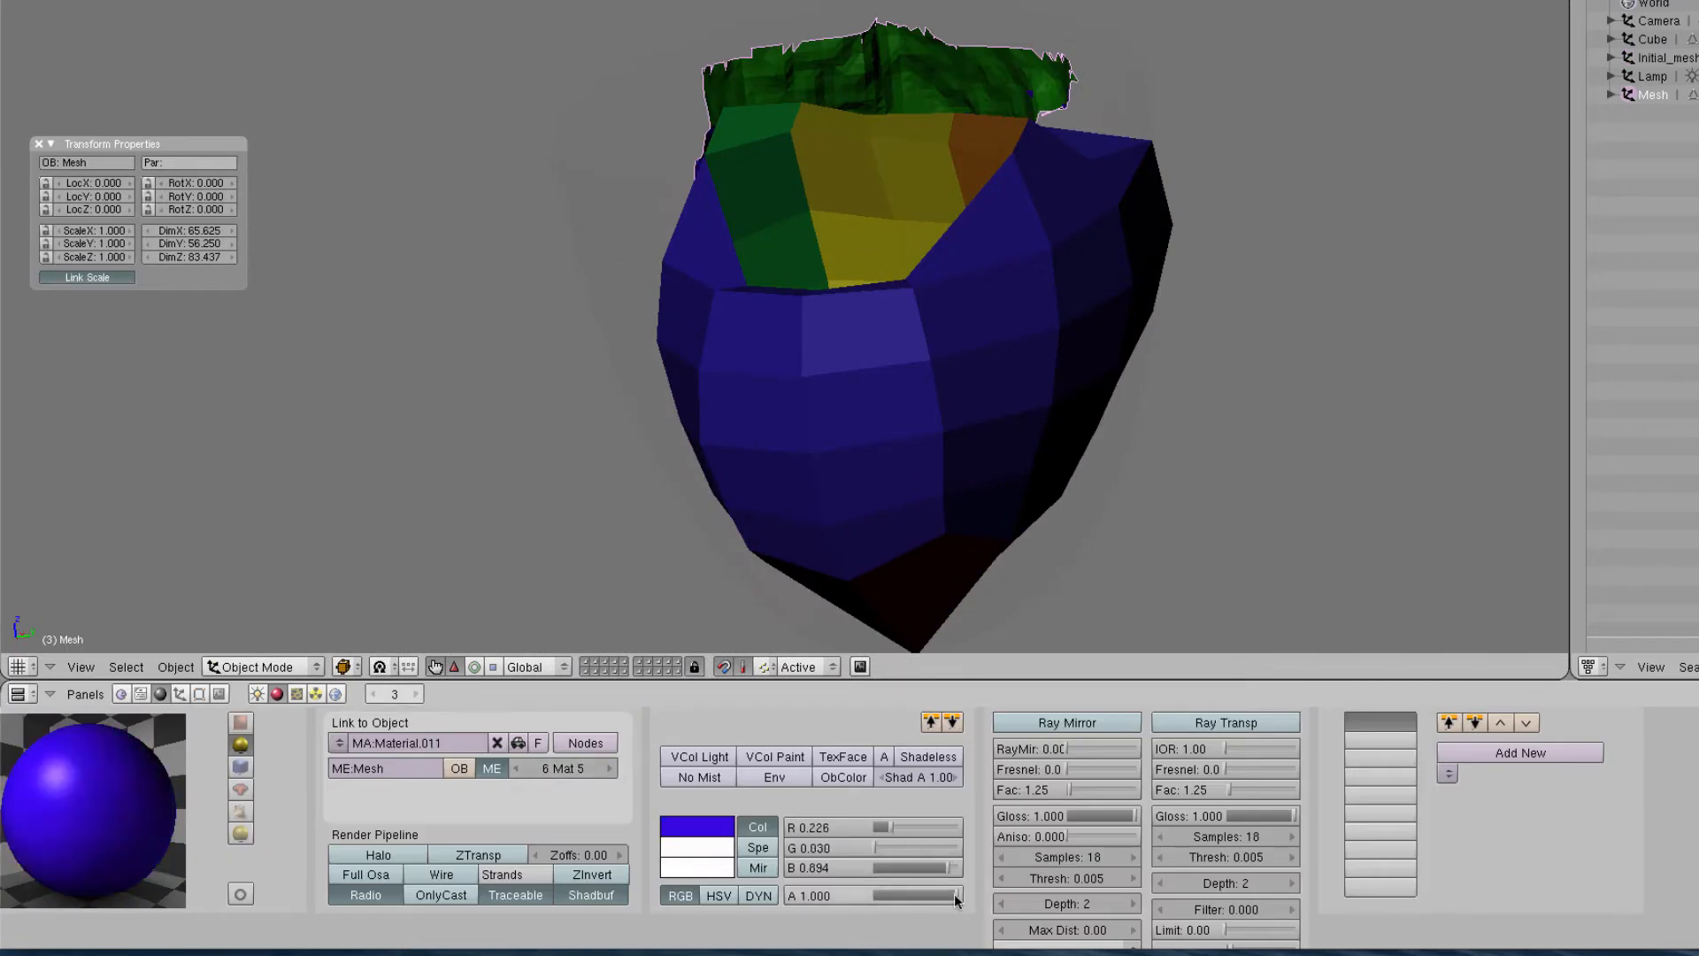
Open the initial template mesh for editing and reveal its hidden geometry
right_click(1018, 354)
middle_click_drag(1017, 354, 880, 480)
key("Tab")
key("alt+h")
key("ctrl+i")
key("alt+h")
middle_click_drag(1045, 627, 830, 384)
key("h")
middle_click_drag(860, 190, 709, 493)
key("alt+h")
key("a")
right_click(787, 346, "alt")
key("h")
key("alt+h")
Switch the template to face selection, display the mesh editing tools and hide the selected faces
key("ctrl+Tab")
key("h")
key("alt+h")
key("F9")
left_click(797, 666)
key("h")
middle_click_drag(725, 553, 732, 486)
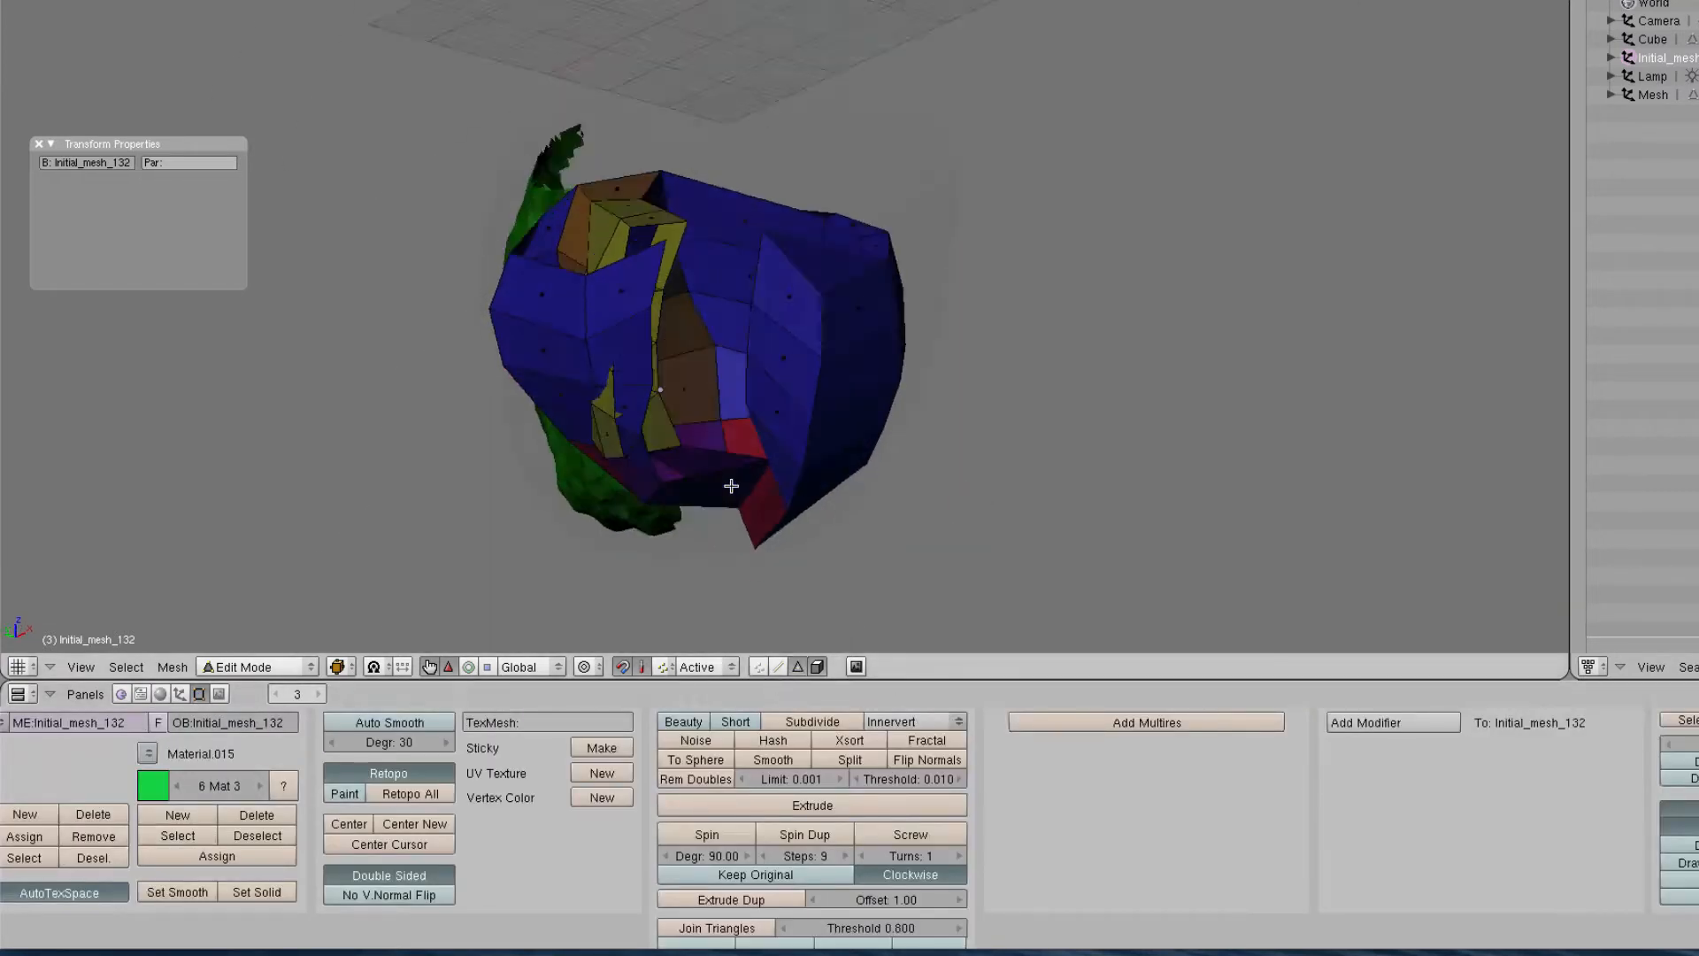
Select the template's remaining yellow and orange faces by material and hide them, leaving the blue and red faces
right_click(637, 296)
left_click(177, 835)
key("h")
right_click(686, 412)
left_click(177, 835)
middle_click_drag(957, 517, 907, 418)
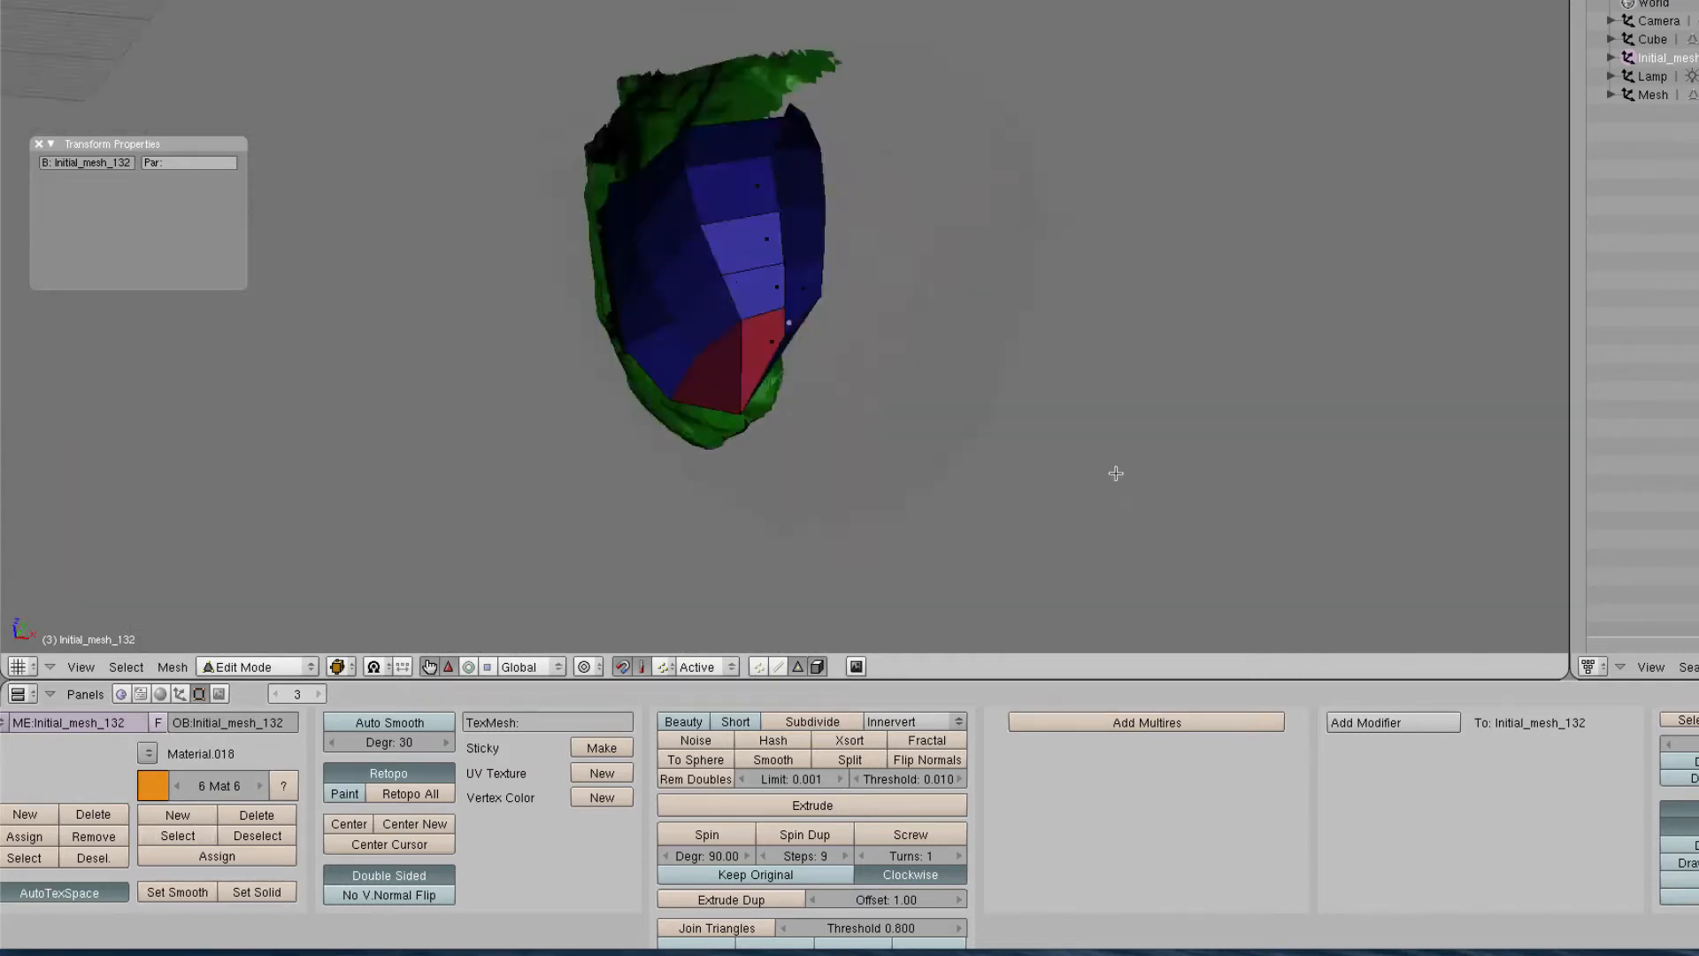
Move the vertices along the blue faces' upper edge onto the upper rim of the heart's green surface
middle_click_drag(671, 450, 753, 434)
right_click(836, 150)
key("g")
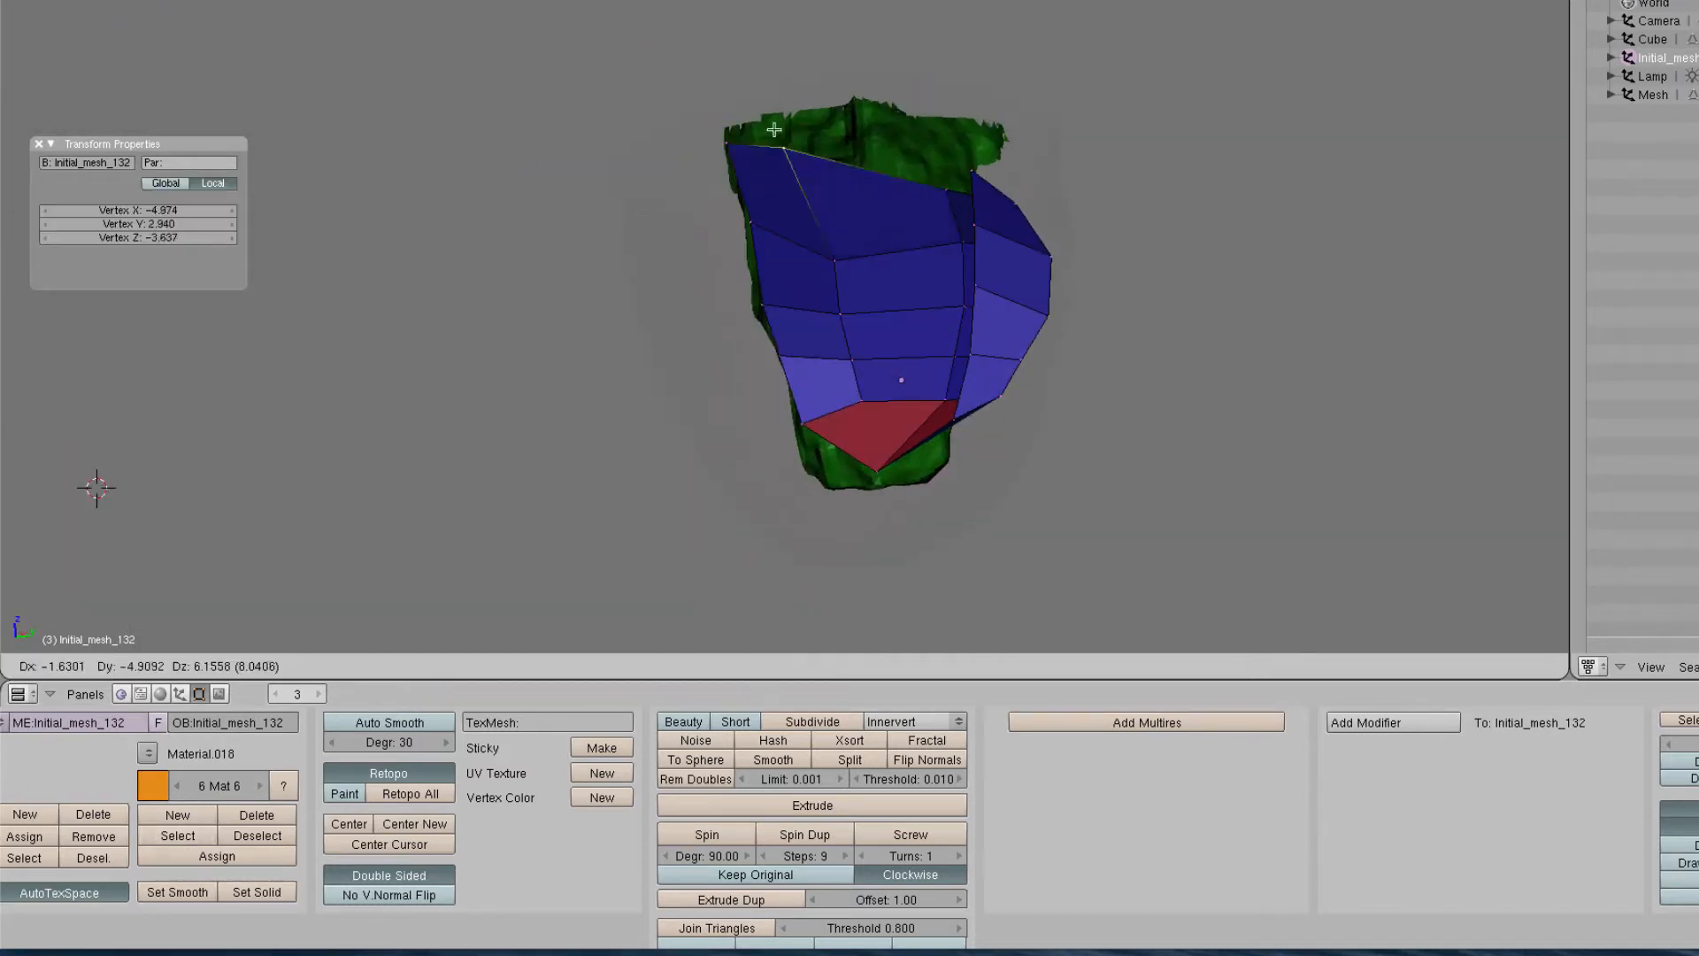
left_click(769, 129)
middle_click_drag(770, 129, 770, 349)
right_click(793, 182)
key("g")
left_click(842, 81)
left_click(695, 168)
Reposition vertices in the middle and lower rows of the blue faces to follow the heart's green surface
right_click(801, 330)
key("g")
left_click(808, 334)
right_click(761, 190)
middle_click_drag(789, 249, 769, 266)
key("g")
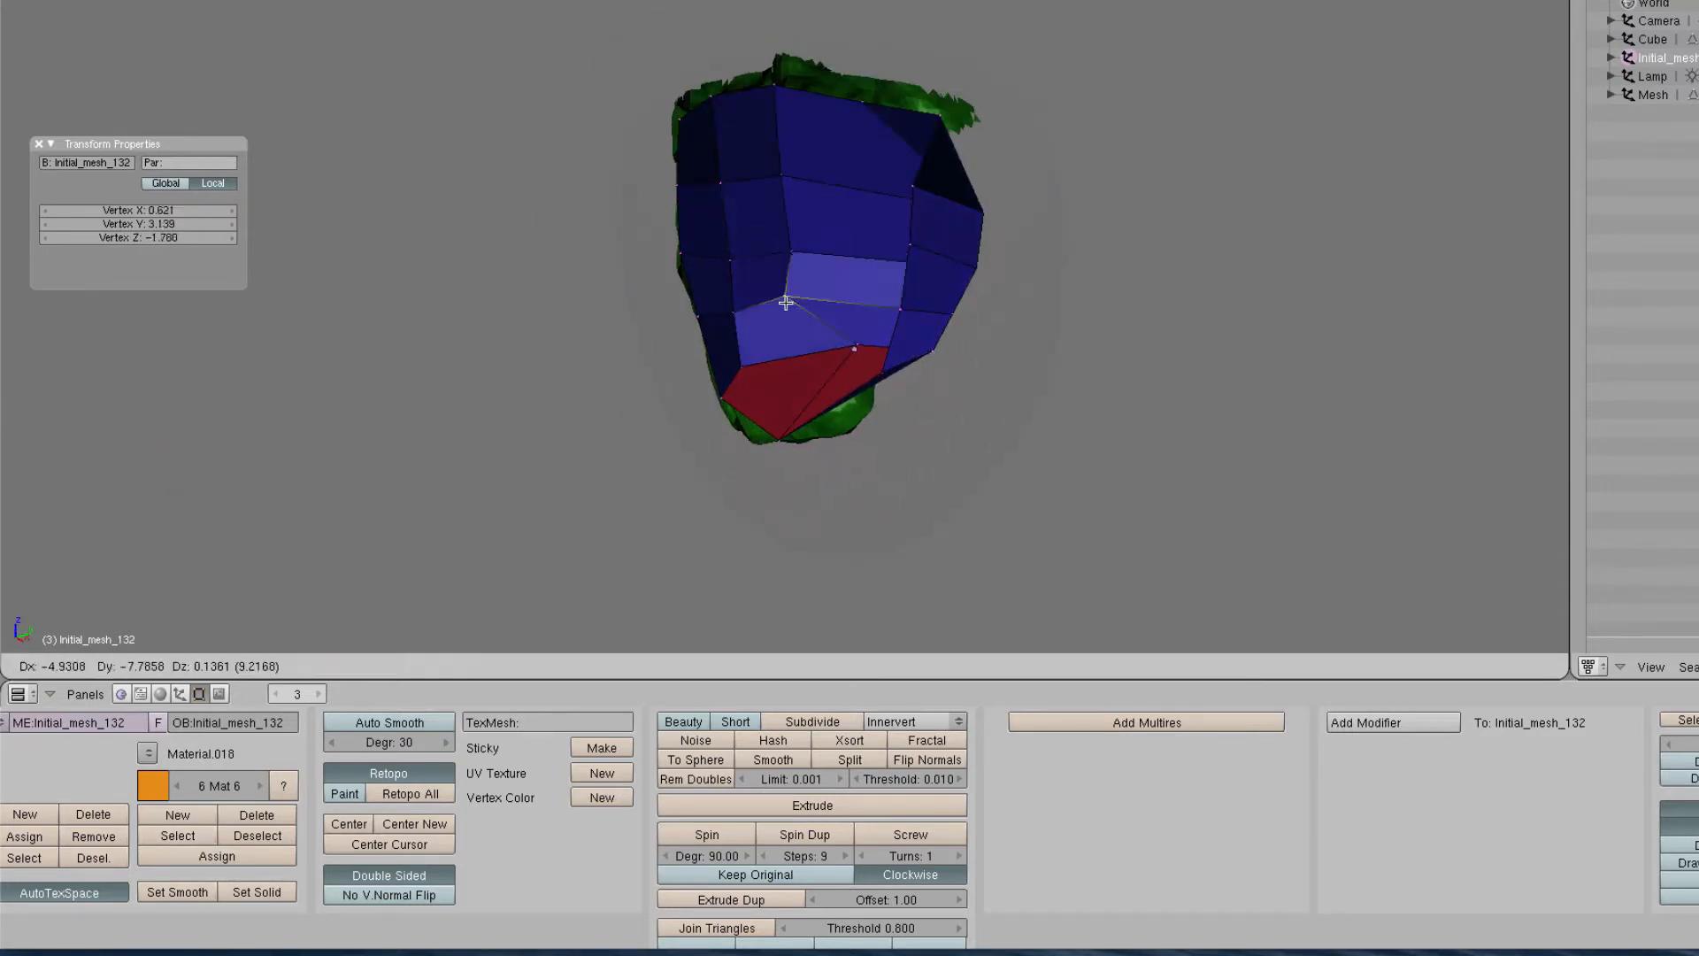
middle_click_drag(992, 359, 914, 379)
right_click(770, 309)
key("g")
left_click(711, 291)
Adjust the vertices below the blue faces' upper edge to fit the green surface with a more even grid
middle_click_drag(711, 290, 699, 336)
left_click(876, 258)
right_click(659, 367)
key("g")
left_click(749, 388)
right_click(673, 213)
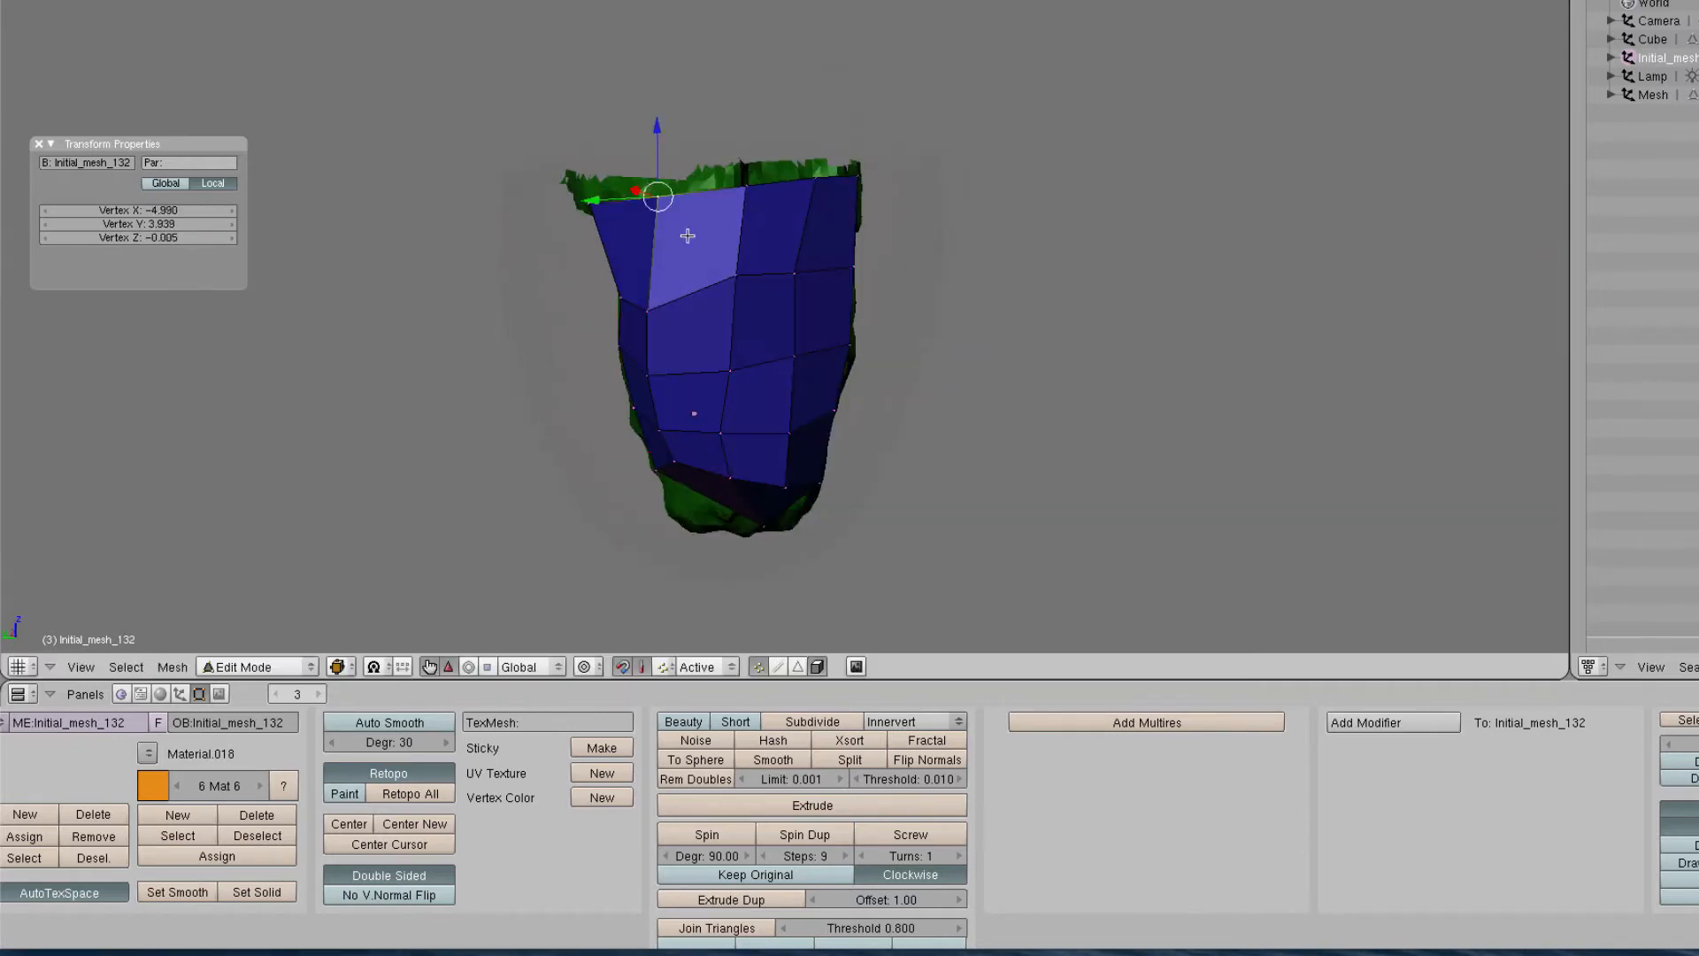
right_click(695, 276)
right_click(739, 296)
key("g")
left_click(738, 259)
right_click(745, 266)
middle_click_drag(738, 258, 768, 358)
Space out the vertices across the blue faces' inner rows so the grid follows the green surface
right_click(688, 267)
key("g")
left_click(672, 303)
key("g")
left_click(788, 265)
key("g")
left_click(873, 307)
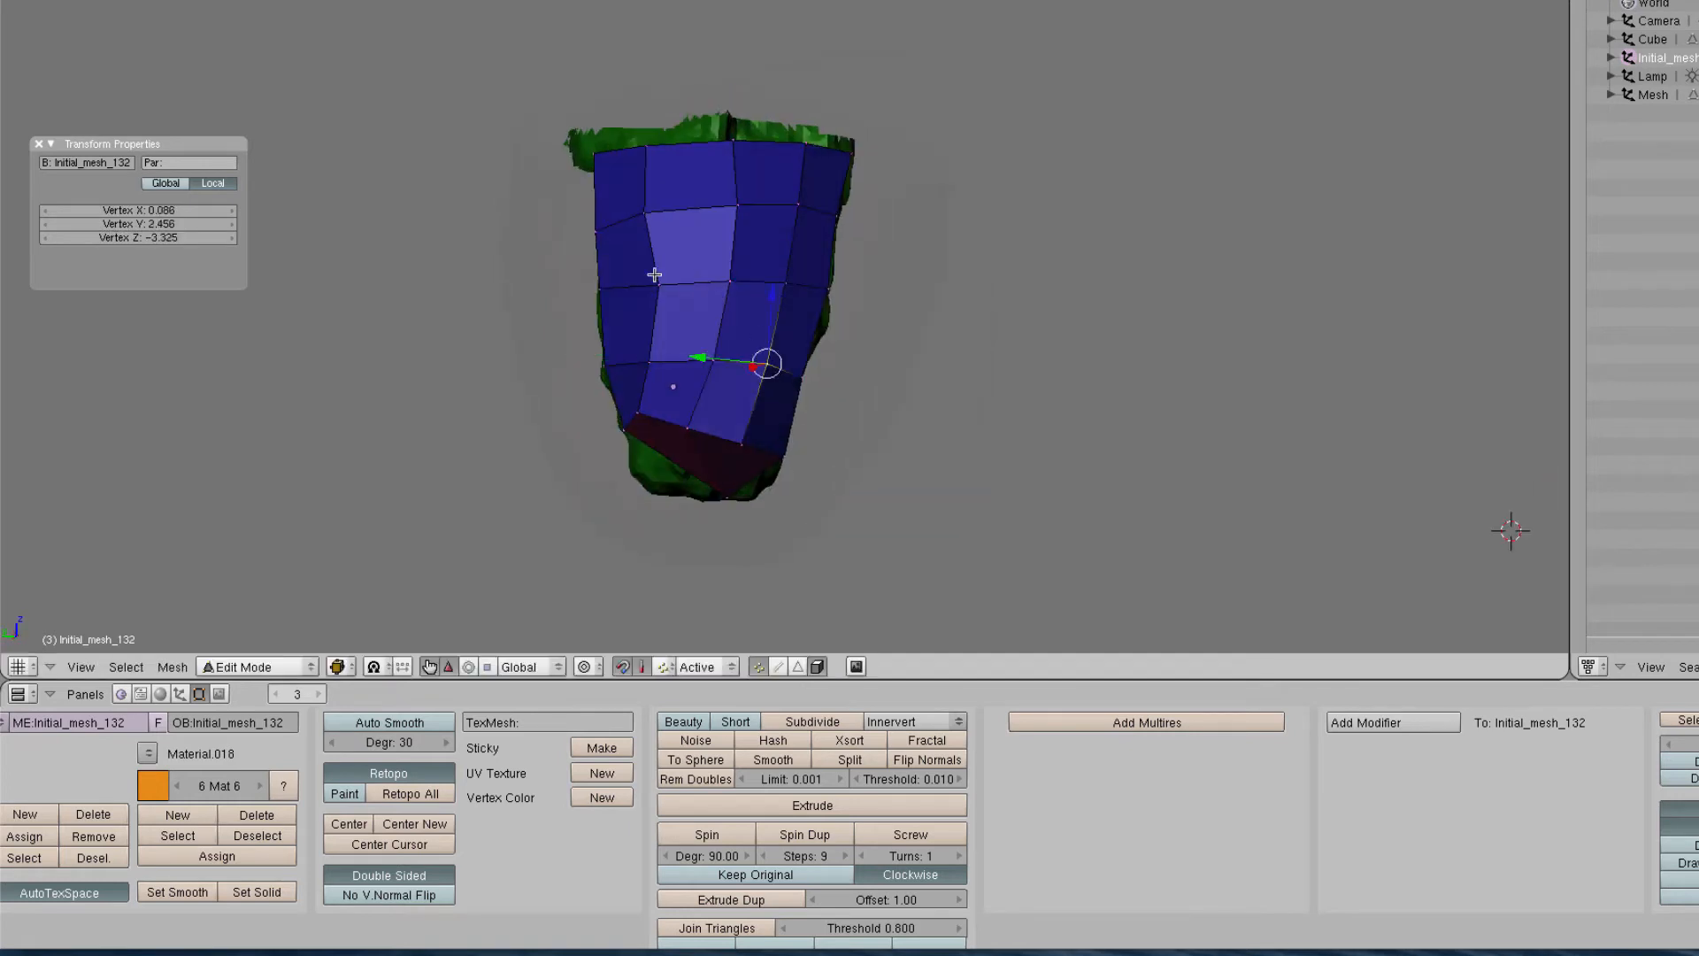
Realign the central column vertices above the red apex faces on the heart's green surface
right_click(722, 282)
key("g")
left_click(698, 280)
middle_click_drag(699, 281, 752, 281)
key("g")
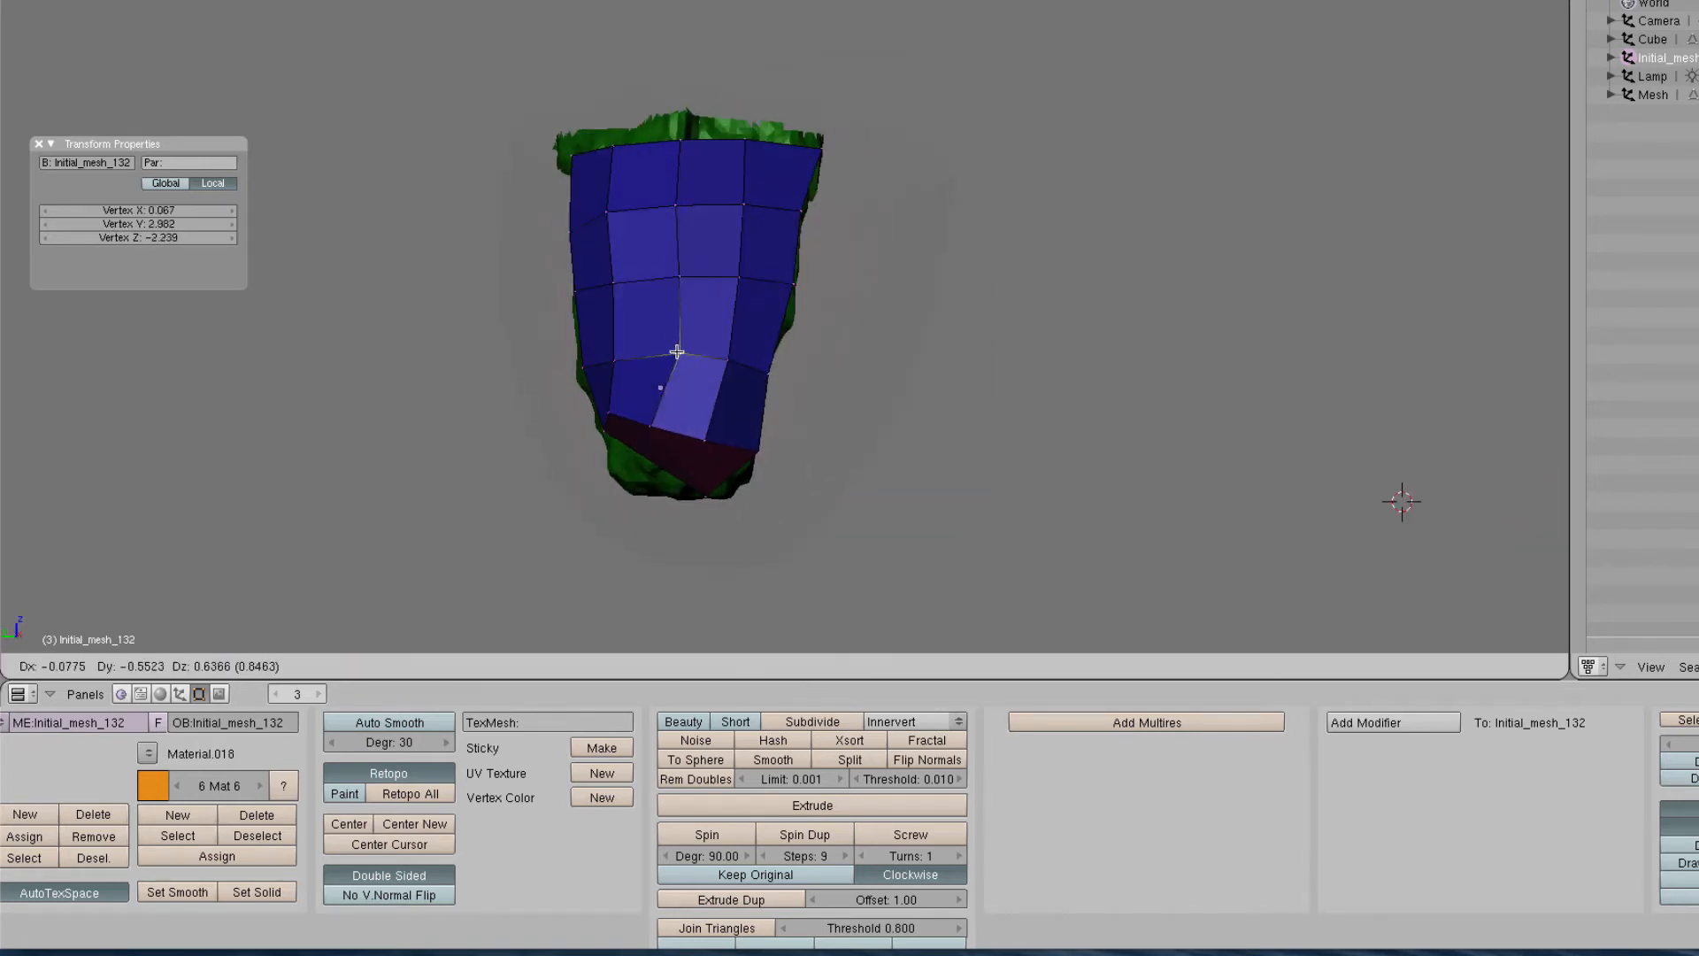
left_click(681, 351)
middle_click_drag(734, 341, 767, 277)
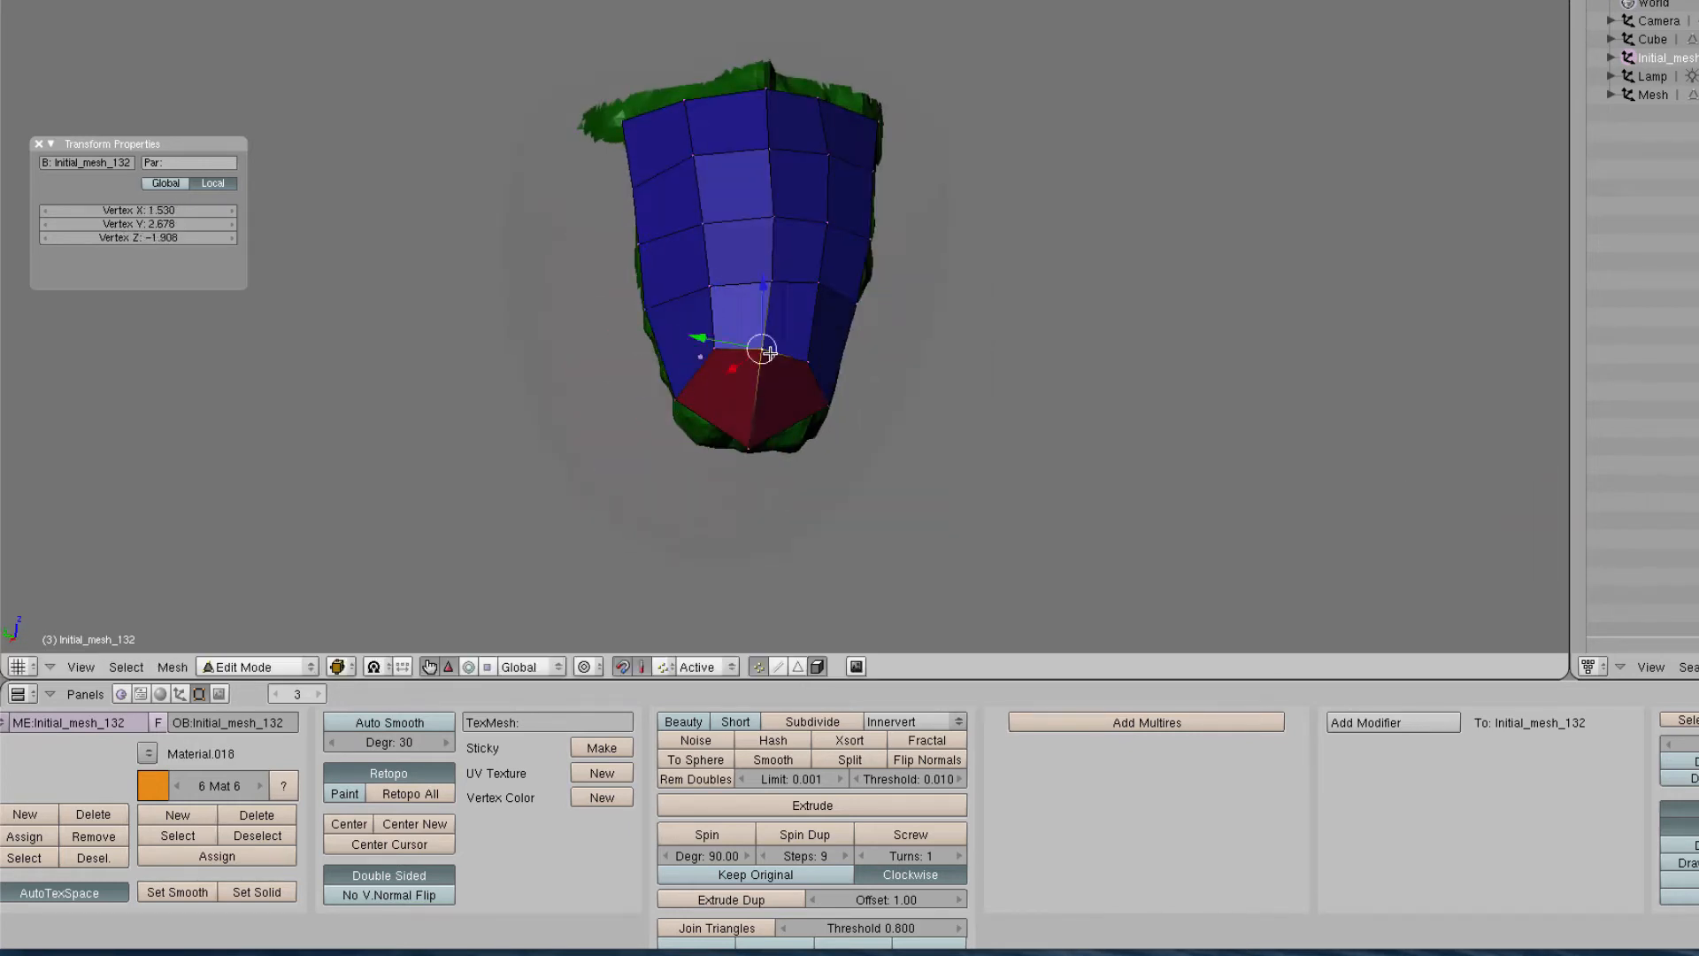
Move the vertices bordering the red apex faces and nearby blue faces to finish fitting them to the green surface
key("g")
left_click(804, 334)
key("g")
left_click(900, 221)
key("g")
middle_click_drag(899, 221, 1185, 369)
left_click(889, 352)
Show the red surface of Mesh in place of the green one, and reopen the template mesh for editing
key("a")
middle_click_drag(1015, 429, 909, 474)
key("Tab")
right_click(909, 398)
left_click(165, 696)
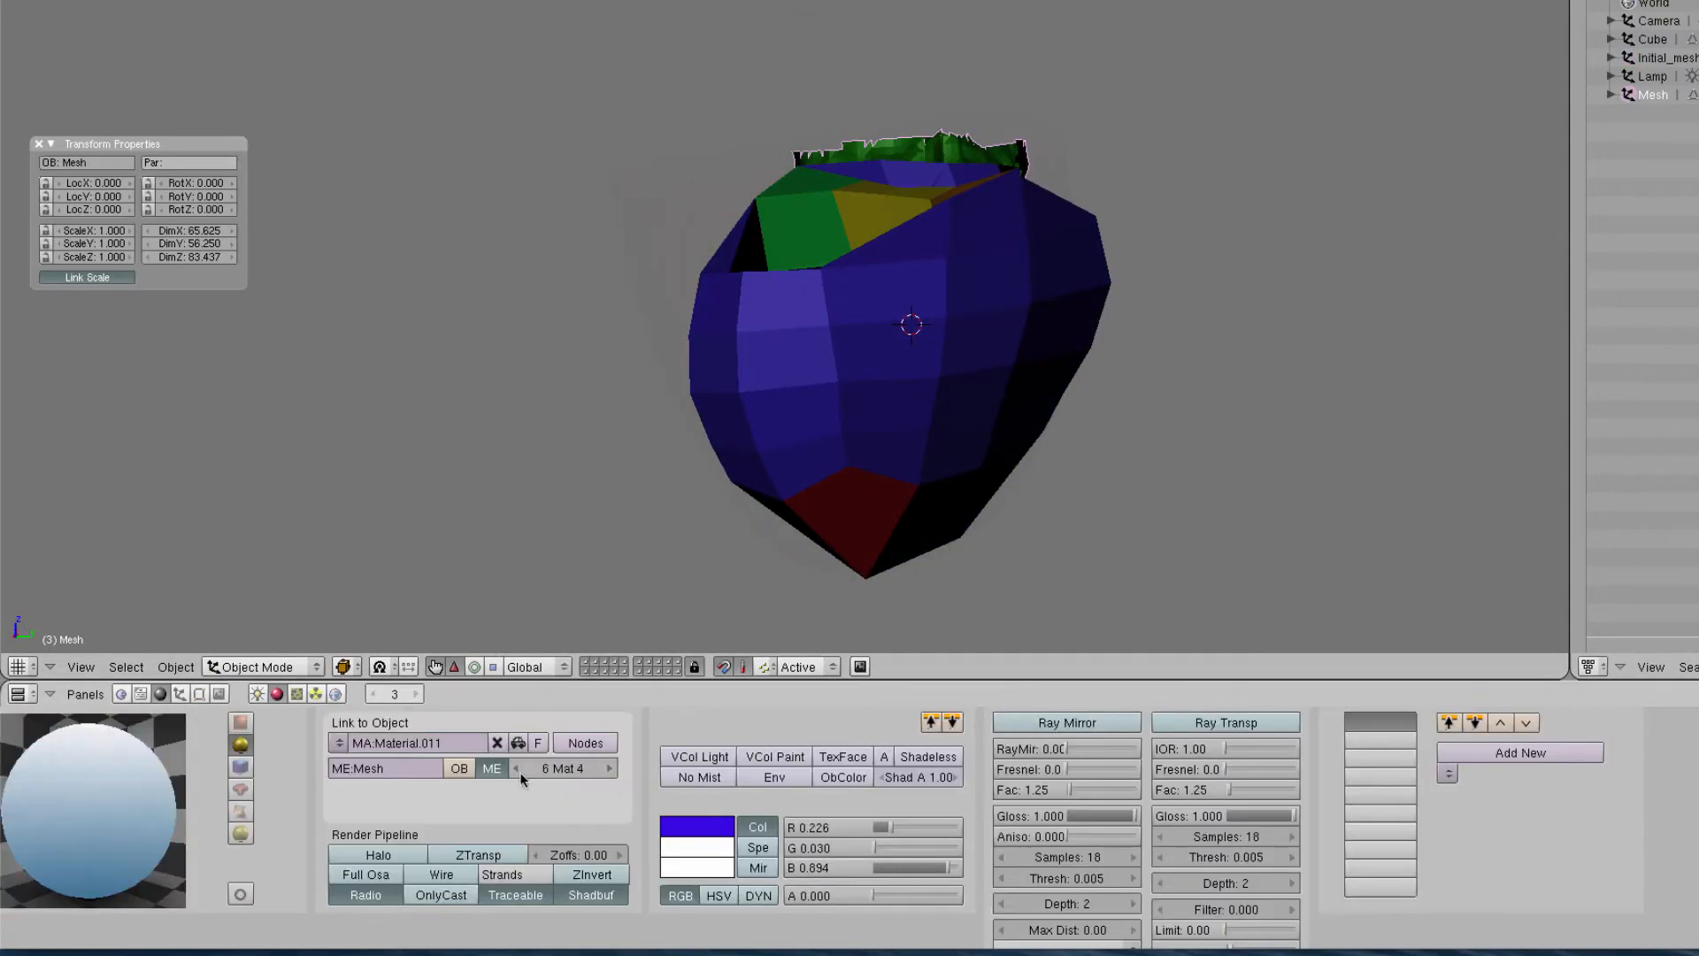
right_click(714, 345)
right_click(713, 345)
key("Tab")
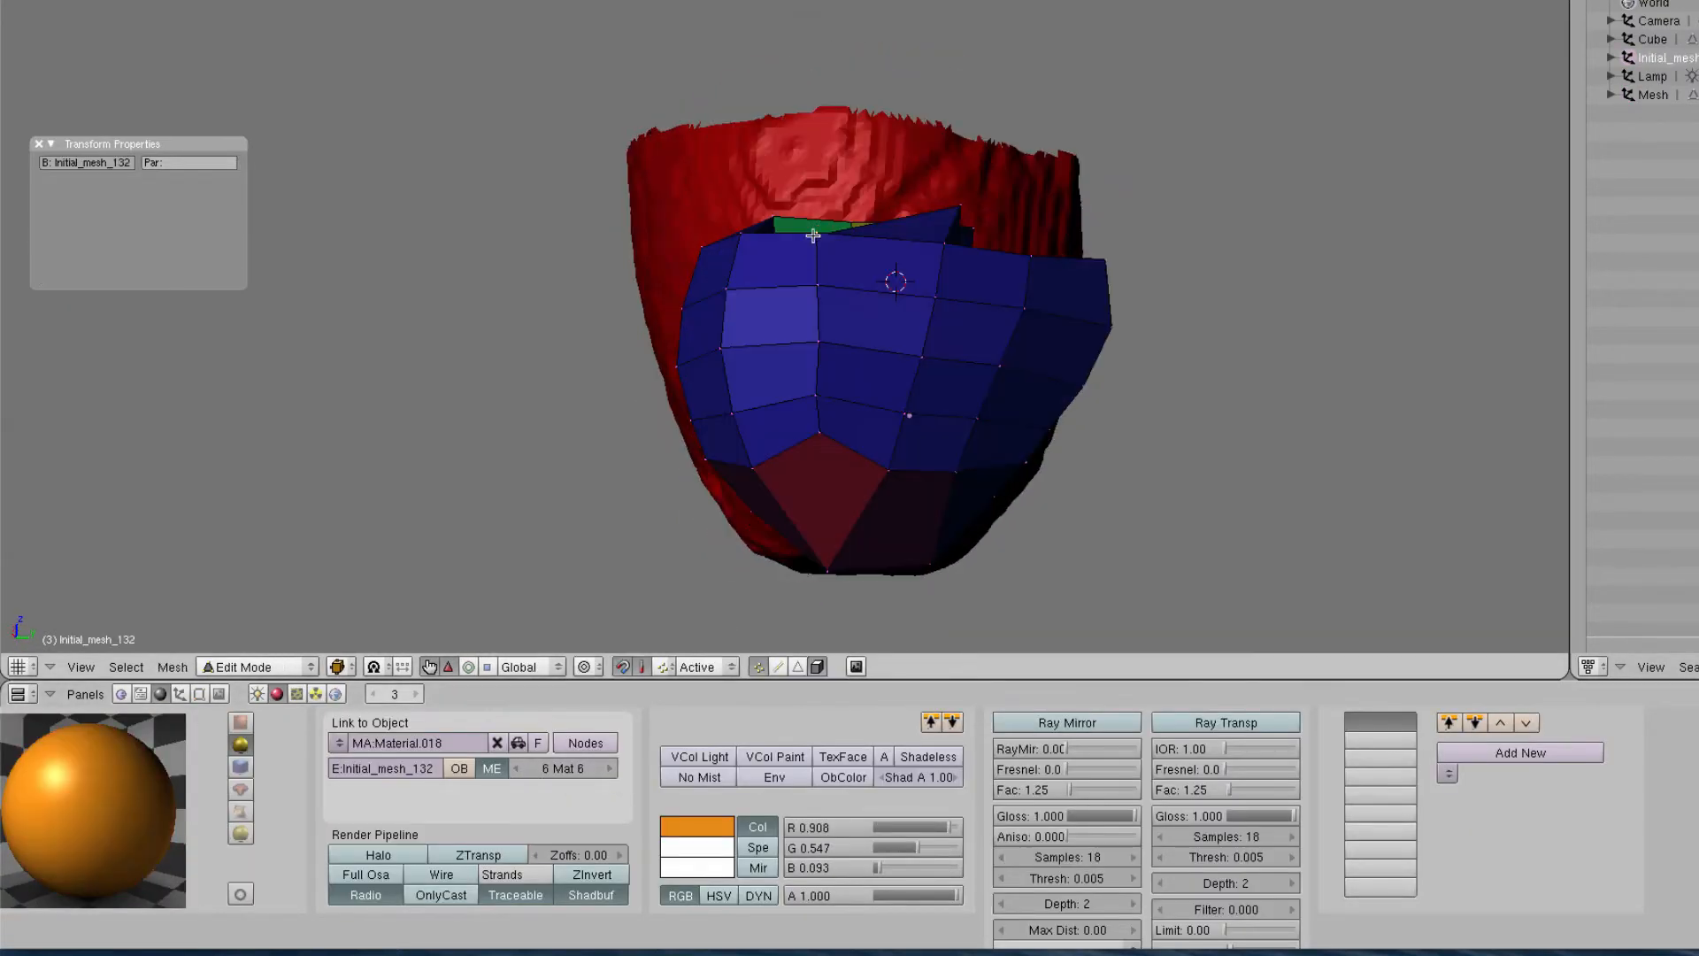
Move vertices in the upper rows of the template's blue faces onto the heart's red surface
right_click(731, 256)
middle_click_drag(732, 256, 683, 360)
key("g")
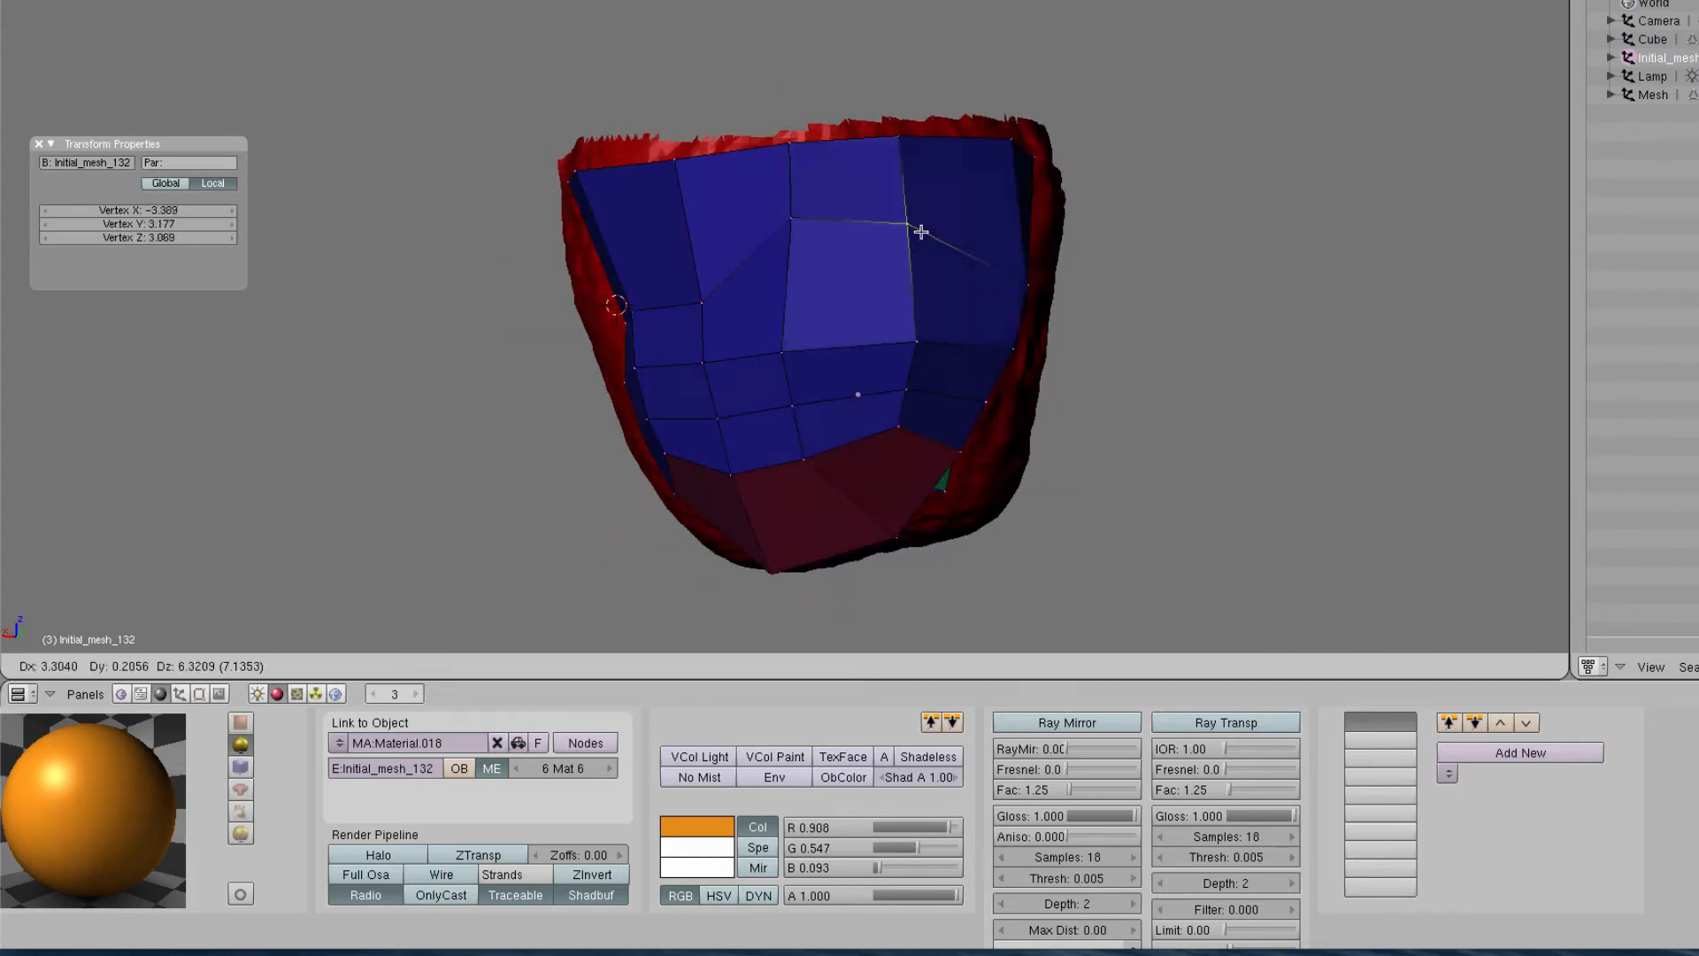
middle_click_drag(628, 216, 838, 265)
key("g")
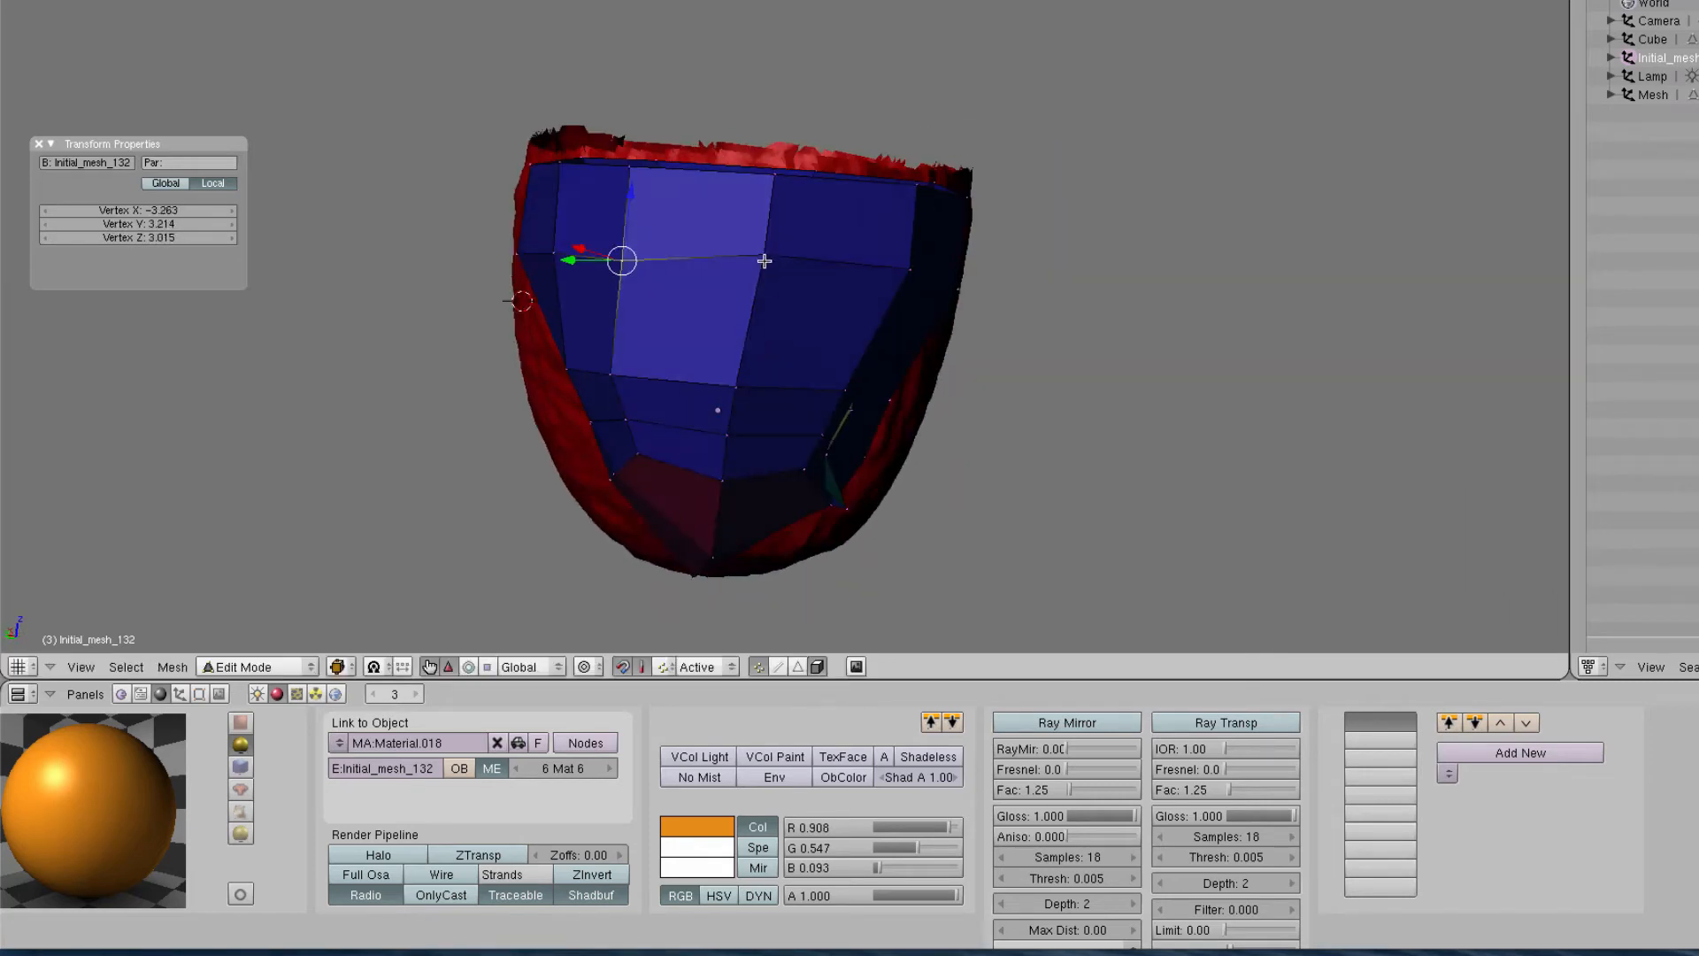
Reposition vertices in the lower part of the blue outer wall so they follow the red reference surface
middle_click_drag(715, 383, 623, 281)
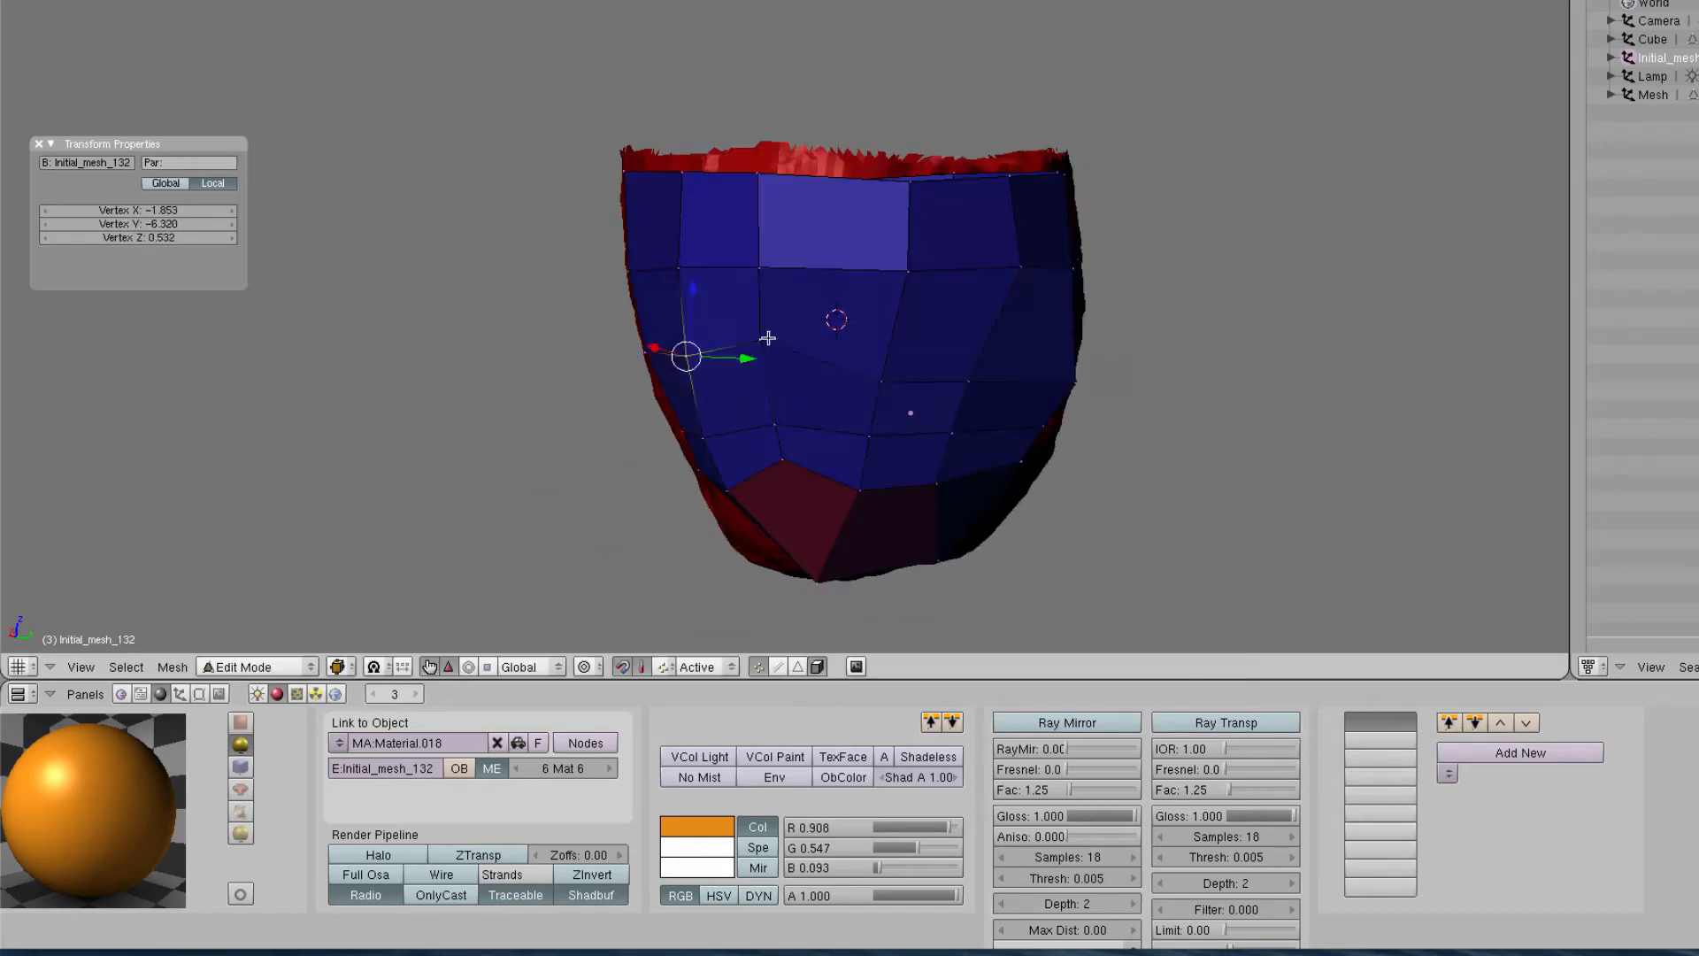
middle_click_drag(687, 356, 691, 272)
left_click(660, 409)
key("g")
left_click(708, 402)
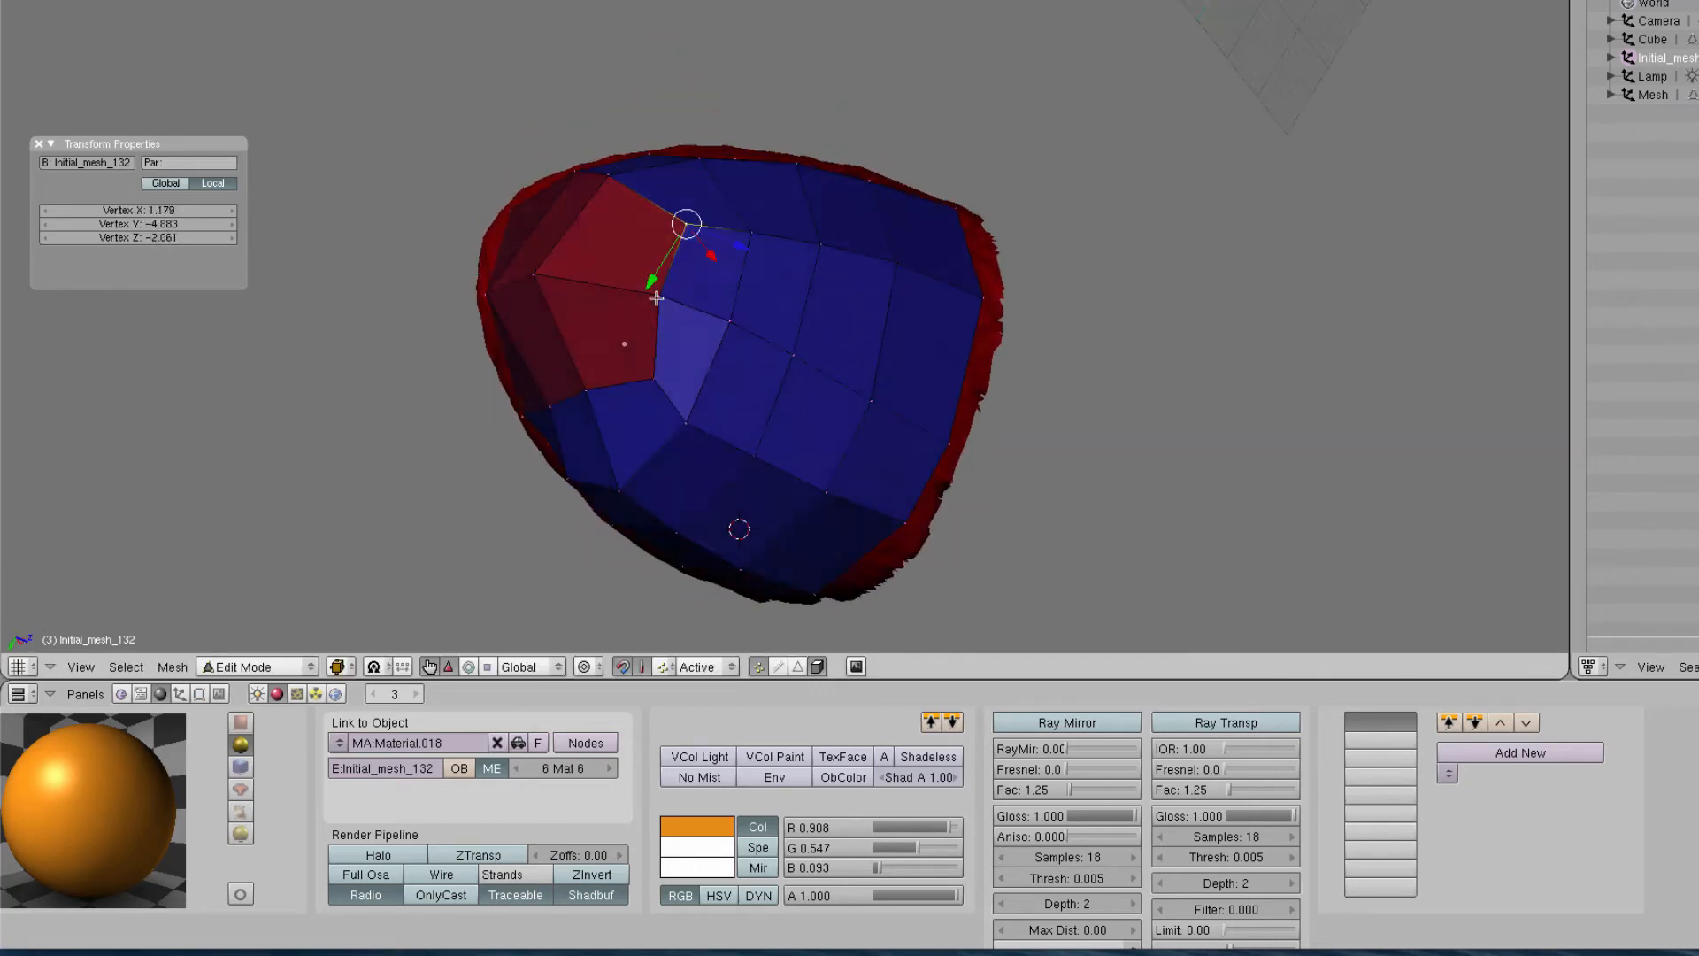
Move the central vertex of the red bottom cap to even out the surrounding faces
middle_click_drag(815, 256, 815, 216)
key("g")
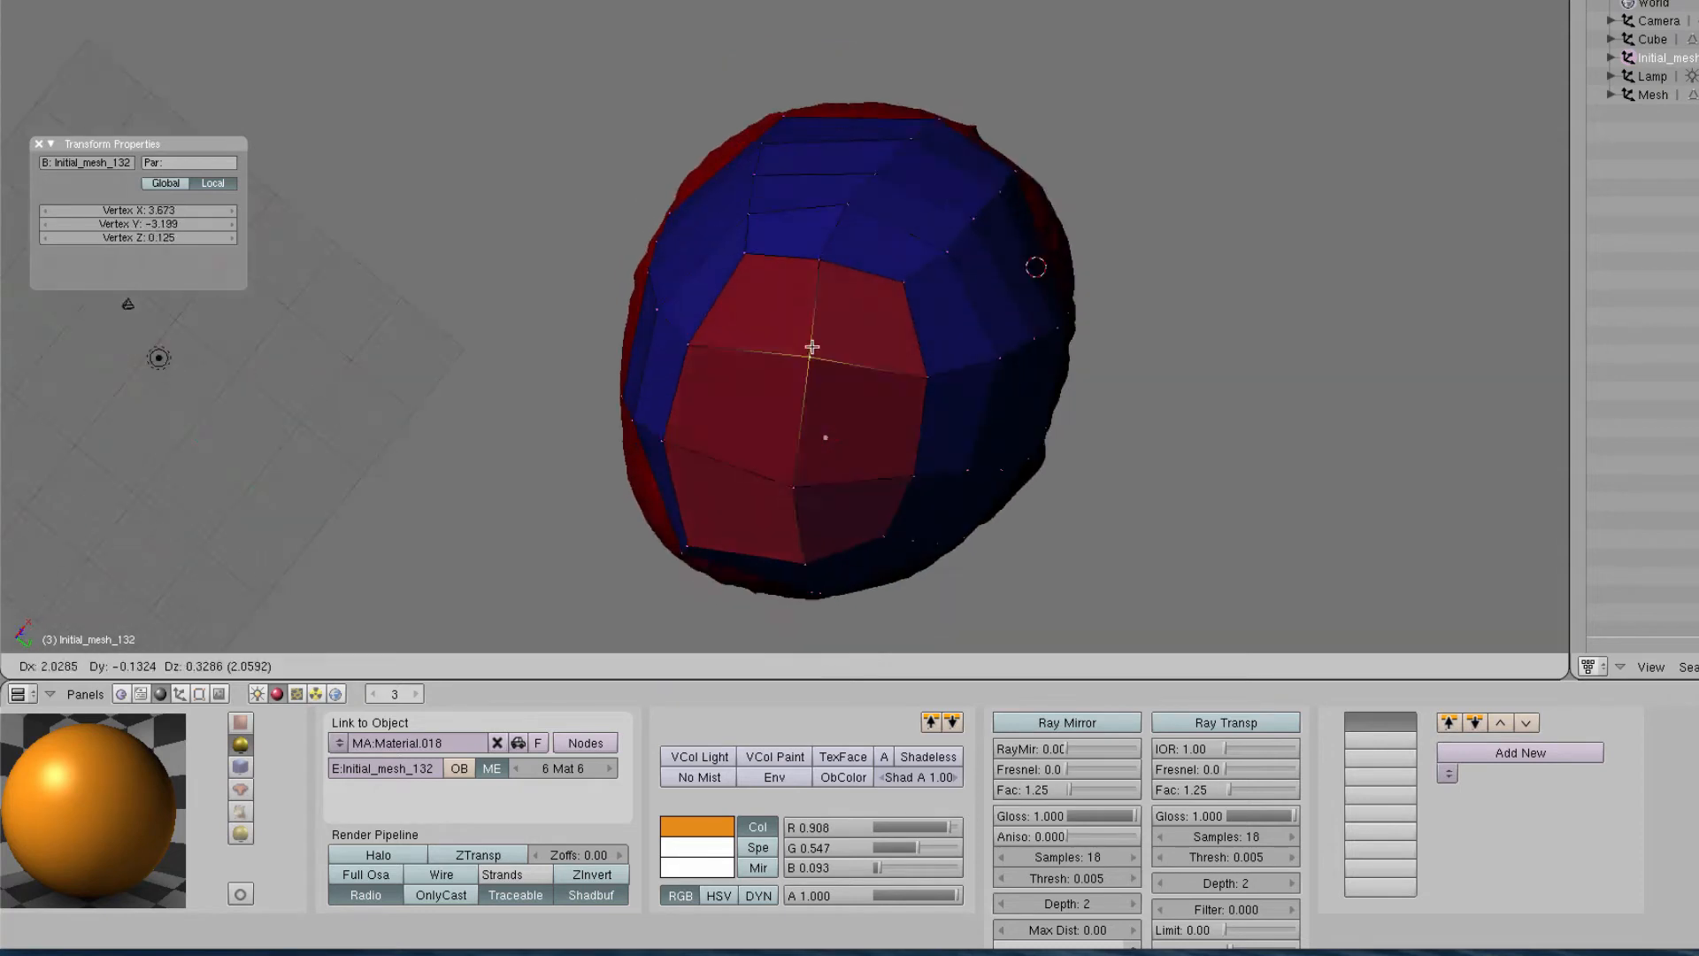
left_click(858, 402)
middle_click_drag(858, 402, 1064, 317)
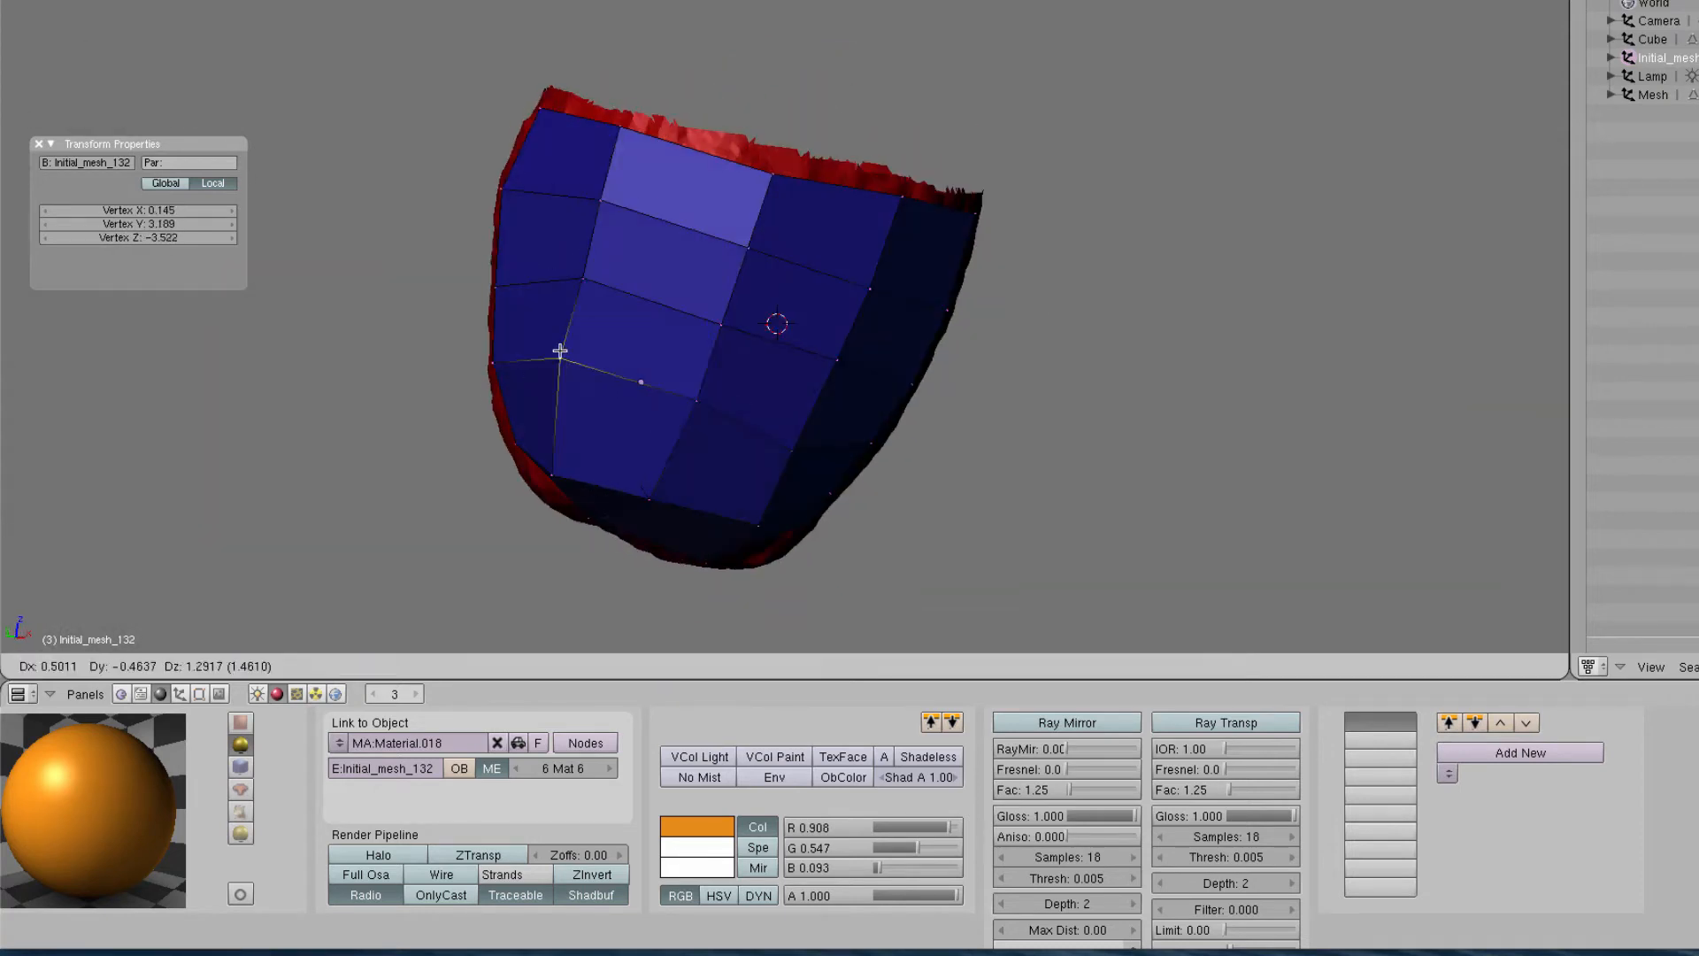
Even out the blue outer wall's face grid by repositioning its mid-height vertices on the reference surface
left_click(701, 203)
right_click(743, 242)
key("g")
middle_click_drag(701, 203, 891, 322)
left_click(744, 243)
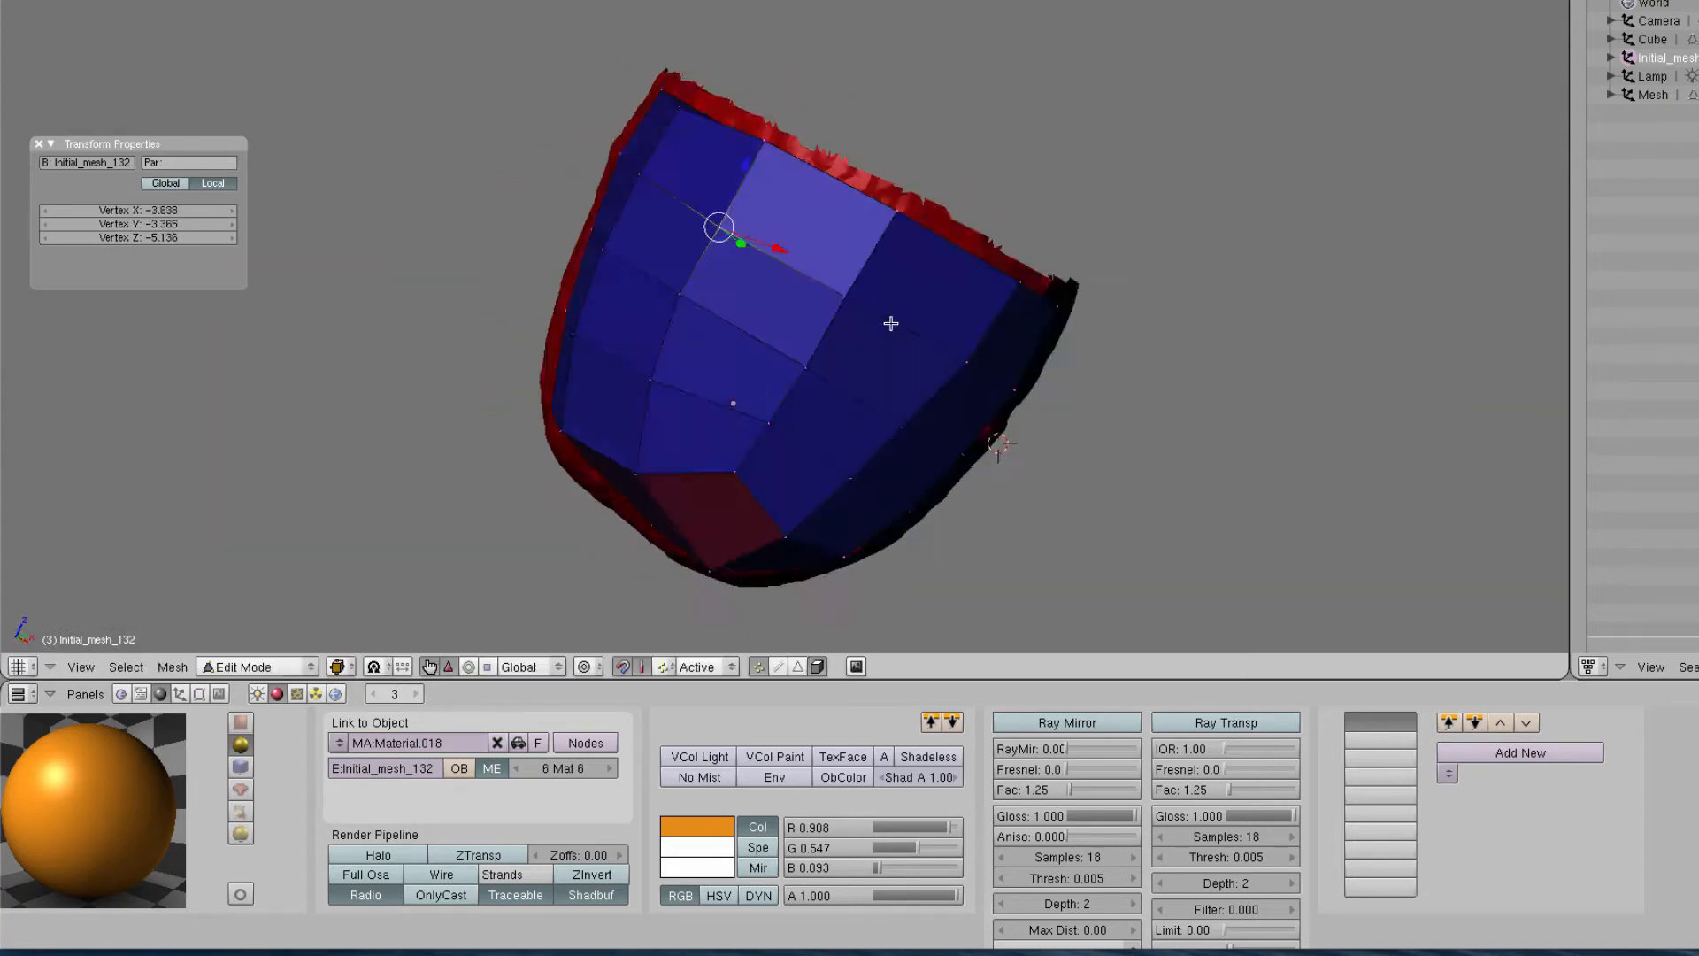
right_click(786, 323)
key("g")
left_click(651, 341)
Adjust vertices along the blue wall's upper rim and the row just below it to align the face columns
middle_click_drag(651, 342, 855, 158)
right_click(856, 159)
key("g")
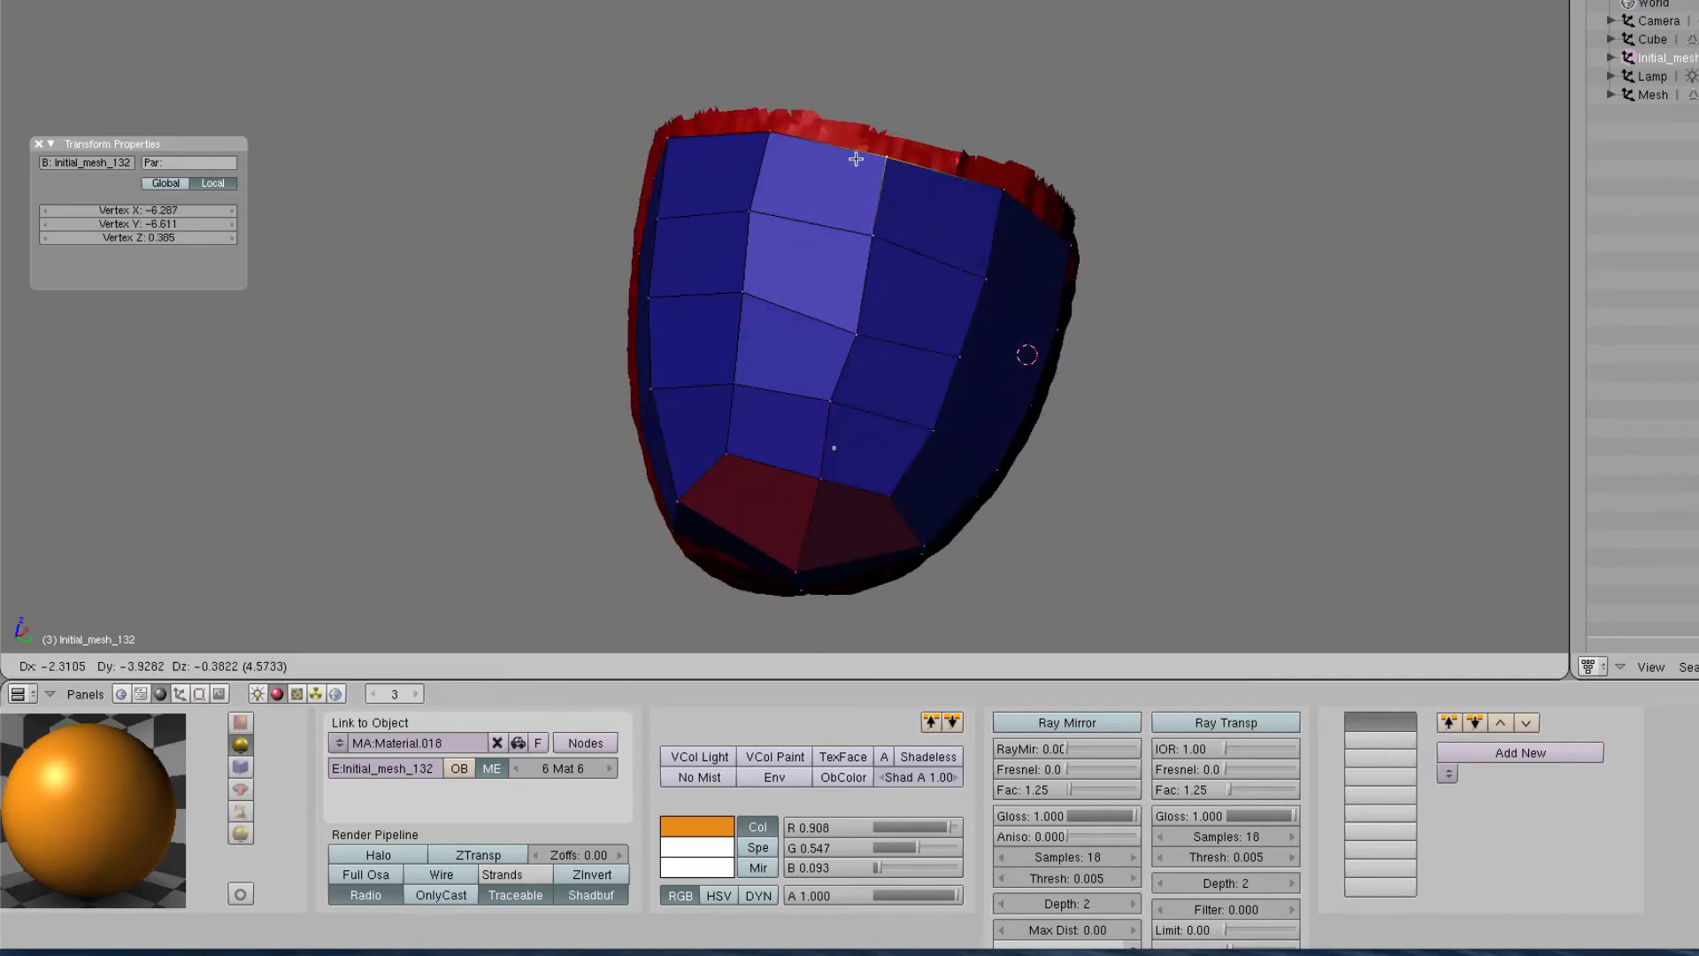
middle_click_drag(912, 432, 800, 125)
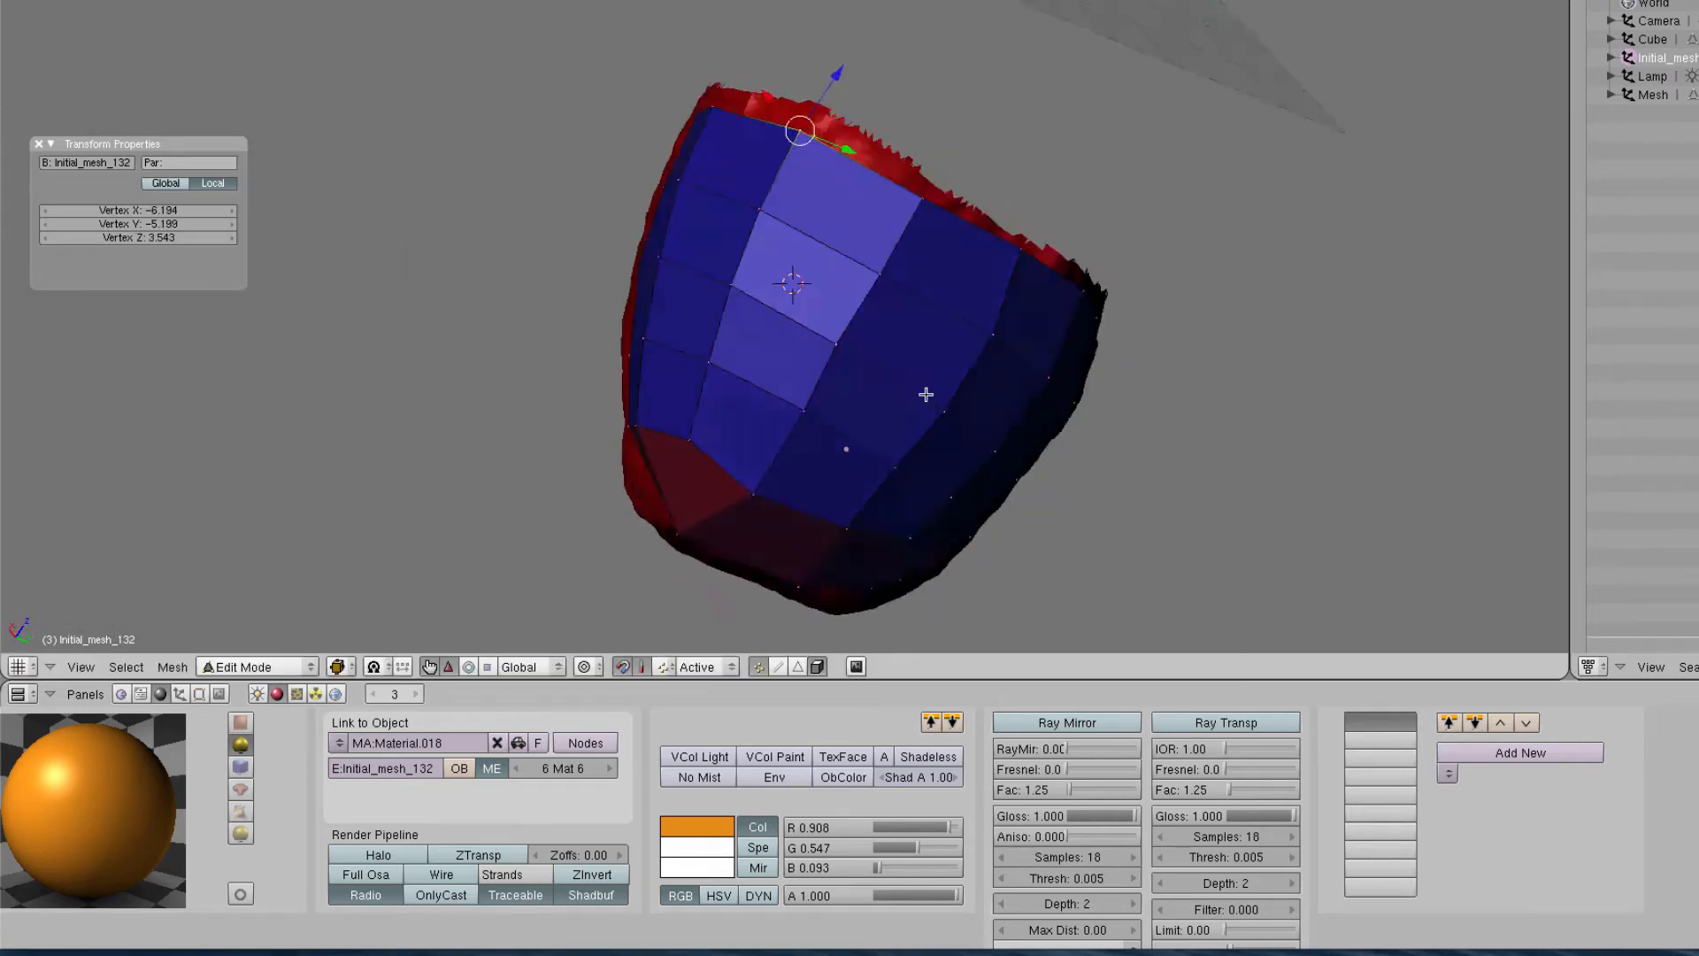
right_click(787, 152)
key("g")
middle_click_drag(921, 301, 818, 235)
right_click(817, 235)
key("g")
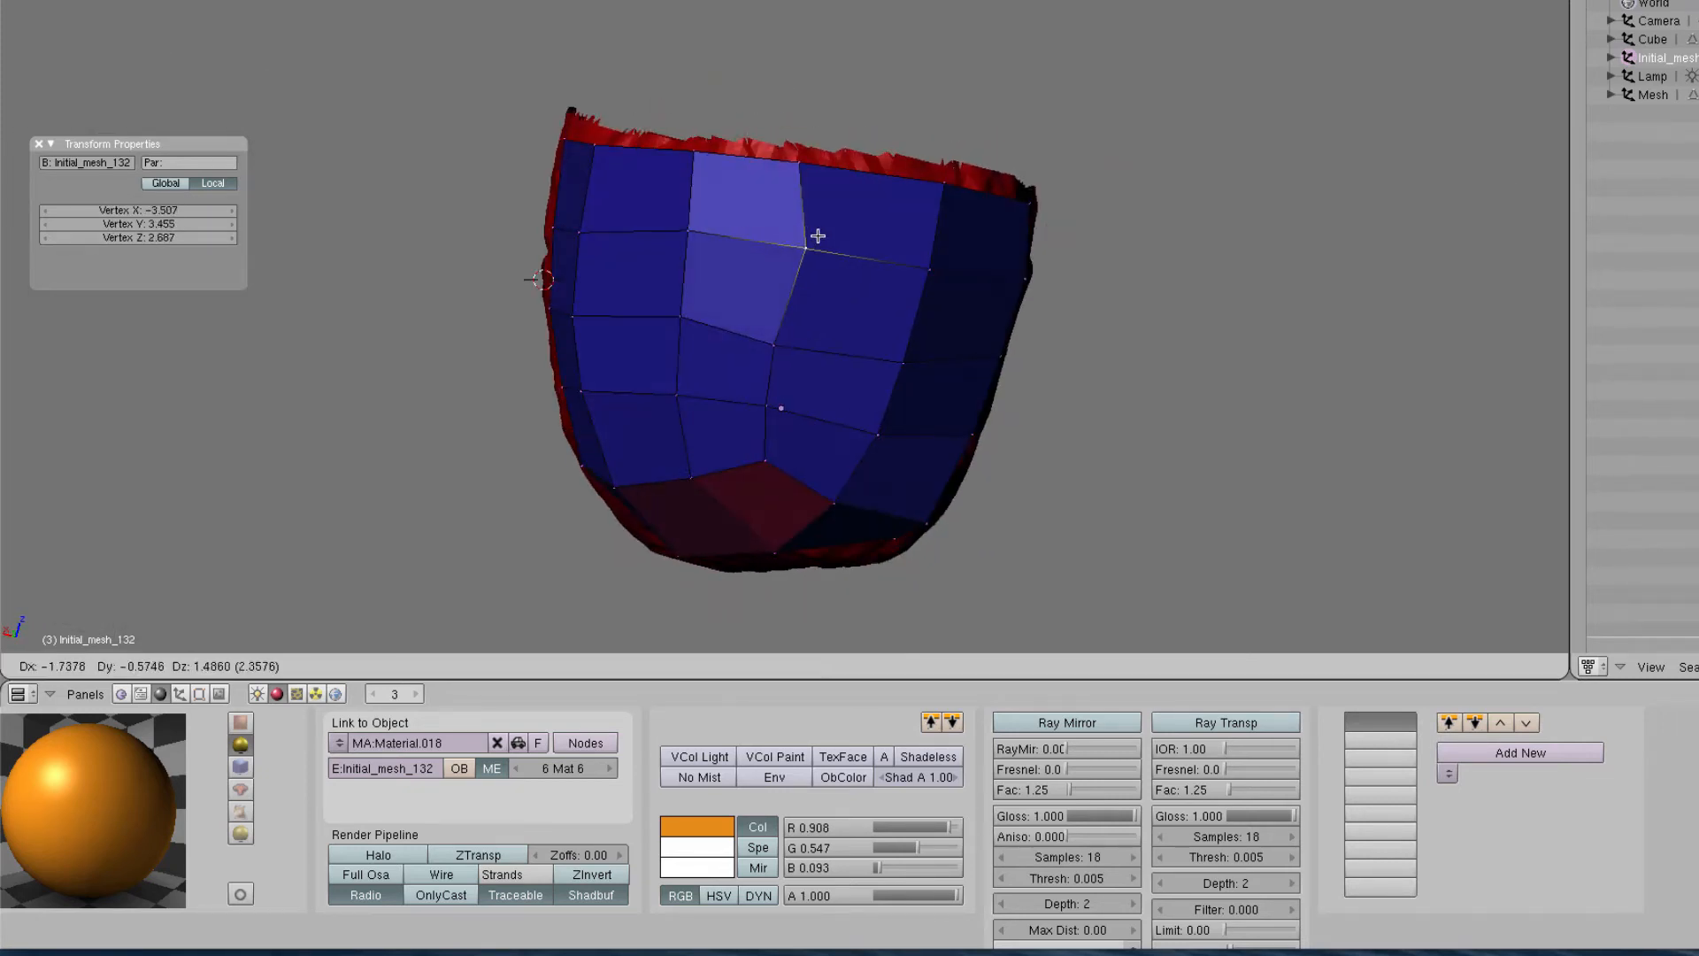
Reposition two more vertices just below the rim on the neighbouring sides of the blue outer wall
middle_click_drag(886, 371, 679, 361)
right_click(690, 257)
key("g")
left_click(694, 252)
middle_click_drag(694, 252, 918, 384)
right_click(587, 190)
key("g")
left_click(580, 204)
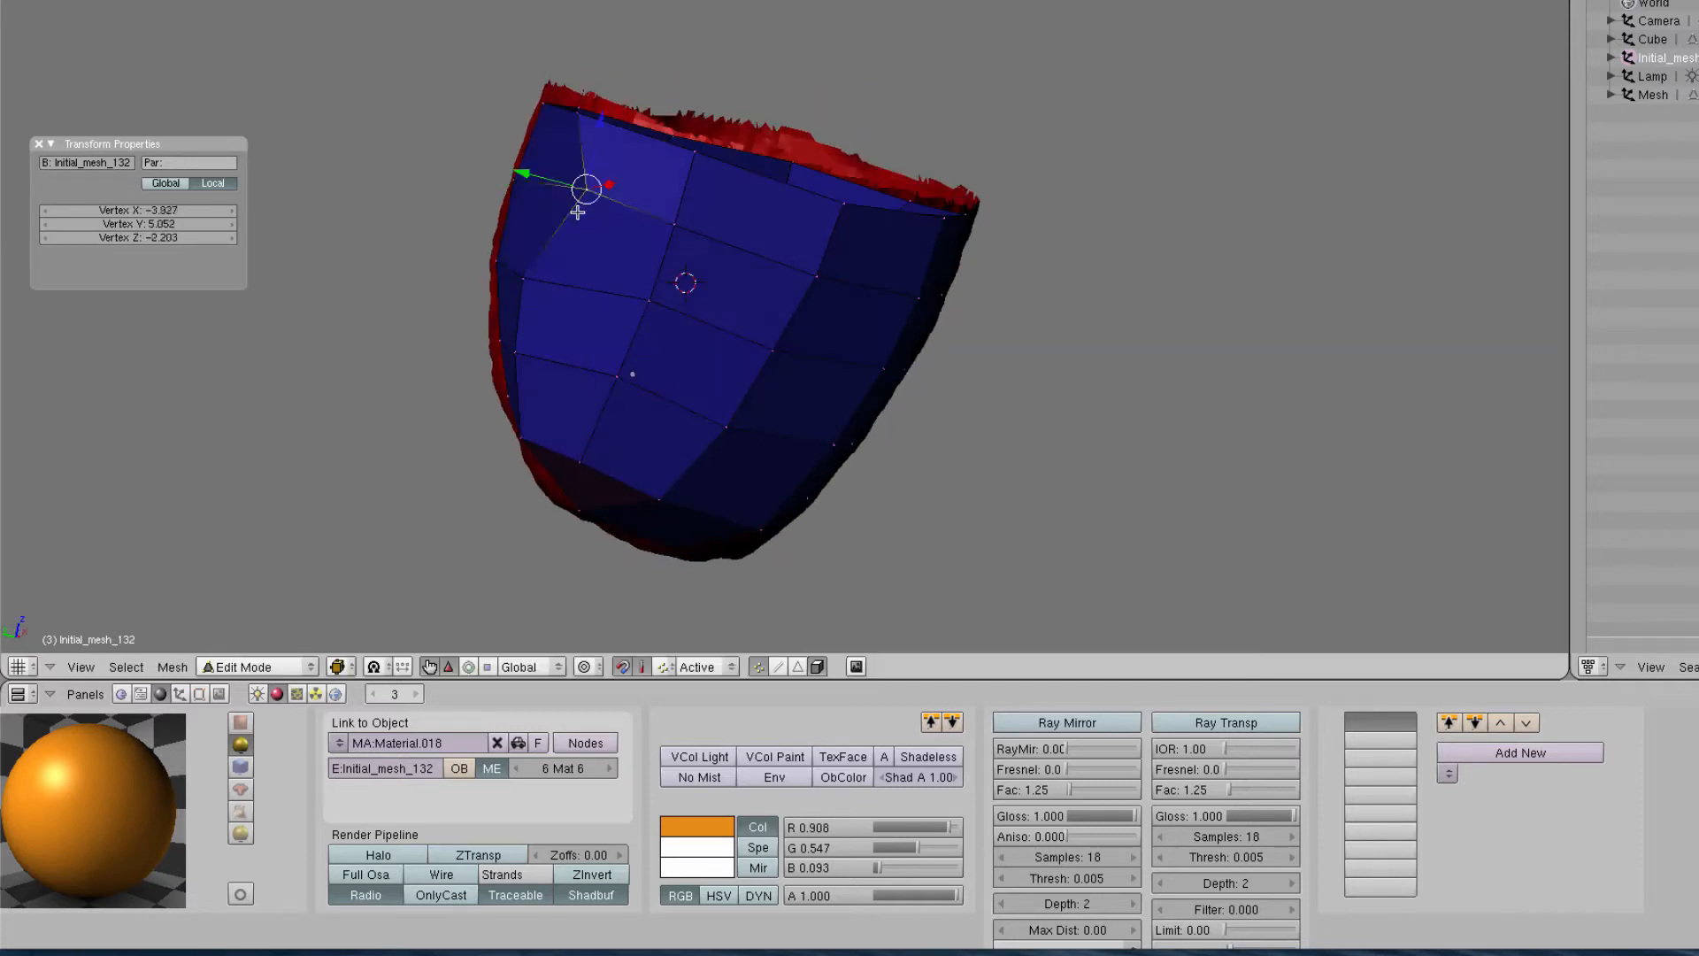
Leave mesh editing, lower the alpha of the reference Mesh object's red material, and move on to its next material slot
middle_click_drag(646, 392, 761, 354)
right_click(653, 453)
key("a")
right_click(796, 258, "shift")
key("a")
key("Tab")
right_click(982, 266)
left_click_drag(956, 896, 884, 899)
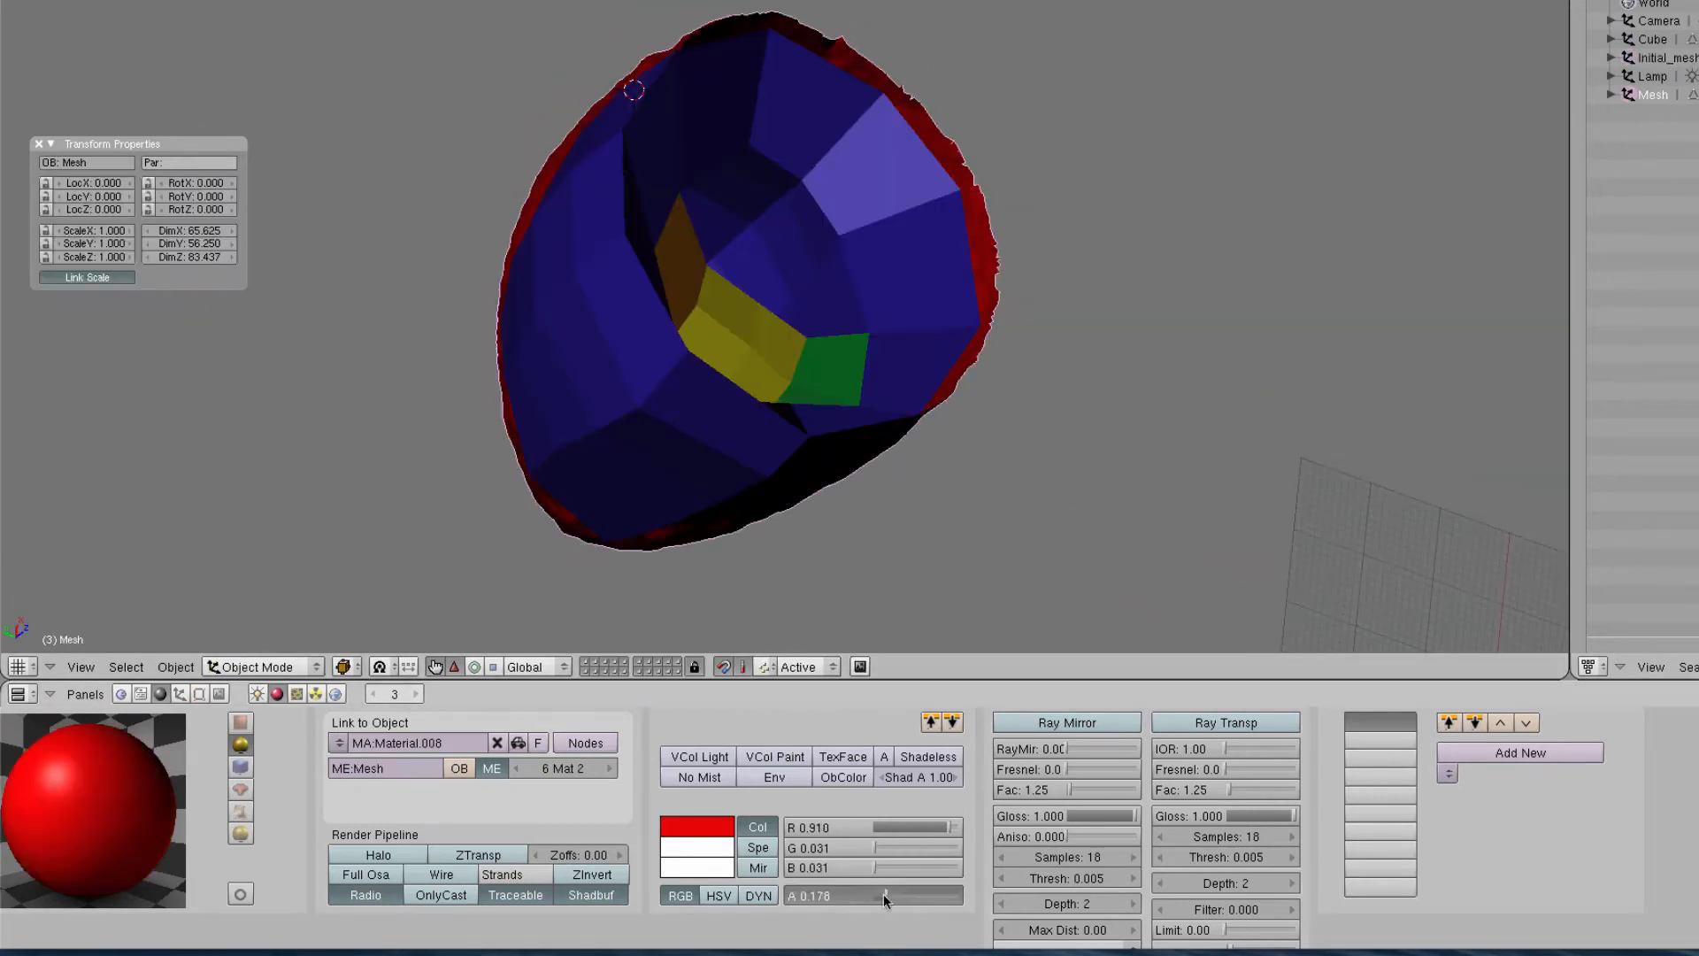
left_click(609, 768)
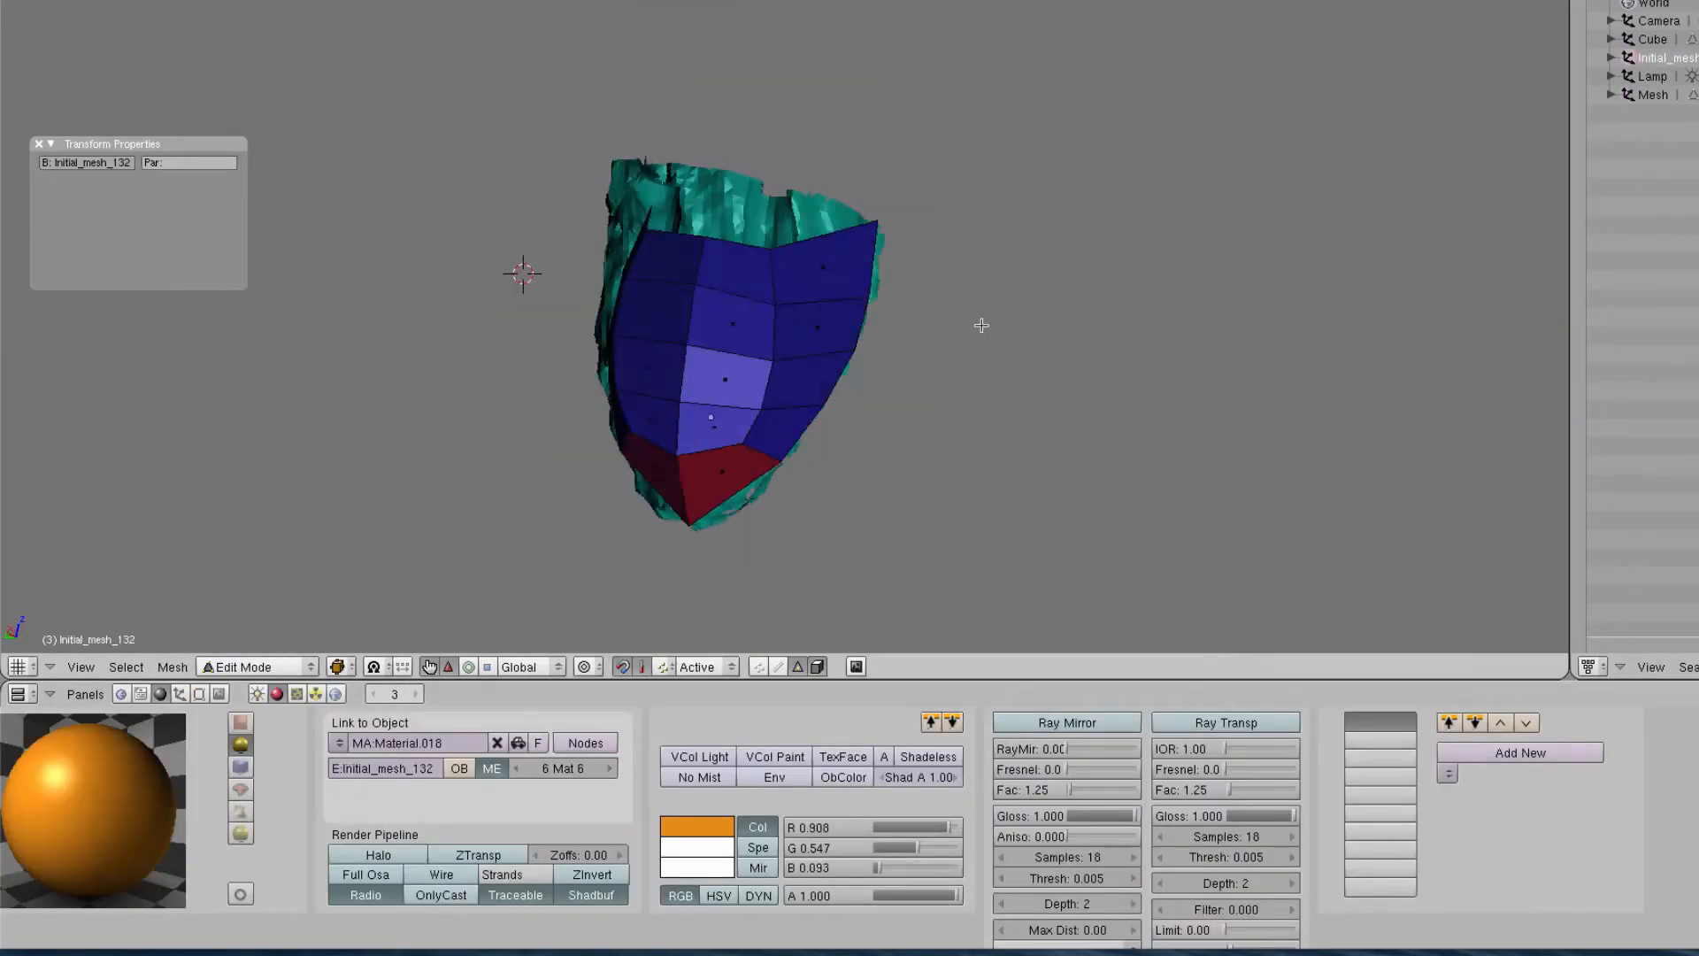
Fit the upper-edge vertices of the isolated blue patch to the top of the teal reference surface
middle_click_drag(885, 160, 939, 168)
right_click(799, 237)
key("g")
left_click(796, 206)
right_click(726, 247)
key("g")
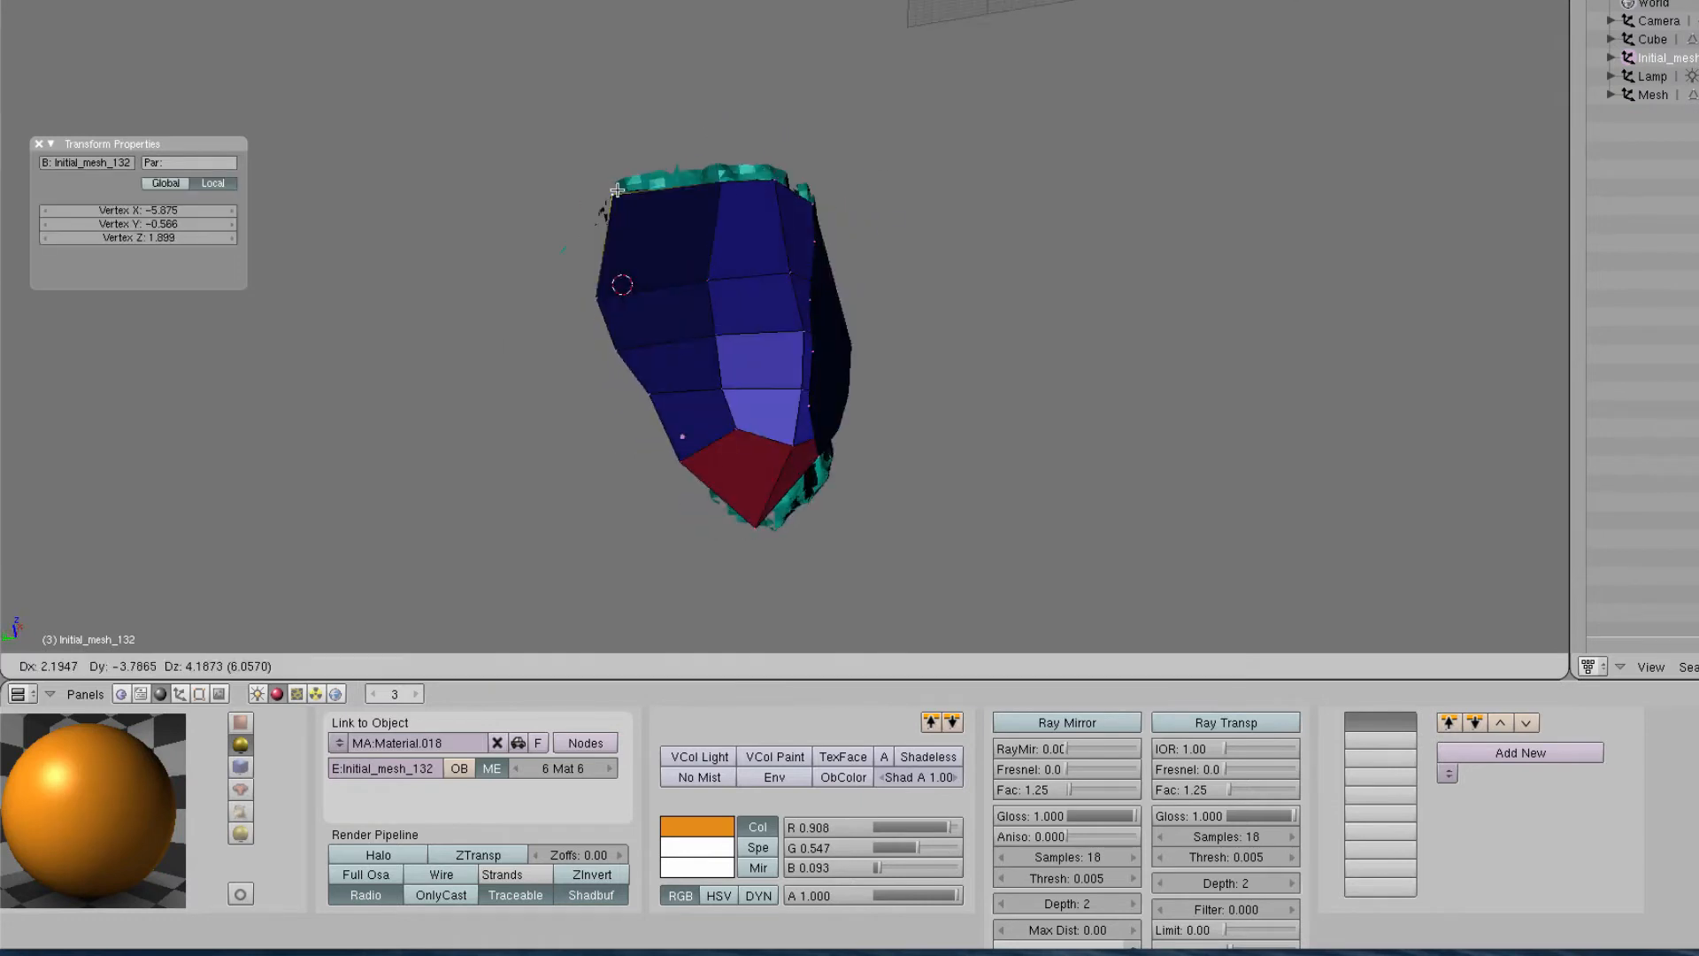
left_click(852, 338)
middle_click_drag(851, 338, 745, 354)
Adjust vertices at the isolated patch's side edge and around its red lower faces to match the teal reference
right_click(743, 268)
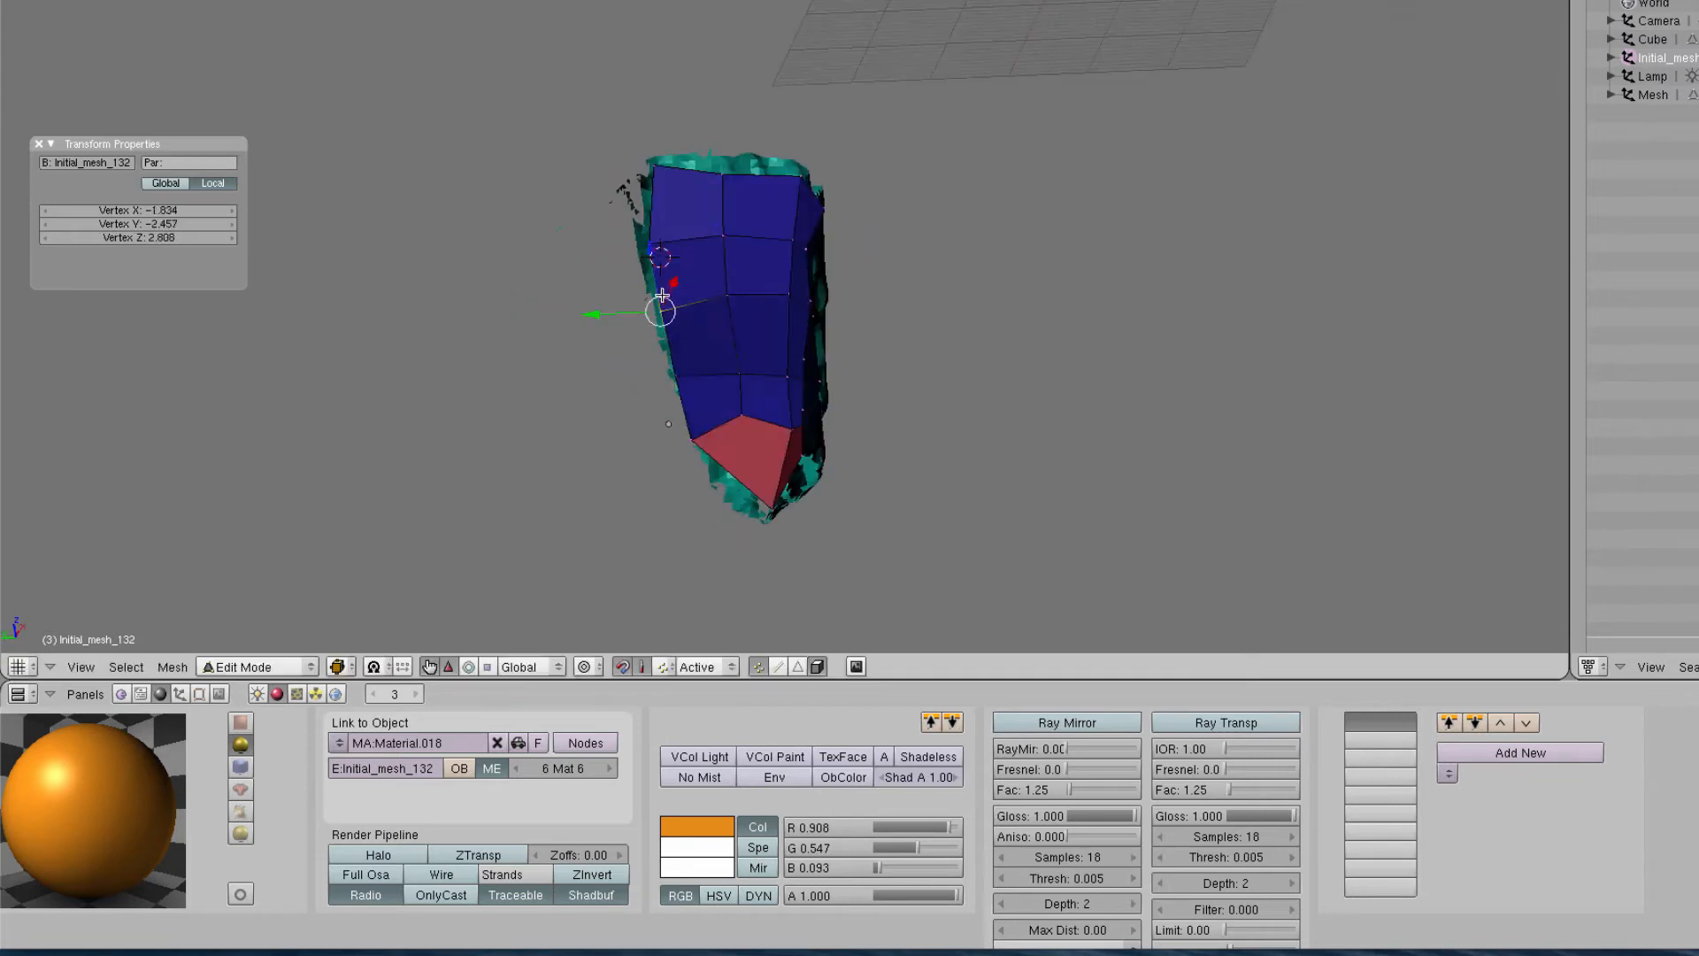
left_click_drag(662, 295, 671, 363)
right_click_drag(750, 420, 758, 417)
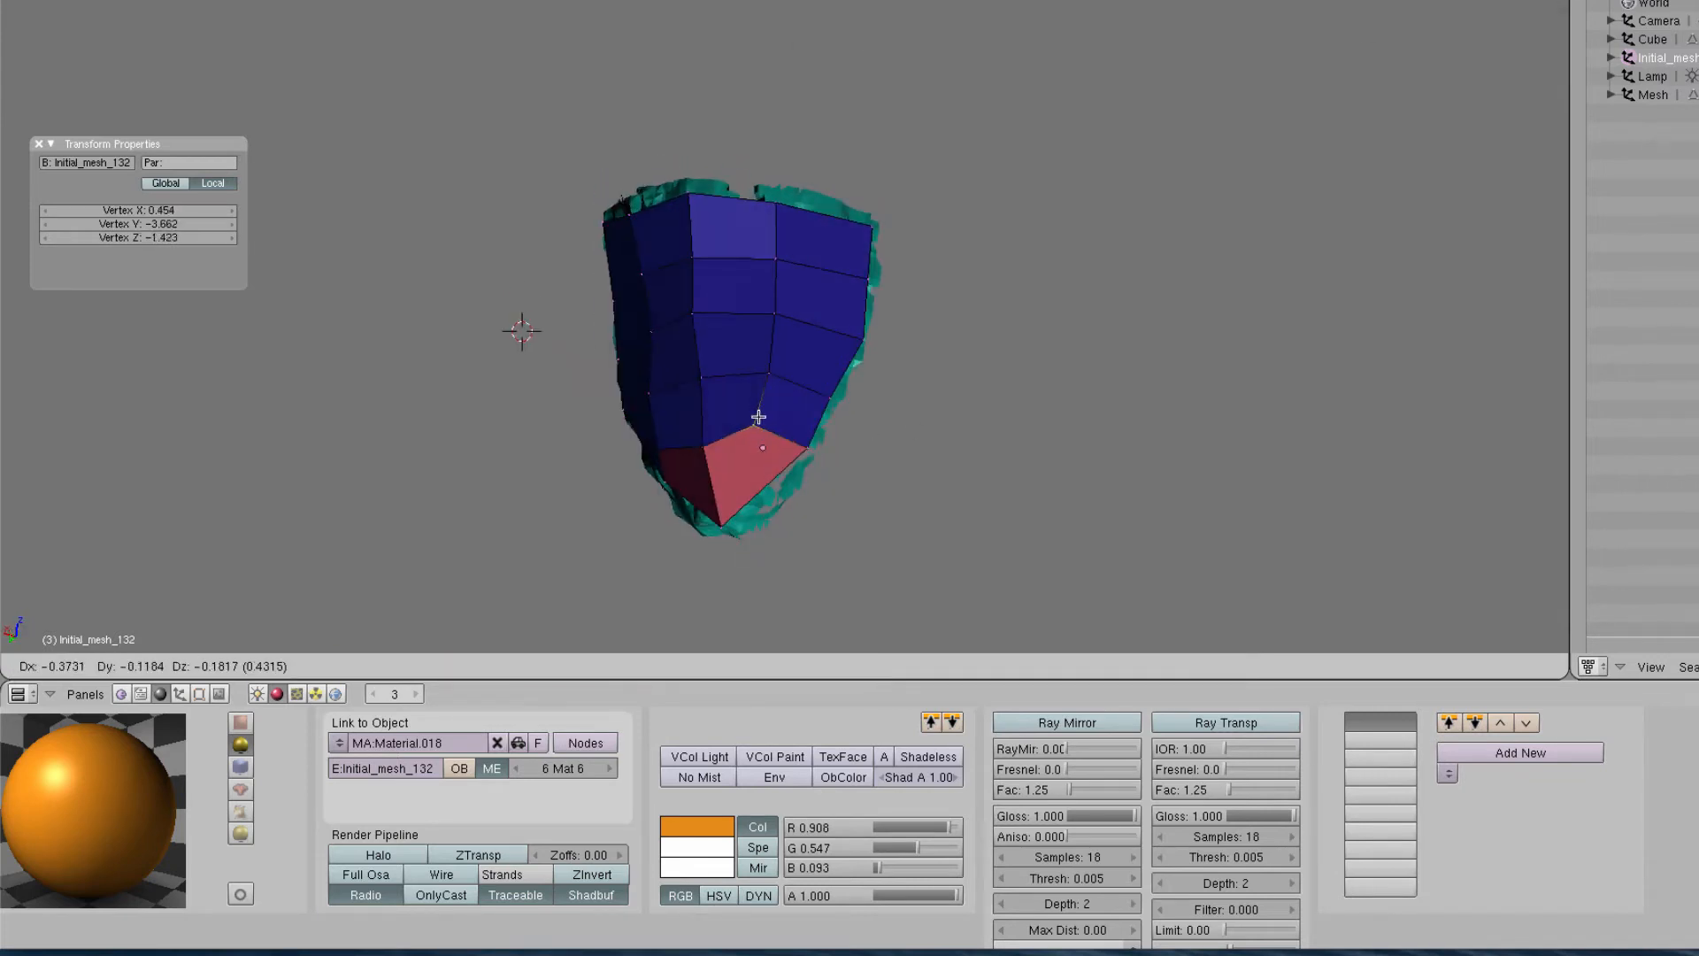
middle_click_drag(758, 417, 801, 433)
right_click(736, 511)
left_click(696, 431)
Reveal the whole retopology mesh with nothing selected and display its object settings
middle_click_drag(697, 432, 561, 274)
key("a")
key("a")
key("a")
key("a")
key("F7")
Reposition vertices along the inner rim of the cup-shaped mesh
middle_click_drag(785, 258, 754, 232)
right_click_drag(754, 232, 756, 225)
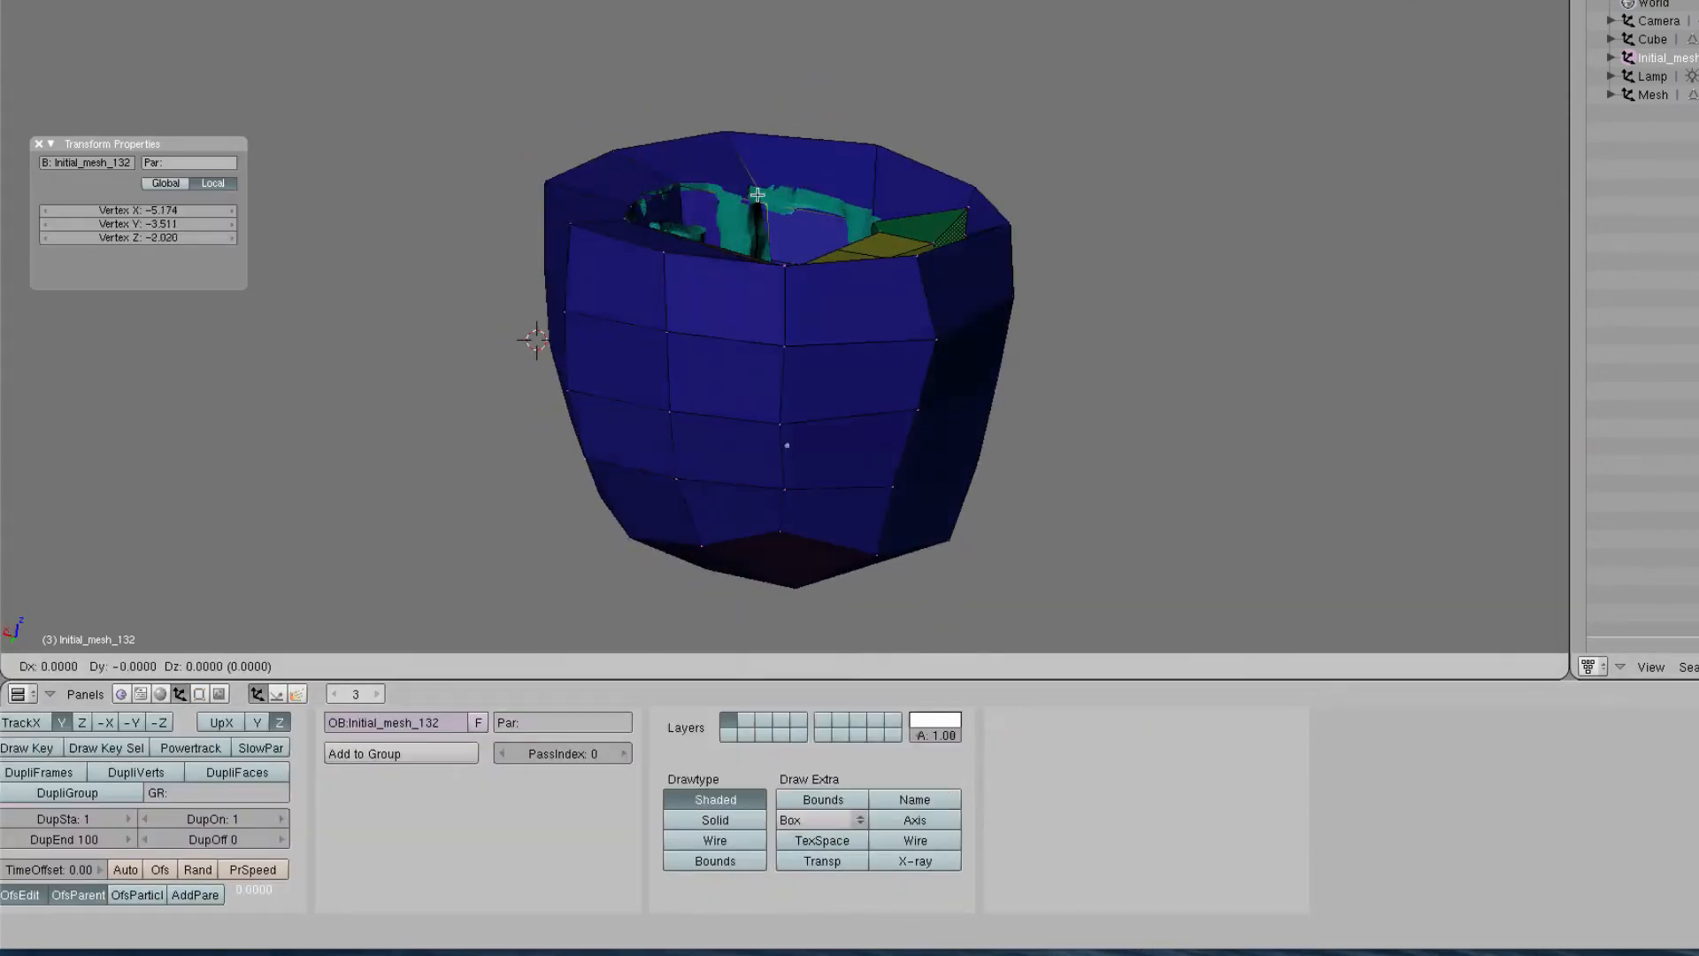
left_click(770, 230)
middle_click_drag(770, 230, 767, 496)
right_click_drag(766, 416, 724, 321)
right_click(724, 321)
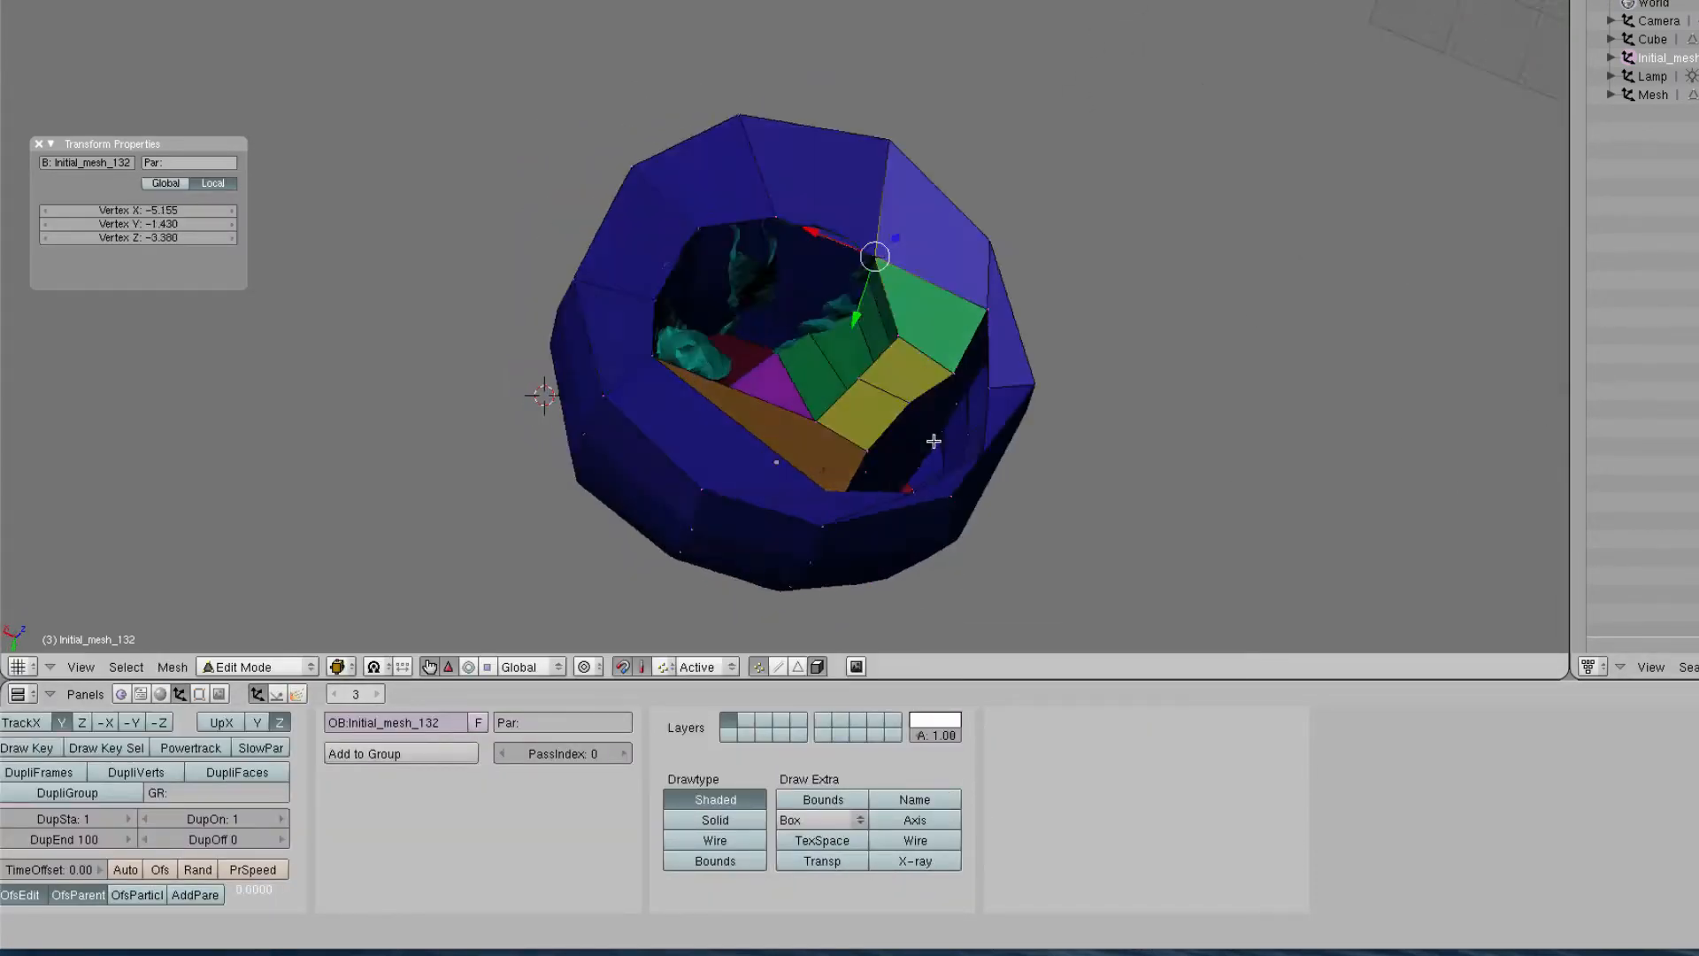
Invert the selection, hide those faces to isolate the blue and red patch, and use vertex selection
middle_click_drag(937, 447, 465, 490)
key("ctrl+i")
middle_click_drag(734, 367, 850, 399)
key("h")
left_click(759, 666)
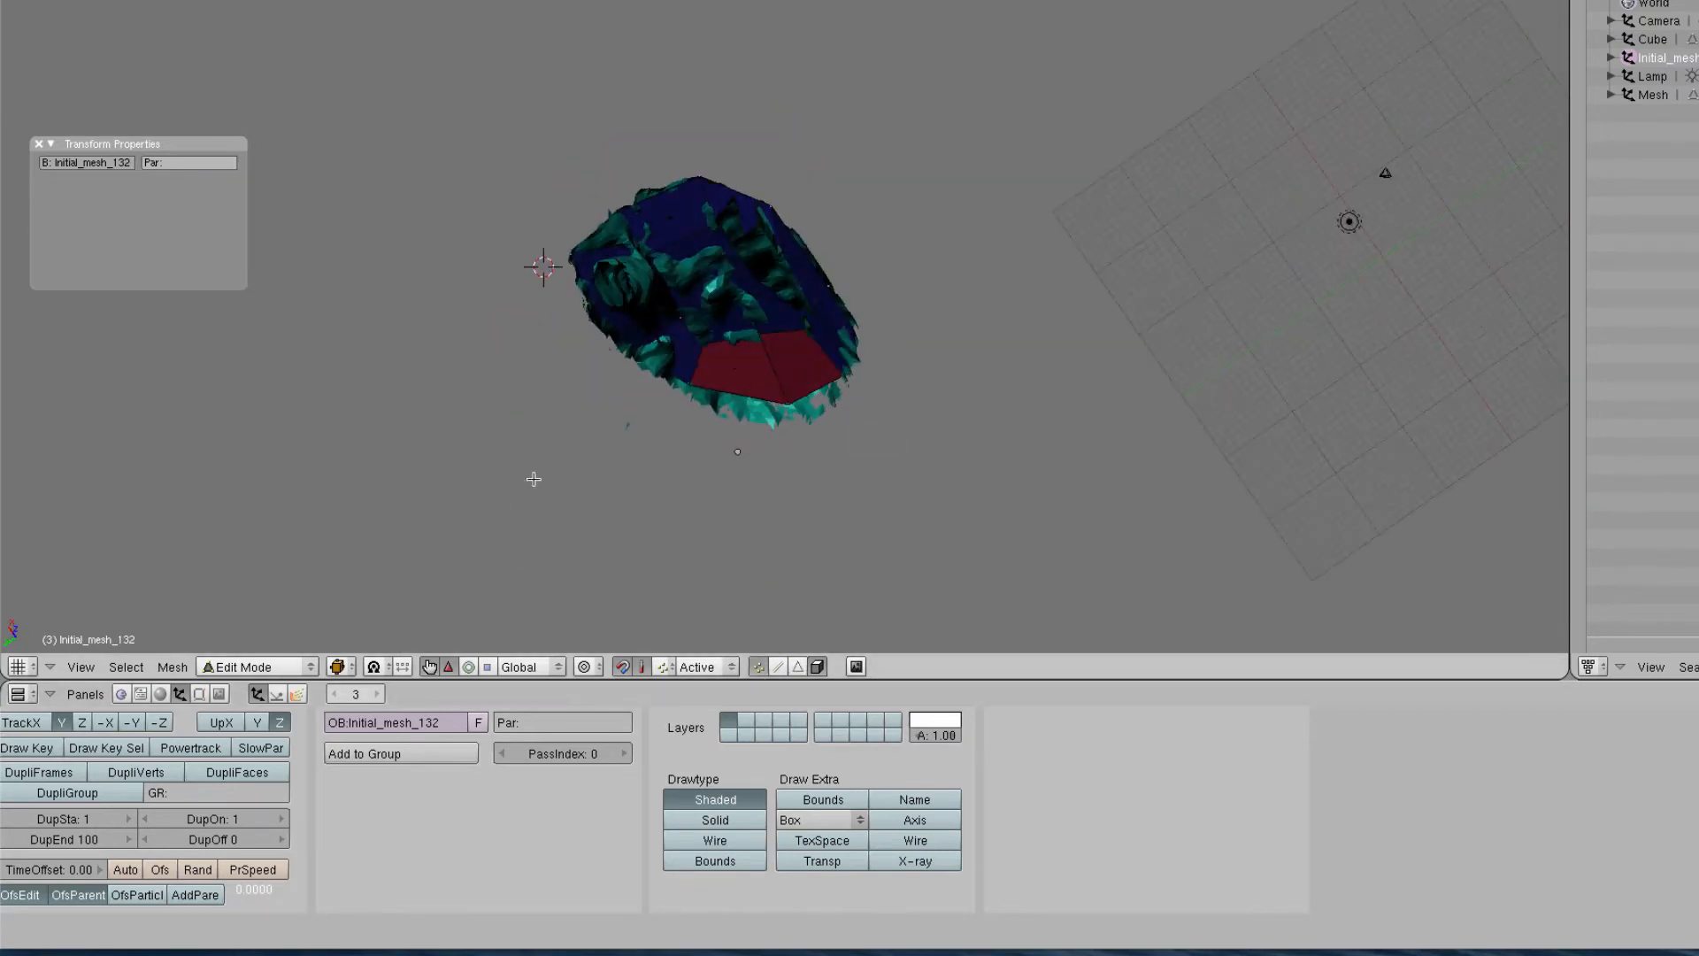
Nudge a vertex at the lower end of the isolated patch and reveal all hidden geometry
middle_click_drag(531, 478, 699, 354)
right_click_drag(733, 433, 731, 409)
key("alt+h")
Leave mesh editing, select the reference Mesh object, and switch its visible region from teal back to red in the material settings
middle_click_drag(700, 407, 1075, 310)
key("a")
key("Tab")
left_click(1653, 95)
left_click(160, 694)
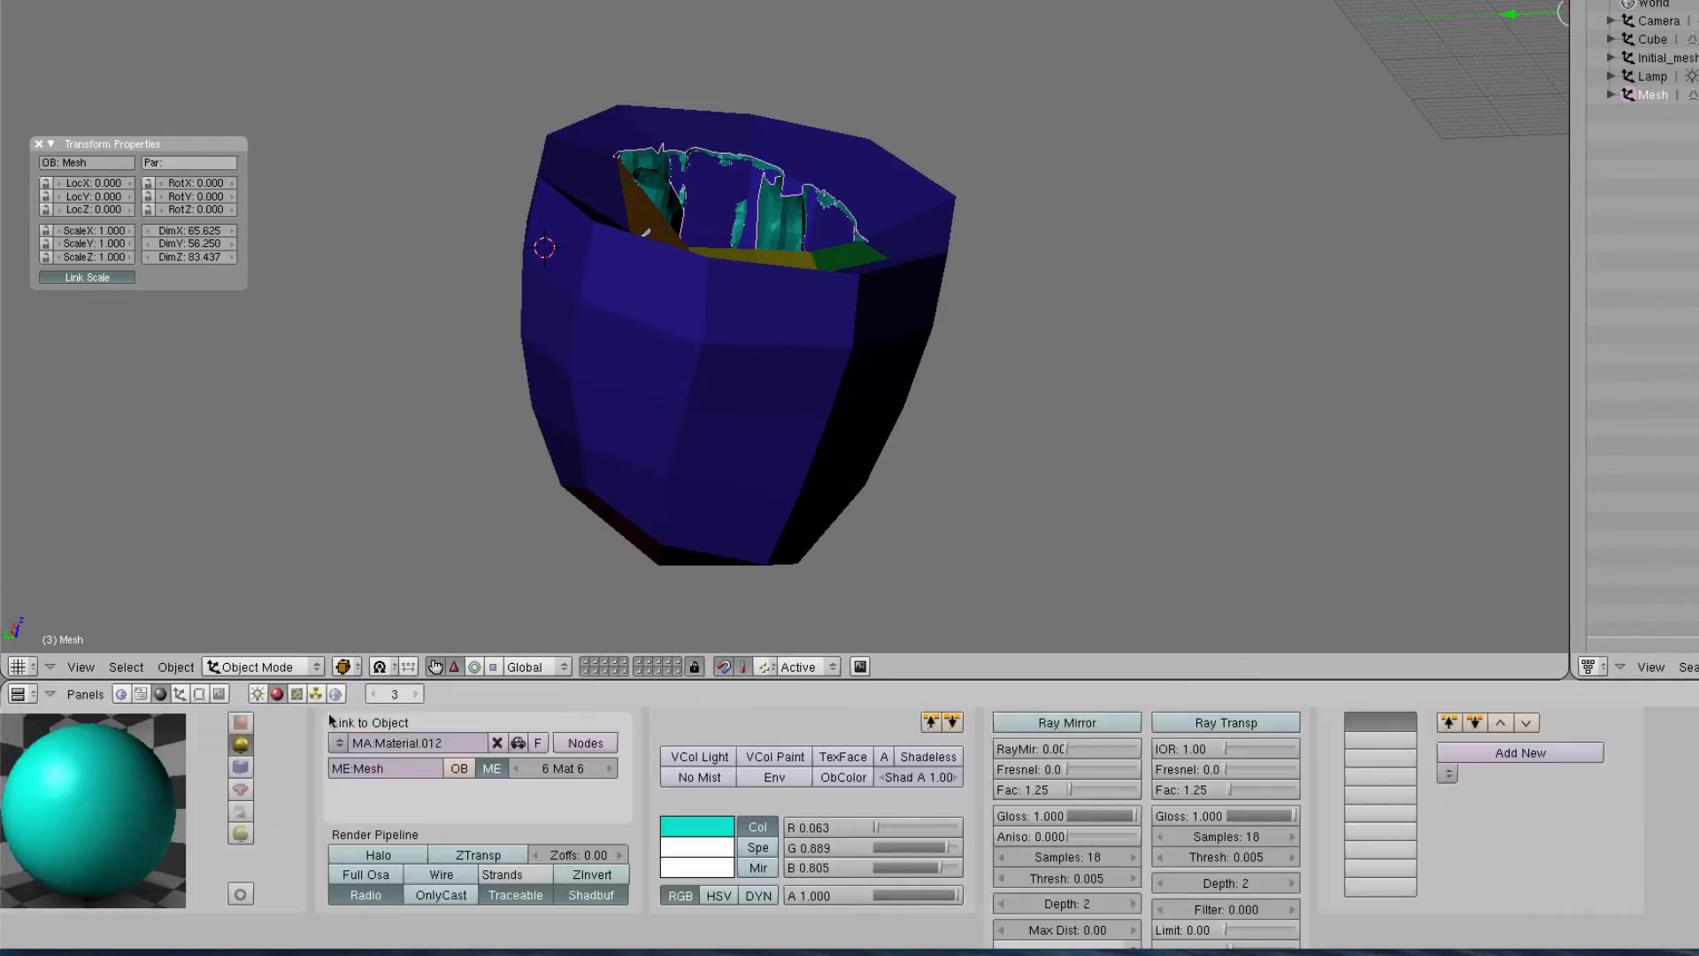
middle_click_drag(885, 624, 894, 496)
Enable X-ray drawing for the Initial_mesh_132 object and enter its edit mode
left_click(1668, 58)
left_click(180, 694)
left_click(915, 861)
key("Tab")
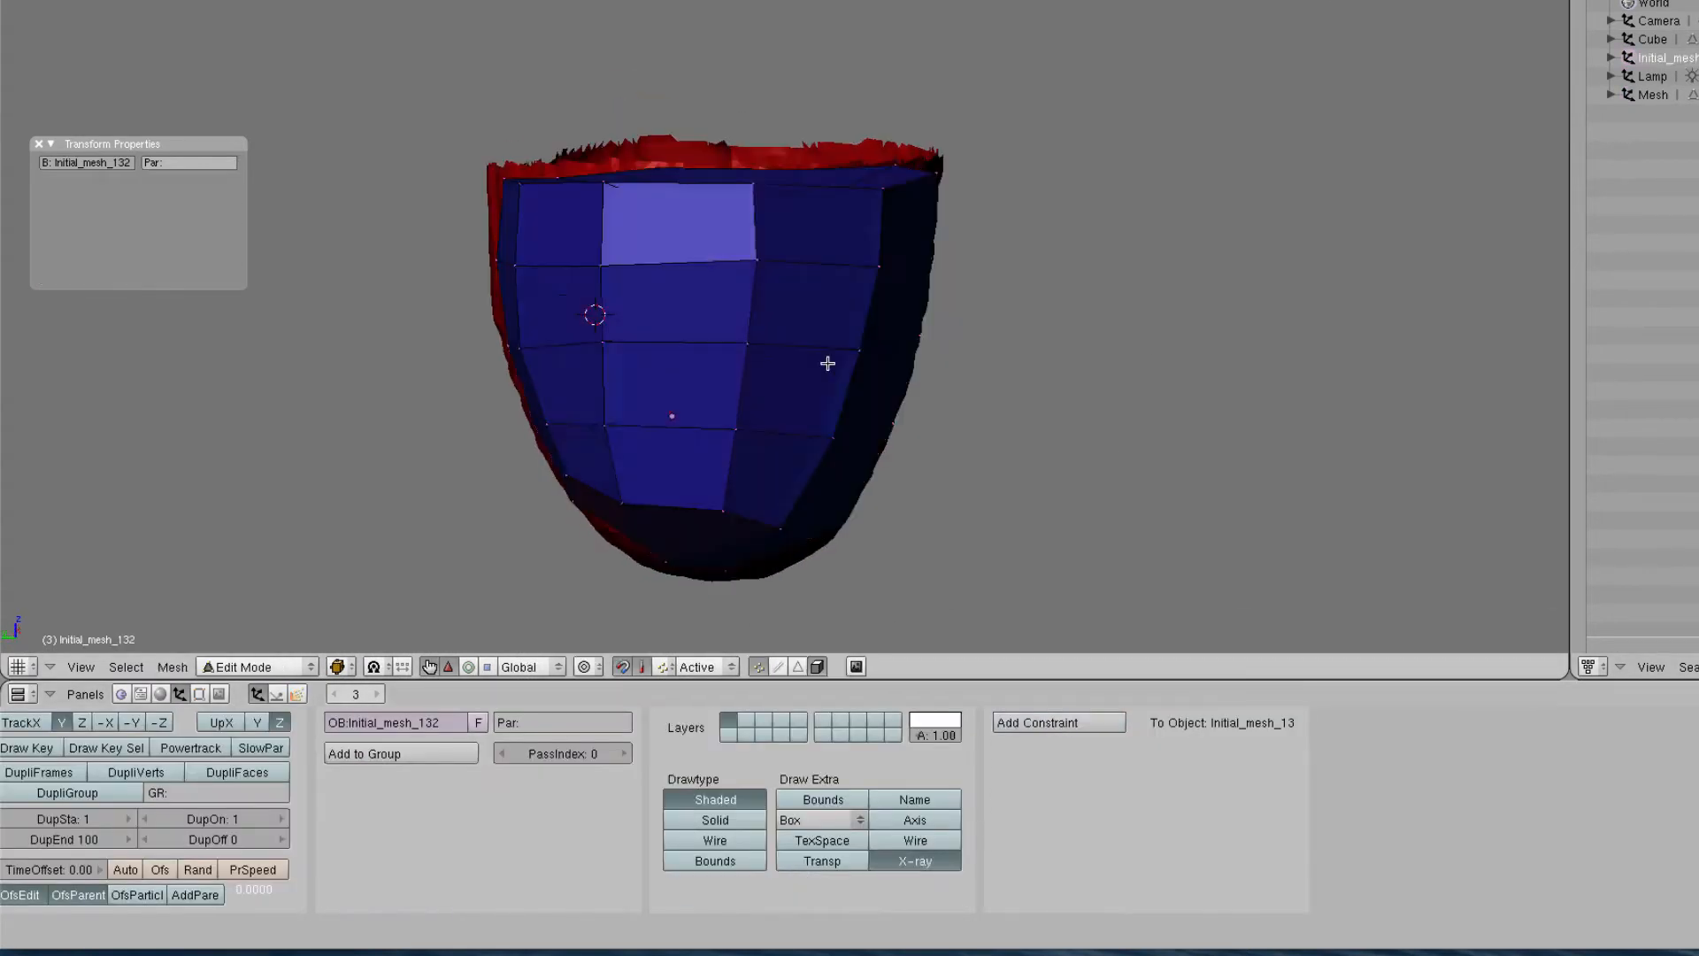
Align outer-wall vertices near the rim and the base of the blue mesh with the red reference surface
middle_click_drag(826, 361, 708, 177)
right_click_drag(693, 237, 716, 236)
right_click_drag(709, 442, 728, 204)
right_click_drag(707, 500, 718, 504)
middle_click_drag(894, 399, 672, 292)
right_click_drag(715, 221, 780, 248)
right_click_drag(750, 443, 754, 443)
Adjust three vertices at upper, middle and lower height on the blue outer wall to smooth its edge flow
middle_click_drag(849, 486, 779, 371)
right_click_drag(709, 248, 709, 236)
right_click_drag(769, 331, 782, 326)
right_click_drag(728, 409, 752, 412)
middle_click_drag(752, 412, 735, 327)
Continue around the outer wall, shifting upper and lower vertices to even out the face sizes
right_click_drag(708, 270, 662, 237)
middle_click_drag(677, 371, 673, 325)
right_click_drag(762, 476, 761, 478)
middle_click_drag(761, 477, 713, 379)
right_click_drag(699, 274, 686, 264)
middle_click_drag(699, 372, 681, 273)
right_click_drag(671, 438, 662, 439)
Straighten the remaining vertical edge columns of the outer wall by moving vertices from the rim down to the base
middle_click_drag(779, 460, 708, 478)
right_click_drag(735, 205, 739, 216)
right_click_drag(741, 436, 739, 446)
middle_click_drag(739, 447, 903, 410)
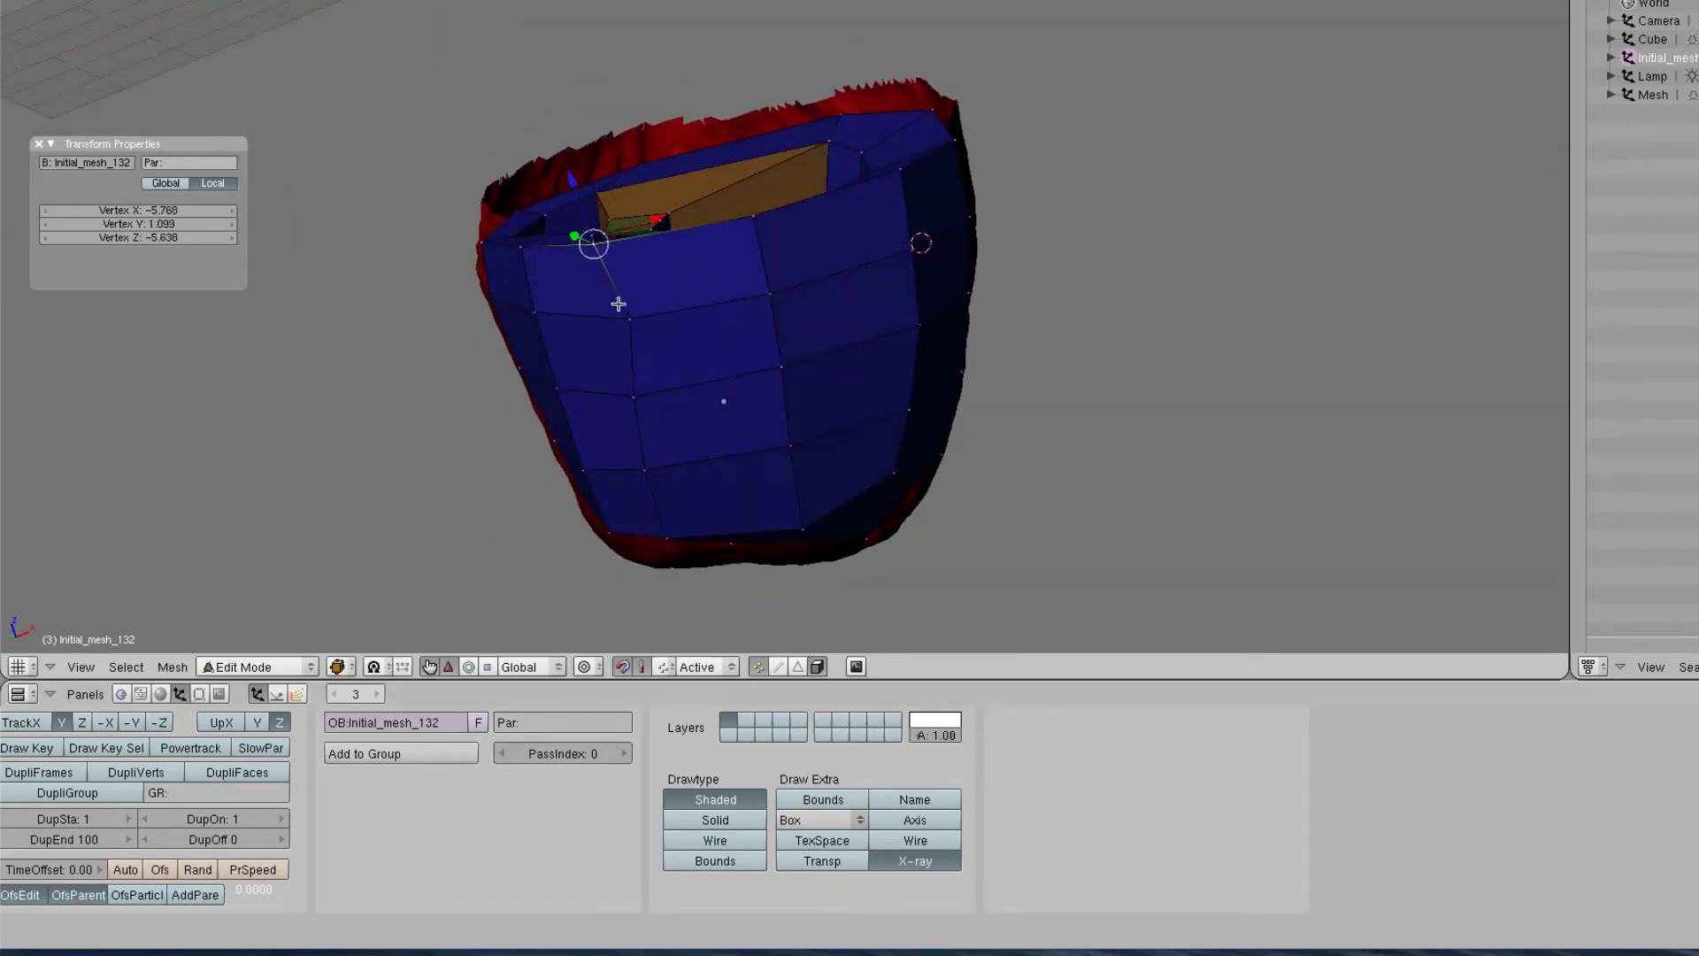
right_click_drag(628, 464, 625, 464)
middle_click_drag(655, 425, 708, 265)
right_click_drag(651, 221, 627, 228)
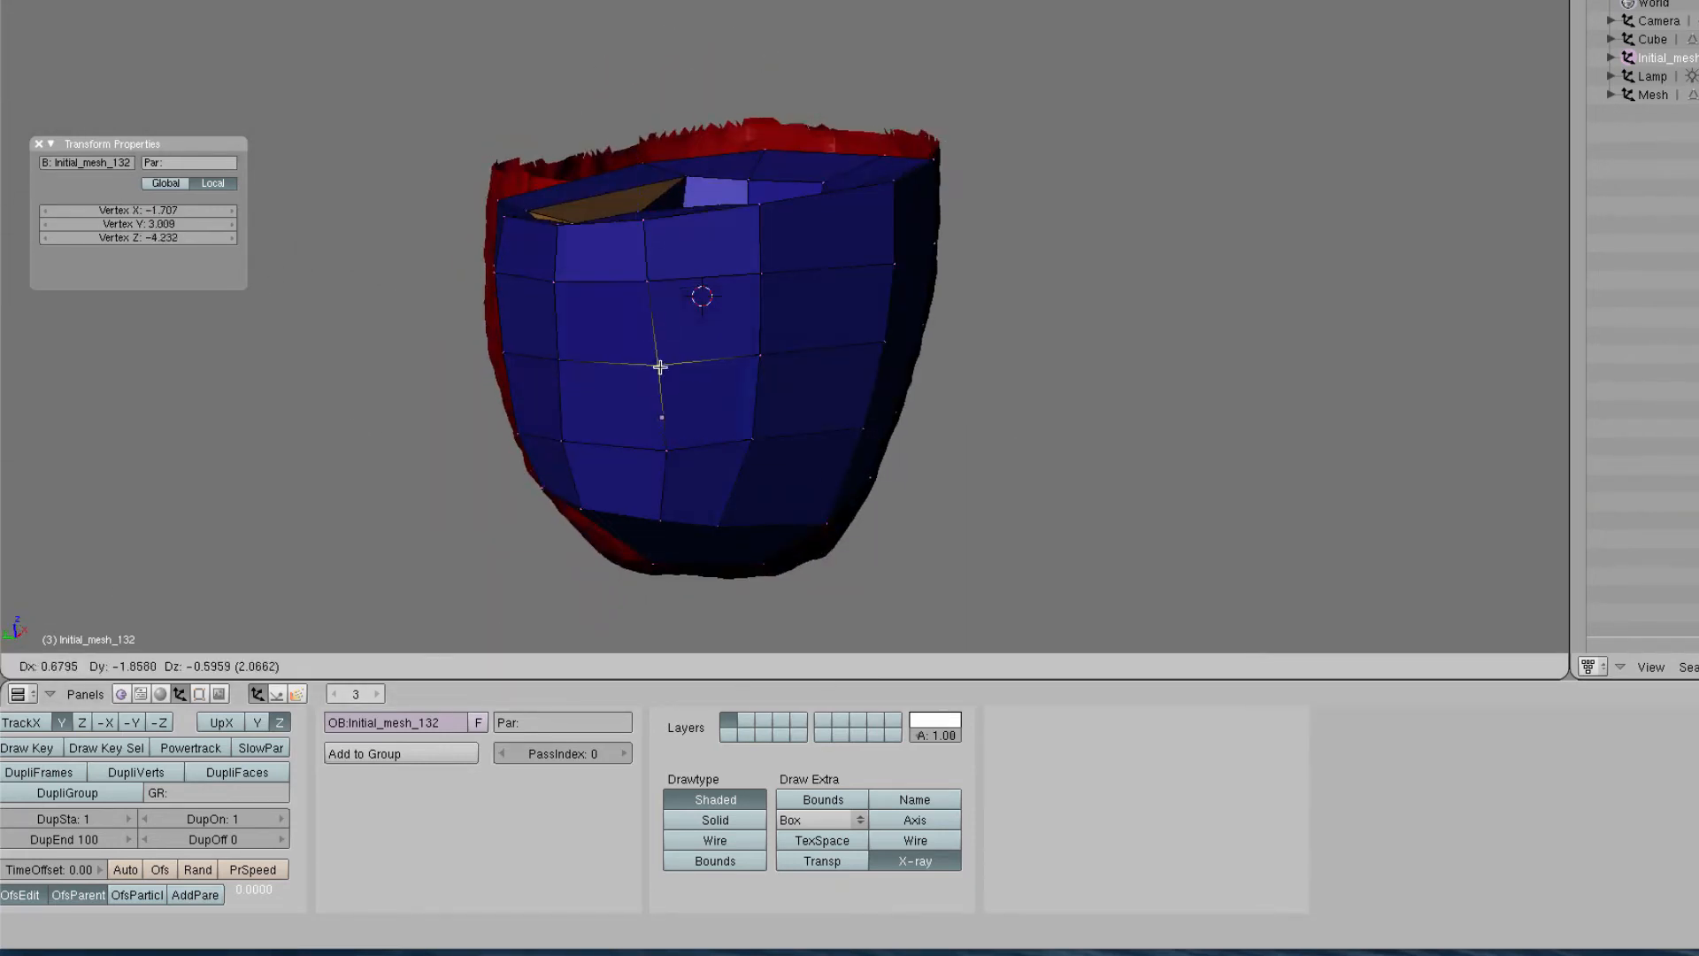
right_click_drag(660, 366, 661, 368)
Switch to face selection, select the faces of the blue and red patch, and hide all unselected faces
middle_click_drag(663, 372, 796, 303)
key("ctrl+Tab")
right_click(532, 324)
right_click(543, 385, "shift")
middle_click_drag(705, 349, 634, 455)
right_click(624, 434, "shift")
right_click(767, 528, "shift")
scroll(611, 496, "up", 6)
middle_click_drag(576, 561, 641, 398, "shift")
scroll(641, 398, "down", 2)
key("shift+h")
key("a")
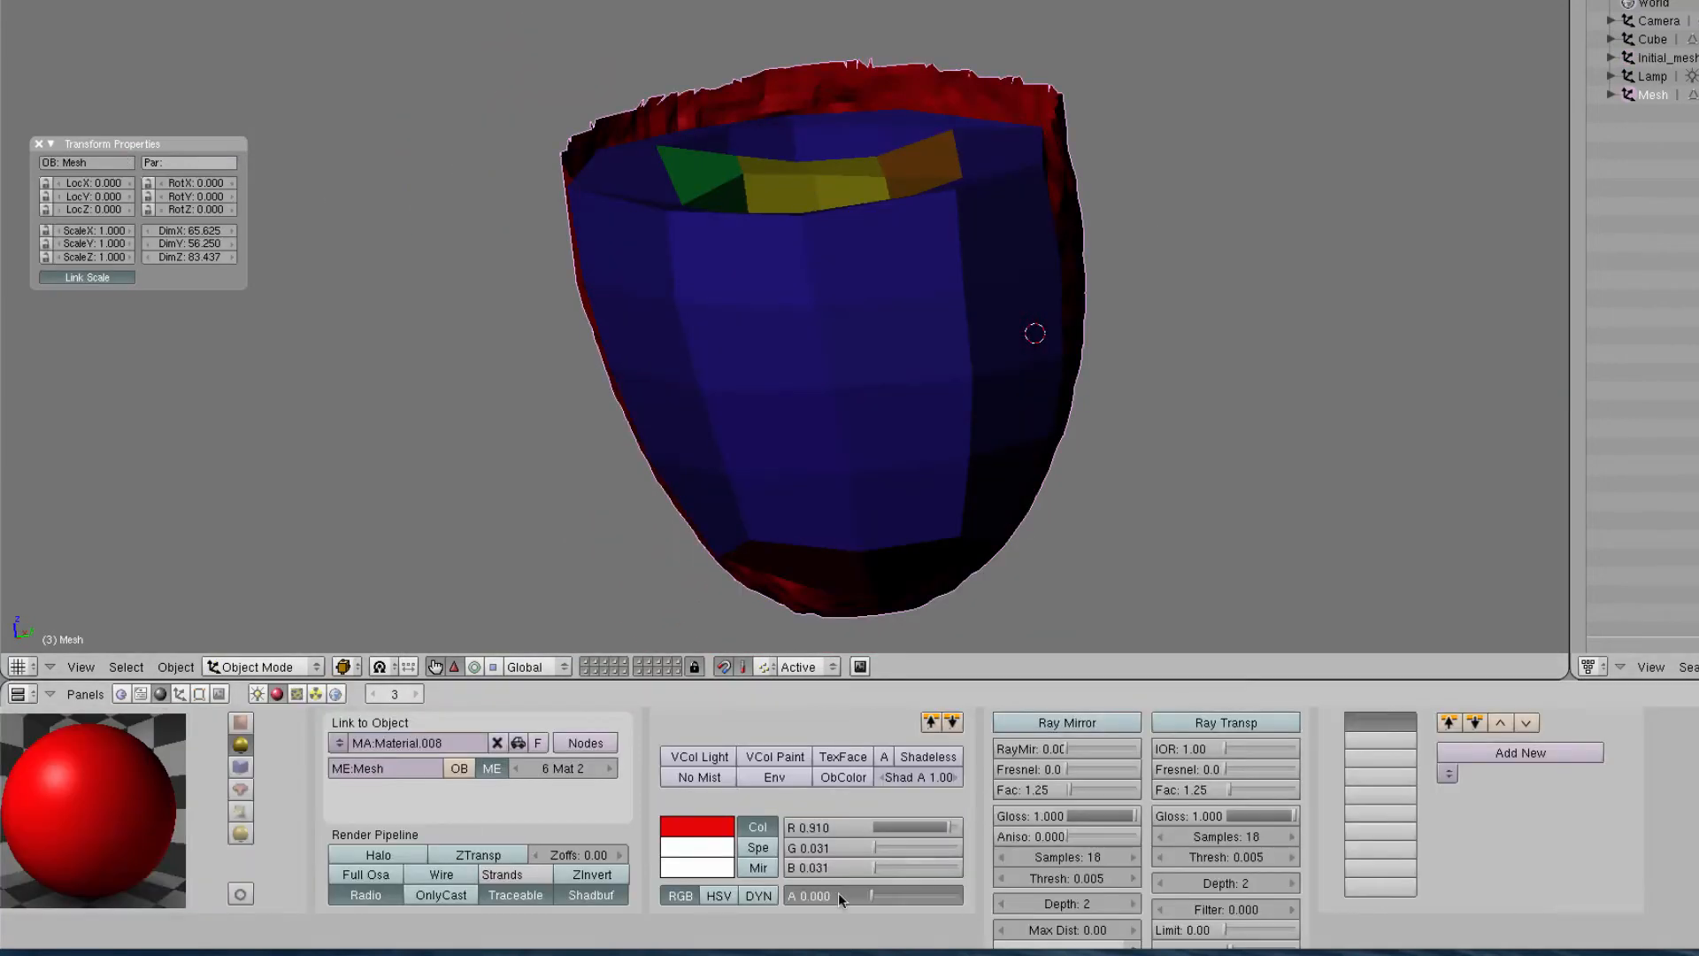
Return to Initial_mesh_132 and adjust vertices of the isolated blue patch to fit the green reference surface
left_click(1677, 64)
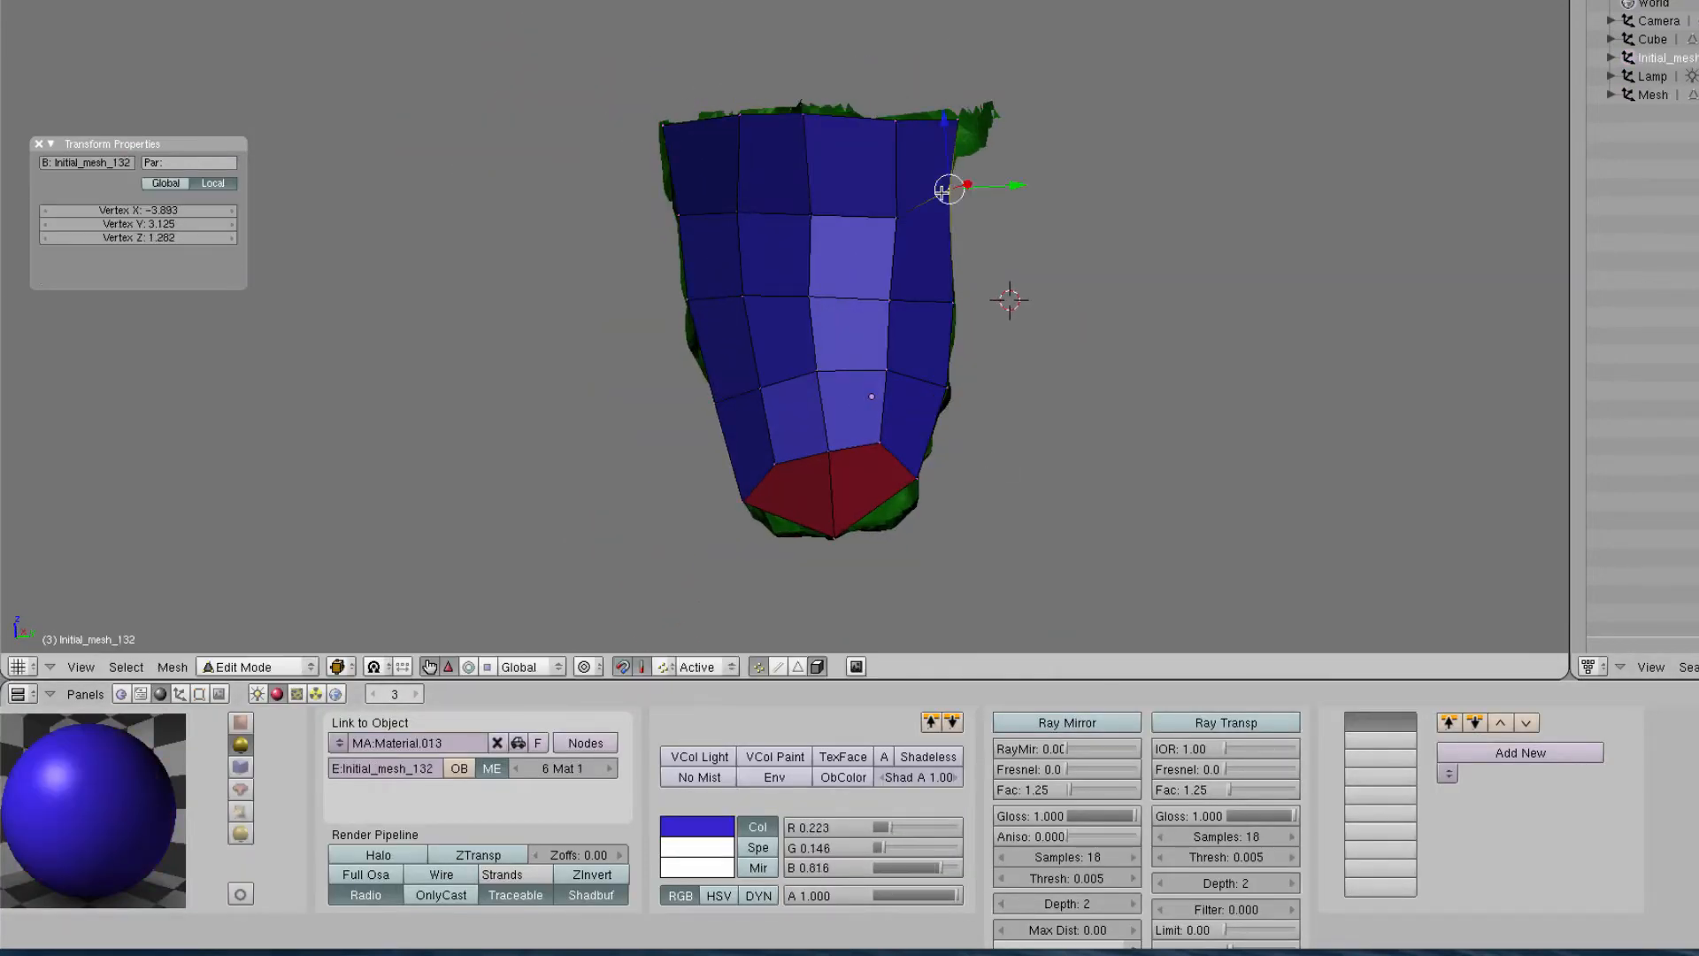
middle_click_drag(792, 240, 871, 268)
right_click(861, 289)
middle_click_drag(861, 290, 428, 497)
Reveal all hidden faces of the retopology mesh and clear the selection
key("Tab")
key("Tab")
key("alt+h")
key("a")
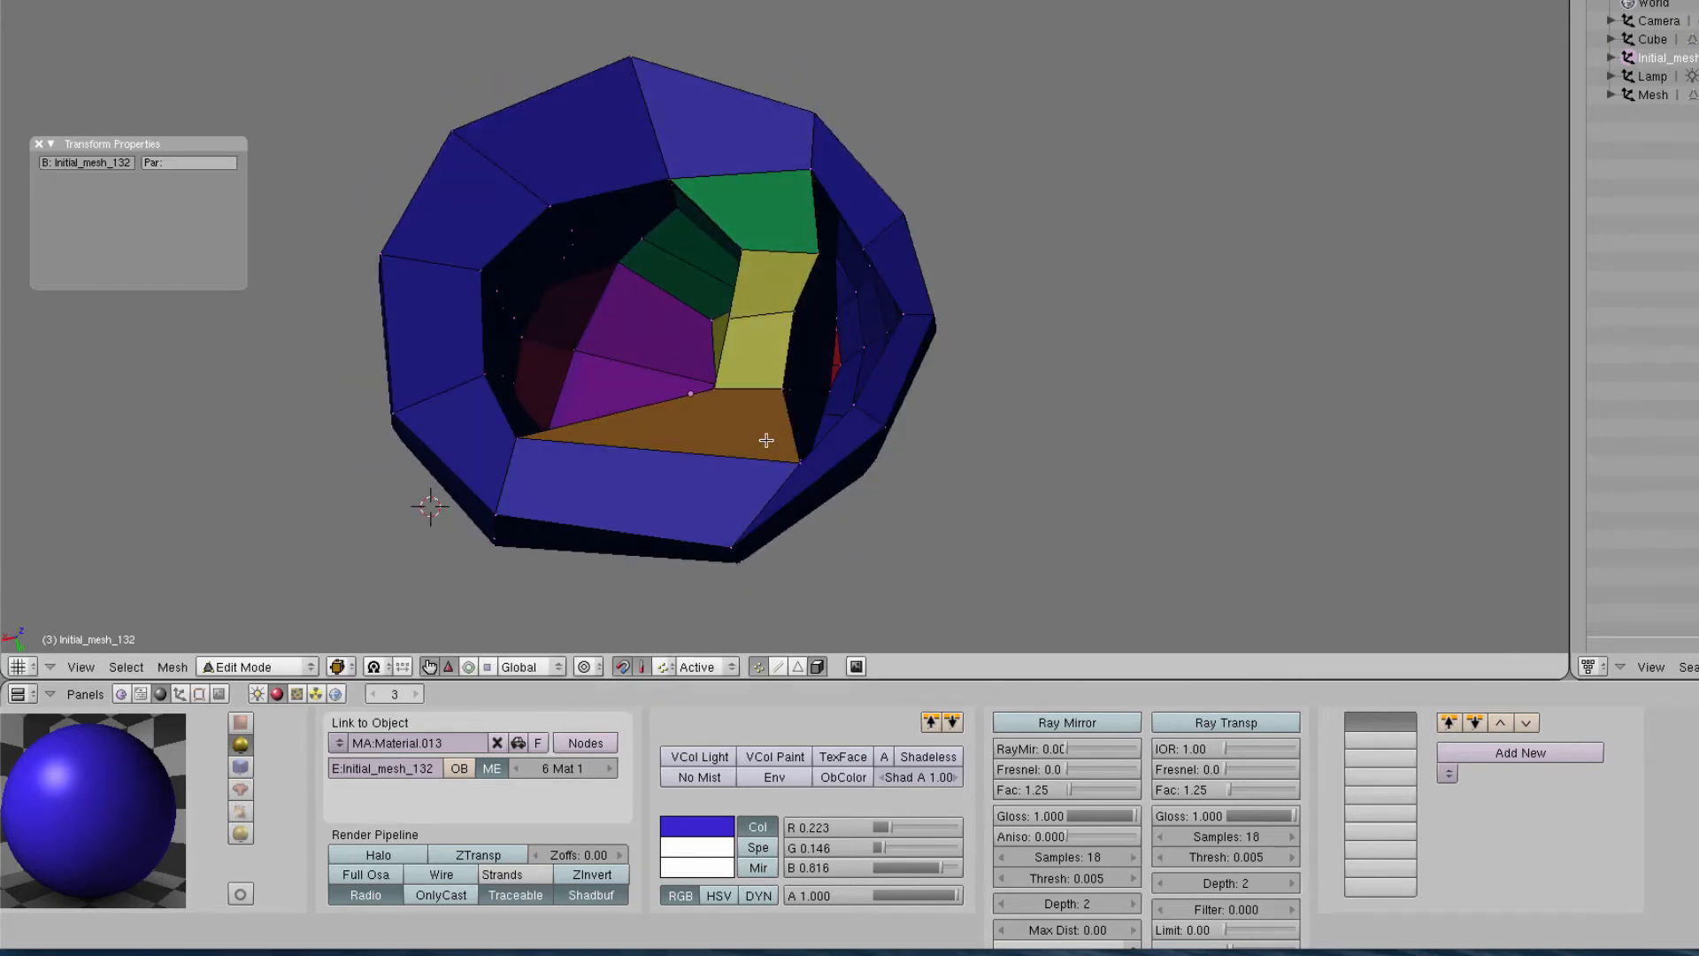
Make the reference Mesh's yellow region visible instead of the green one through its material slots, and reselect Initial_mesh_132
left_click(1651, 97)
middle_click_drag(782, 354, 777, 189)
left_click(610, 768)
right_click(855, 319)
right_click(856, 318)
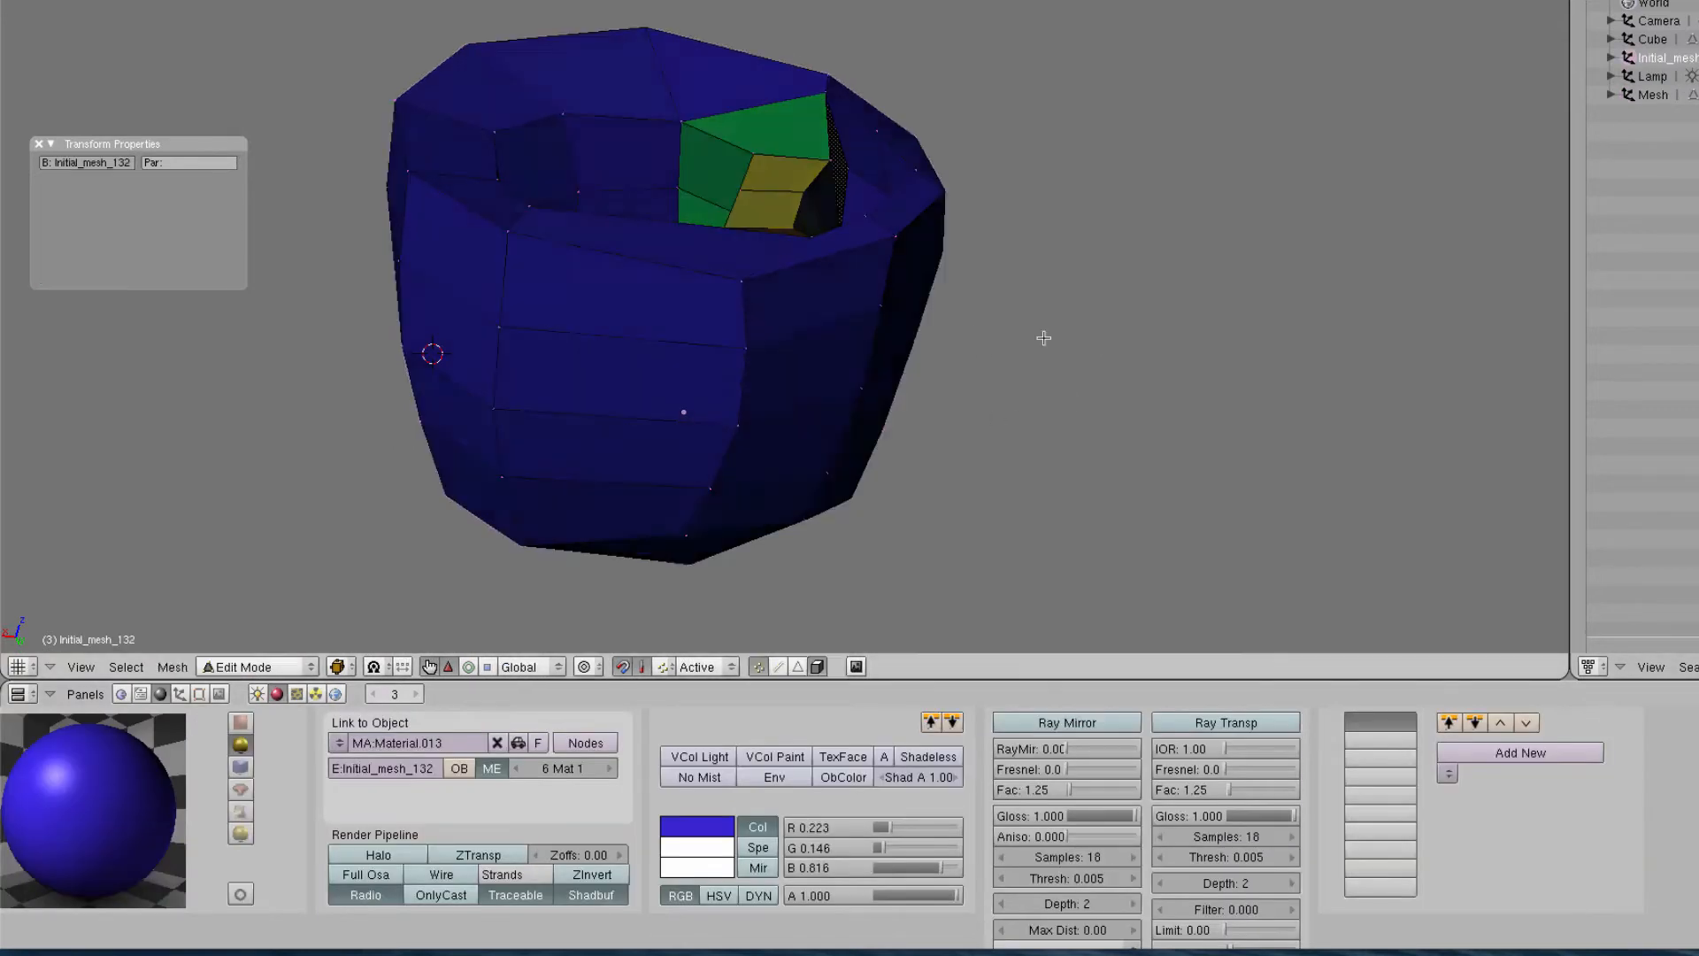
middle_click_drag(682, 409, 1118, 250)
left_click(1680, 65)
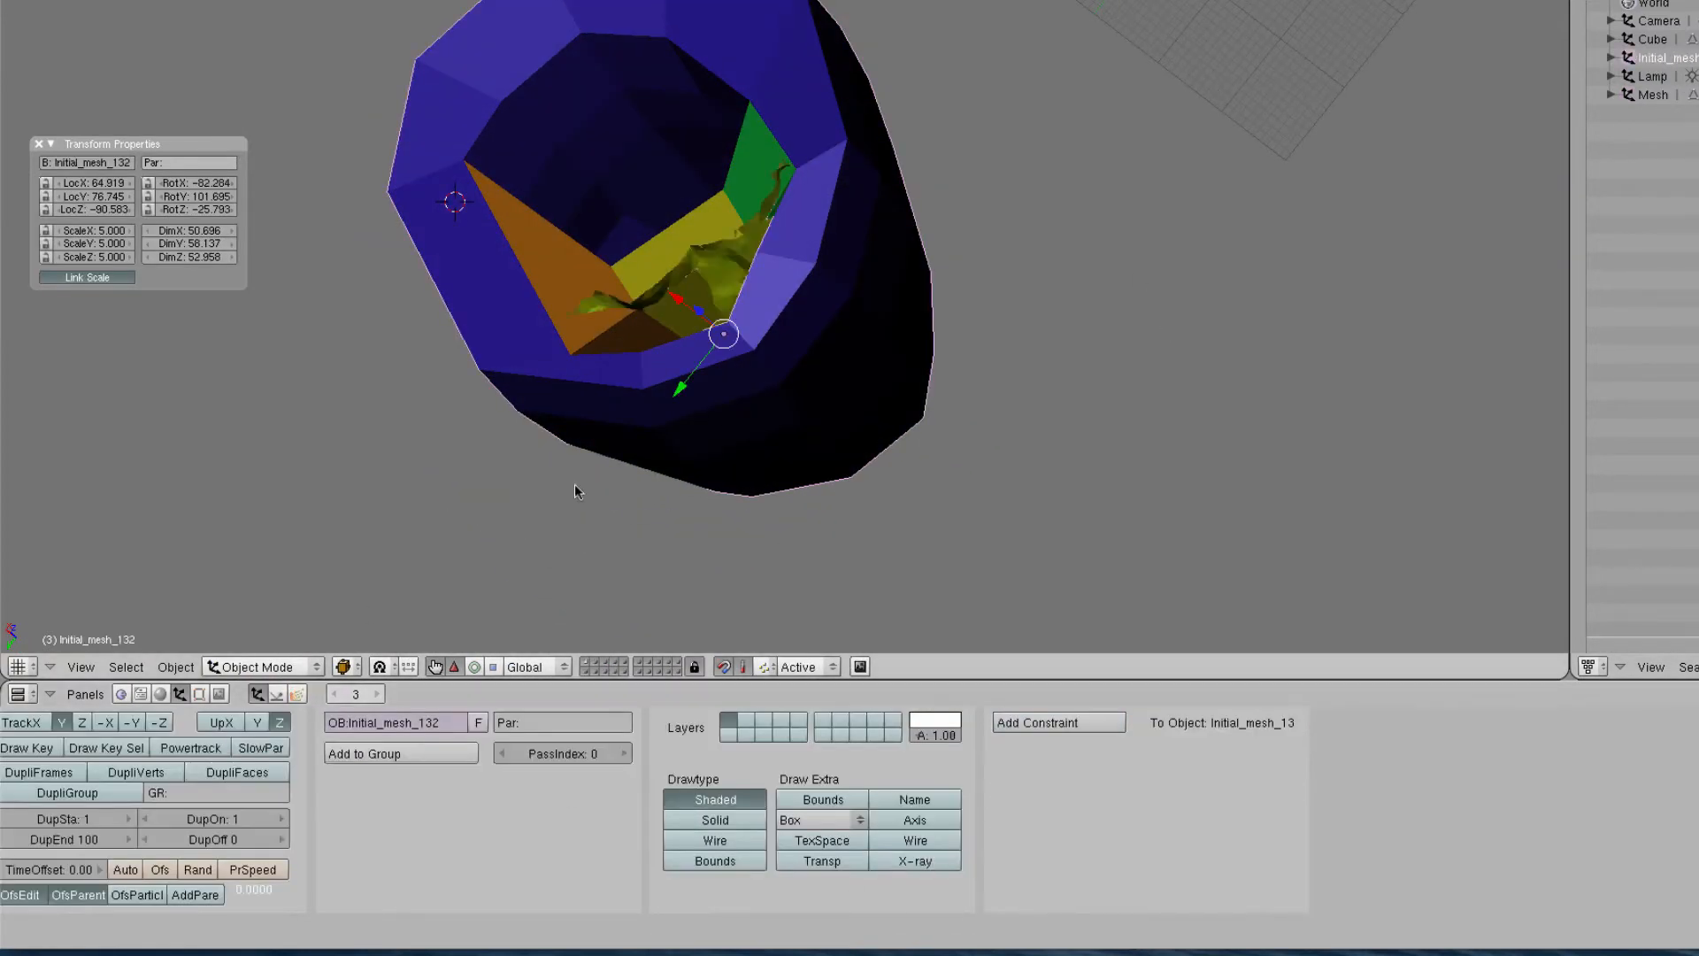
In edit mode with face selection, select the inner faces by their green, yellow, magenta and orange materials
middle_click_drag(576, 486, 690, 567)
key("Tab")
left_click(200, 696)
left_click(259, 786)
left_click(197, 835)
left_click(797, 666)
left_click(259, 785)
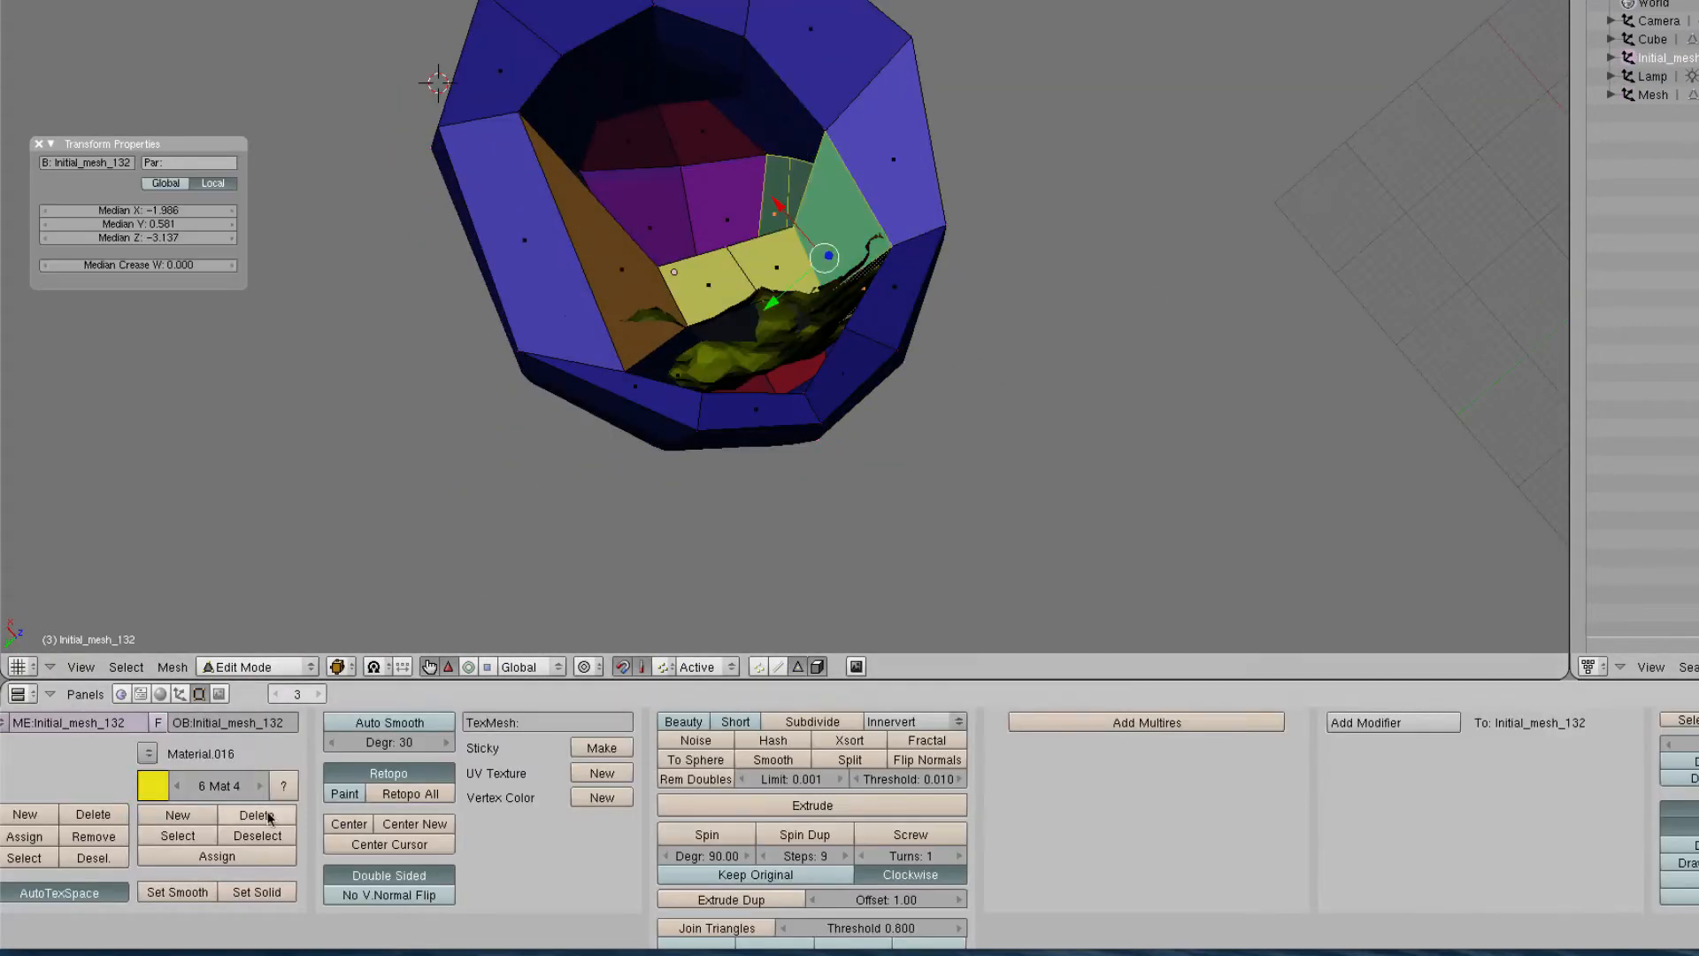
left_click(197, 835)
left_click(259, 786)
left_click(196, 836)
Hide the unselected faces to isolate the inner colored patch over the yellow reference, and switch to vertex selection
key("shift+h")
middle_click_drag(588, 512, 668, 82)
left_click(759, 666)
middle_click_drag(763, 575, 769, 629)
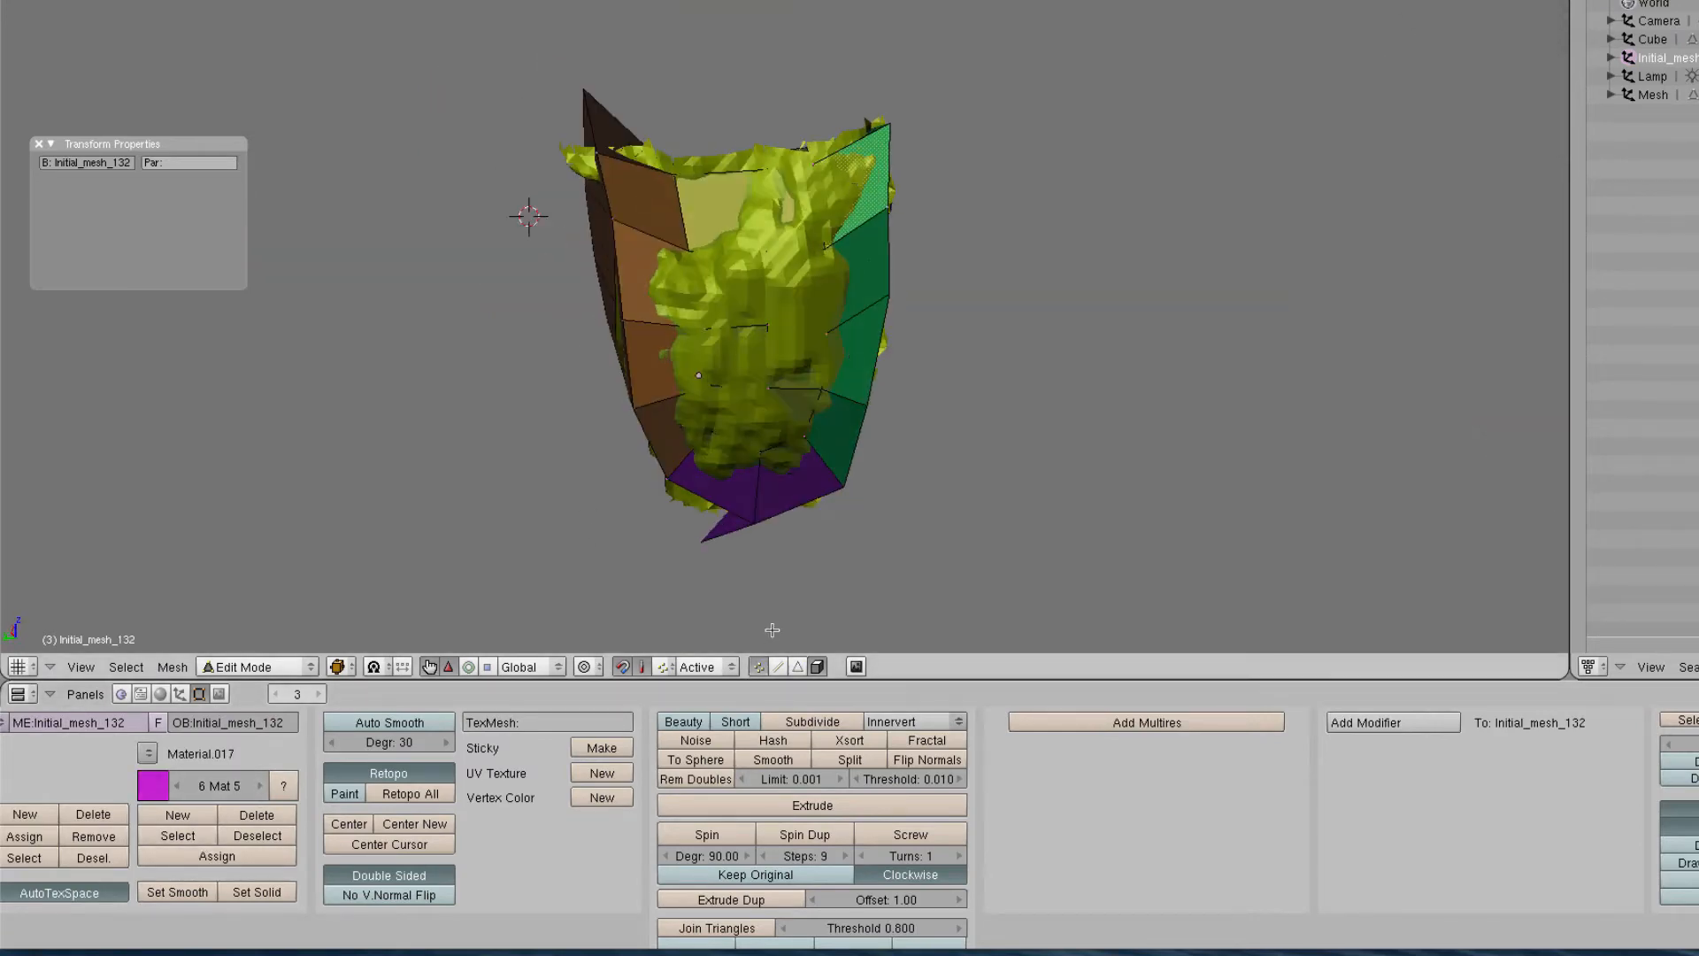
Move the uppermost corner vertices on the orange and green sides of the isolated patch to fit the yellow reference rim
right_click(614, 209)
key("g")
left_click(620, 204)
right_click(888, 122)
key("g")
middle_click_drag(876, 195, 699, 315)
Reveal the hidden faces of the retopology mesh, clear the selection and return to object mode
key("alt+h")
key("a")
key("Tab")
Select the reference Mesh with transparent drawing enabled and raise the alpha in its material slots to show its regions
right_click(801, 212)
left_click(180, 695)
left_click(831, 866)
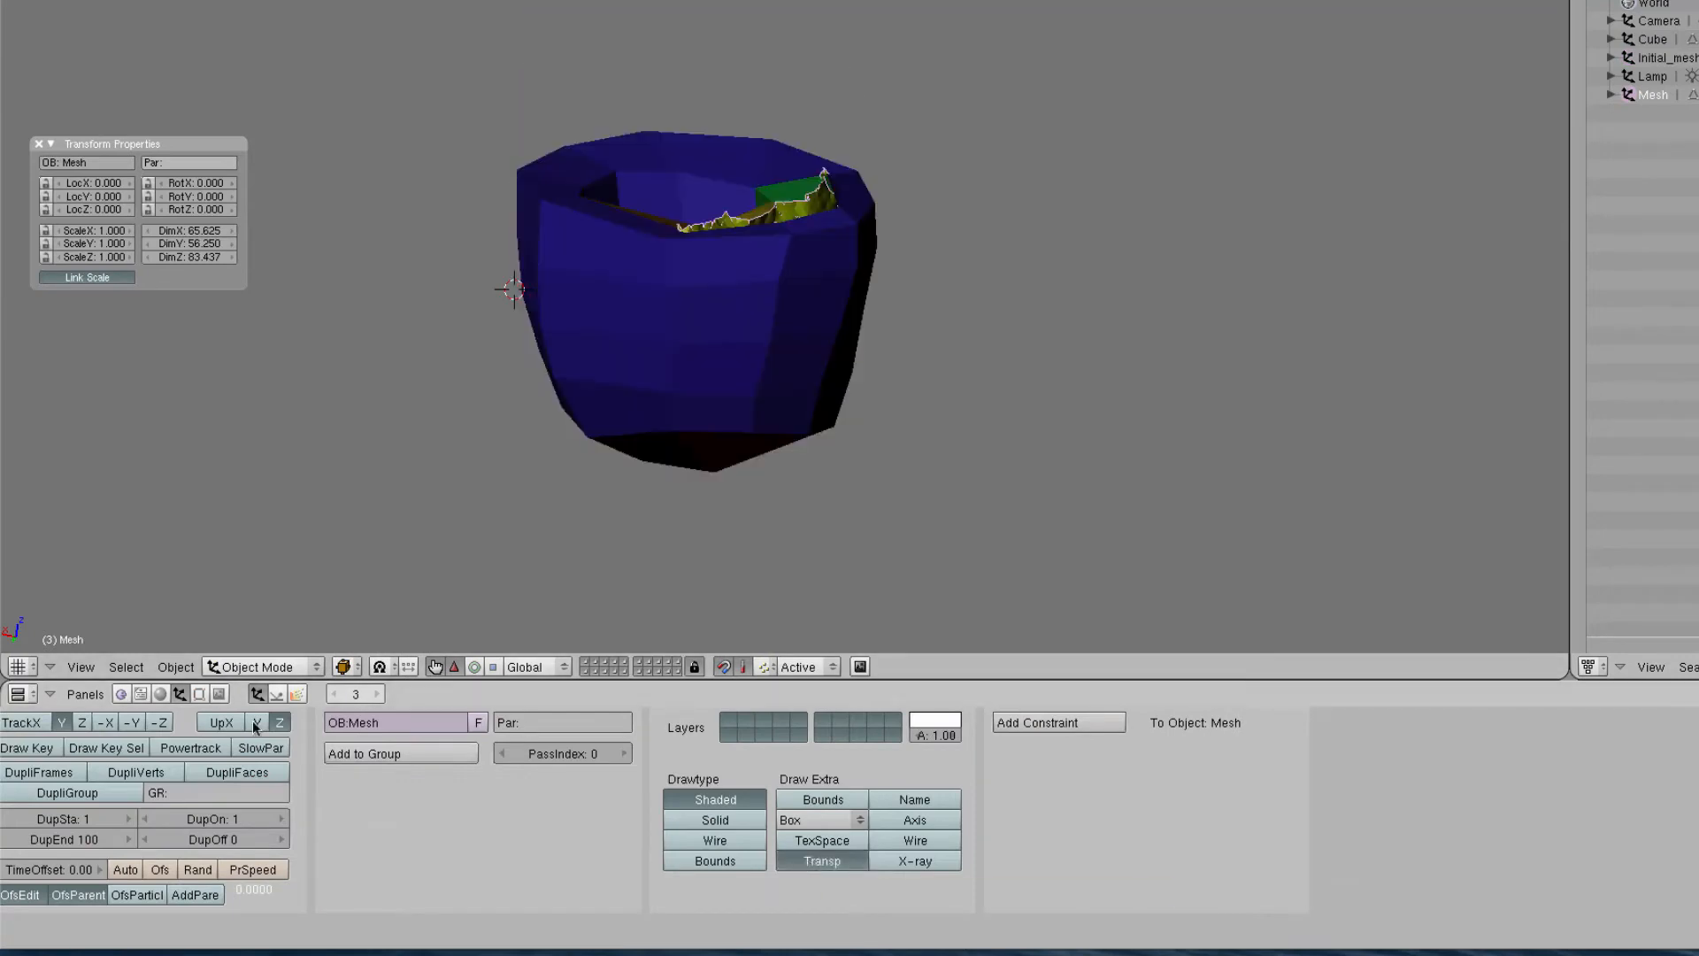
left_click(160, 695)
left_click(519, 768)
left_click_drag(897, 896, 961, 895)
left_click(520, 770)
left_click(520, 768)
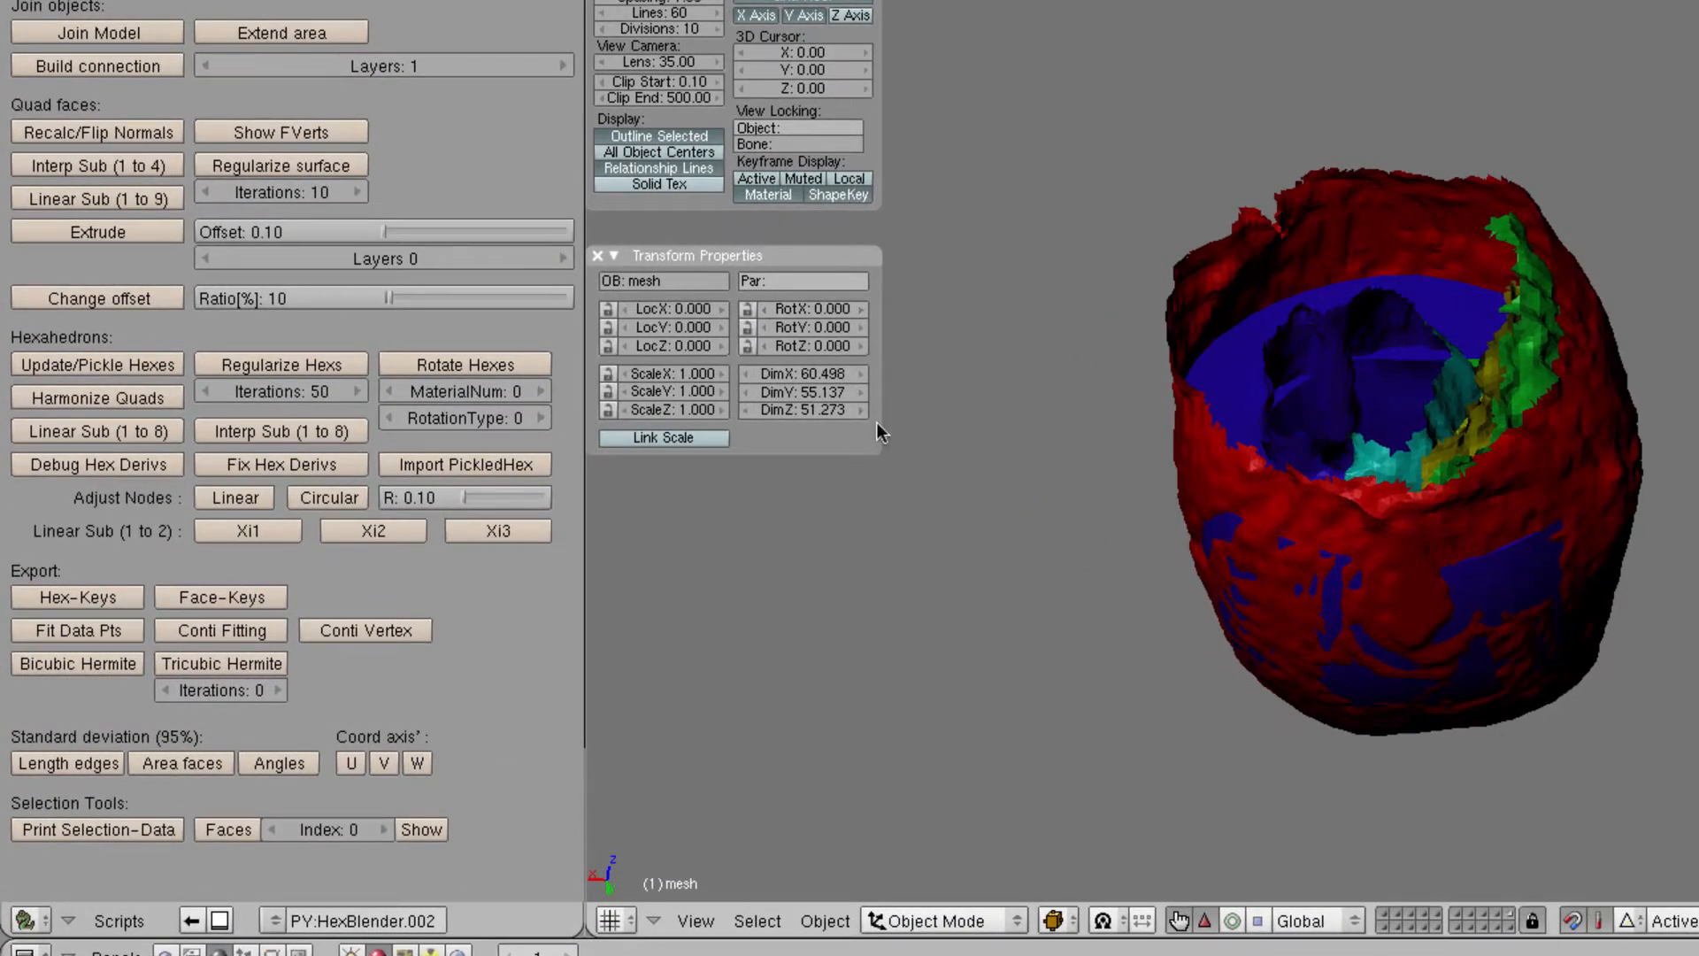
Apply the scale and rotation of the mesh object to its object data
left_click(824, 921)
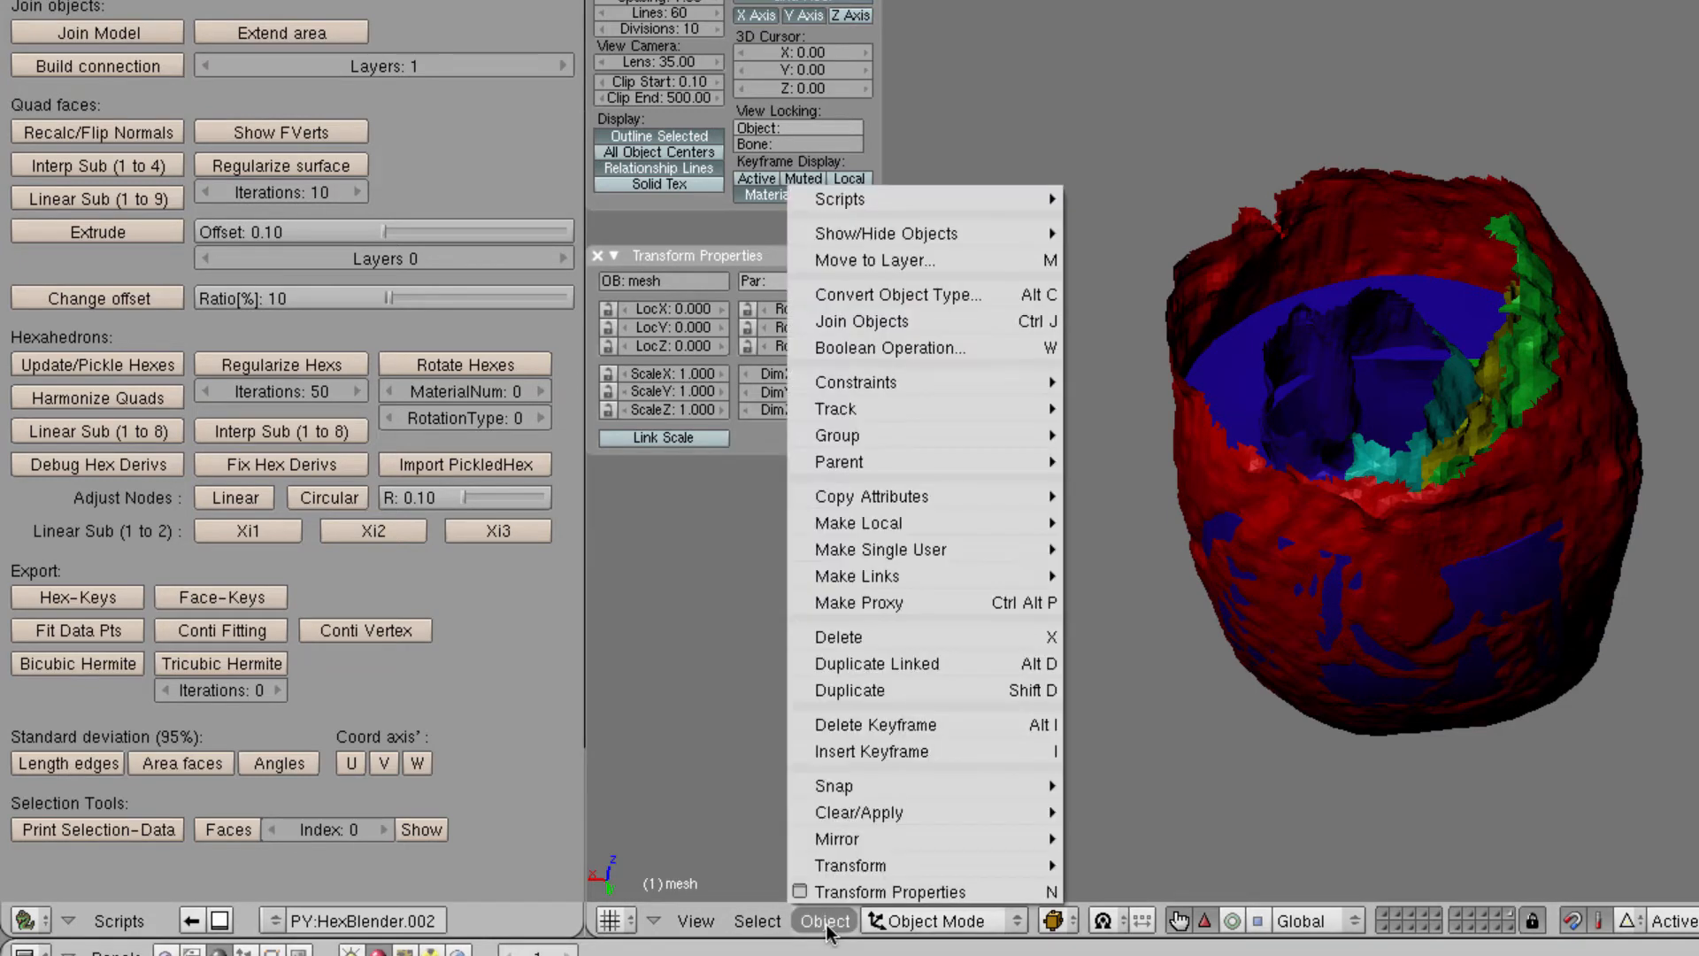
mouse_move(867, 816)
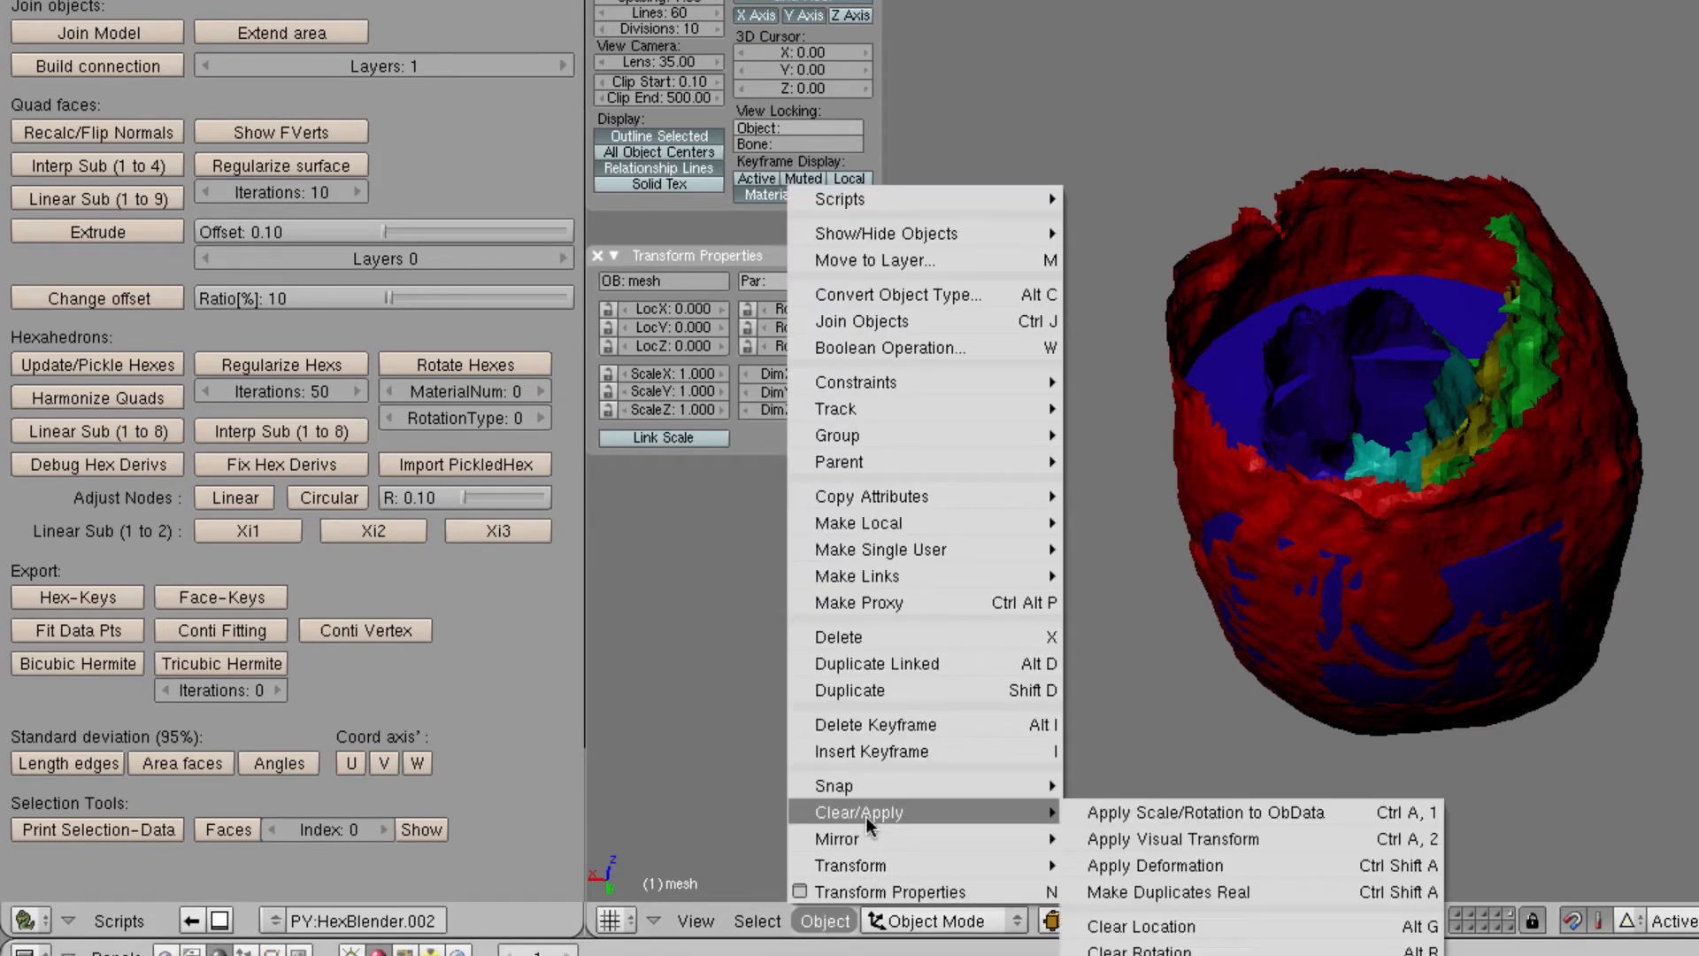
left_click(1108, 814)
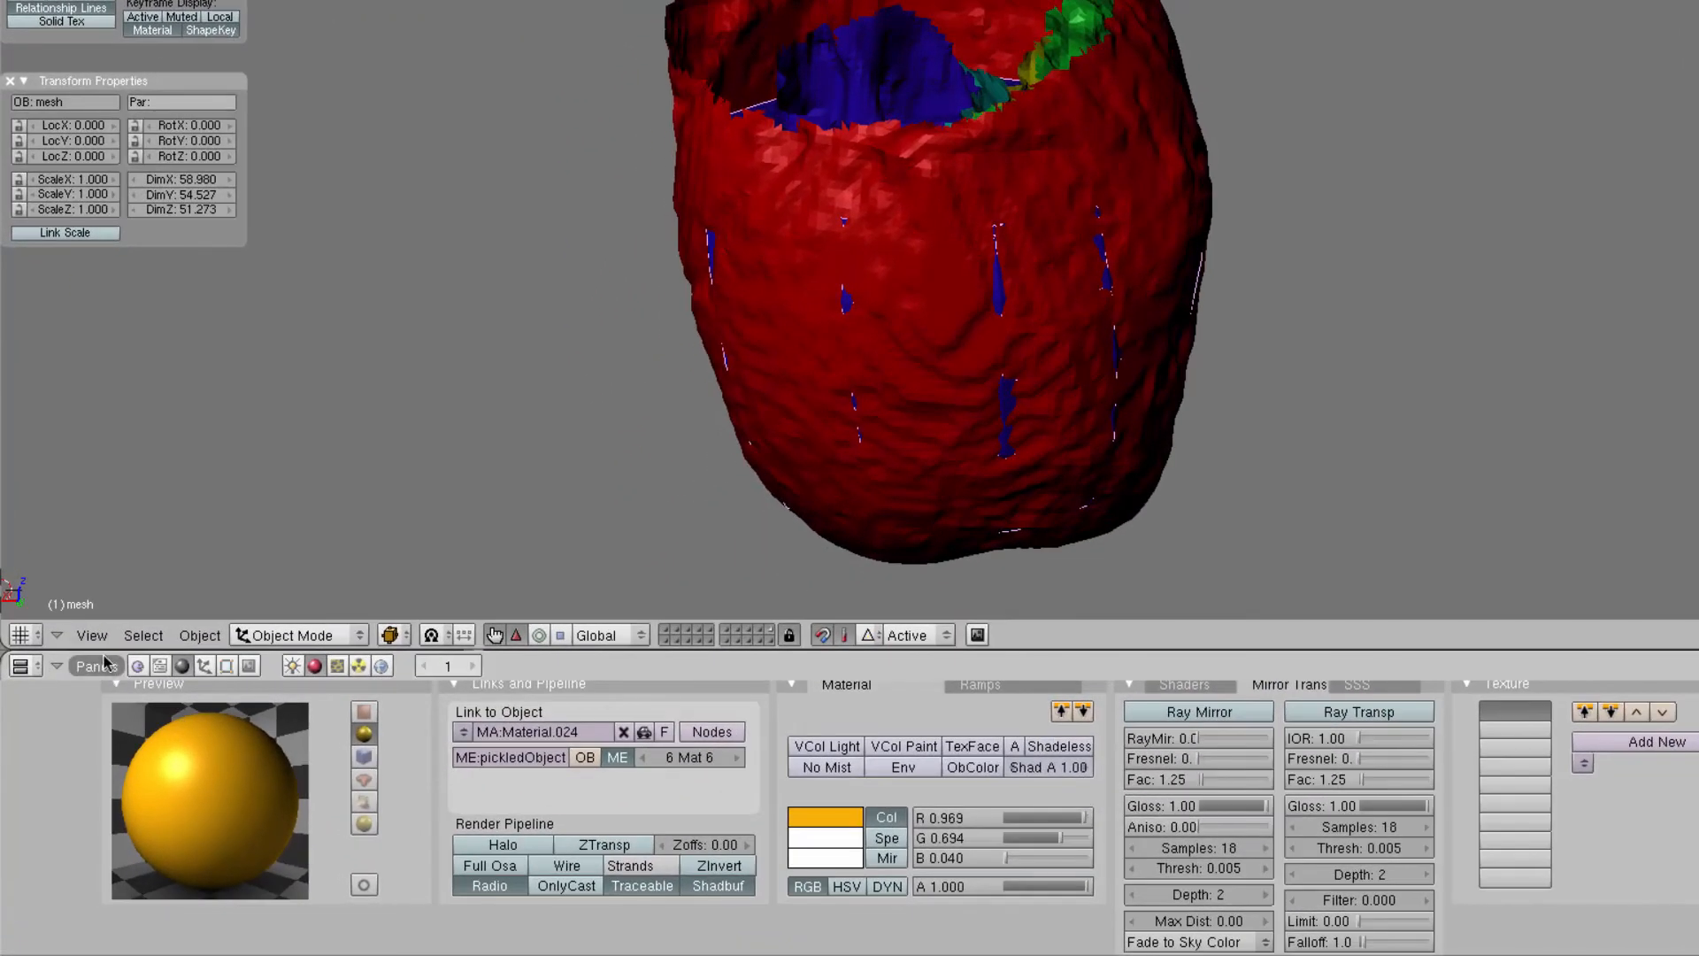
Split the 3D view vertically into two areas and change the narrower one to a Scripts Window
right_click(86, 712)
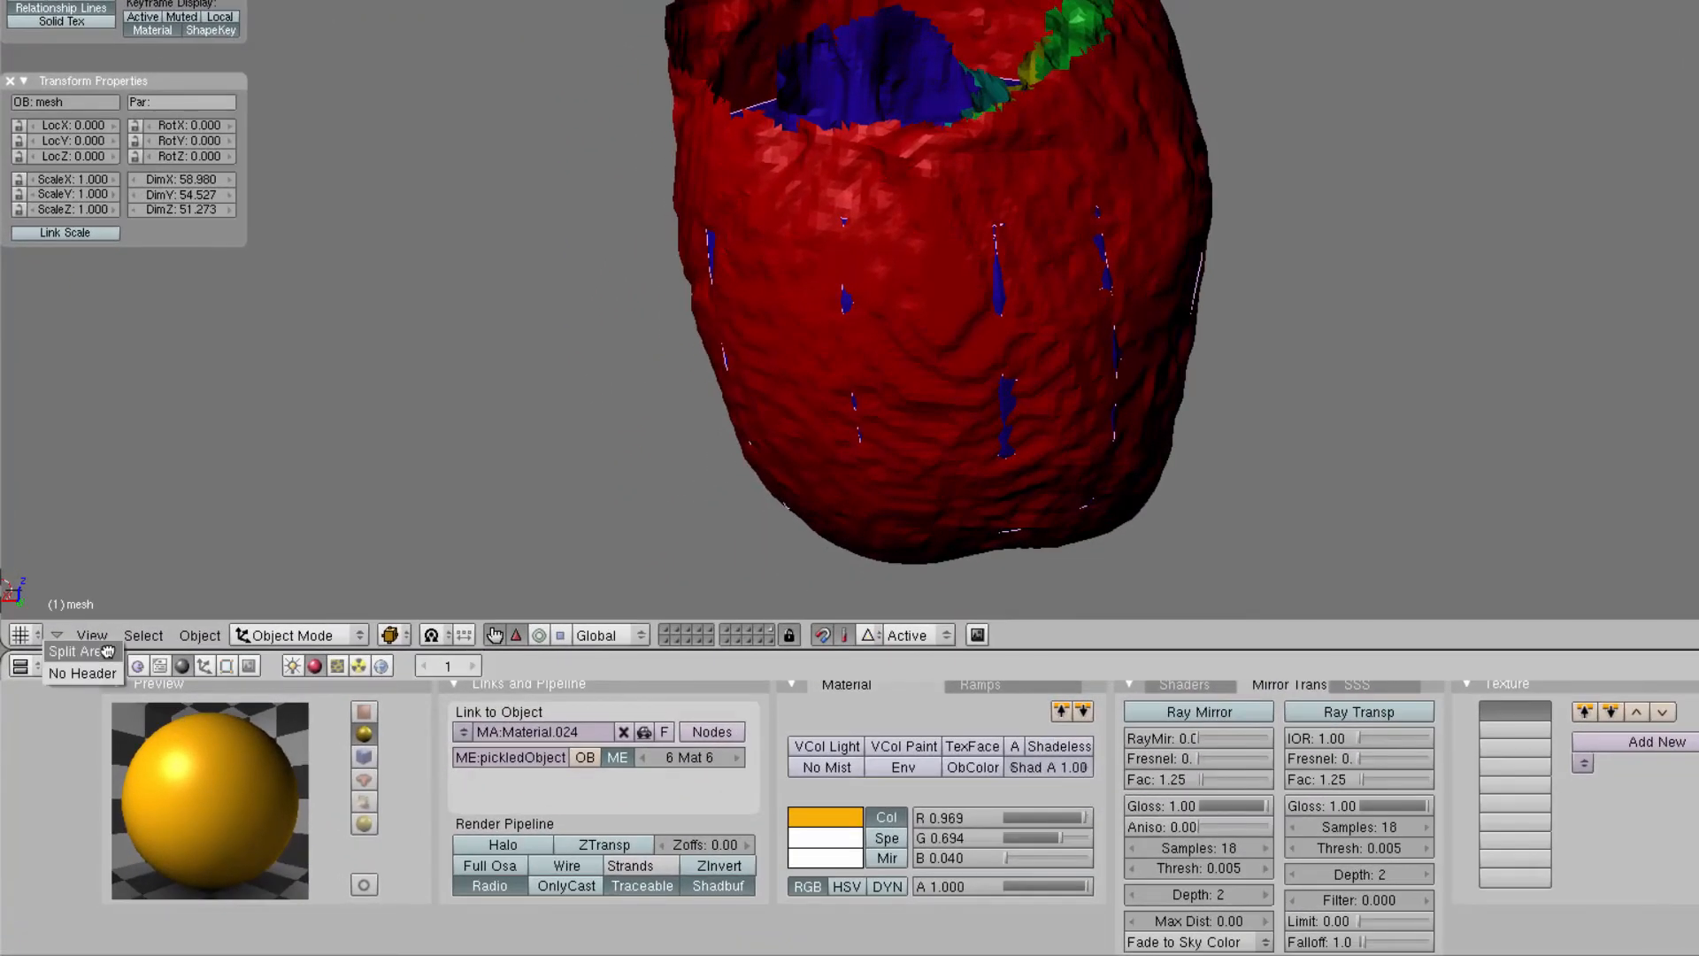
left_click(107, 651)
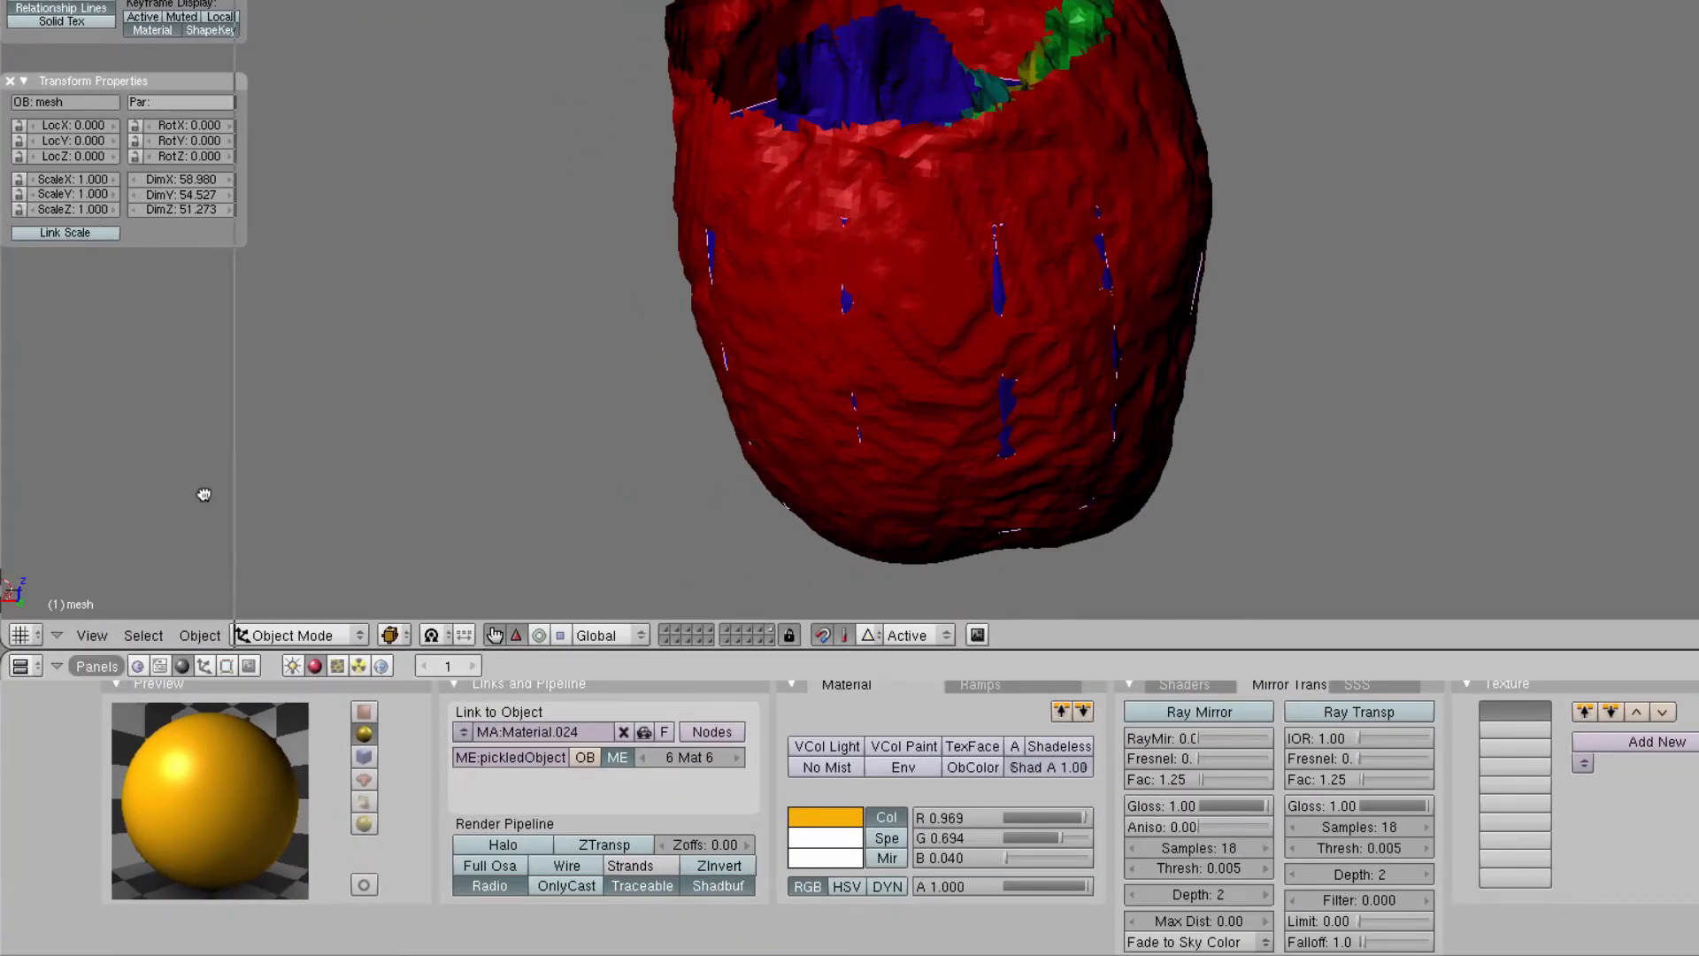
left_click(419, 471)
left_click(20, 635)
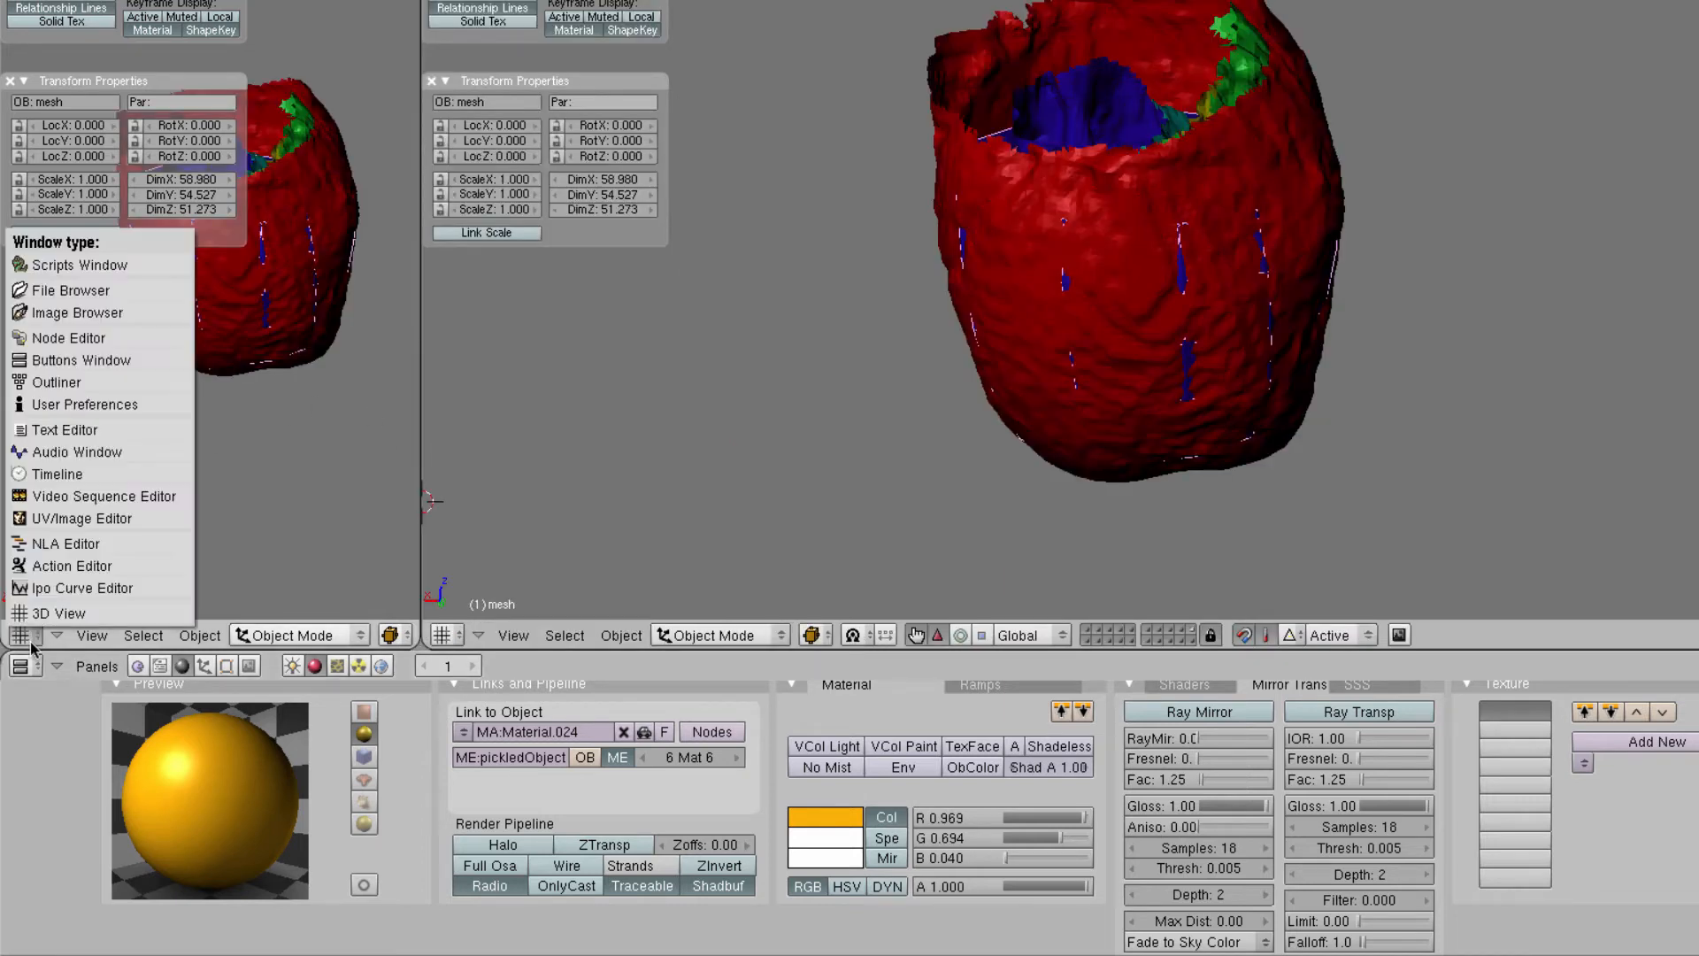
left_click(167, 266)
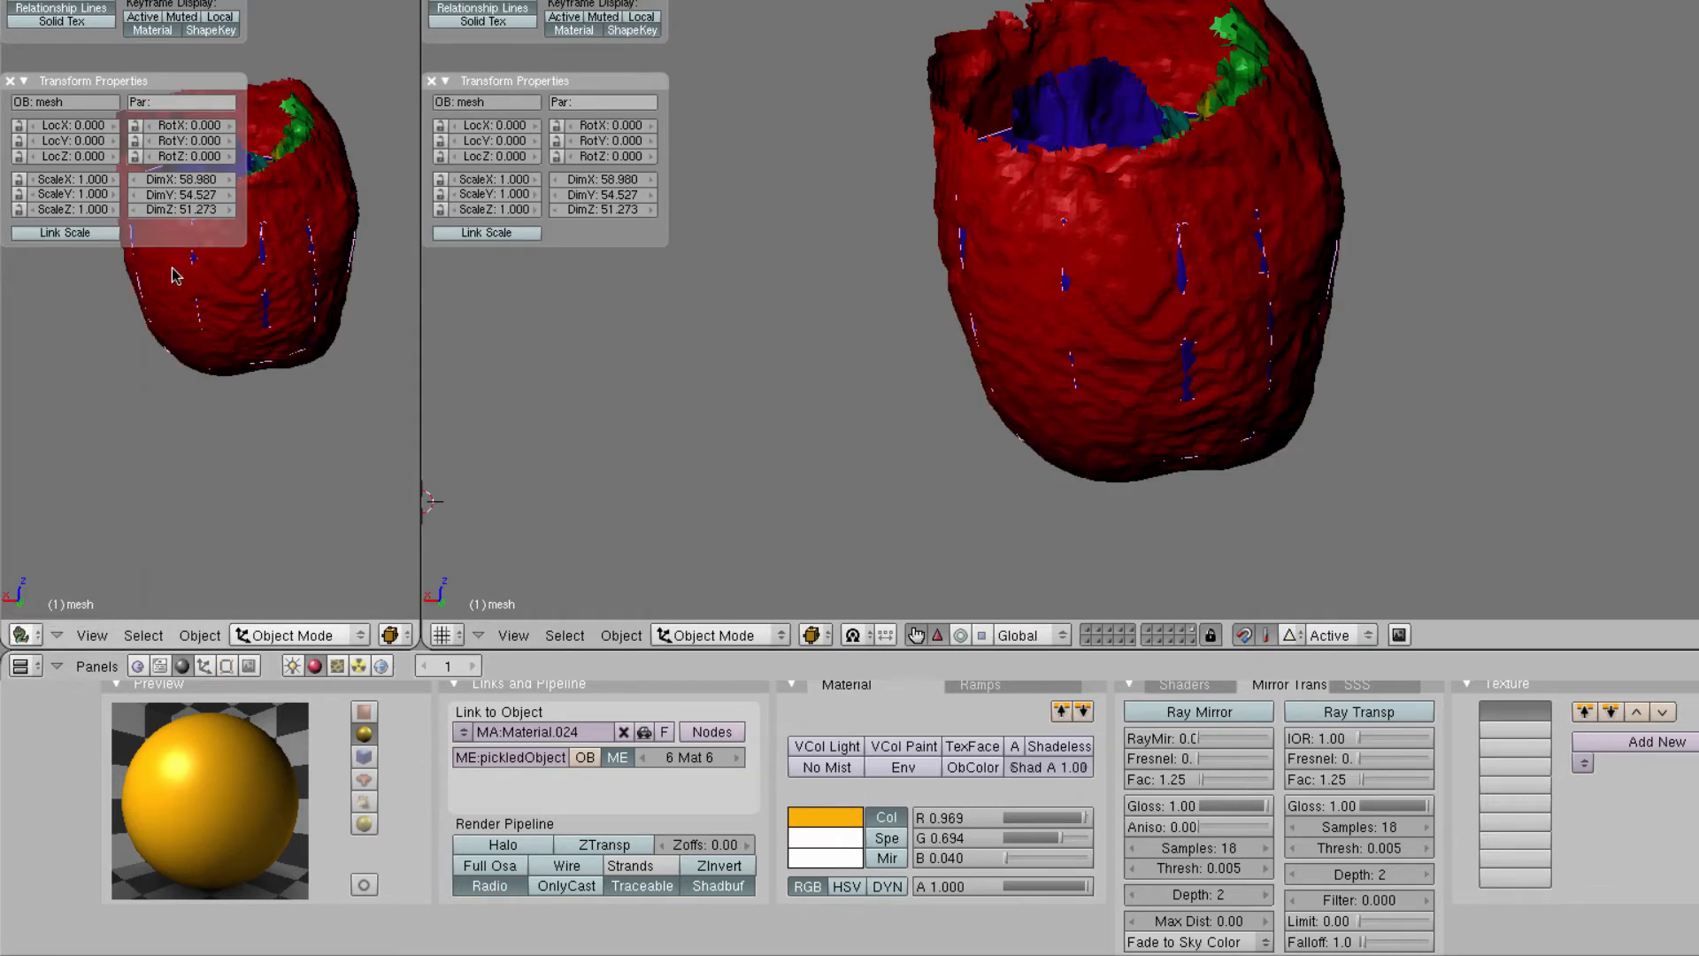
Launch the HexBlender mesh script and widen its area until all of its controls fit
left_click(108, 637)
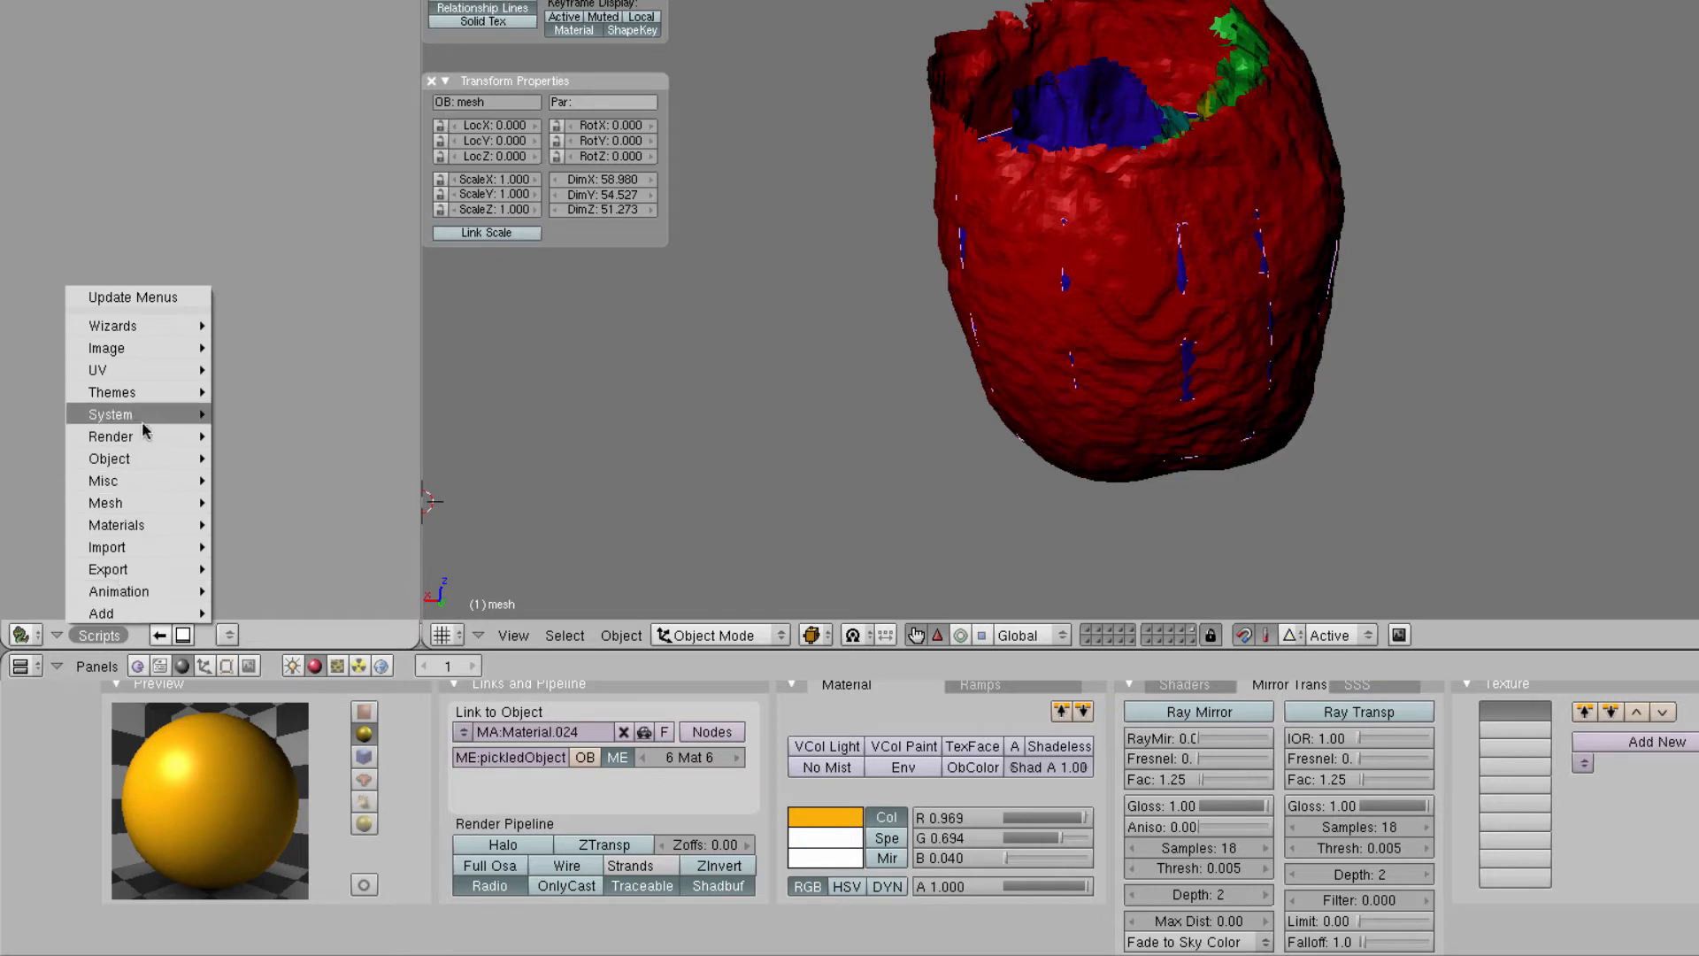
mouse_move(164, 503)
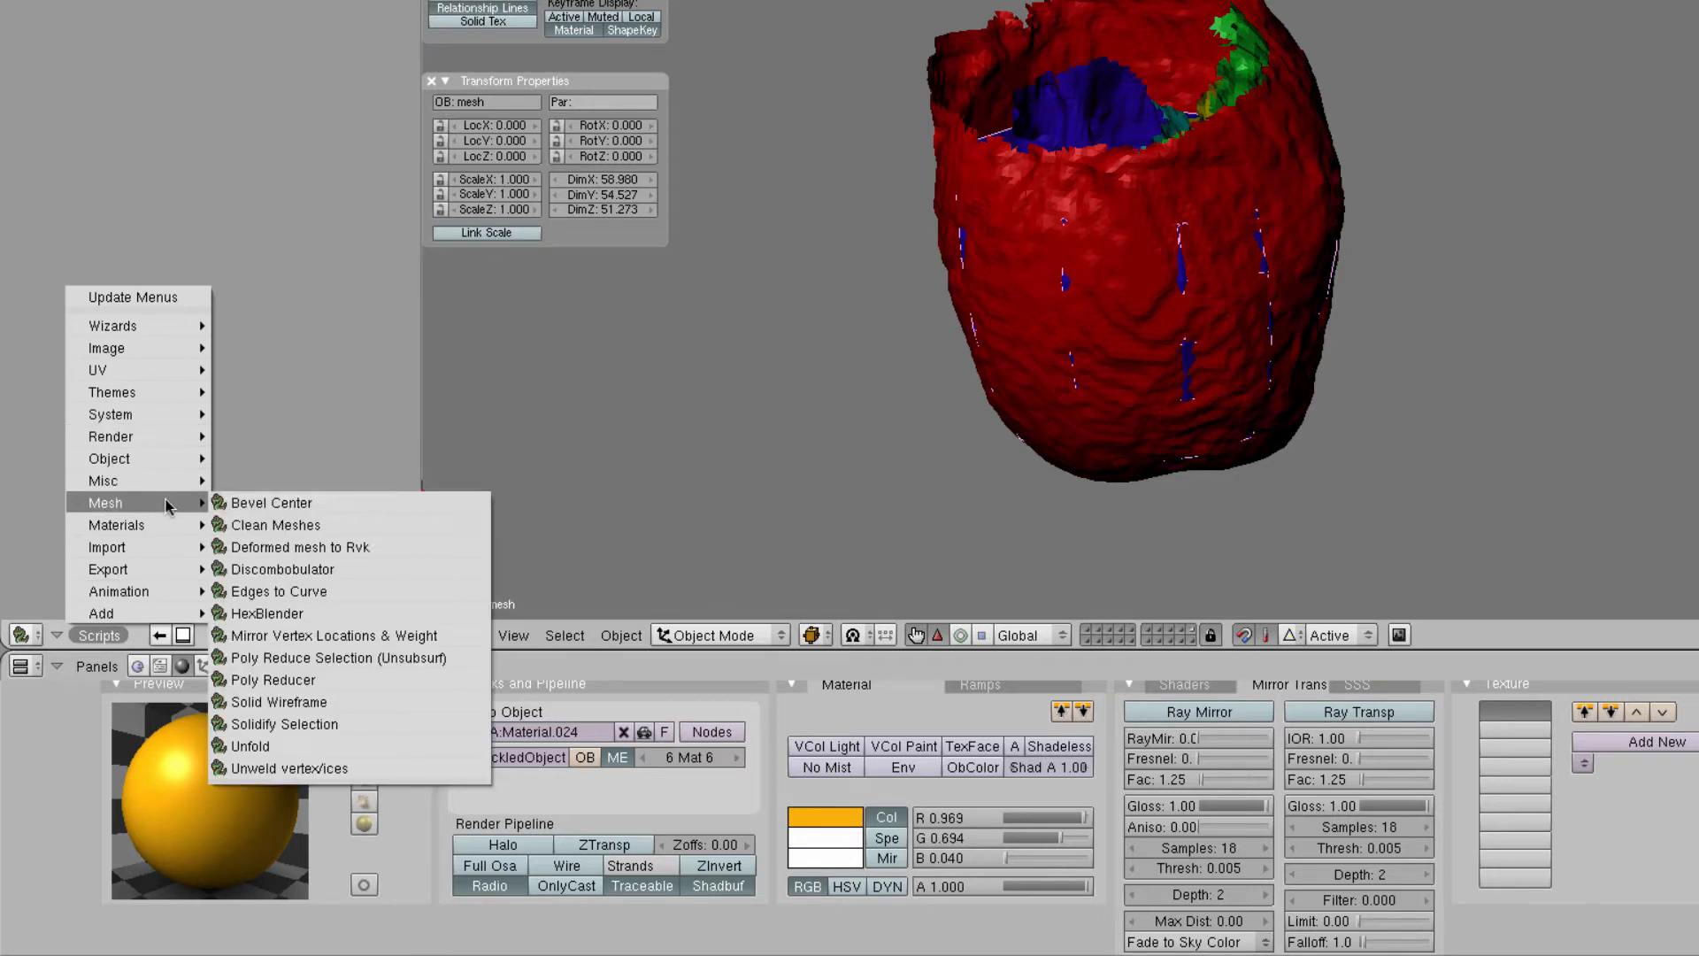
left_click(285, 619)
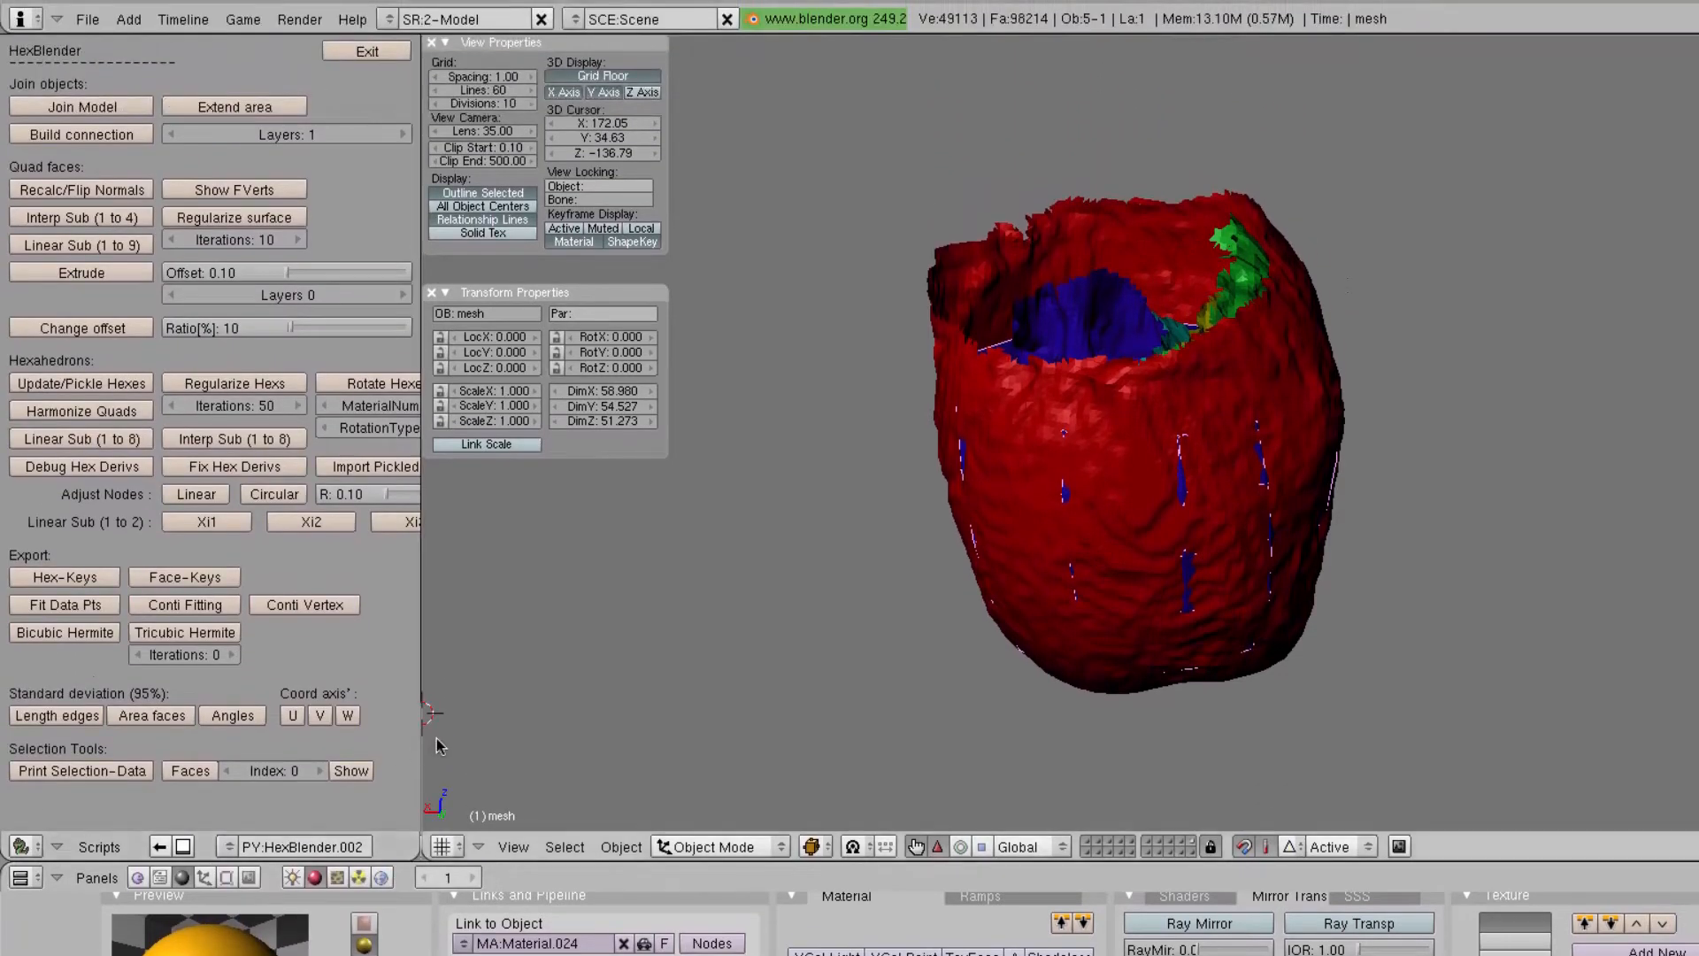
left_click_drag(417, 740, 491, 741)
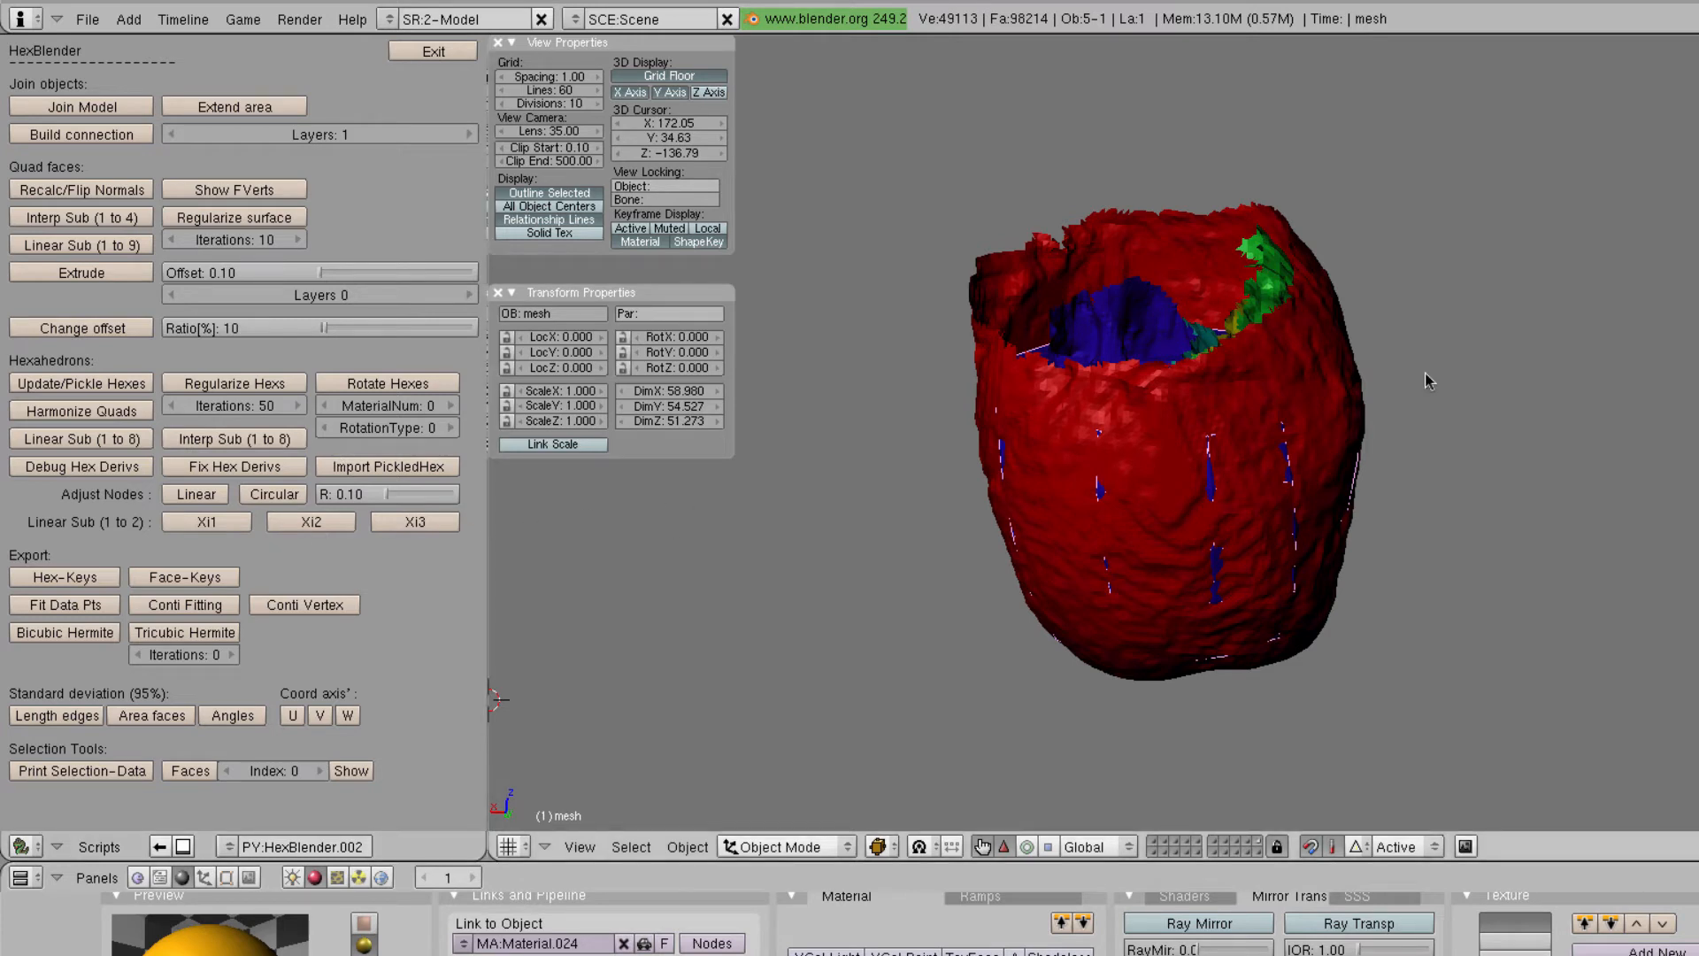
Hide the data object, select the mesh object and enter edit mode on it
right_click(1159, 514)
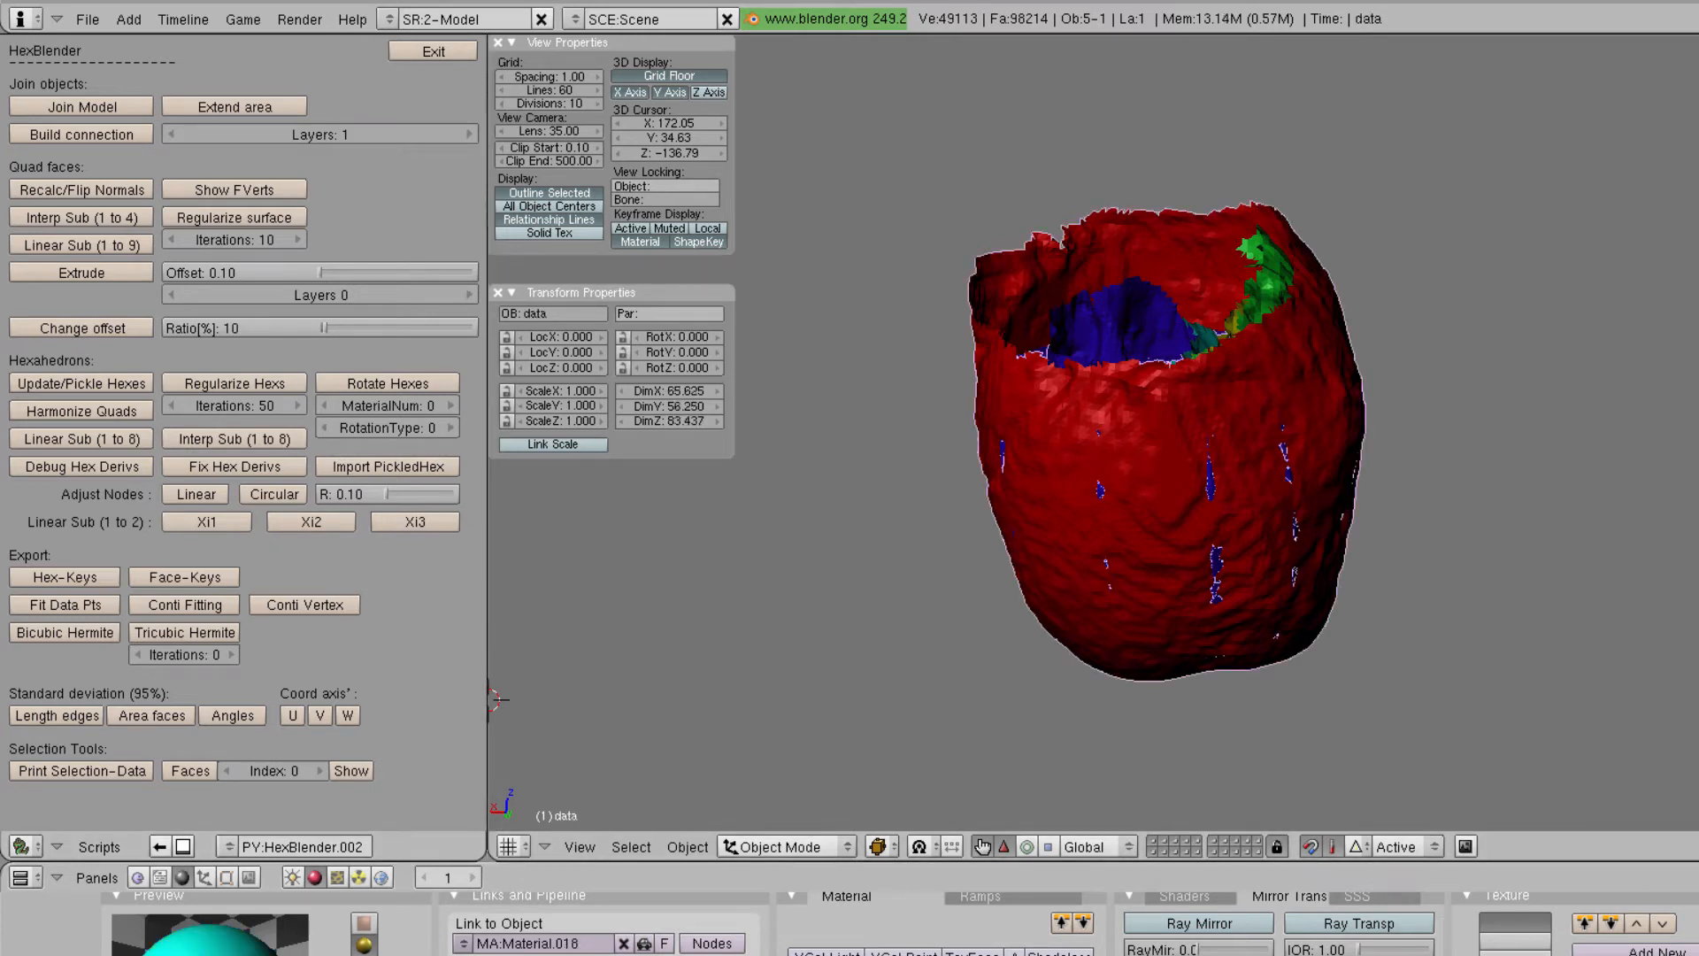
key("h")
right_click(1141, 531)
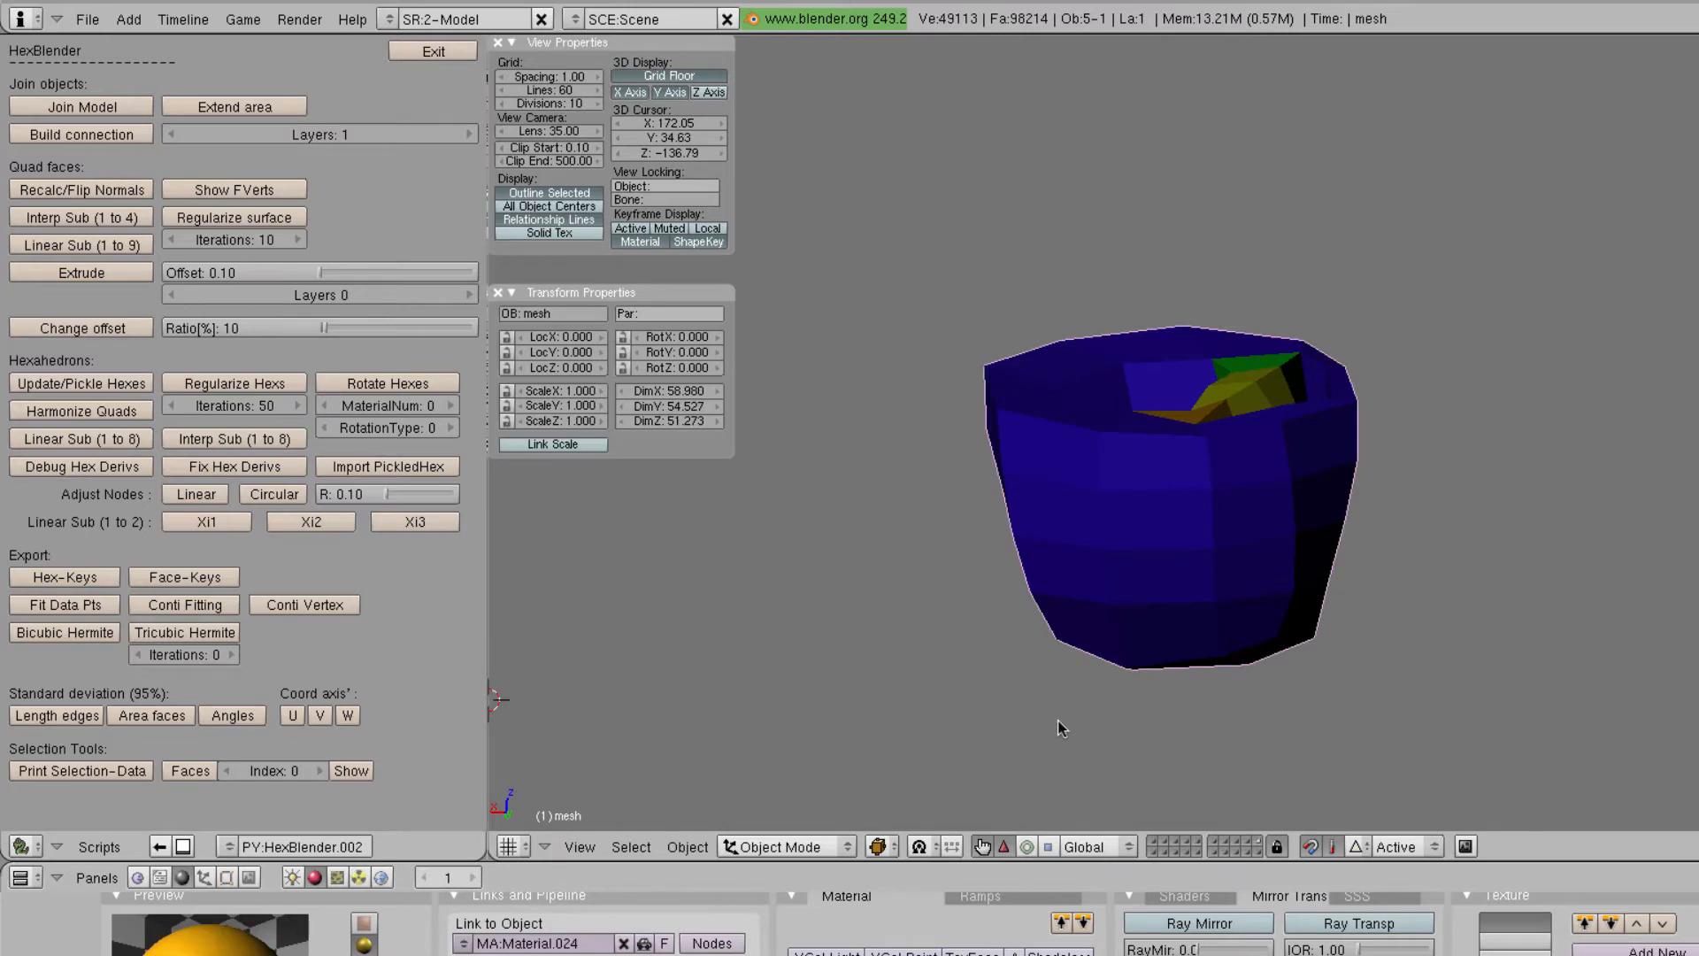
key("Tab")
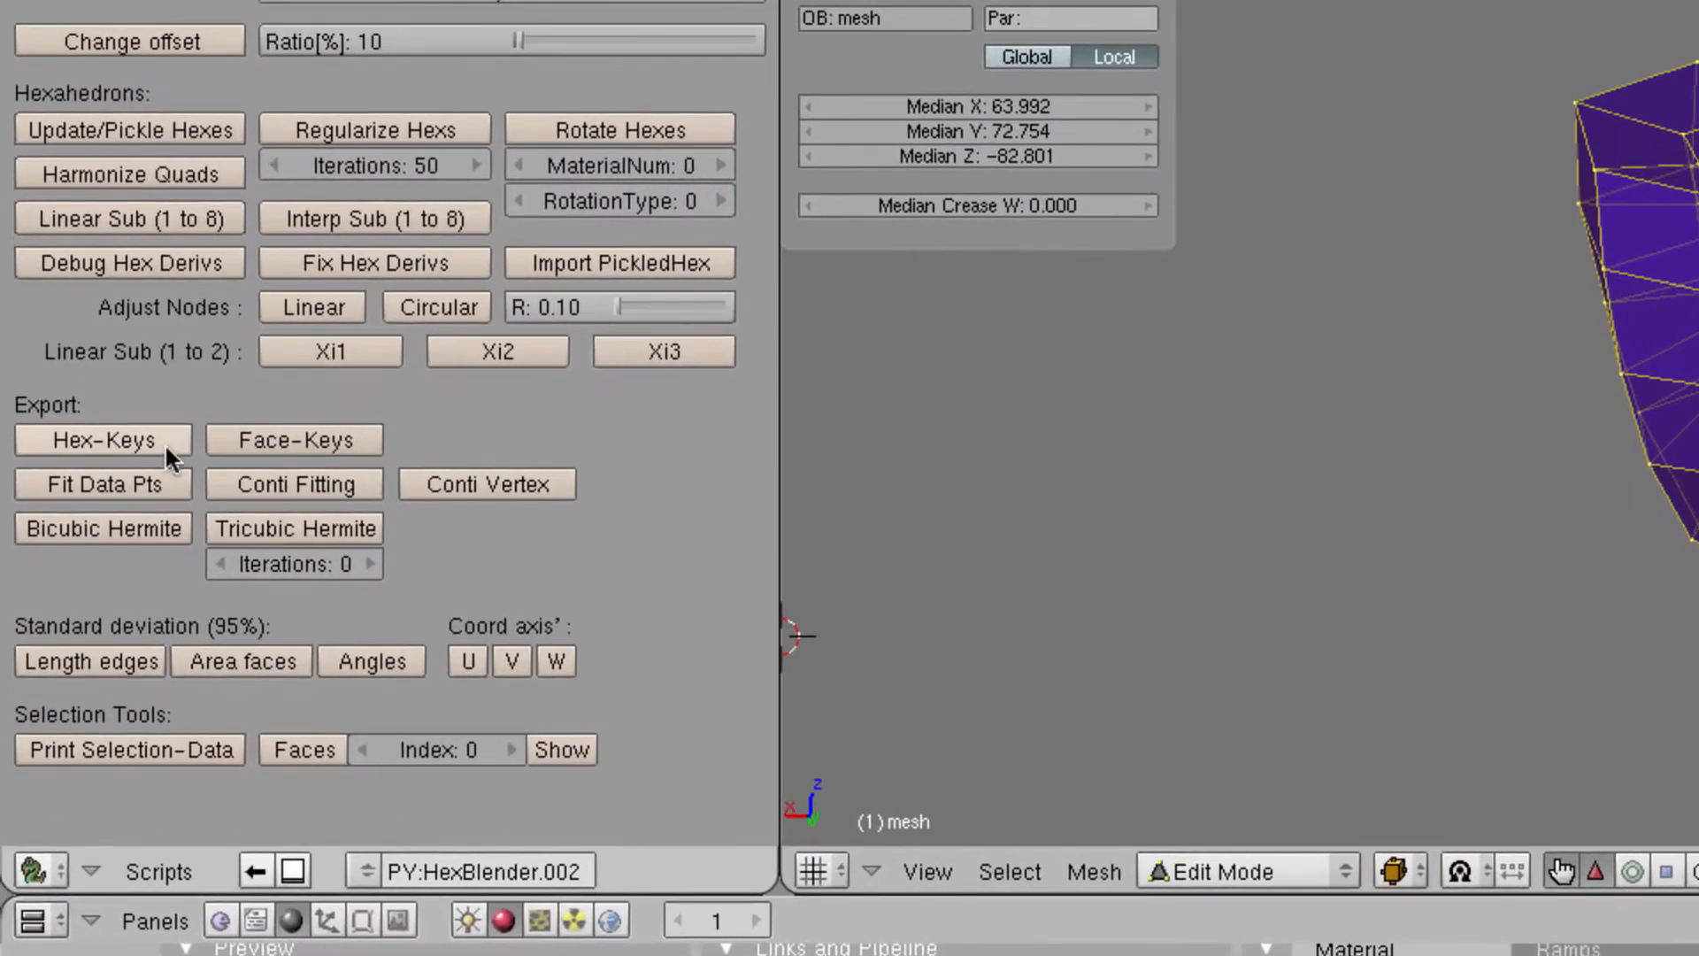
Export the mesh's Hex-Keys with HexBlender as a tab-delimited file named elements.txt
left_click(64, 577)
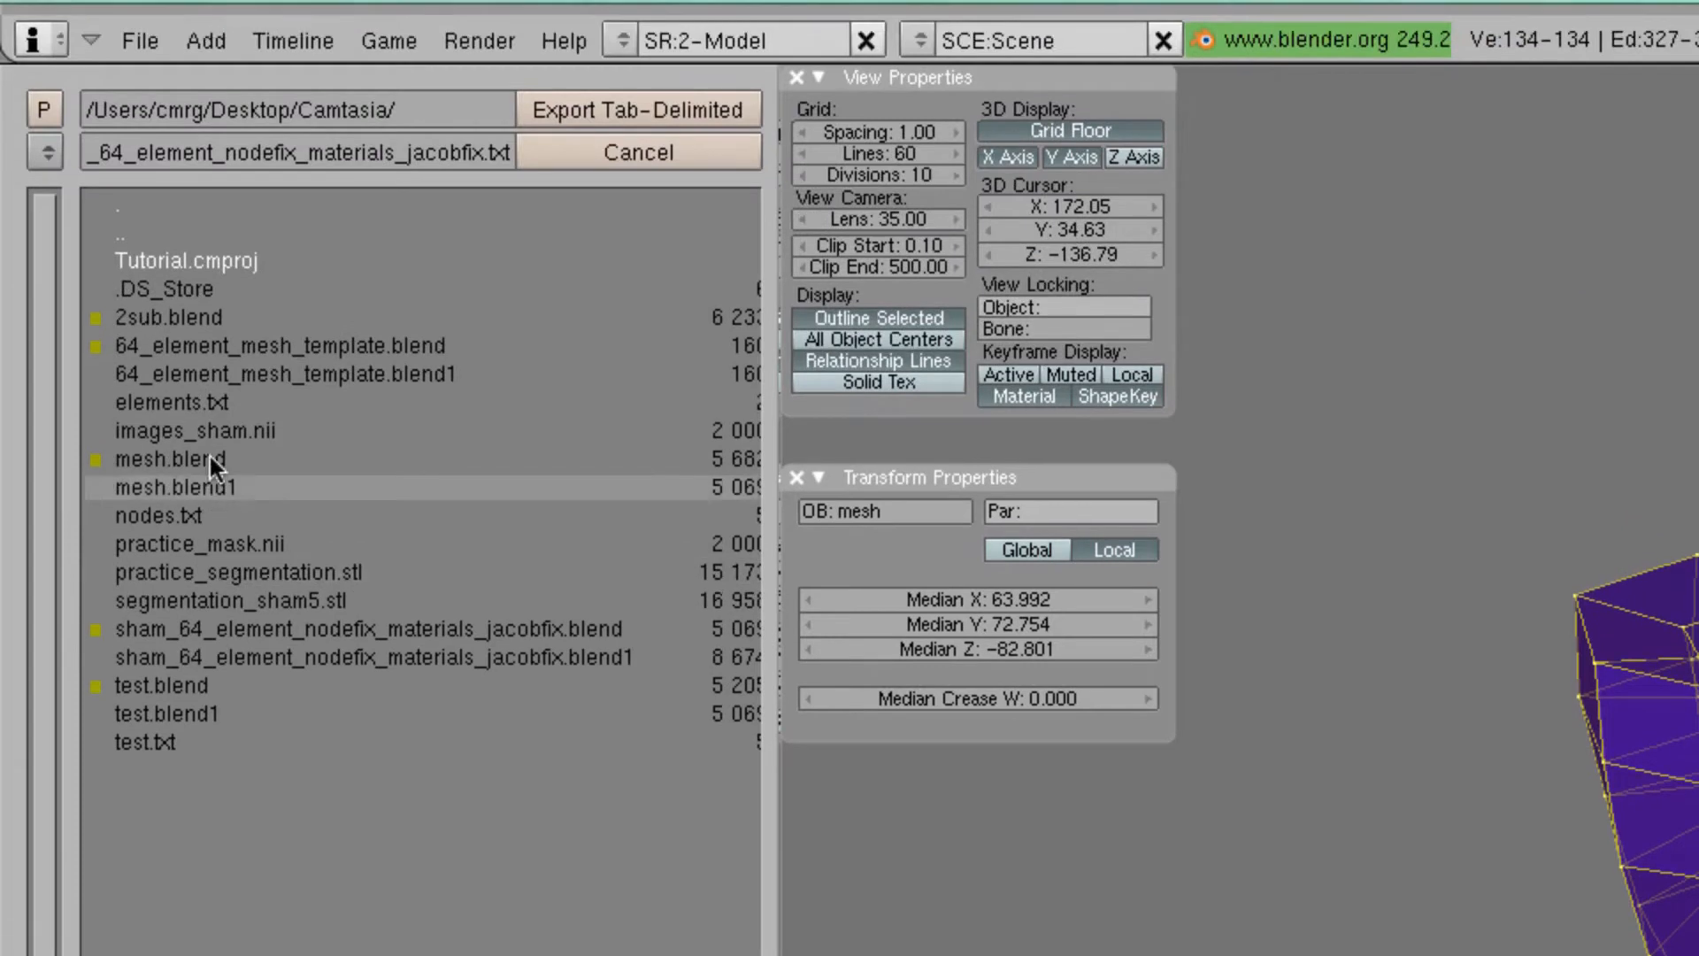
left_click(223, 425)
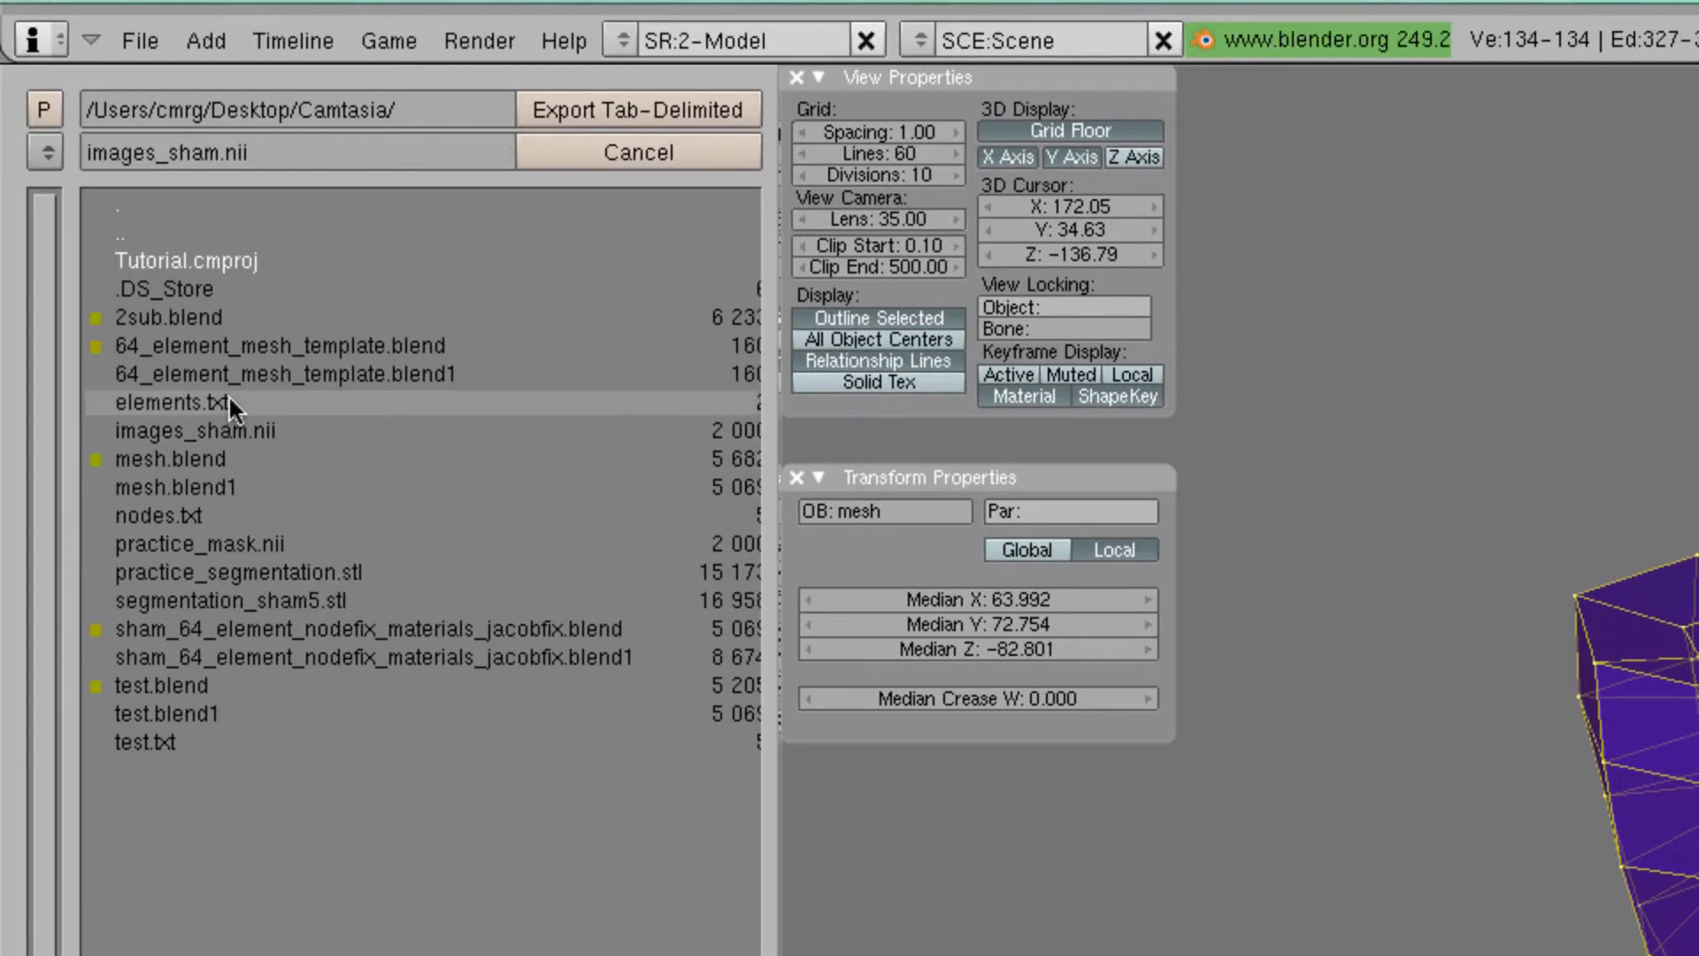
left_click(229, 400)
left_click(639, 112)
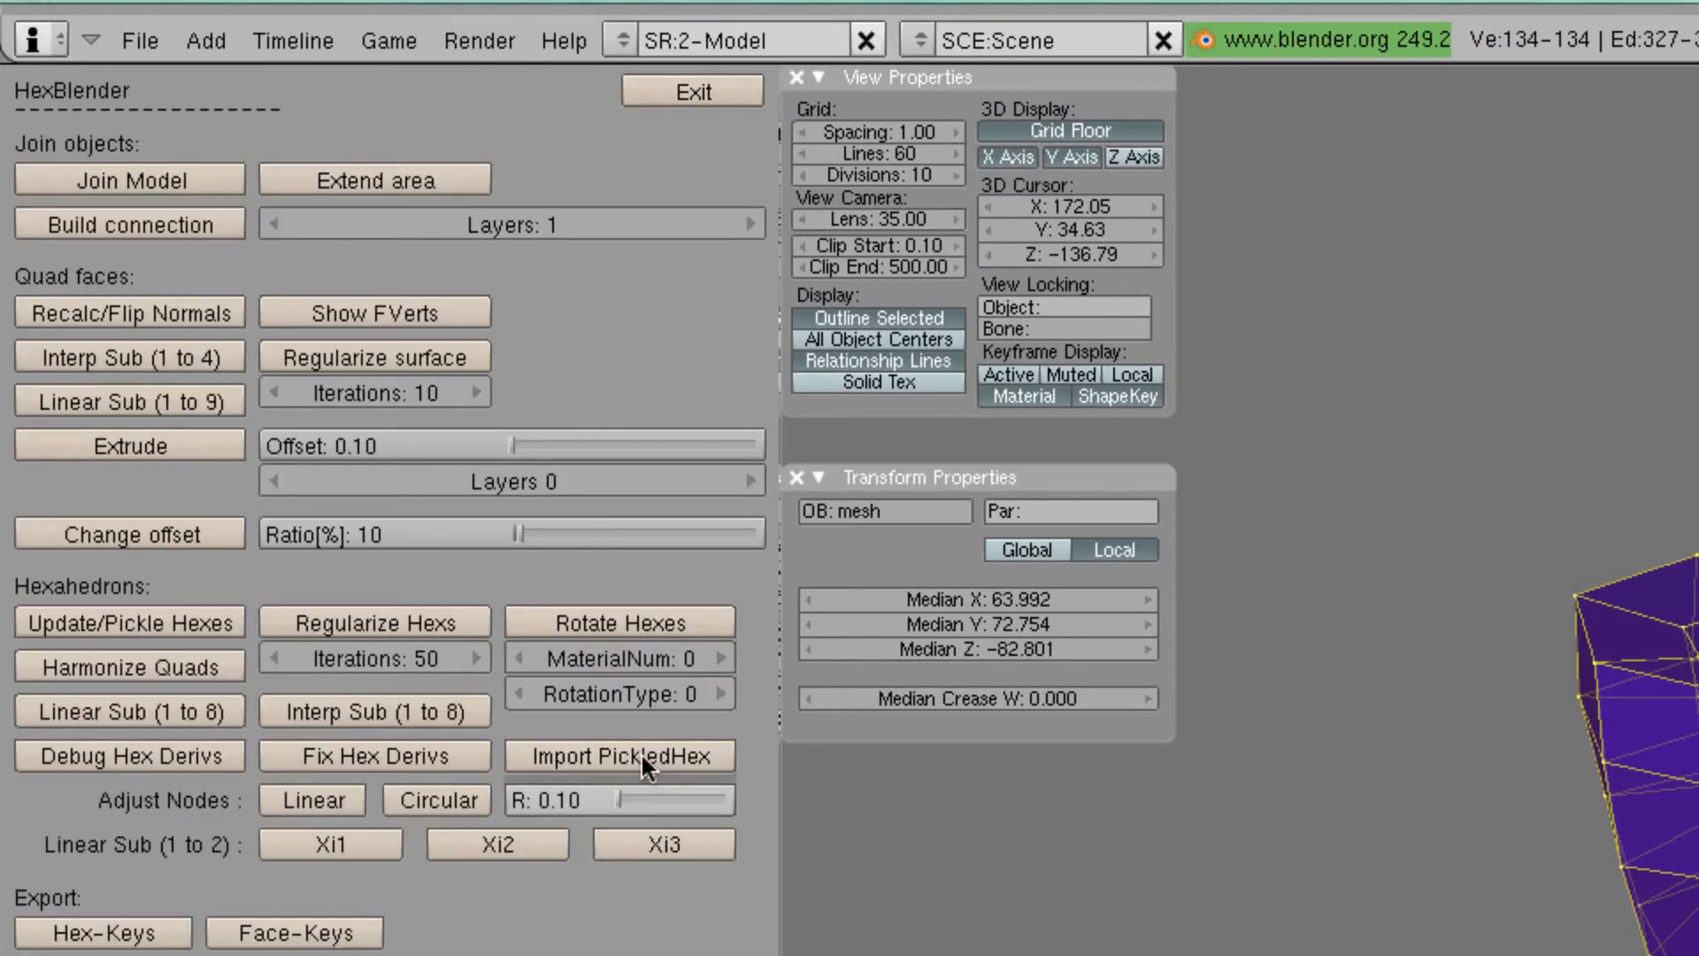
Set the 3D cursor's X, Y and Z coordinates to 0
left_click(1063, 206)
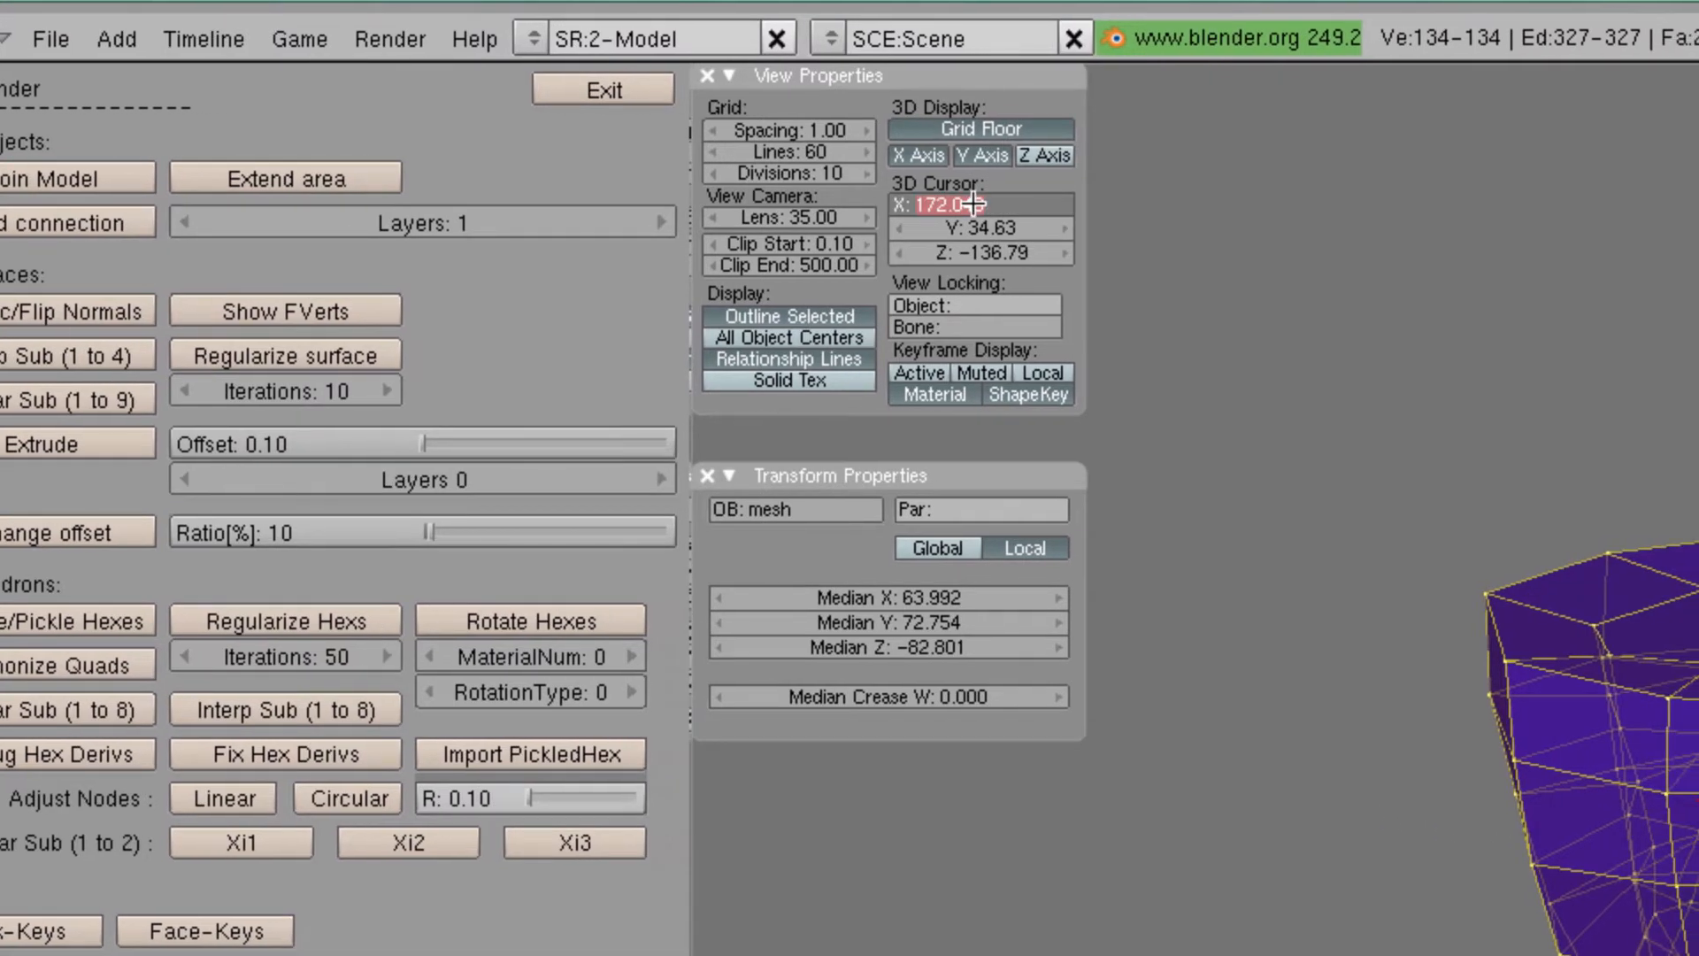
type("0")
key("Return")
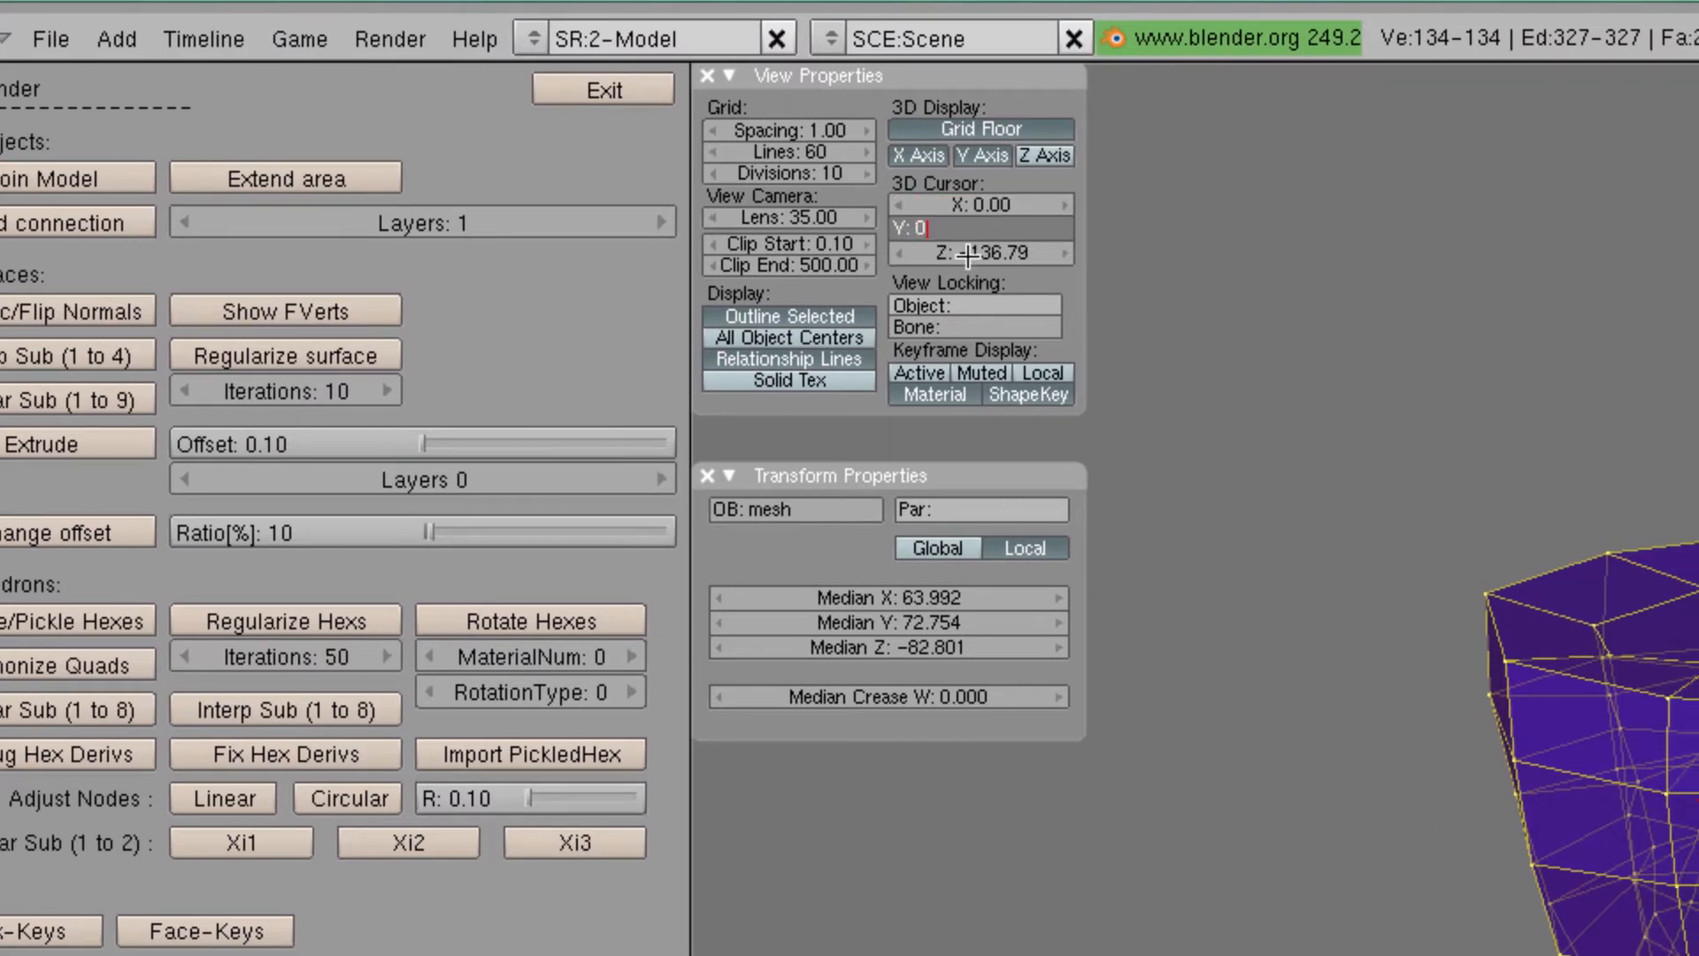
key("Return")
left_click(968, 256)
type("0")
key("Return")
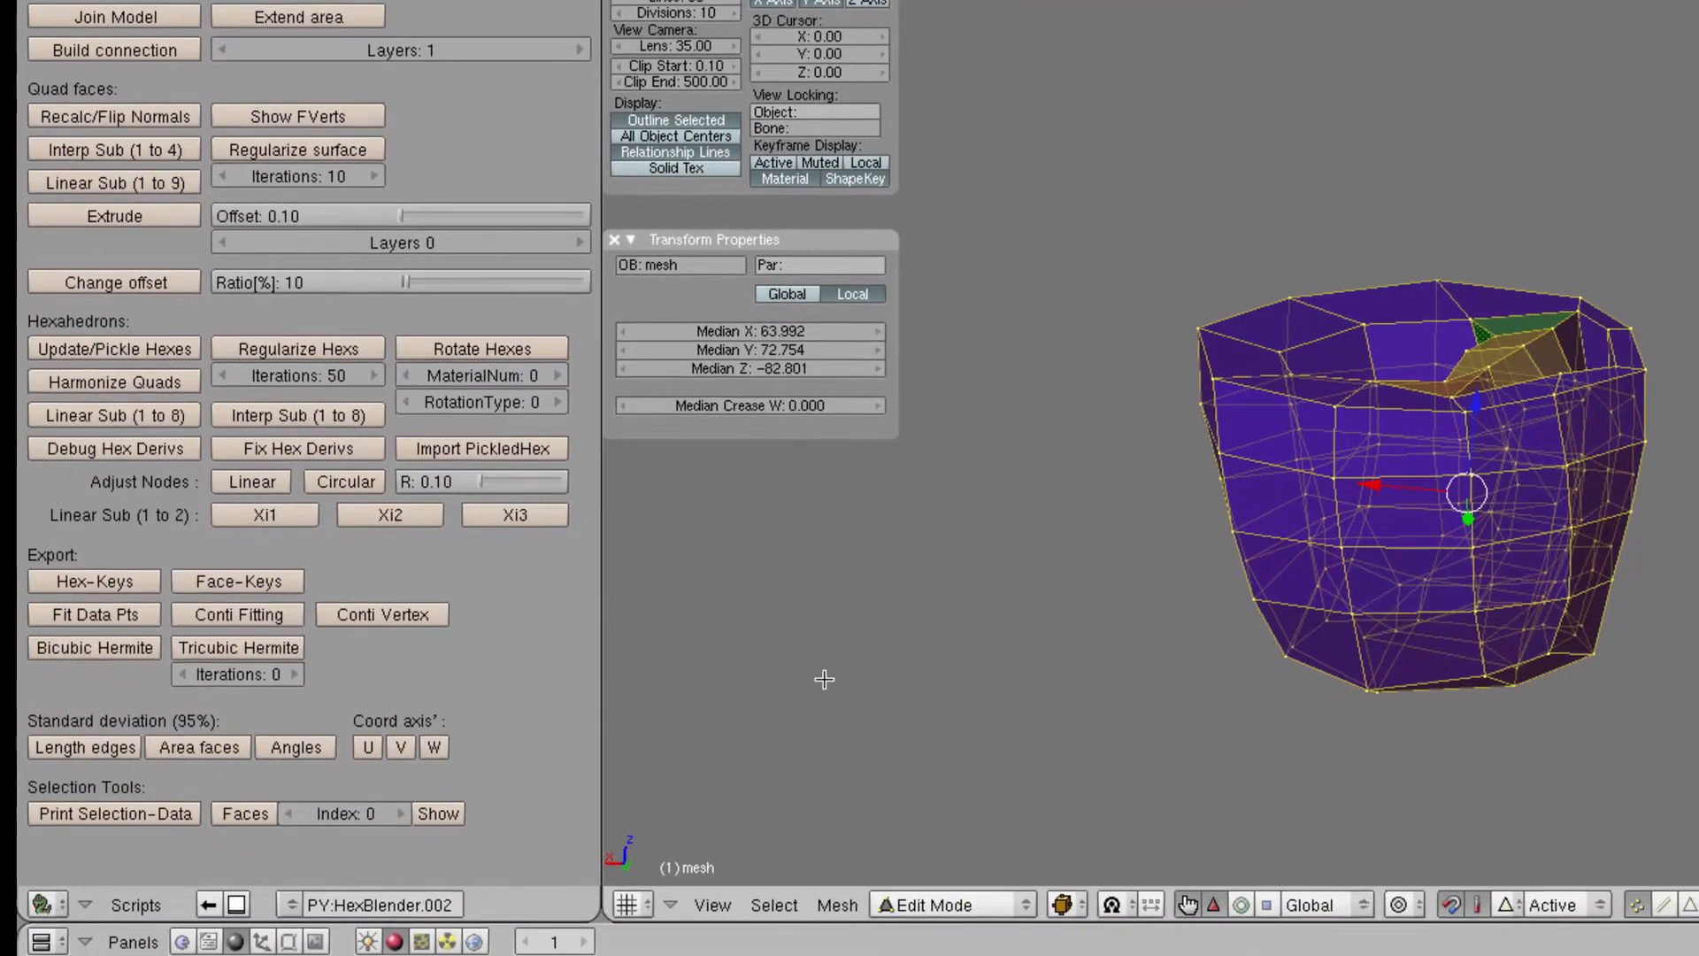
In object mode, move the mesh object's center to the 3D cursor
key("Tab")
left_click(840, 905)
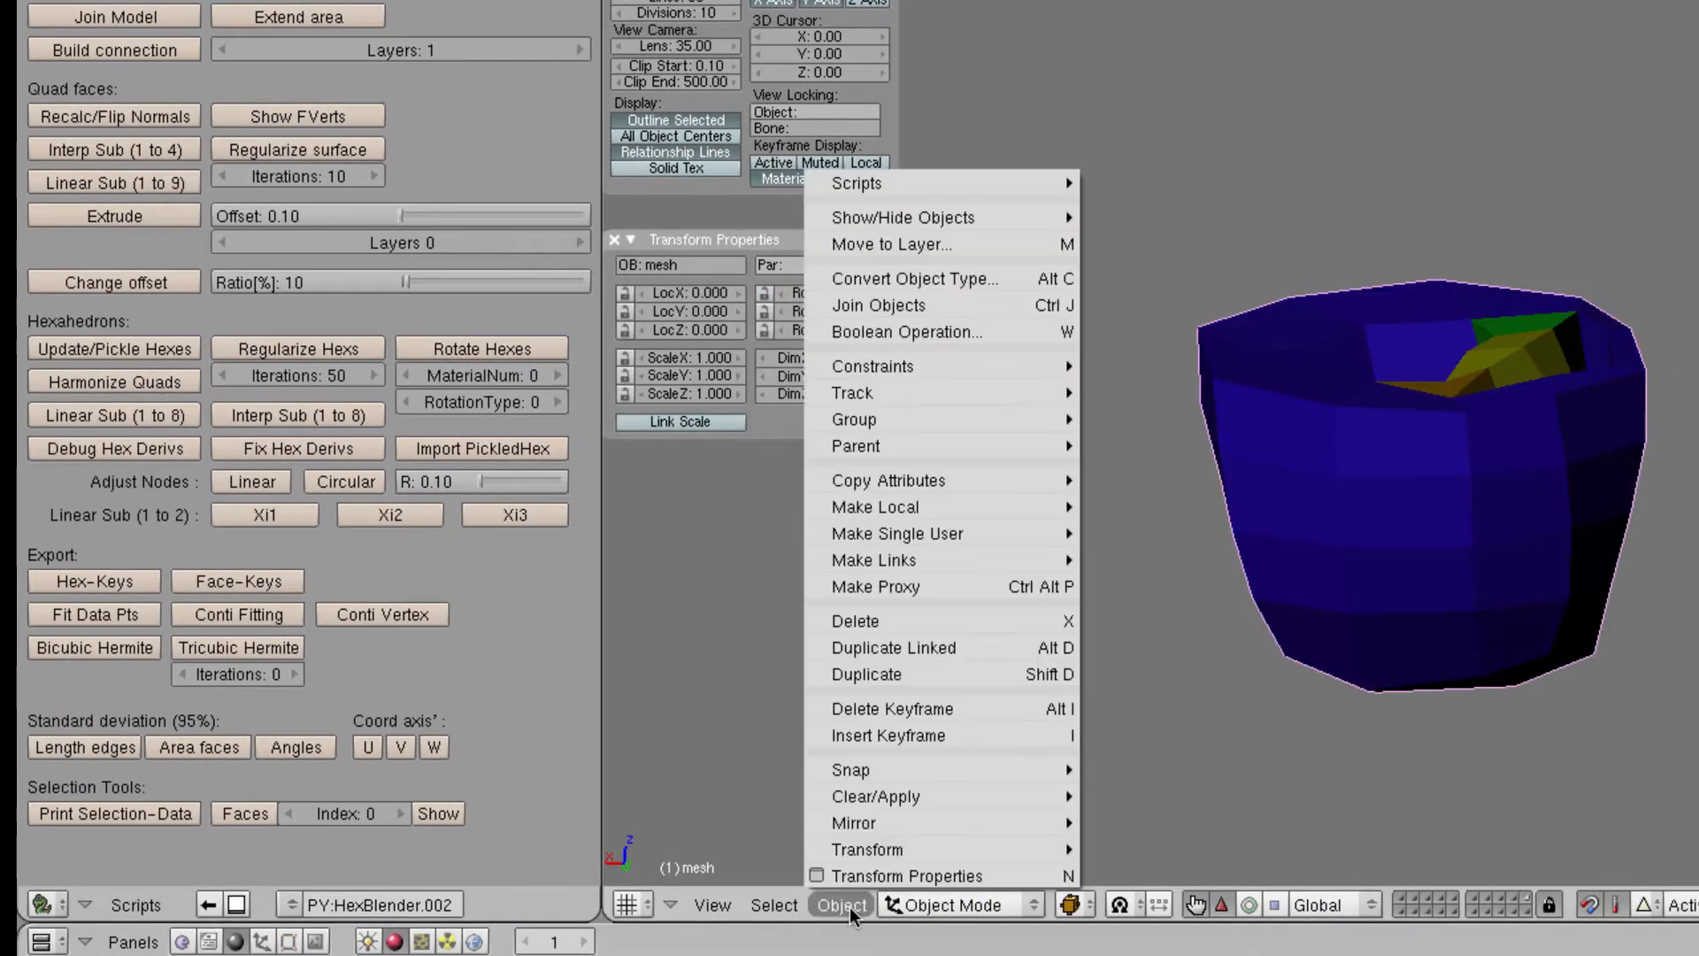
mouse_move(873, 843)
left_click(1187, 635)
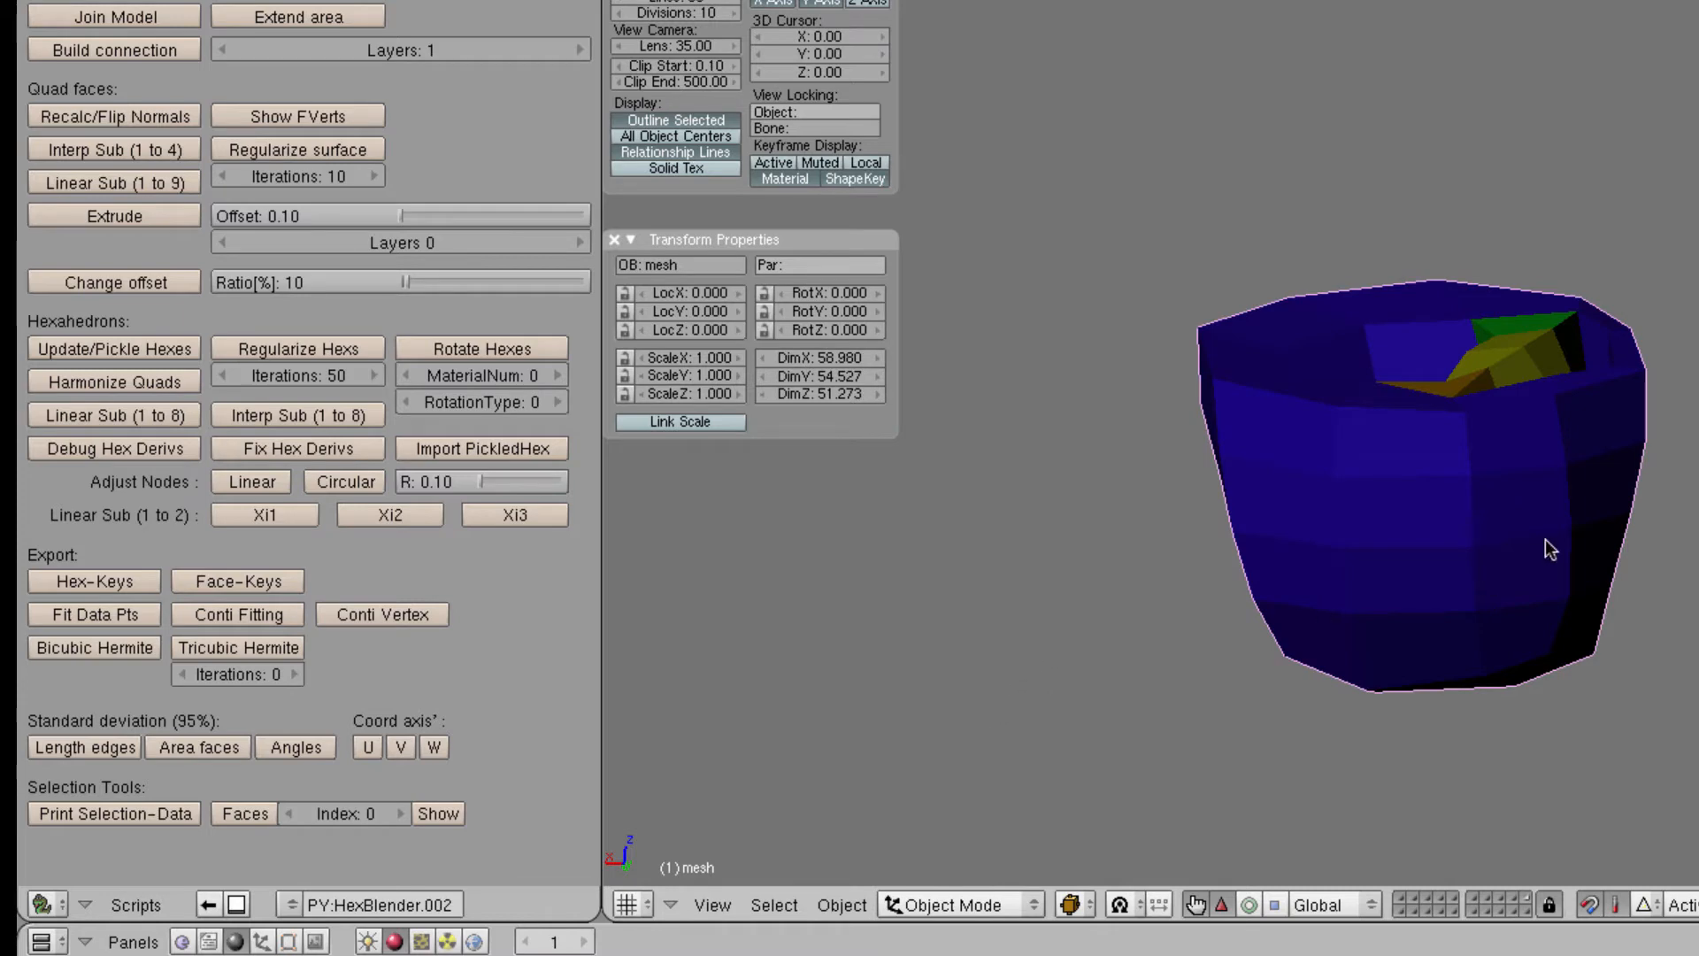
Return to edit mode and export the mesh's vertices with HexBlender's Conti Vertex export to nodes.txt
key("Tab")
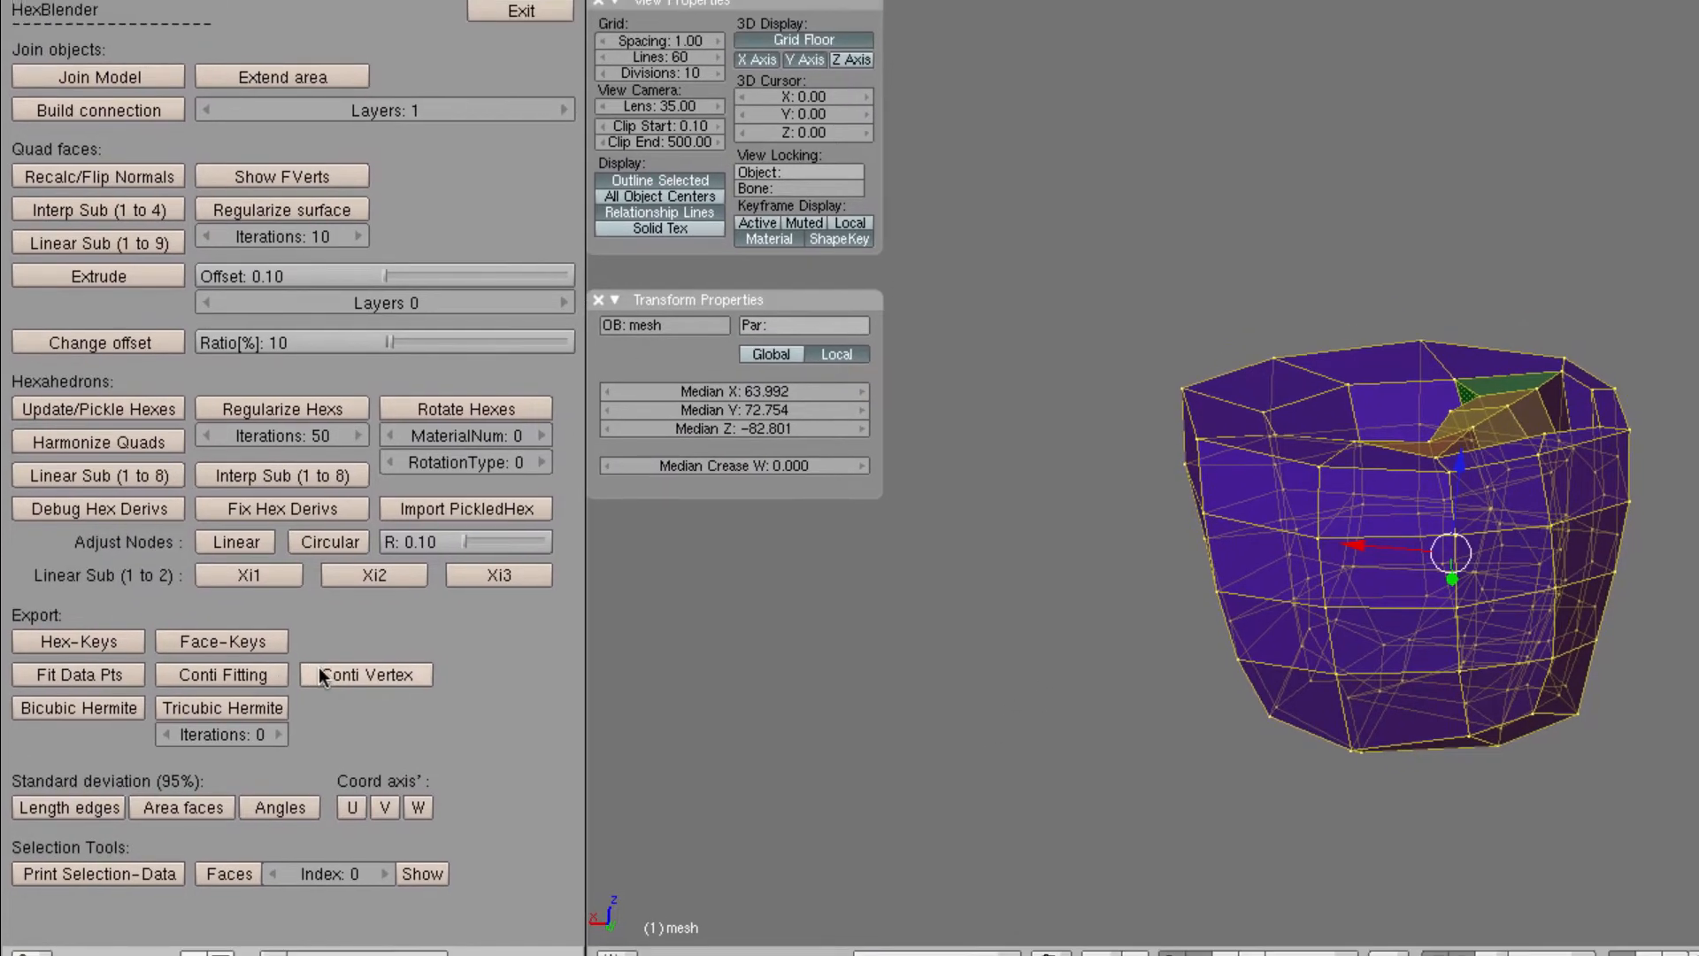
left_click(342, 618)
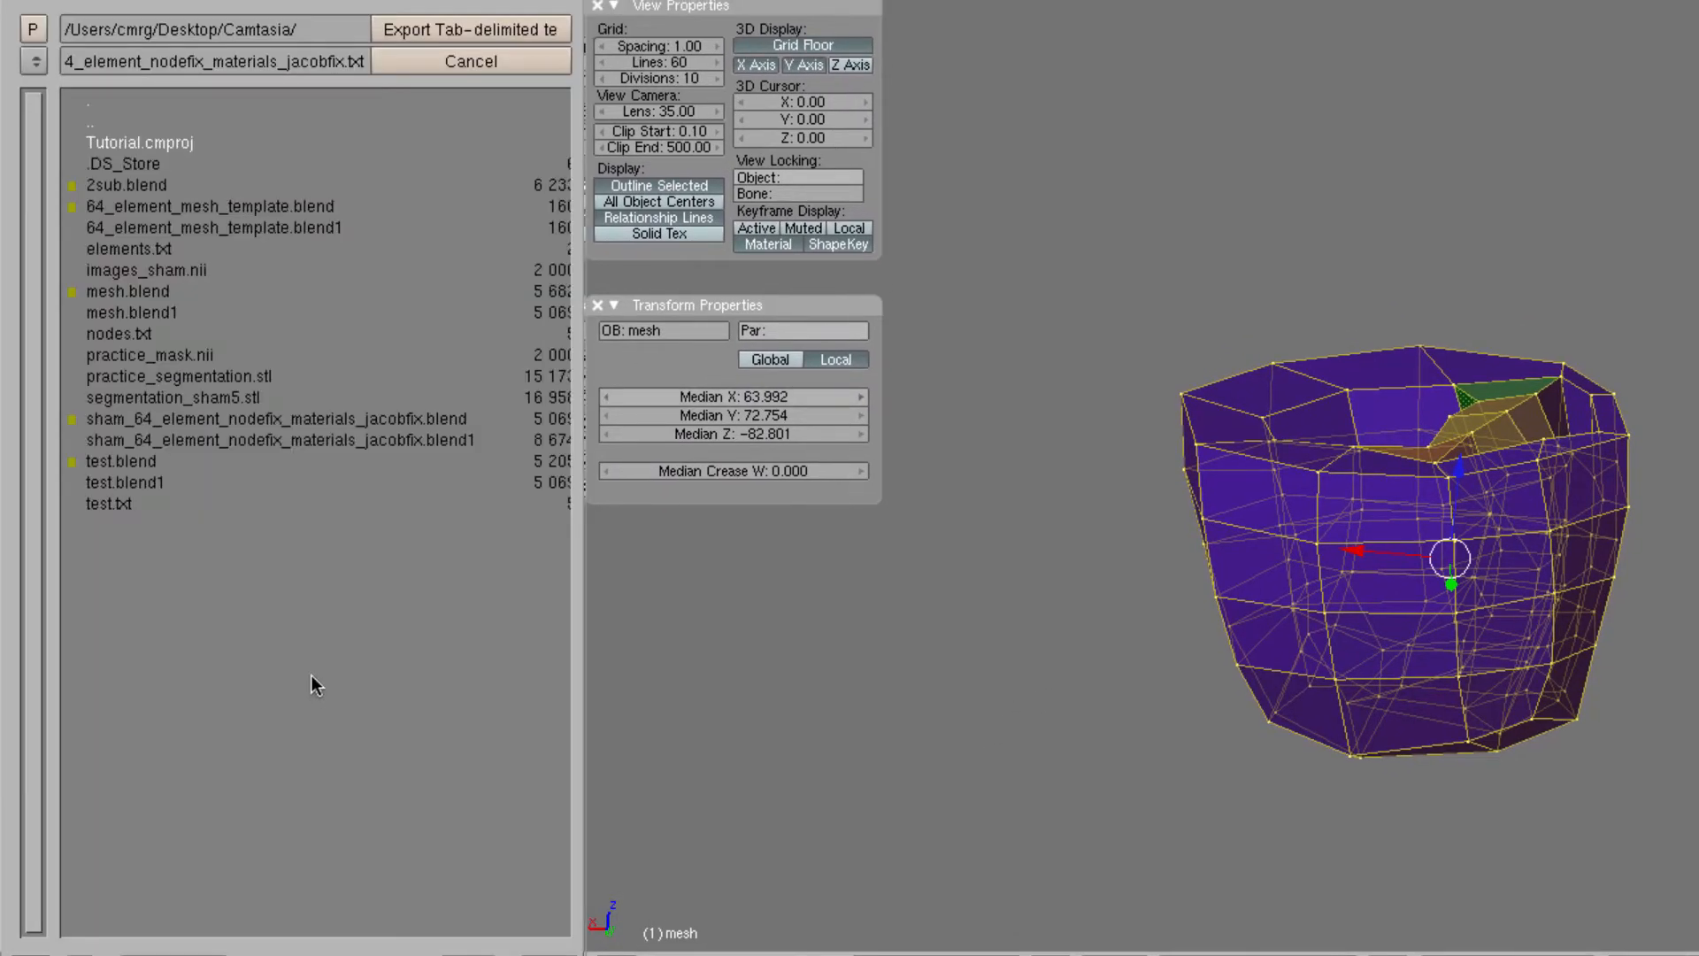
left_click(119, 334)
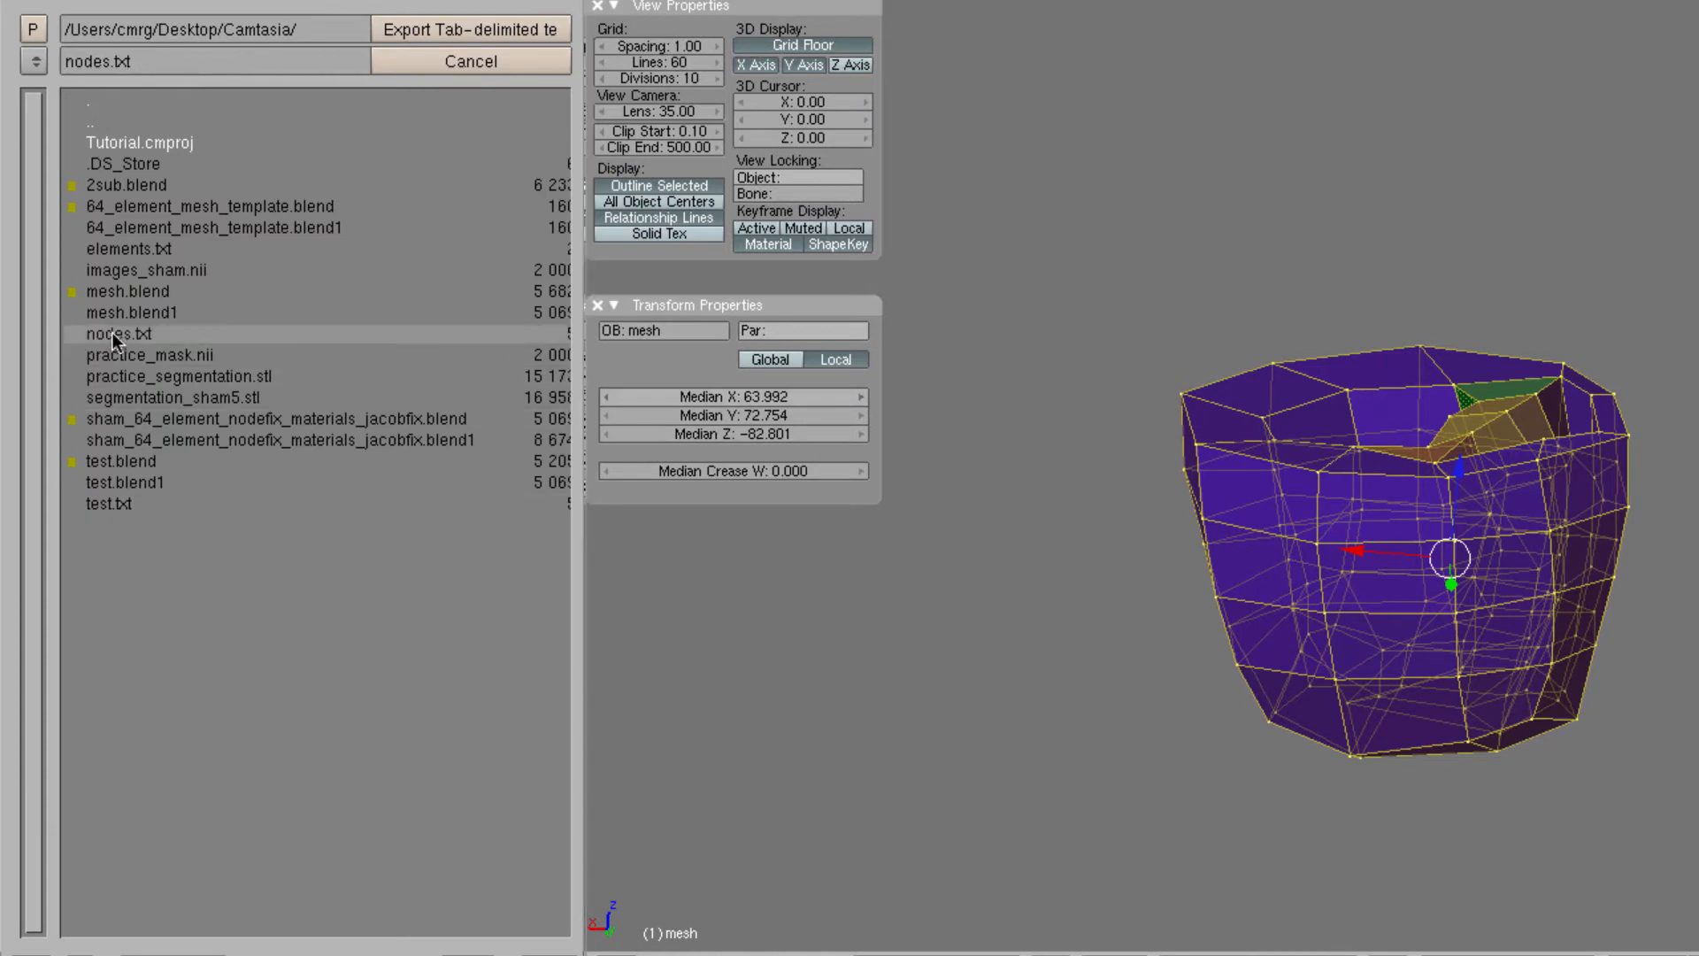
left_click(550, 31)
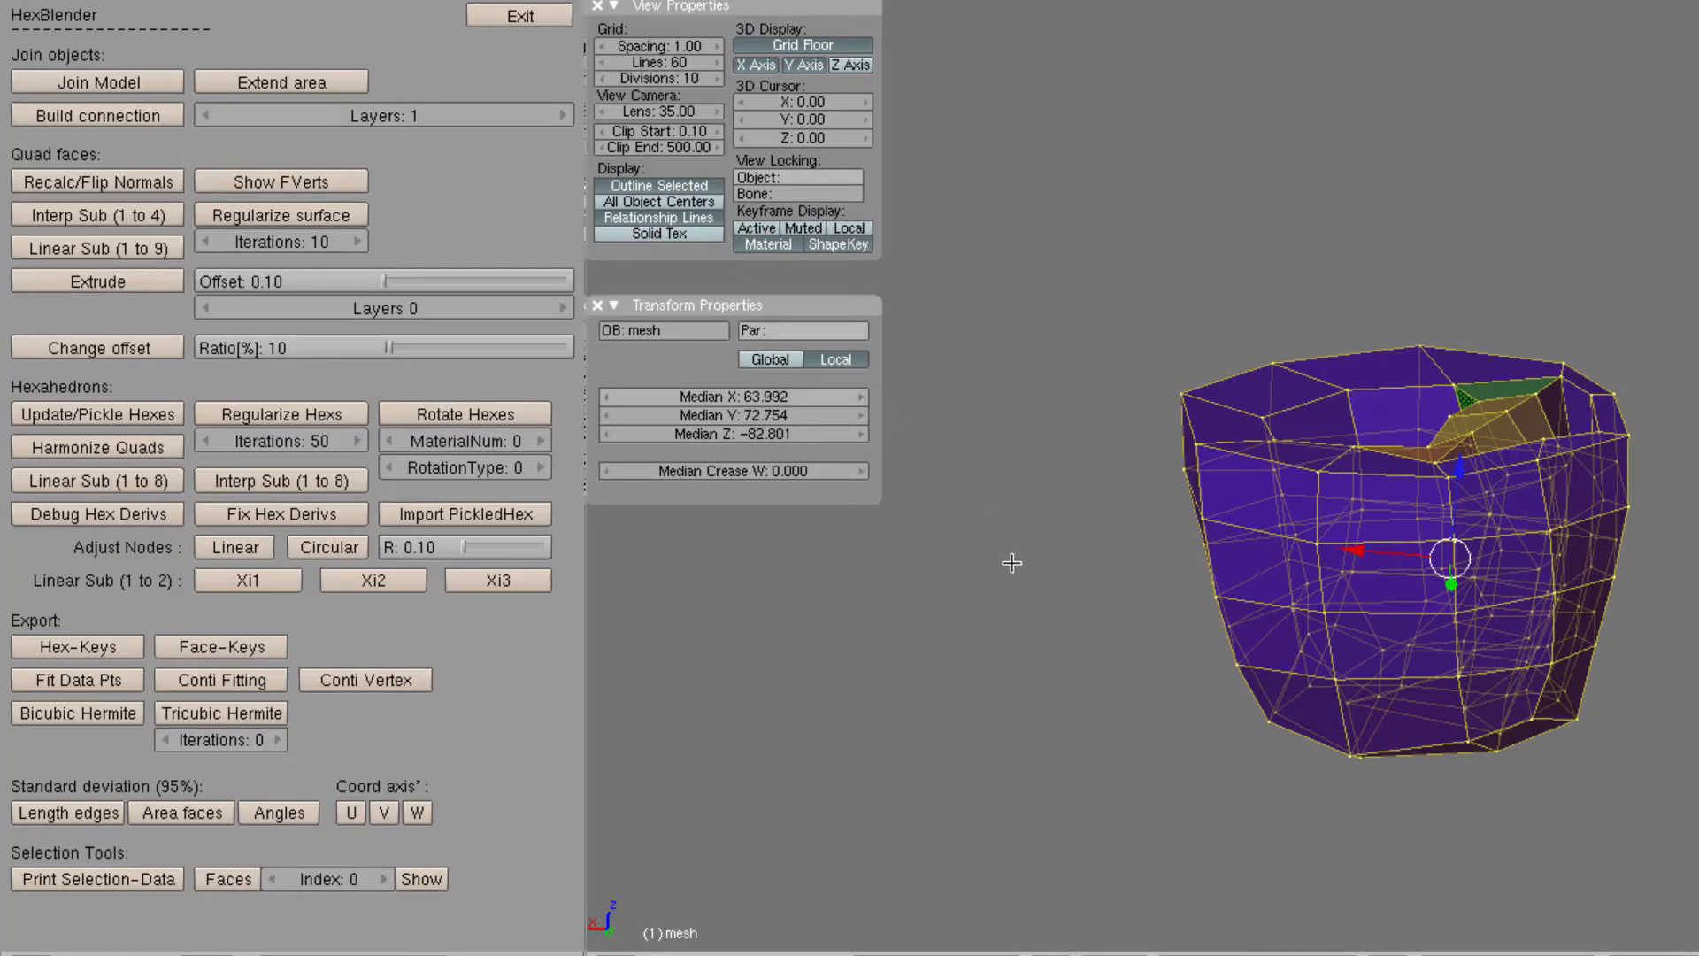
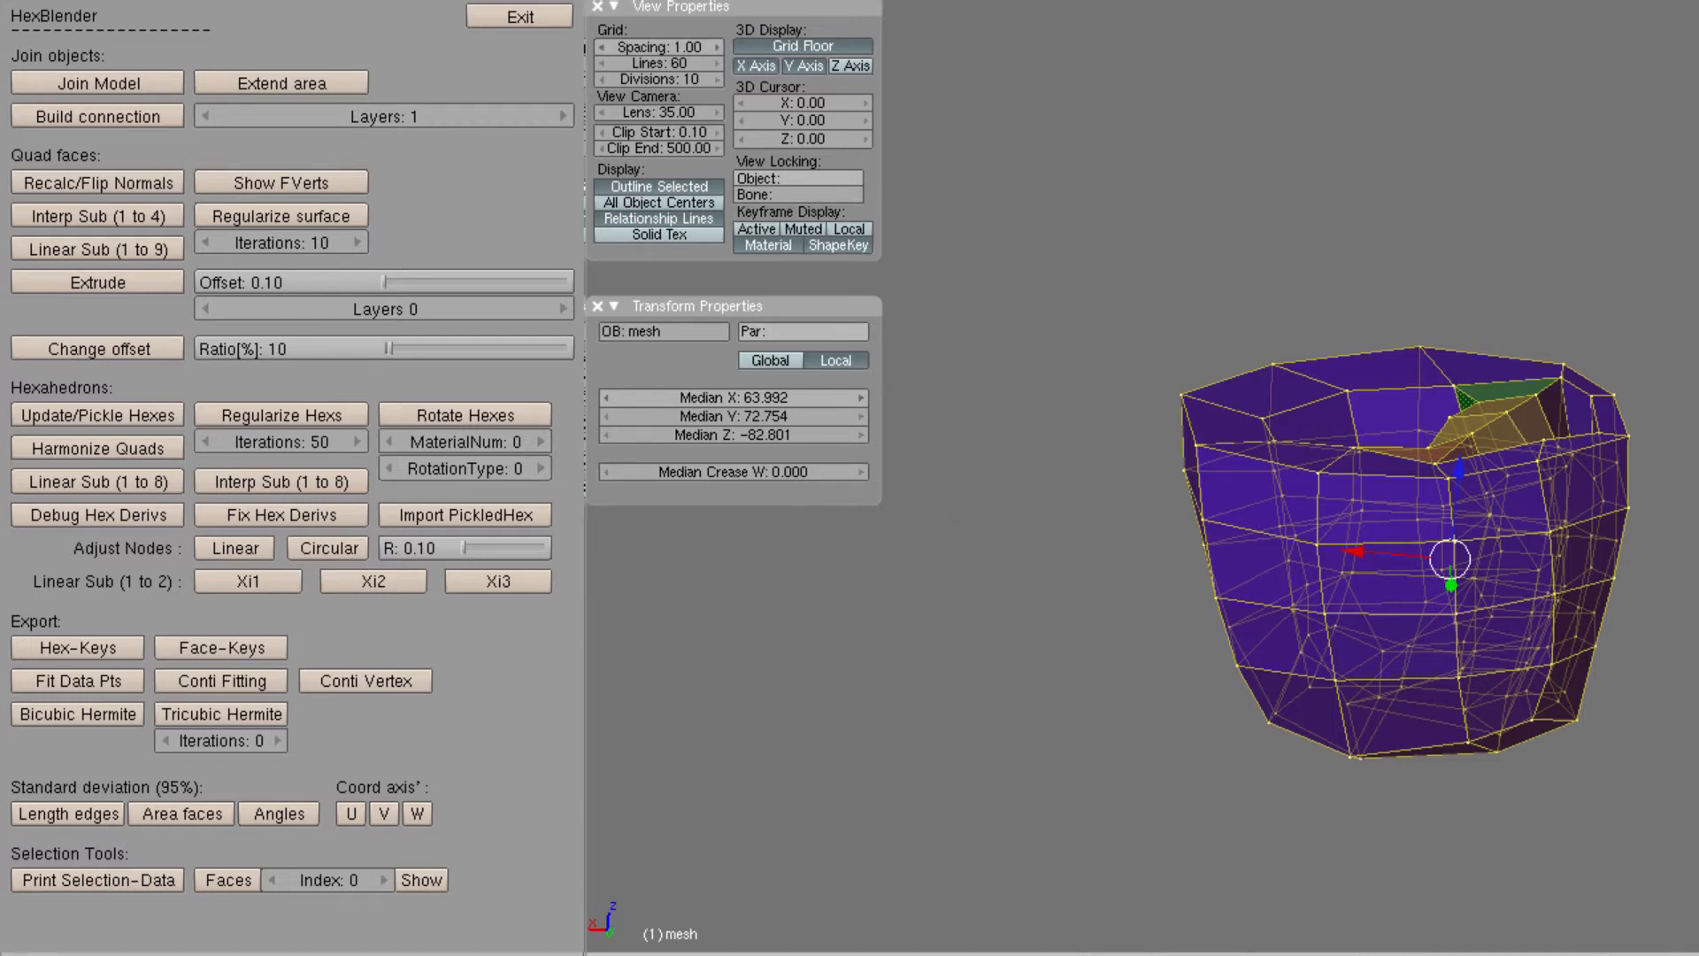
Save the scene over the existing file sham_64_element_nodefix_materials_jacobfix.blend
left_click(105, 25)
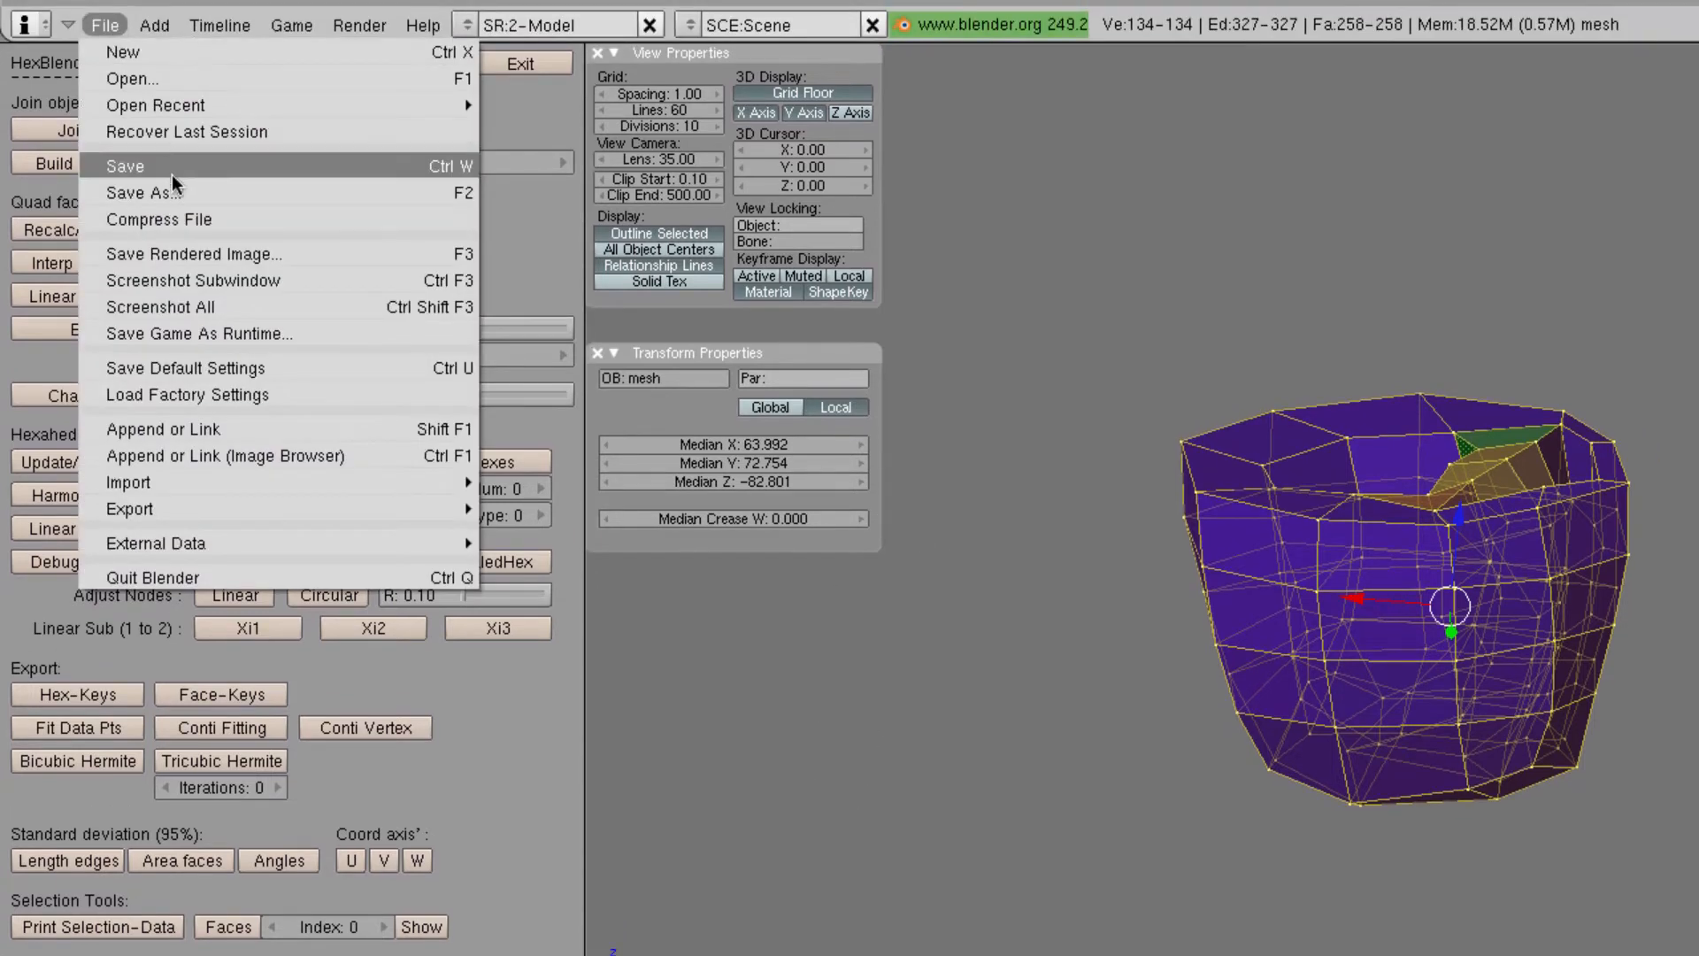
left_click(175, 168)
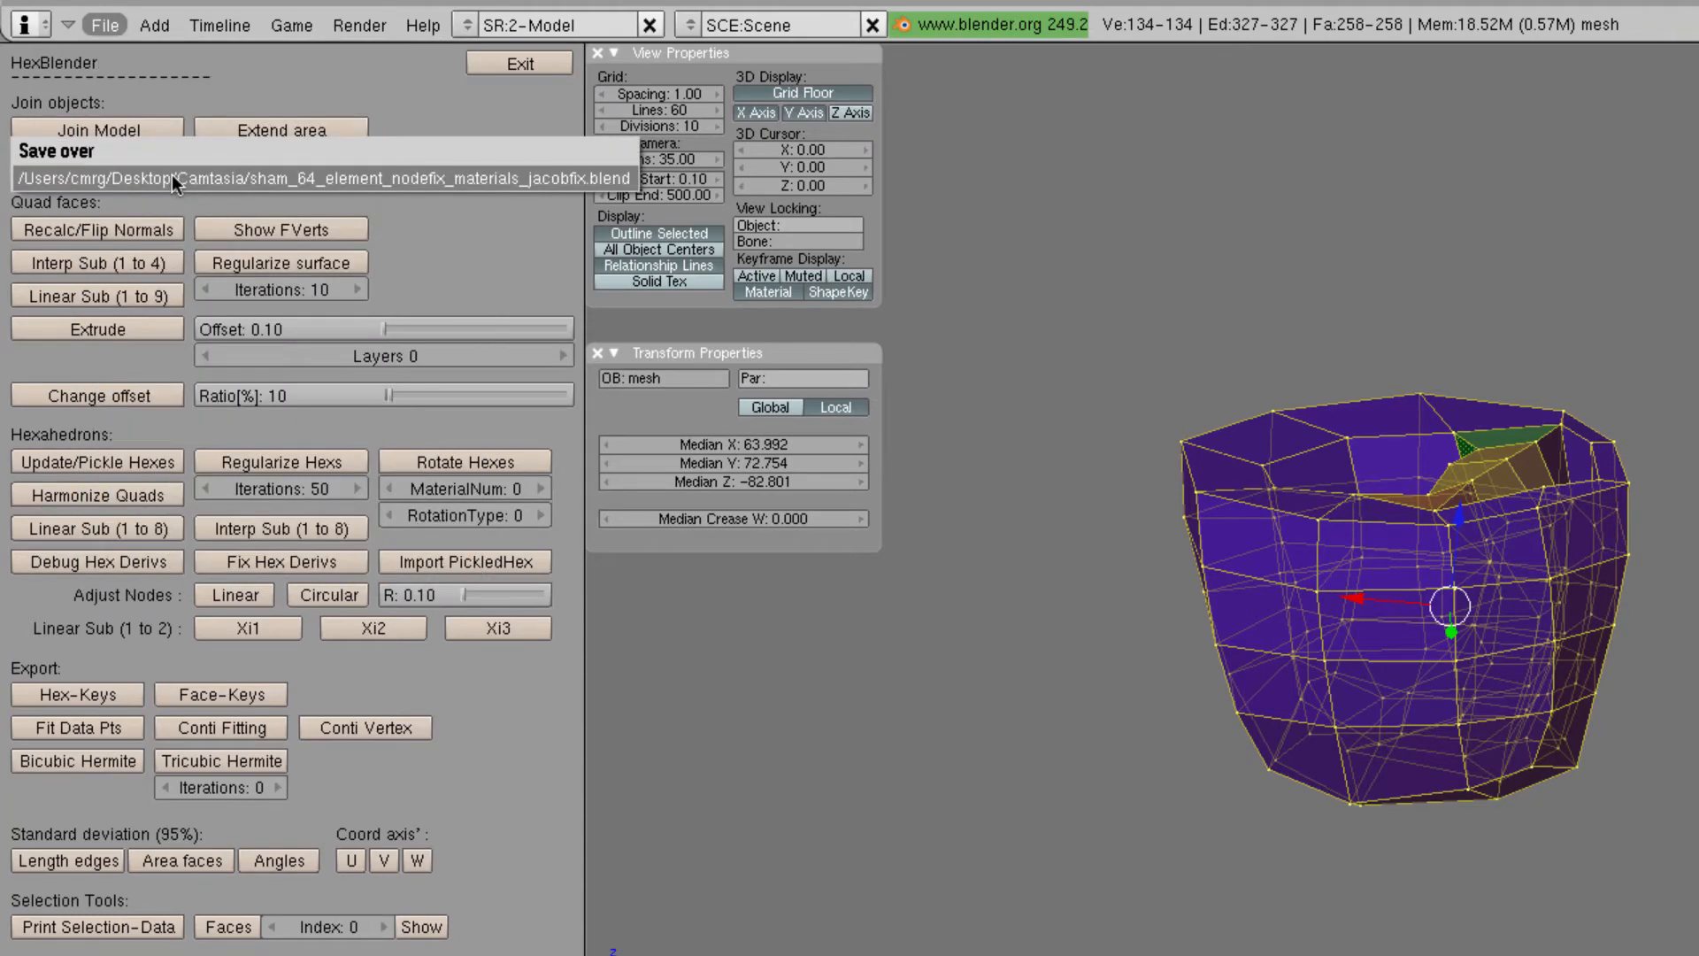
left_click(174, 182)
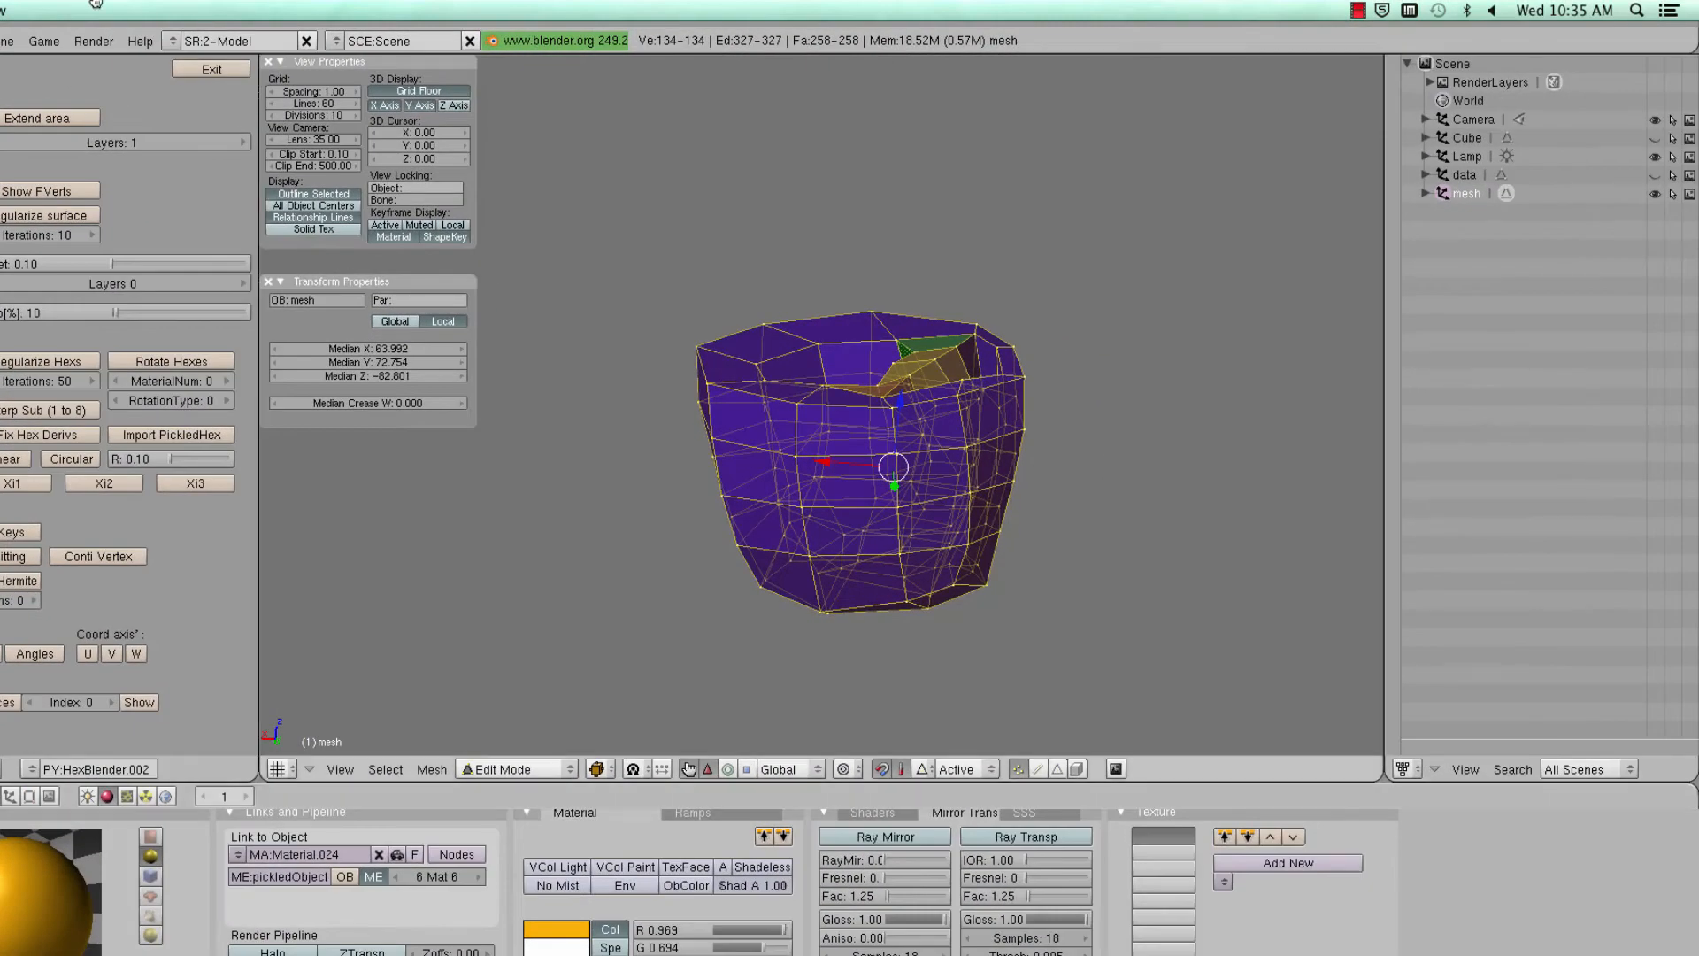
Switch to Finder and go to the folder /Applications/blender.app/Contents/MacOS/.blender/scripts
key("super+space")
type("f")
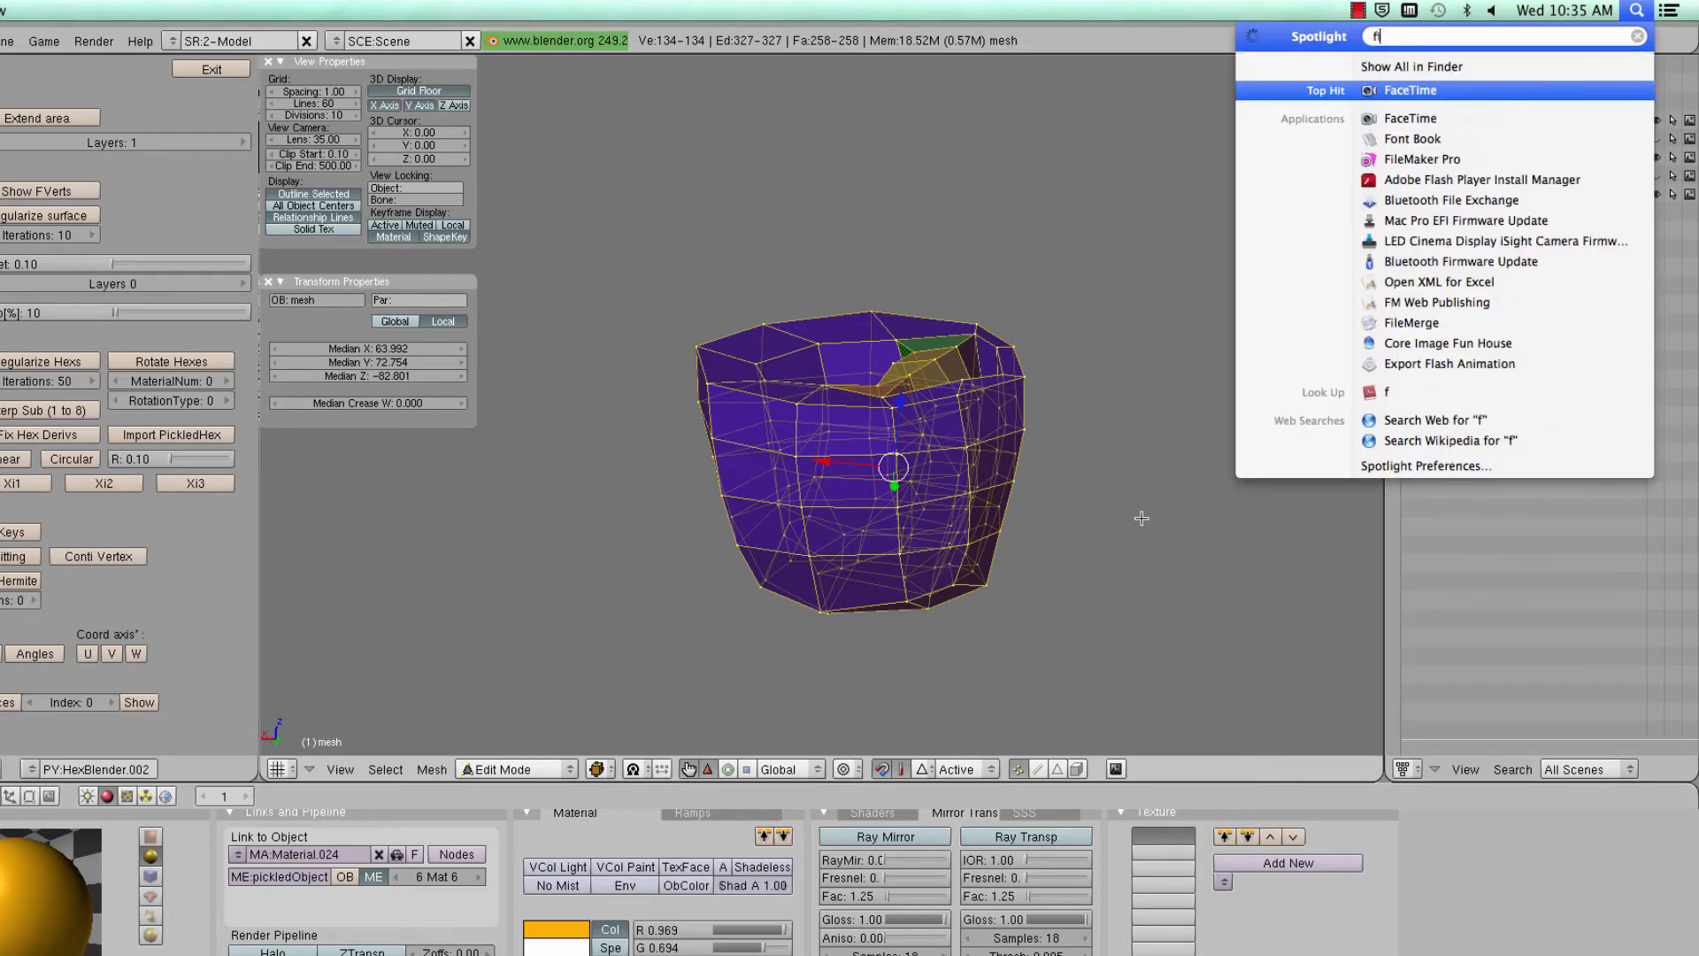
type("inder")
key("Return")
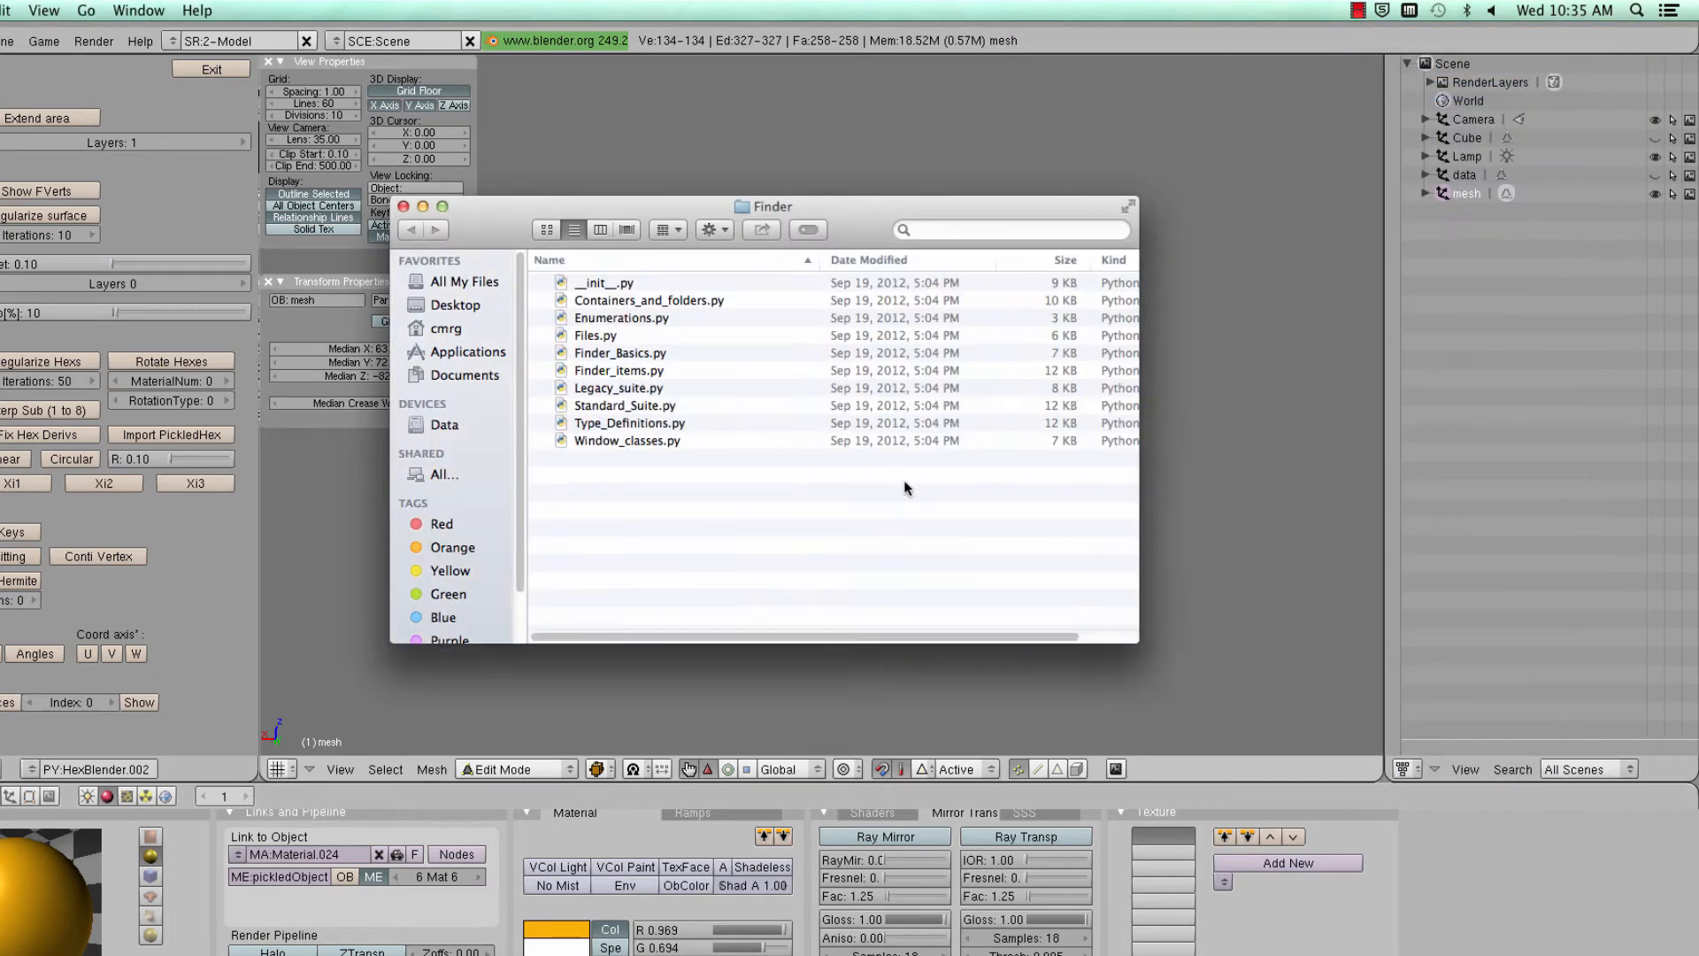
left_click(97, 11)
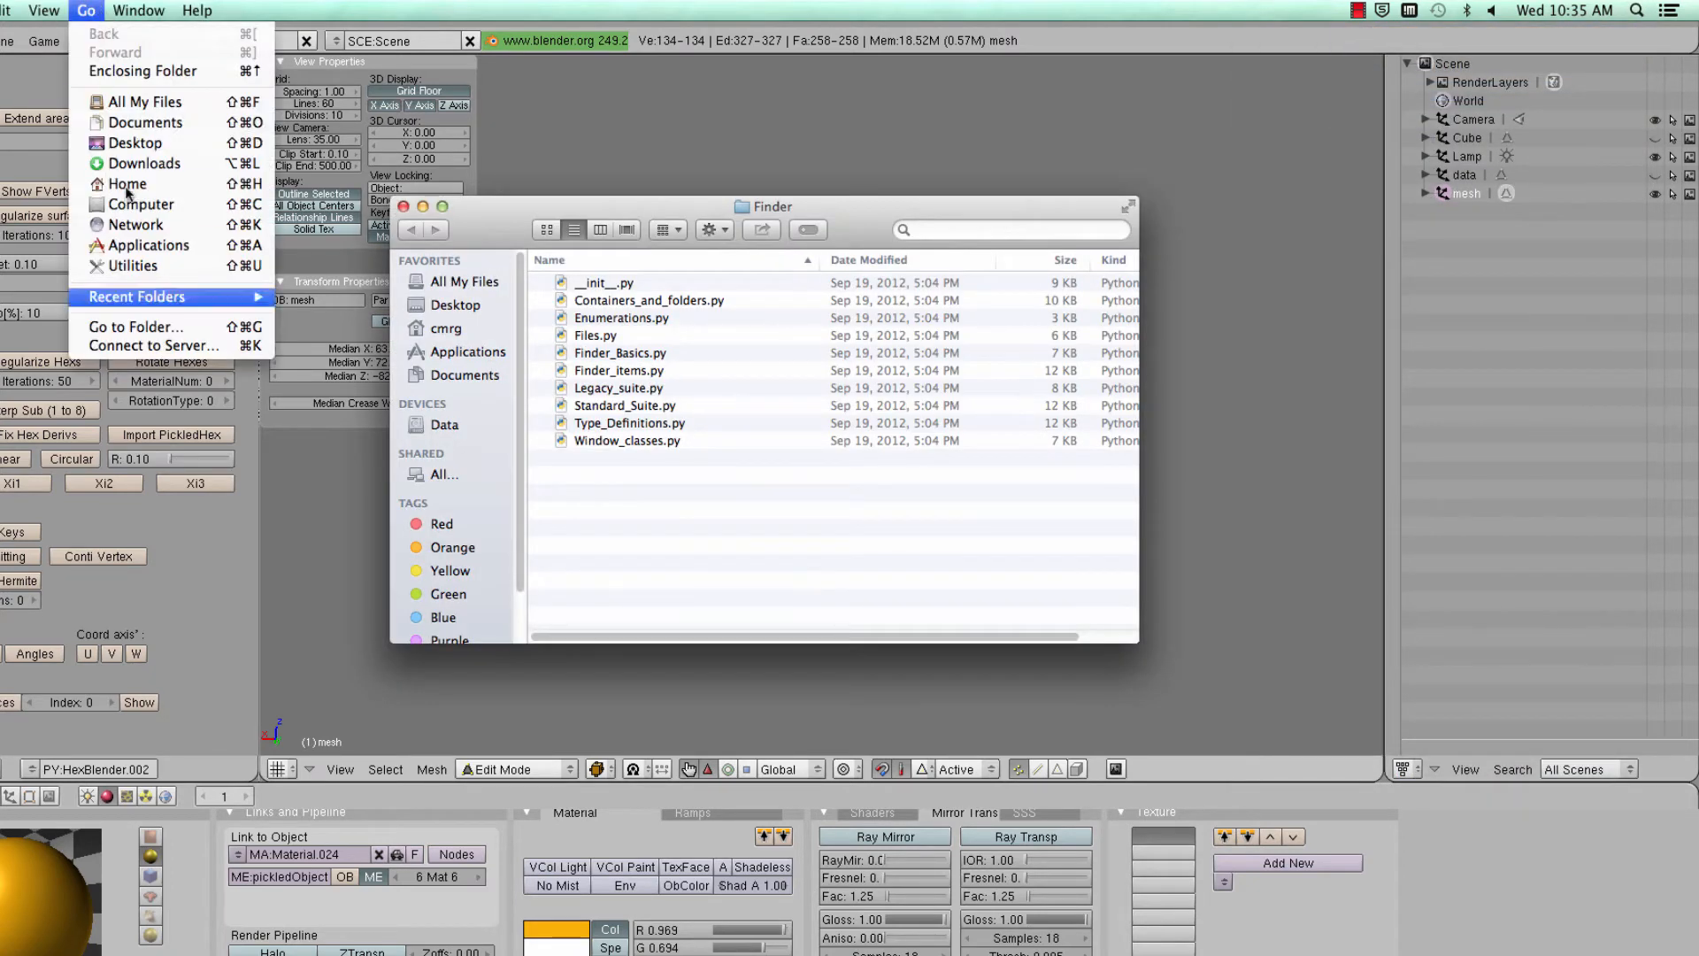
left_click(138, 330)
left_click_drag(536, 272, 1338, 281)
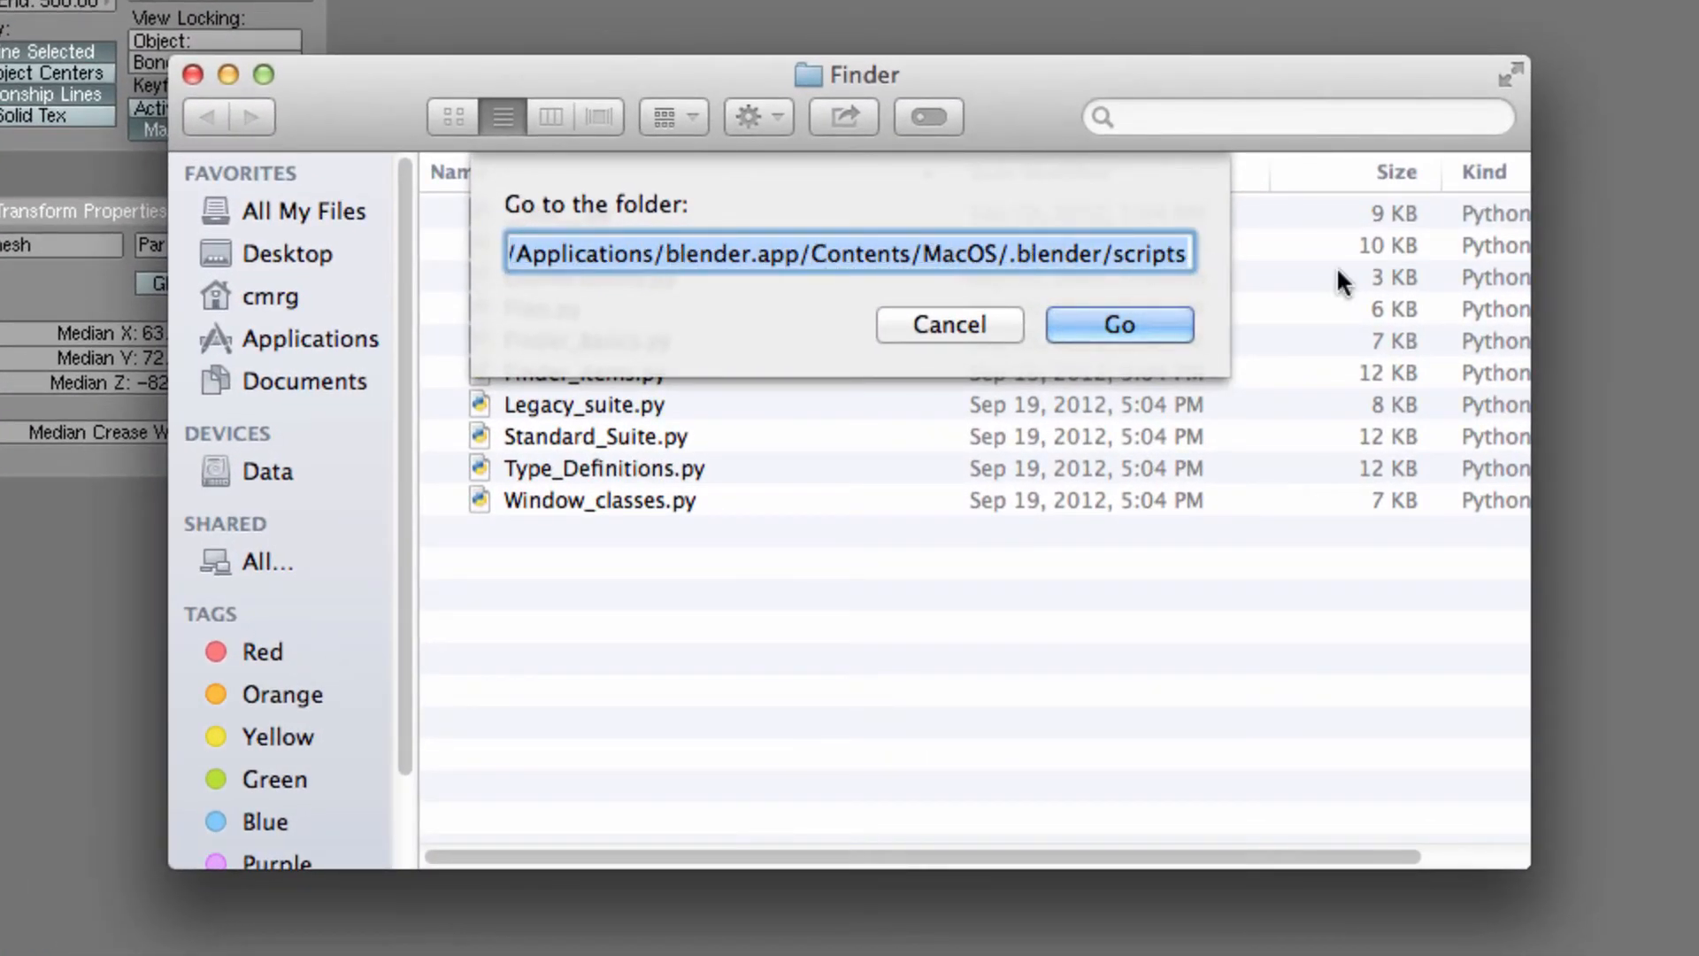
left_click(1168, 324)
Open the script mesh_improvement_functions.py from the scripts folder for editing
scroll(697, 535, "down", 15)
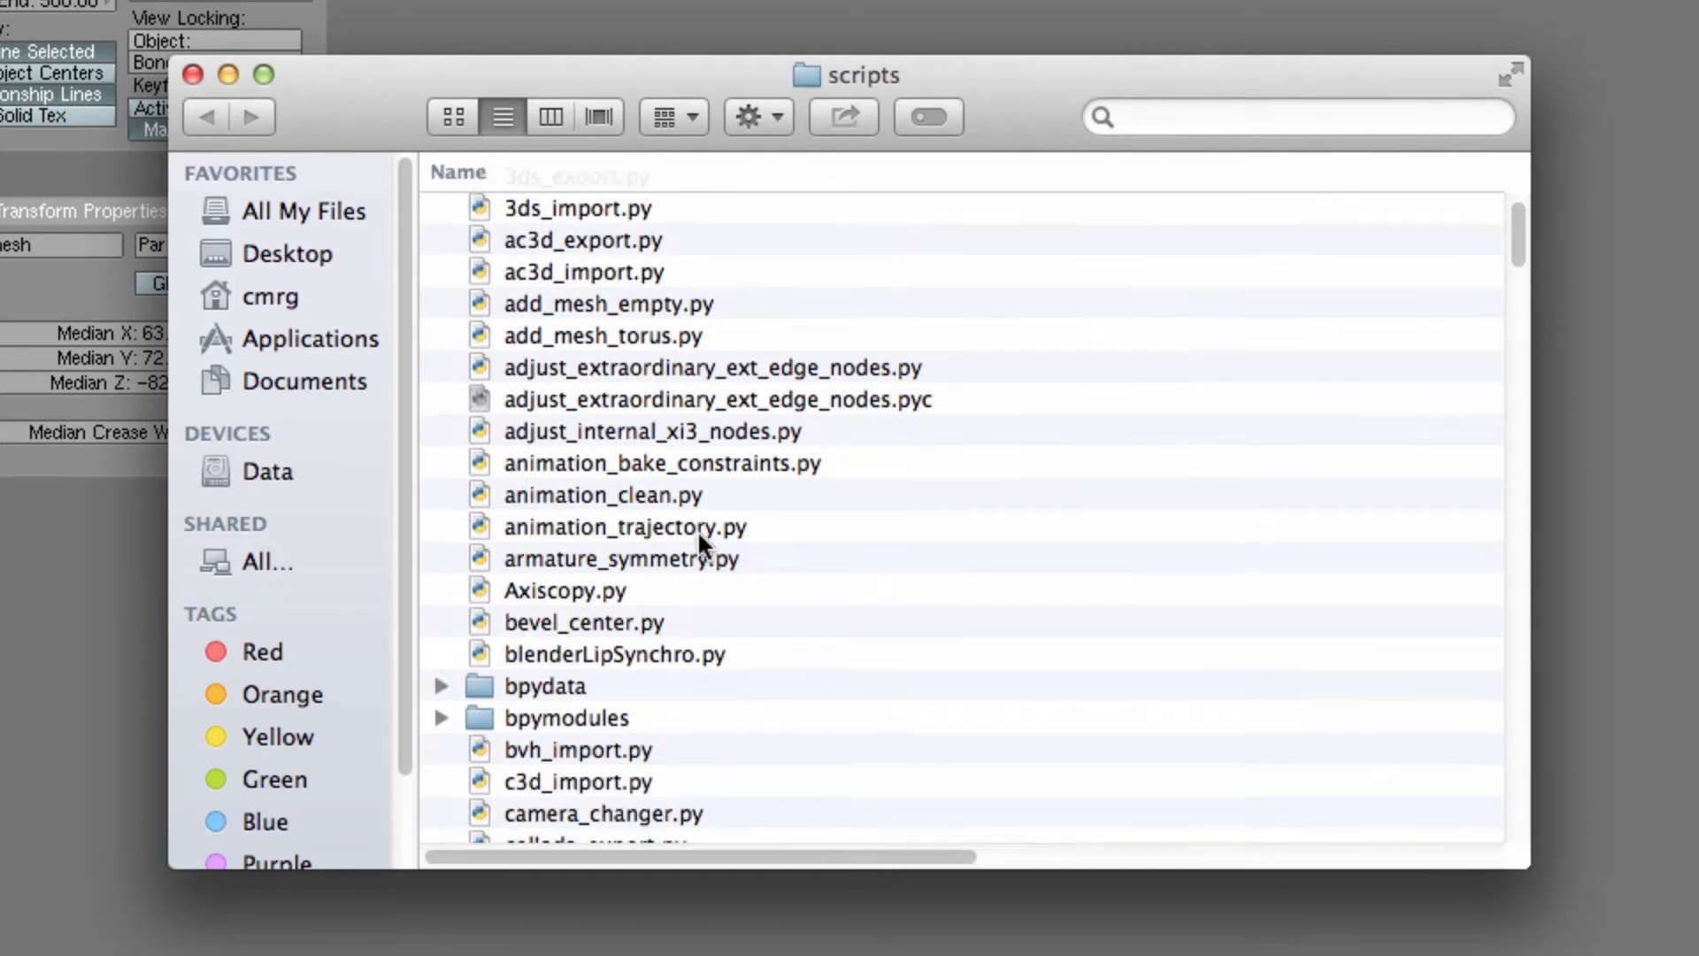
scroll(697, 535, "down", 15)
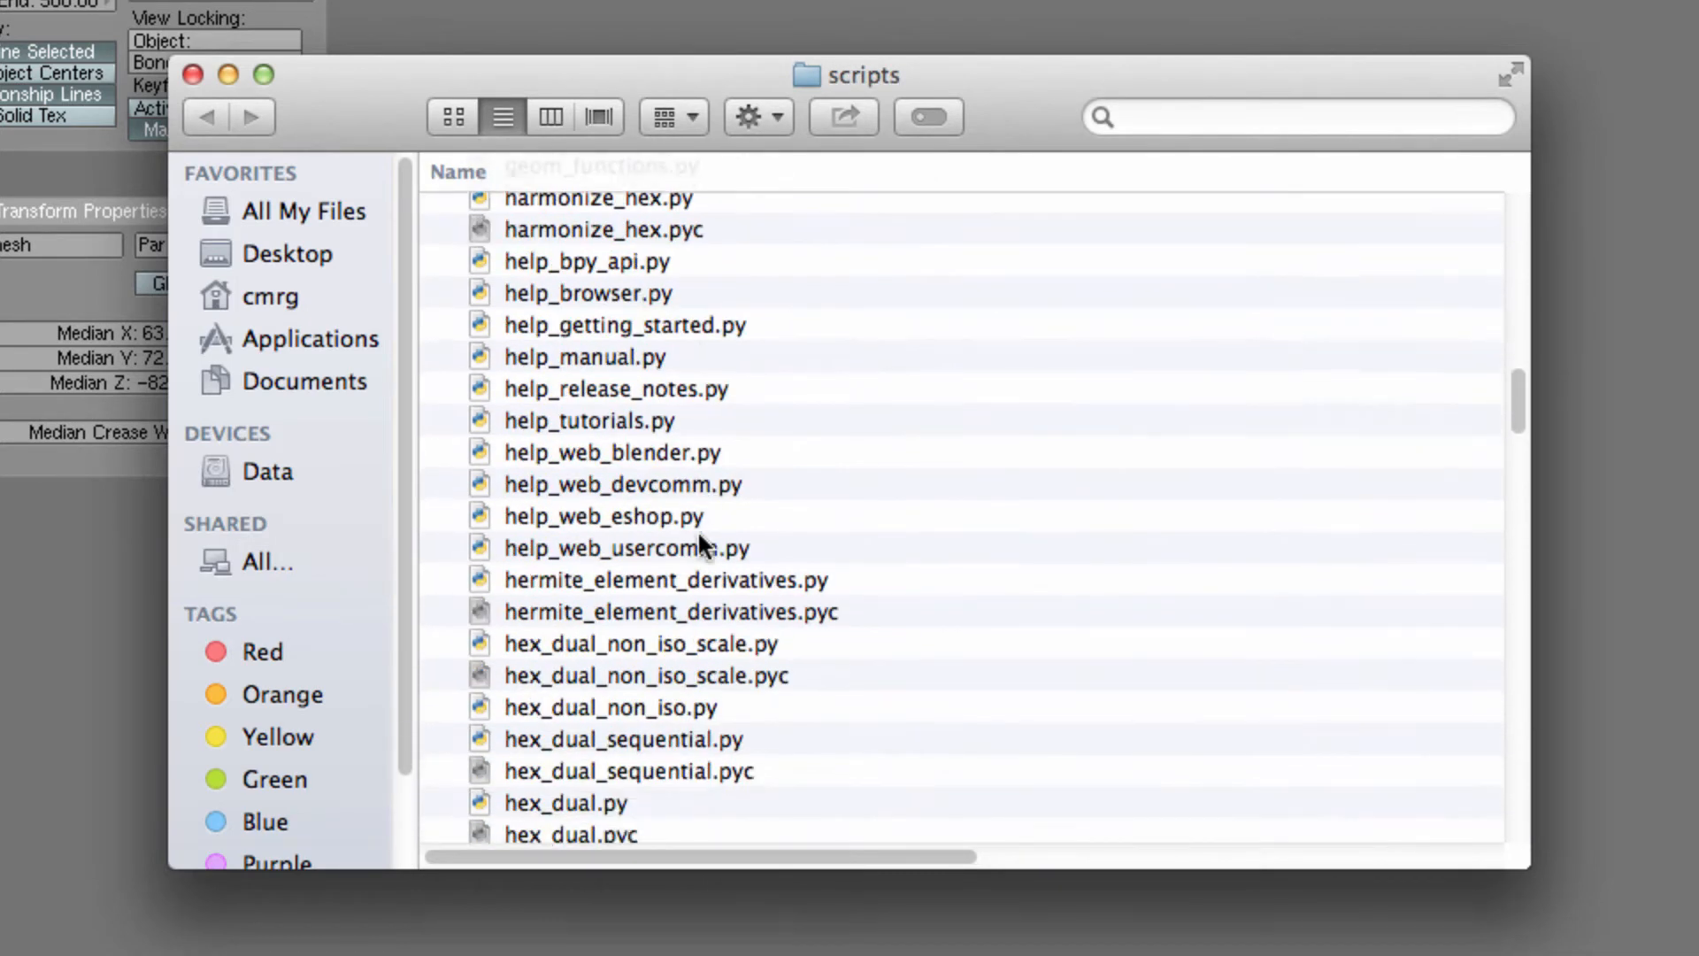
scroll(697, 529, "down", 6)
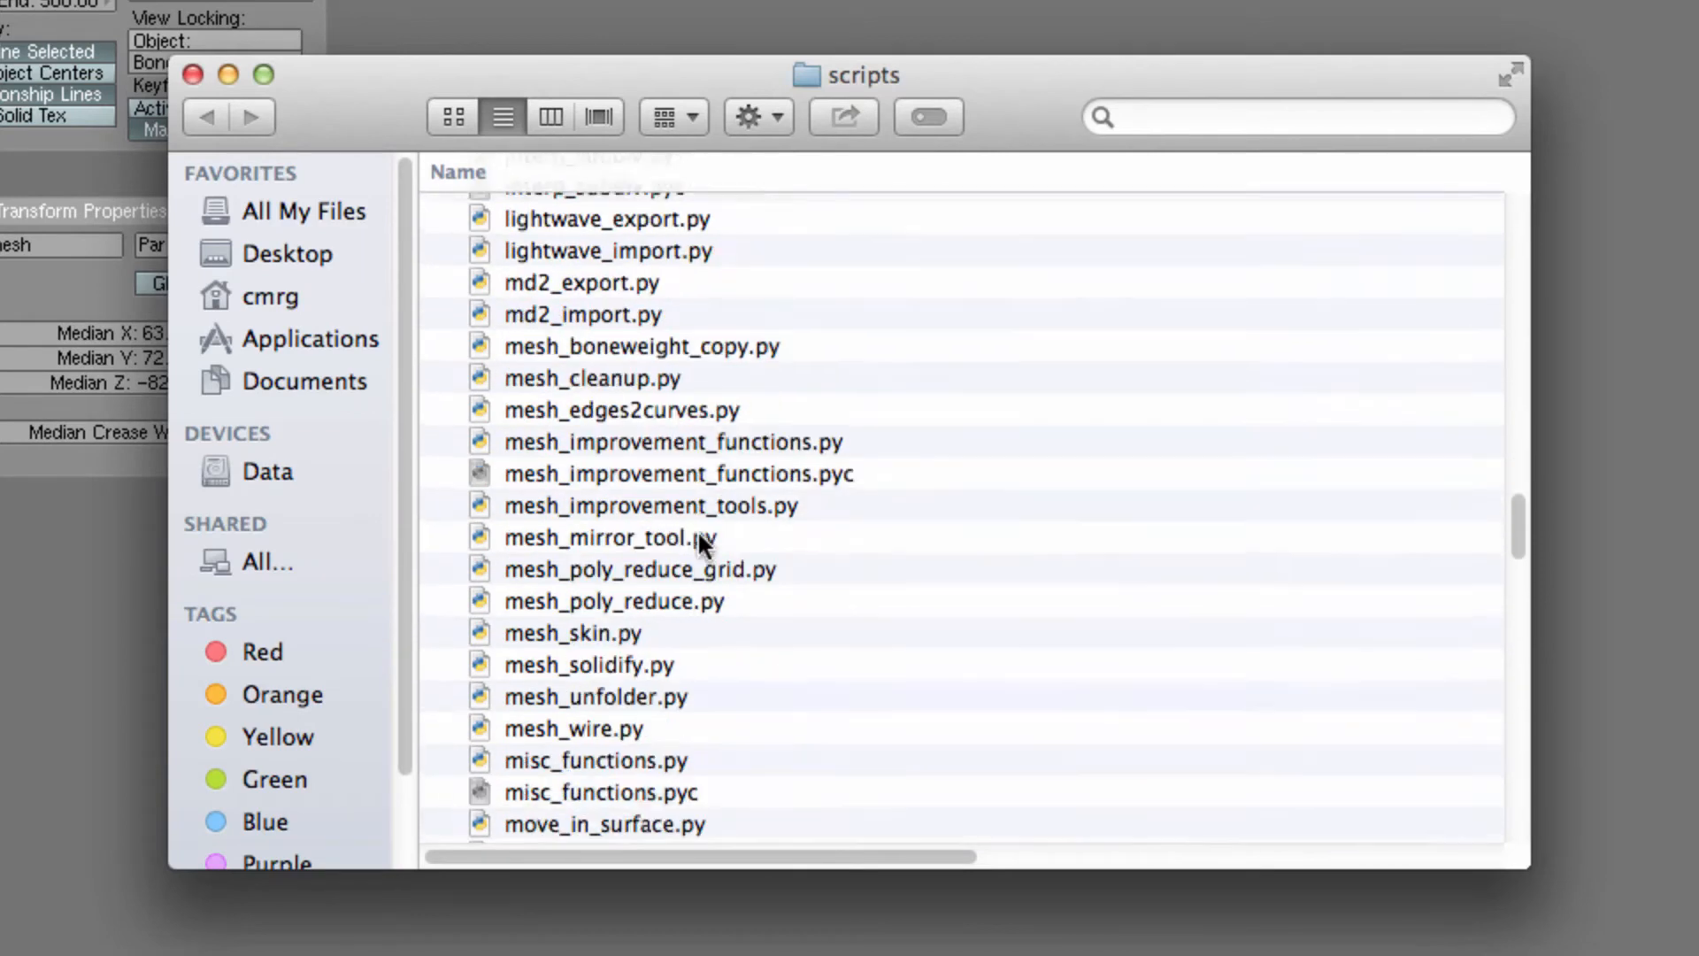
right_click(753, 327)
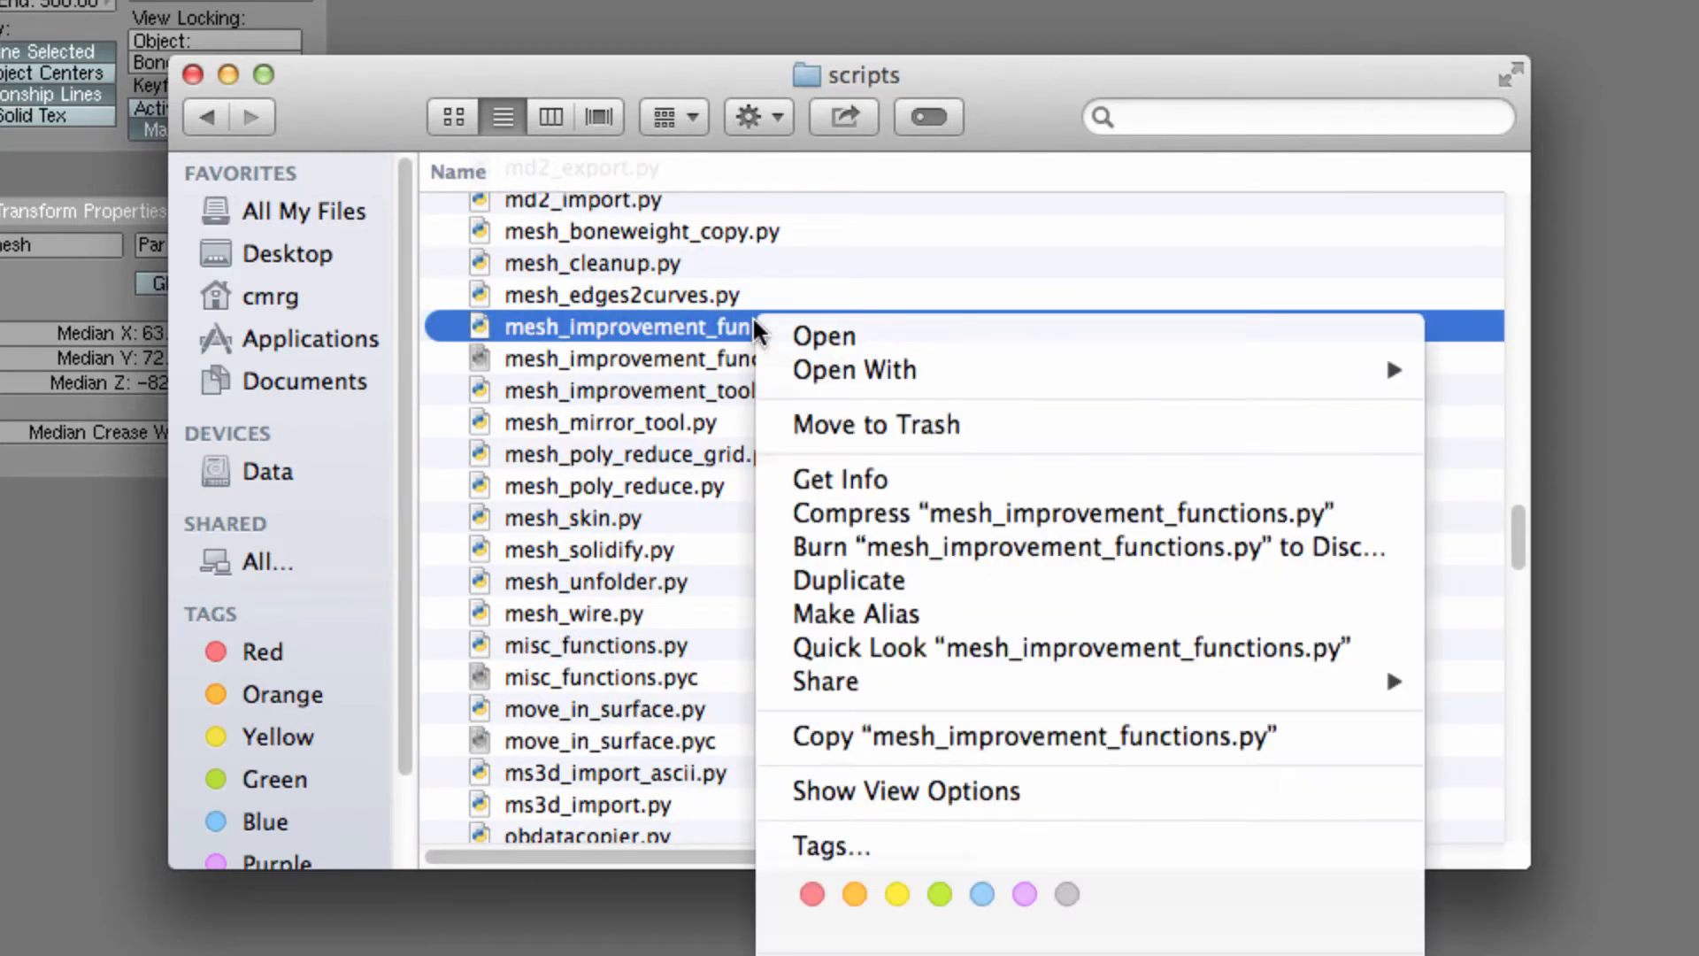
left_click(789, 330)
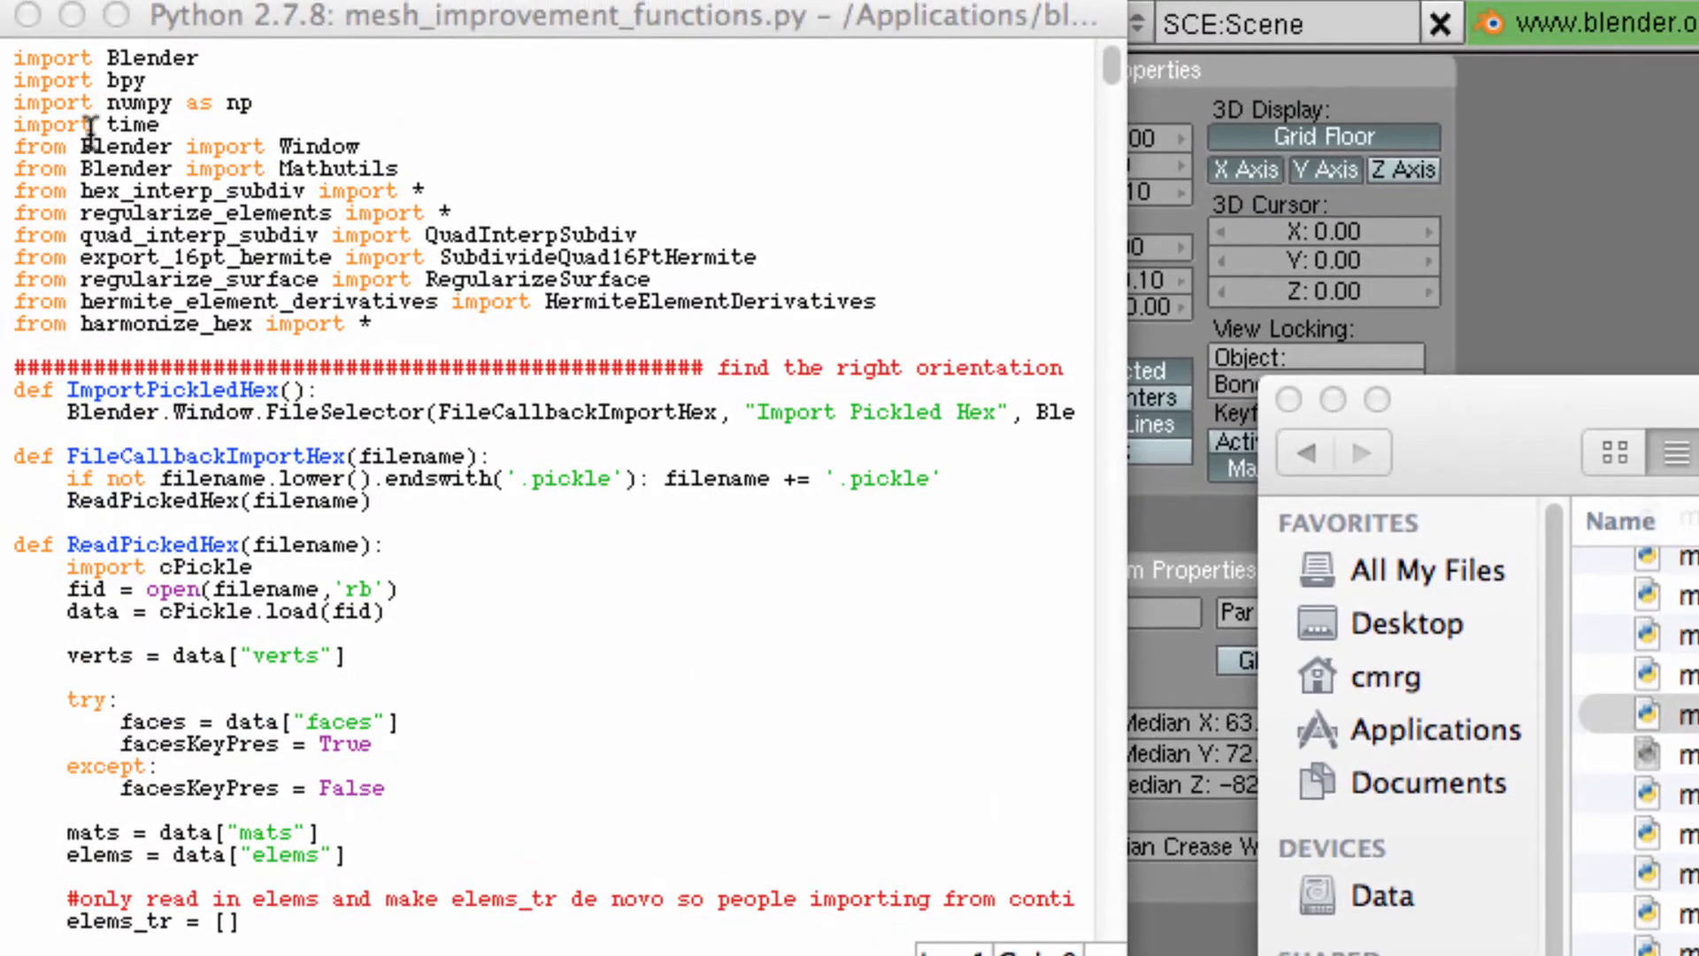
Search the script for "hexinterp" and add the line interpPriorities = [[0,1],[2,3,4,5]] below the active interpPriorities assignment
left_click(129, 168)
key("super+f")
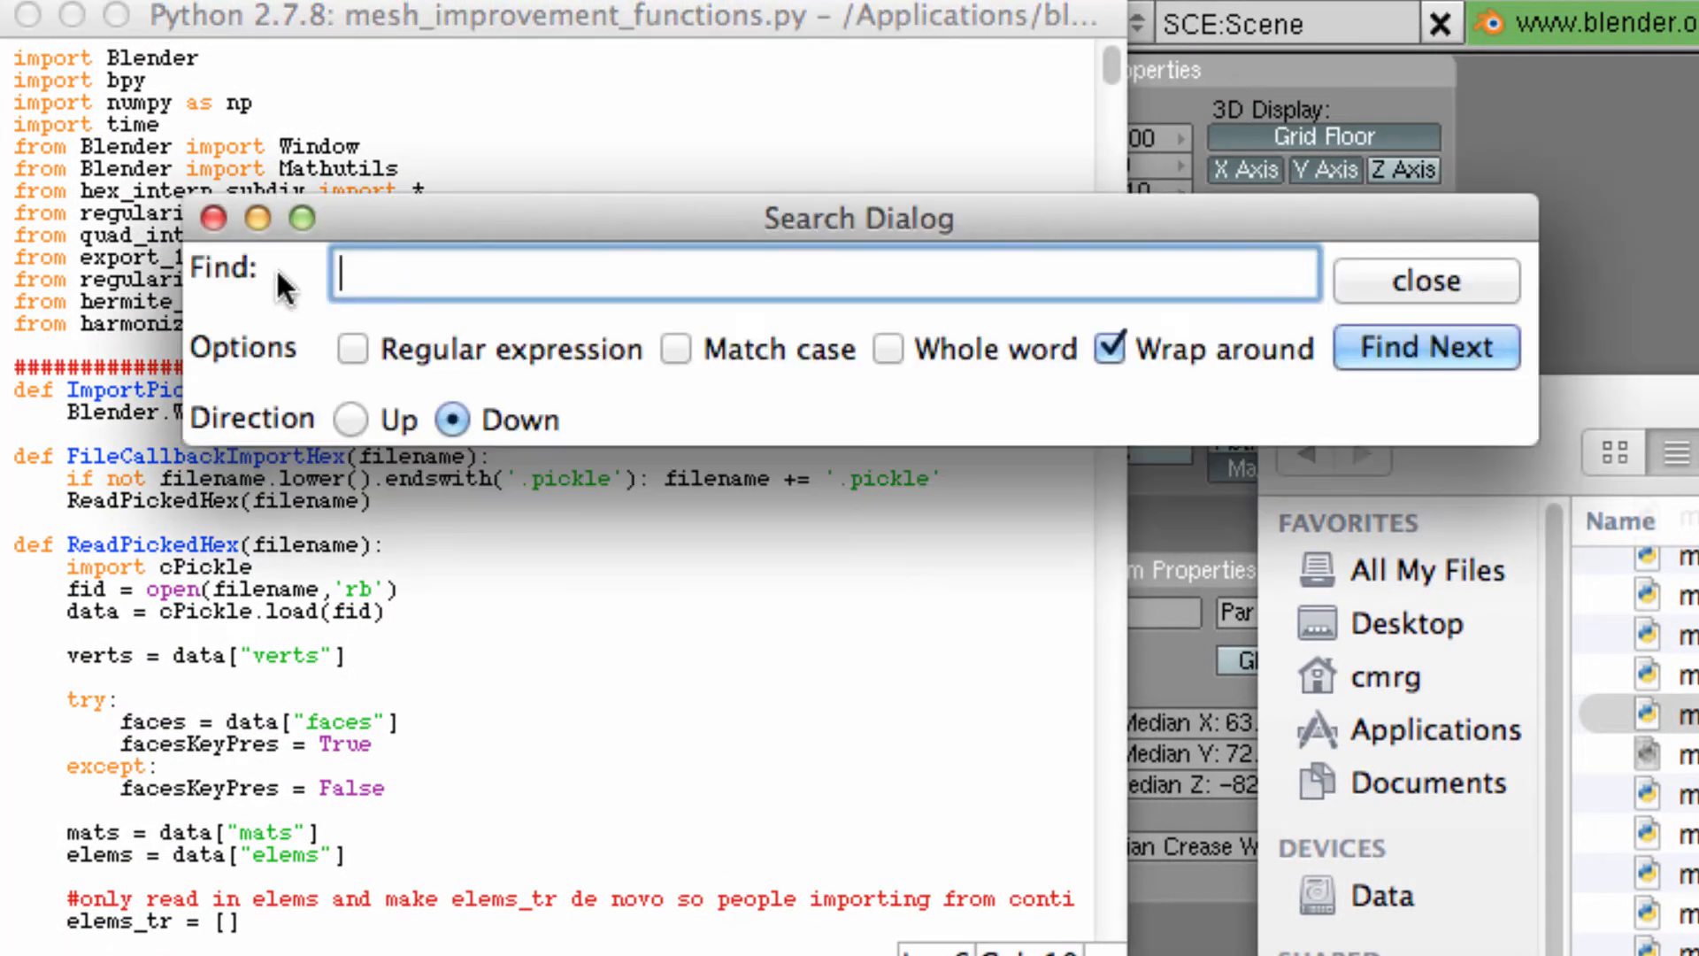
type("hexinterp")
left_click(1513, 276)
scroll(607, 624, "down", 7)
scroll(606, 623, "down", 4)
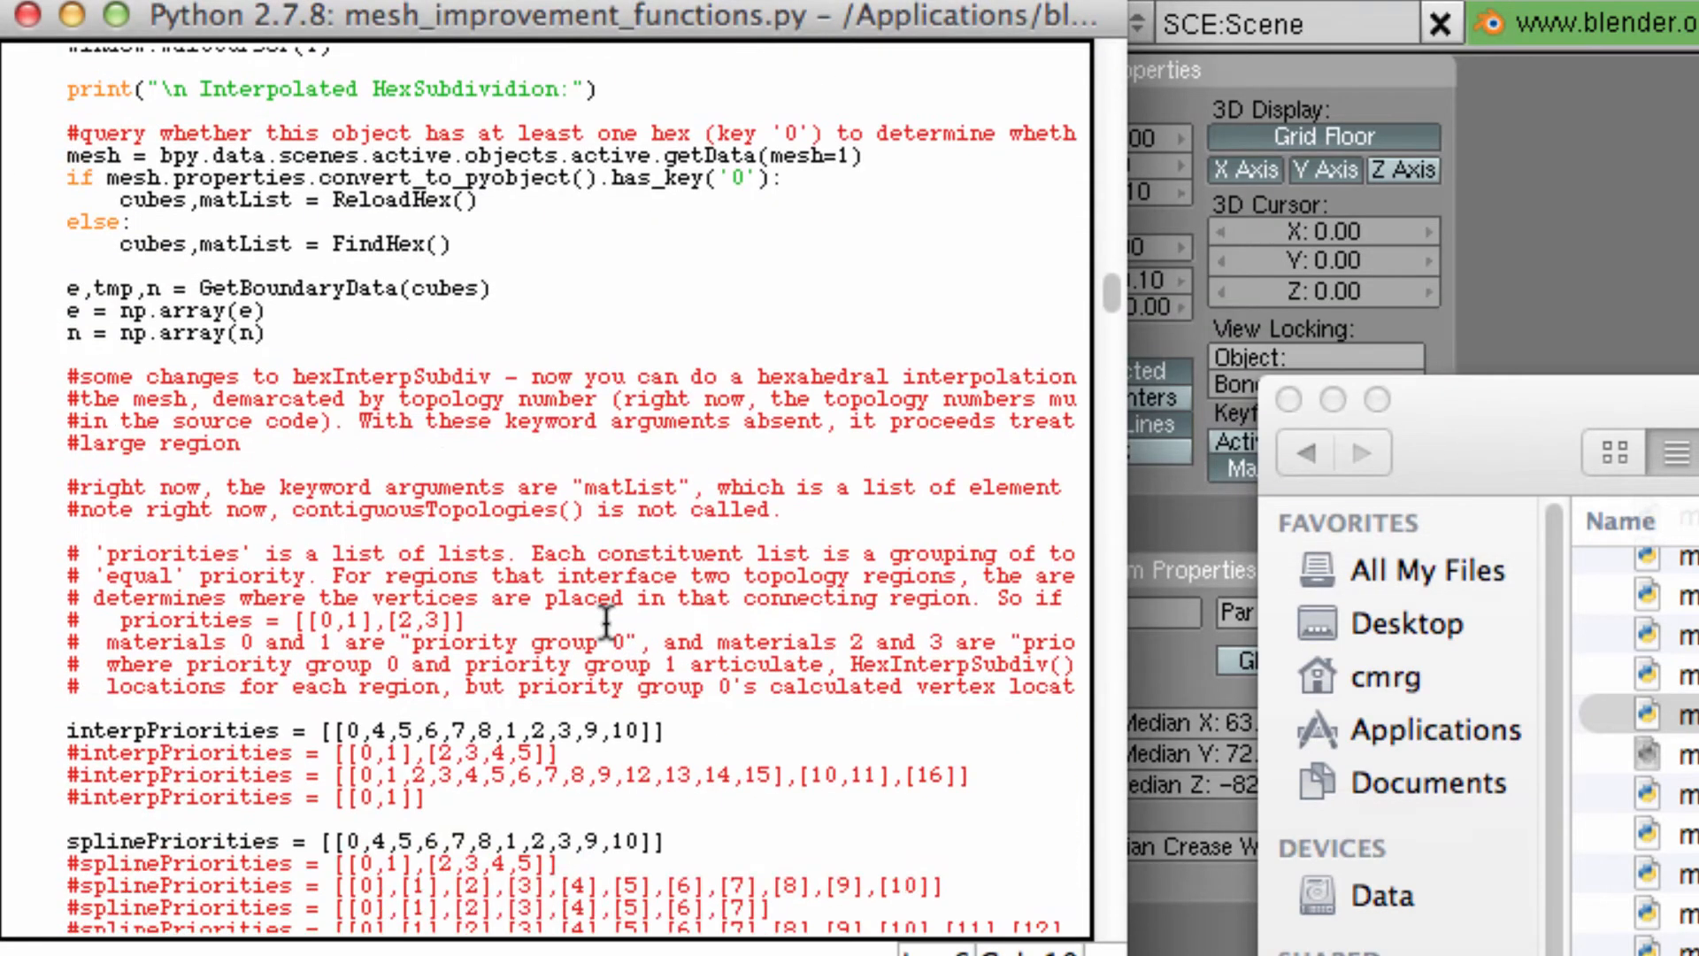
left_click(718, 567)
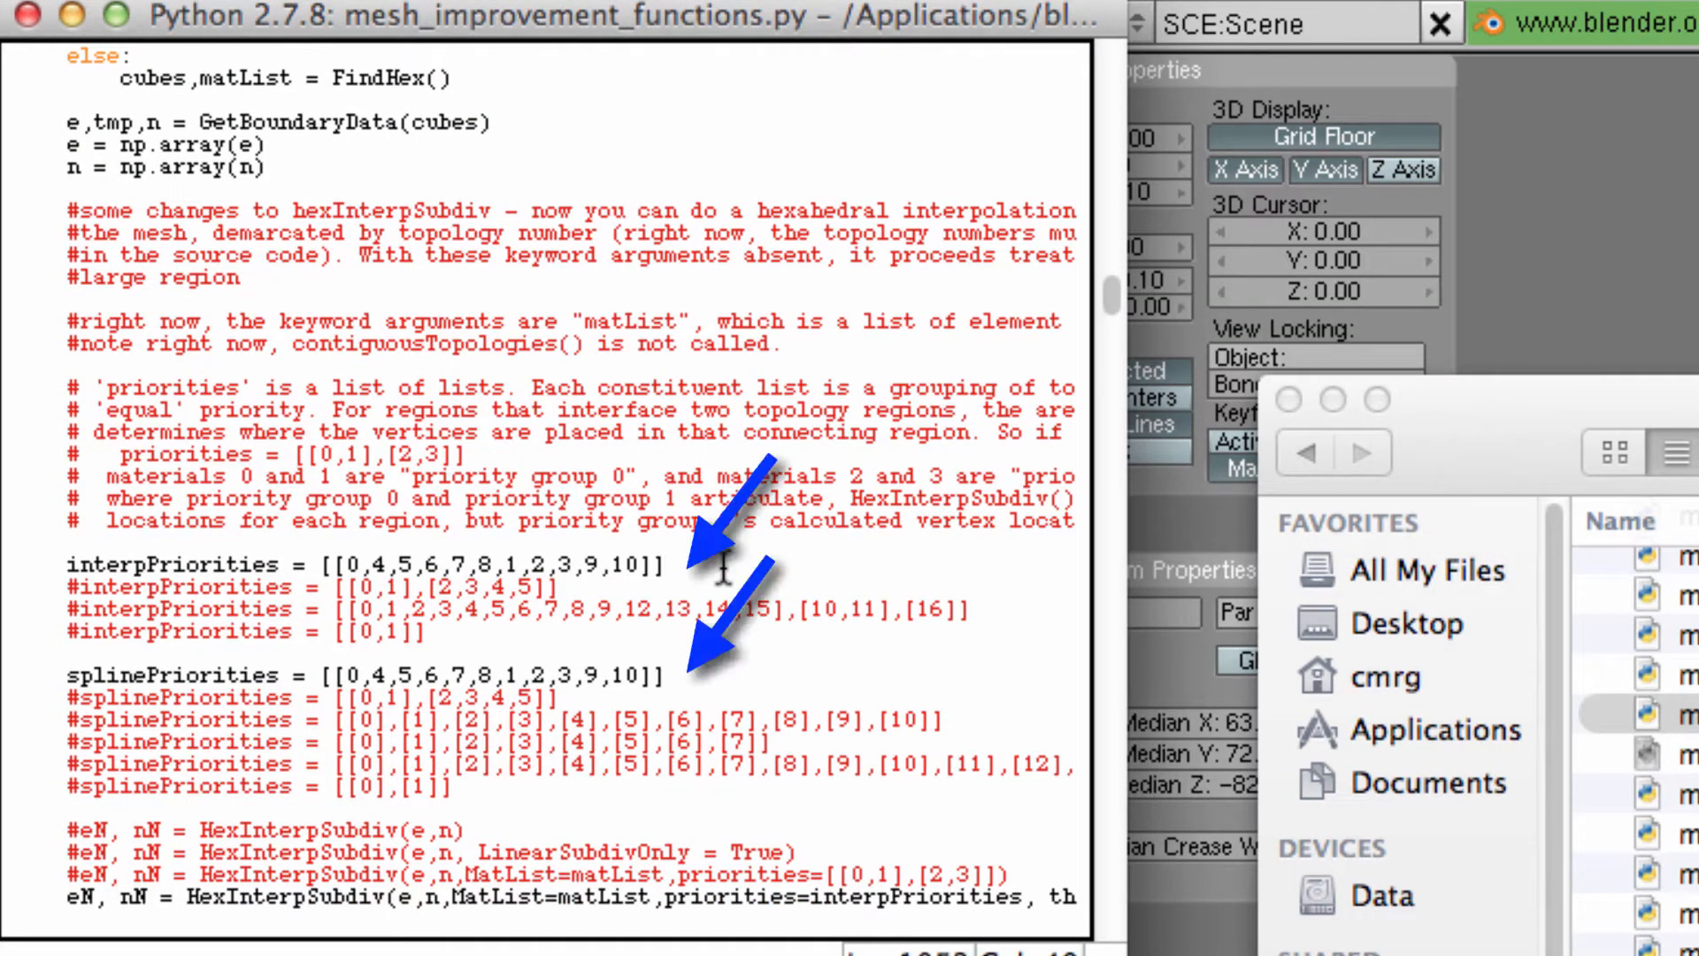
key("Return")
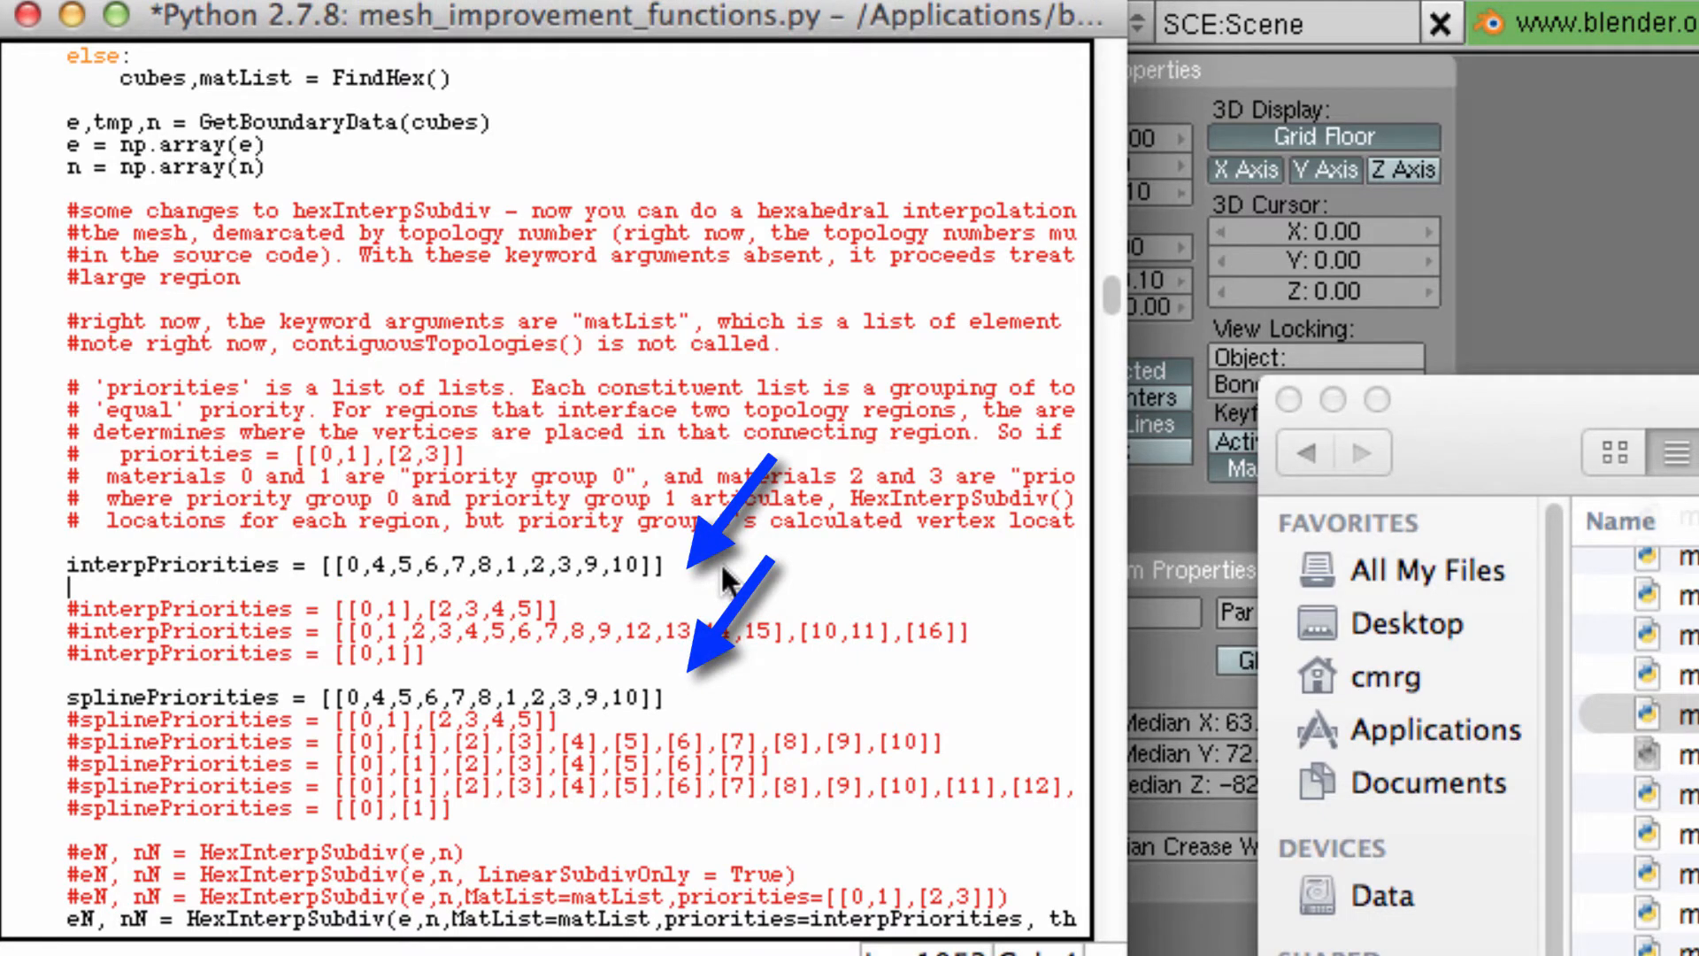
type("interpPrio")
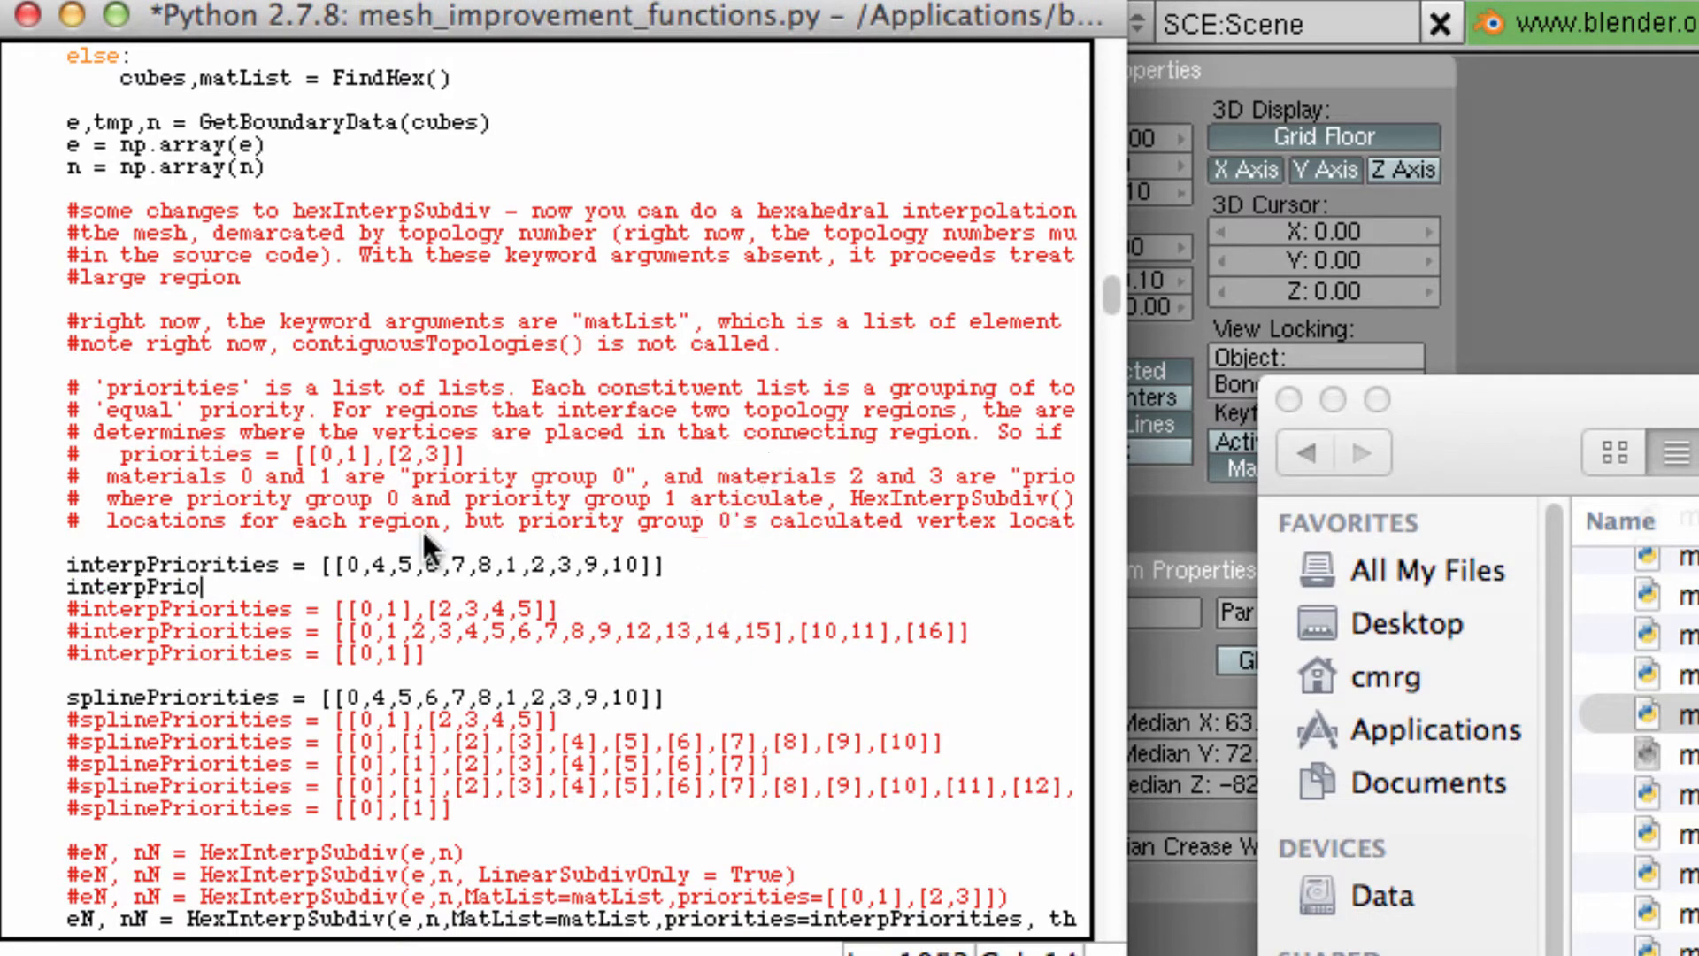
type("rities = [[0,1],")
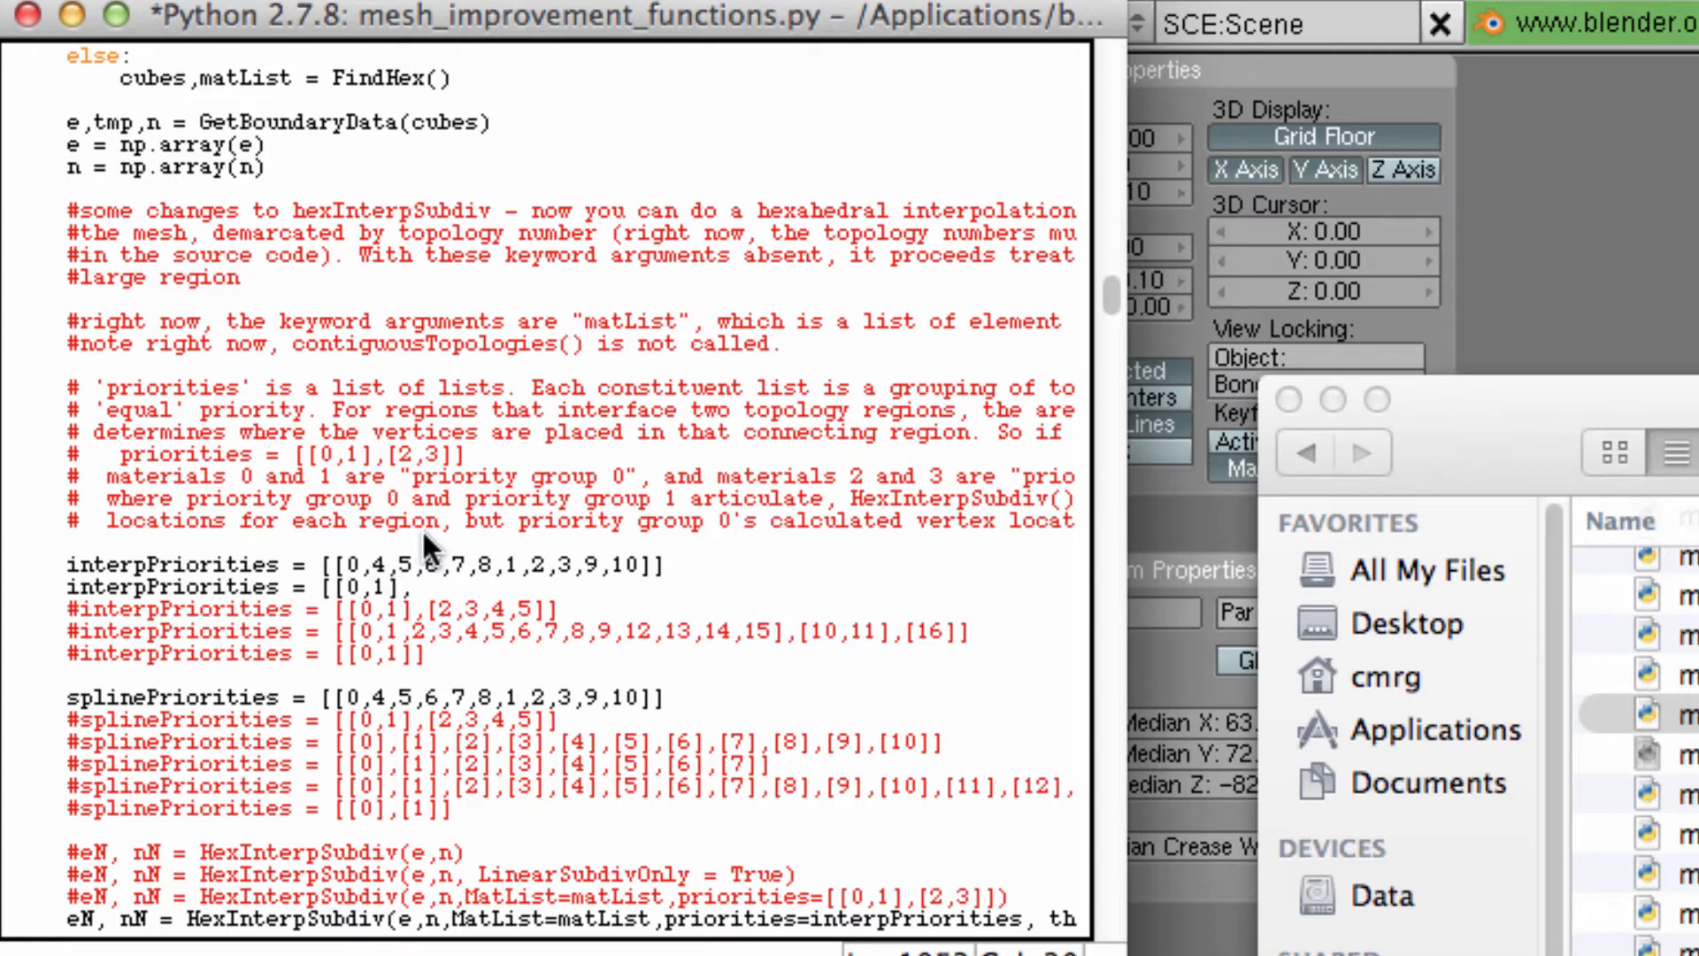
type("[2,3,4,5]]")
Add the line interpPriorities = [[0,1],[2,3,4,5]] directly below the active splinePriorities assignment
left_click(688, 697)
key("Return")
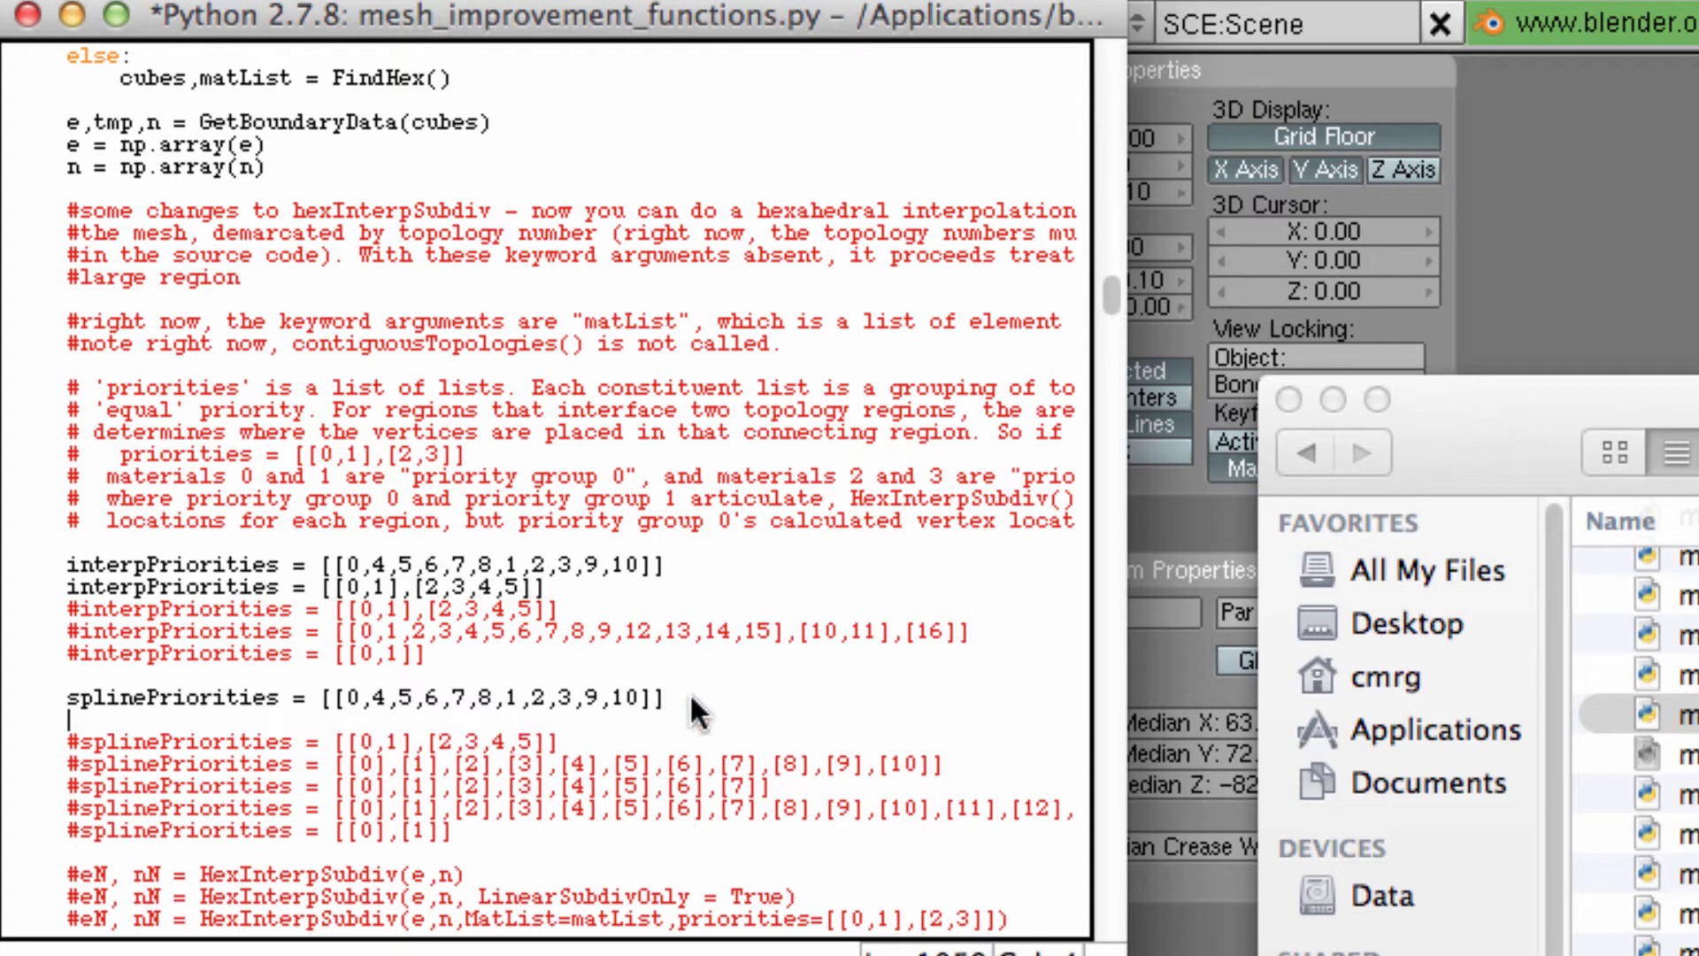
type("interpPriorities = [[0")
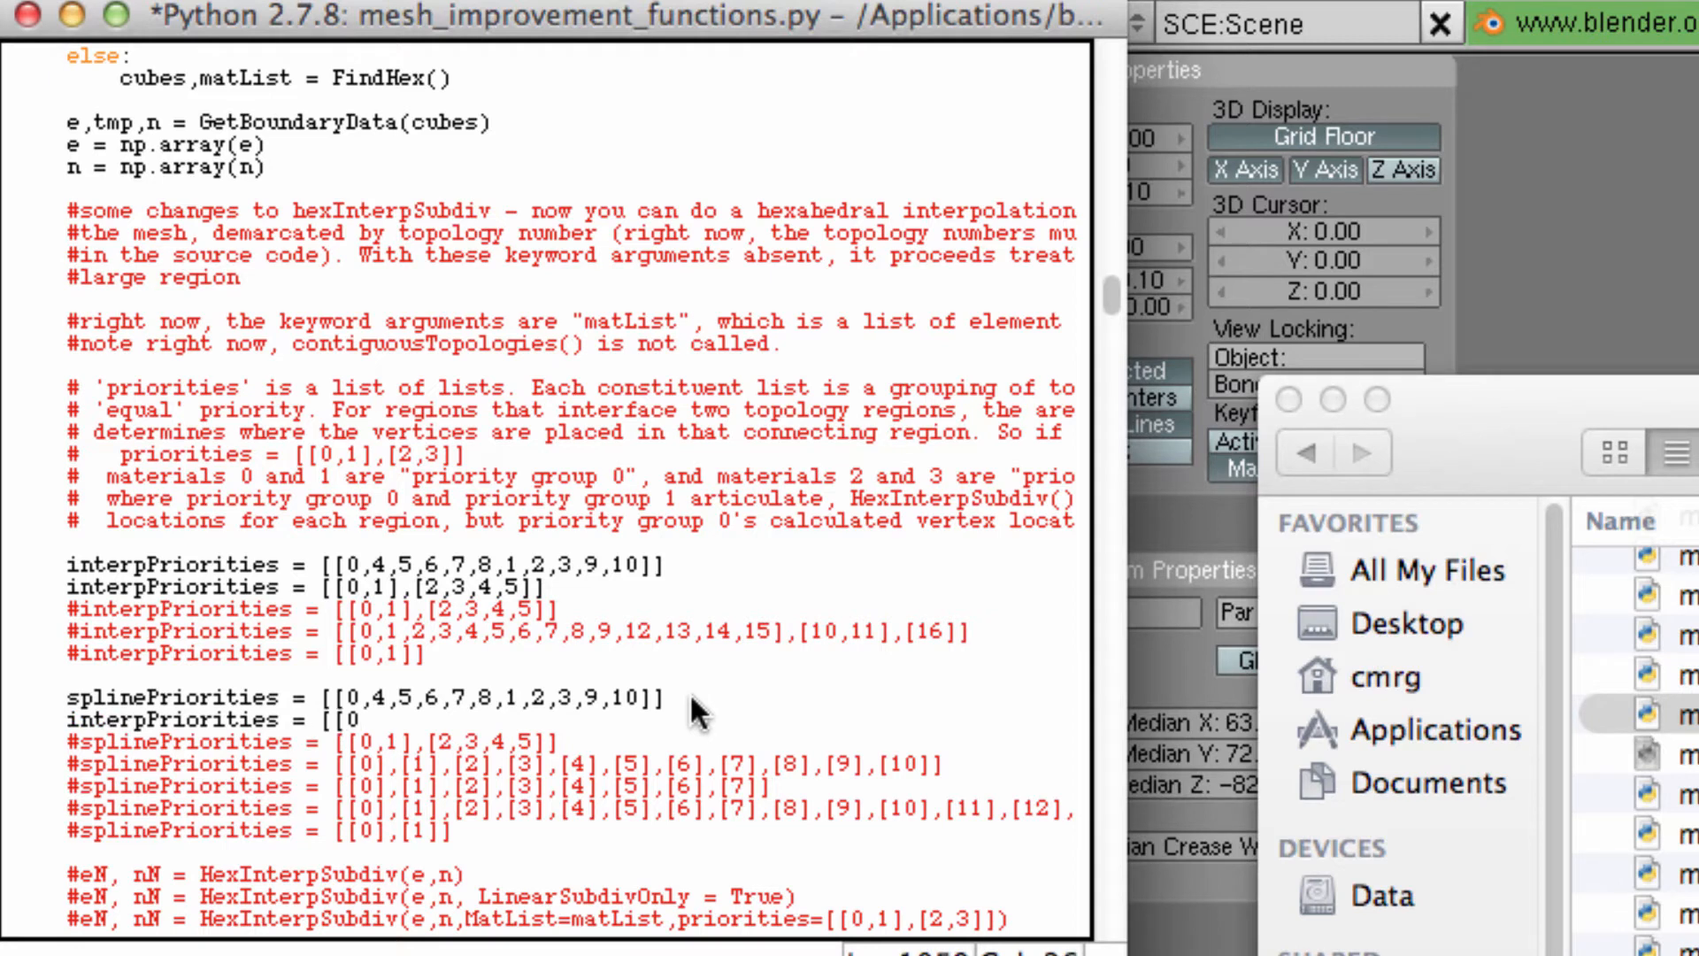
type(",1],")
key("BackSpace")
type("],[2,3,4,5]]")
Comment out the original interpPriorities and splinePriorities lines that hold [[0,4,5,6,7,8,1,2,3,9,10]]
left_click(63, 565)
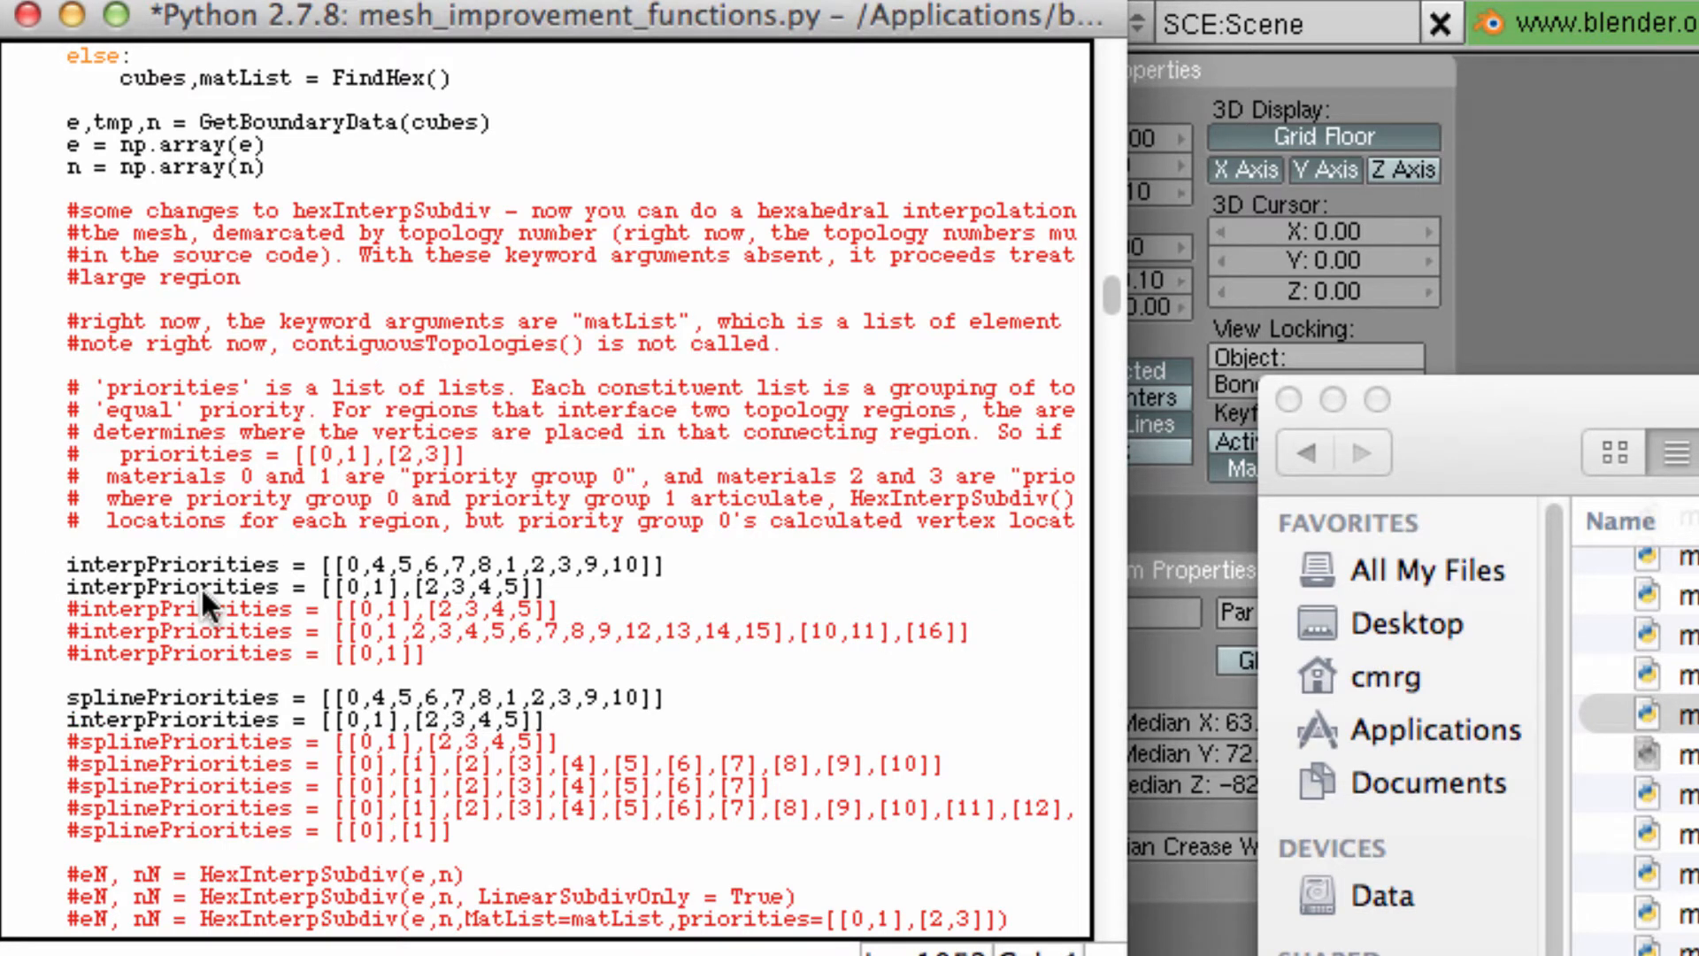
type("#")
left_click(69, 697)
type("#")
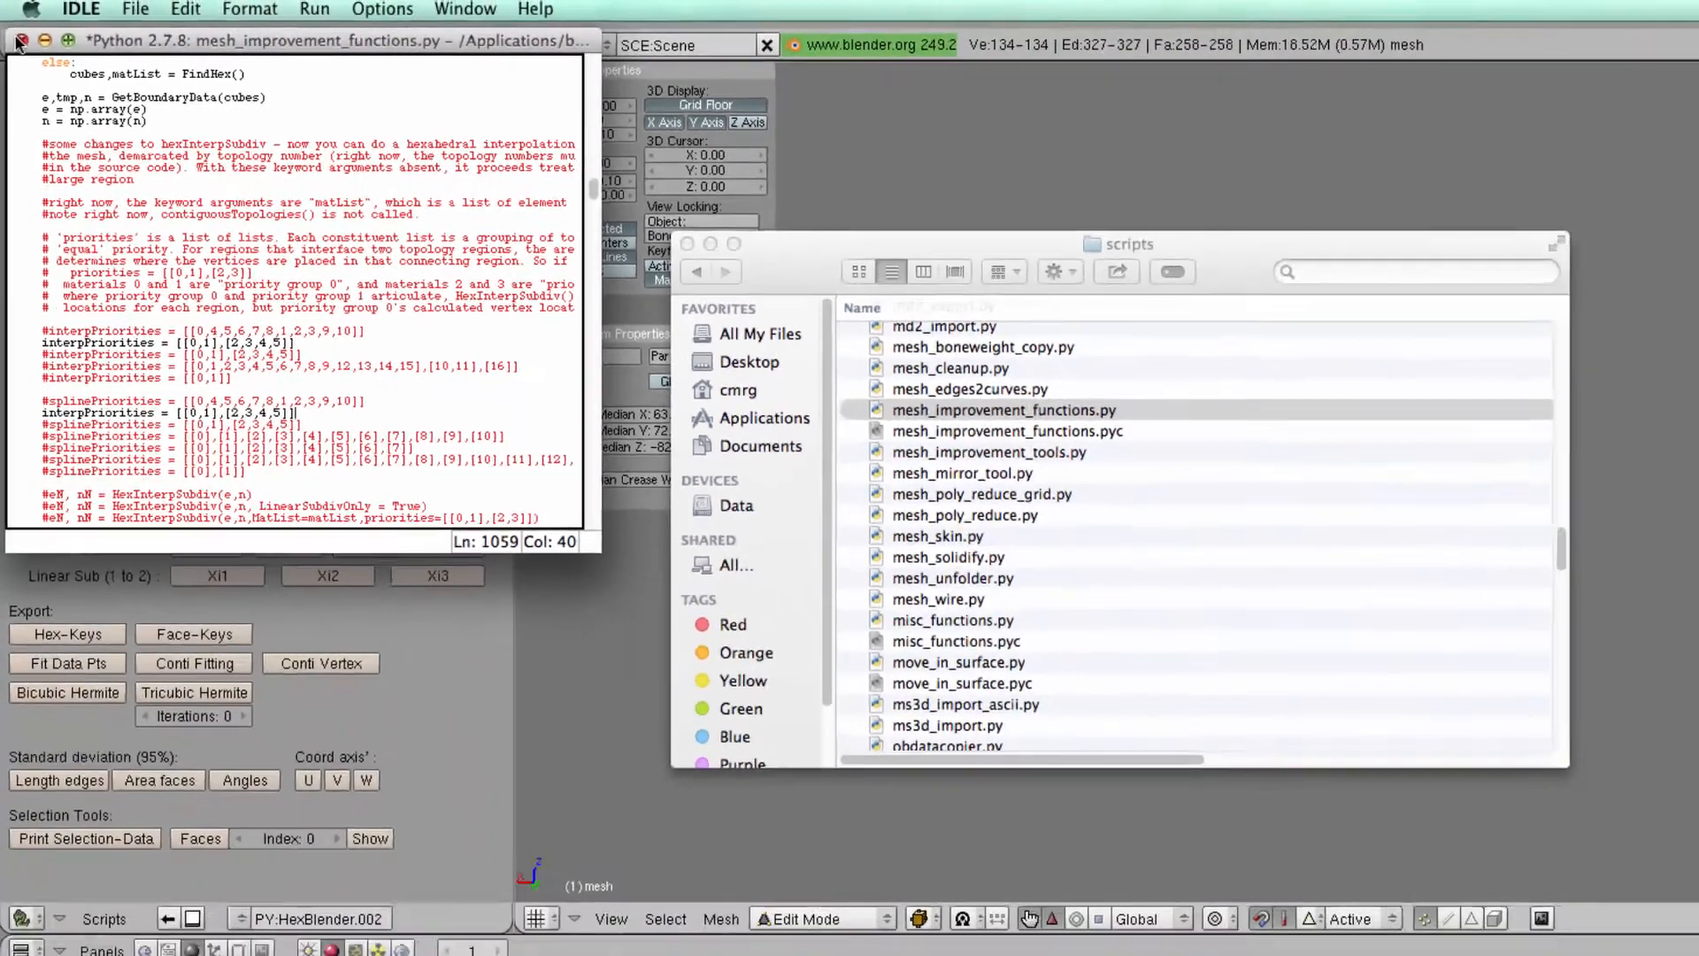
Close the script with its changes saved, and close the Python shell and the scripts folder window
key("super+w")
key("Return")
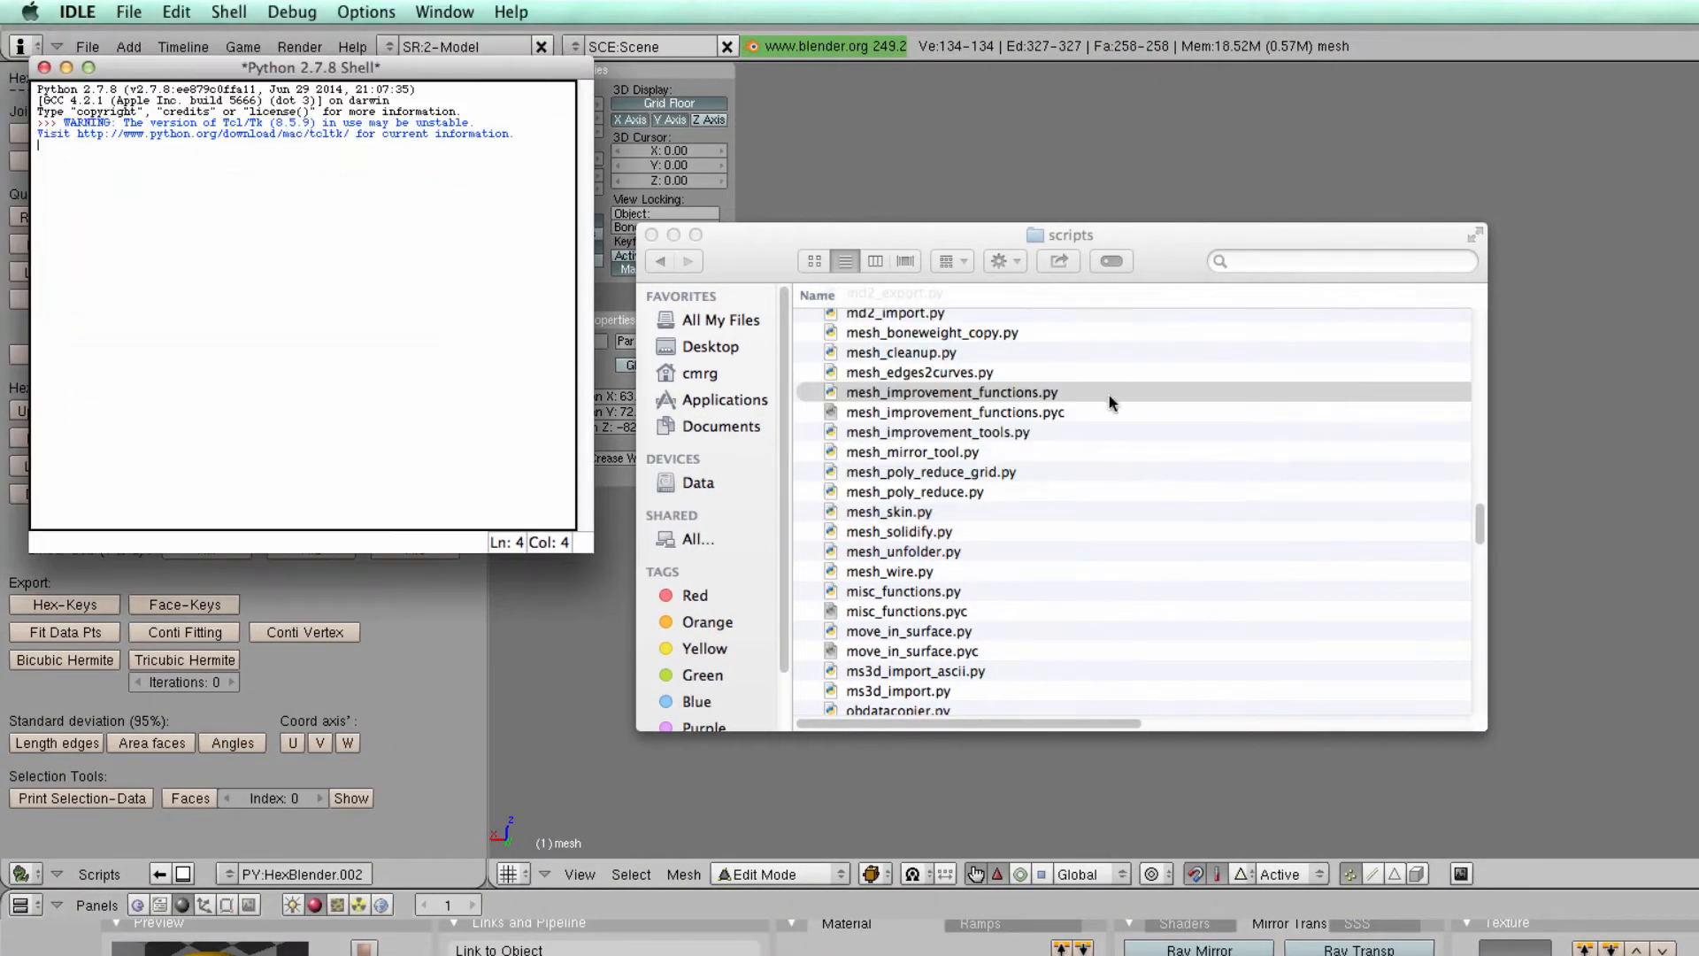
left_click(43, 68)
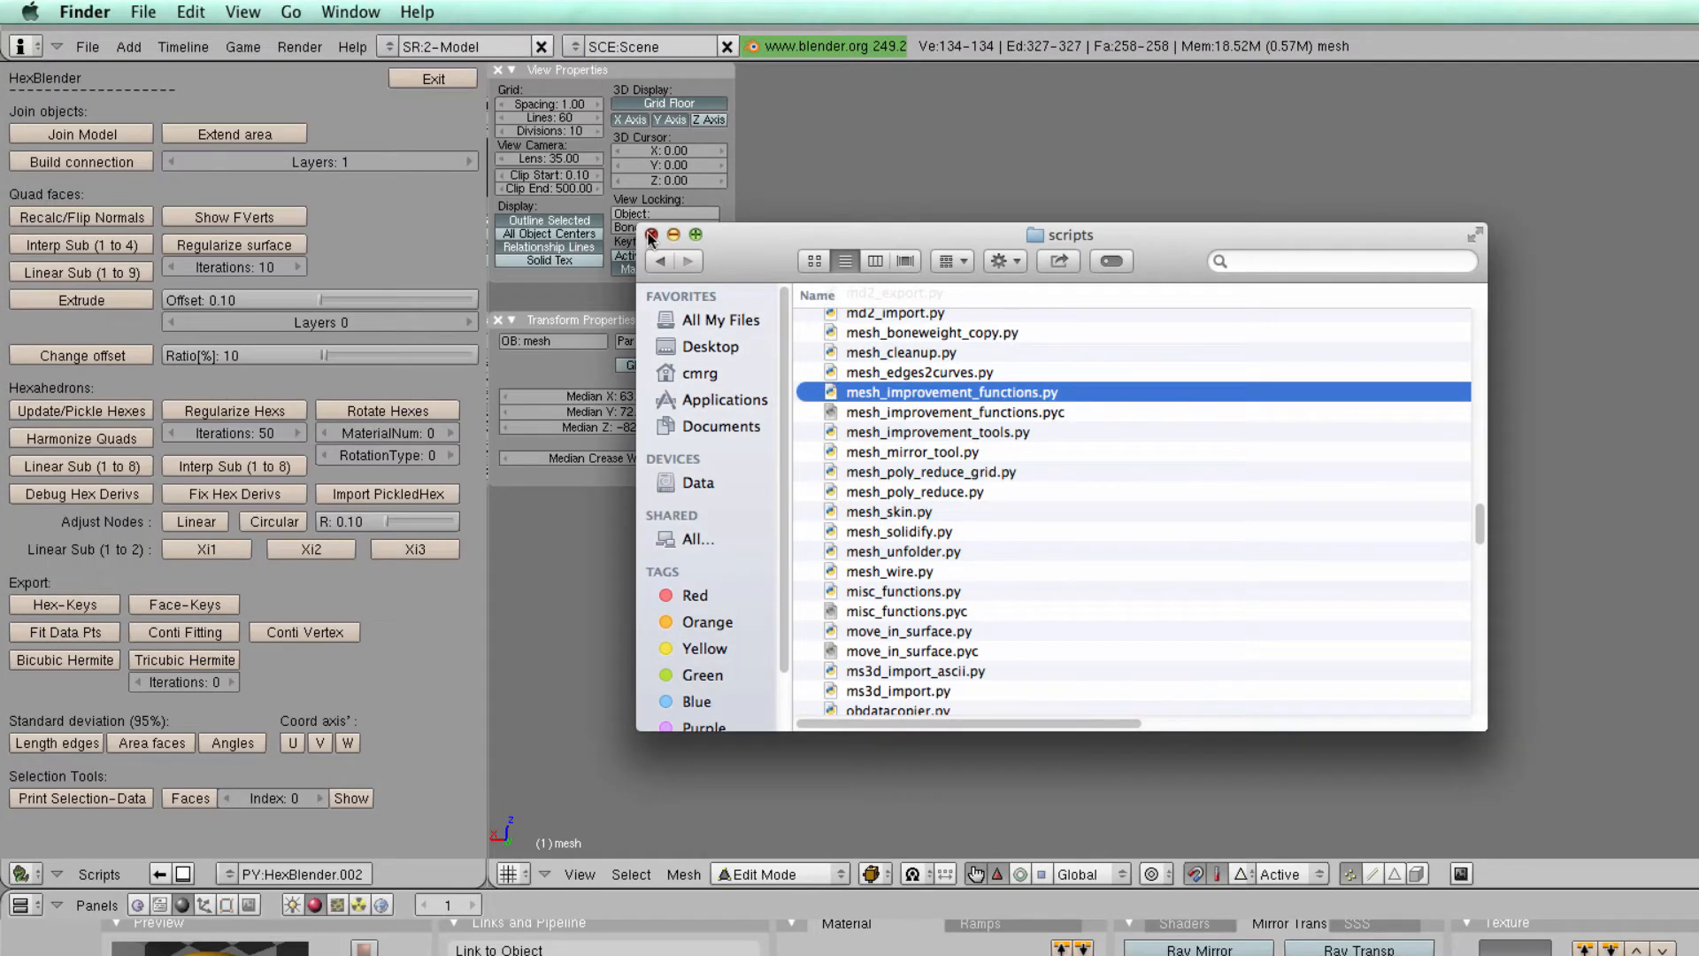
left_click(652, 235)
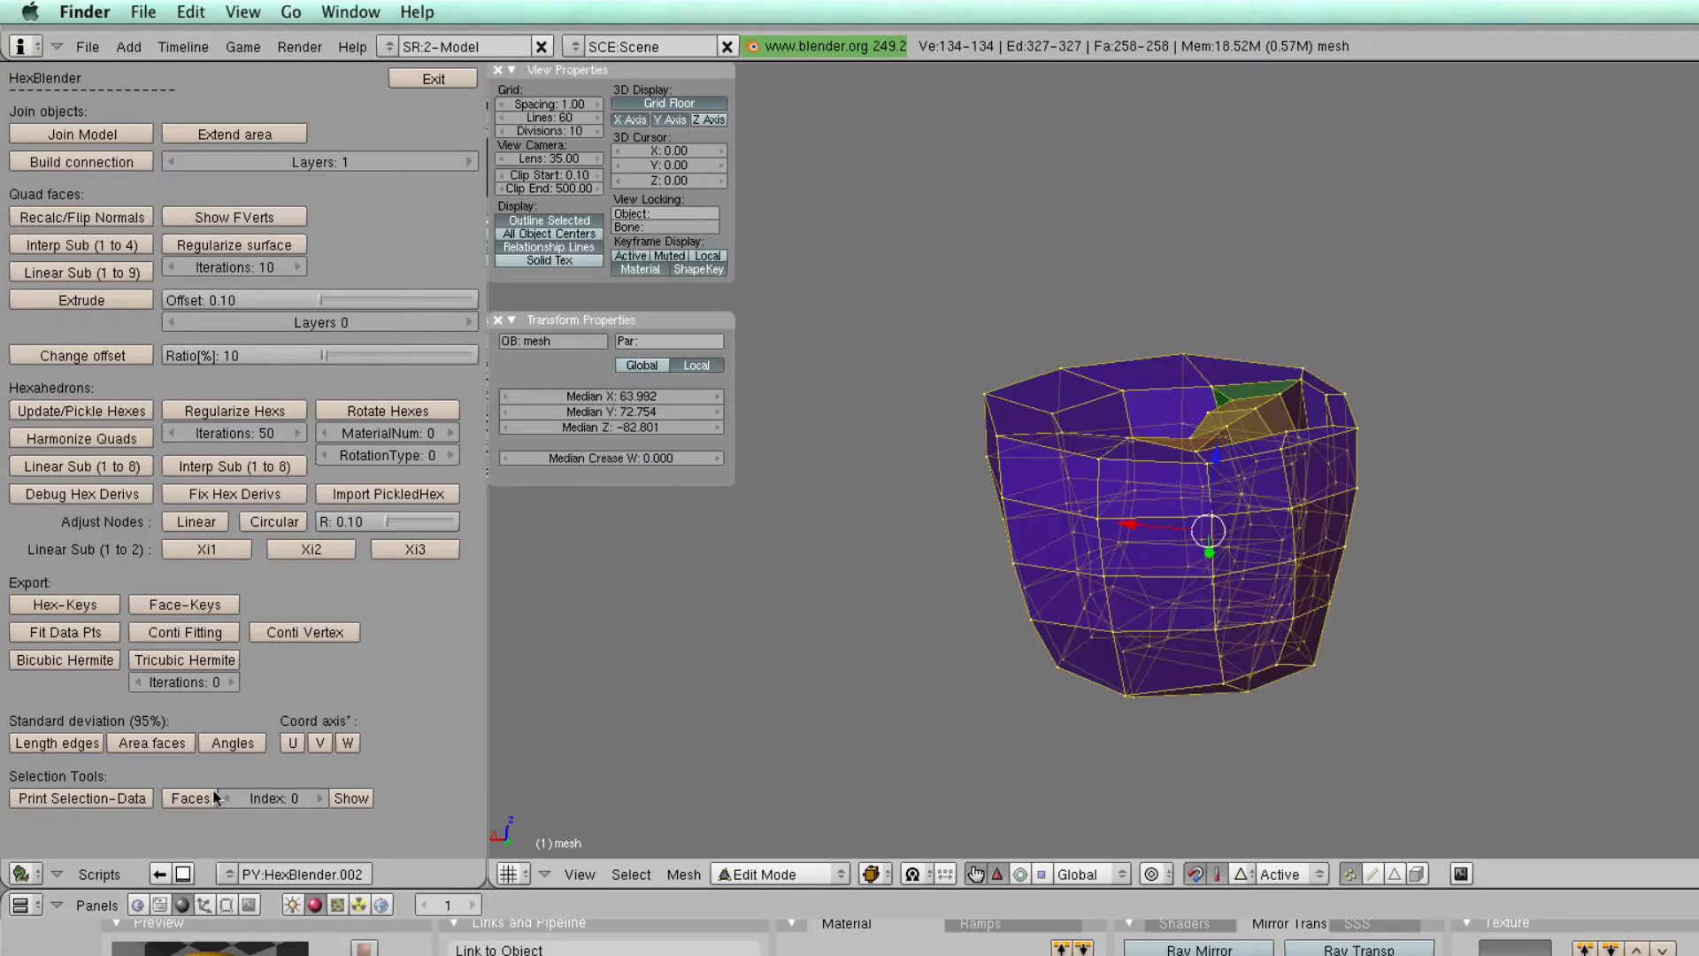
Back in Blender, exit the running HexBlender script and relaunch HexBlender from the mesh scripts
left_click(103, 878)
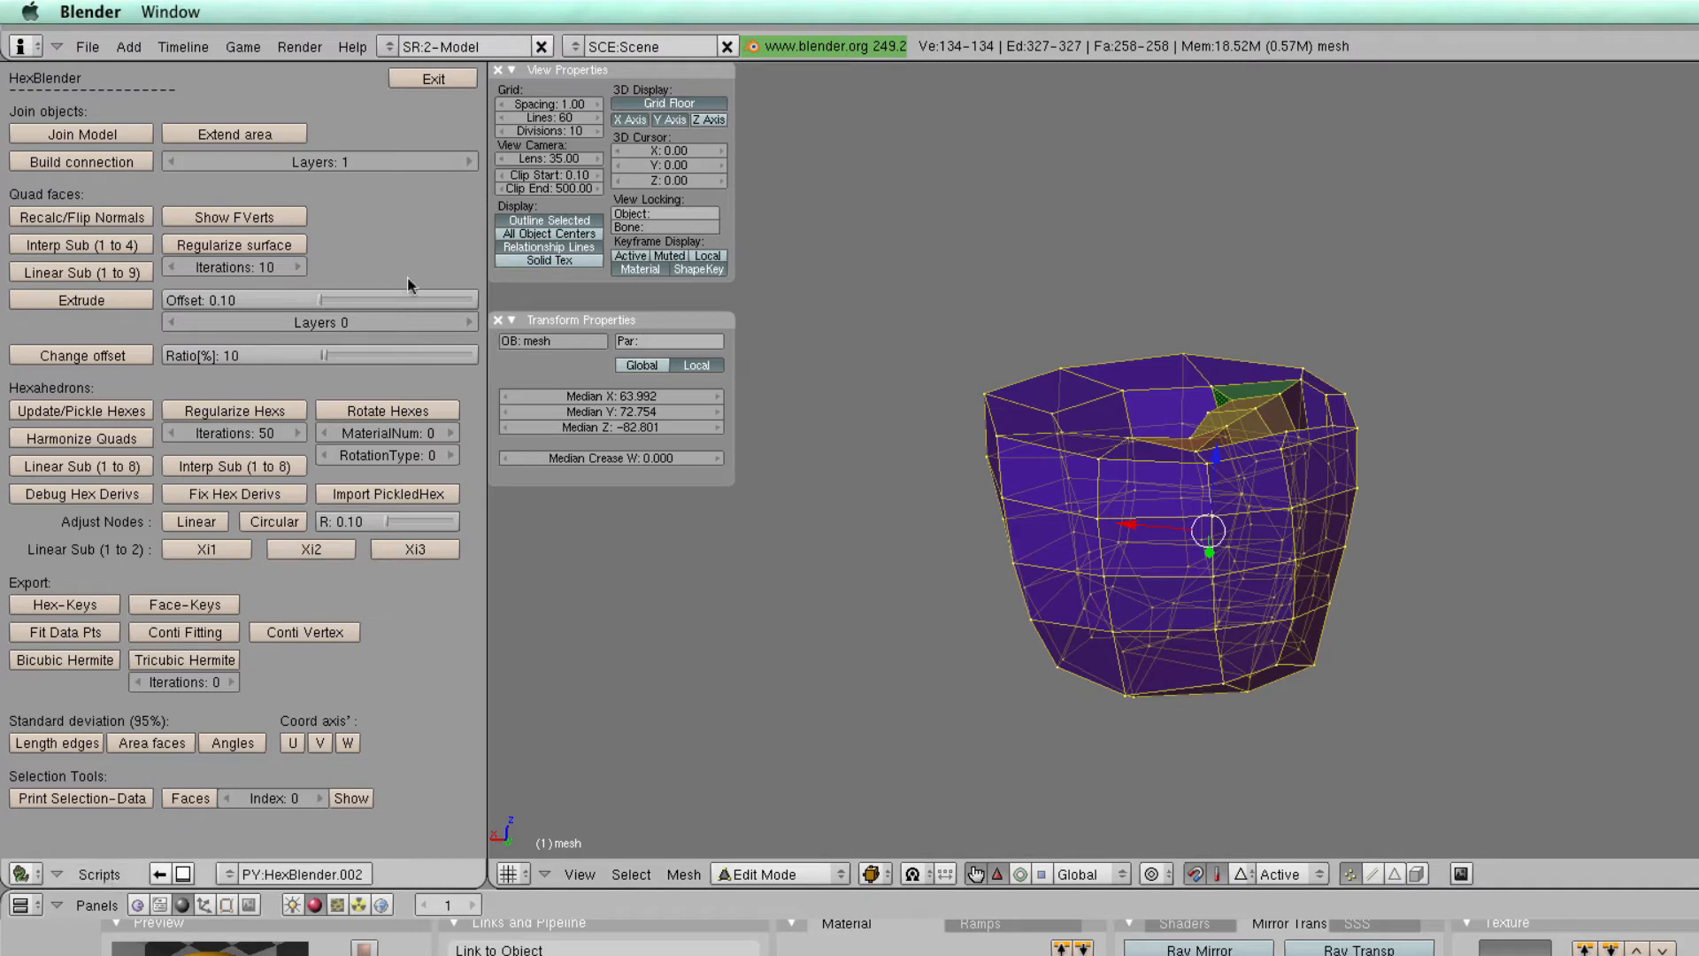
left_click(453, 80)
left_click(98, 873)
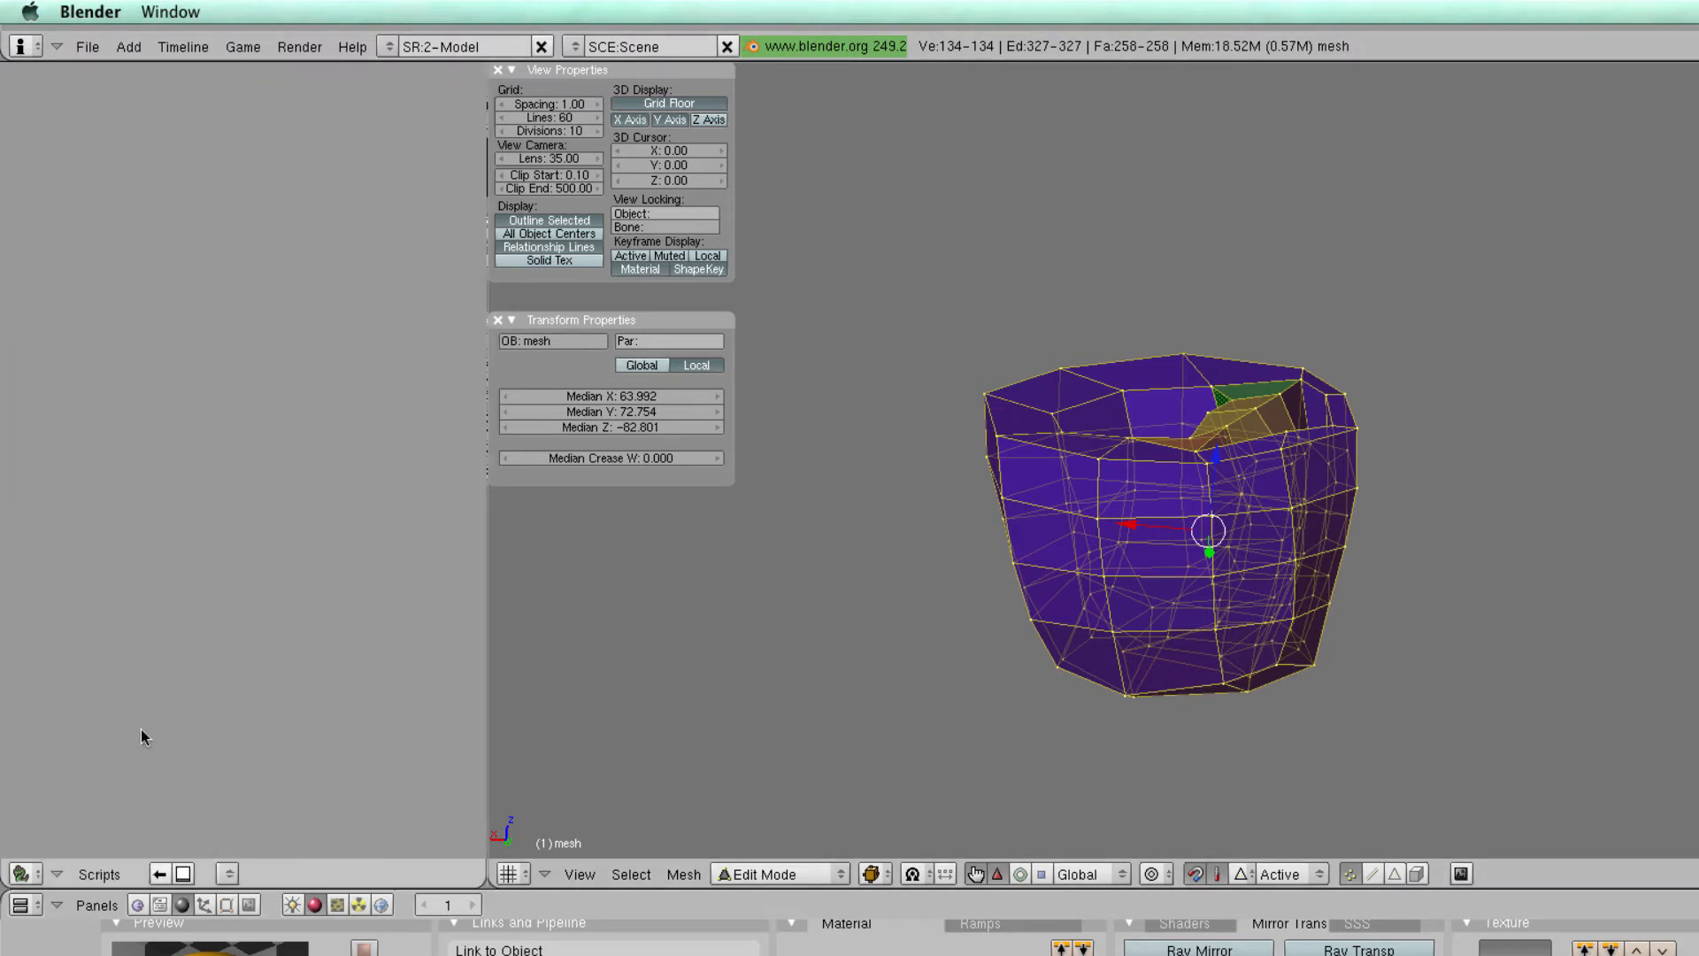
left_click(98, 874)
mouse_move(142, 741)
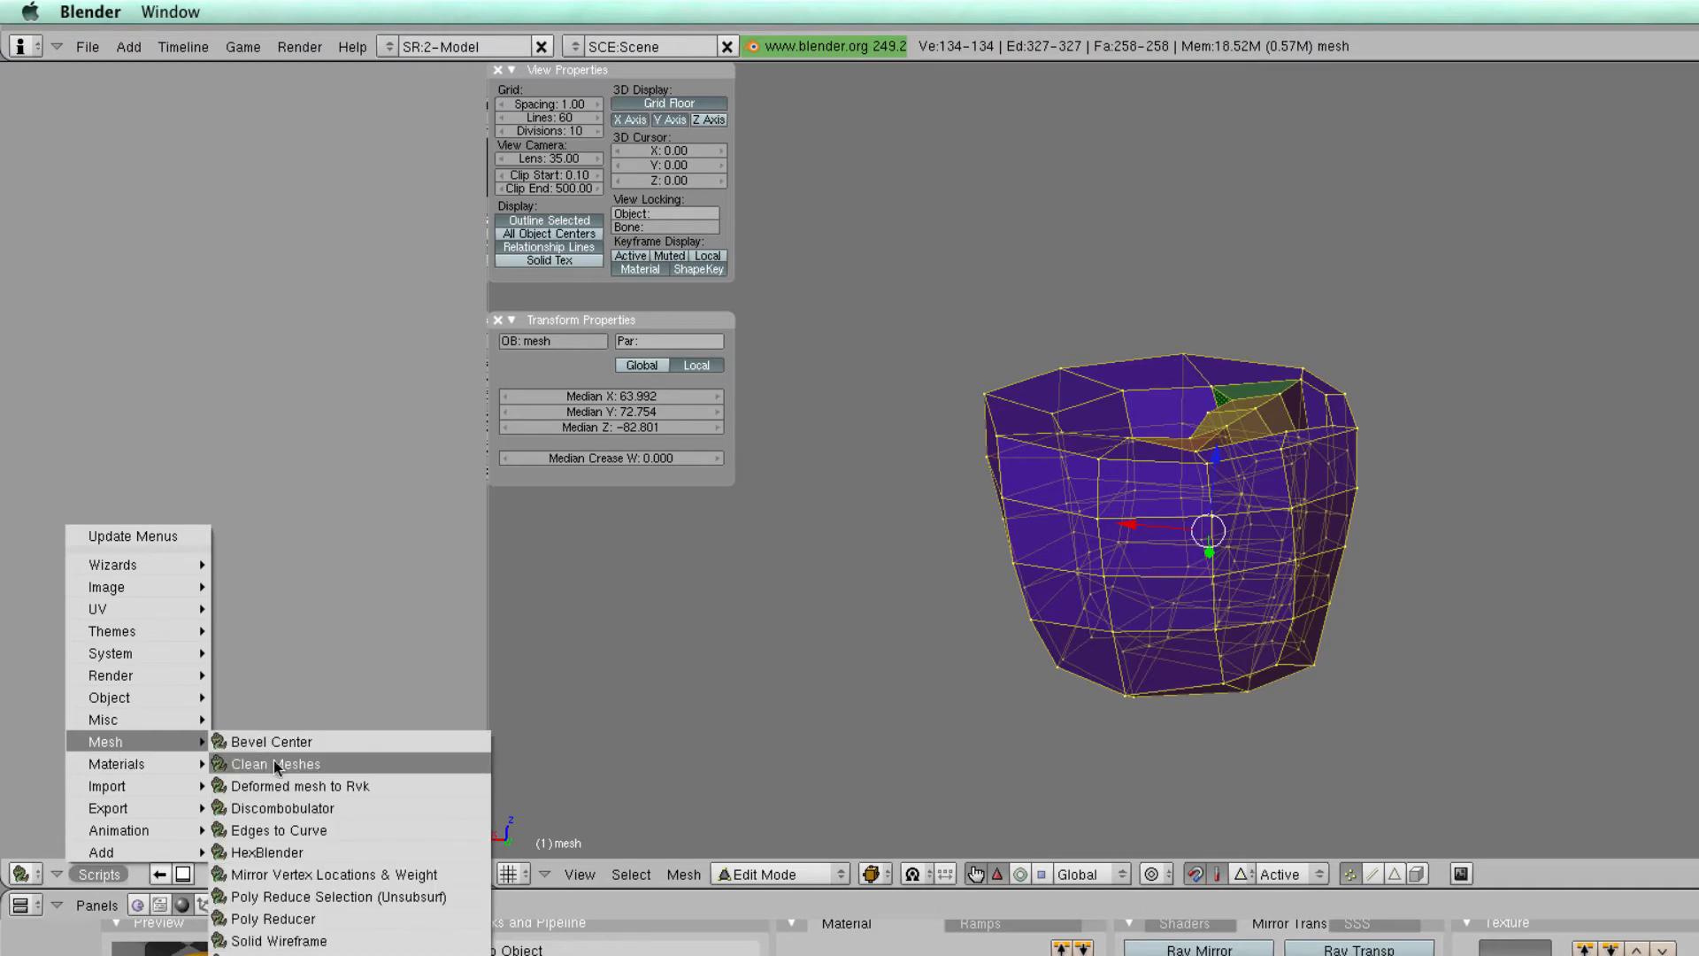
left_click(299, 850)
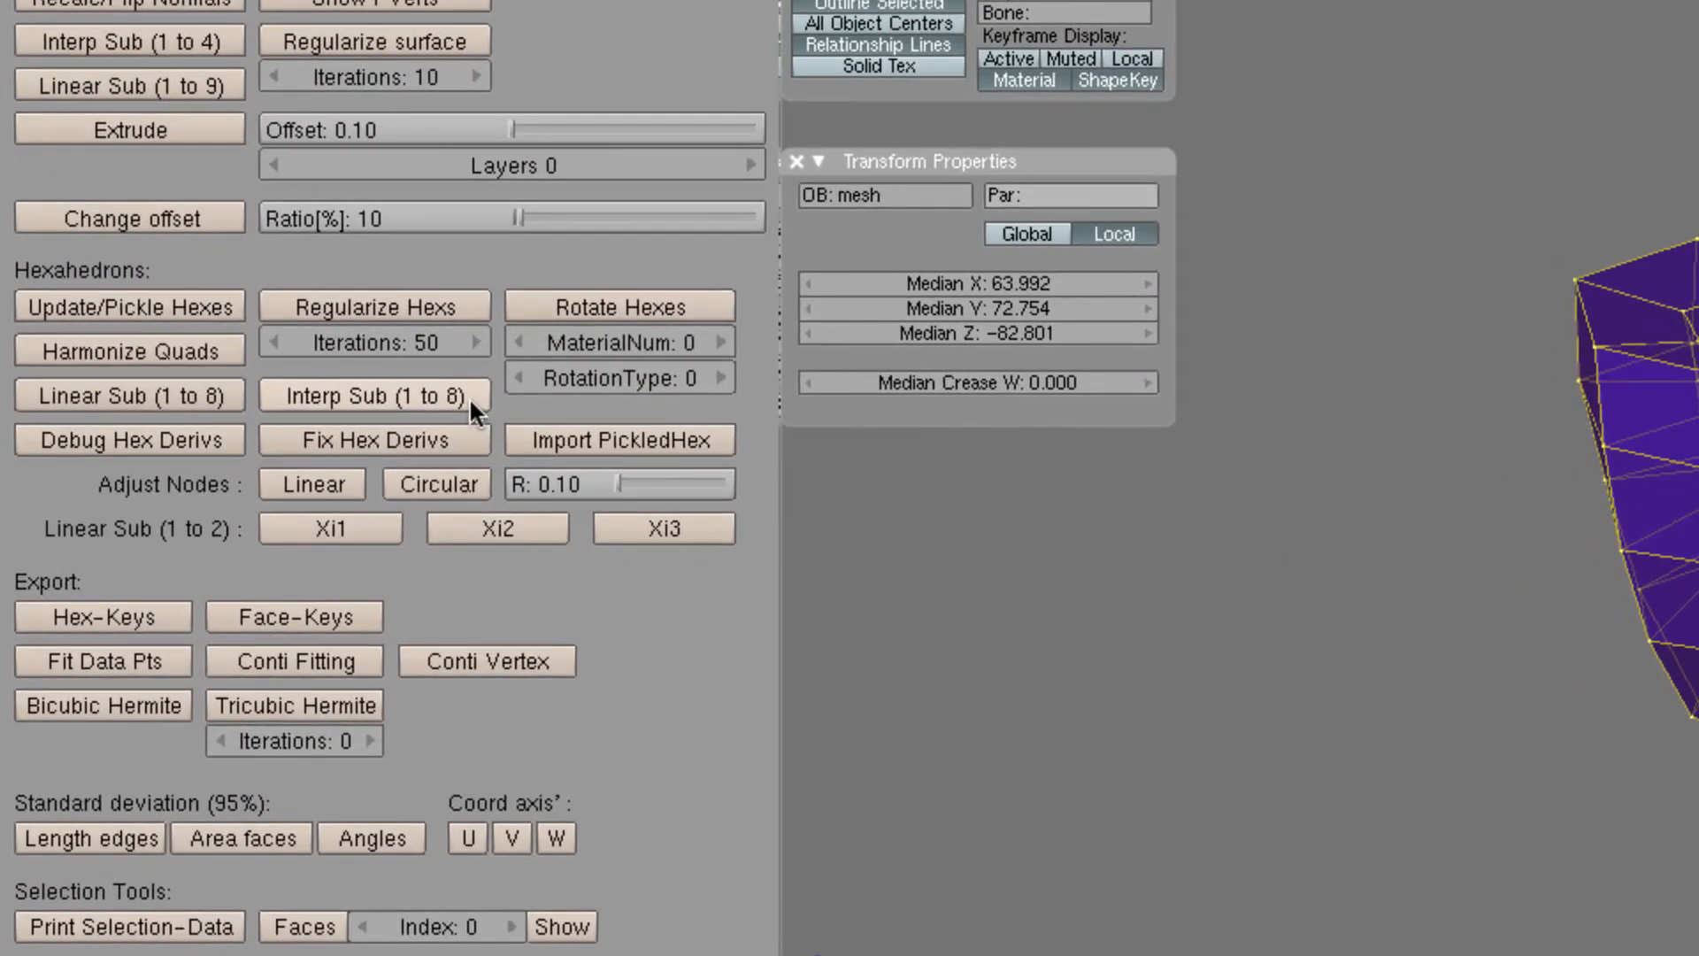
Subdivide the hexahedral mesh twice with Interp Sub (1 to 8), cancelling the pickle file export after each subdivision
left_click(309, 461)
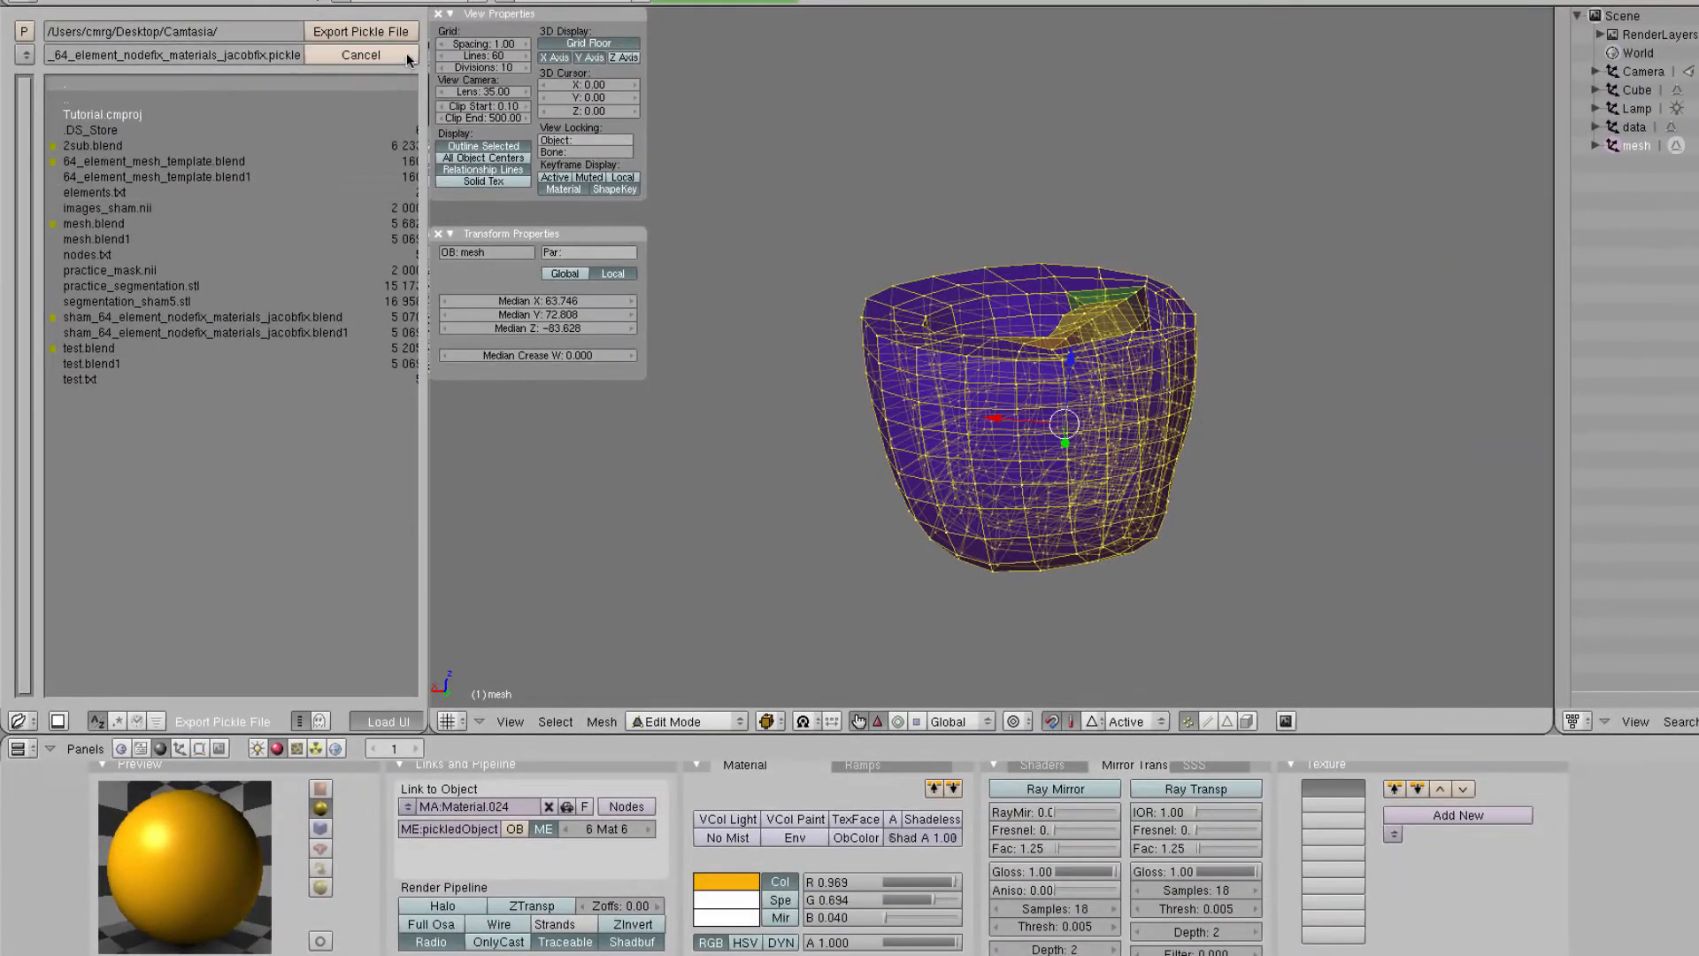
left_click(408, 58)
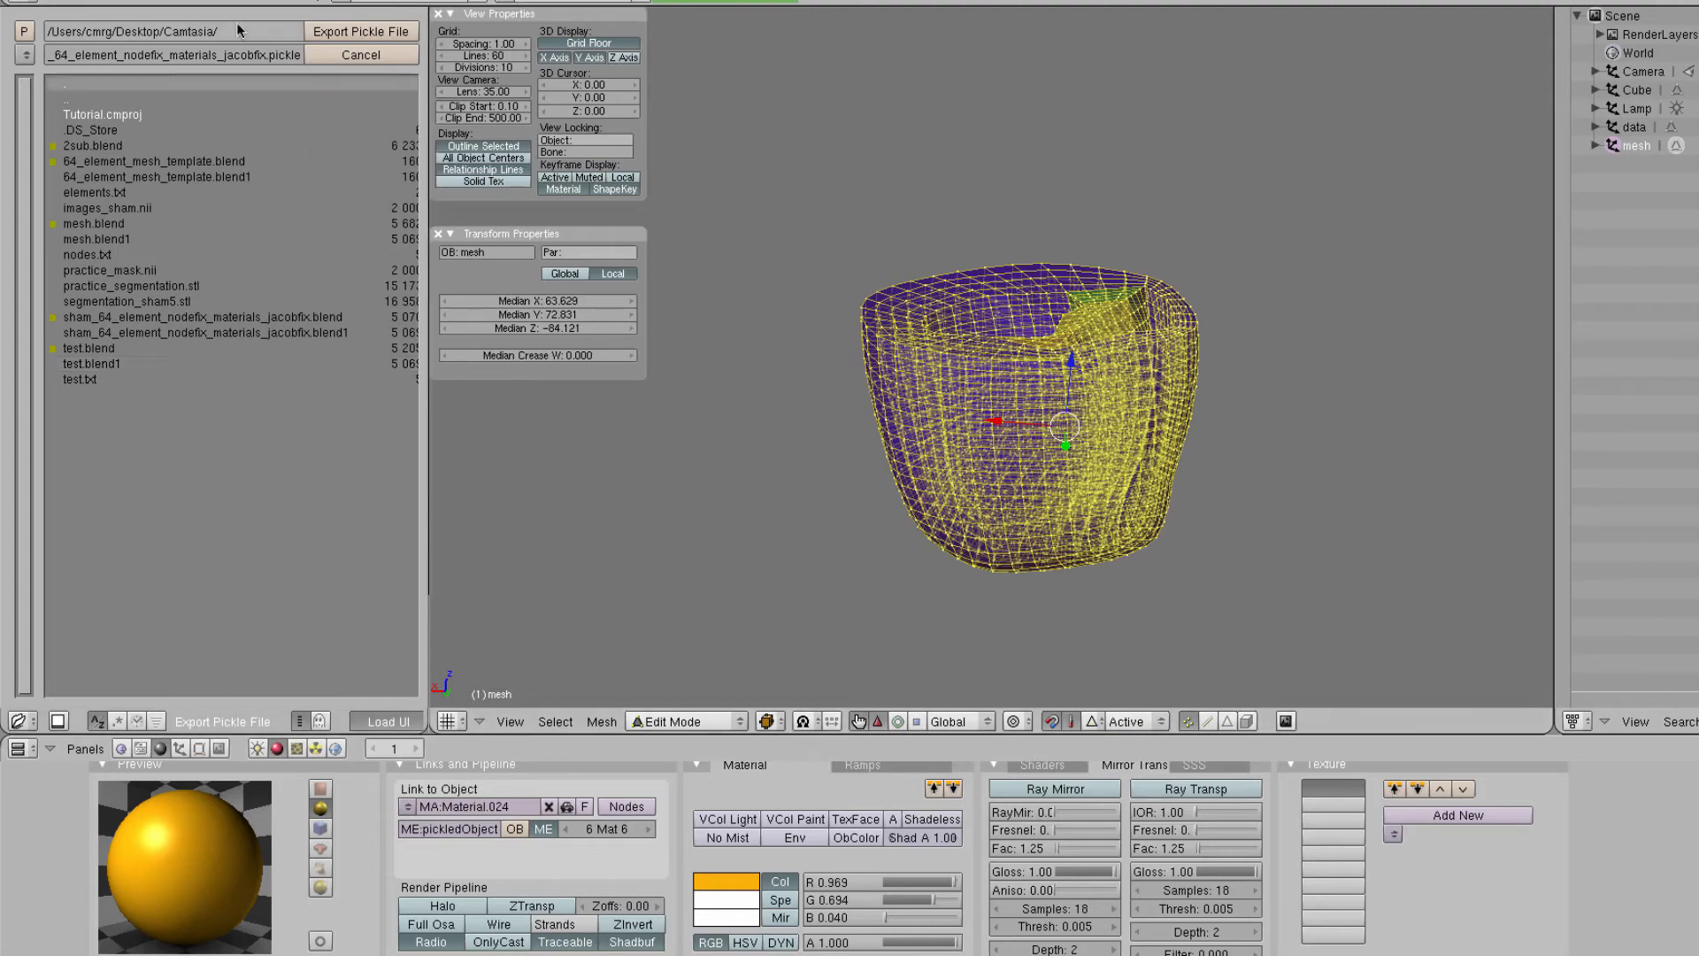
left_click(361, 55)
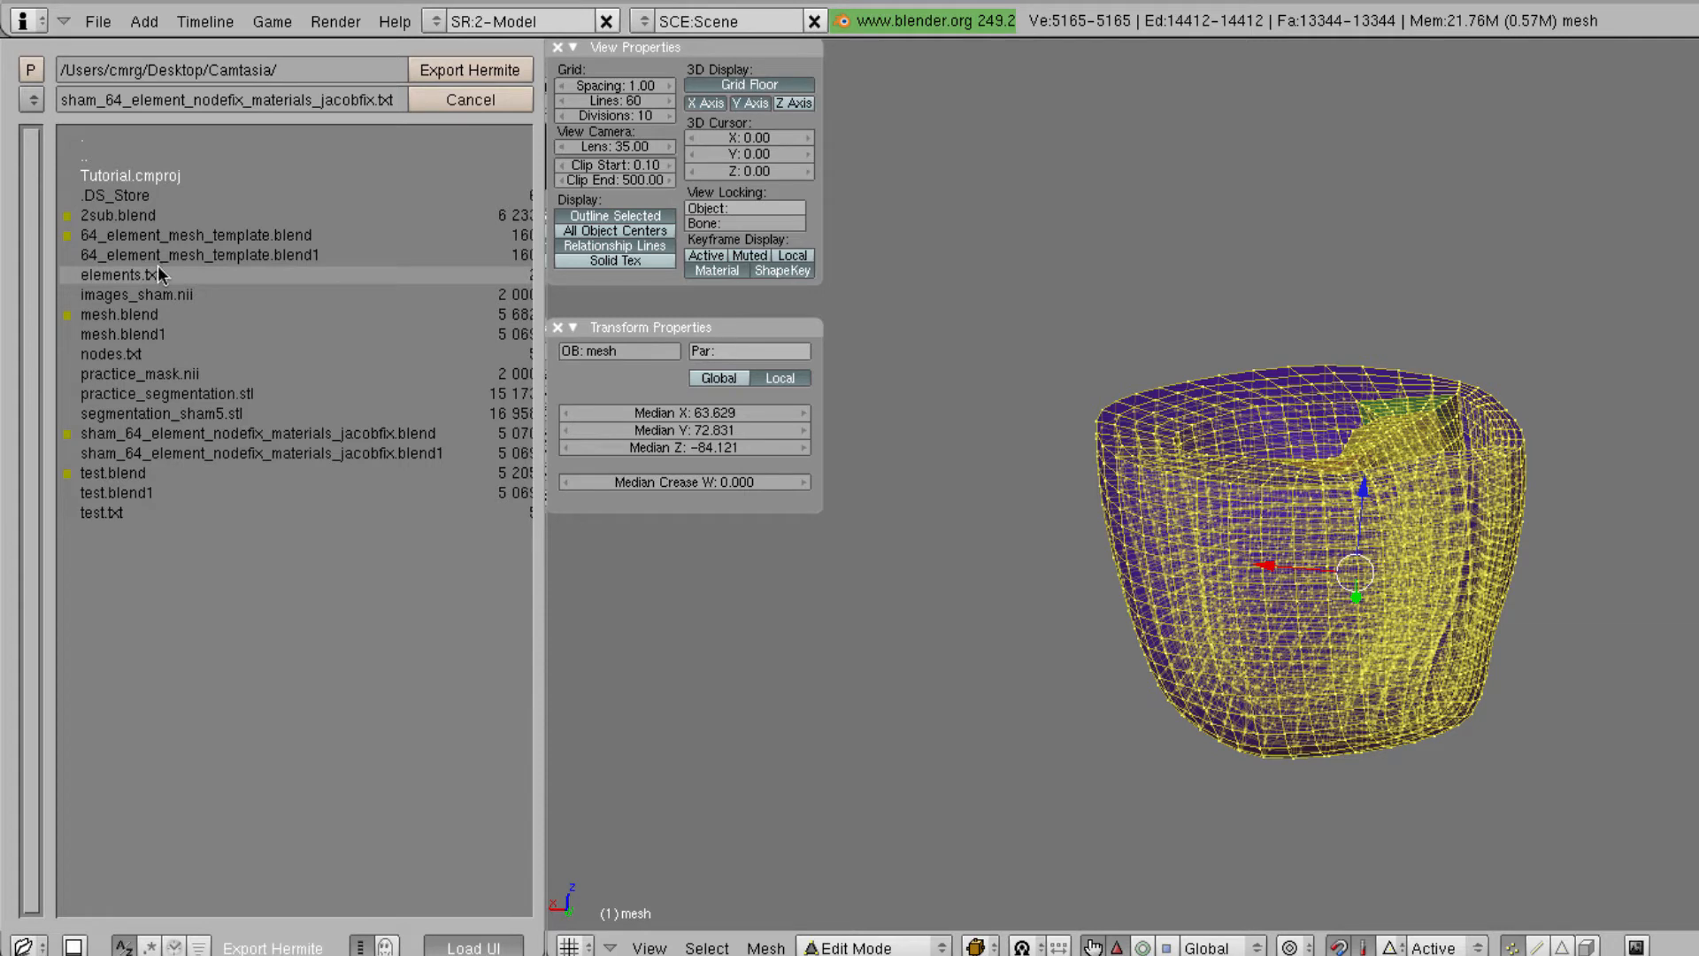
Export the subdivided mesh's Hermite data to SFM.txt in the Camtasia folder
left_click(267, 97)
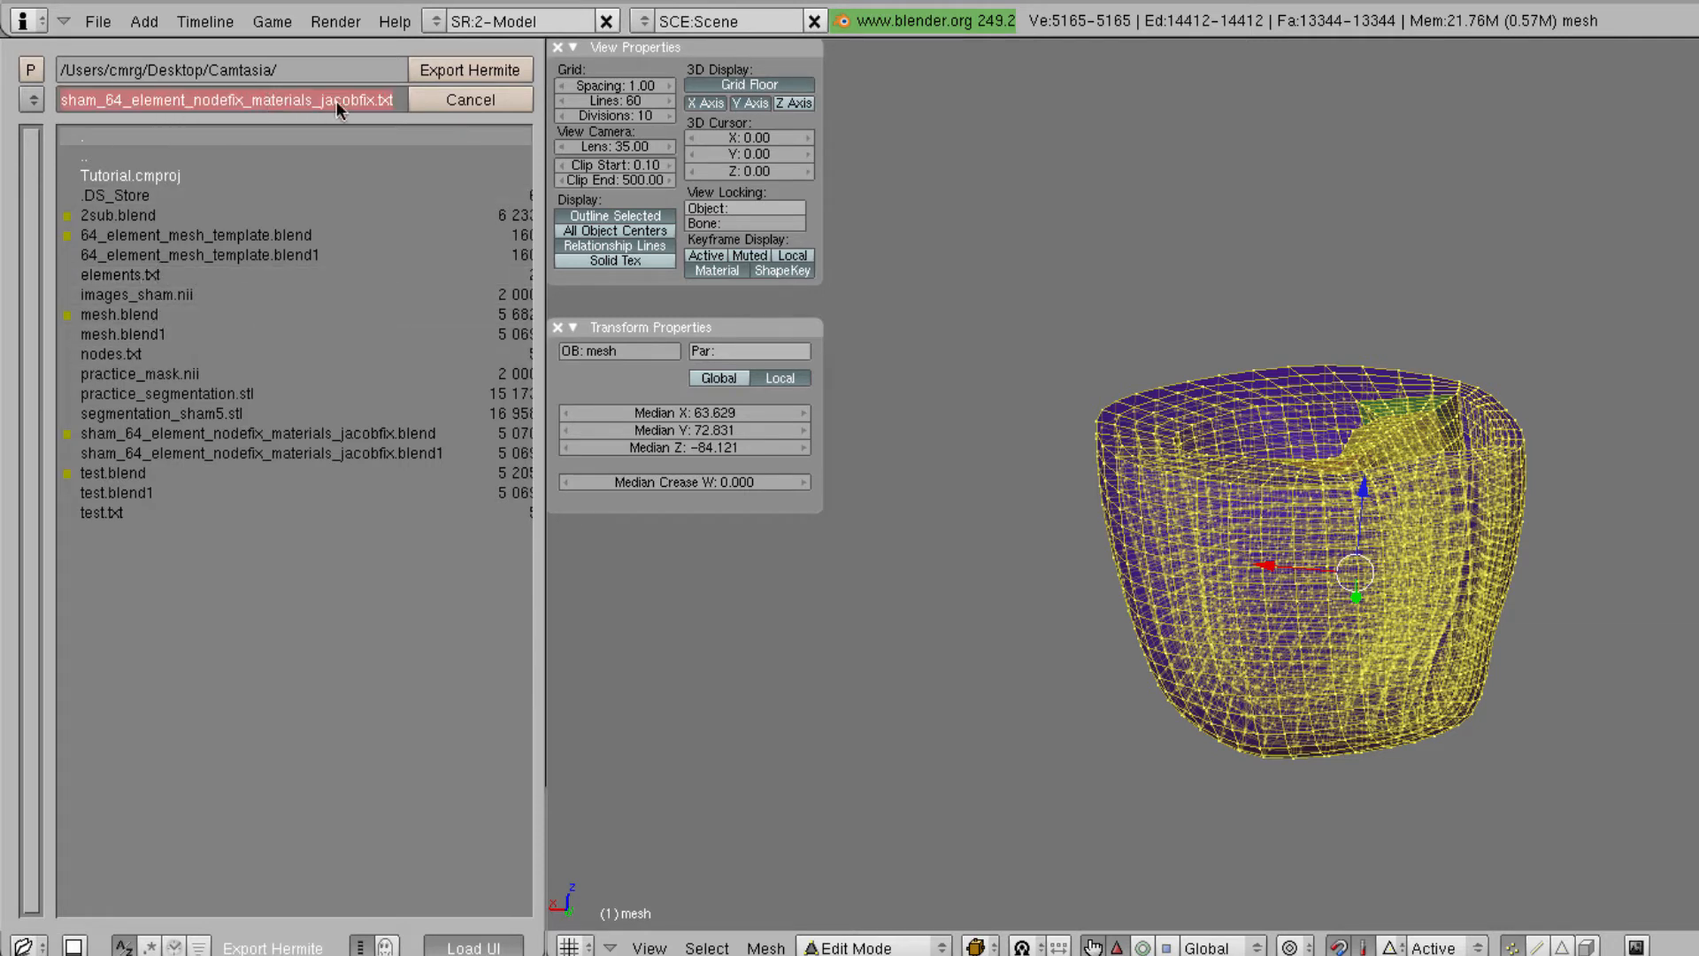
left_click(370, 105)
left_click_drag(375, 106, 0, 104)
type("SFM")
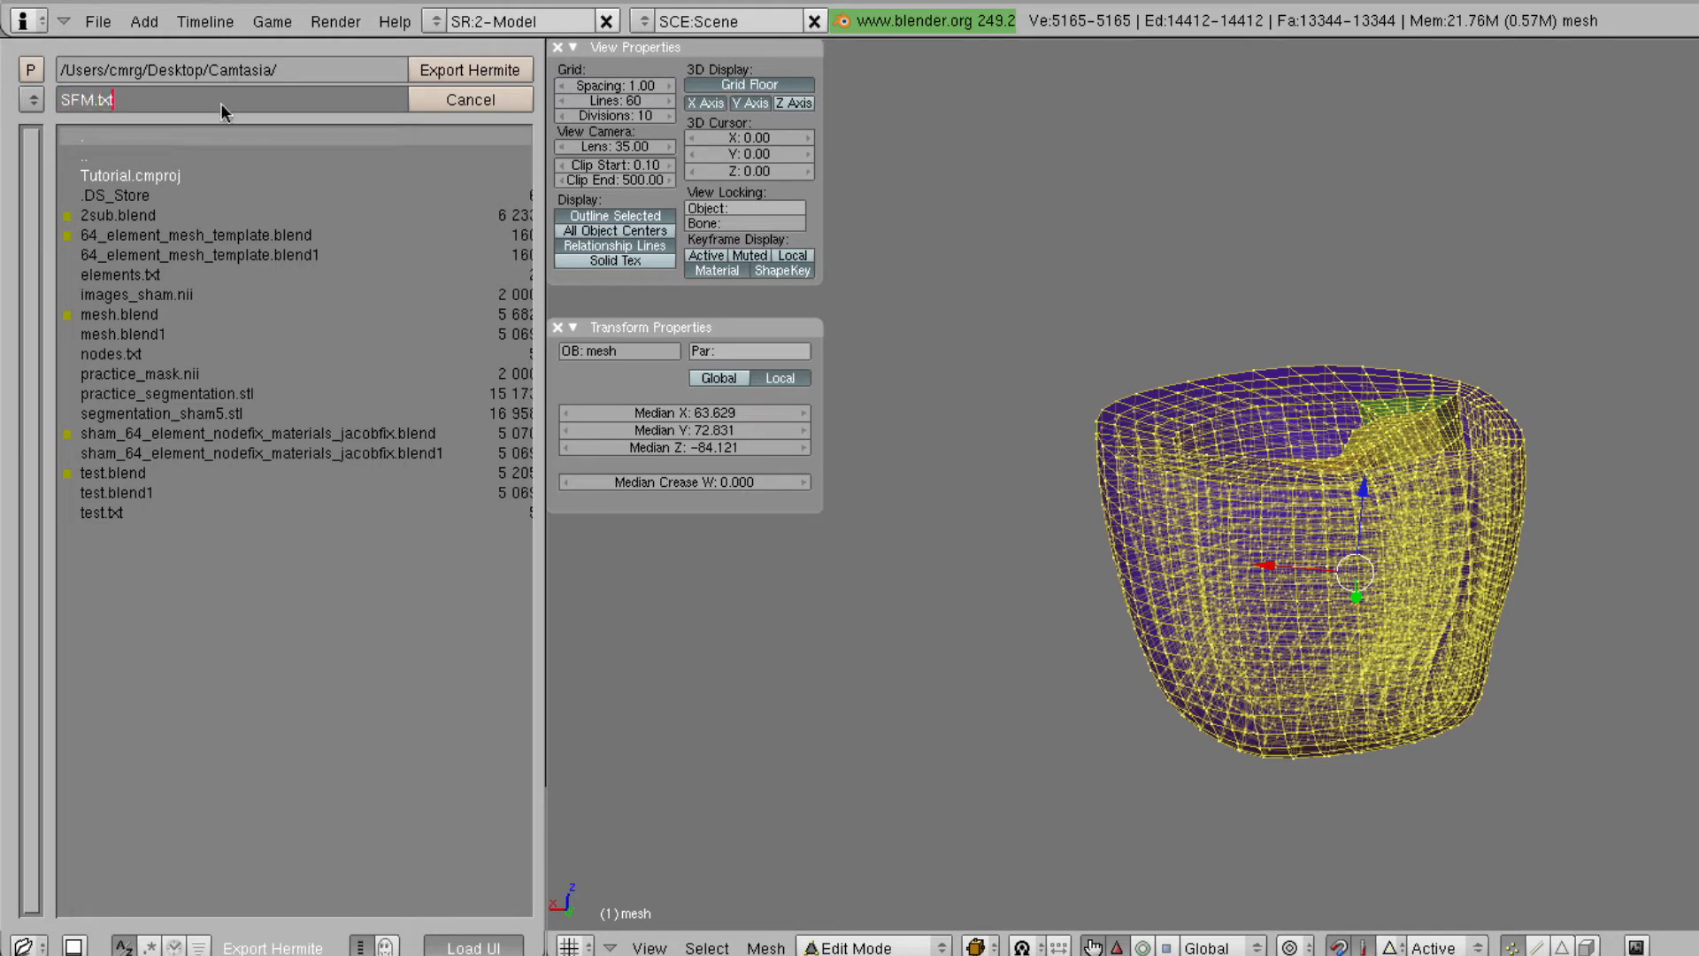
left_click(472, 69)
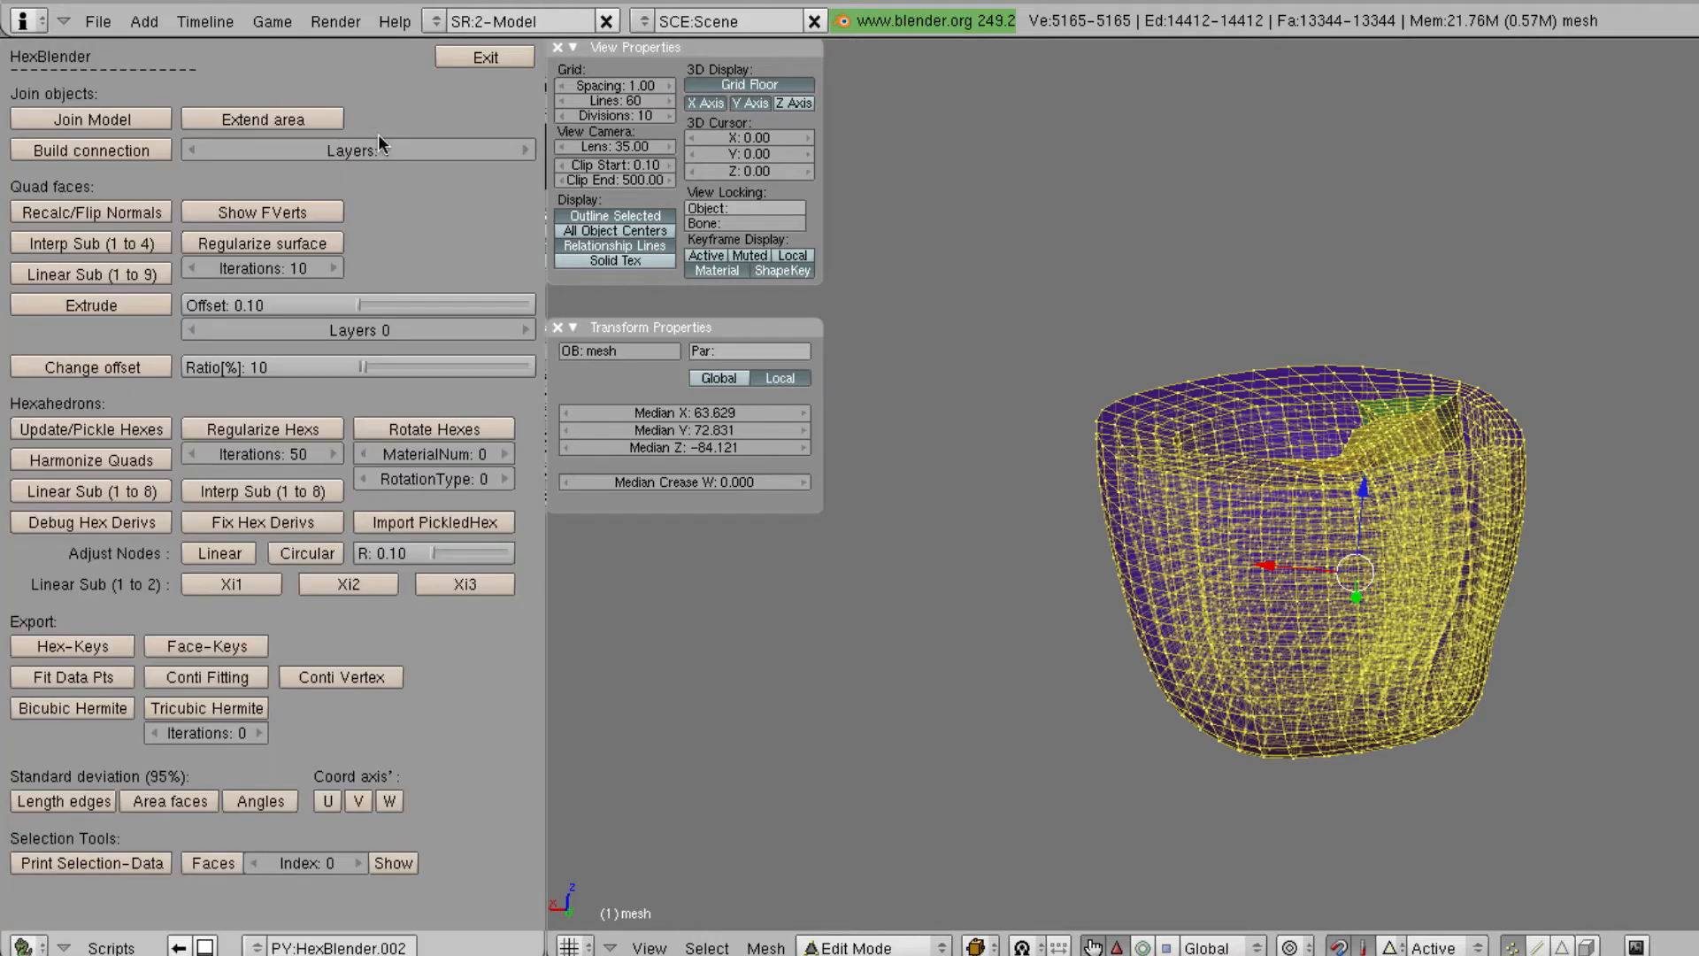
Save the subdivided model as sham_64_element_nodefix_materials_jacobfix_2sub.blend in the Camtasia folder
left_click(98, 21)
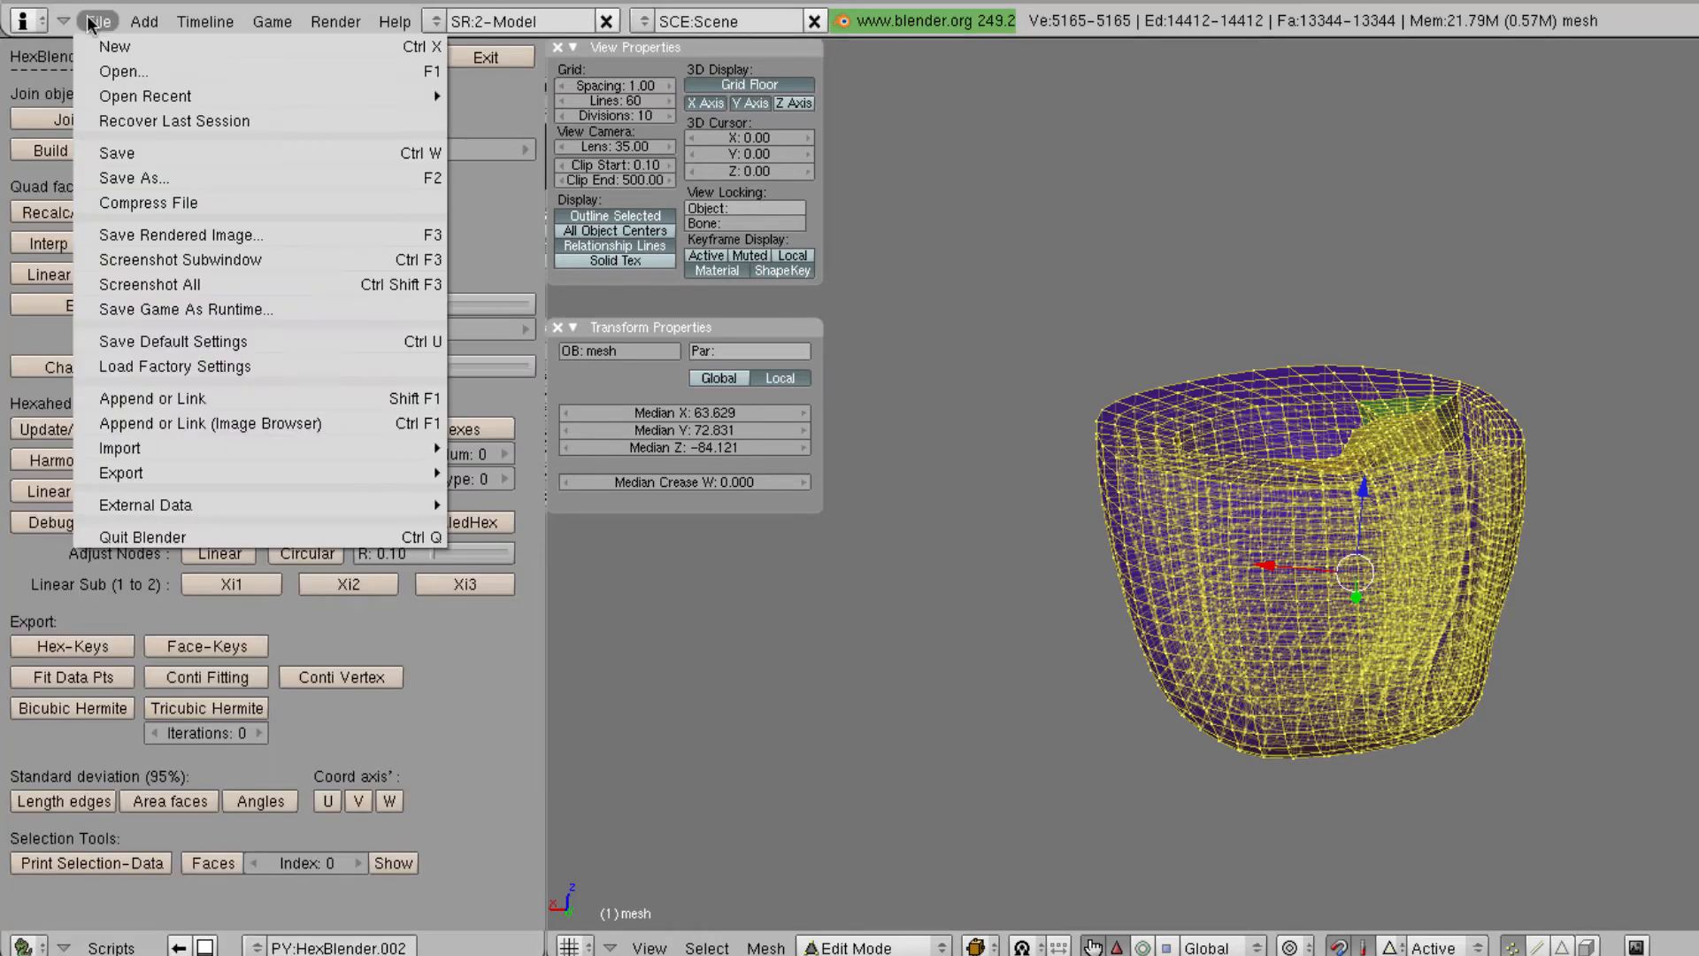
left_click(136, 177)
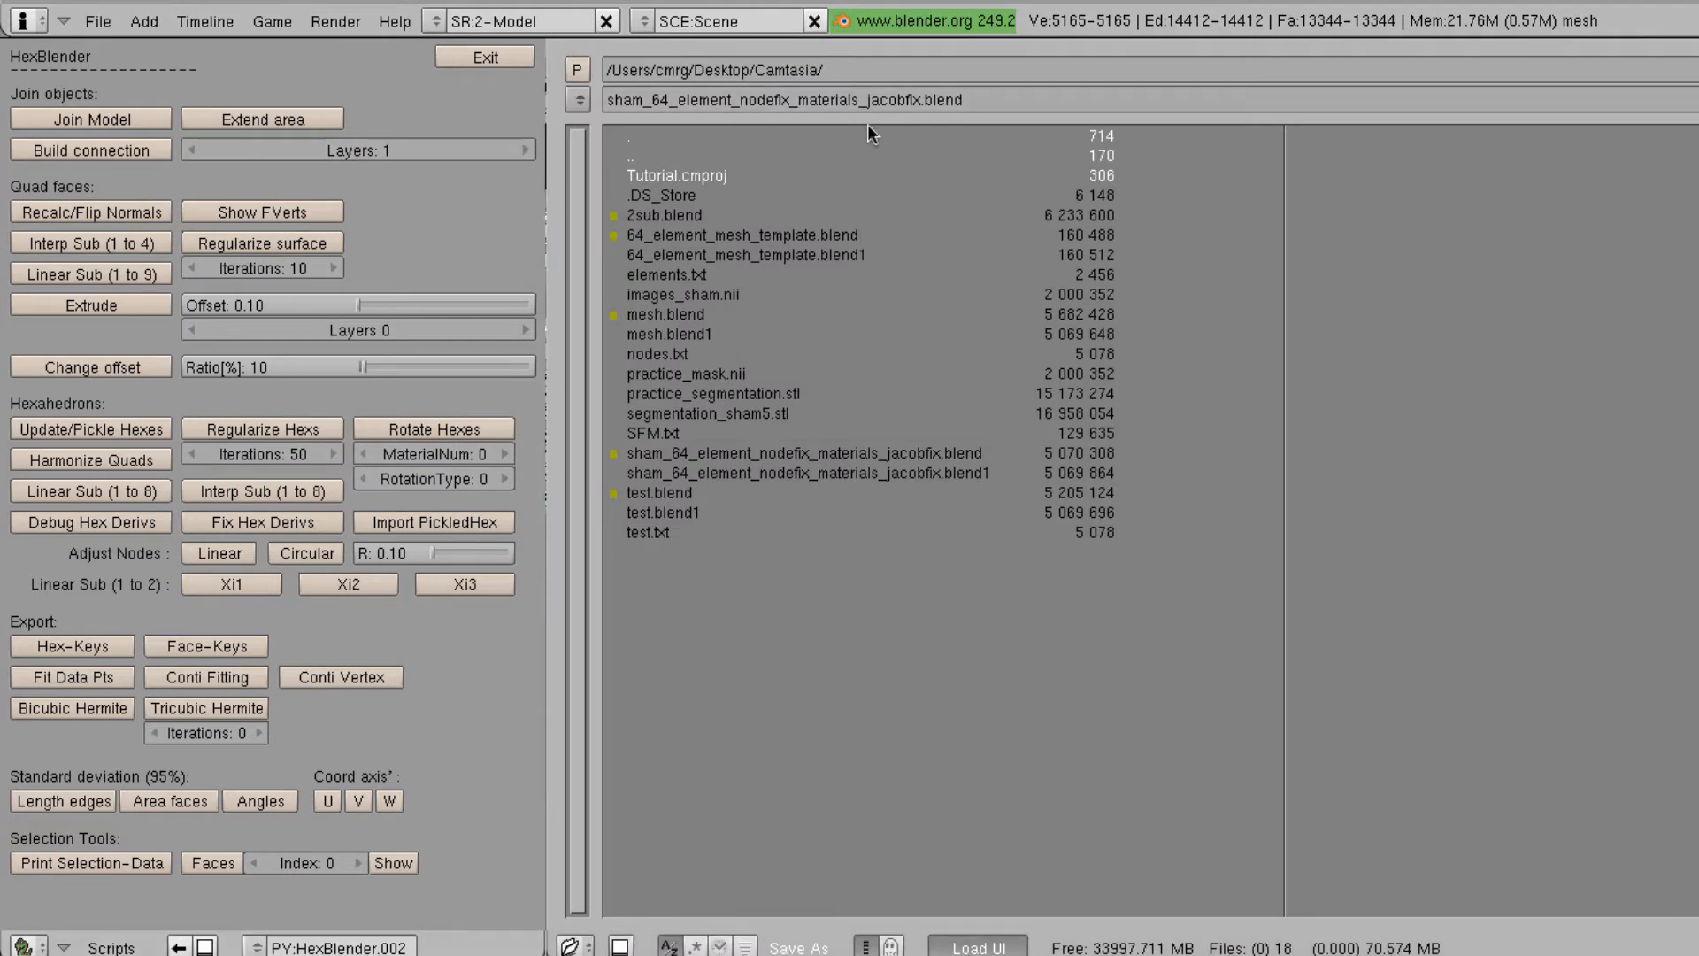
left_click(938, 104)
left_click(922, 99)
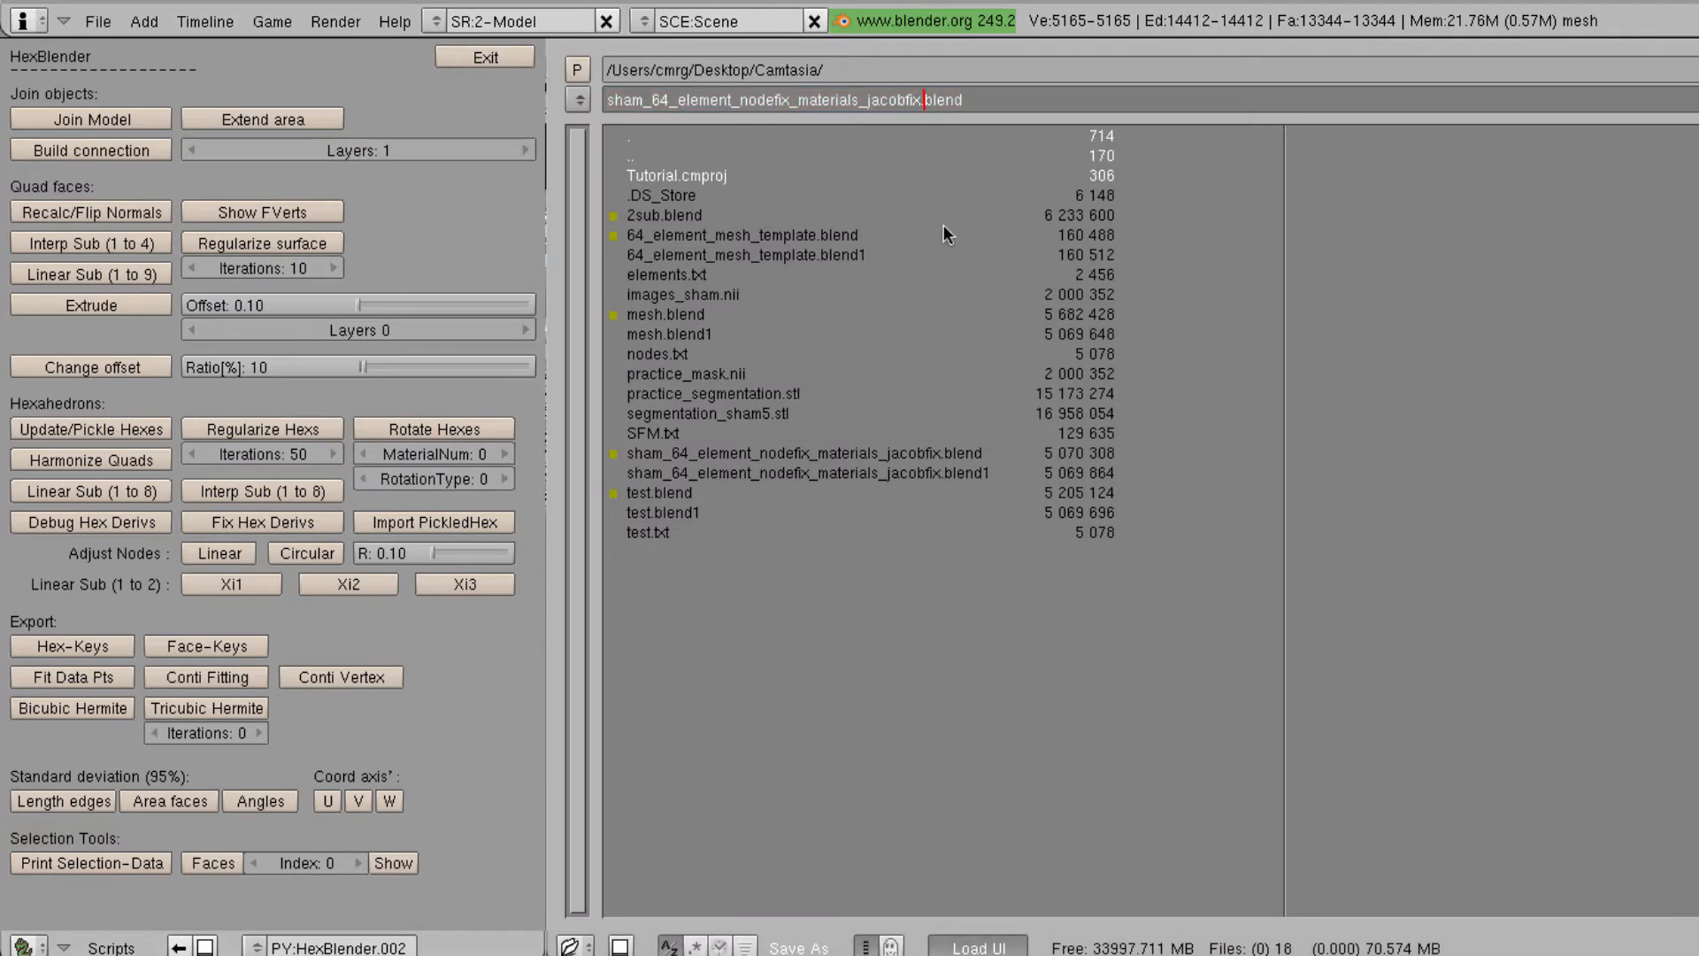
key("Left")
type("_2sub")
key("Return")
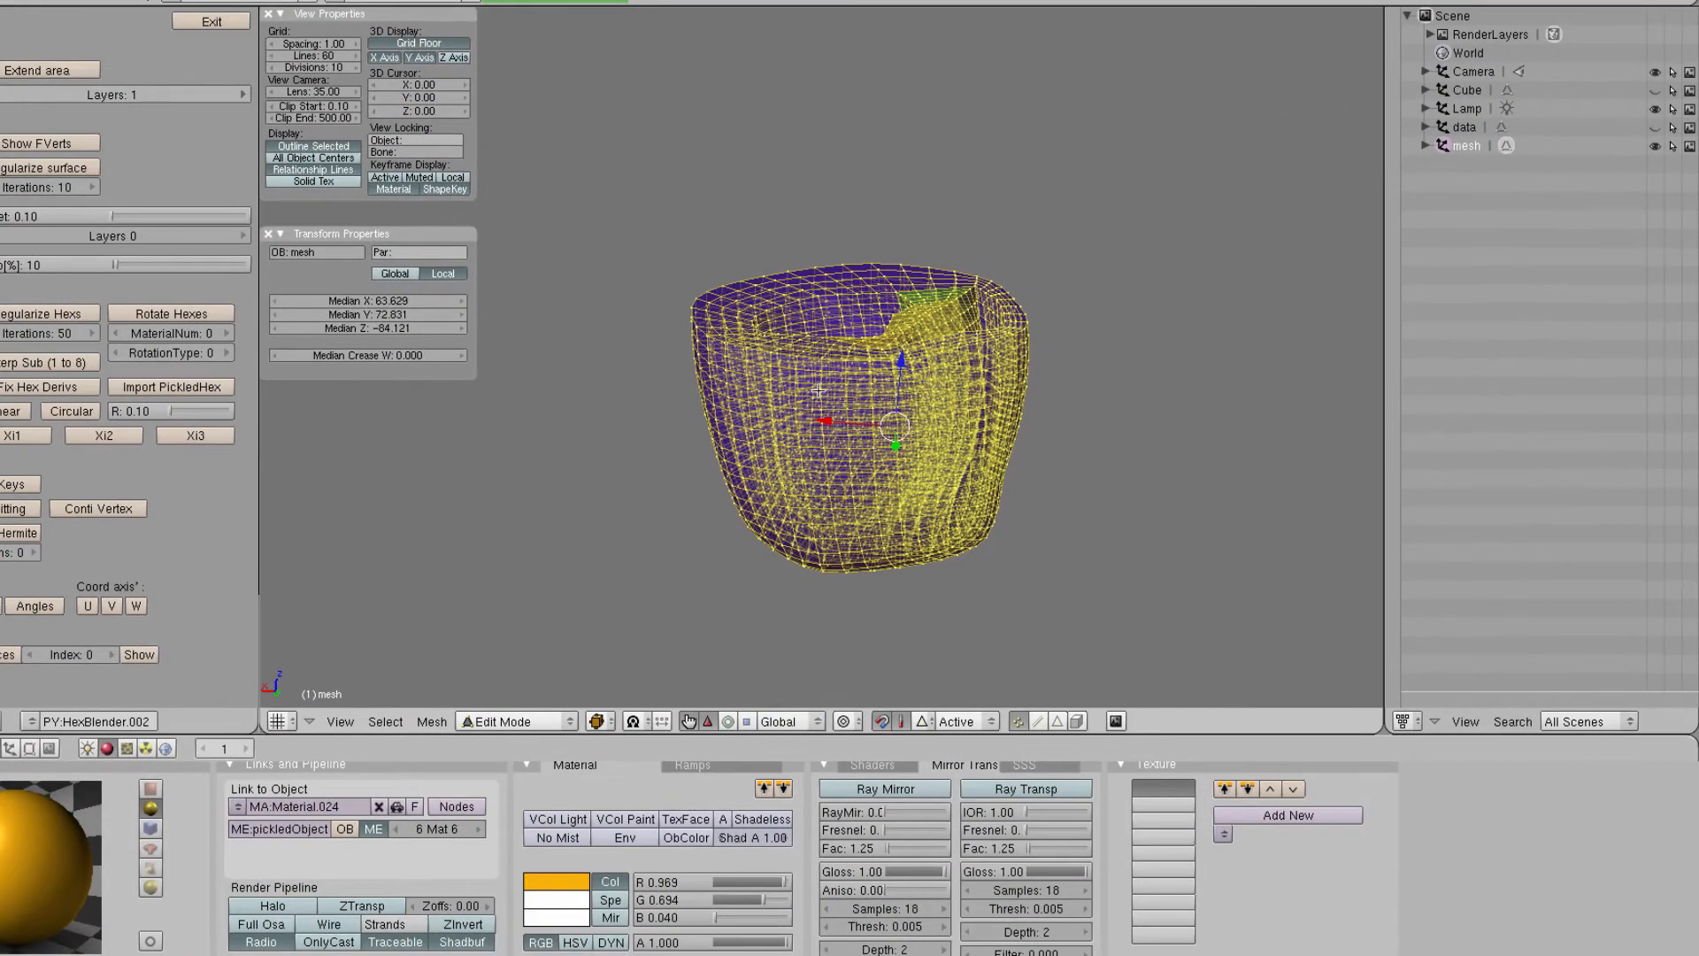
Show the data object with the mesh hidden, take the mesh out of Edit Mode, and put the data object into Edit Mode
middle_click_drag(818, 391, 822, 453)
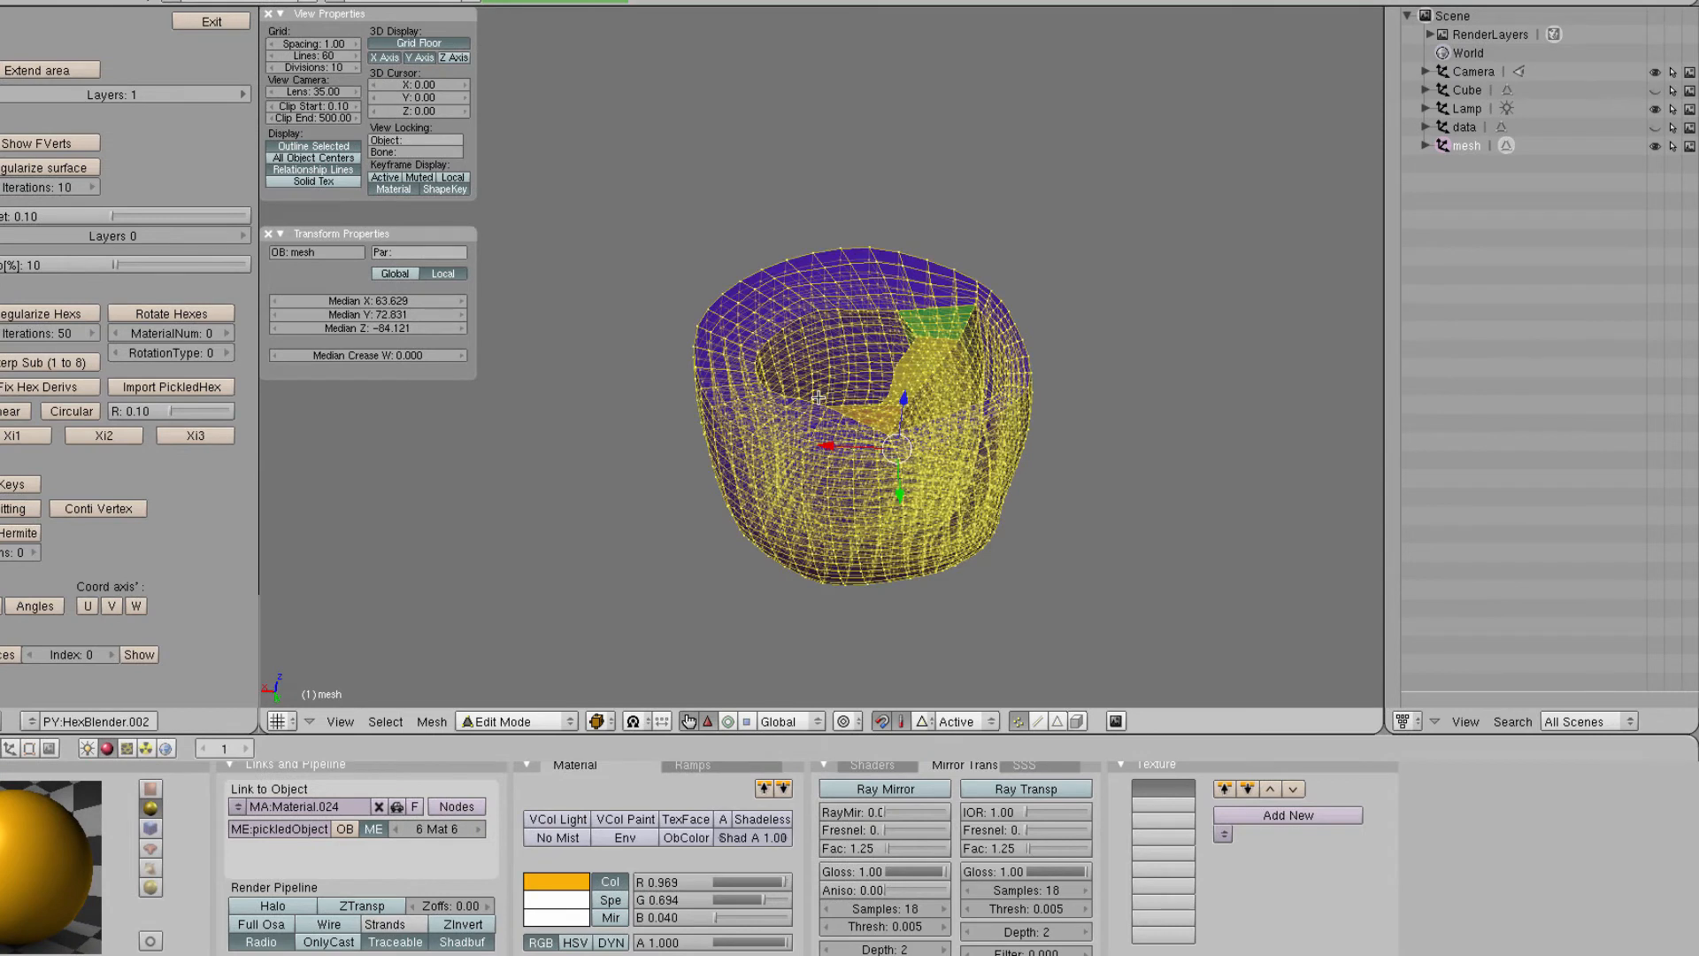
left_click(1654, 129)
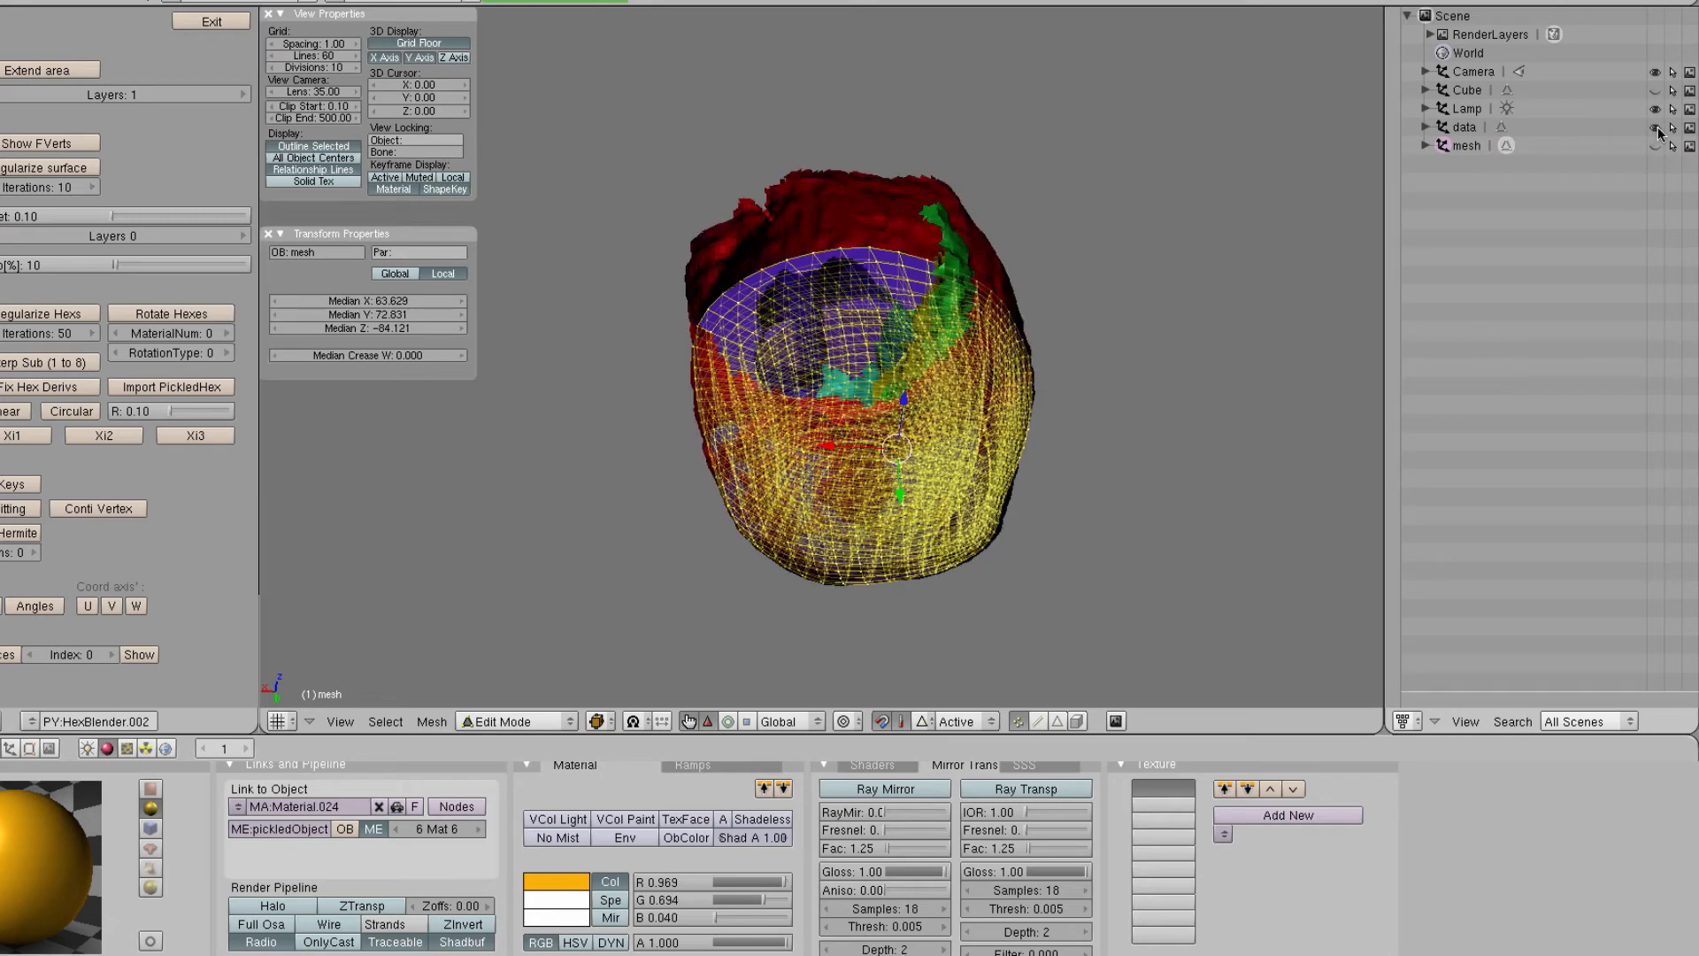
key("Tab")
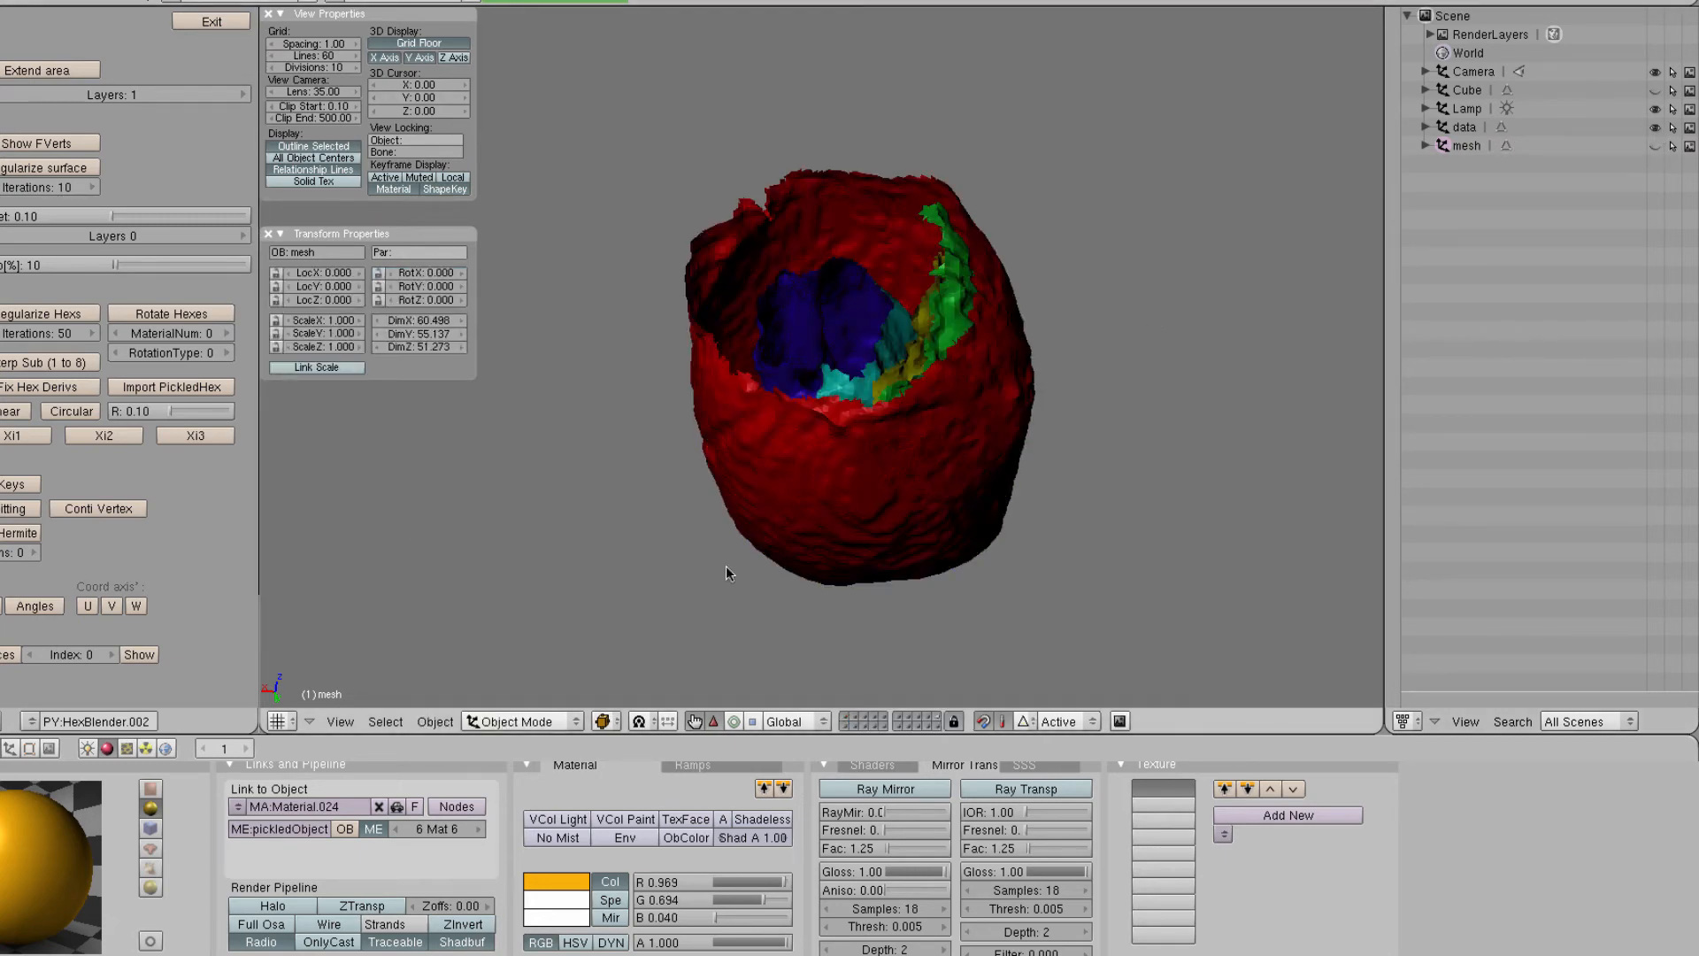
key("Tab")
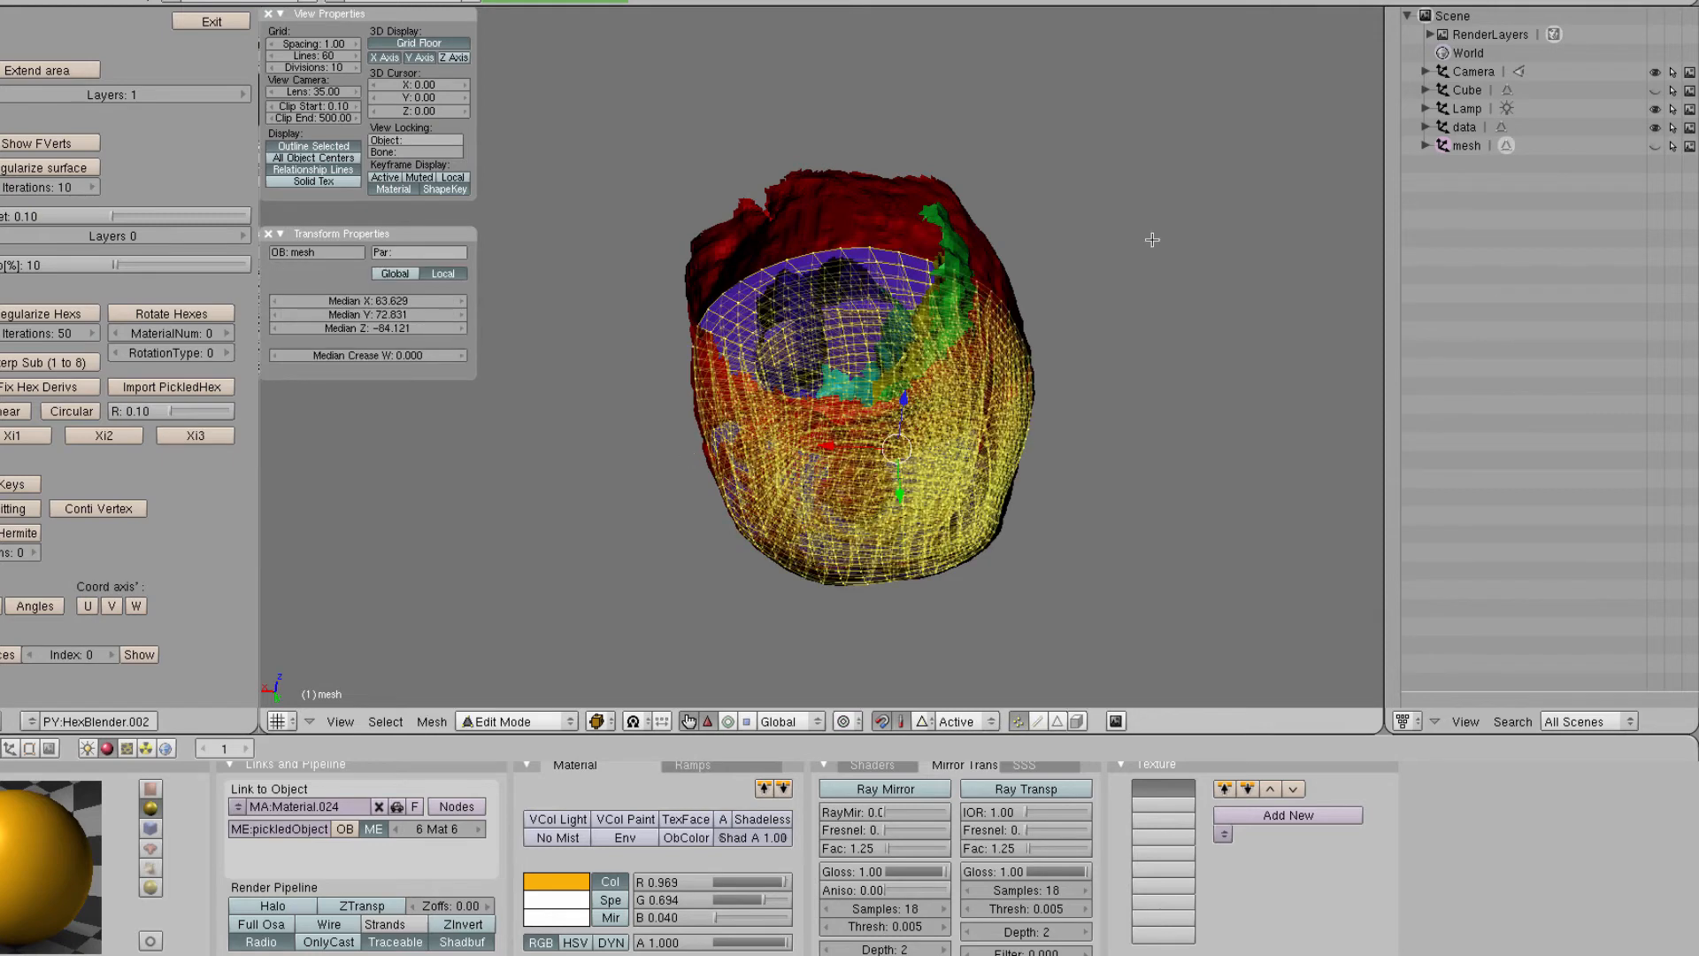
key("Tab")
left_click(1465, 129)
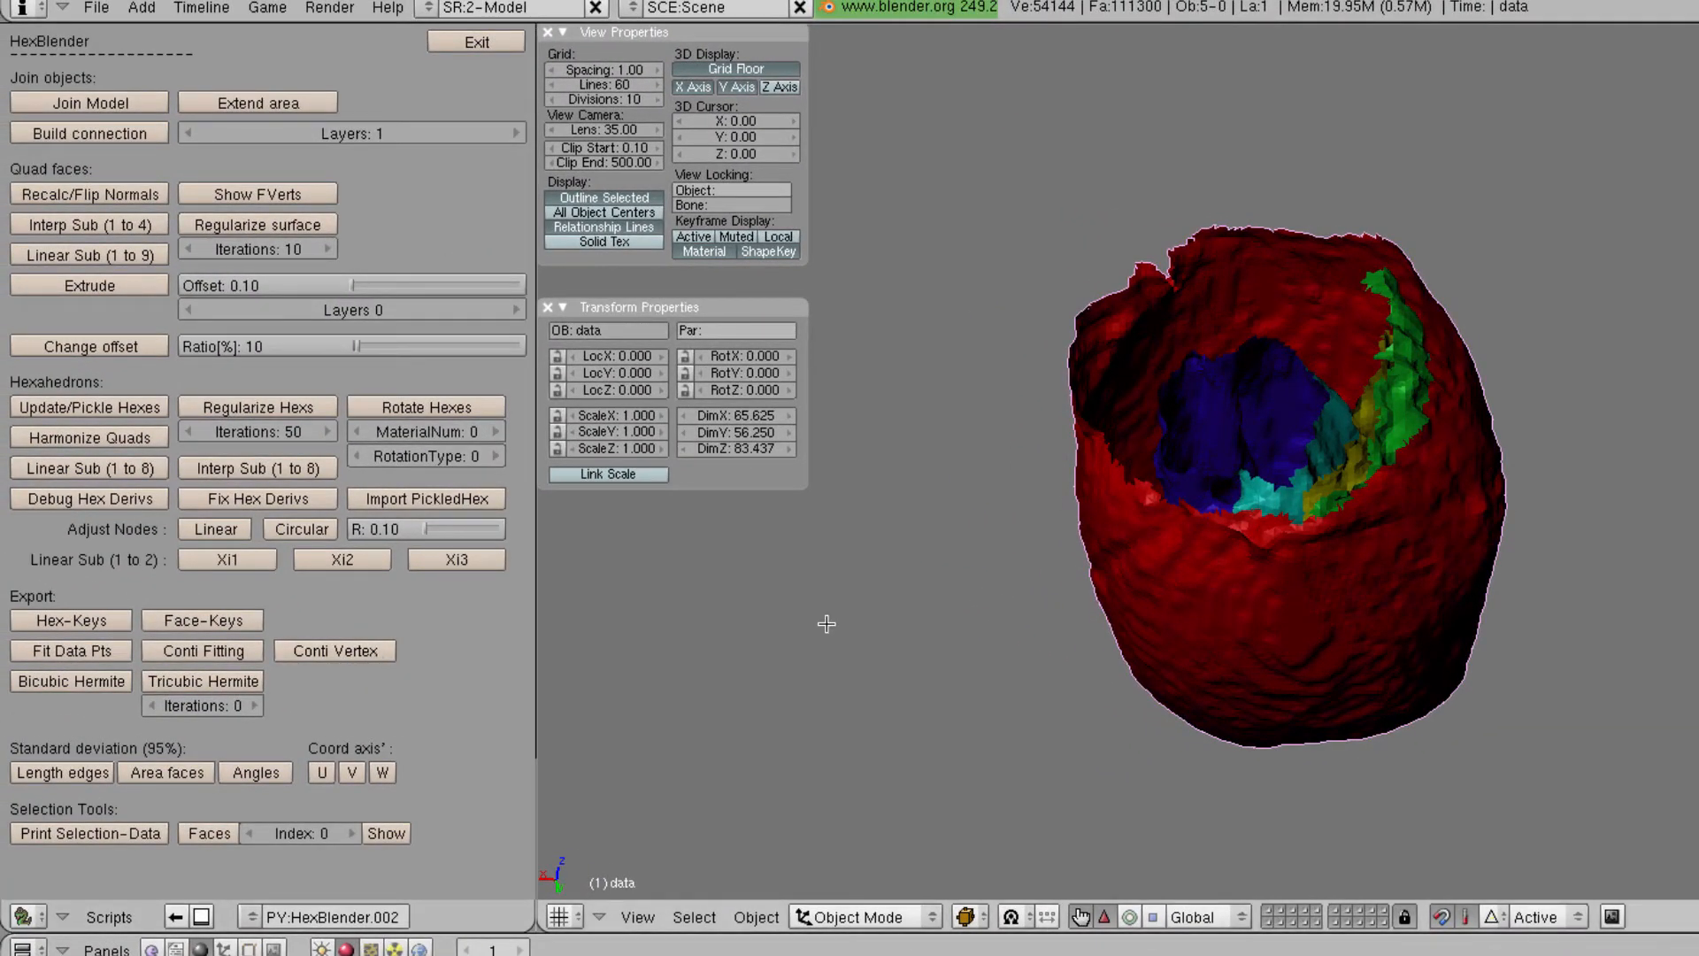
key("Tab")
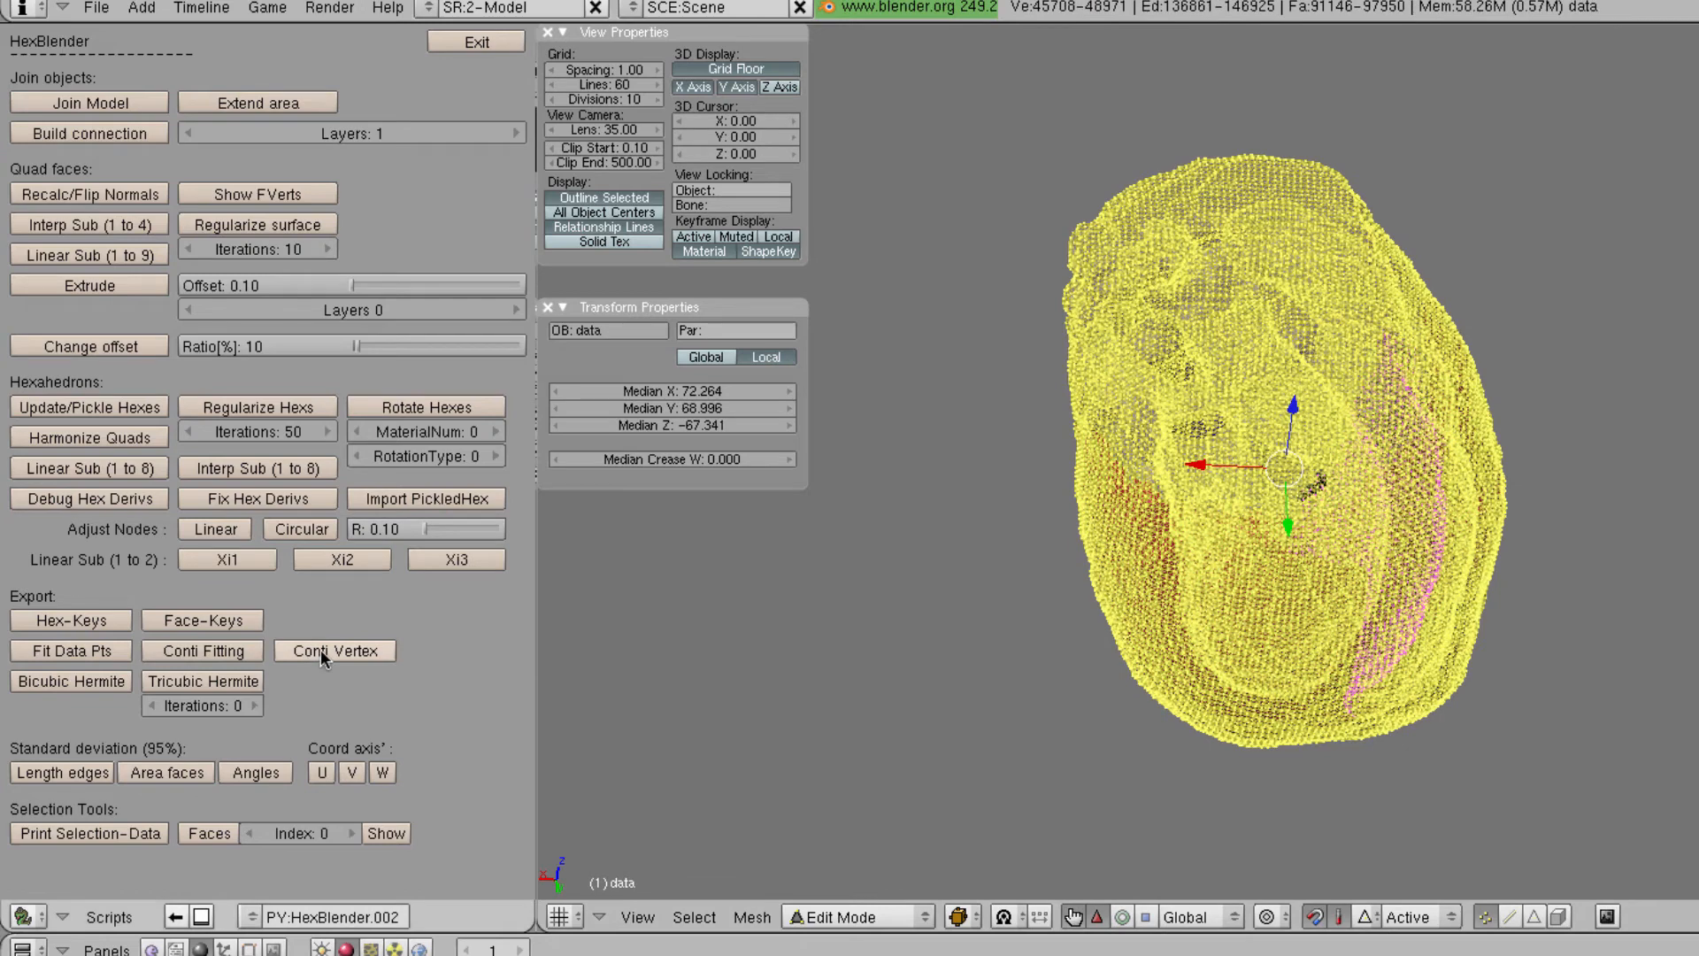
Export the data object's vertices with Conti Vertex to data.txt in the Camtasia folder
left_click(344, 651)
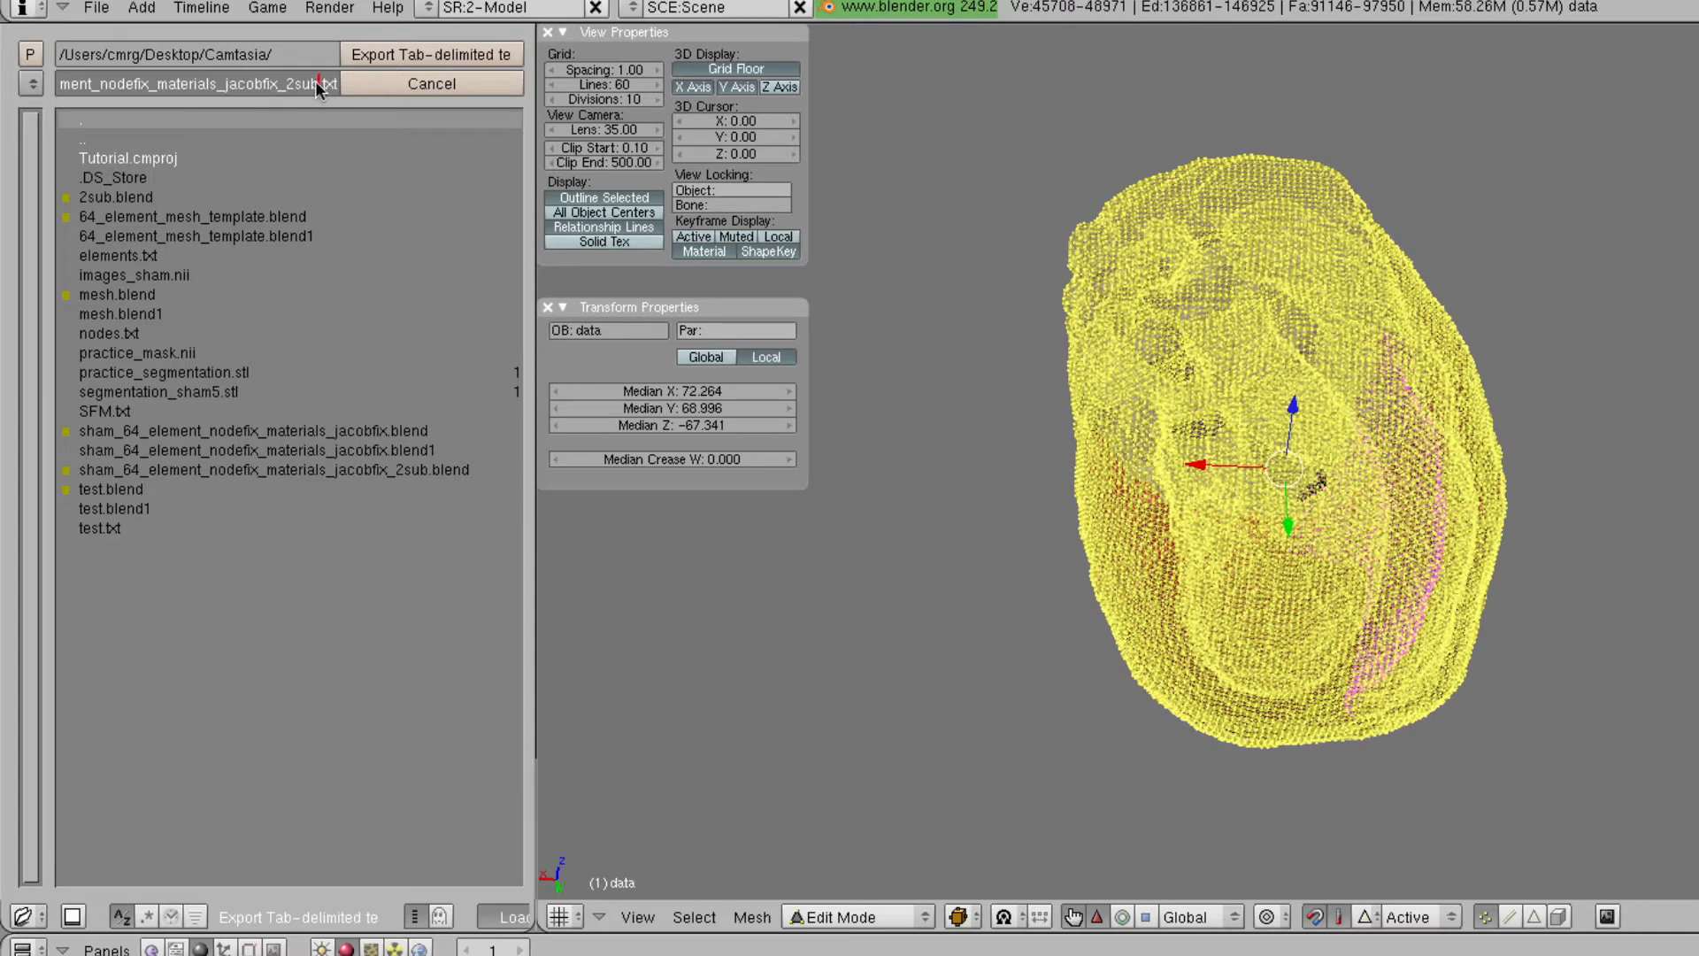
left_click_drag(319, 98, 0, 95)
type("data")
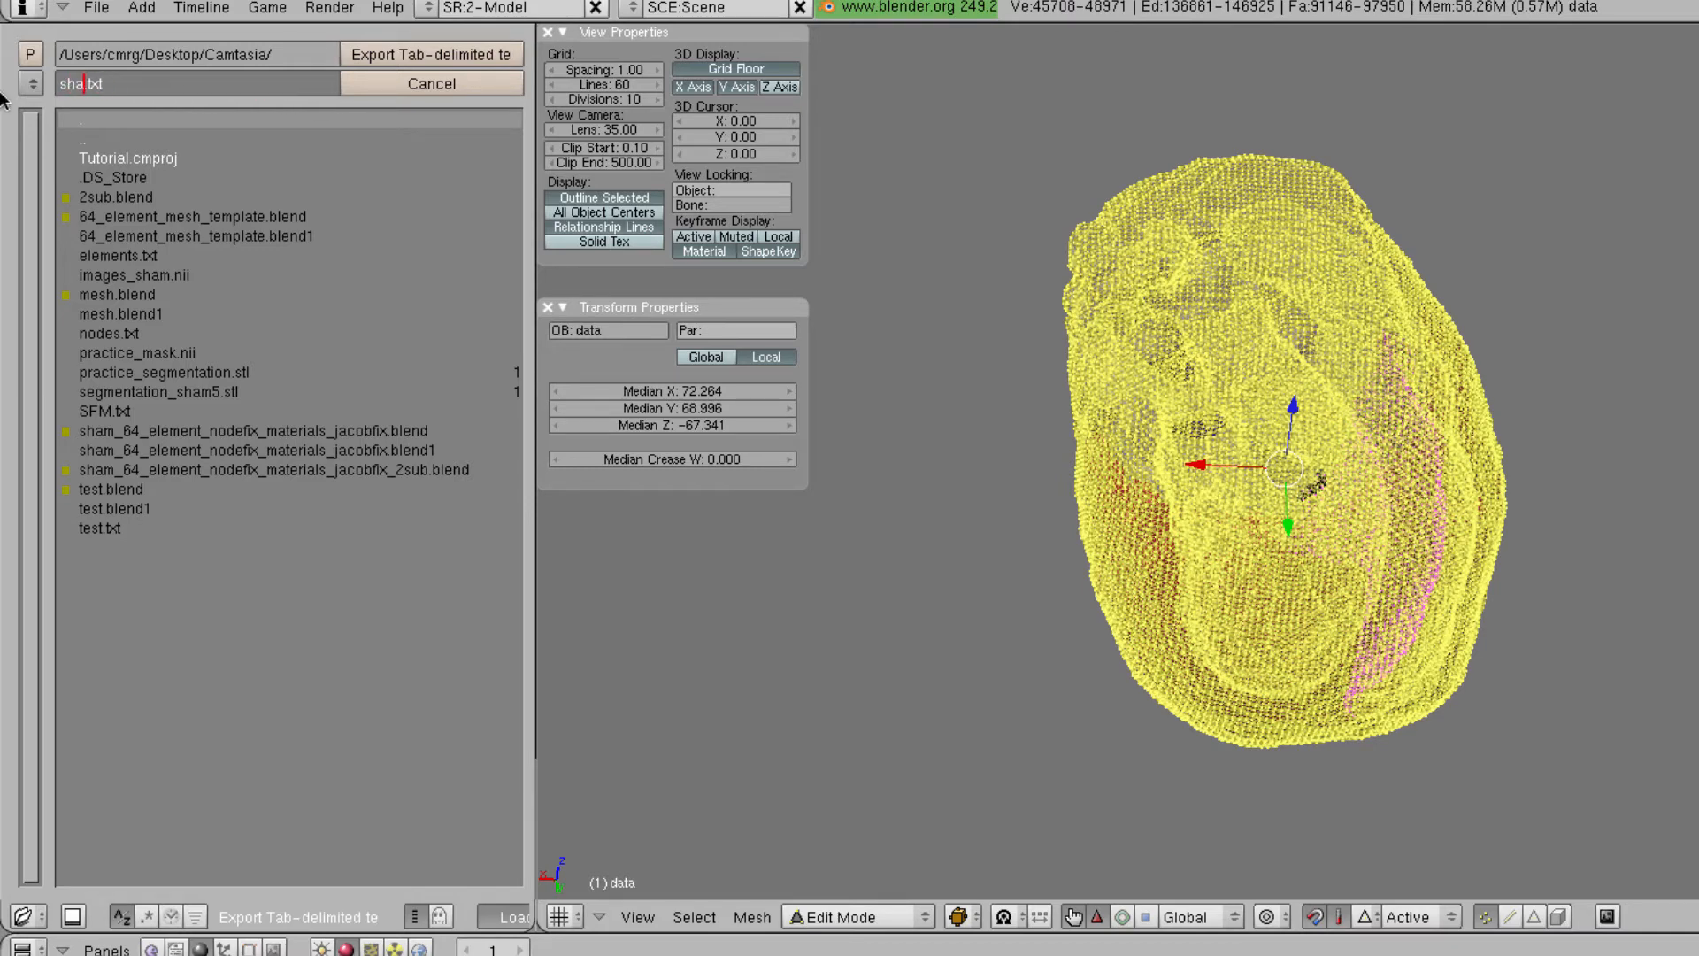
left_click(432, 52)
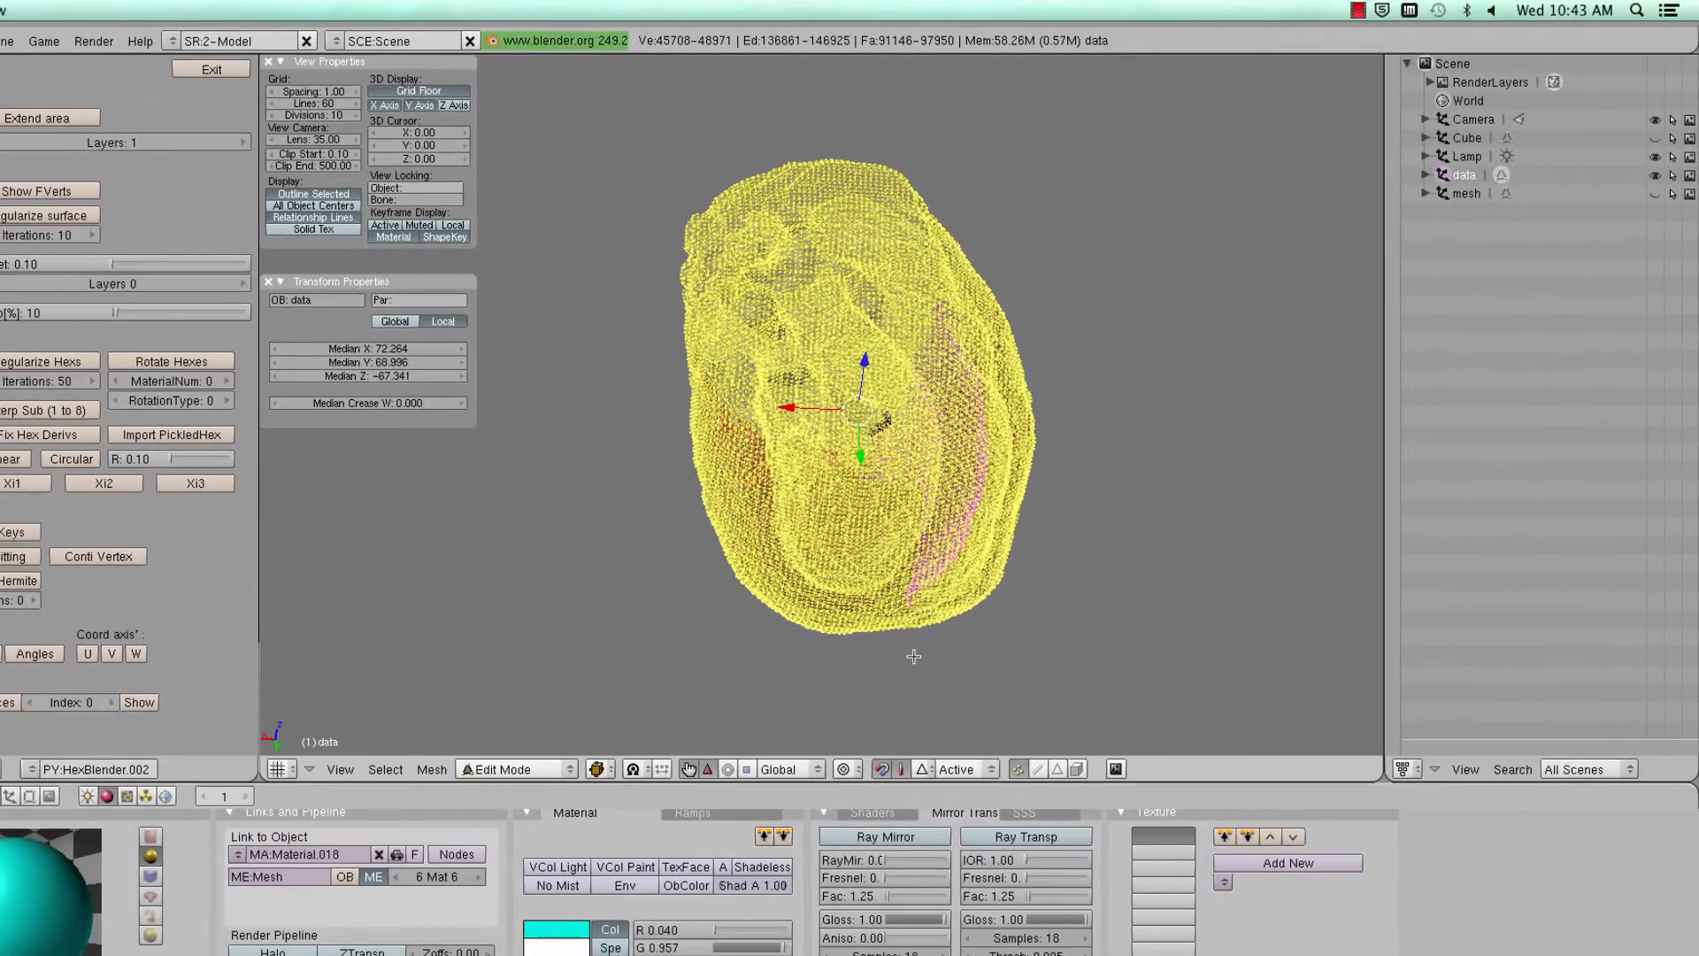
Switch to Finder, find data.txt in All My Files, and open it with Microsoft Excel
key("super+space")
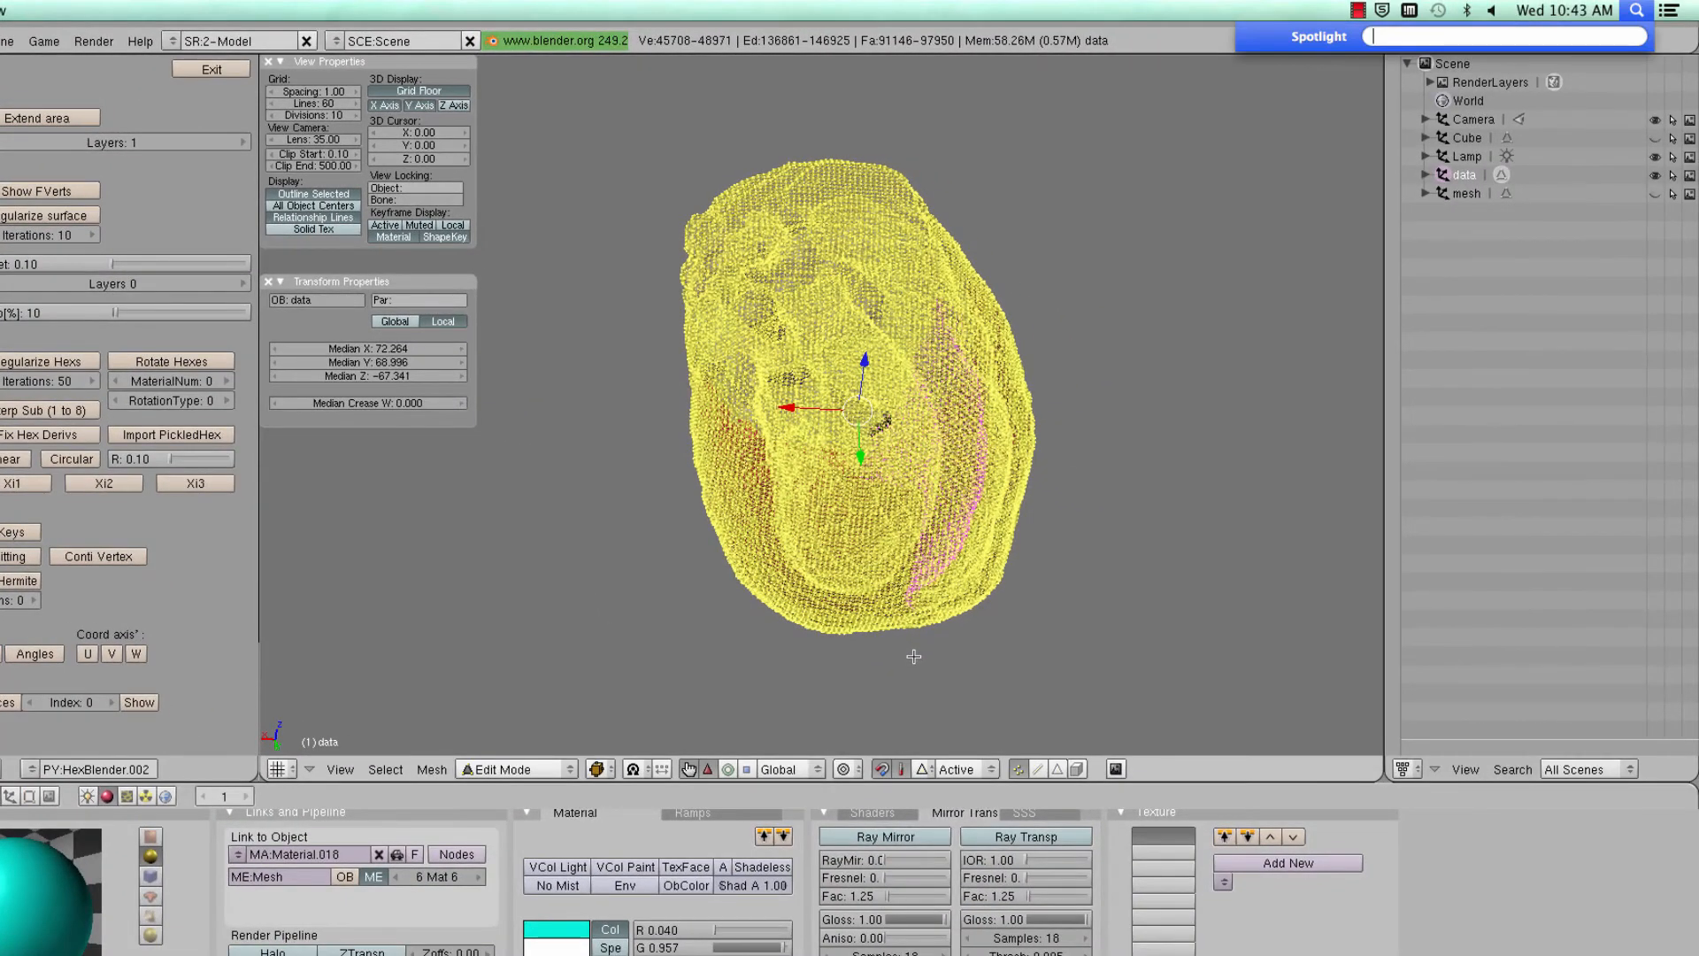
type("finder")
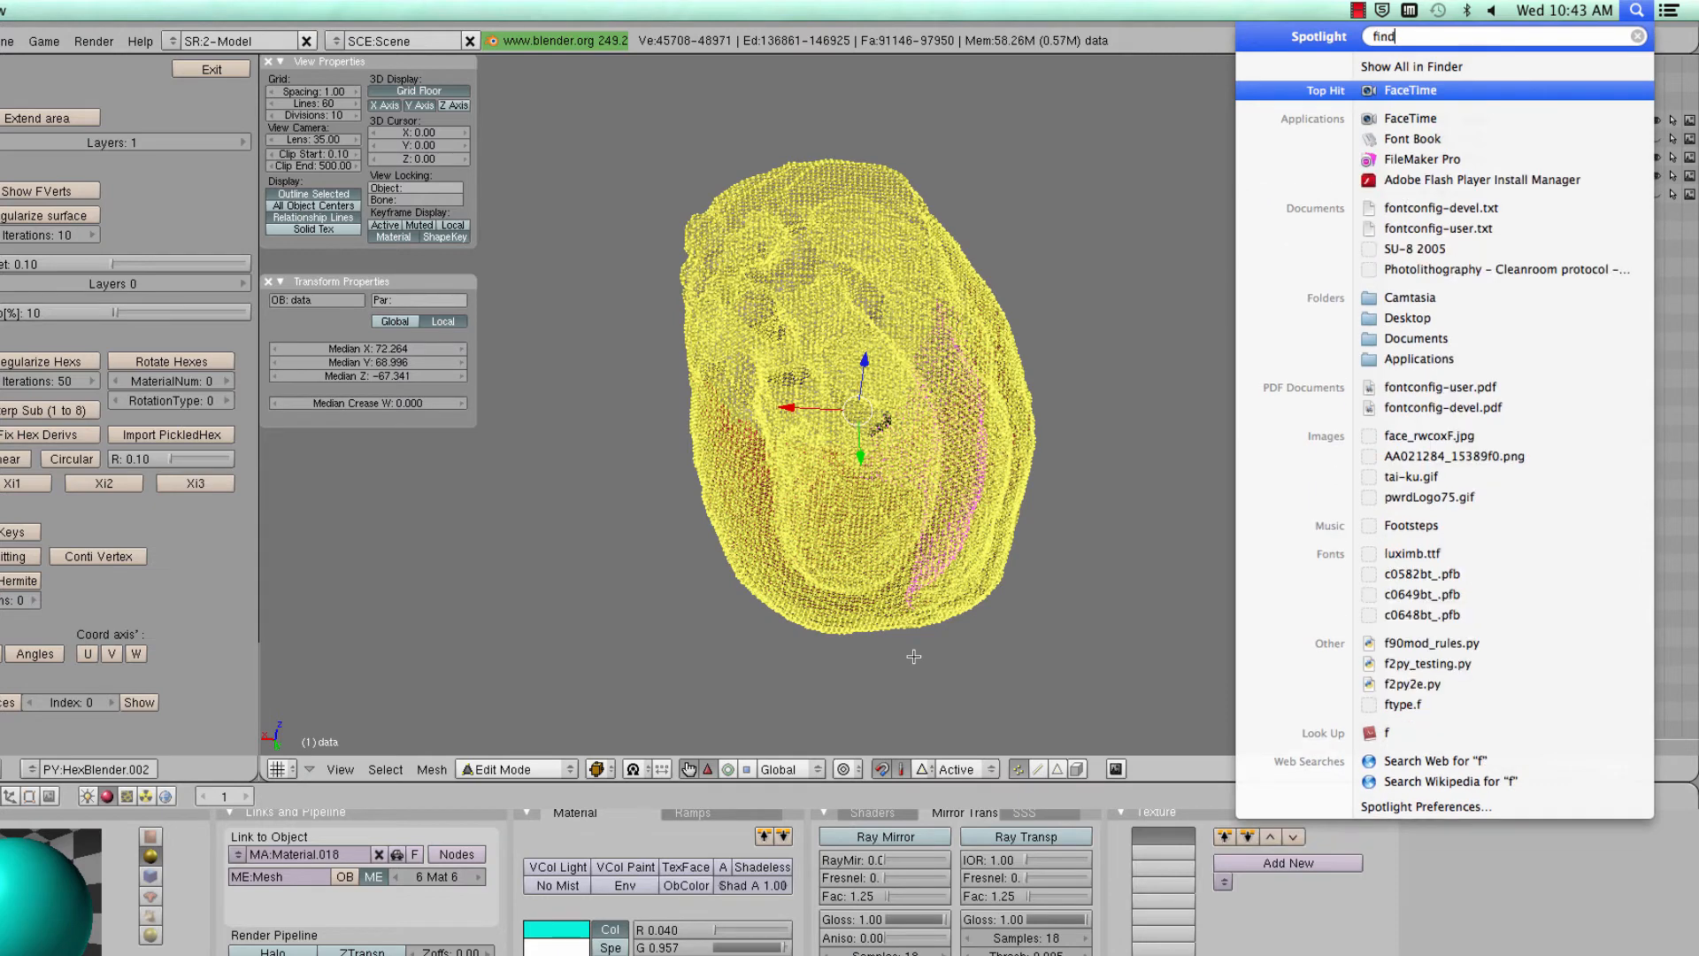
key("Return")
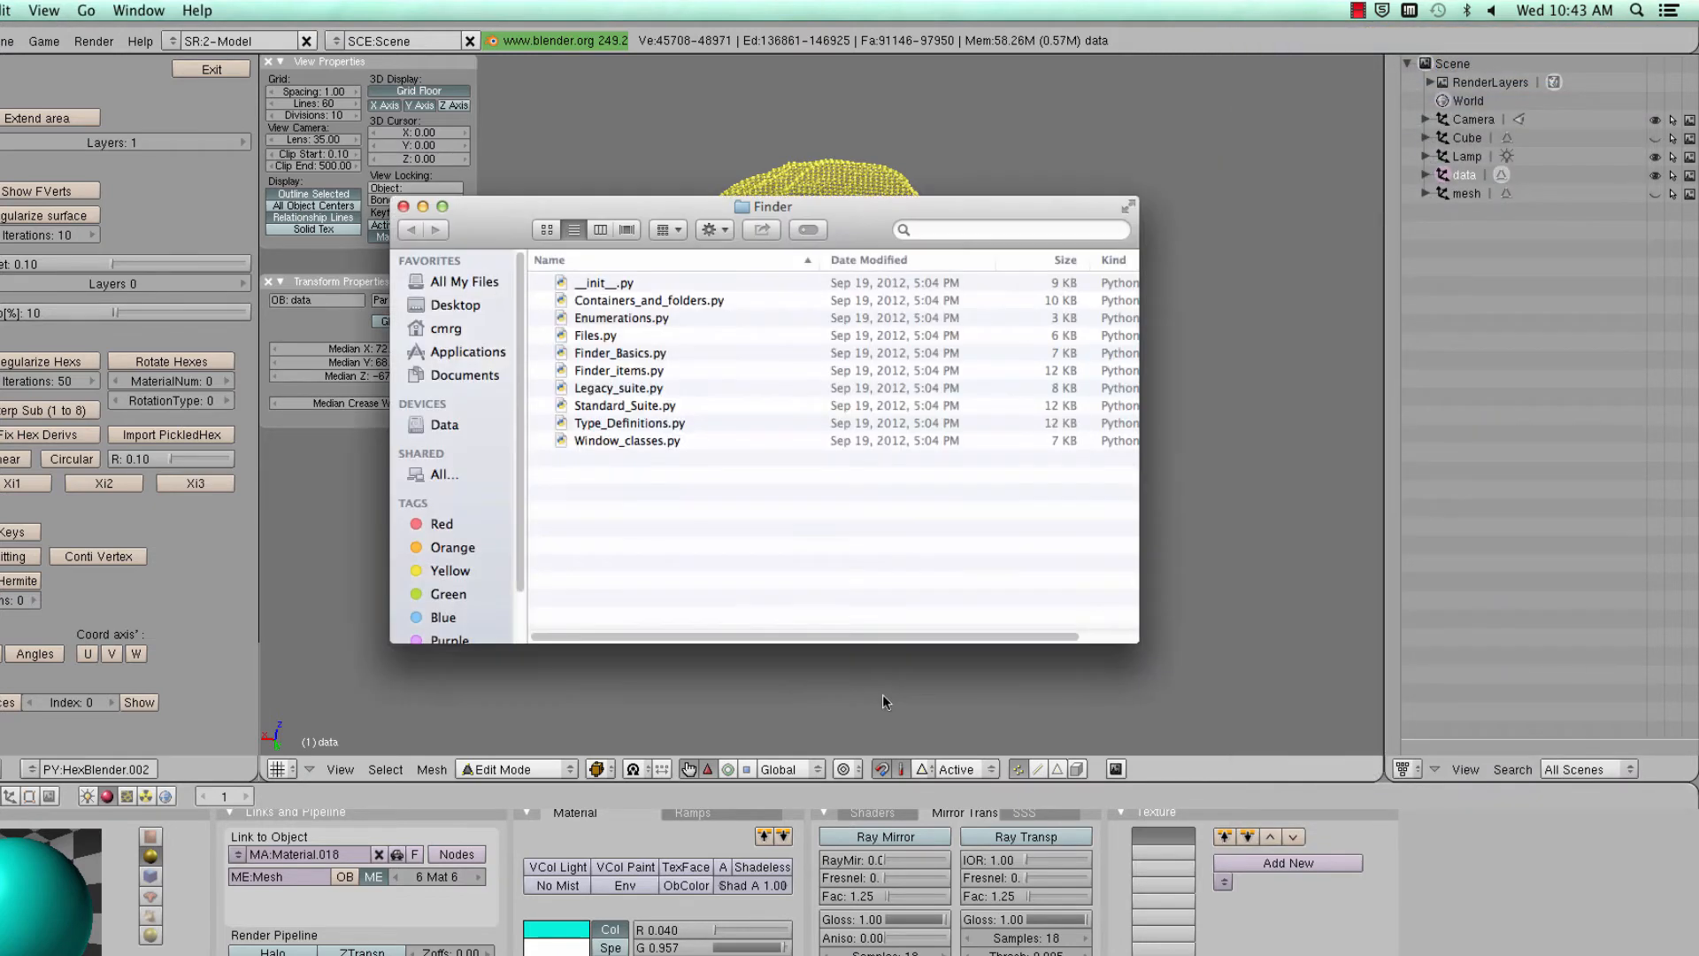
left_click(468, 312)
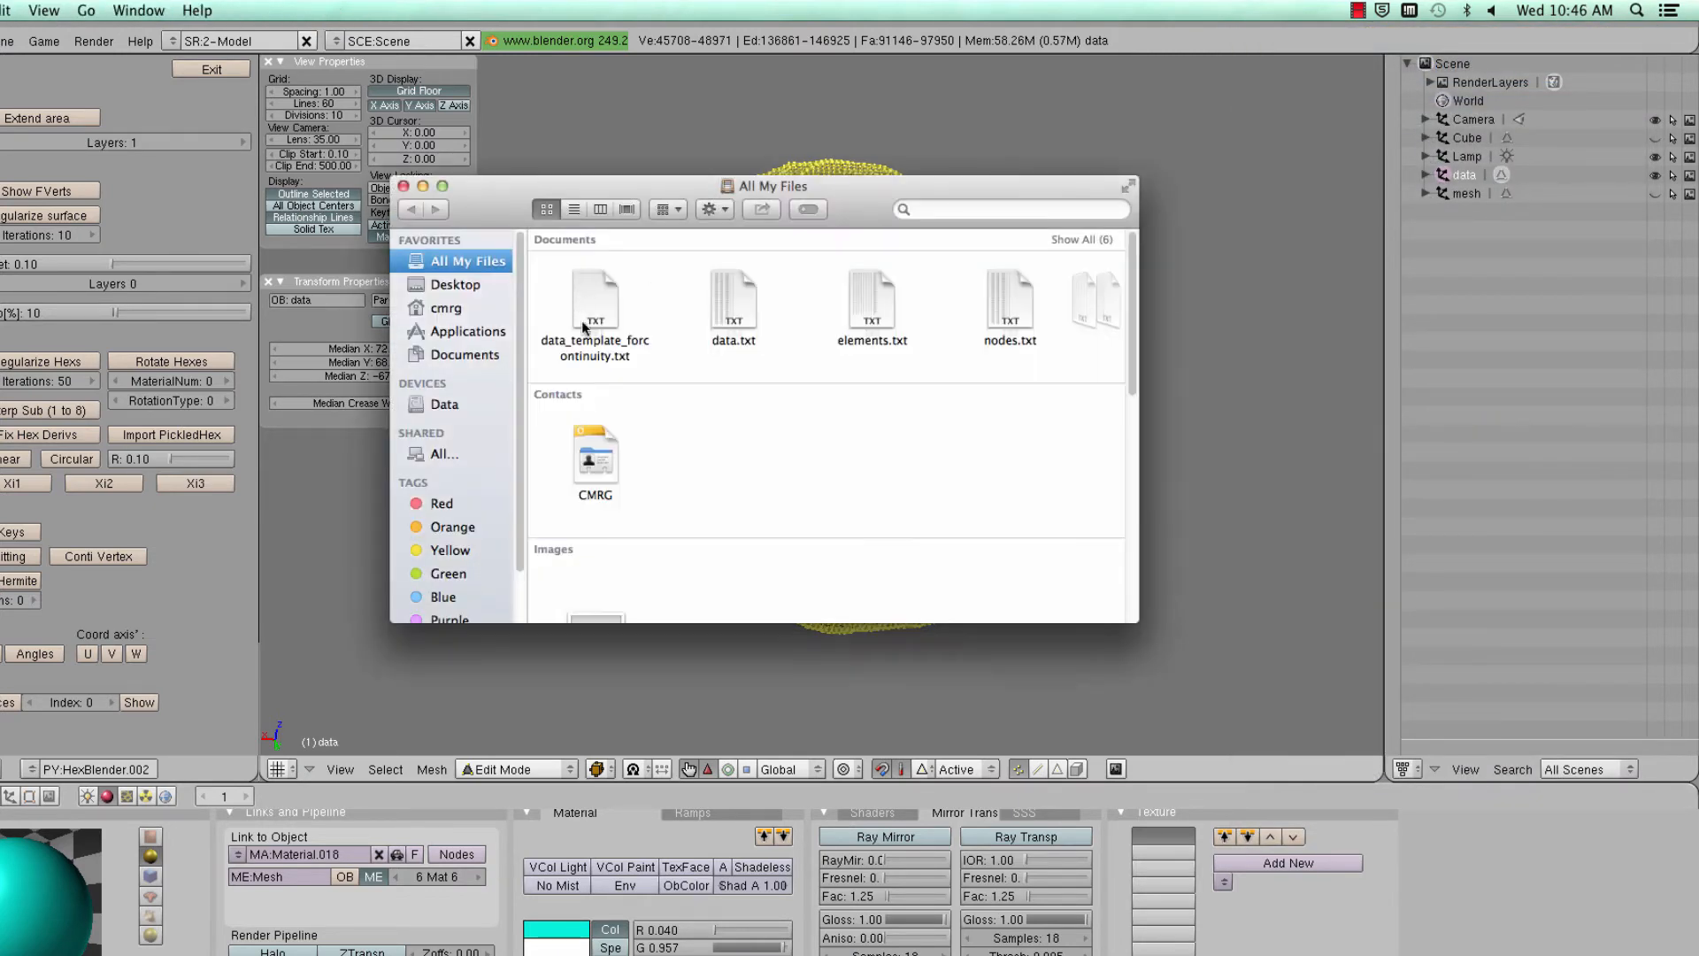
right_click(746, 309)
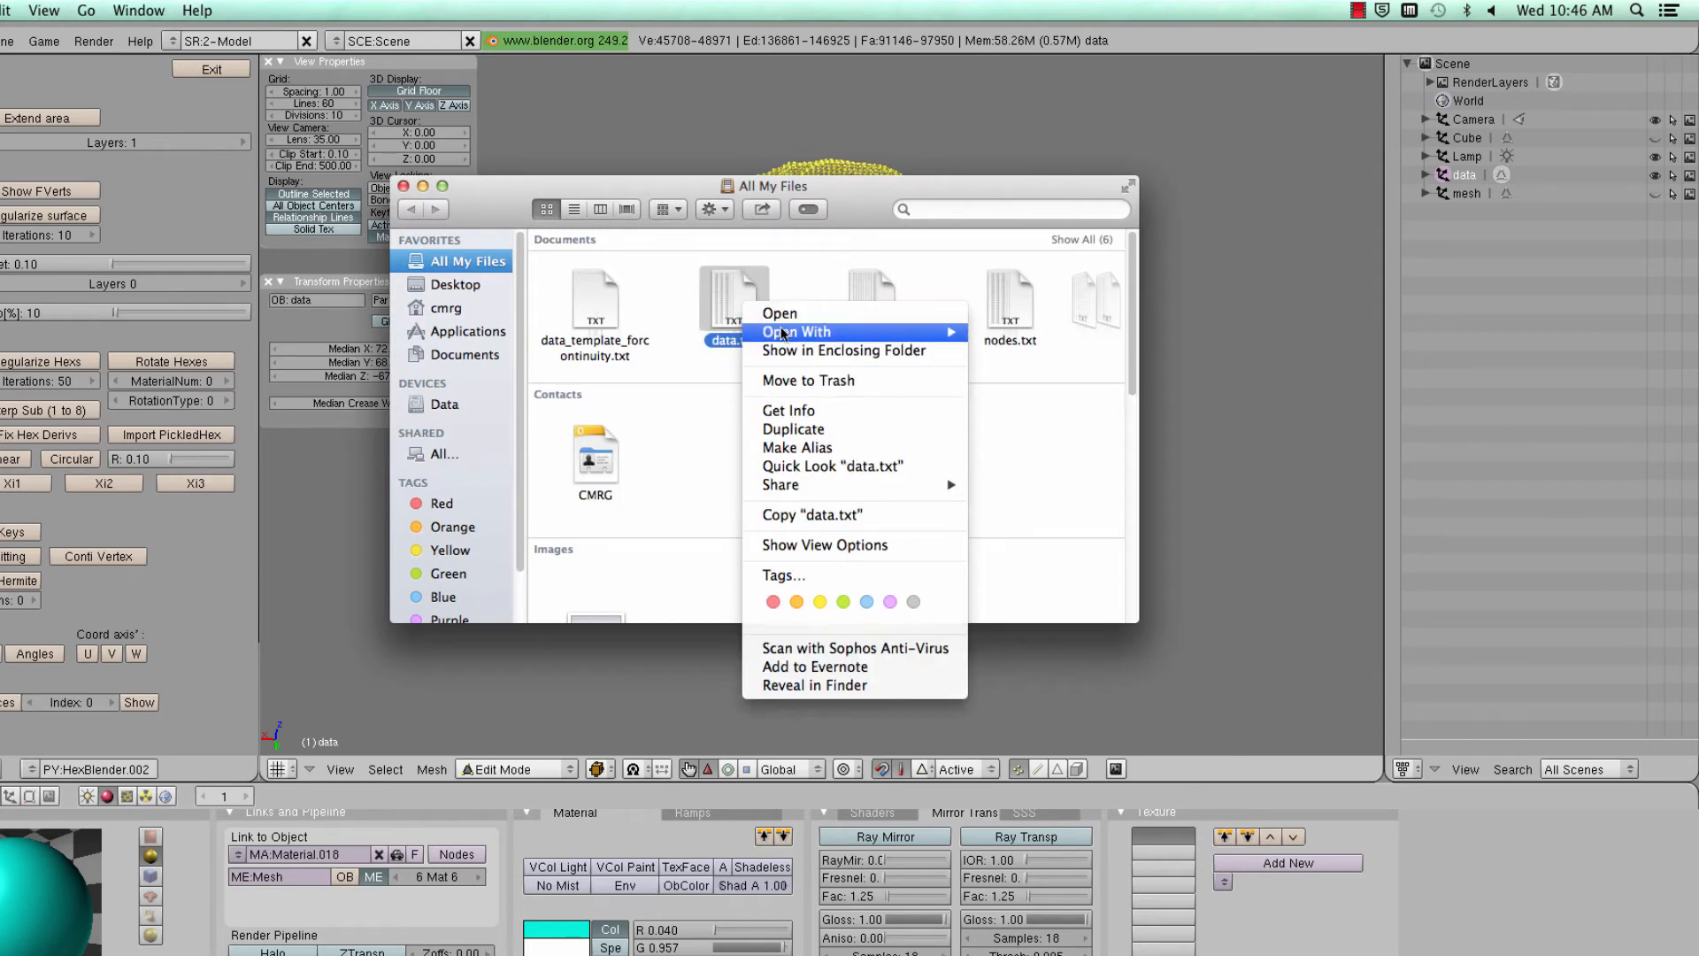
mouse_move(782, 334)
left_click(1065, 492)
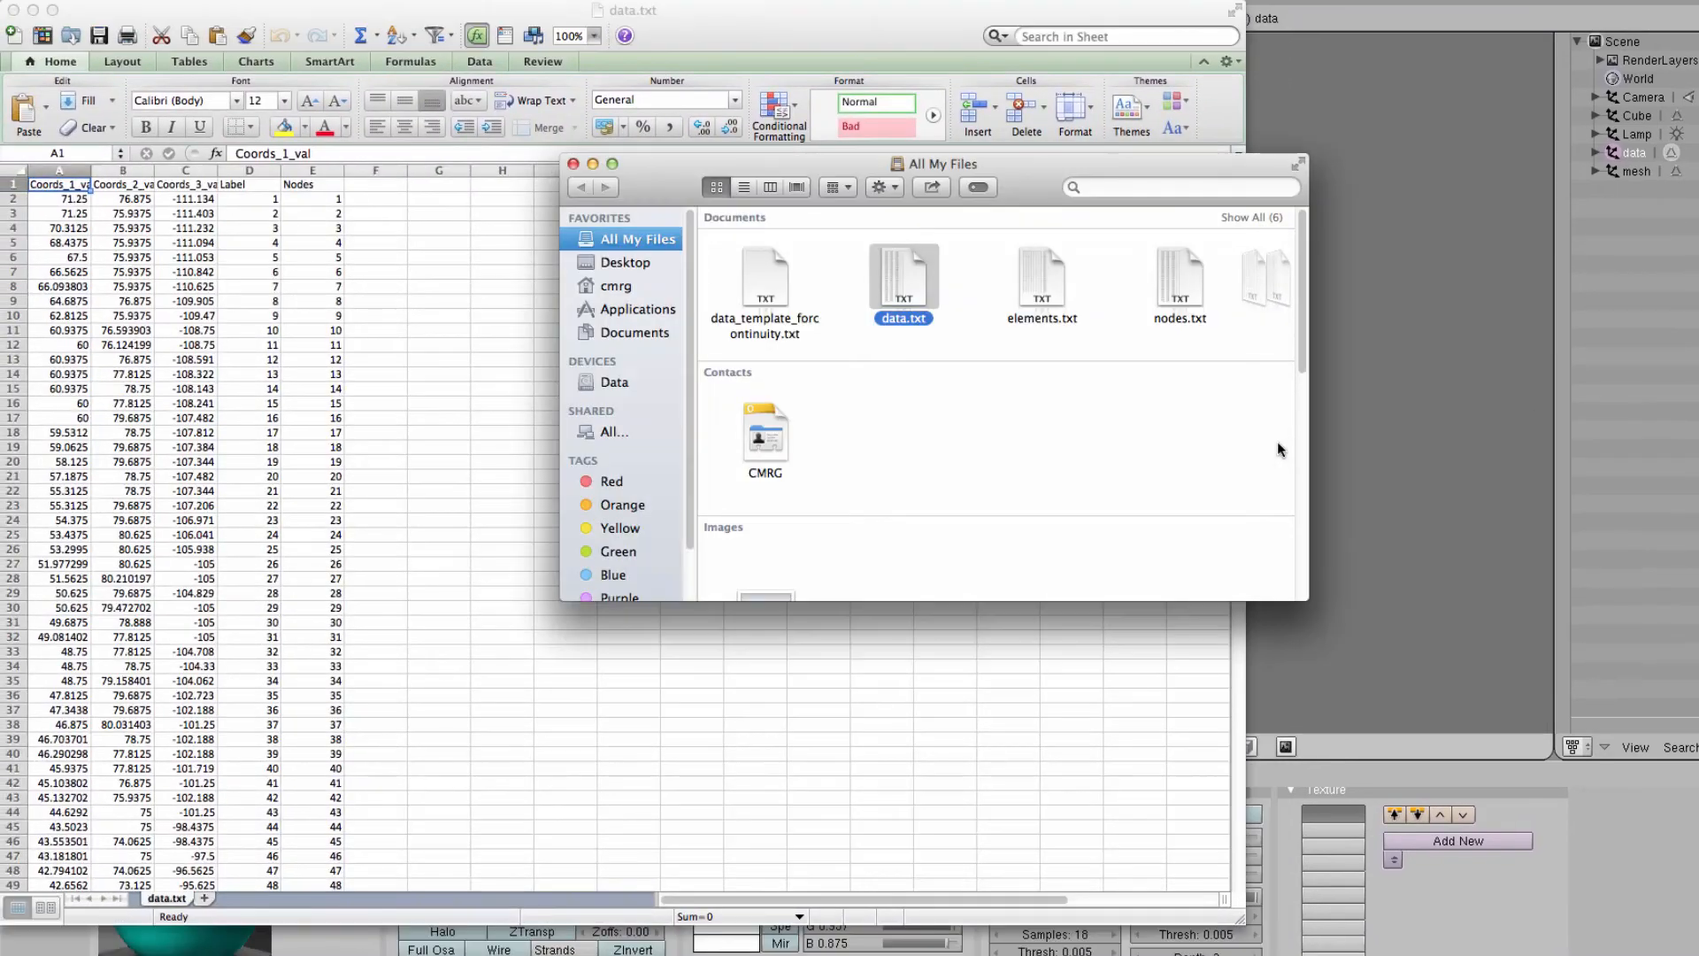
Open data_template_forcontinuity.txt with Microsoft Excel and place its window so the columns of data.txt stay visible beside it
left_click(765, 282)
right_click(768, 285)
mouse_move(856, 315)
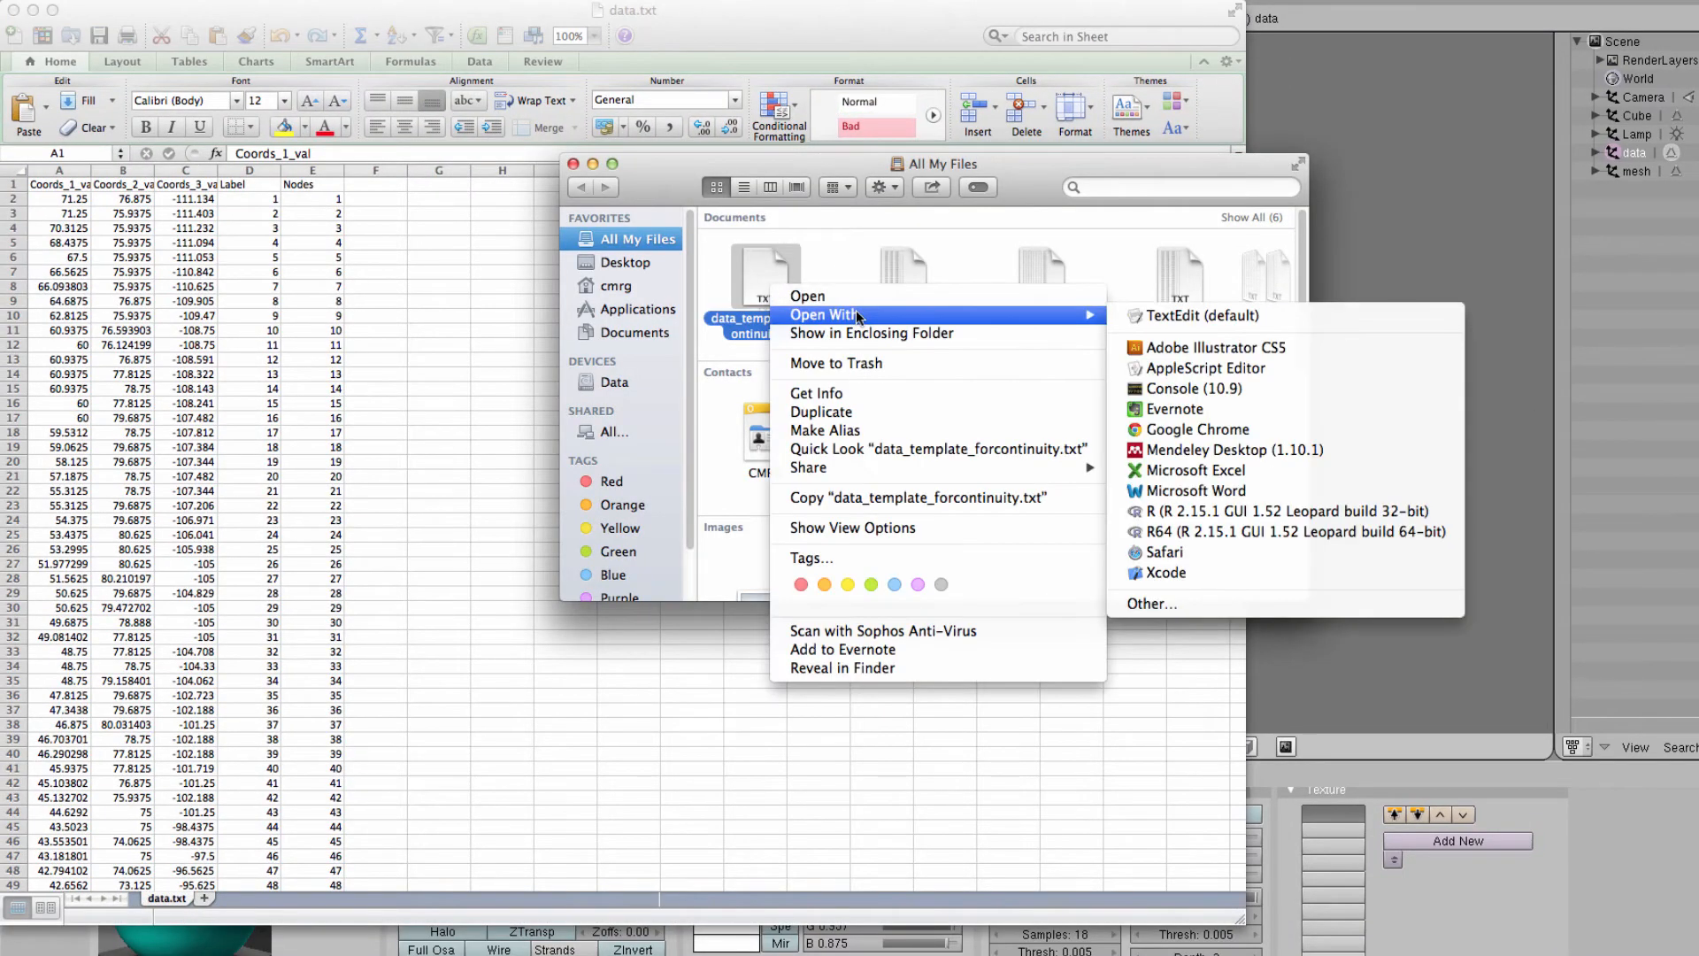
left_click(1198, 471)
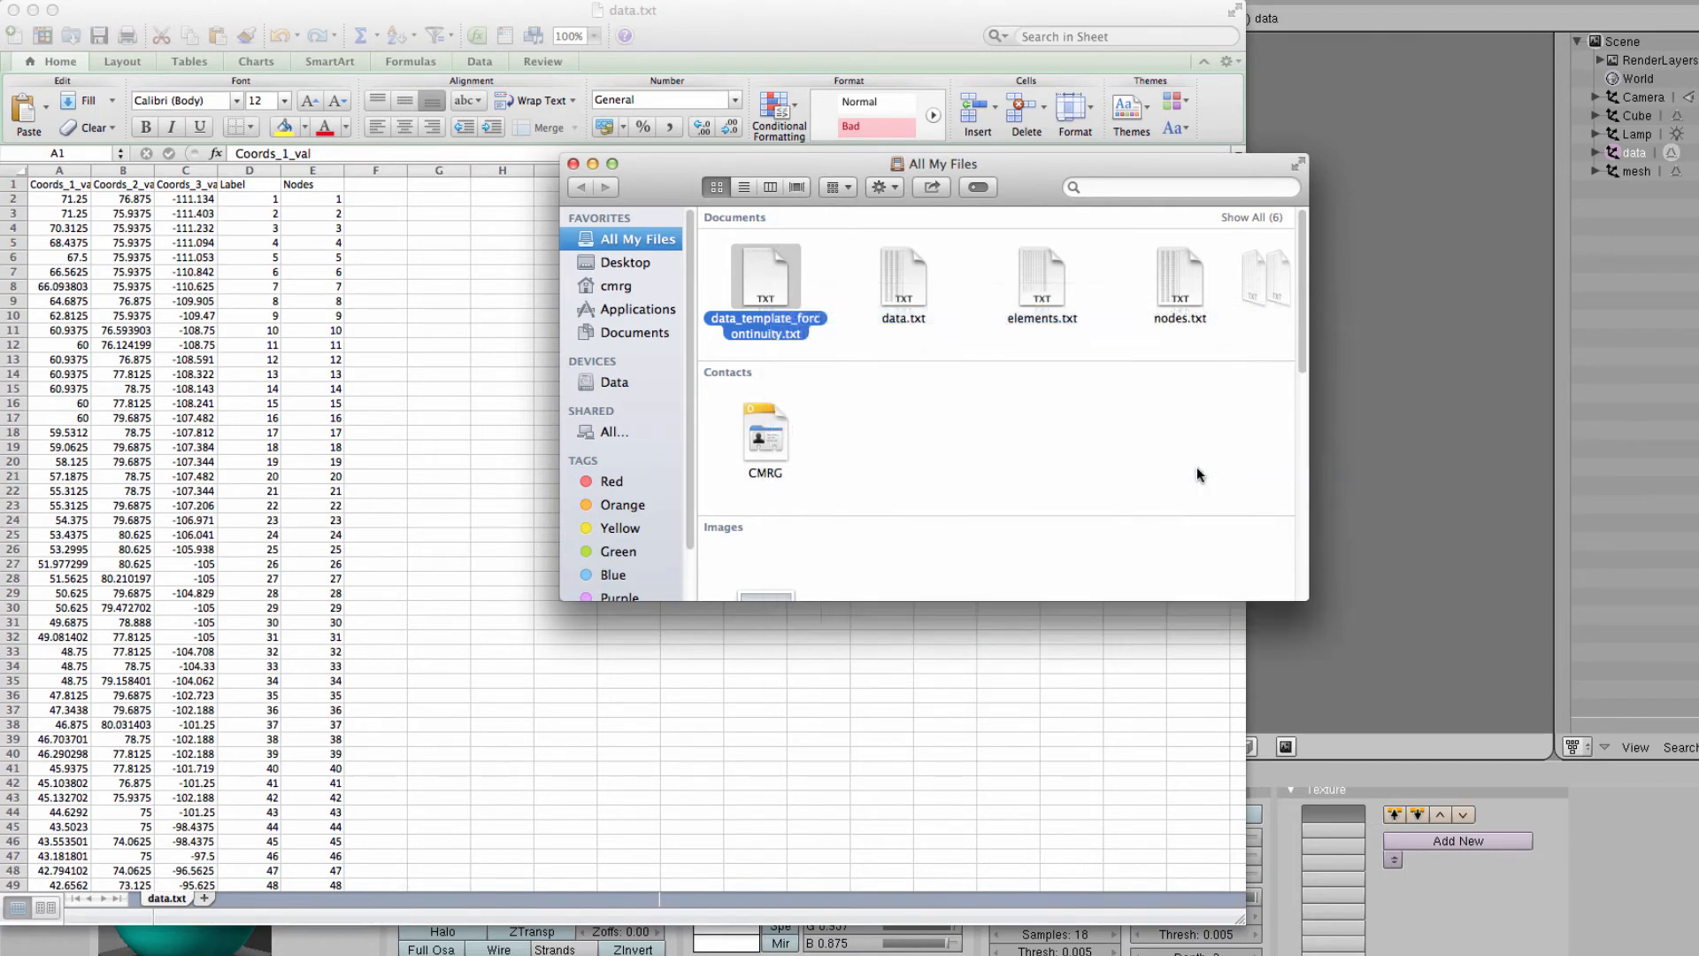
left_click_drag(517, 19, 1009, 9)
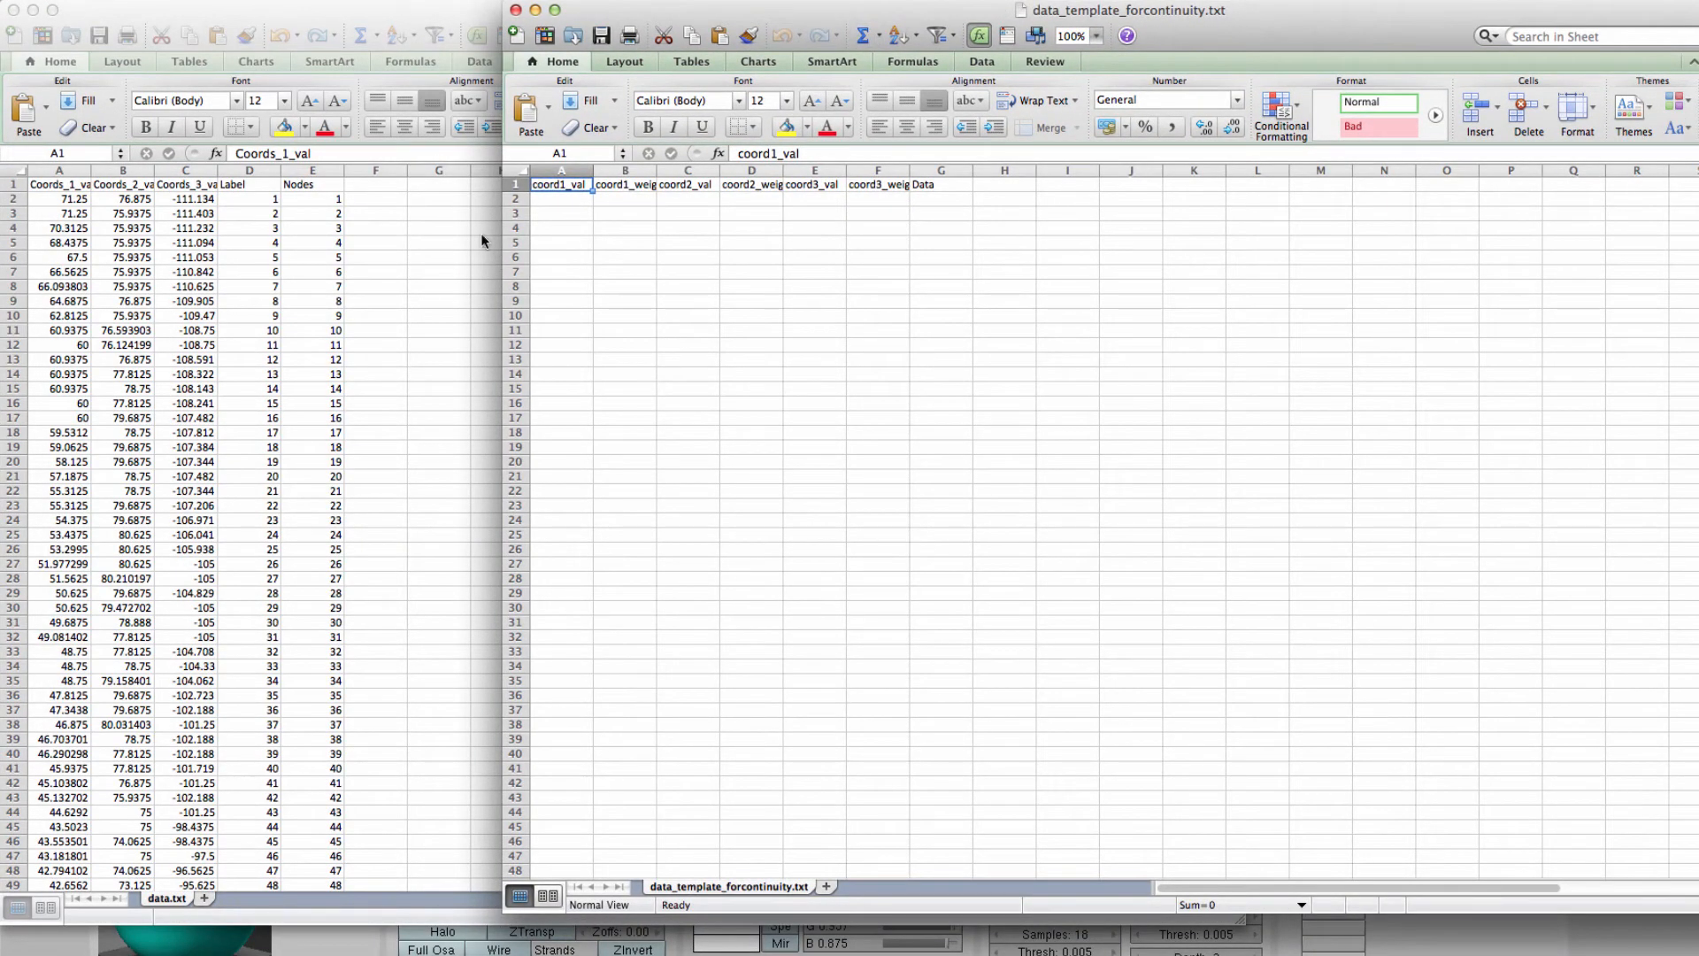
Copy all values of the first coordinate column in data.txt into the template's coord1_val column, starting at A2
left_click(104, 228)
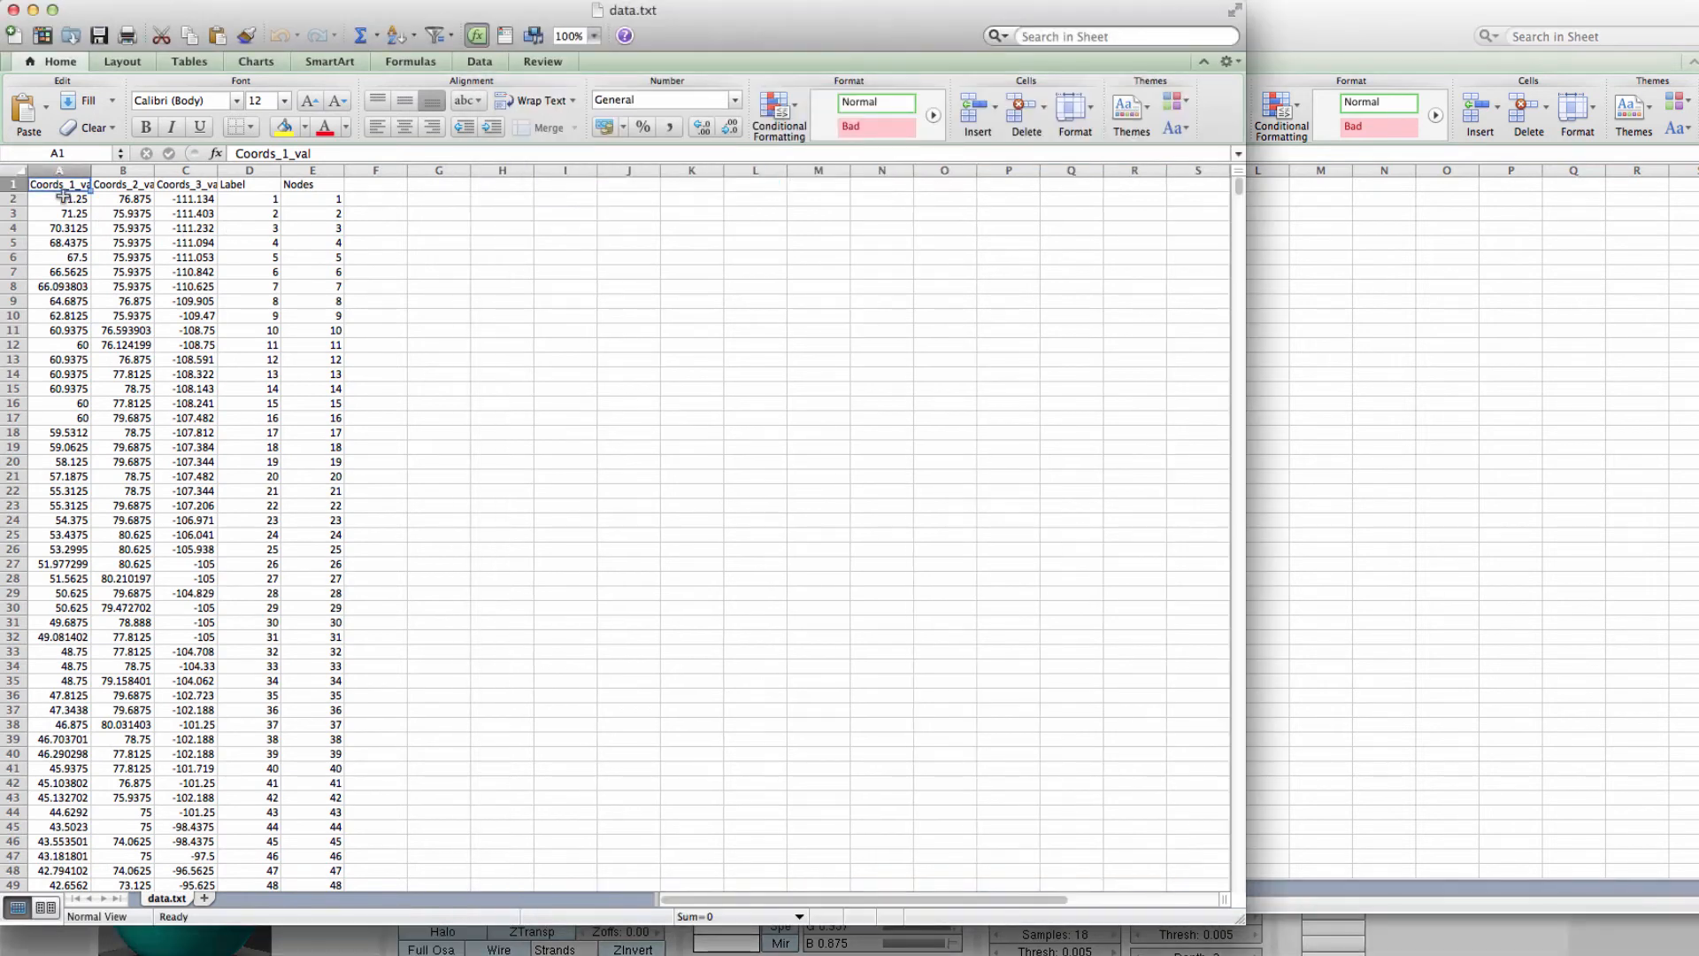
left_click(81, 201)
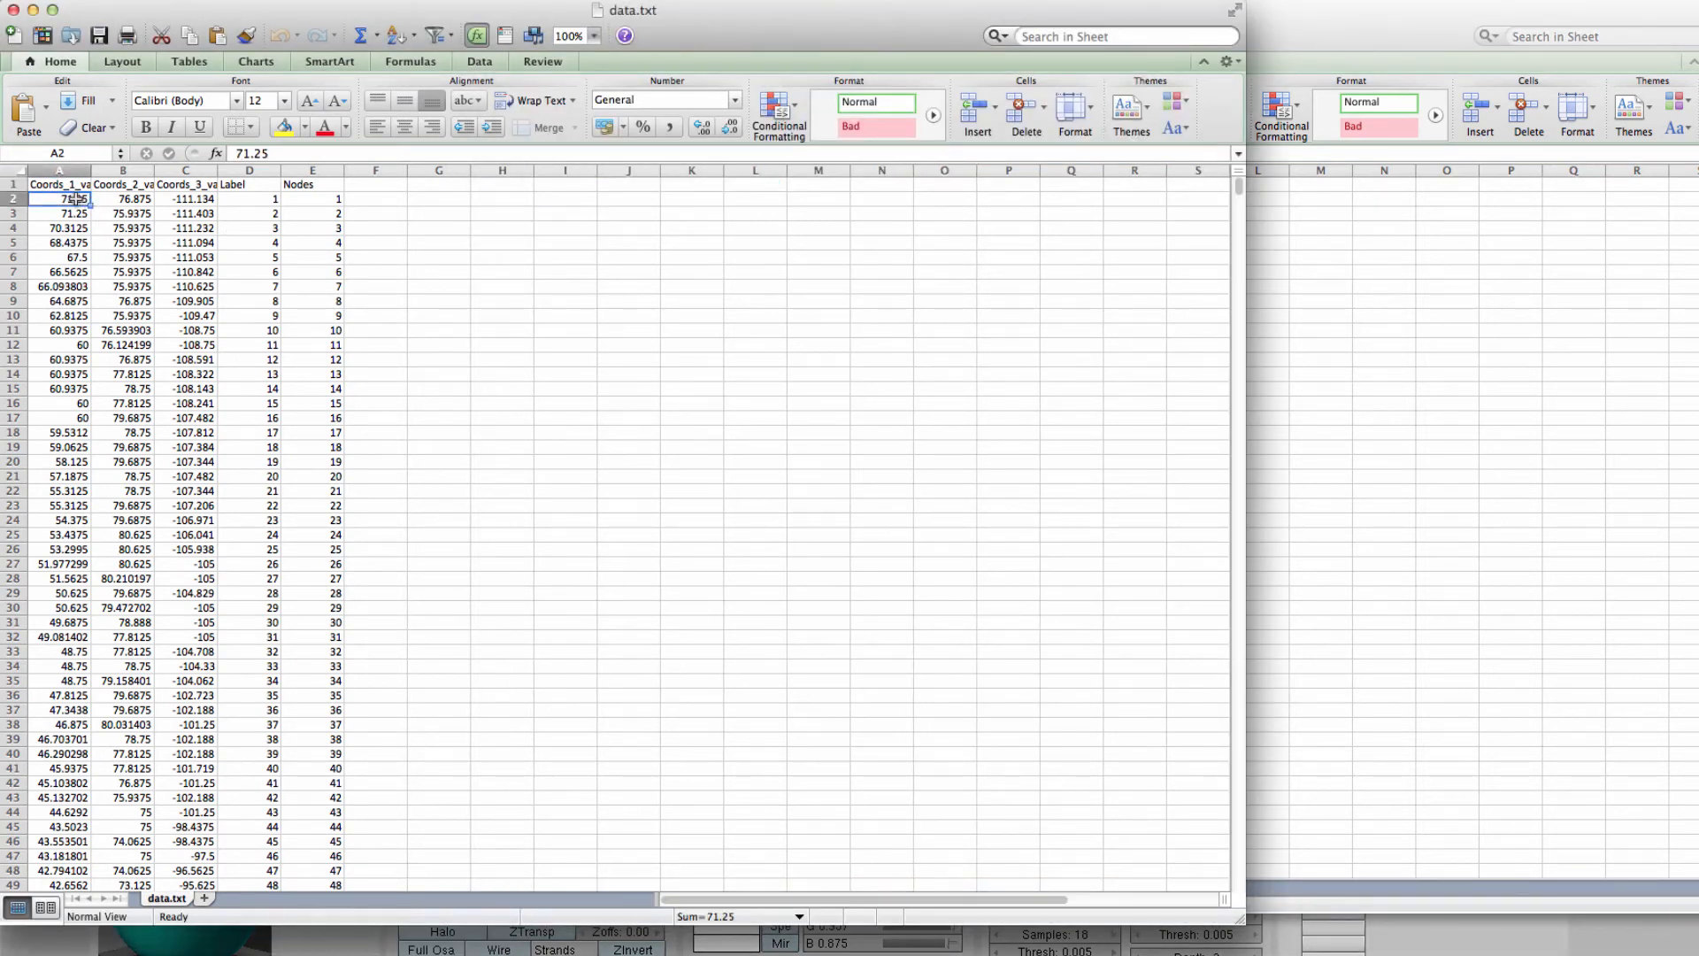
key("super+shift+Down")
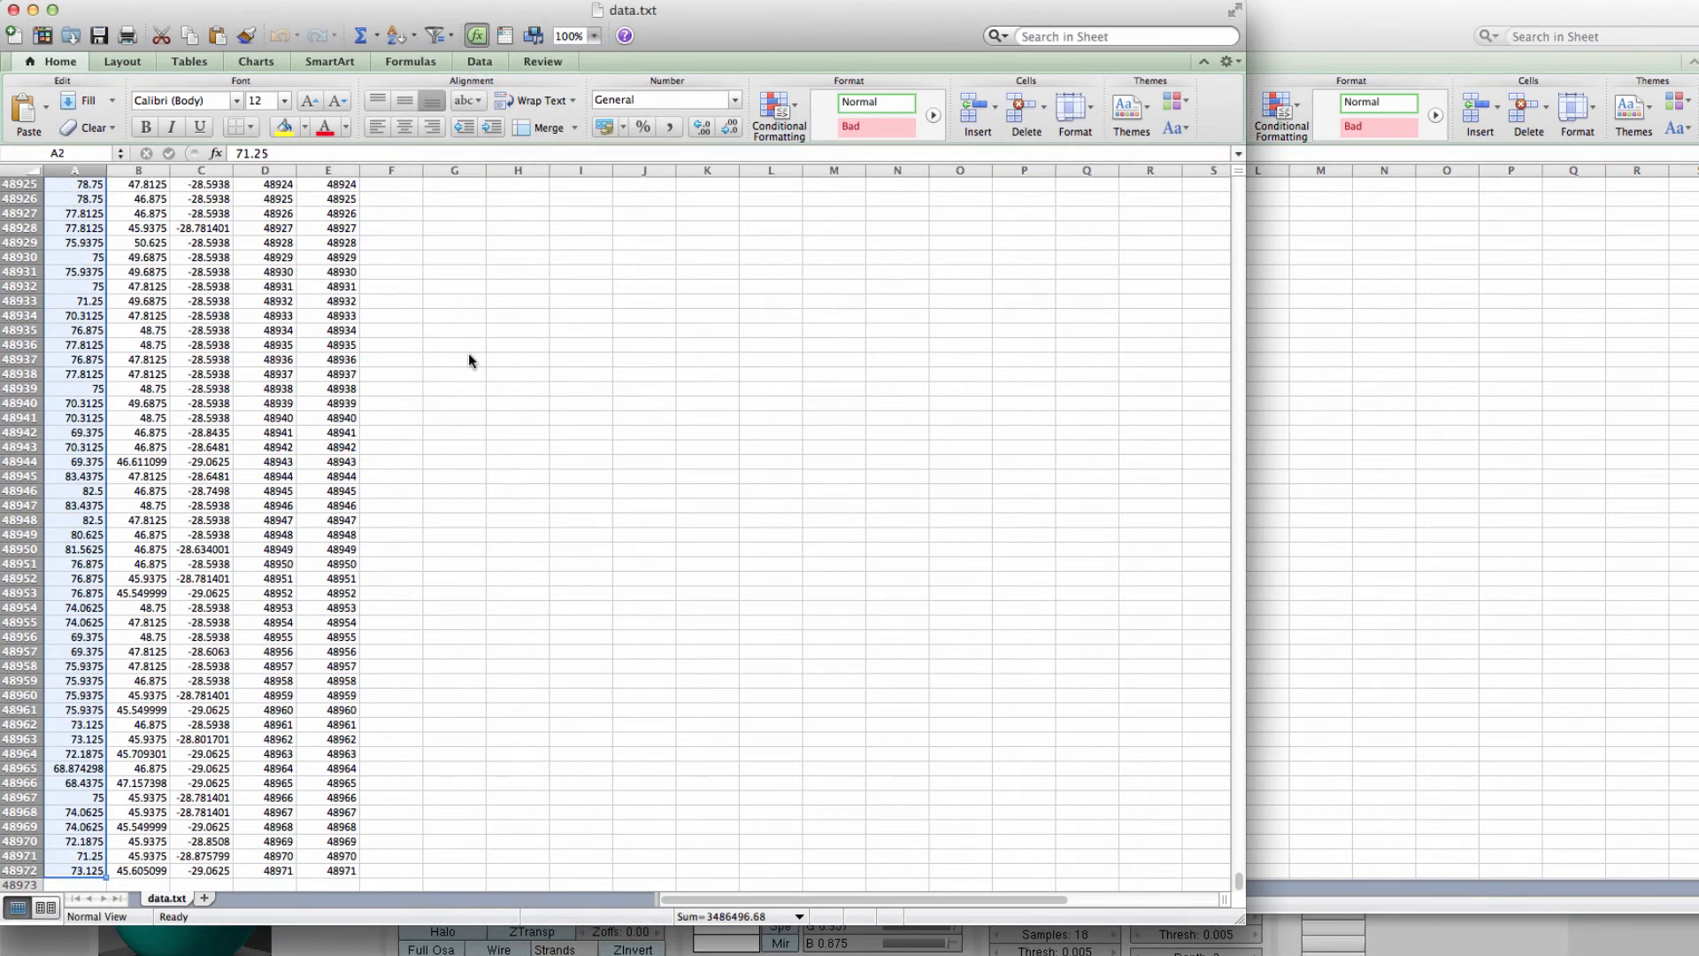
key("super+c")
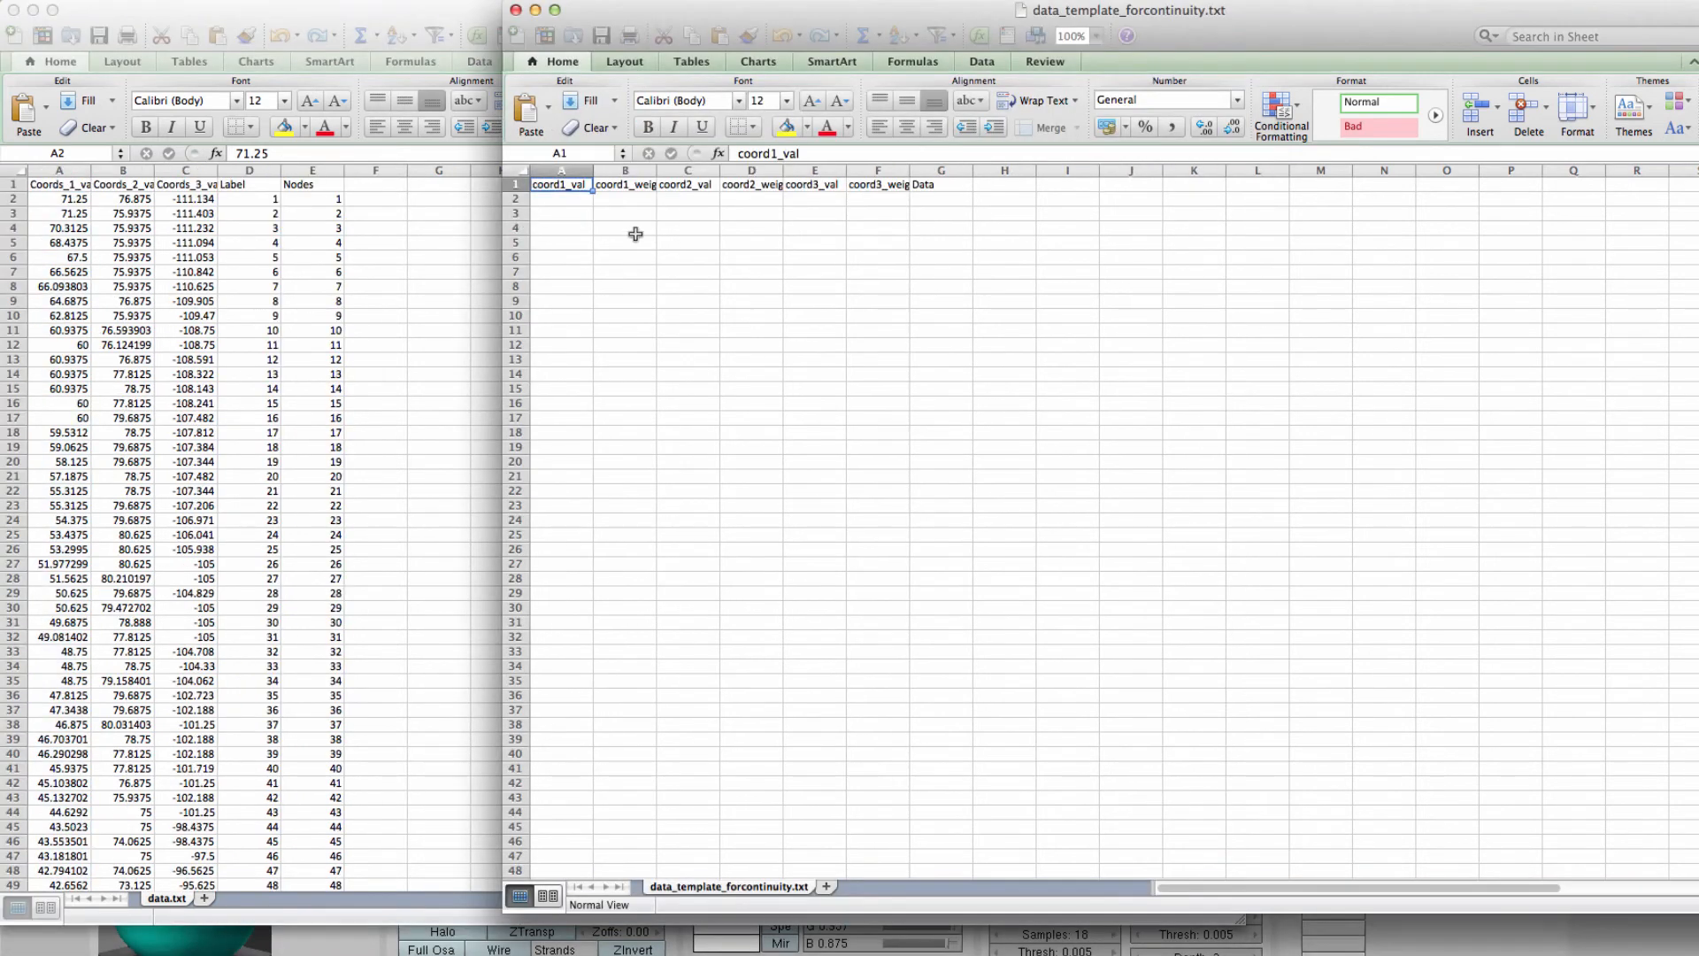
left_click(567, 200)
key("super+v")
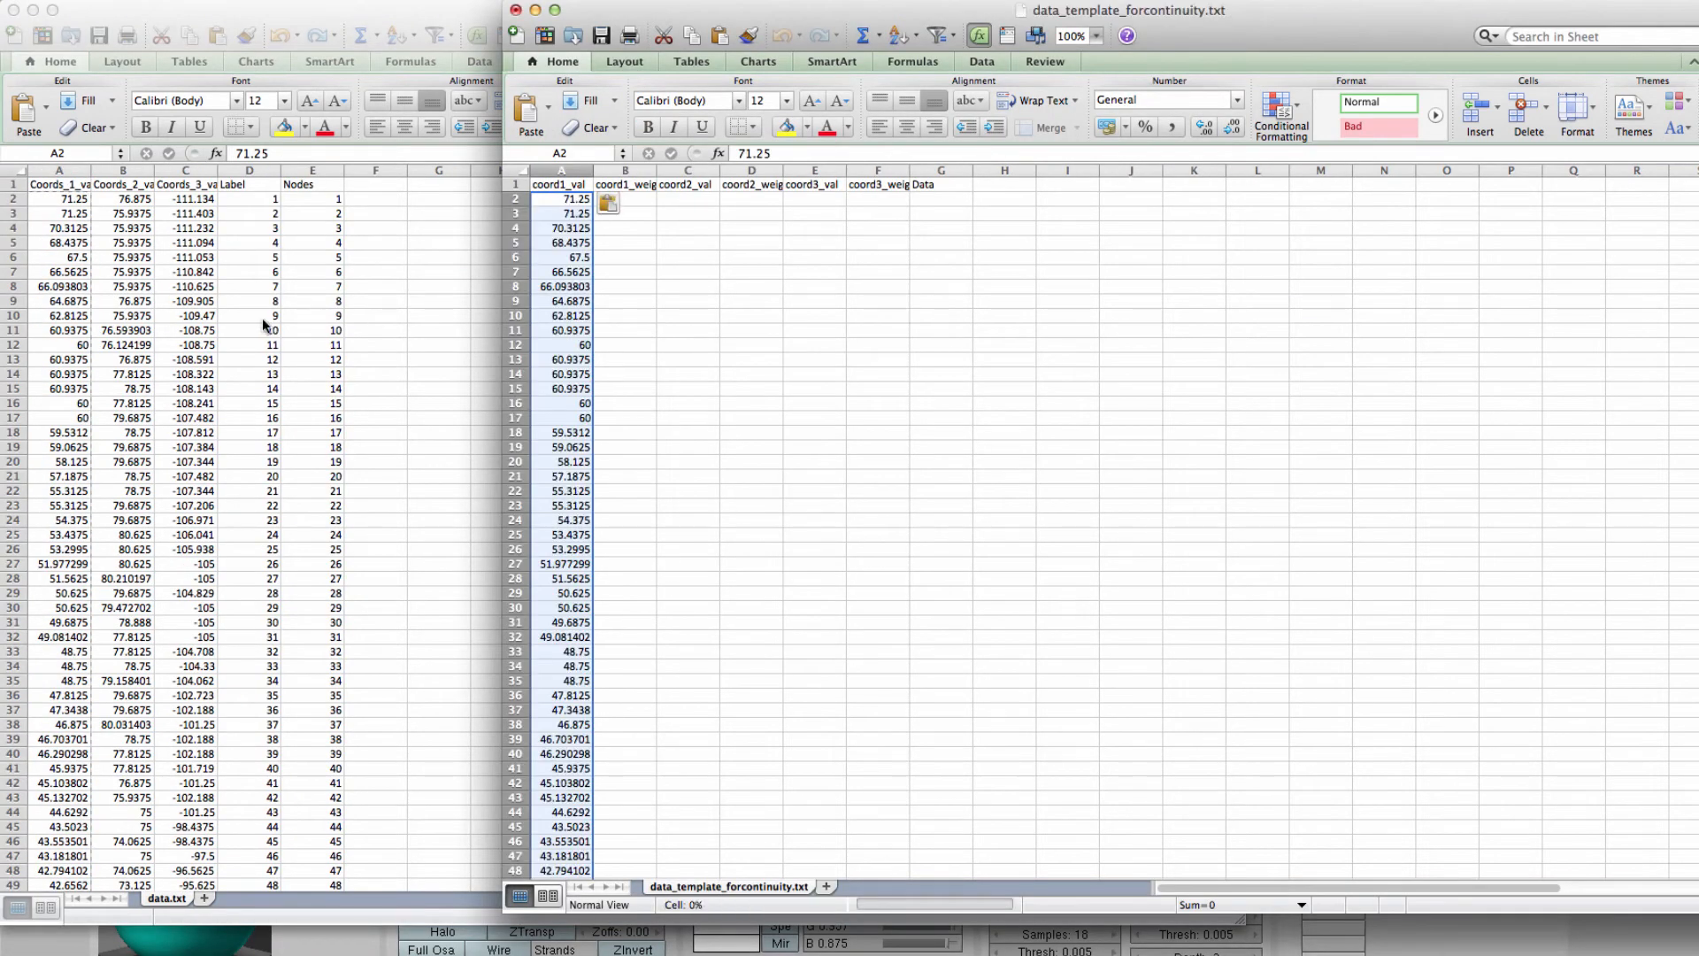
Copy all values of the second coordinate column in data.txt into the template's column B, starting at B2
left_click(262, 317)
left_click(128, 200)
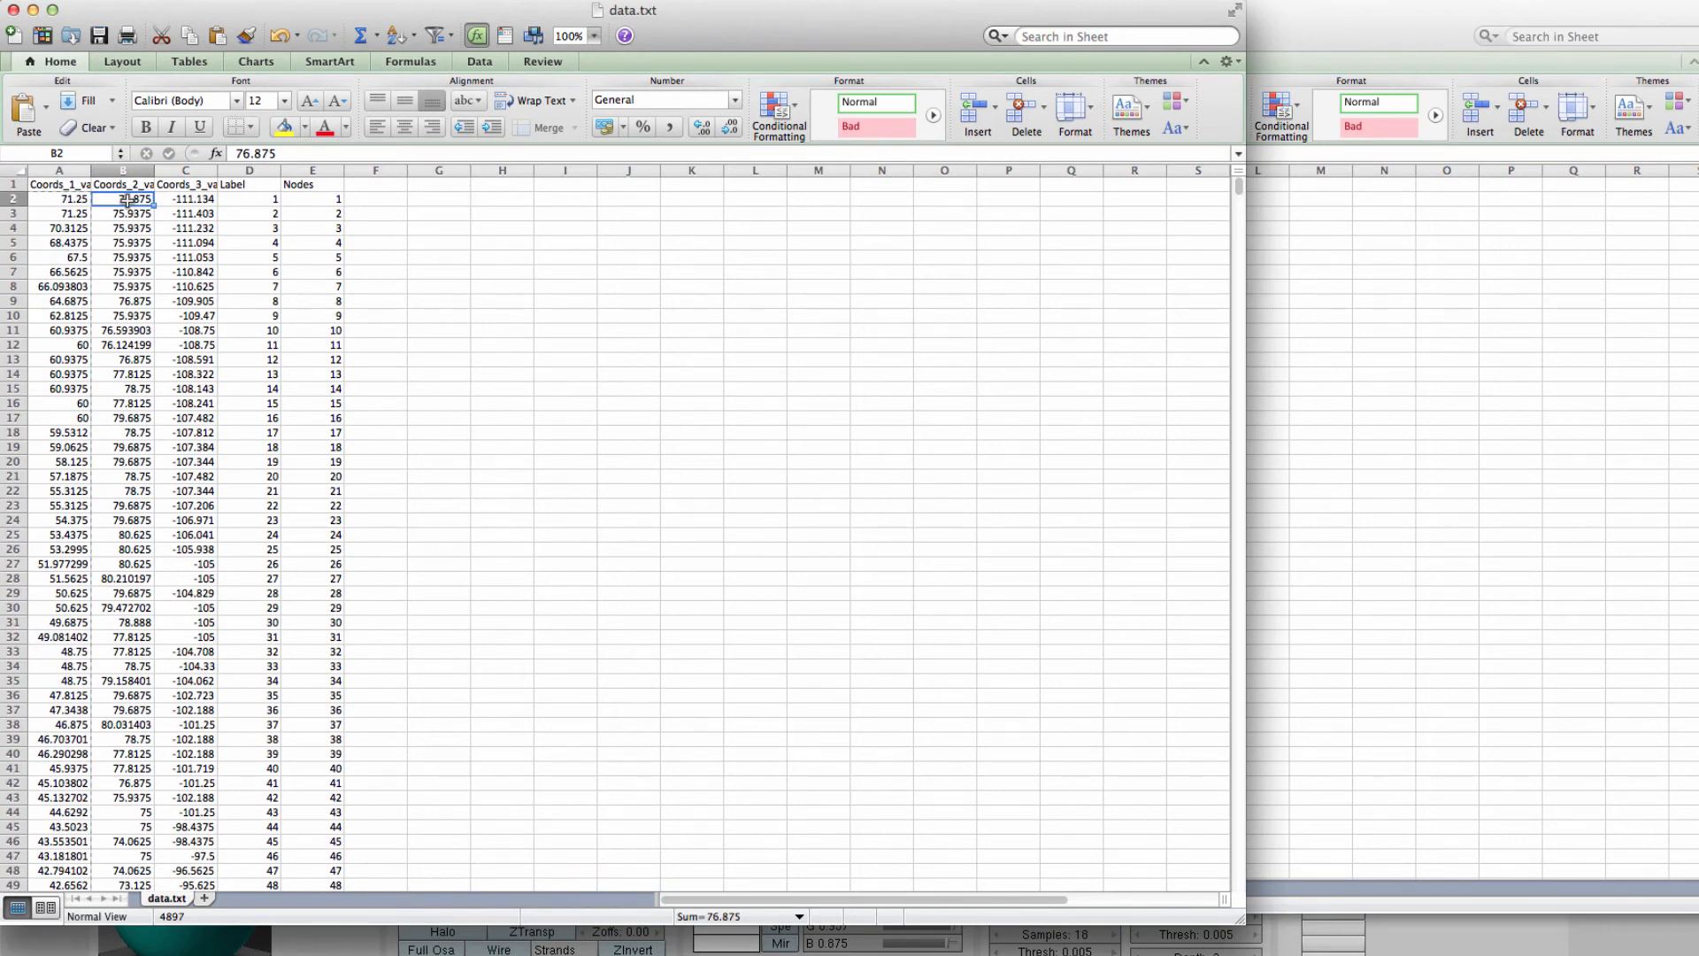
key("super+shift+Down")
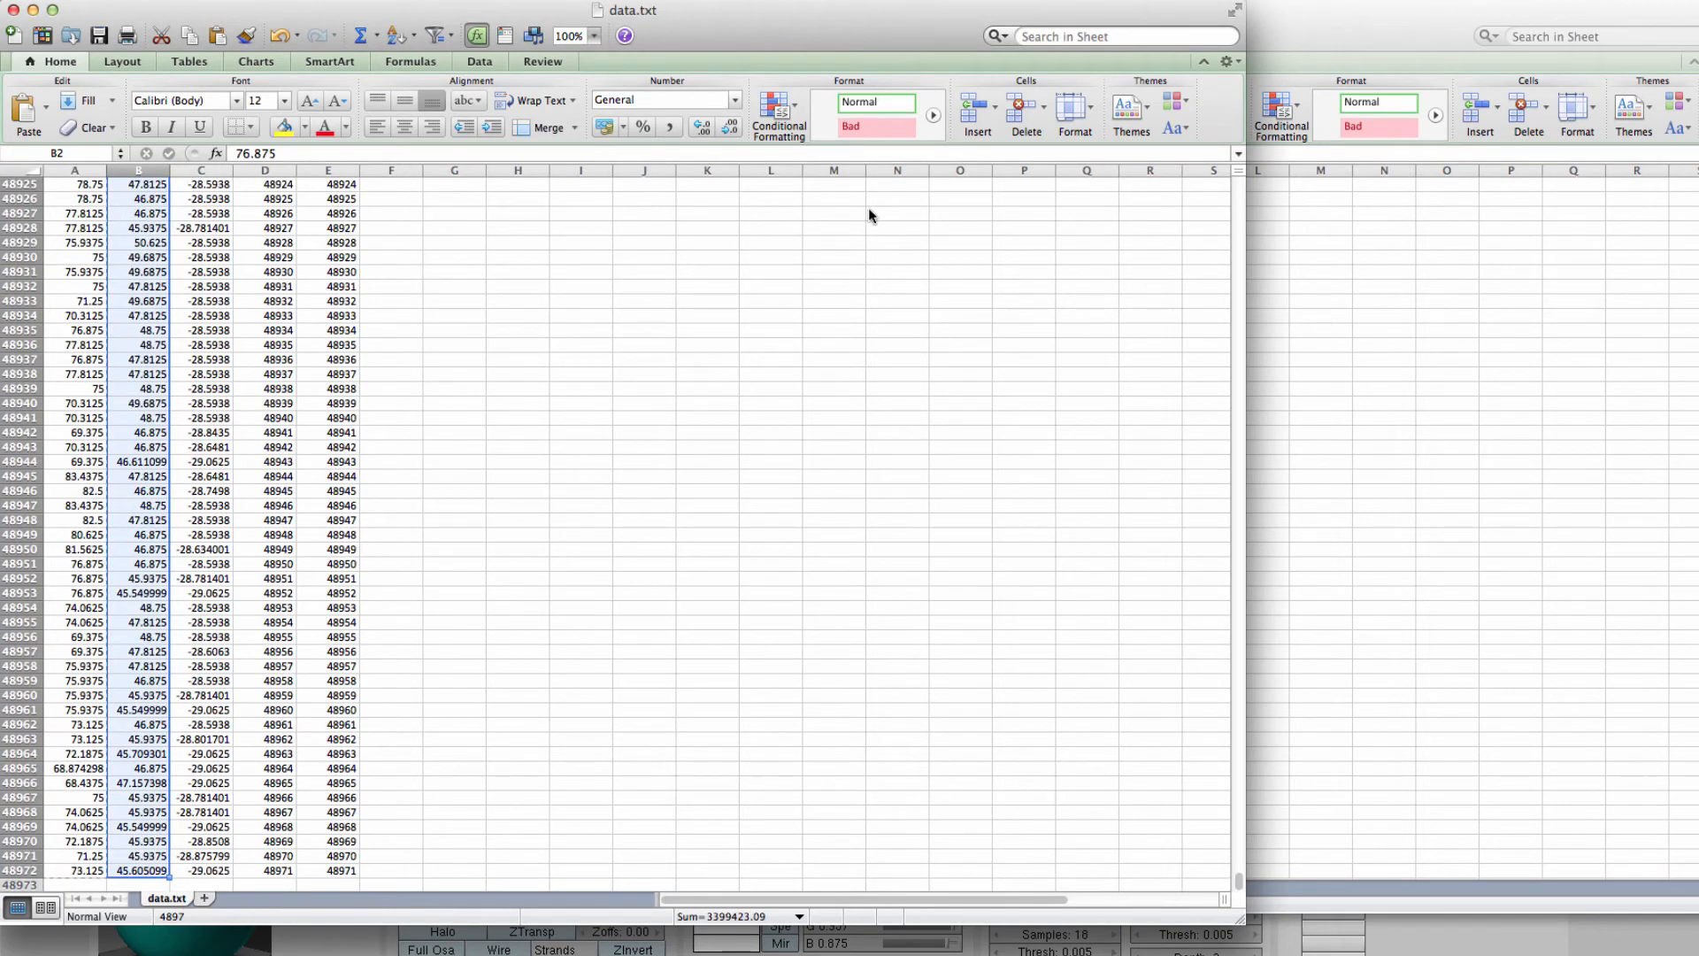
key("super+grave")
left_click(639, 197)
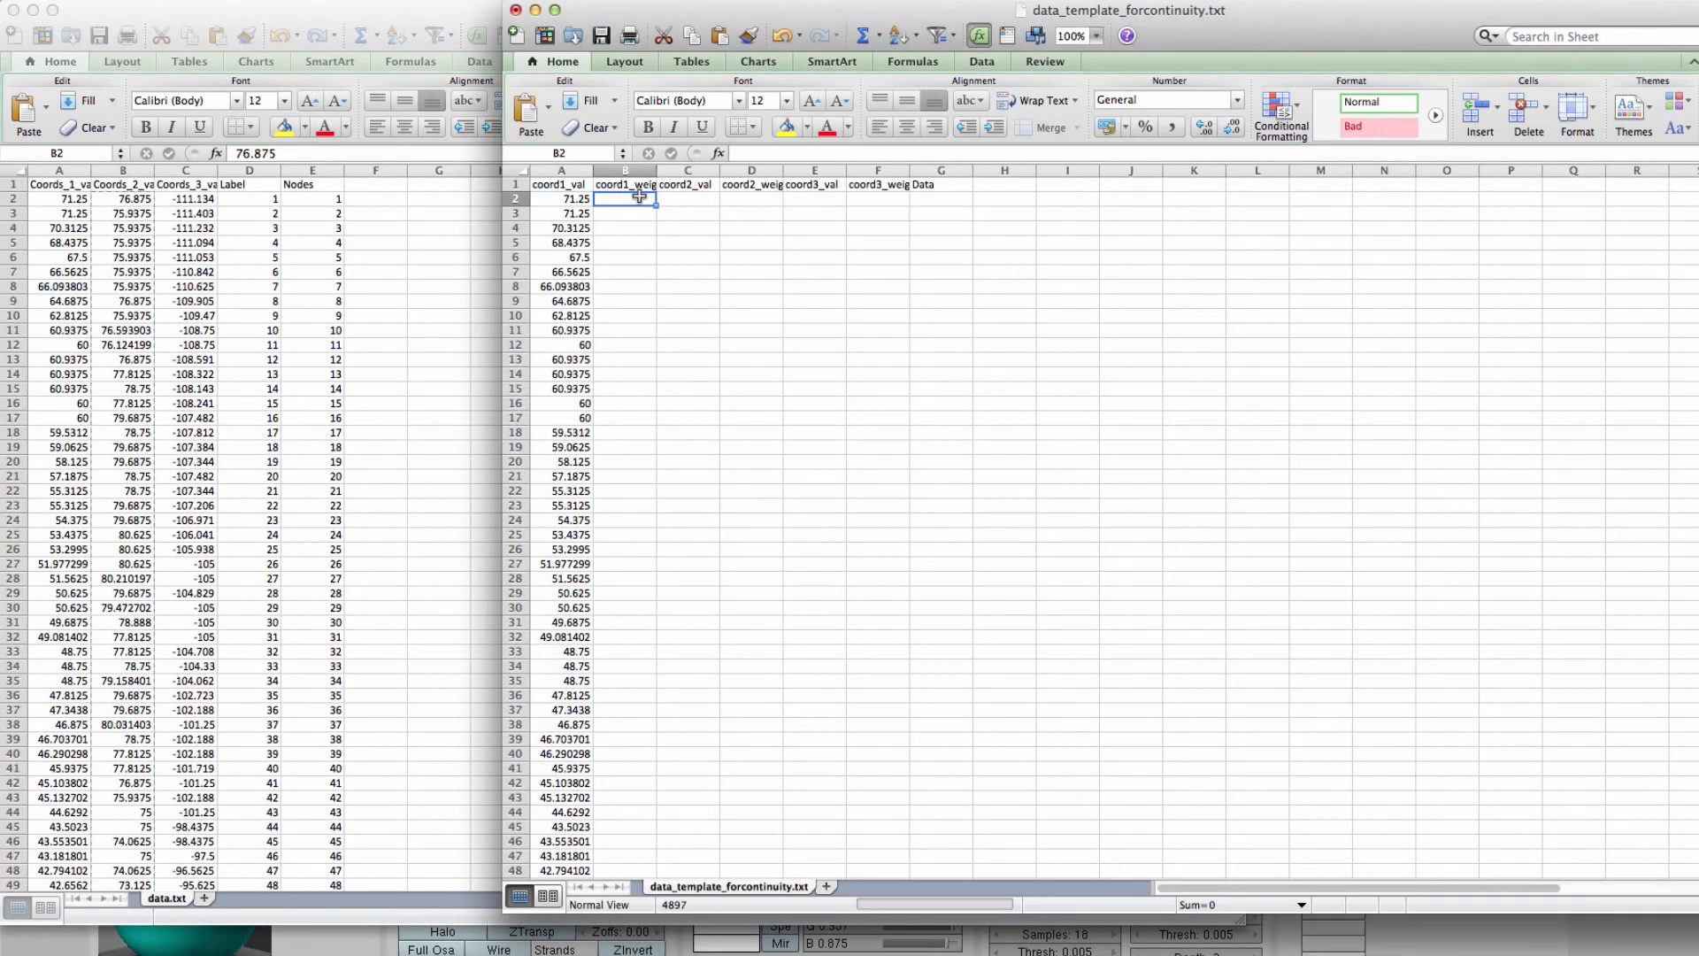
key("super+v")
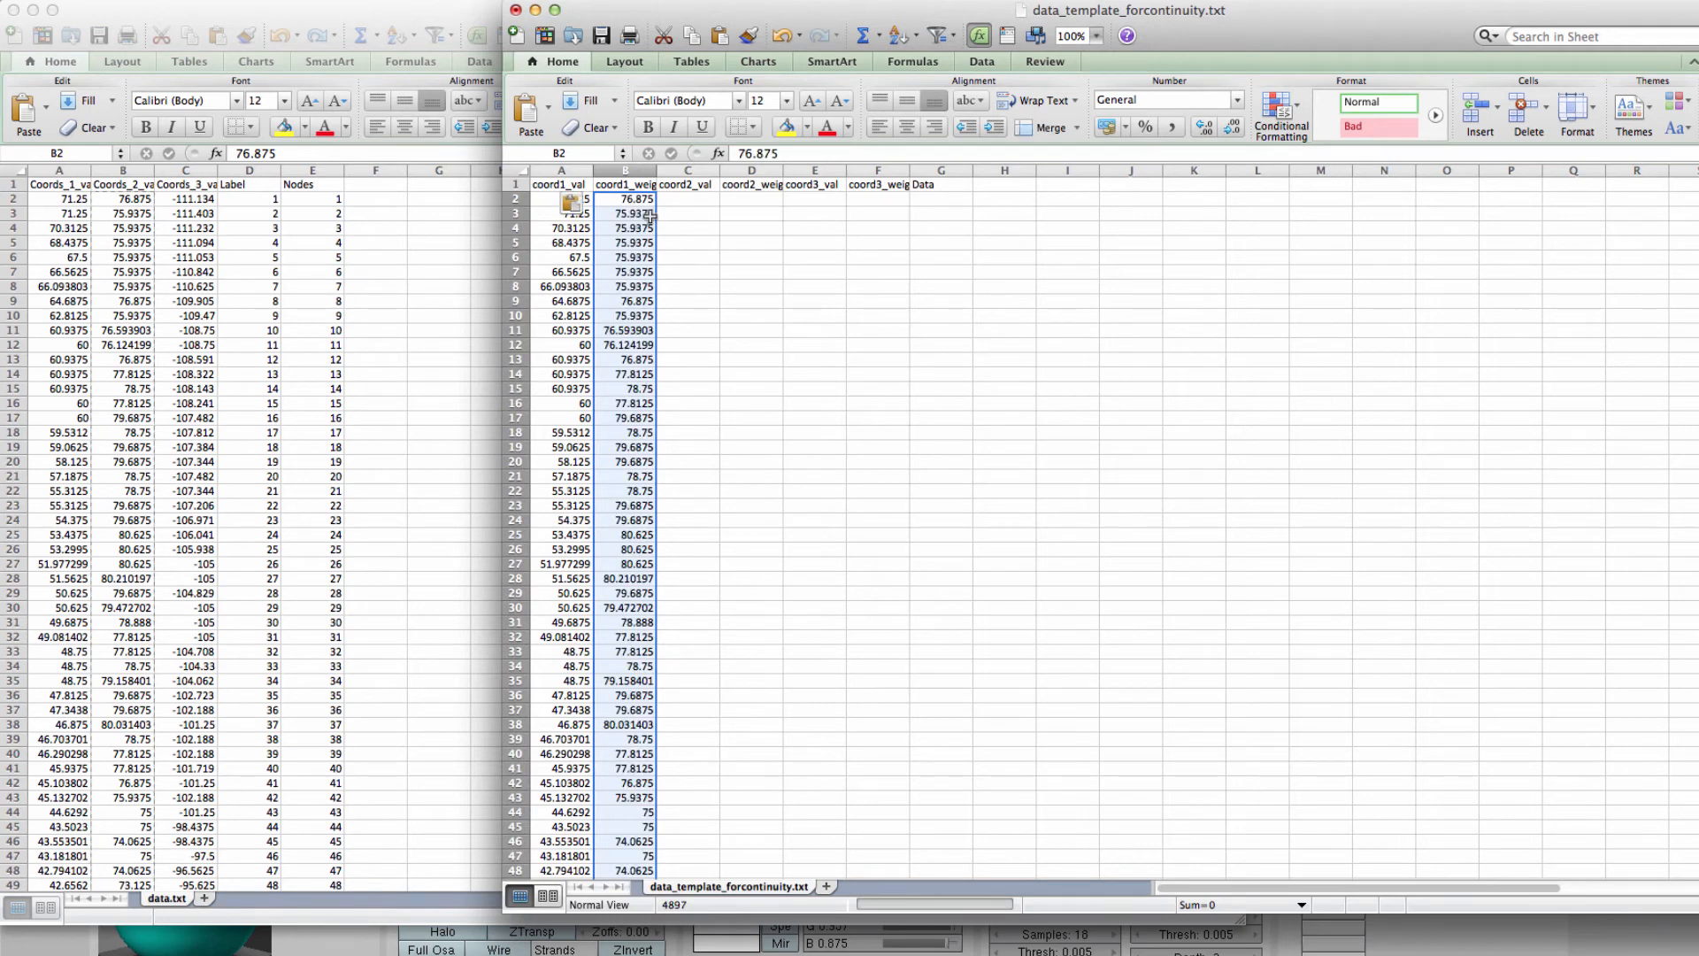
Copy all values of the third coordinate column in data.txt into the template's coord3_val column, starting at E2
key("super+grave")
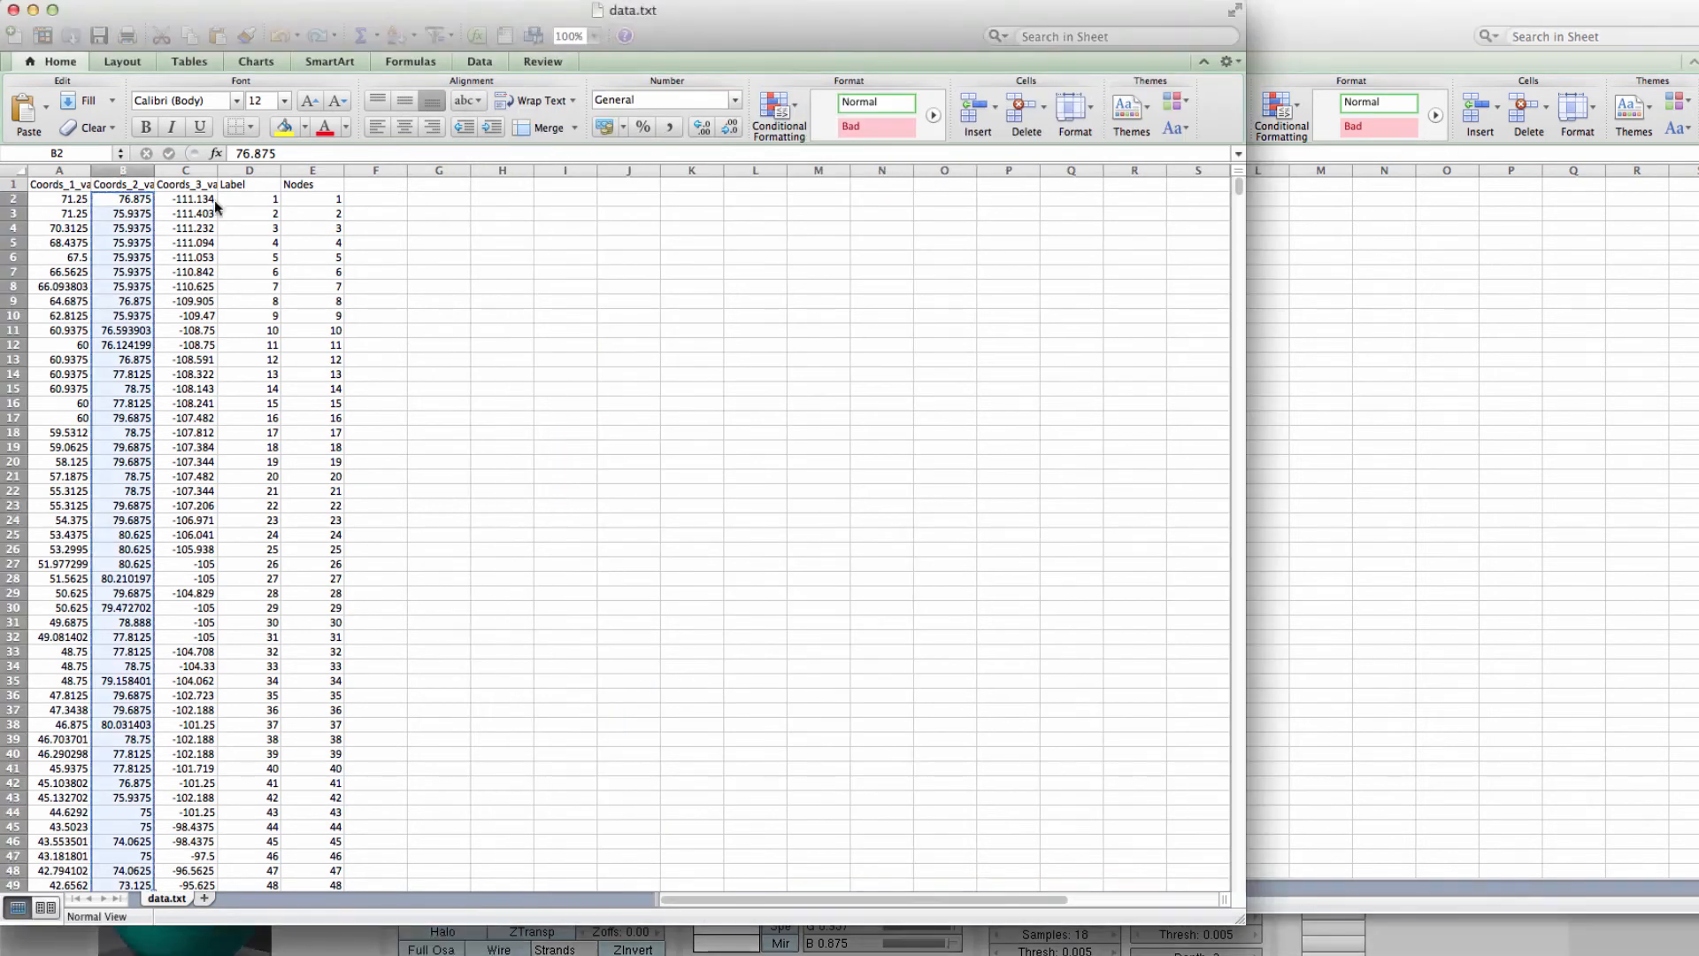
left_click(213, 202)
key("super+shift+Down")
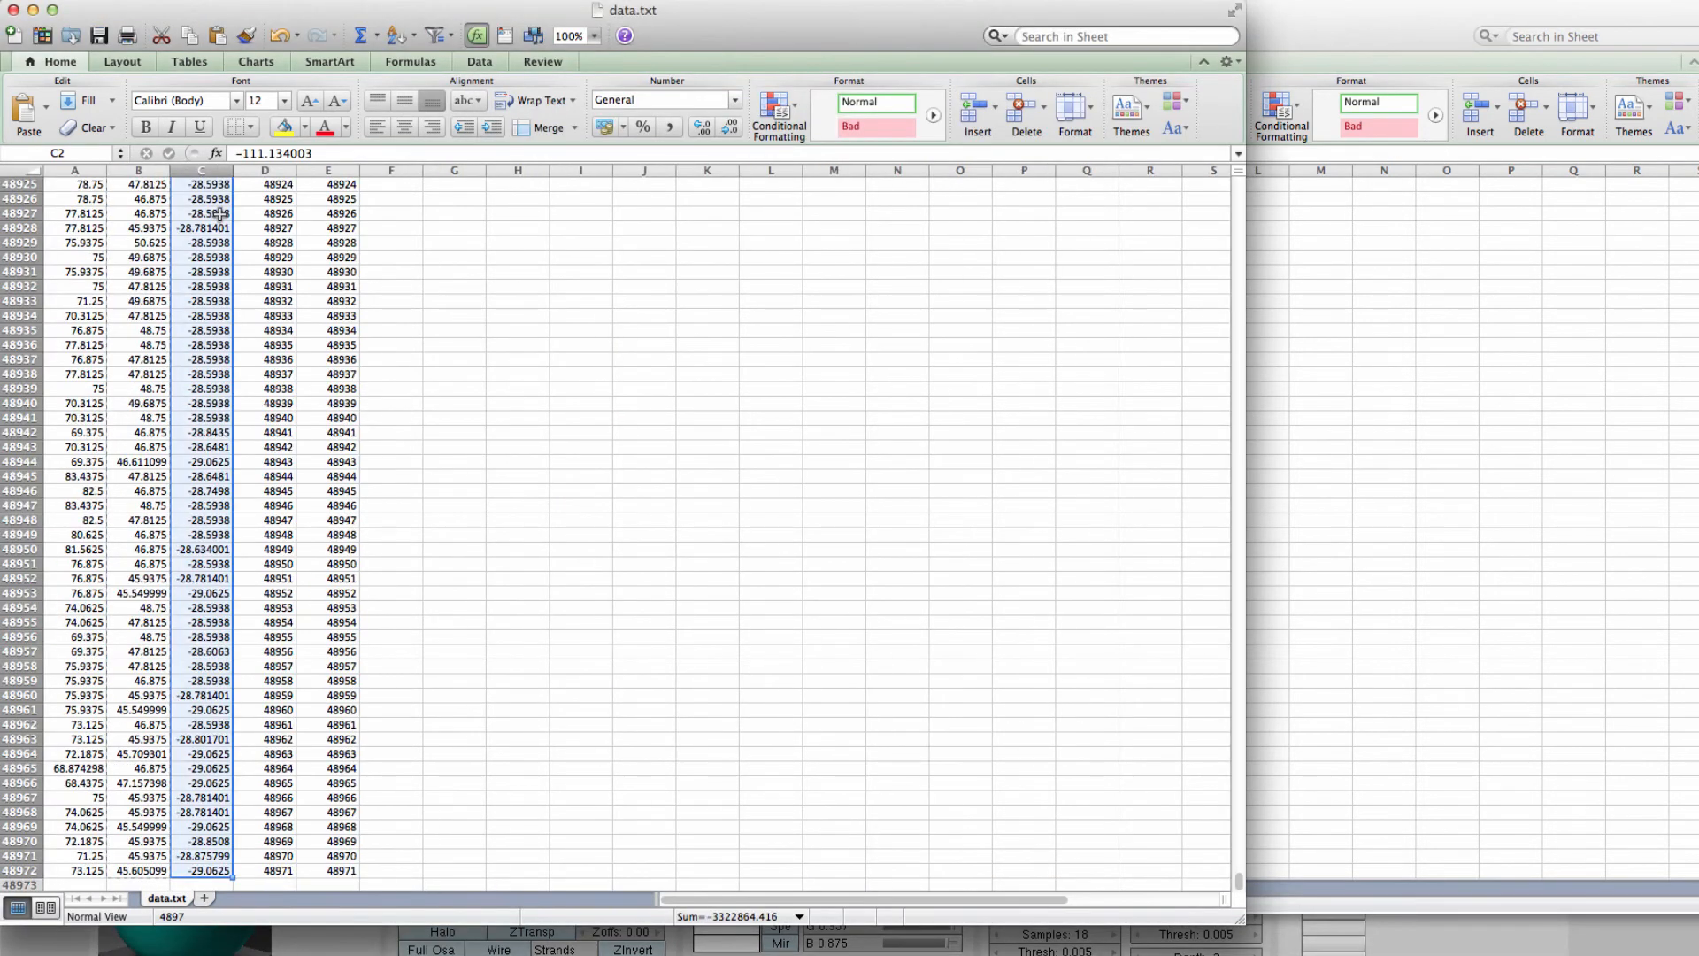
key("ctrl+BackSpace")
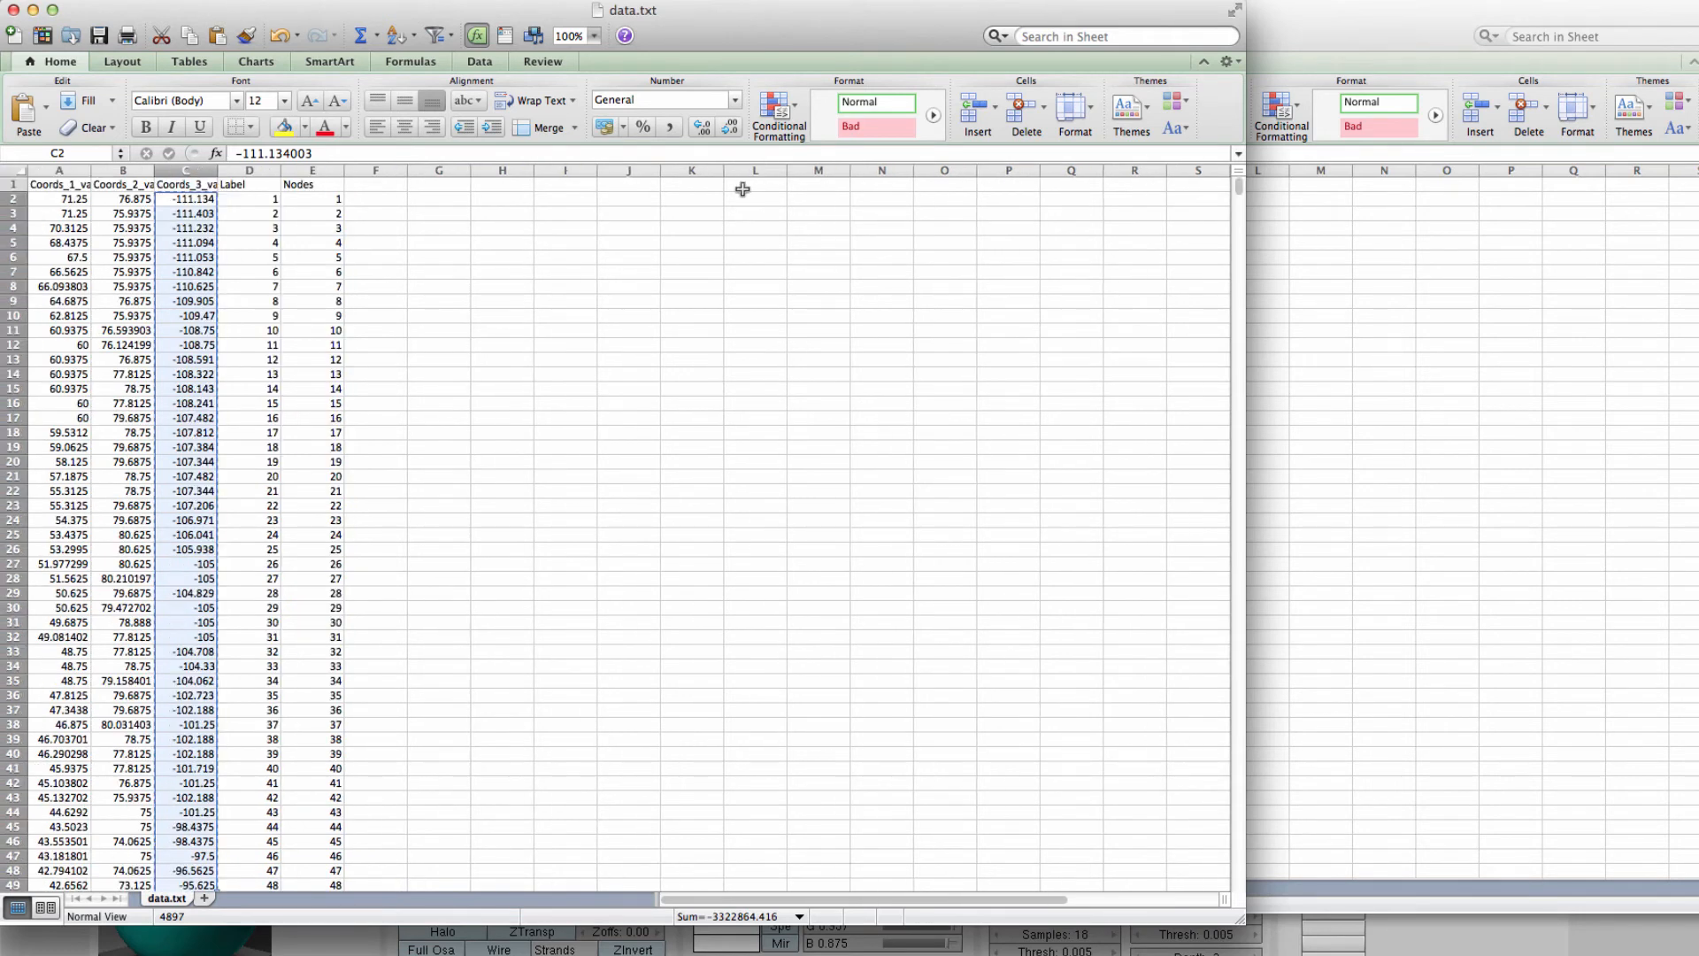
key("super+grave")
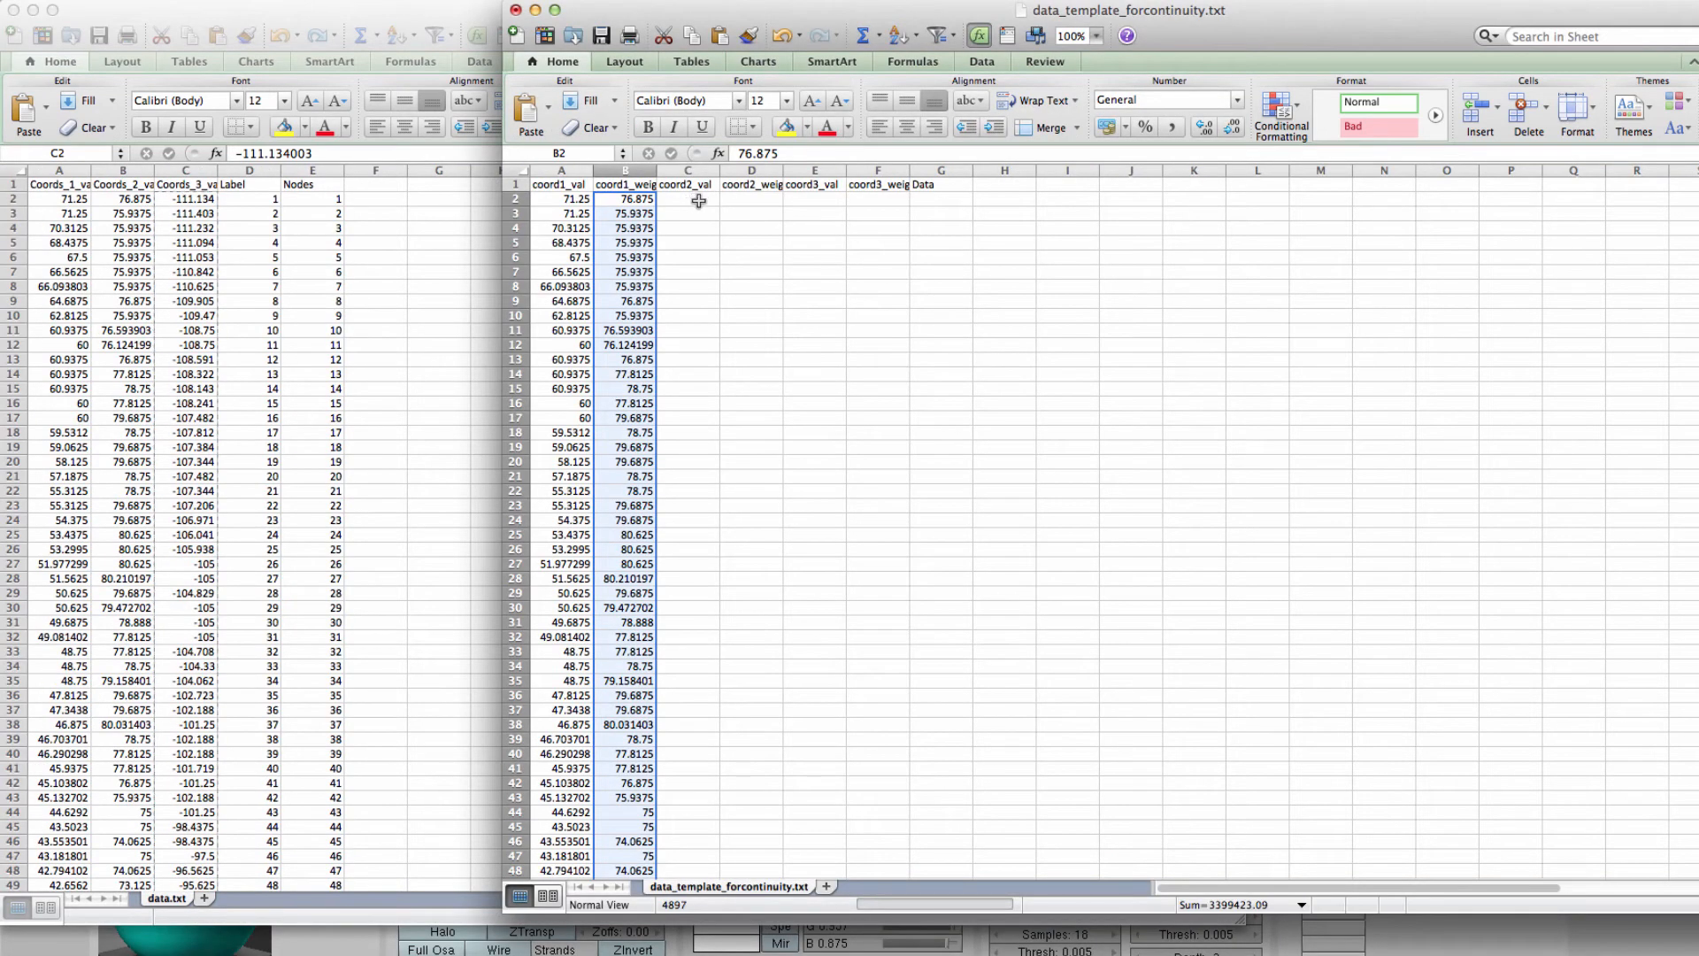
left_click(770, 199)
left_click(816, 202)
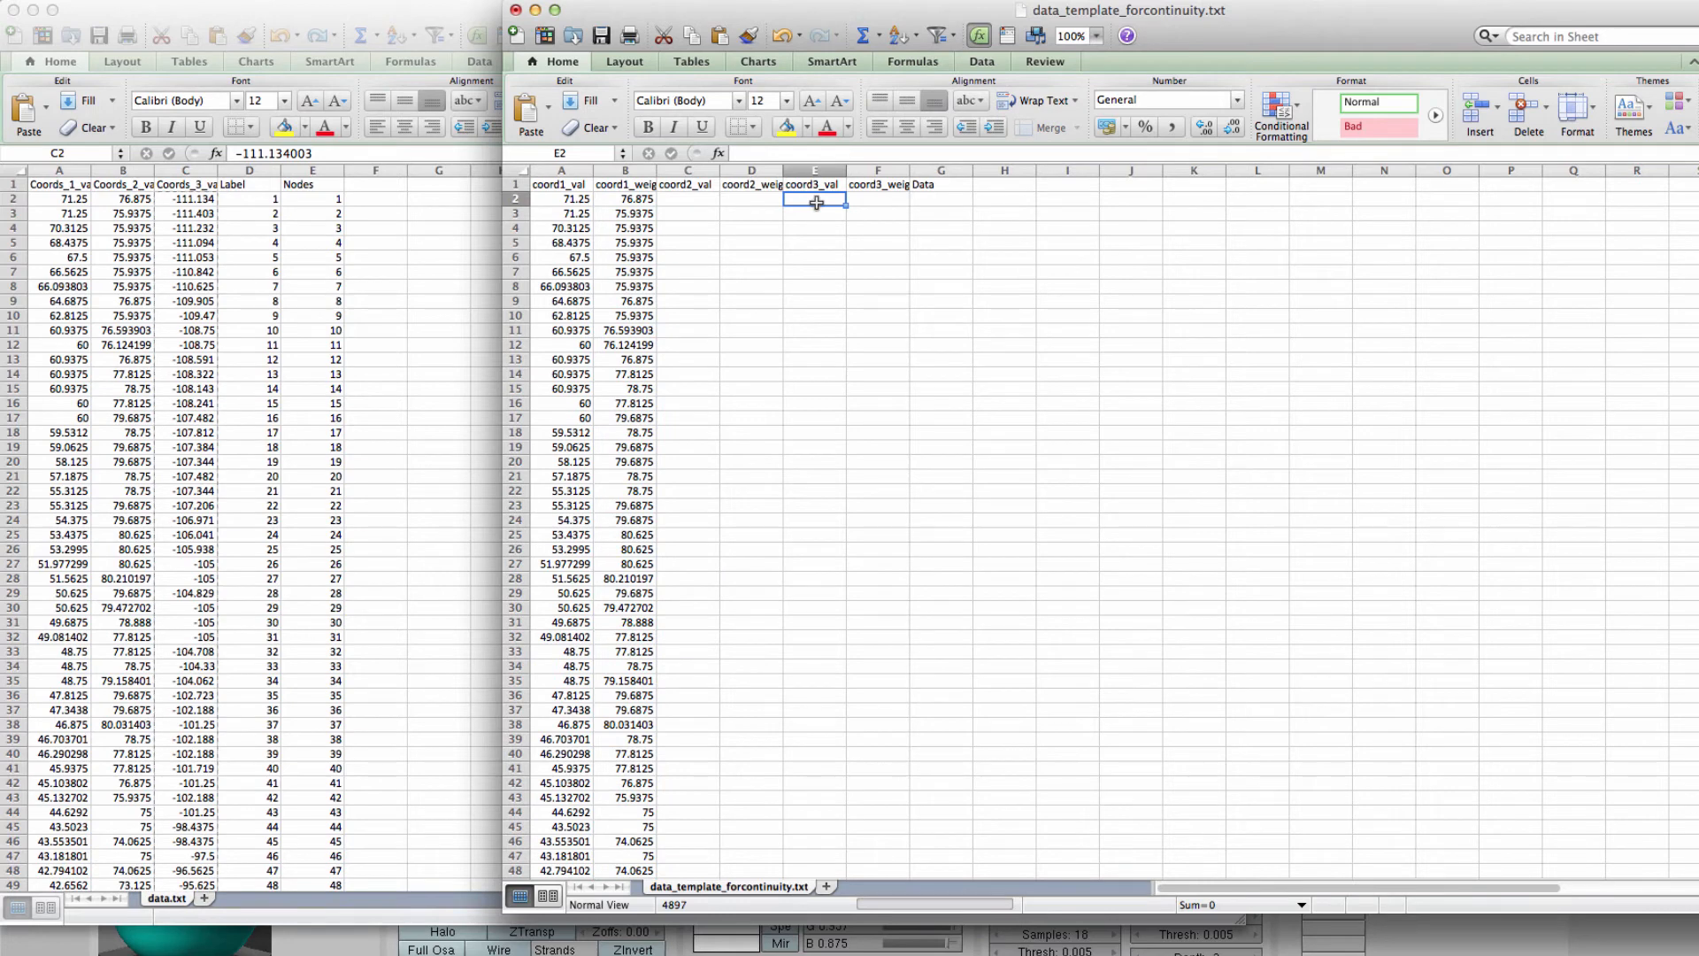
key("super+v")
Copy all values in column B of the template into its coord2_val column, starting at C2
left_click(624, 199)
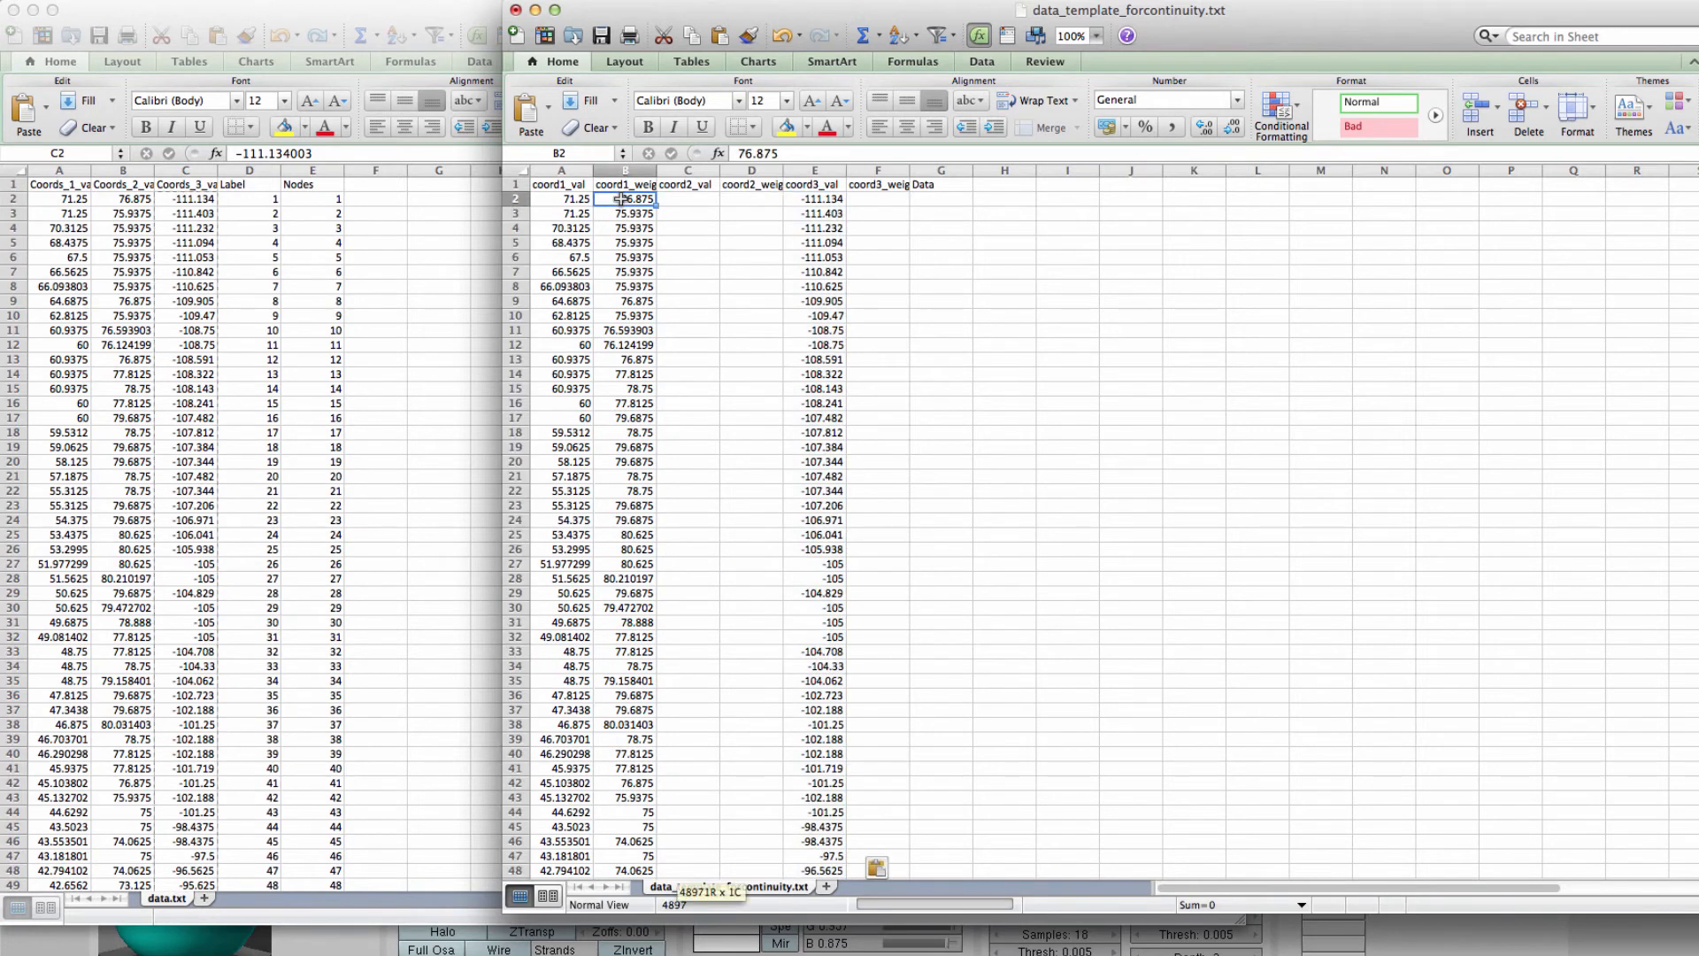
key("super+shift+Down")
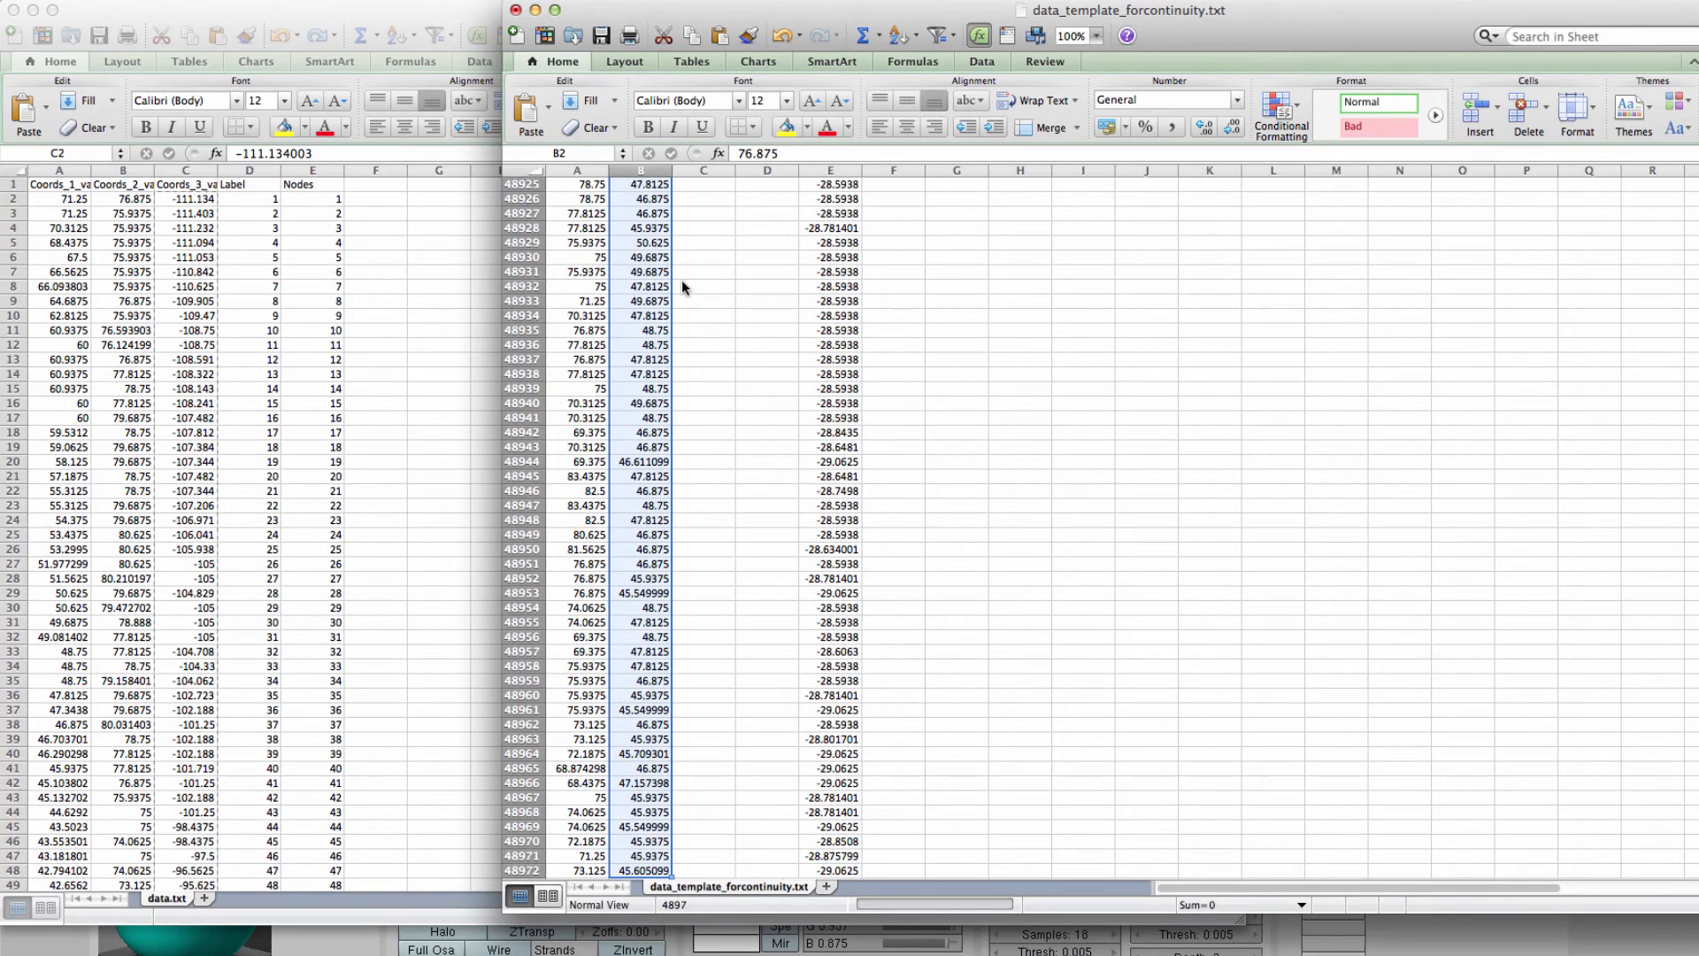
key("super+c")
left_click(693, 200)
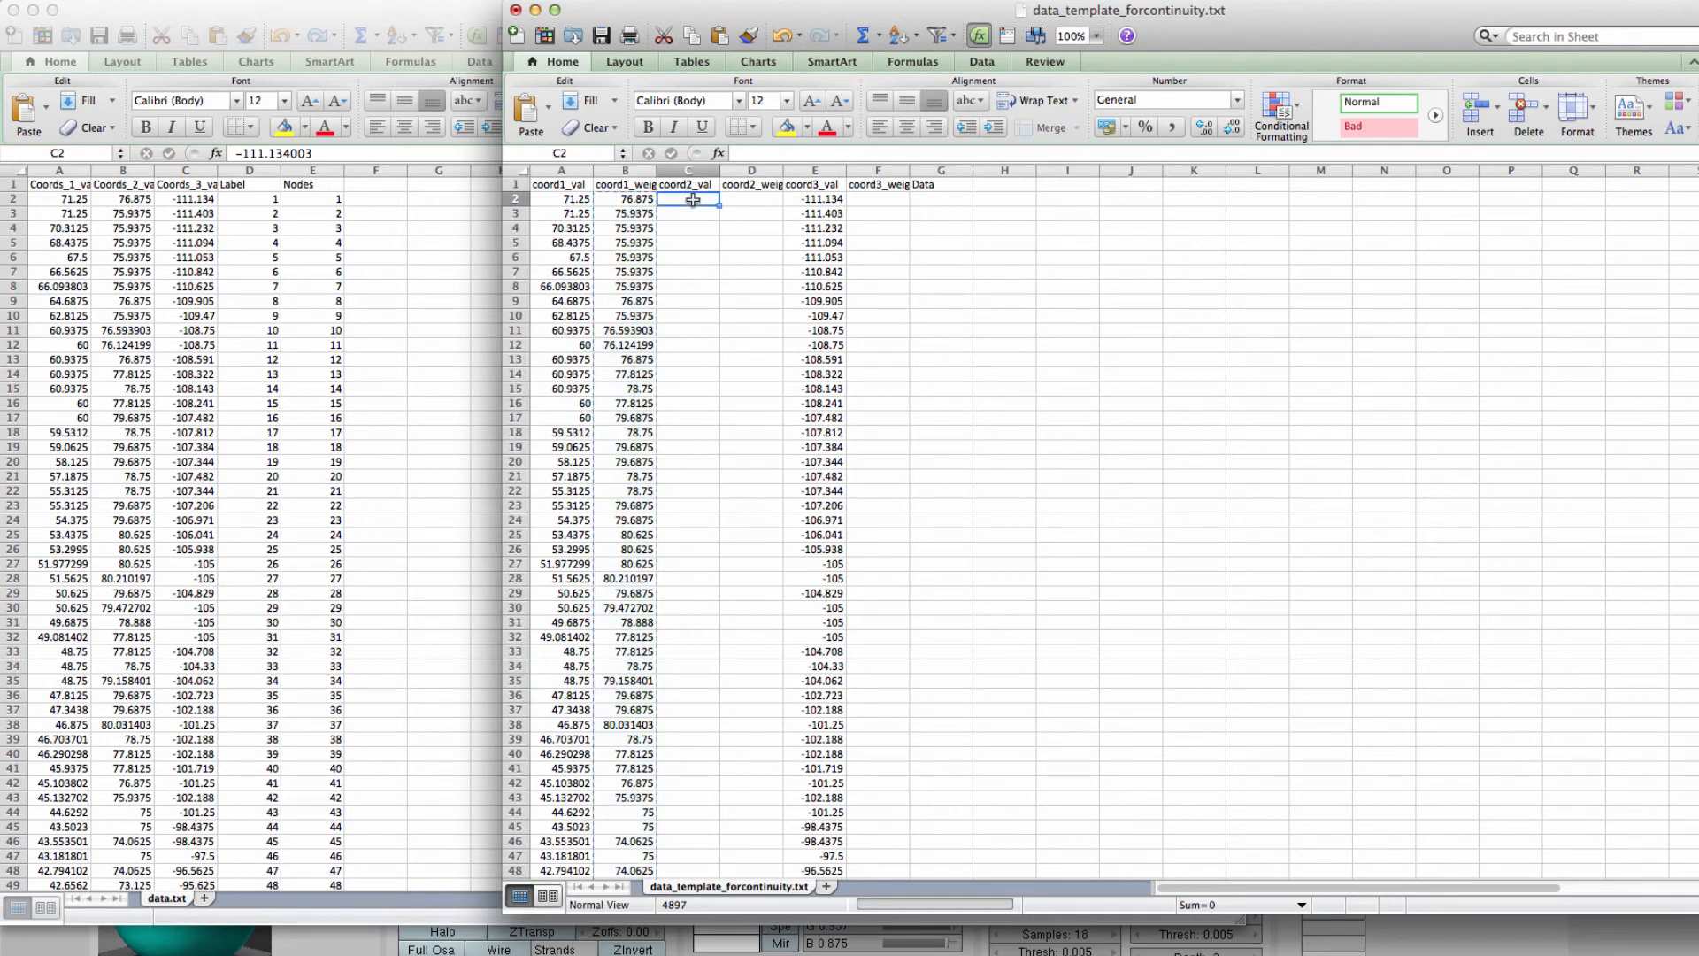
key("super+v")
Fill the coord1, coord2 and coord3 weight columns (B, D and F) of the template with 1 for every data row
key("Left")
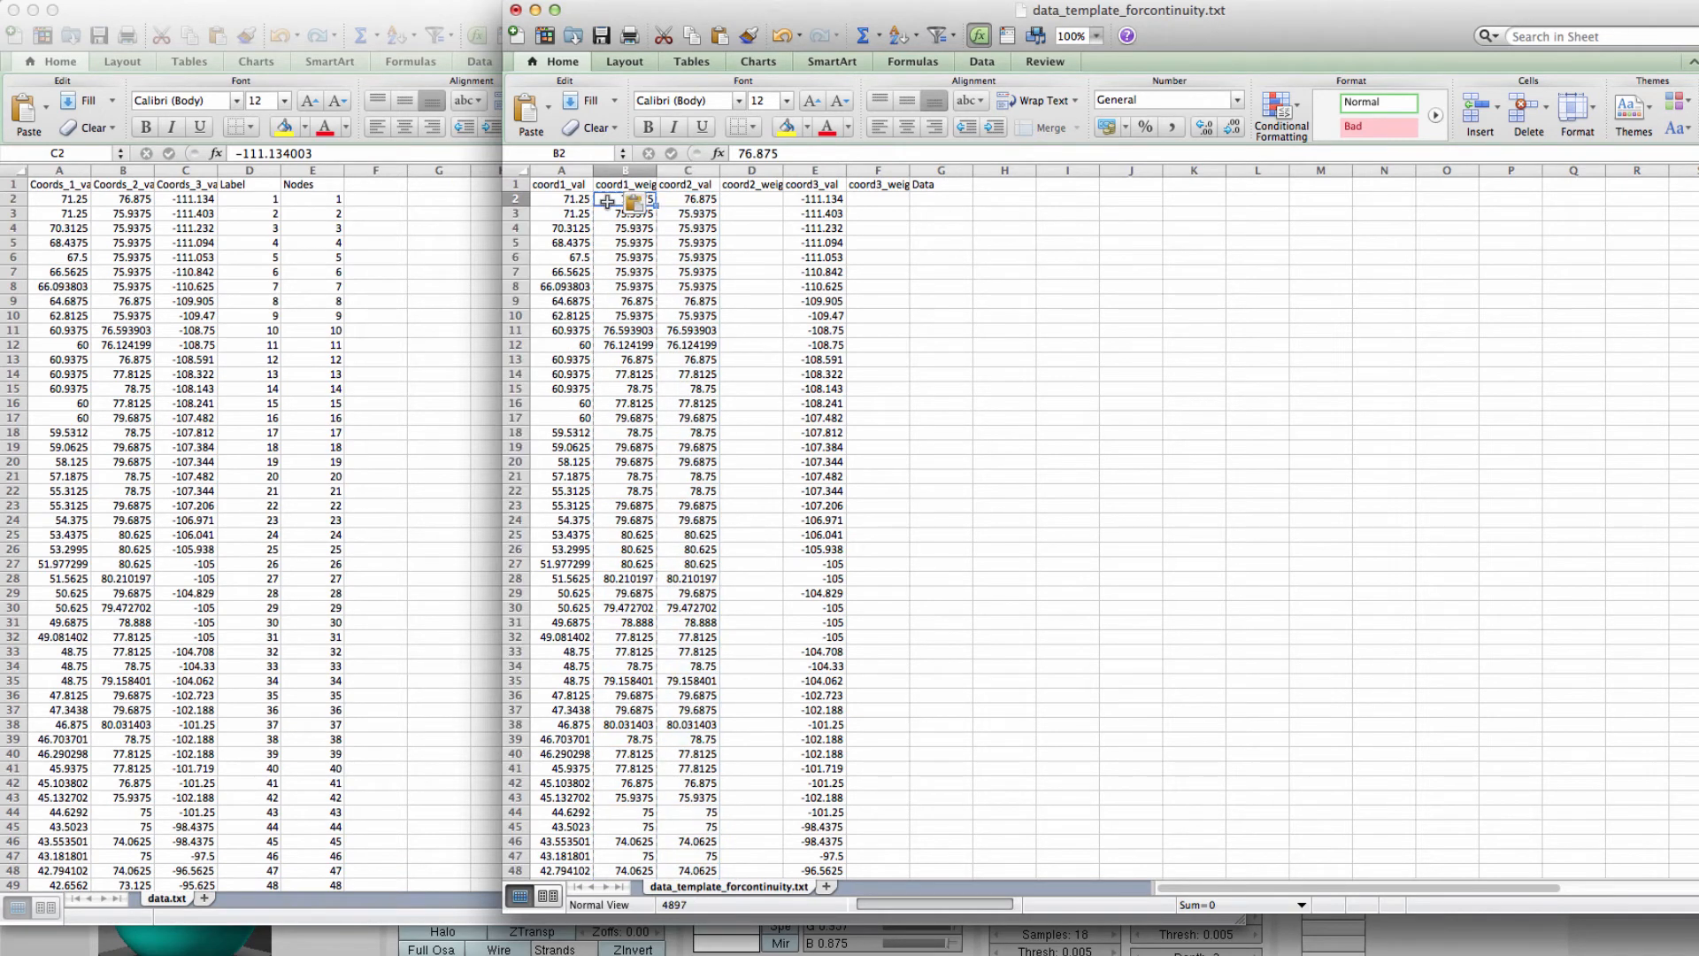
type("1")
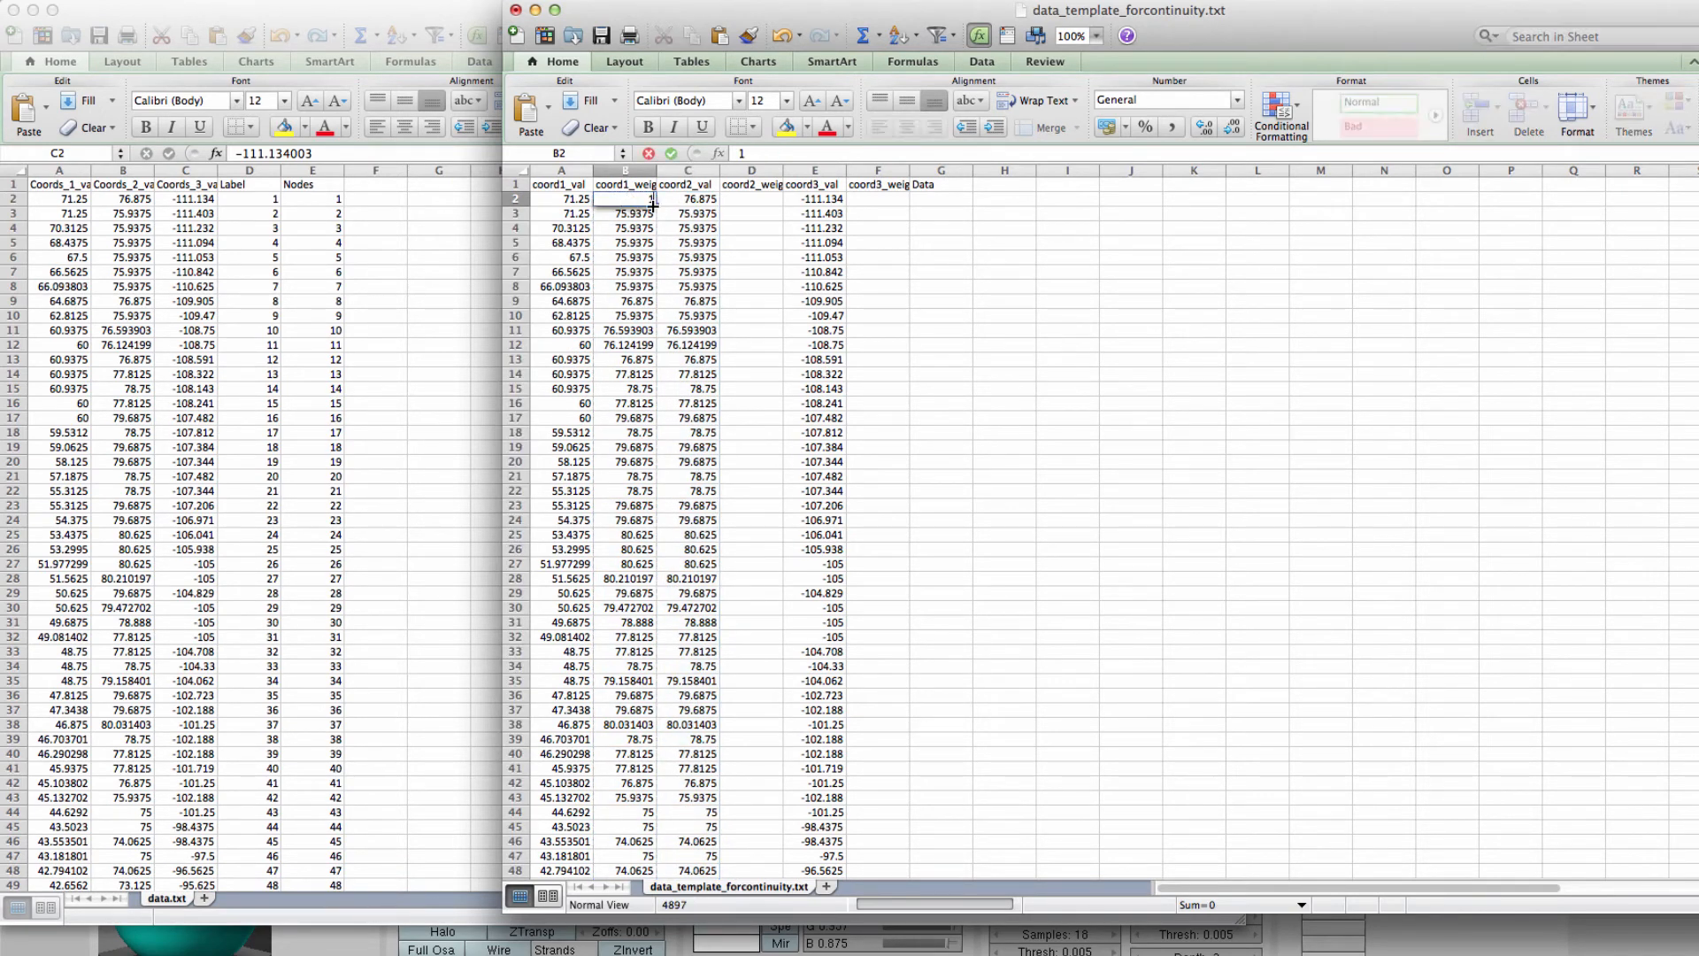
left_click(653, 204)
double_click(652, 205)
left_click(776, 200)
type("1")
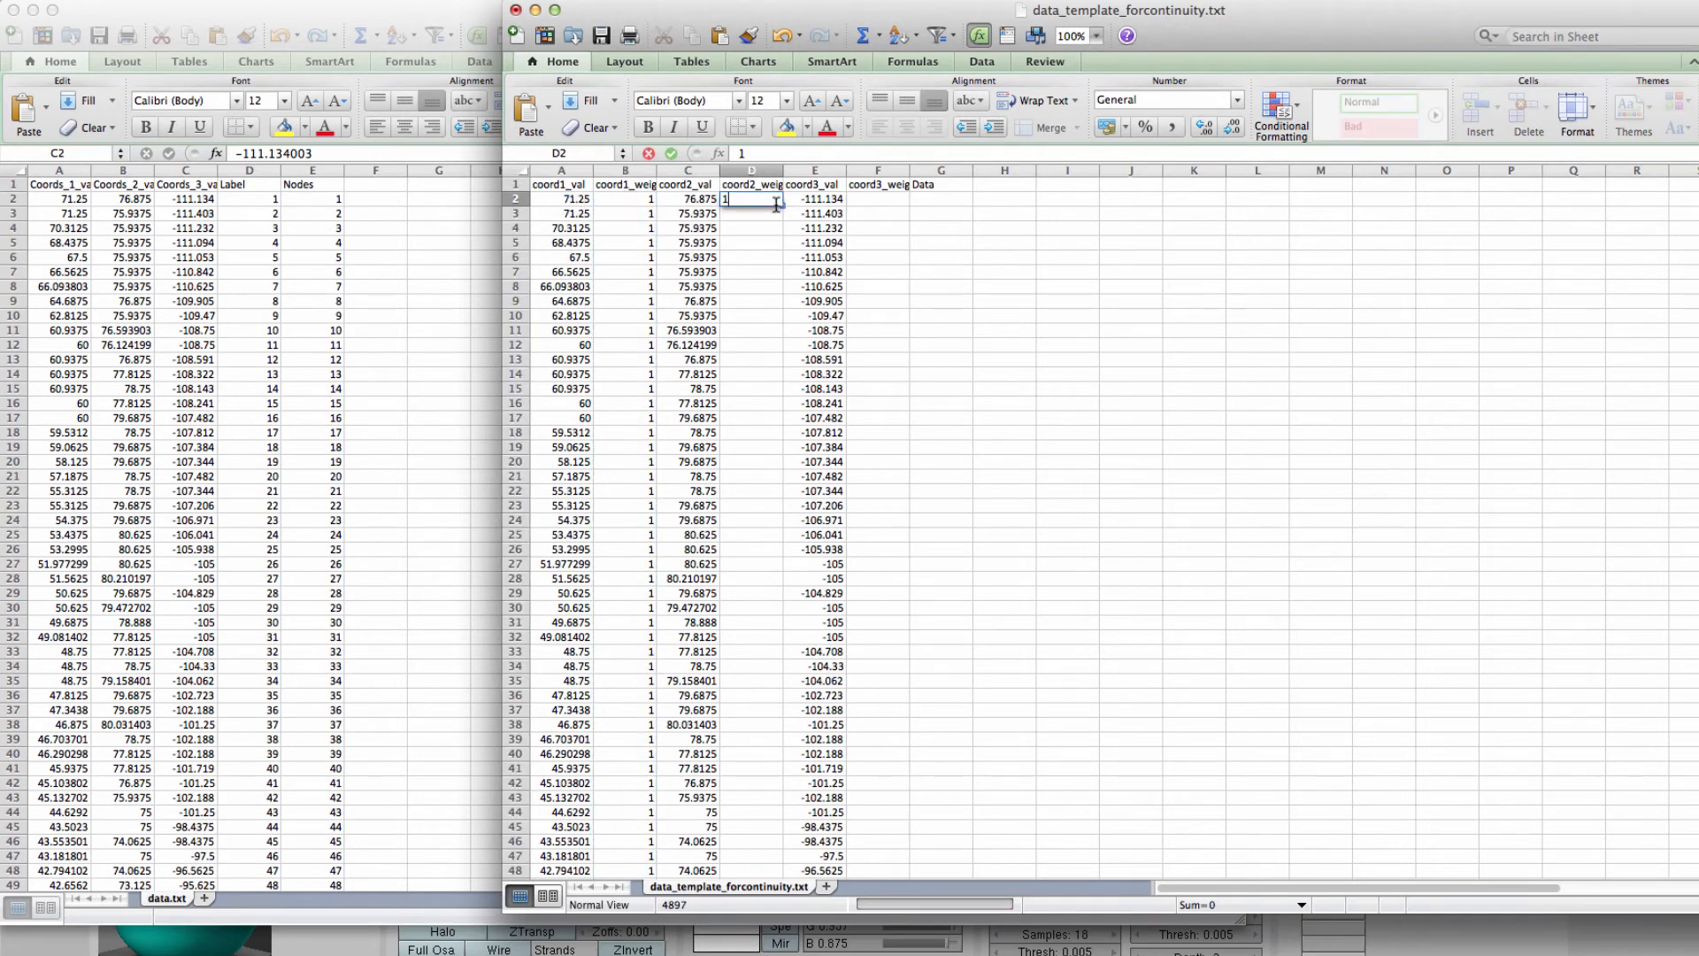
left_click(783, 205)
double_click(783, 205)
left_click(879, 200)
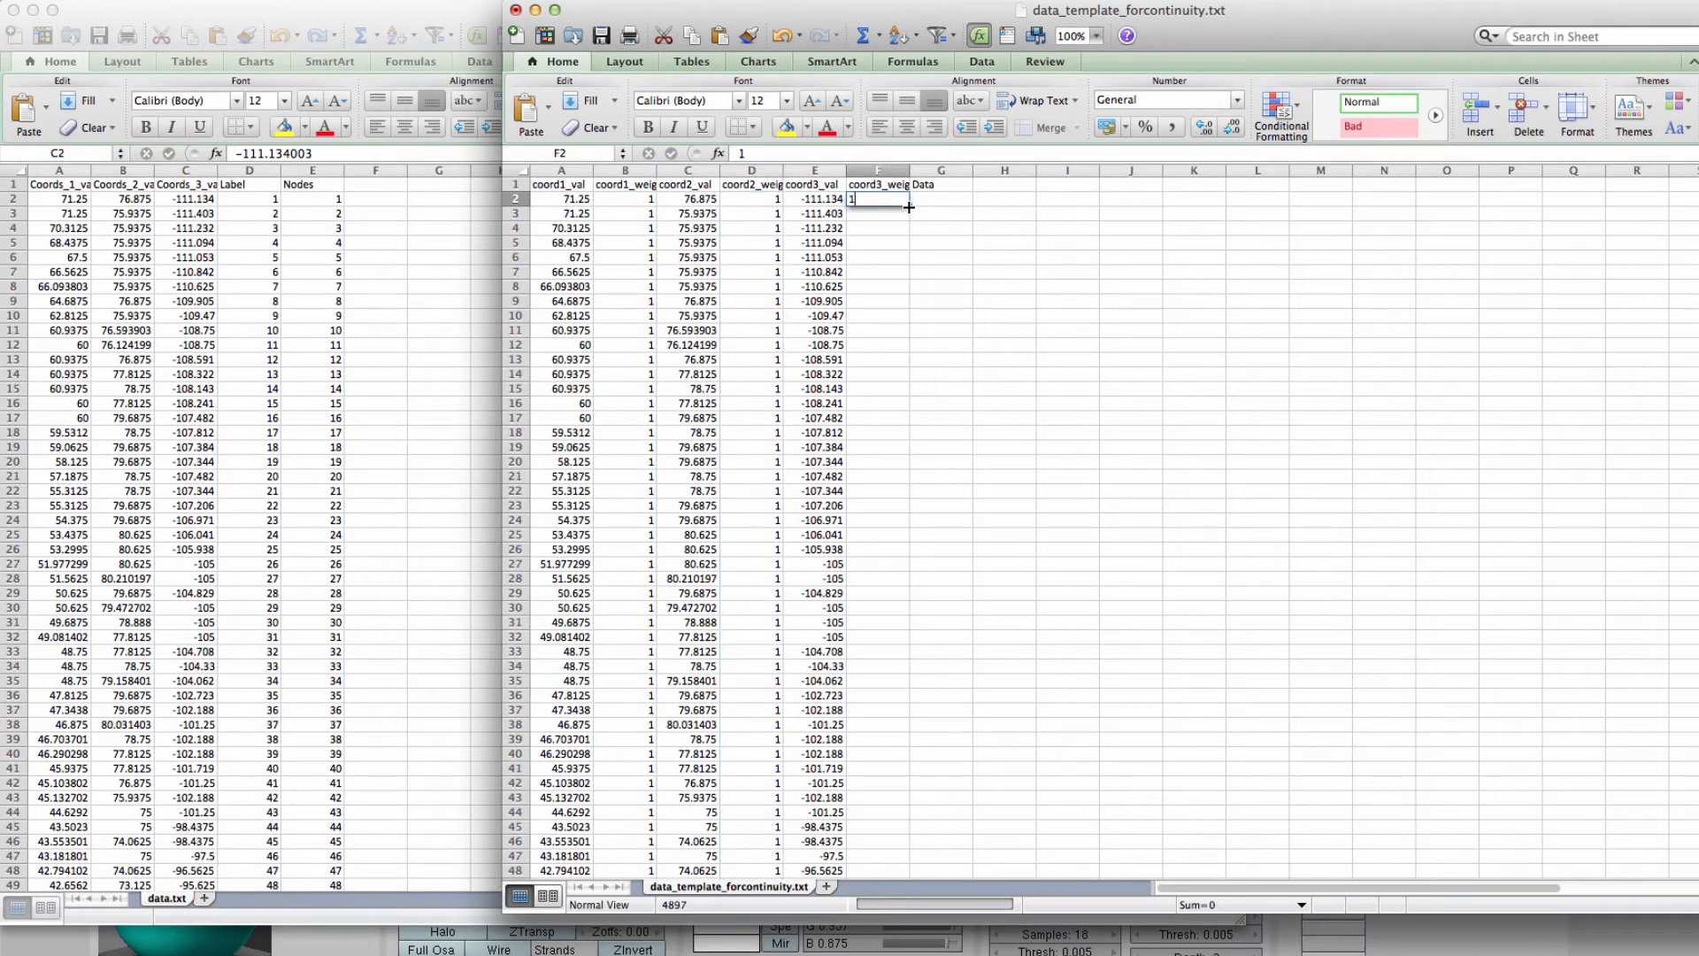
type("1")
left_click(911, 205)
double_click(907, 205)
Copy all values of the Nodes column in data.txt into the template's Data column, starting at G2
left_click(311, 199)
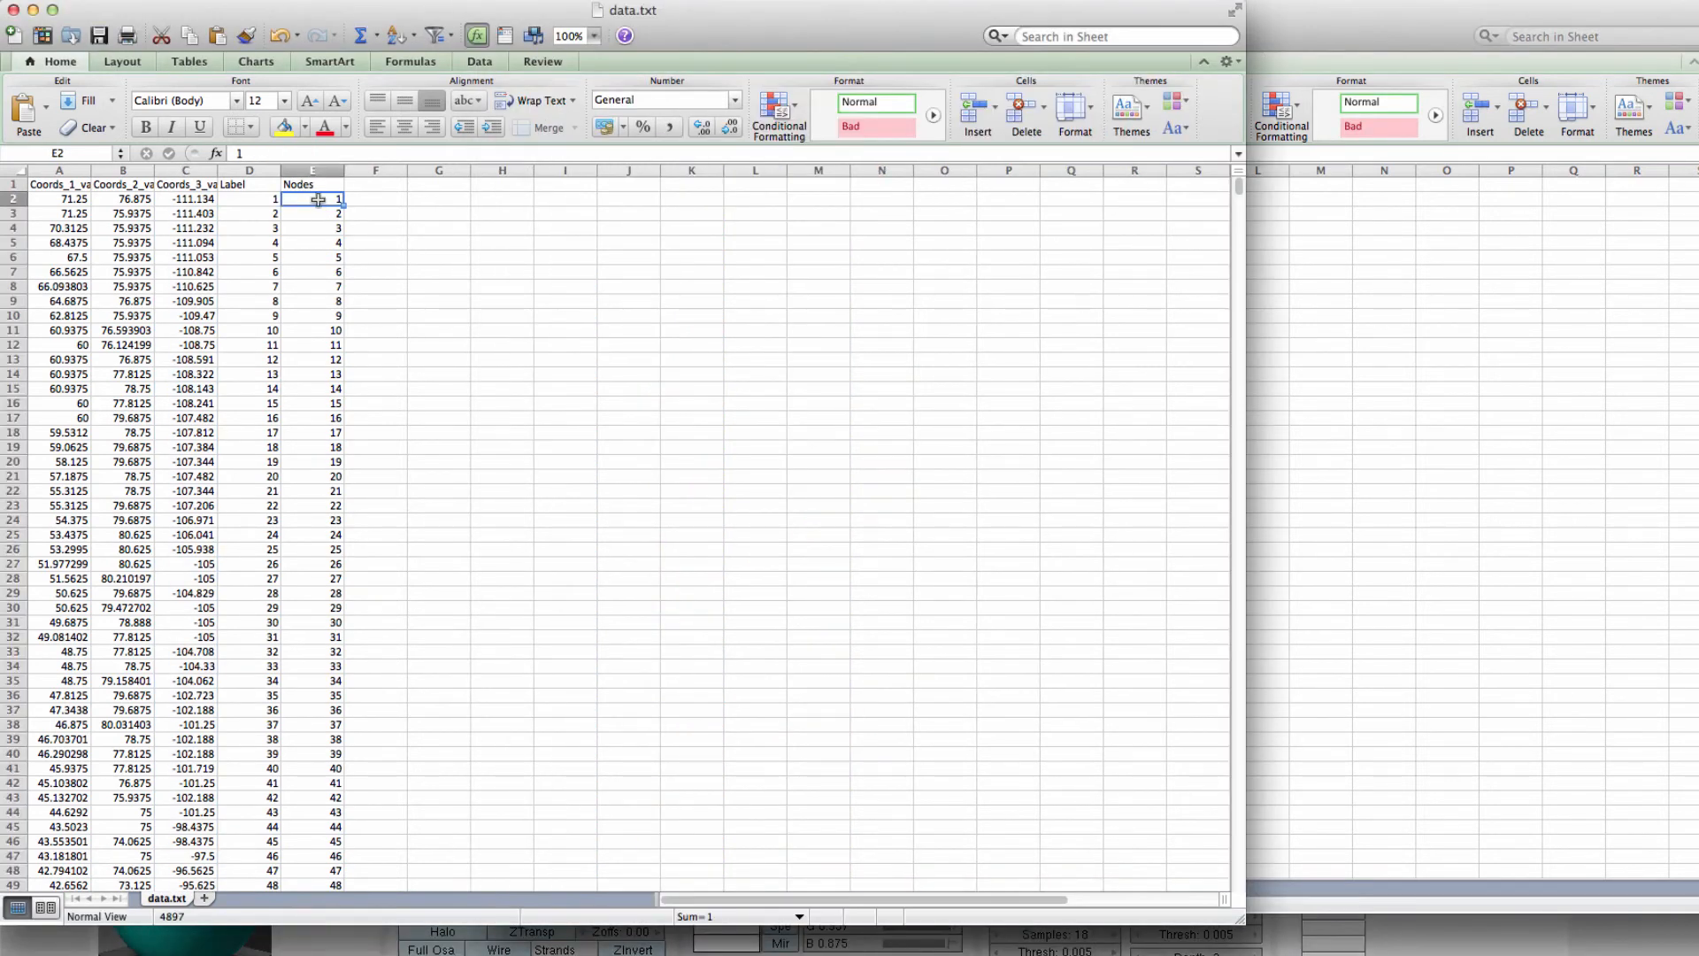
key("super+shift+Down")
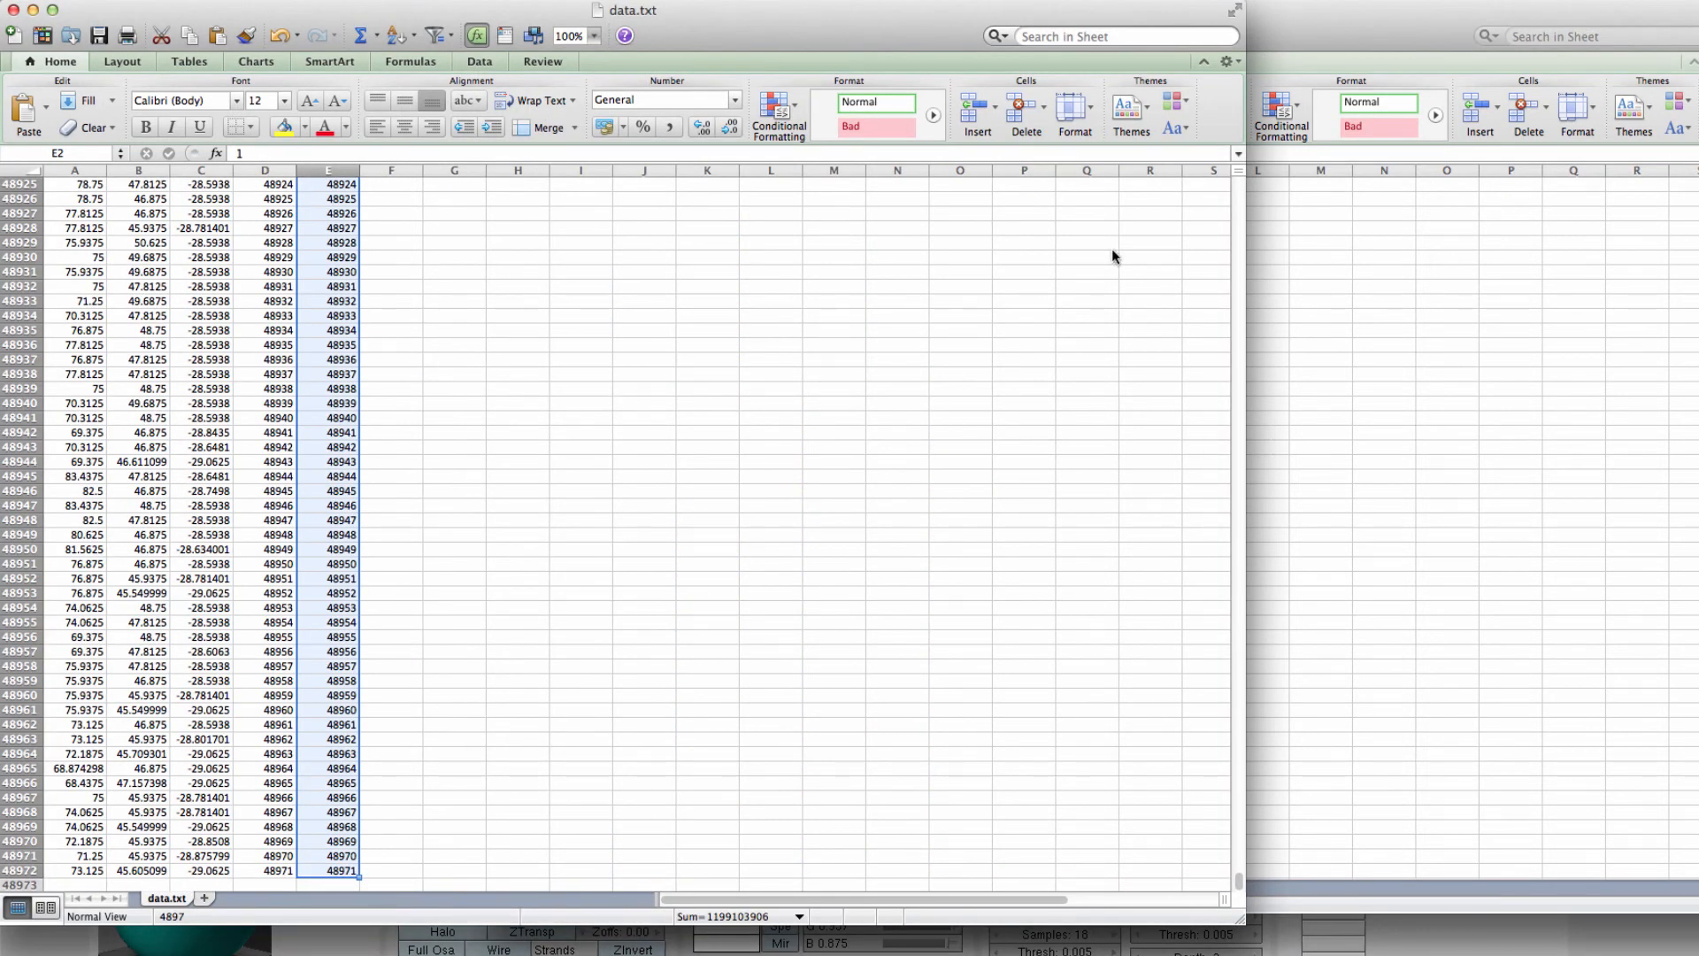
key("super+c")
left_click(1325, 242)
left_click(920, 202)
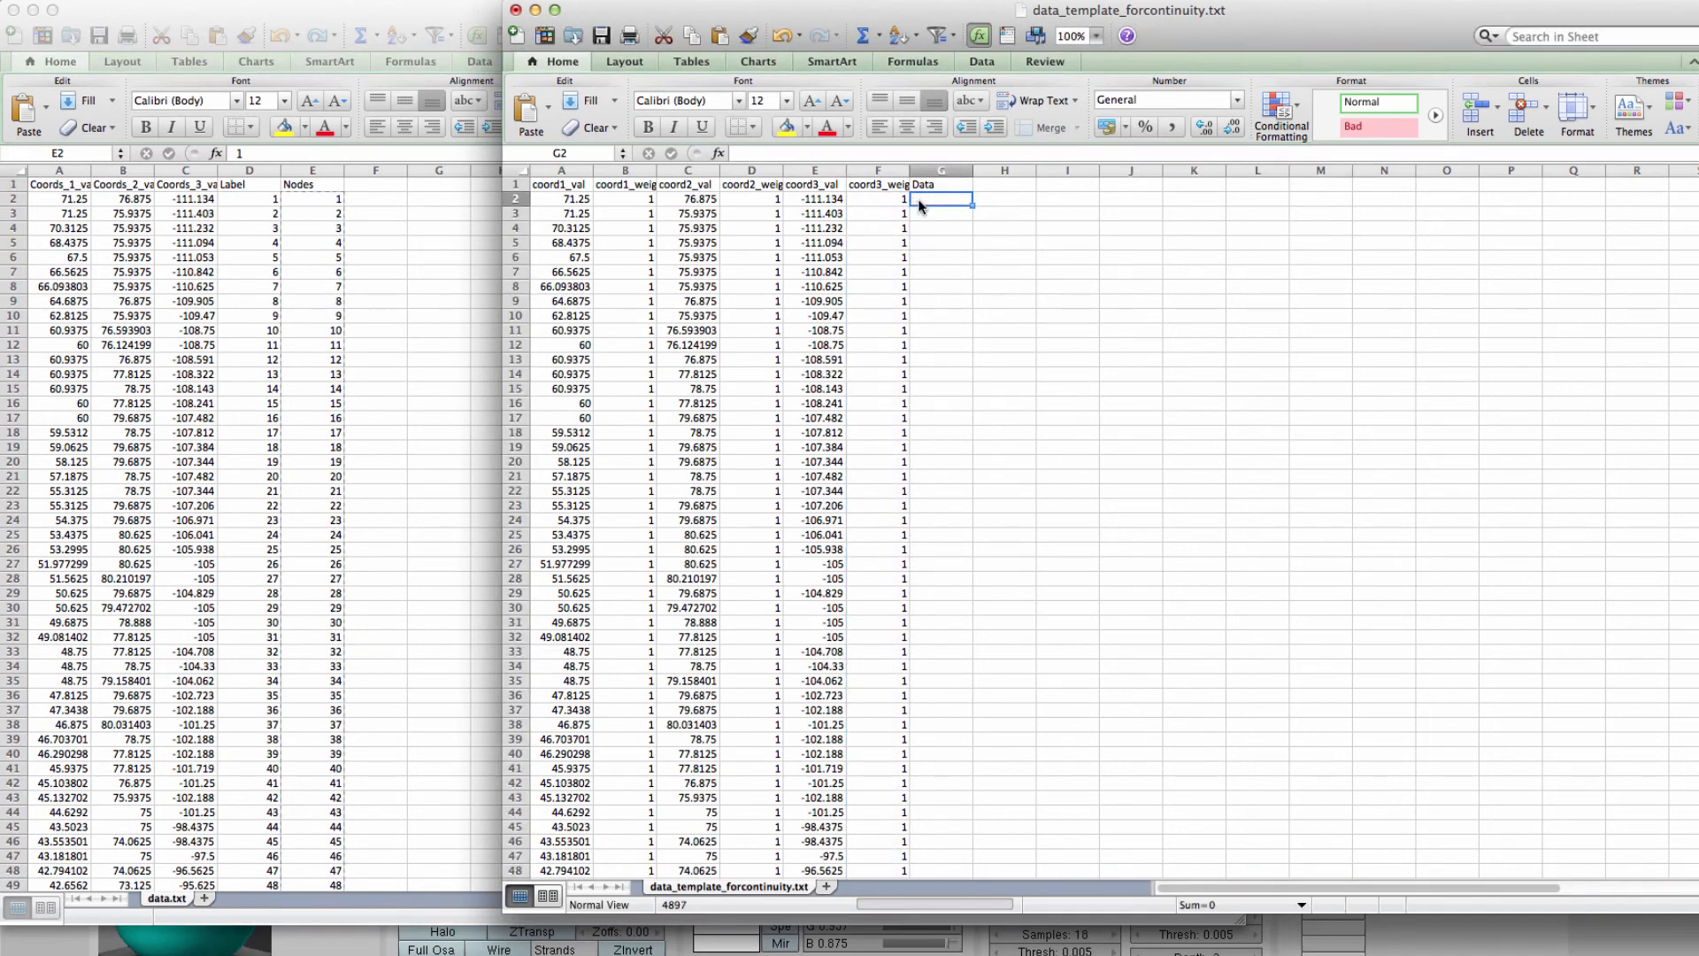
key("super+v")
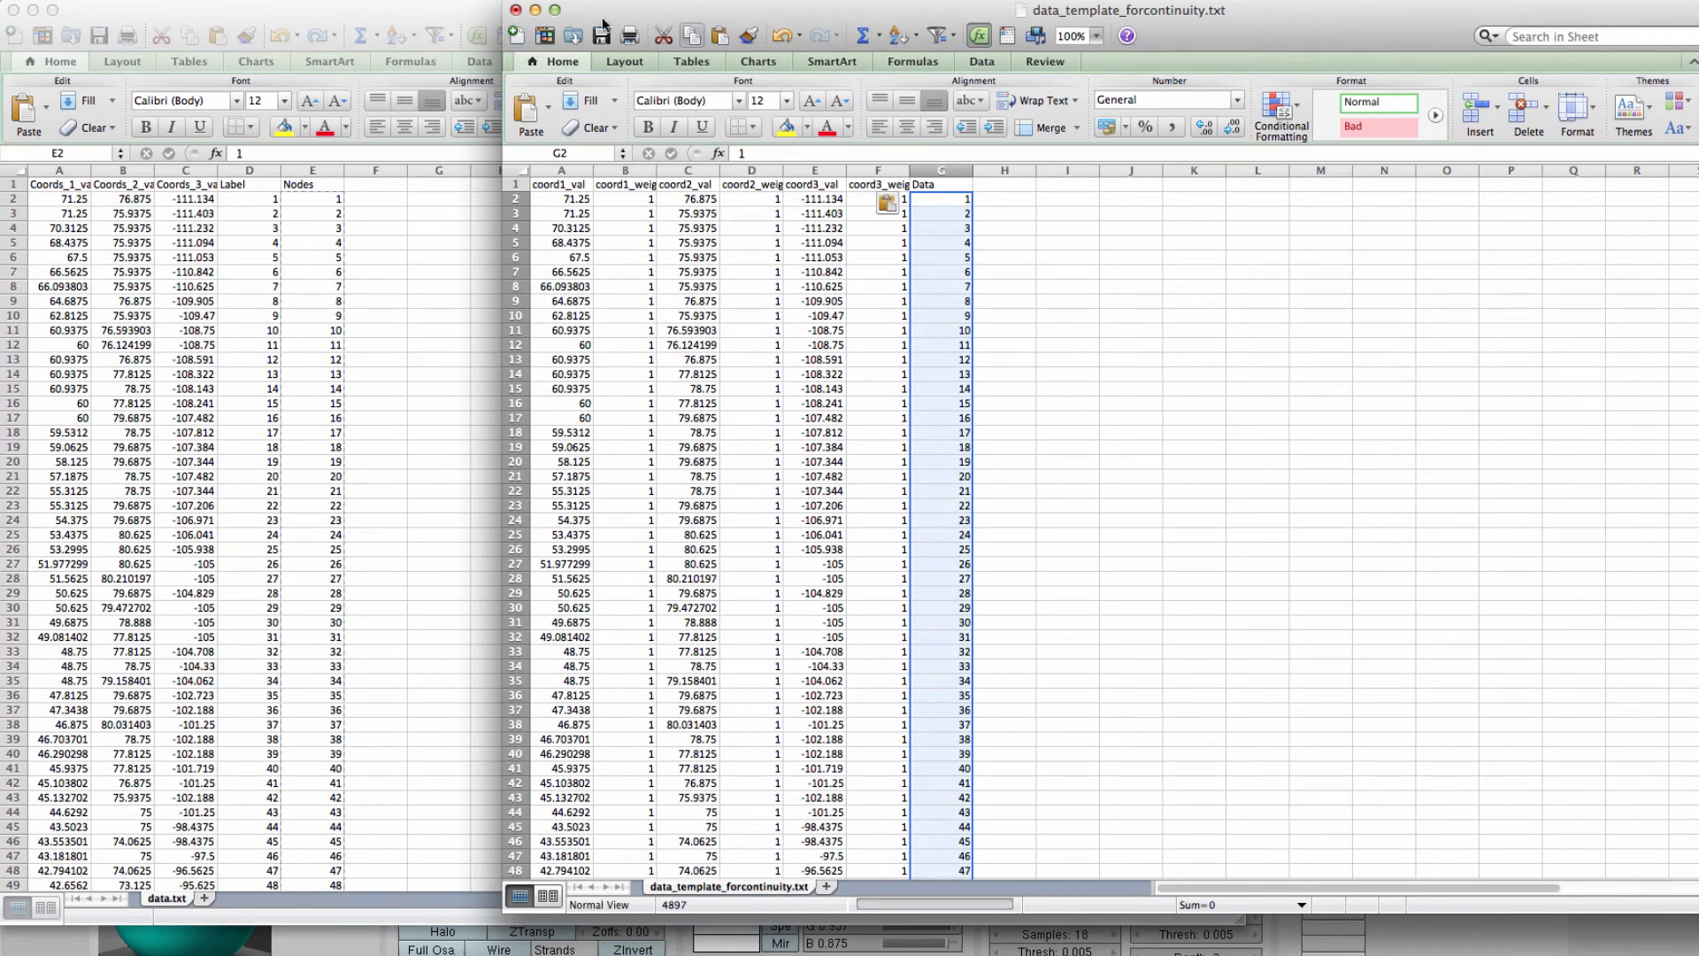
Close the original data.txt without keeping the clipboard contents, and save the filled template as data.txt
left_click(97, 13)
key("super+w")
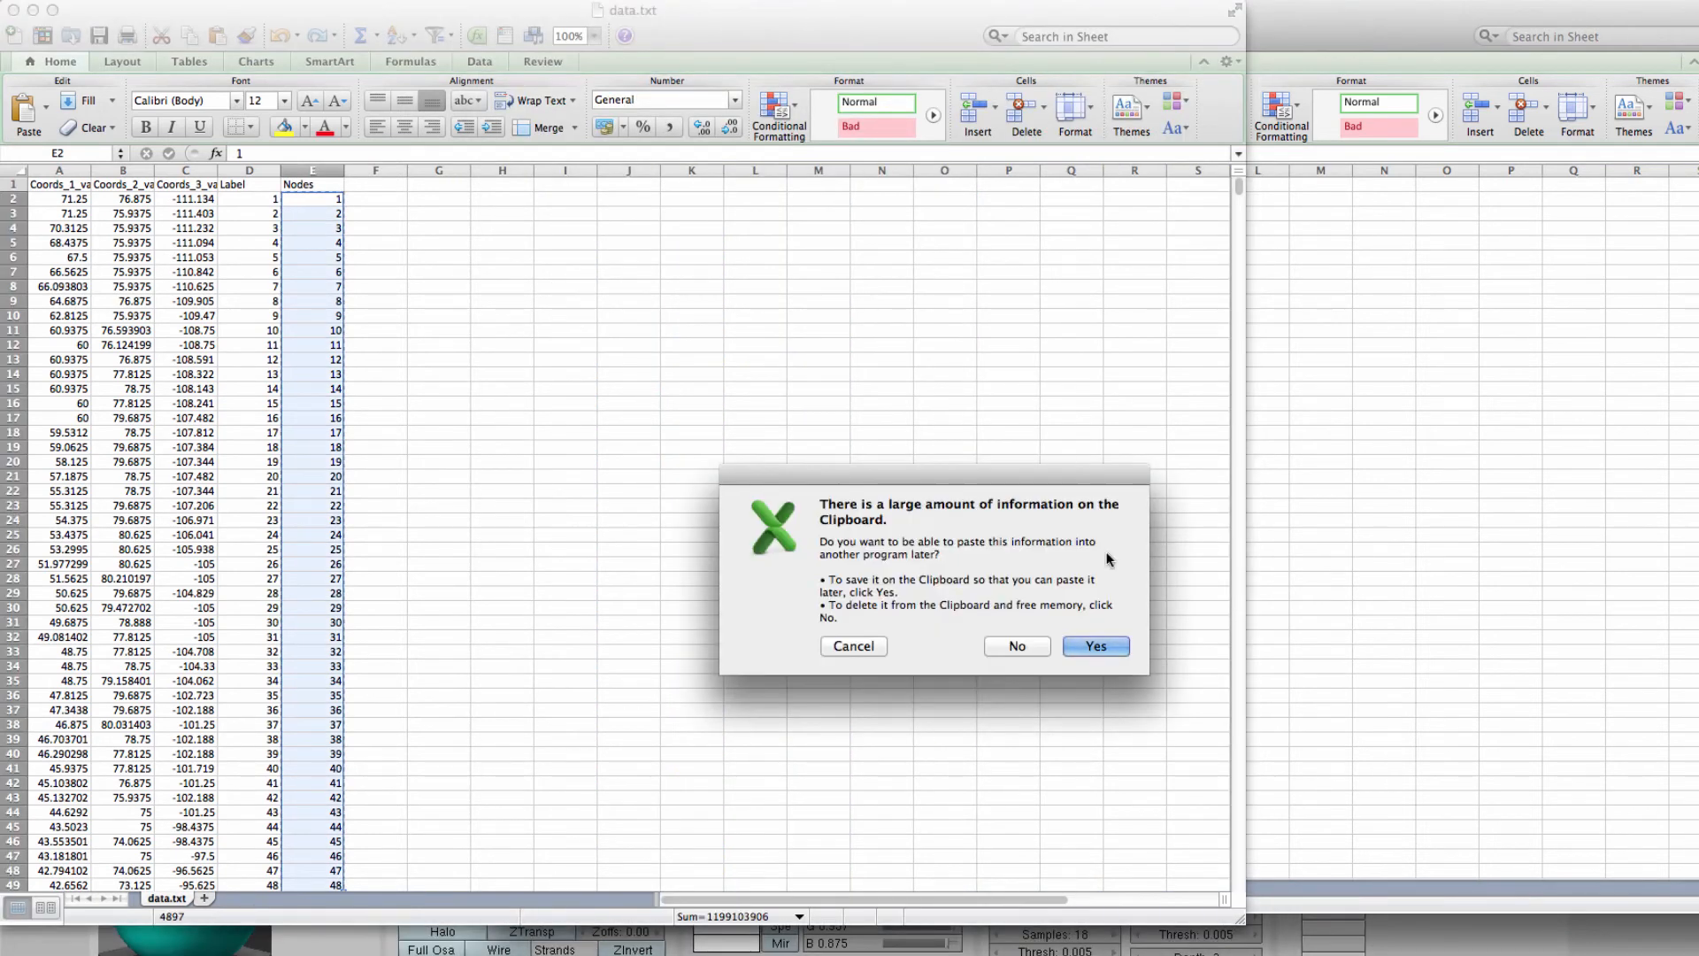
left_click(1017, 646)
key("super+w")
left_click(1281, 140)
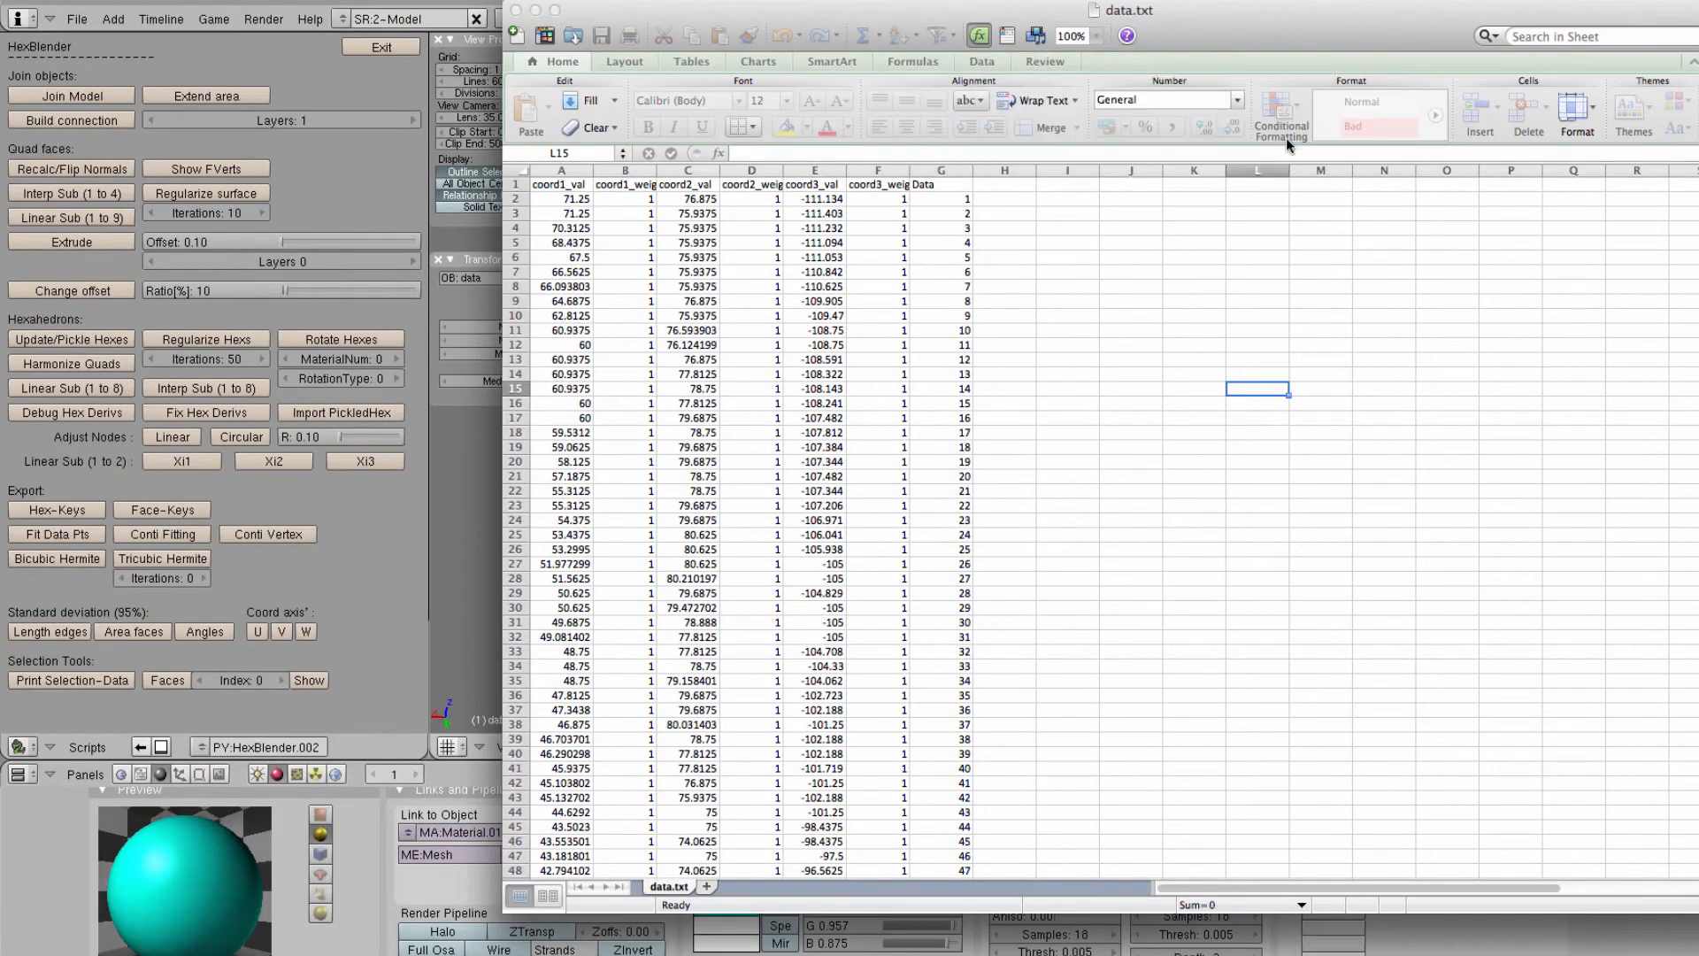
left_click(1058, 634)
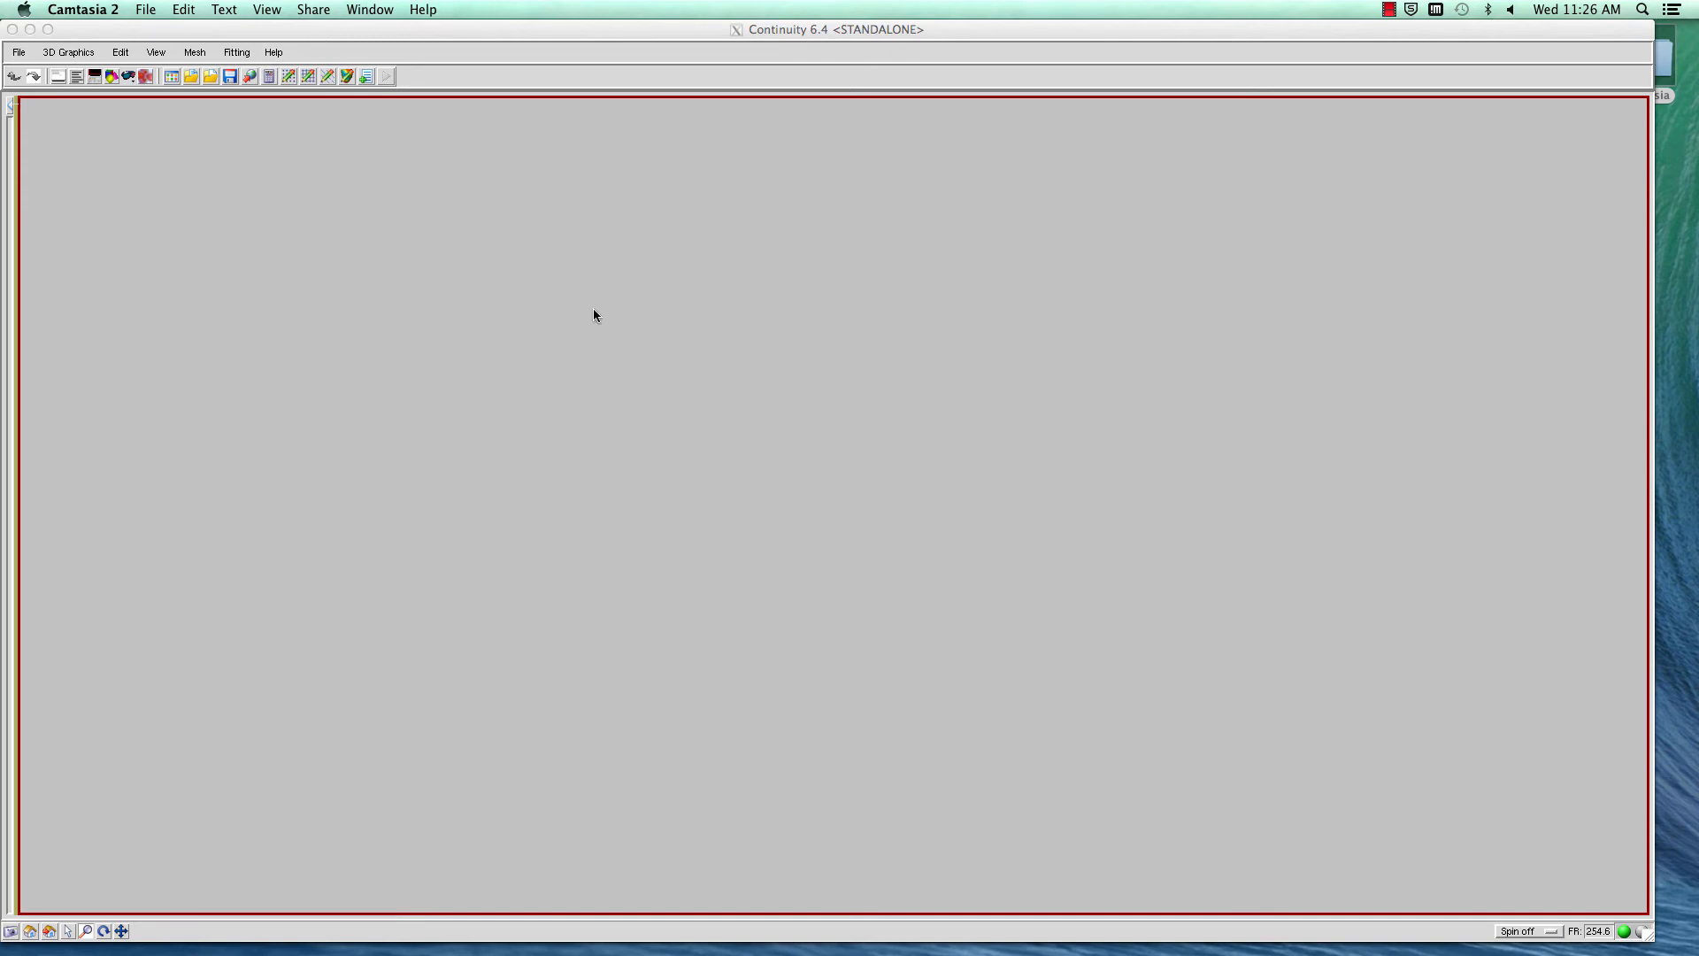
In Continuity 6.4, set the mesh's global coordinates to rectangular cartesian
left_click(198, 53)
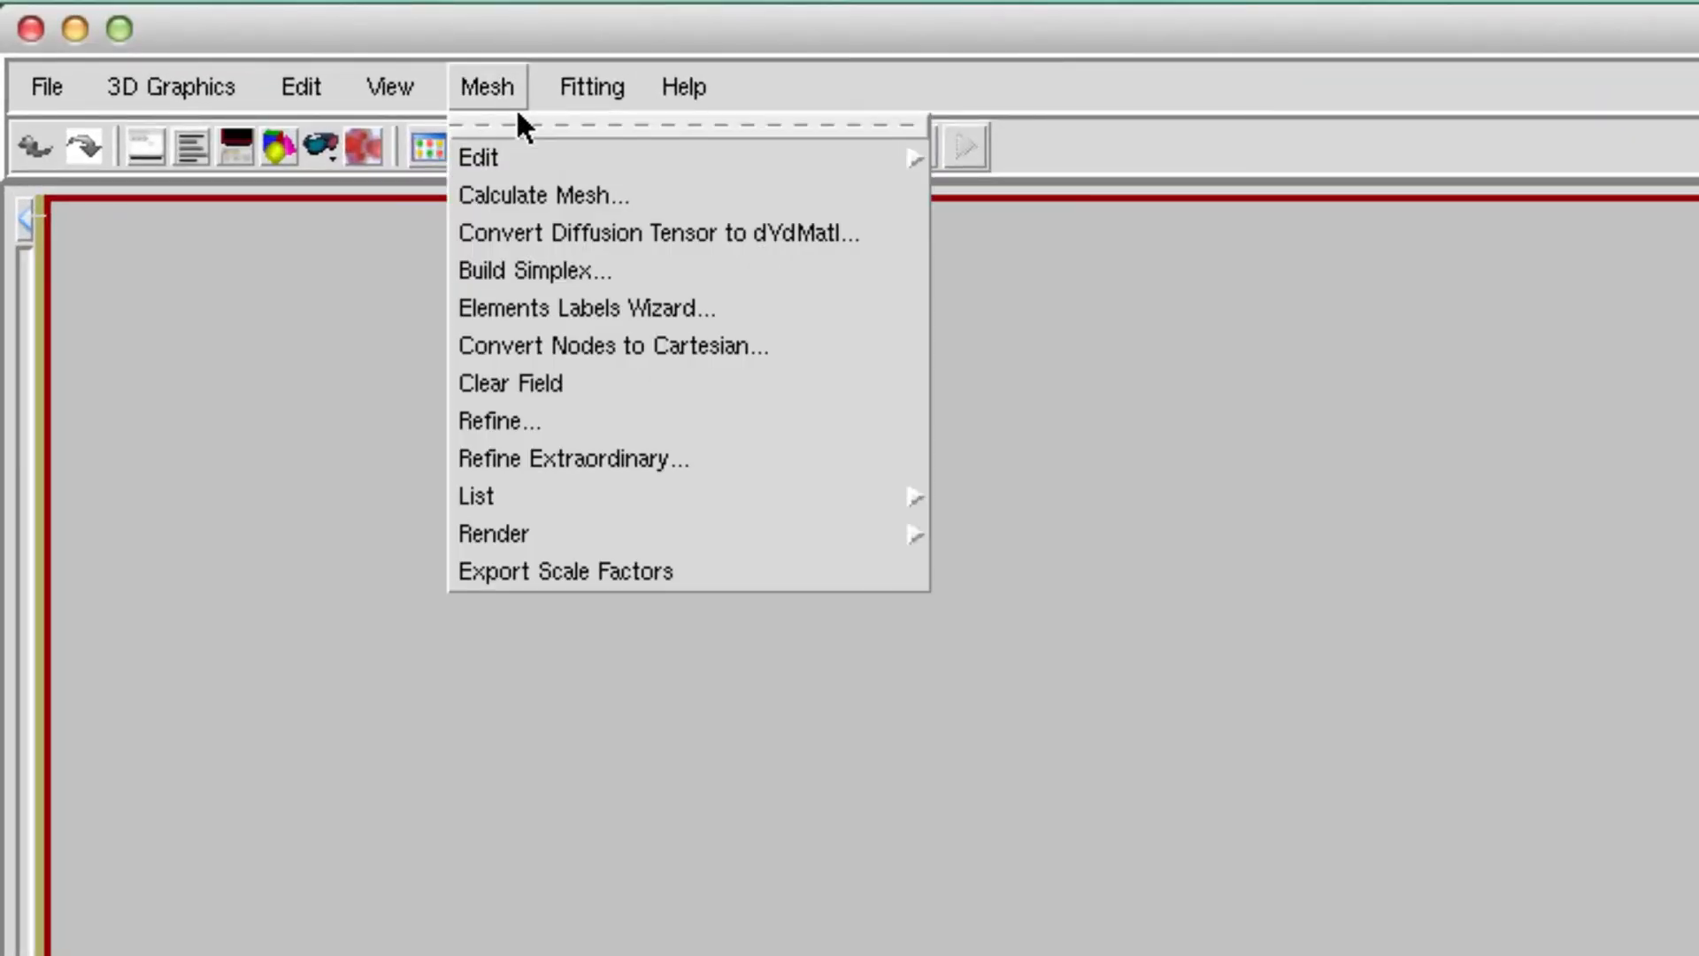
mouse_move(534, 158)
left_click(999, 177)
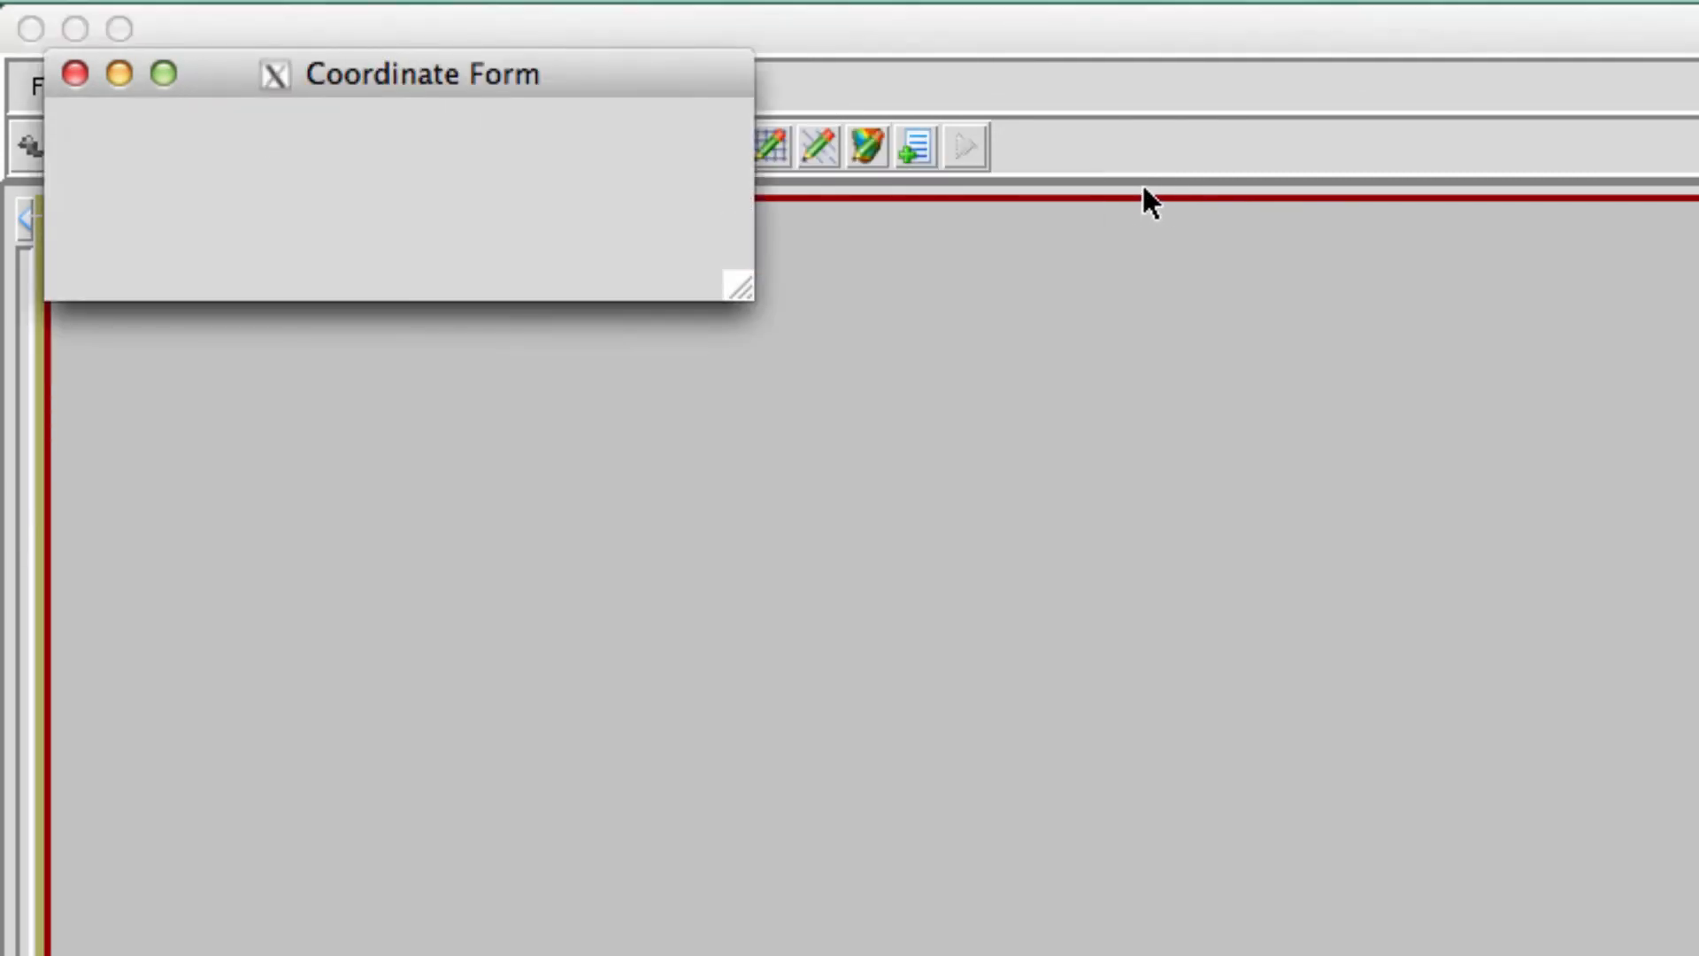
left_click(538, 164)
left_click(534, 182)
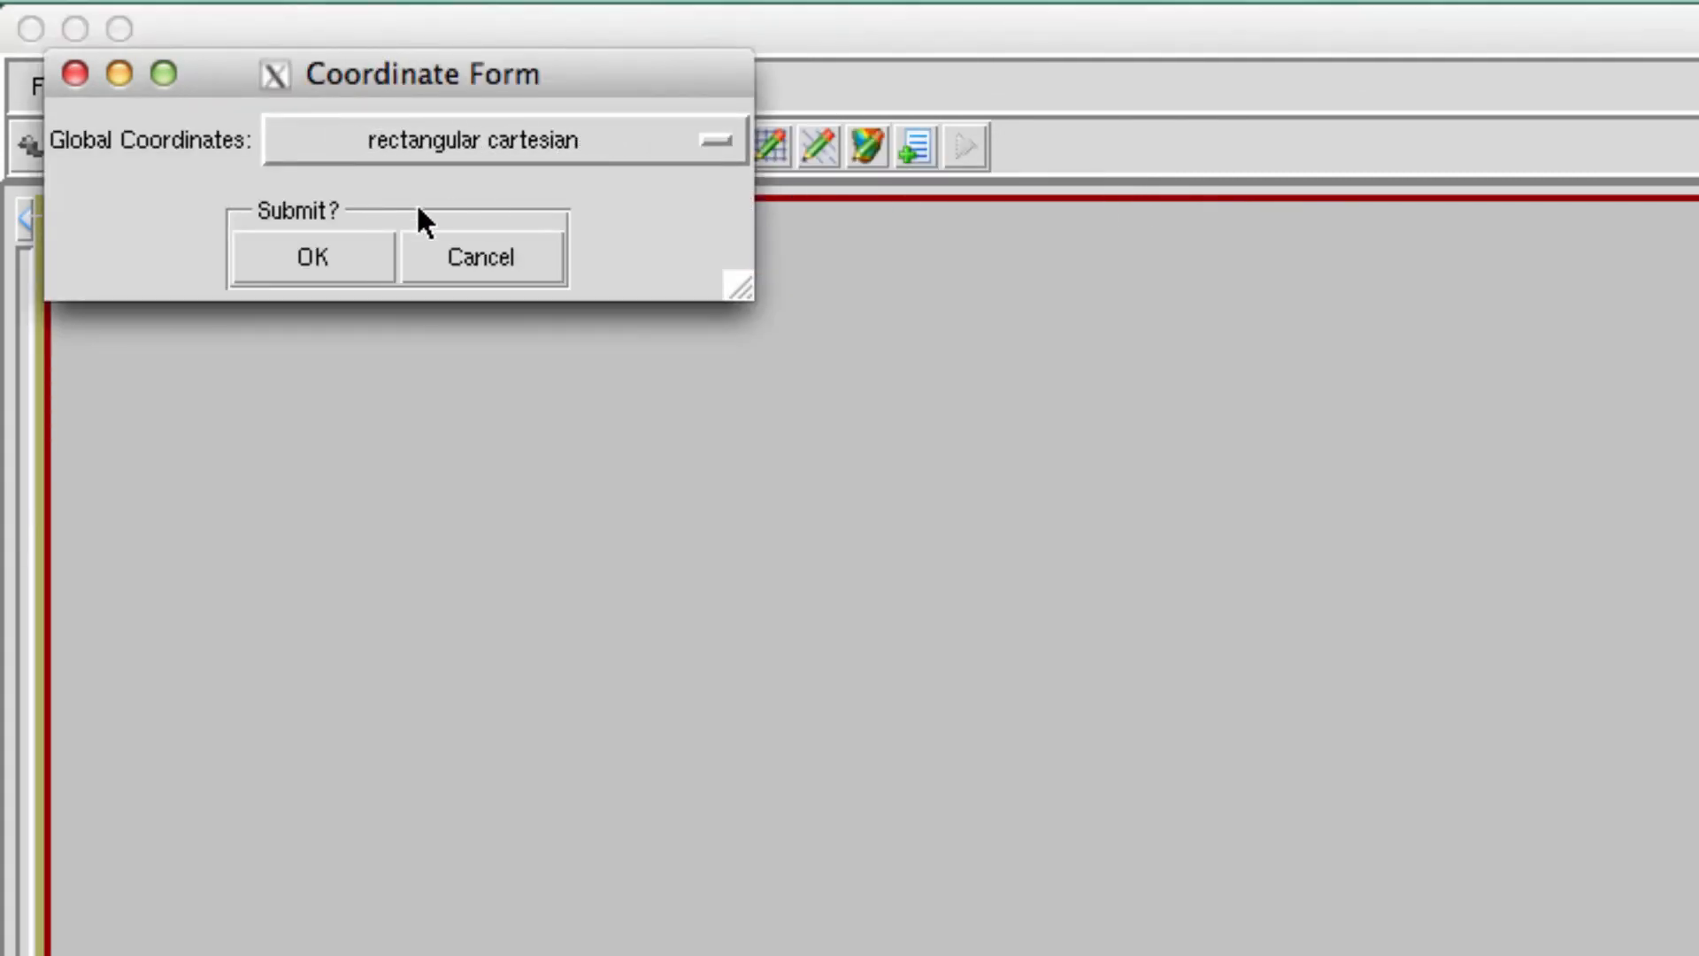
left_click(376, 259)
Add the 3D Cubic-Cubic-Cubic Hermite basis function with 3 integration points per direction to the mesh's basis list
left_click(500, 93)
mouse_move(569, 158)
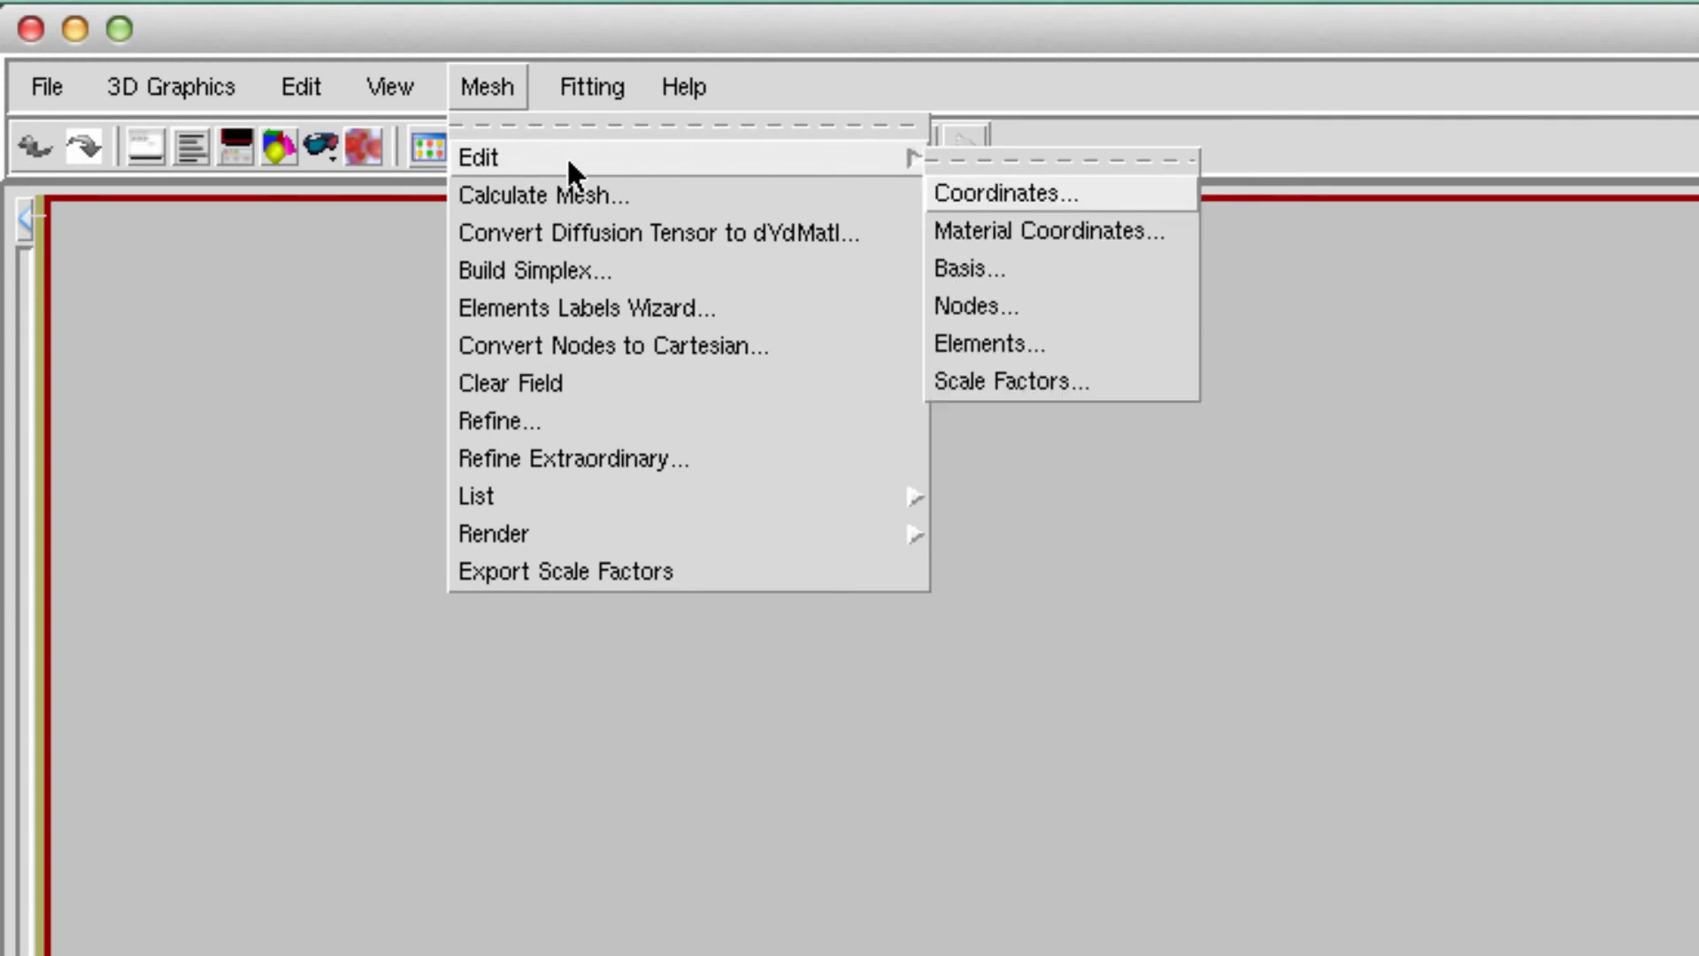
left_click(1108, 269)
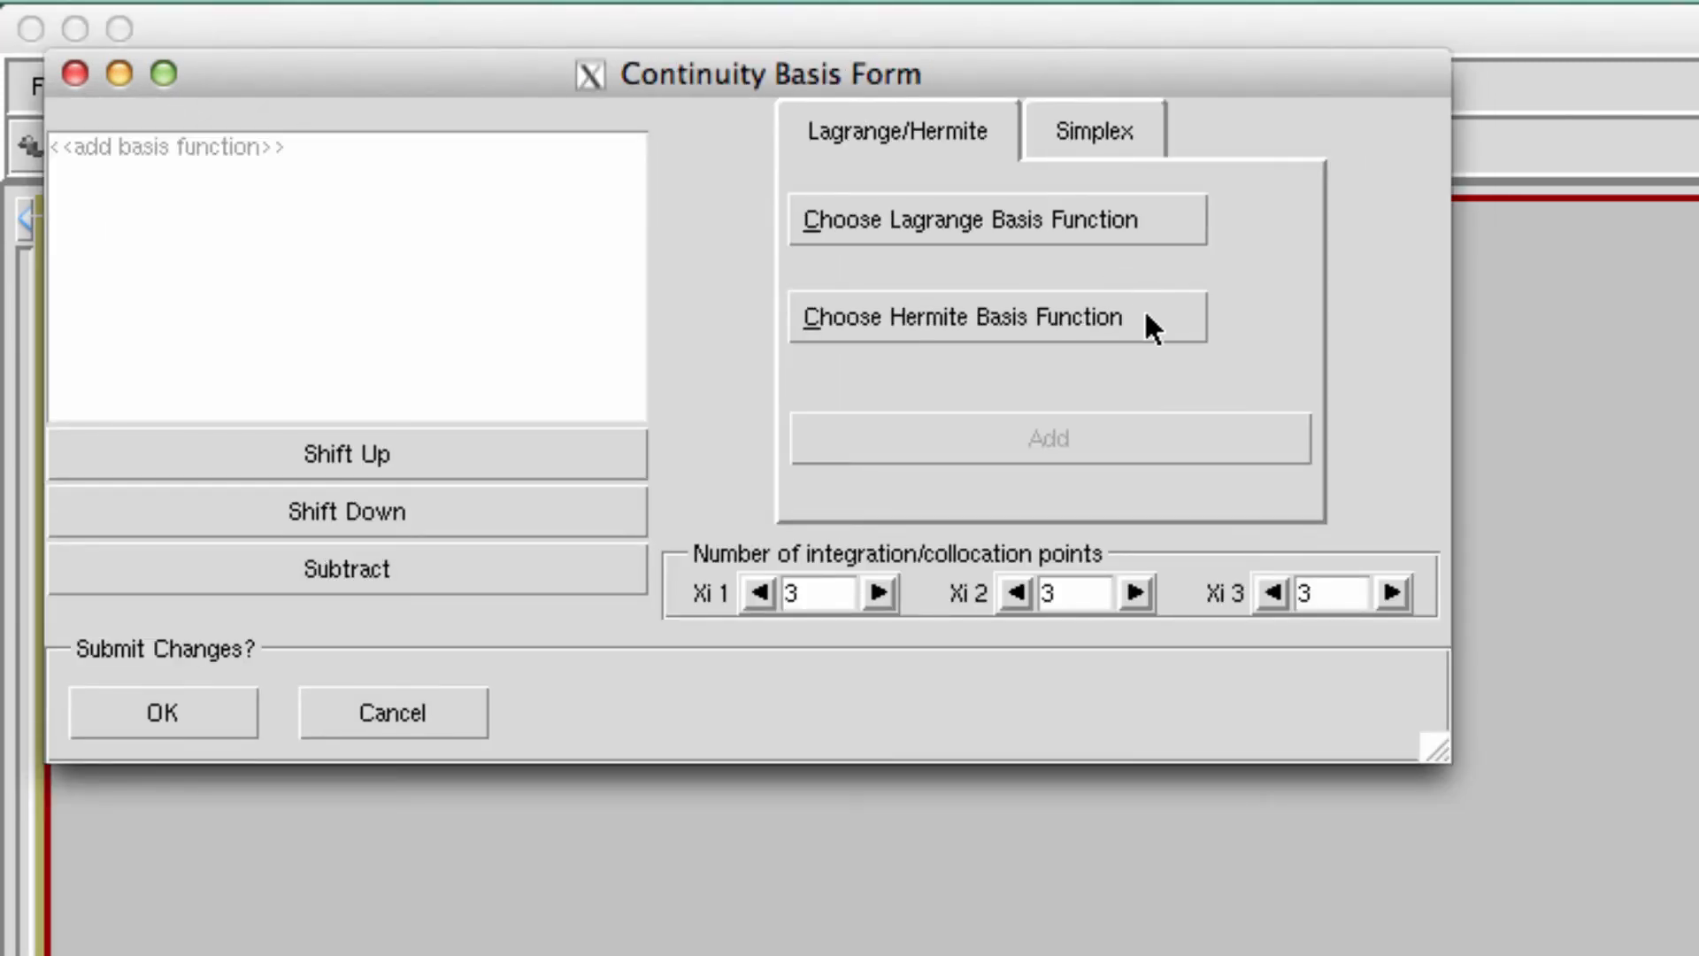
left_click(1102, 324)
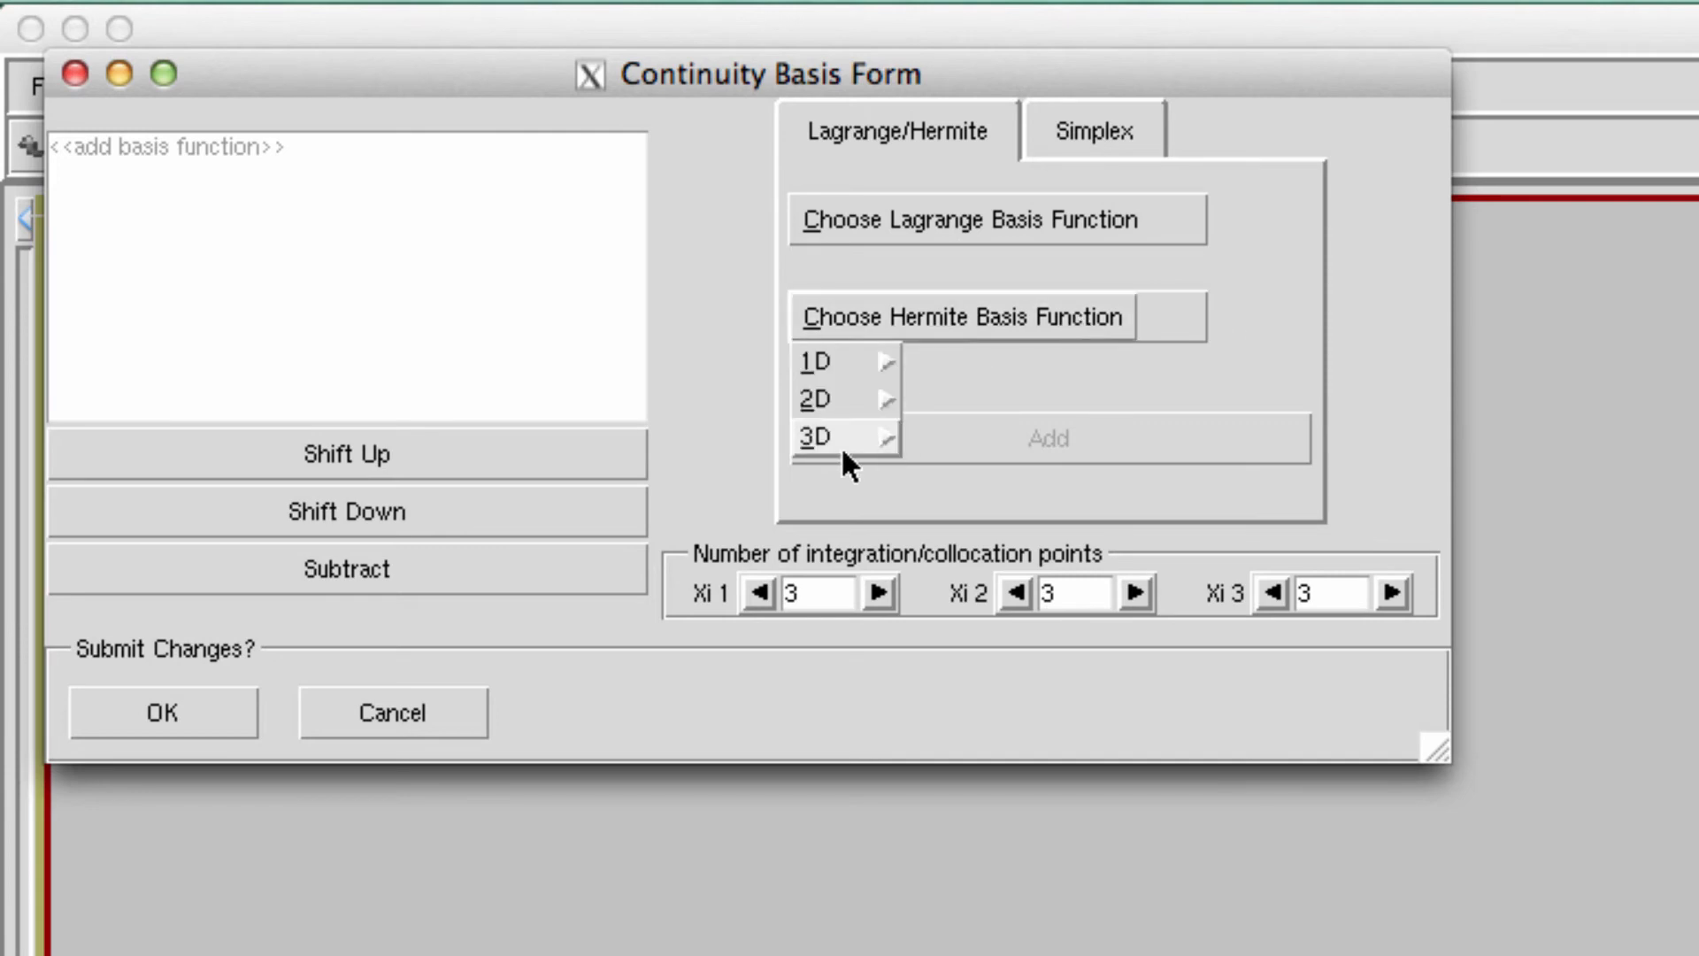
mouse_move(837, 442)
left_click(1066, 639)
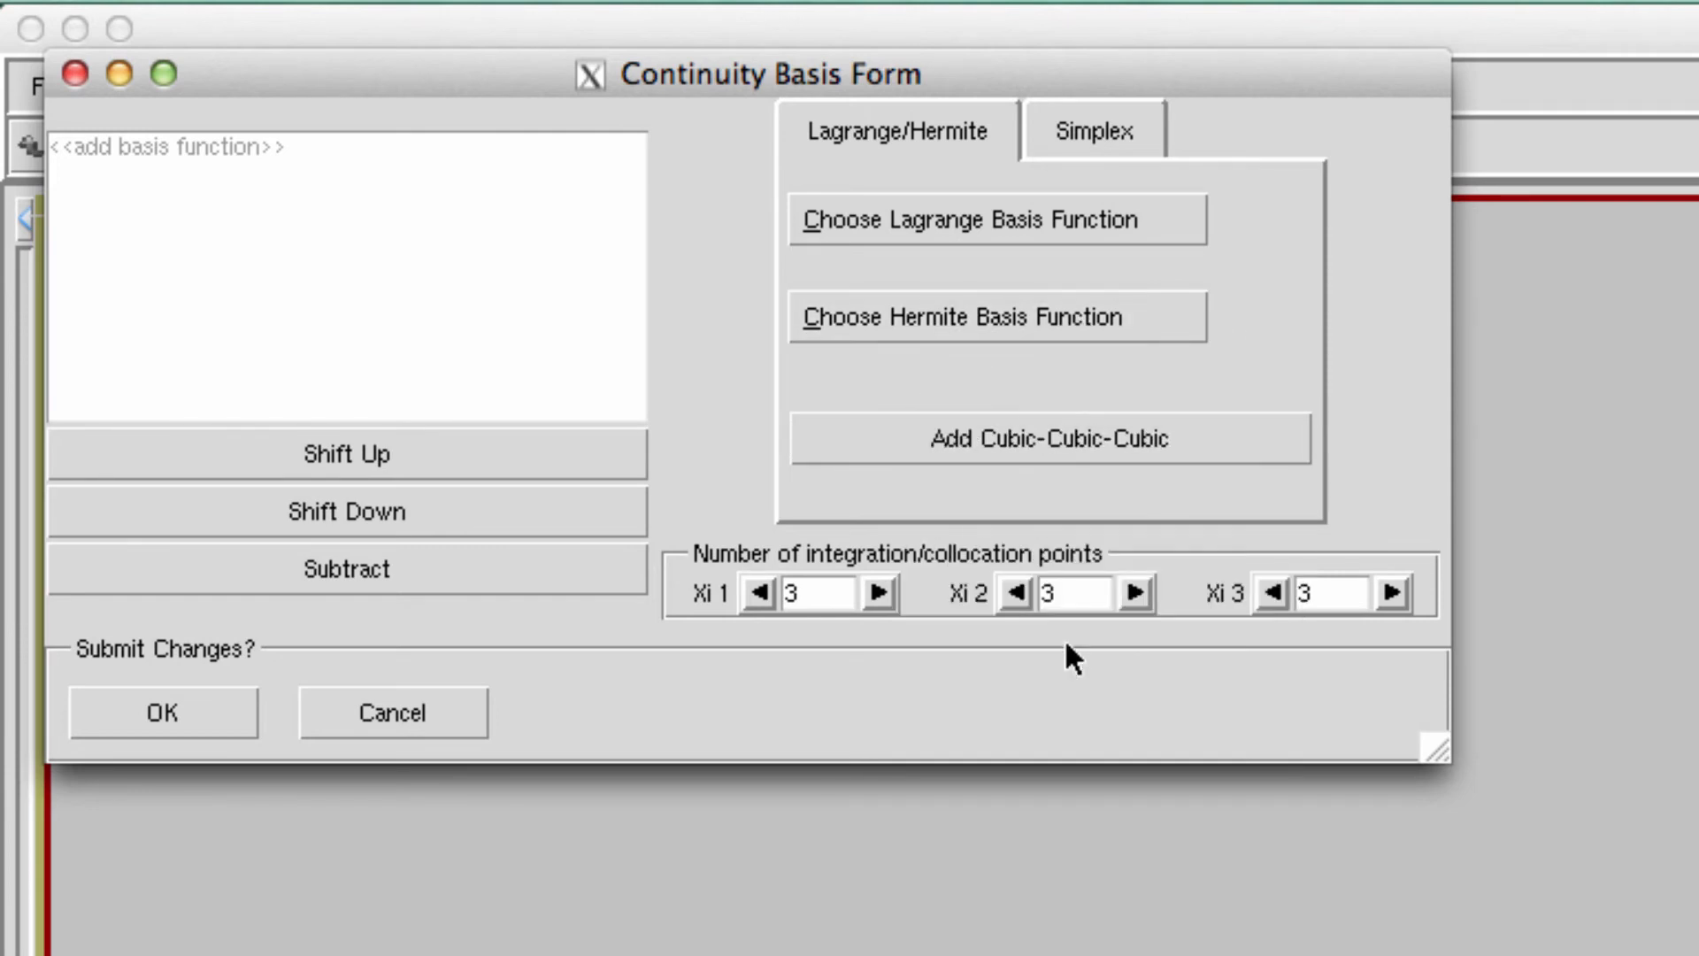
left_click(1175, 440)
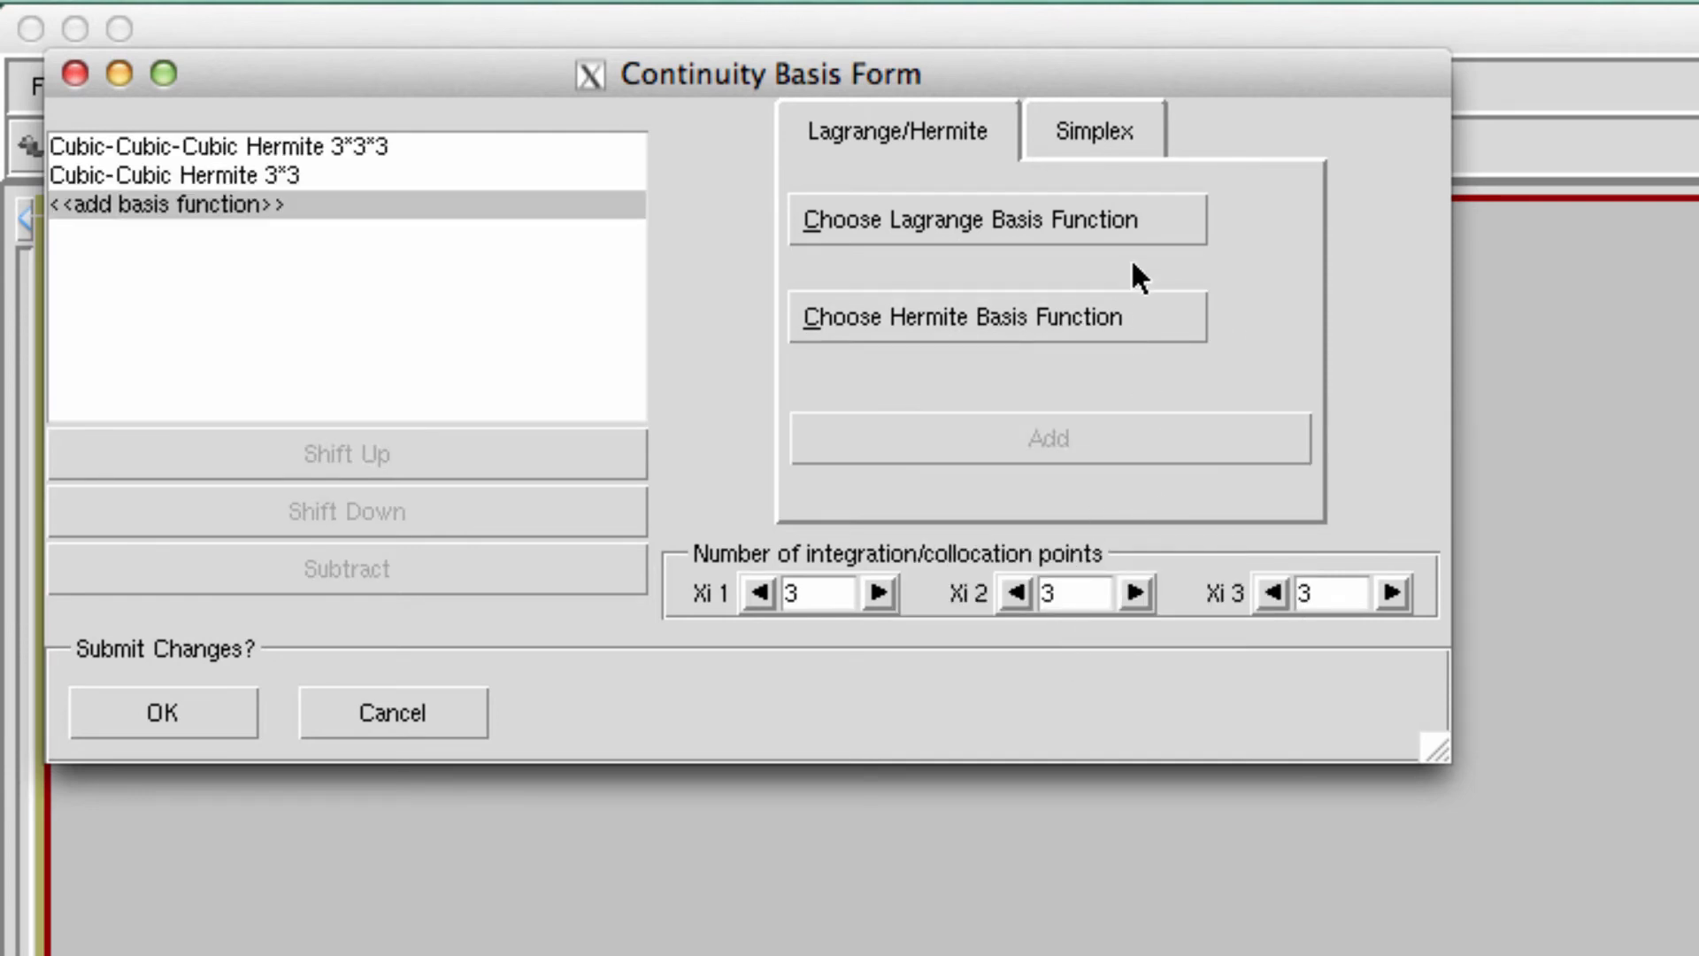
Add the 3D Linear-Linear-Linear Lagrange basis function and submit the list with it directly below the Cubic-Cubic-Cubic Hermite entry
left_click(1157, 211)
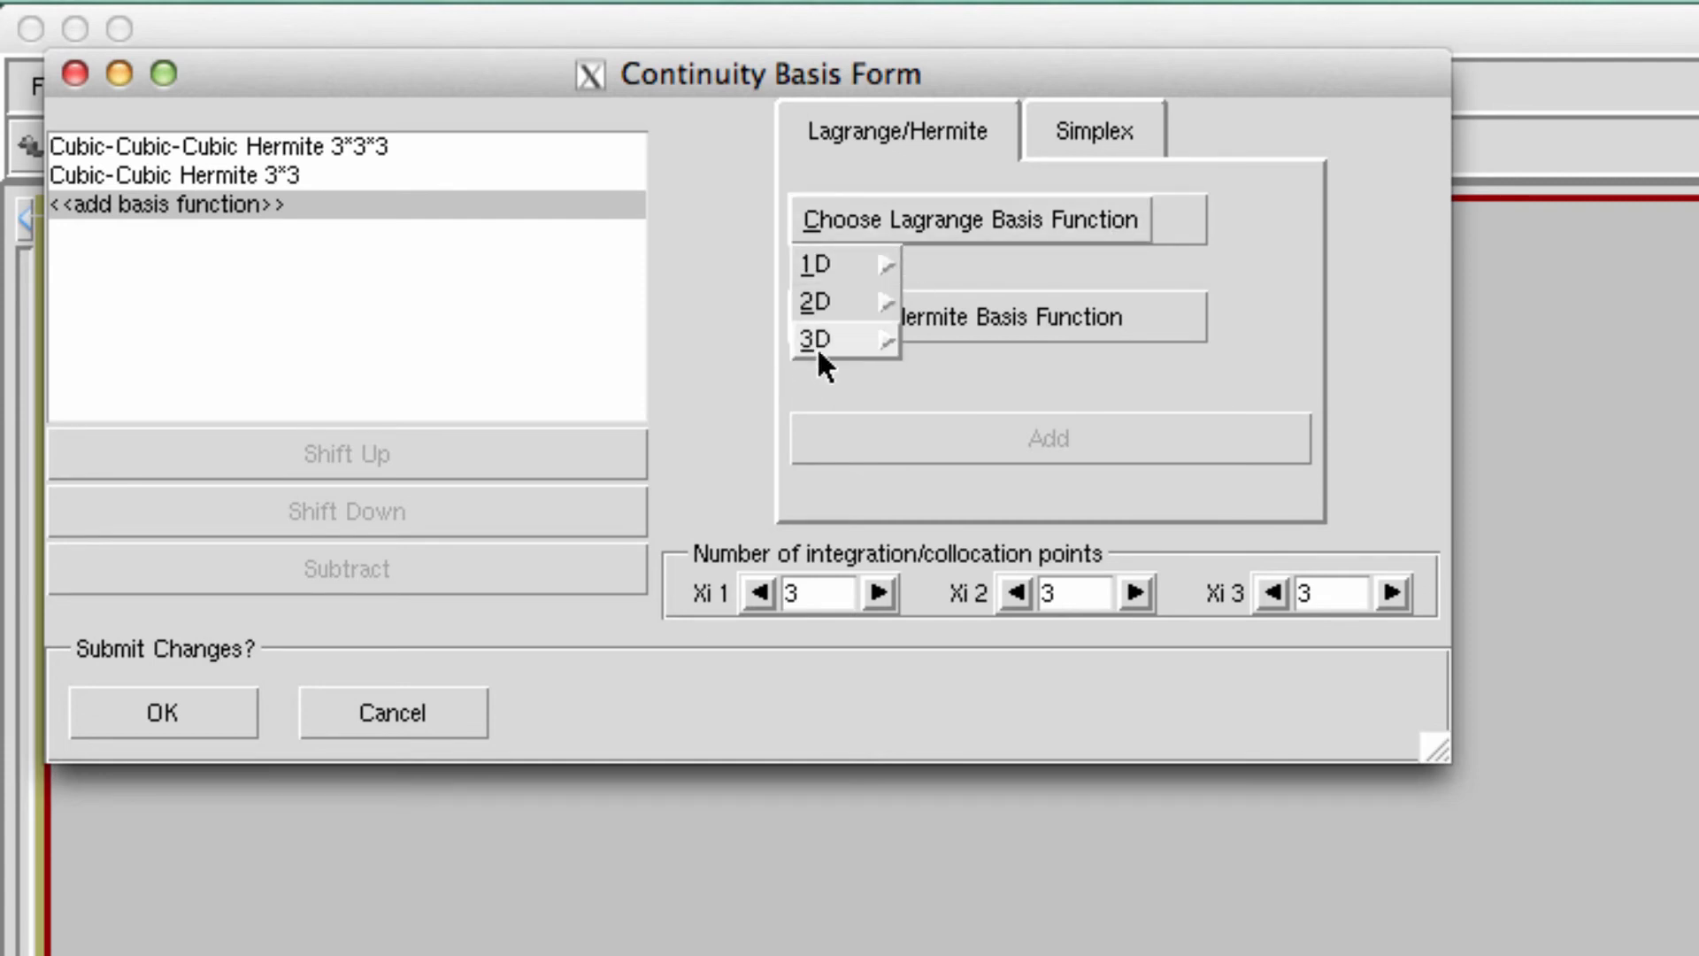
mouse_move(825, 345)
left_click(1080, 348)
left_click(1090, 427)
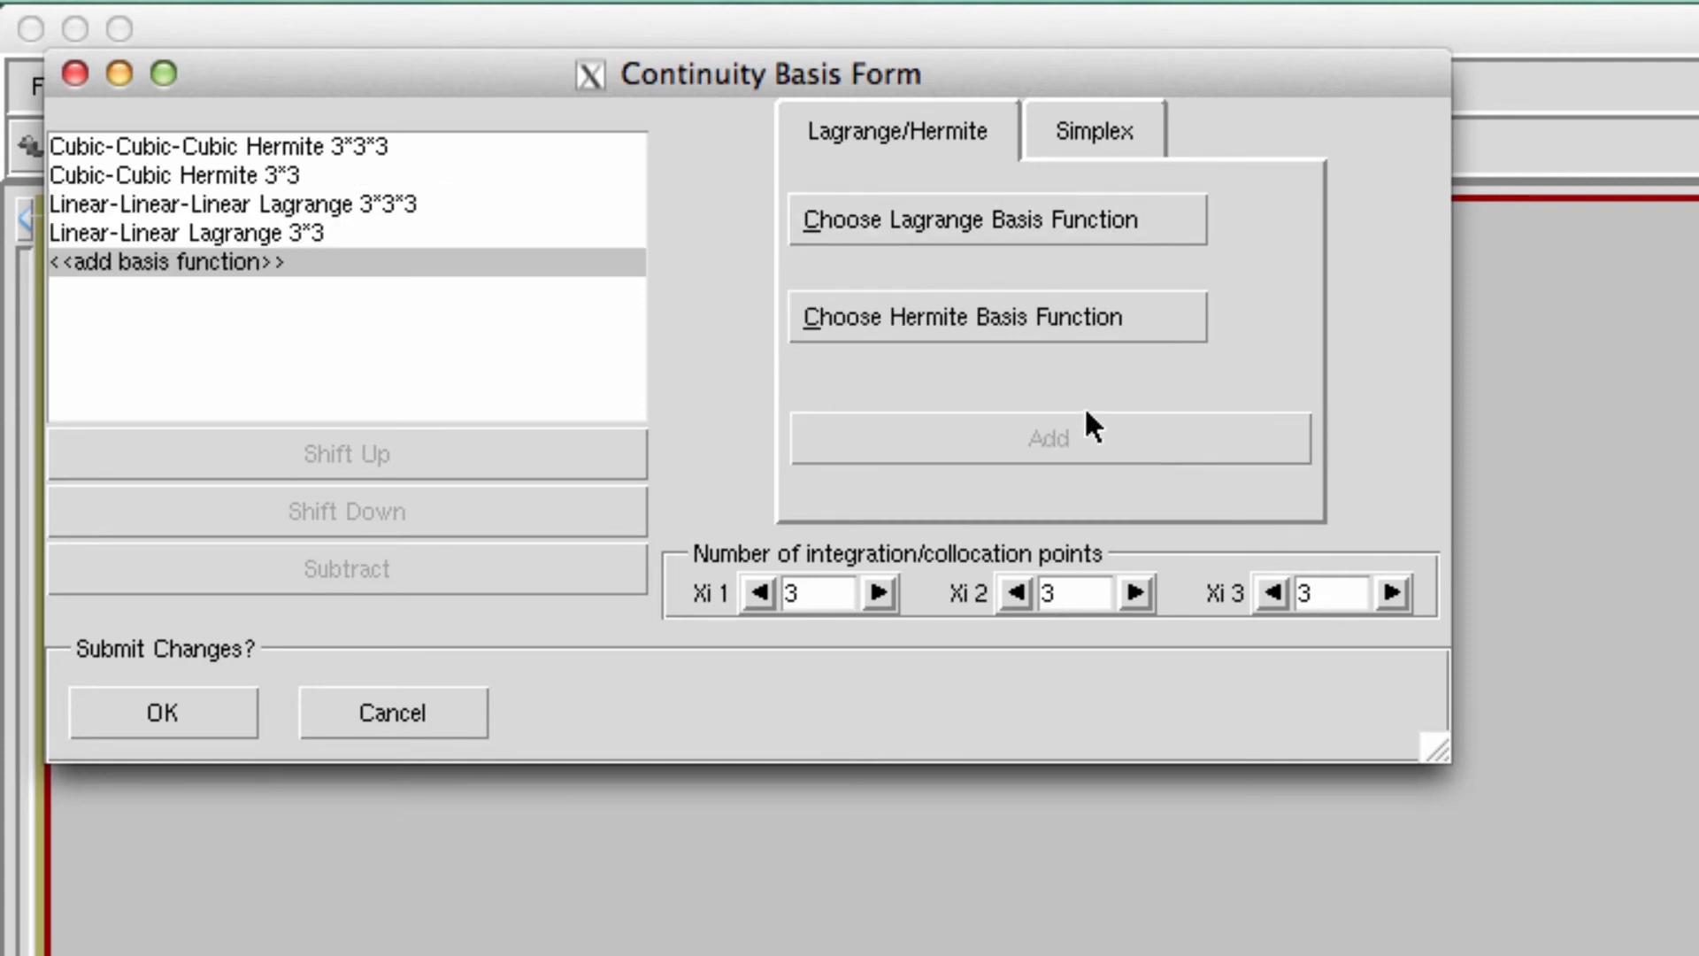
left_click(420, 200)
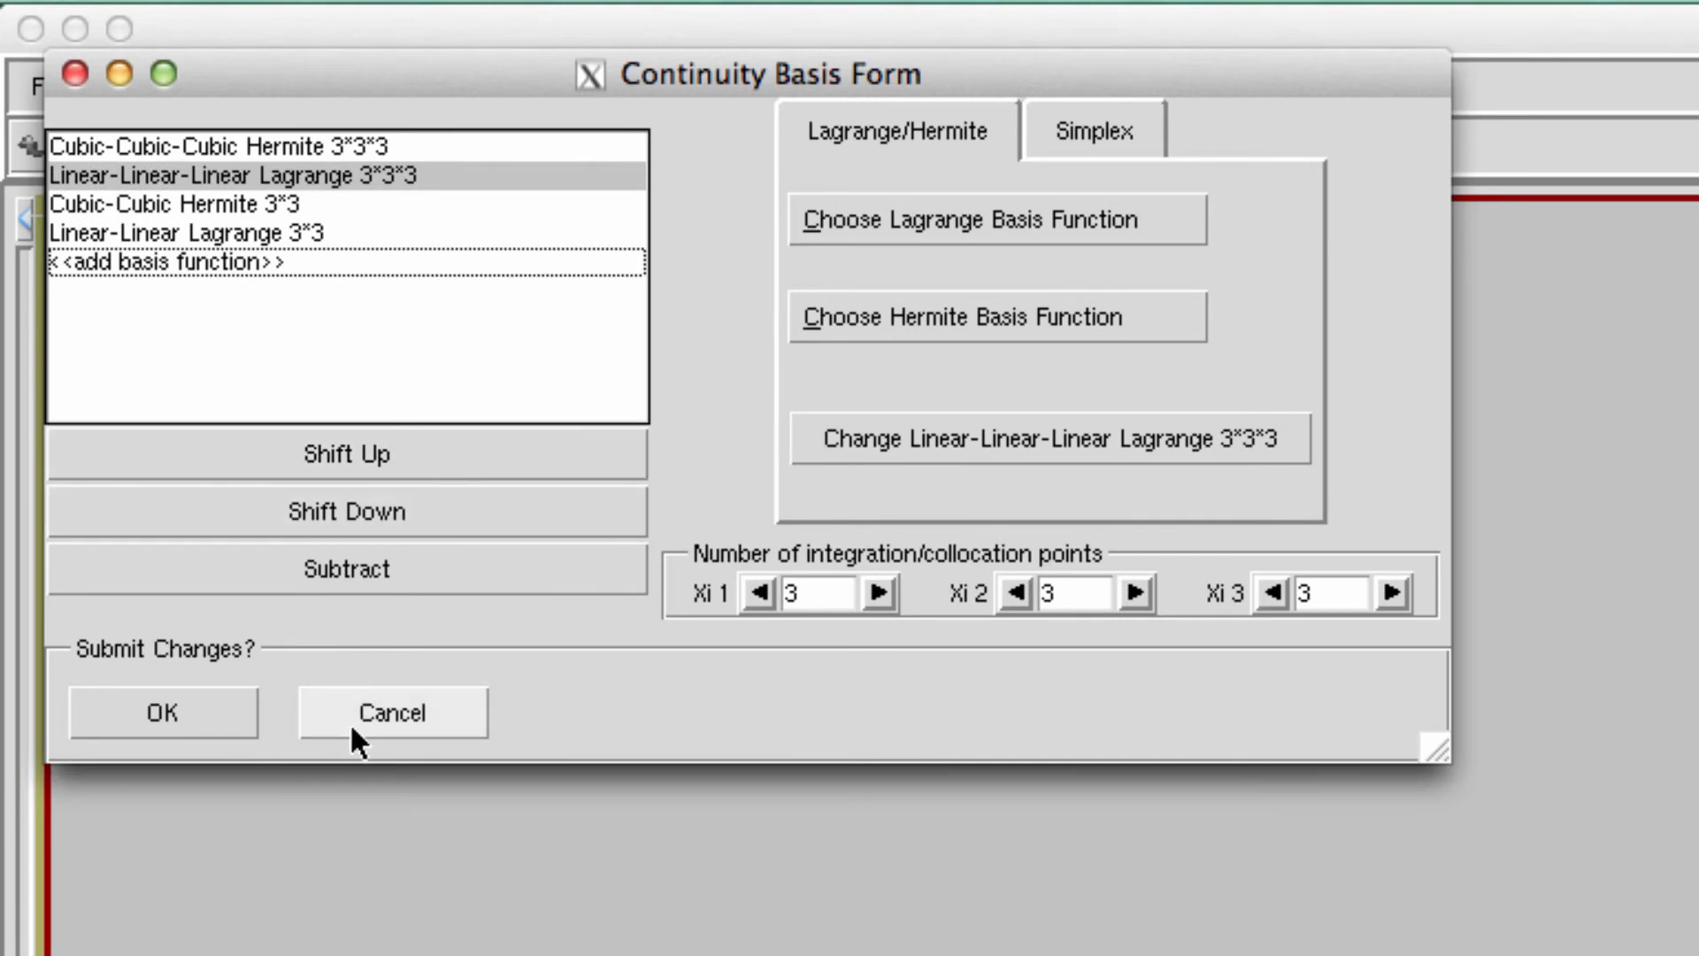
left_click(177, 706)
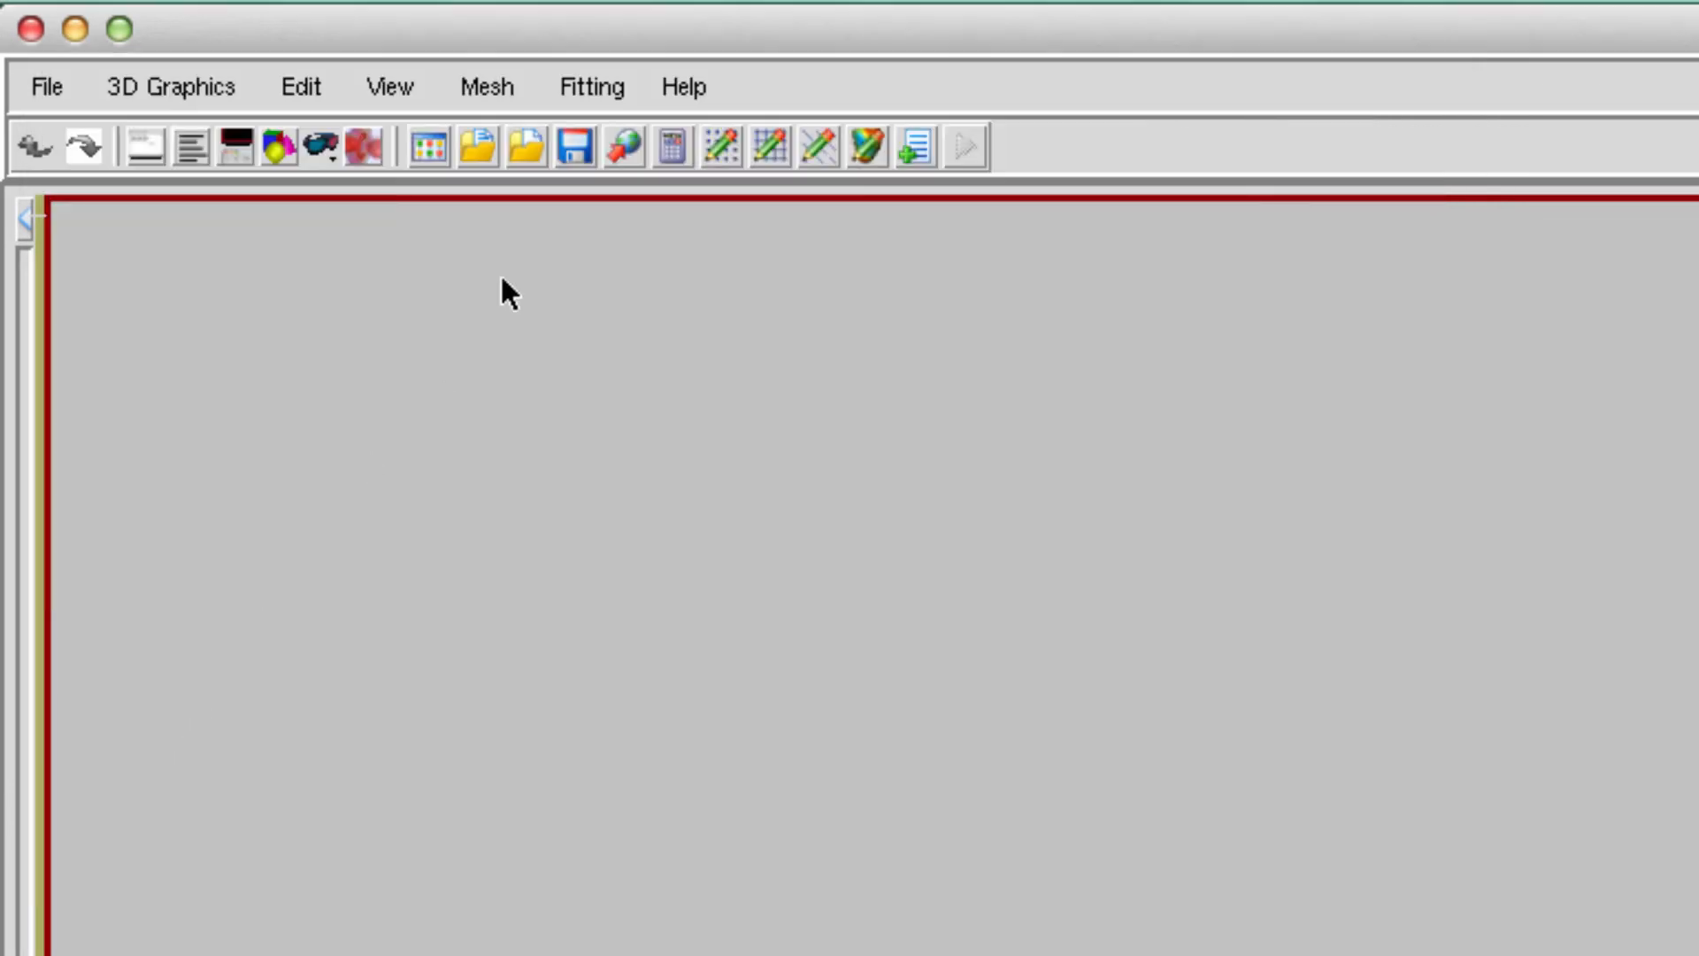
Open the mesh's node form, bring up its import/export table and start opening a tab-delimited data file
left_click(476, 73)
mouse_move(836, 157)
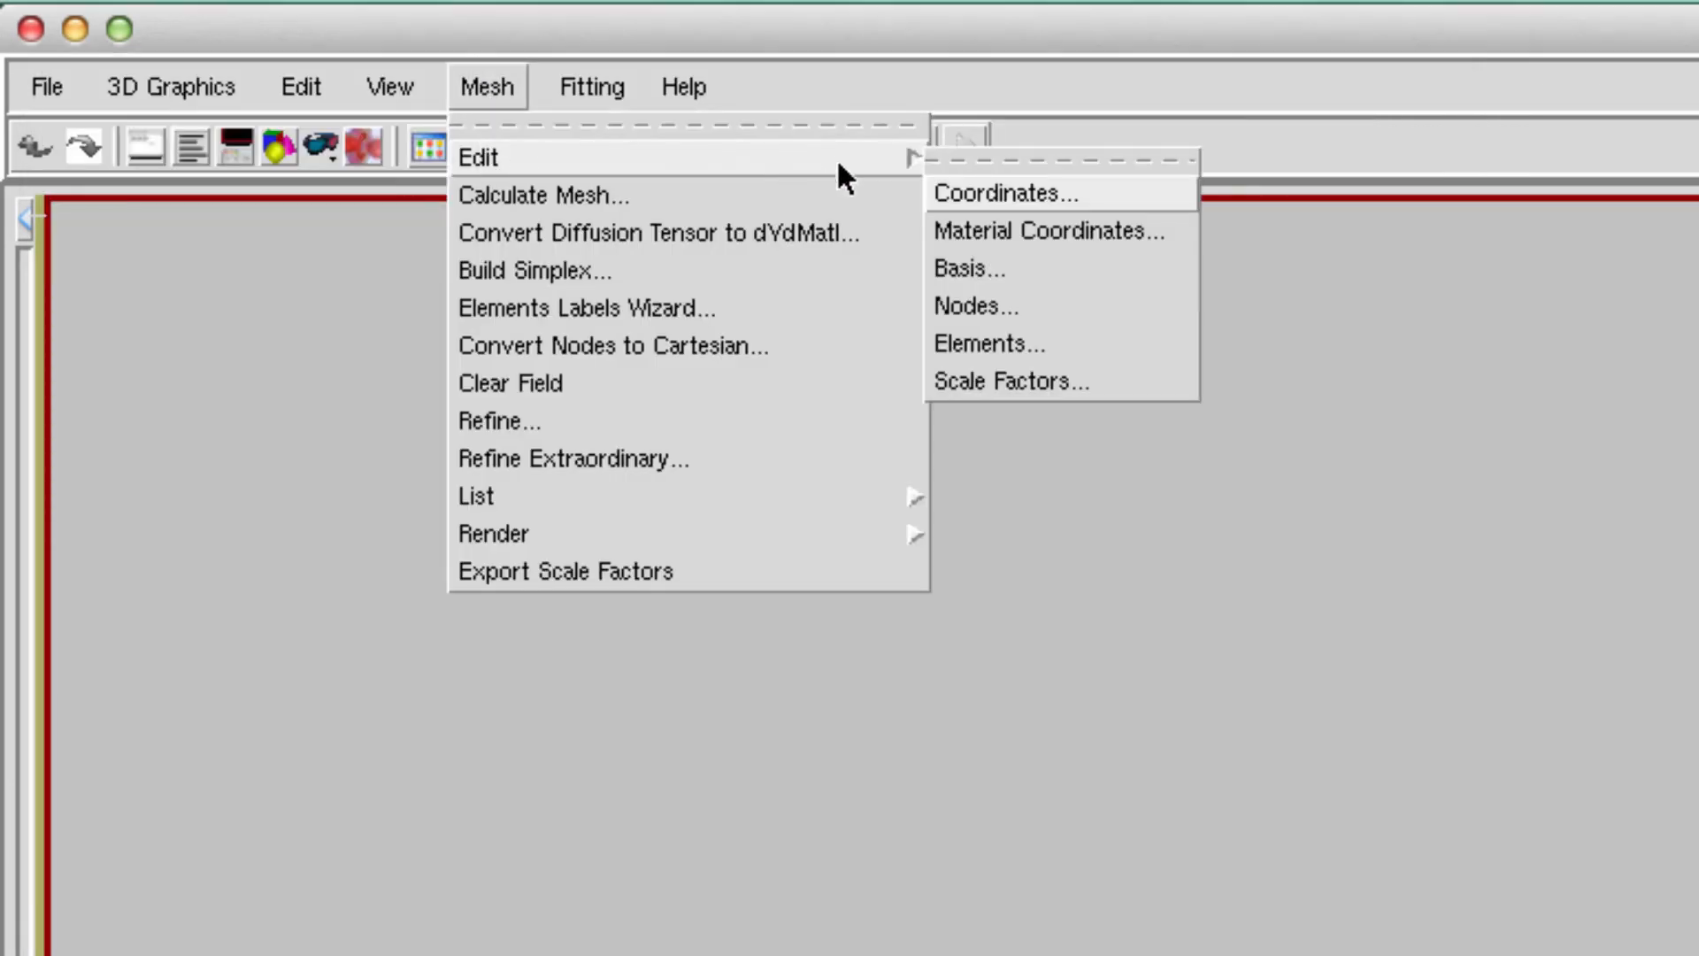
left_click(1080, 305)
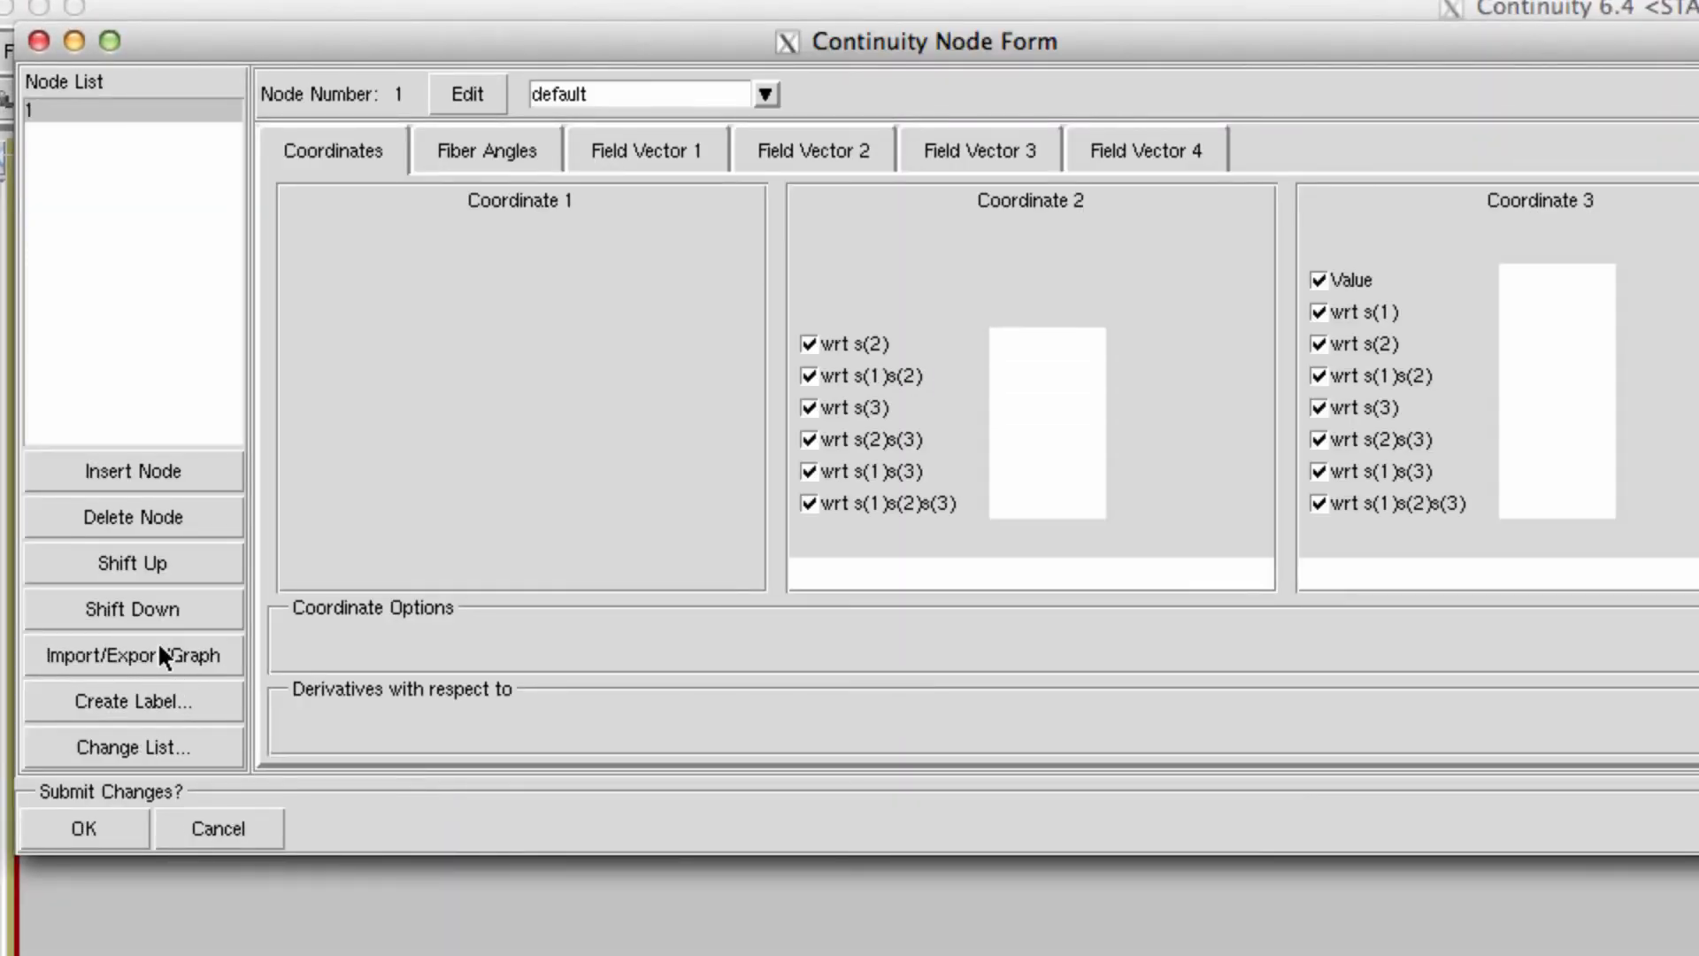
left_click(160, 650)
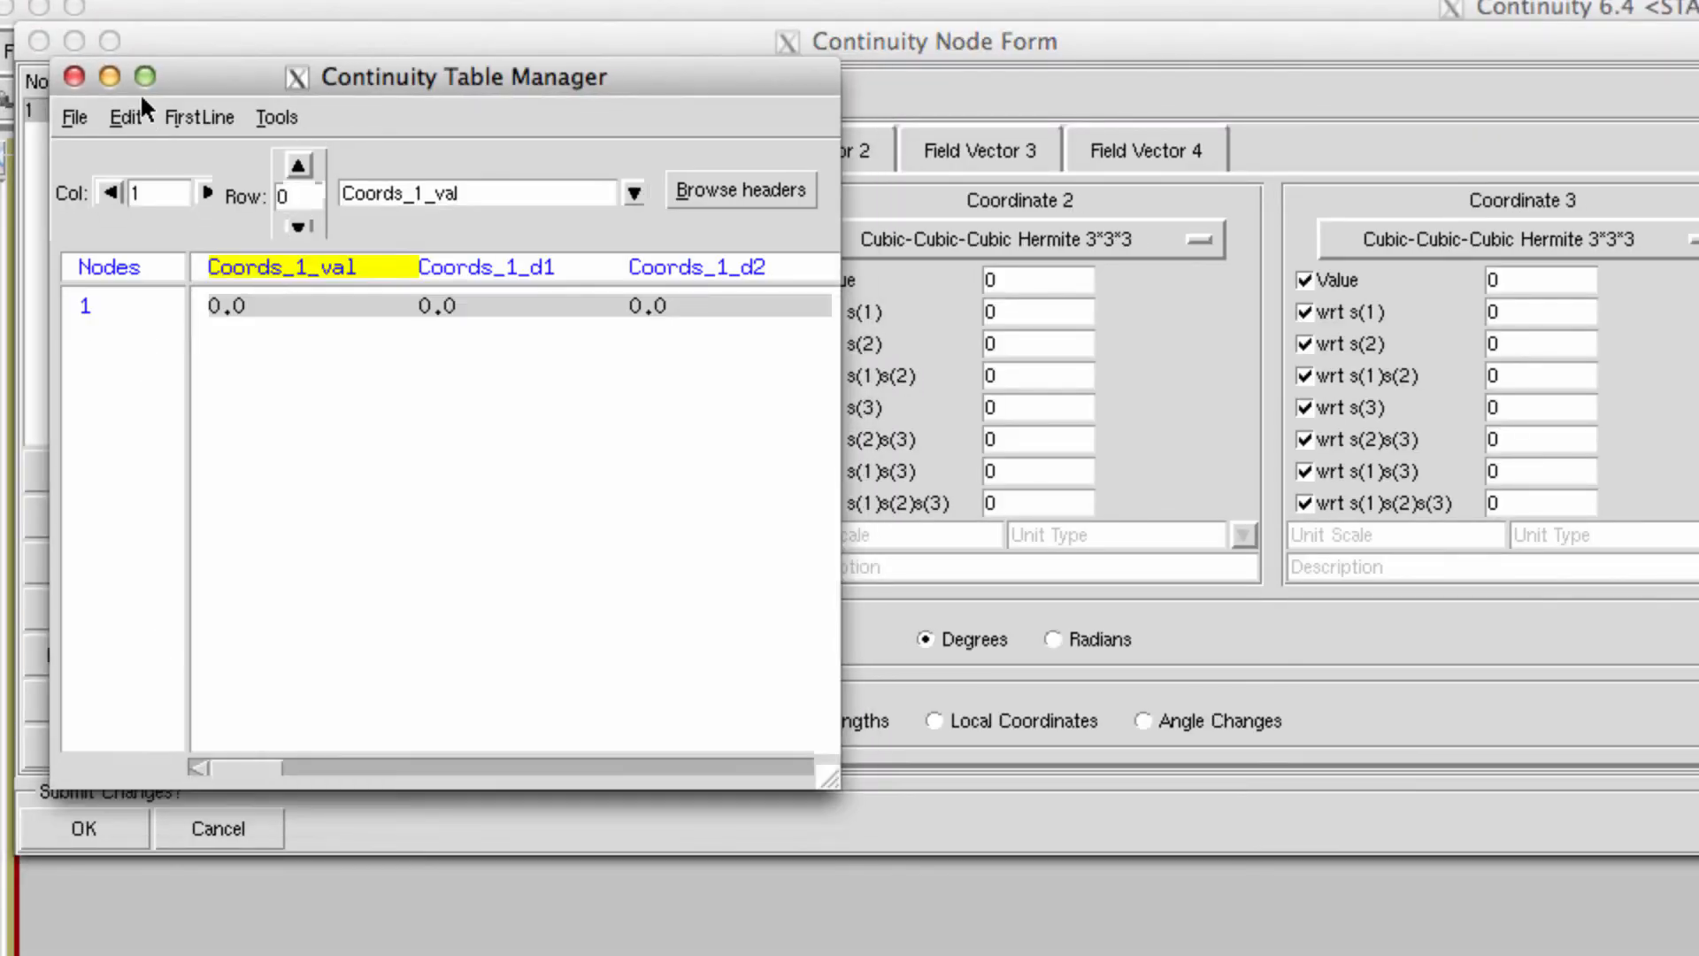
left_click(87, 118)
left_click(89, 152)
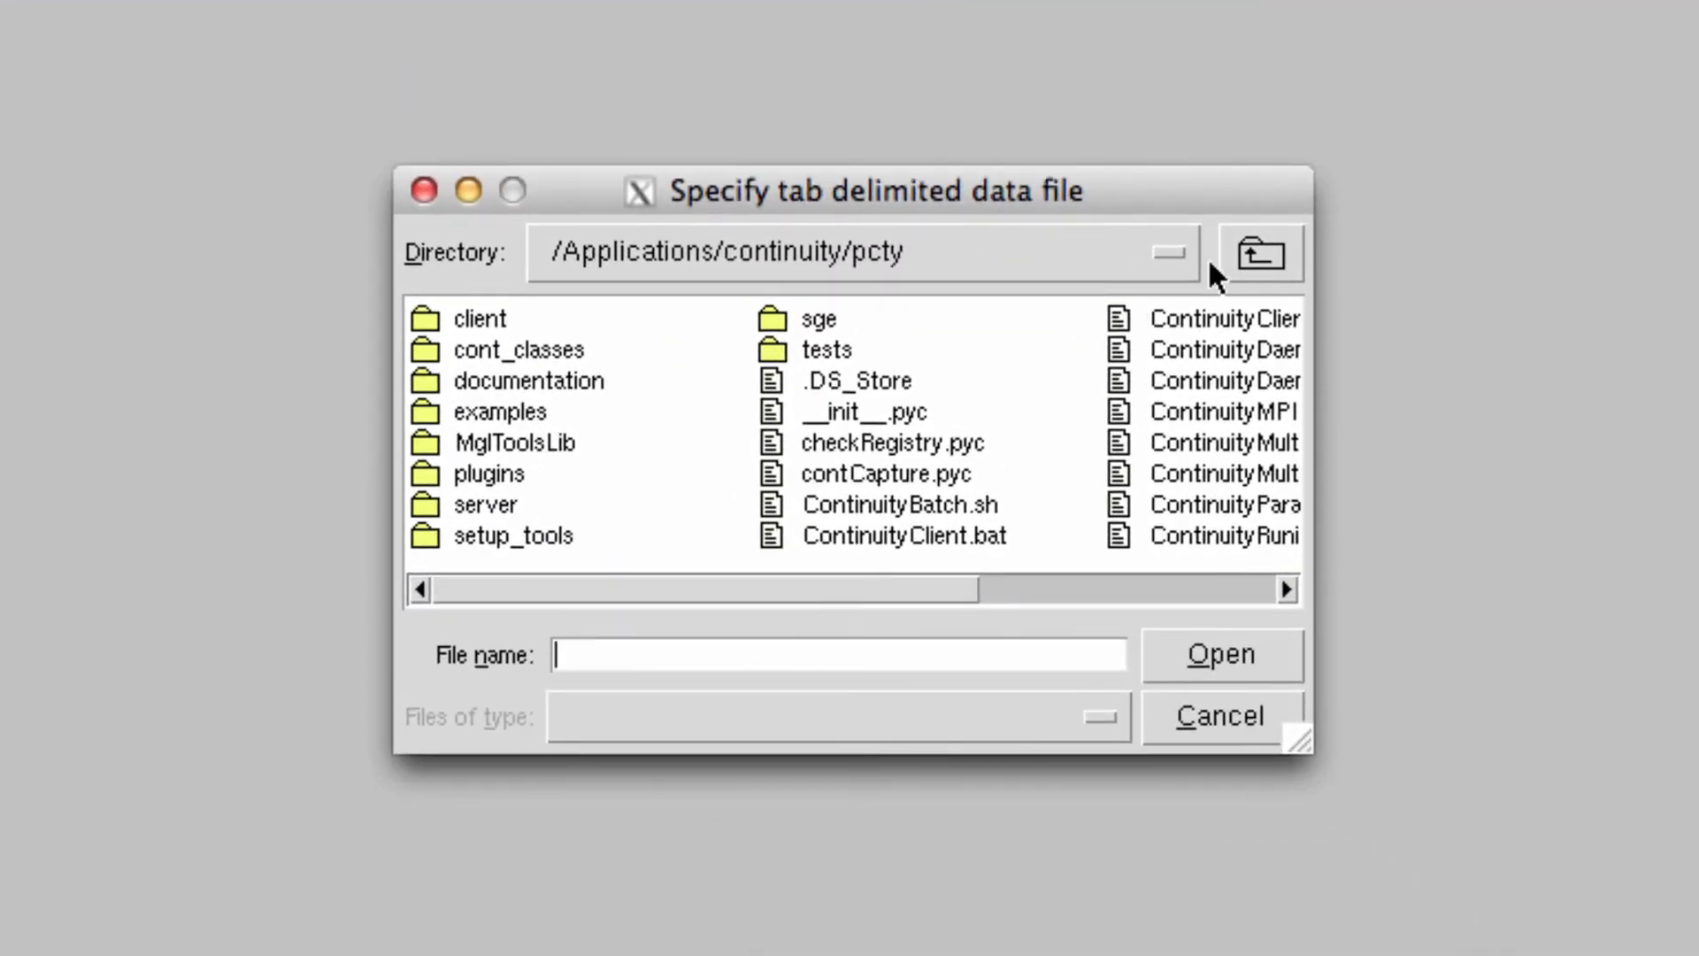
Browse to the Camtasia folder on the user's Desktop and load nodes.txt into the node table
left_click(1168, 253)
left_click(717, 133)
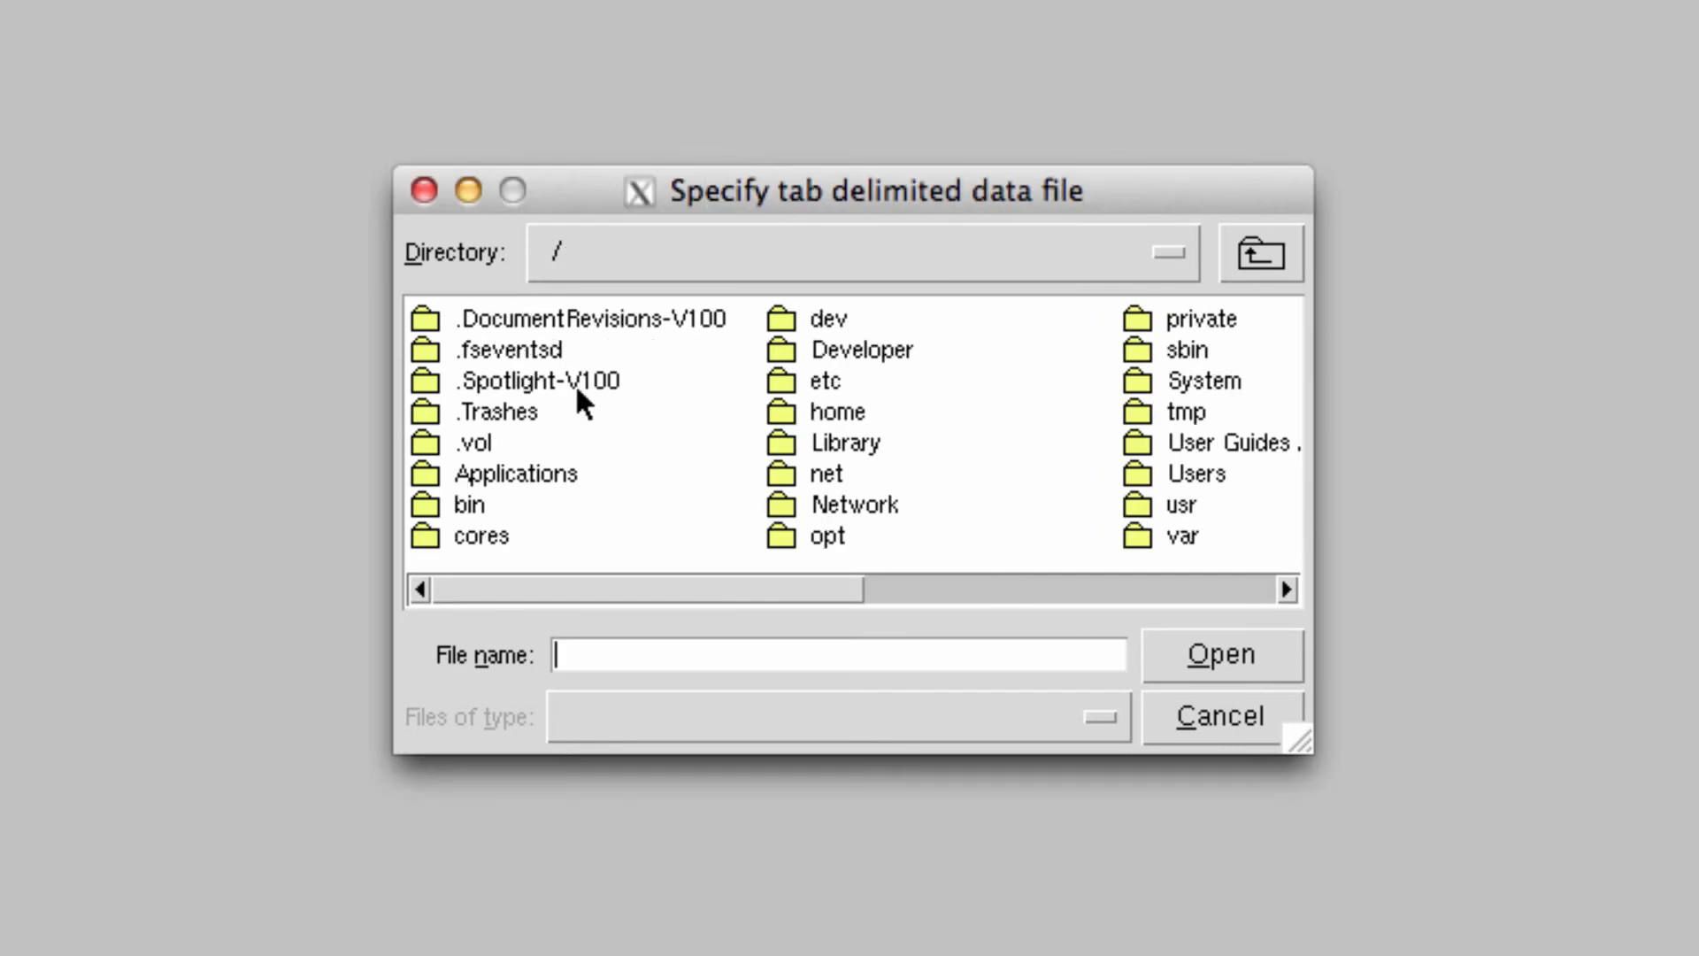
left_click_drag(776, 587, 922, 588)
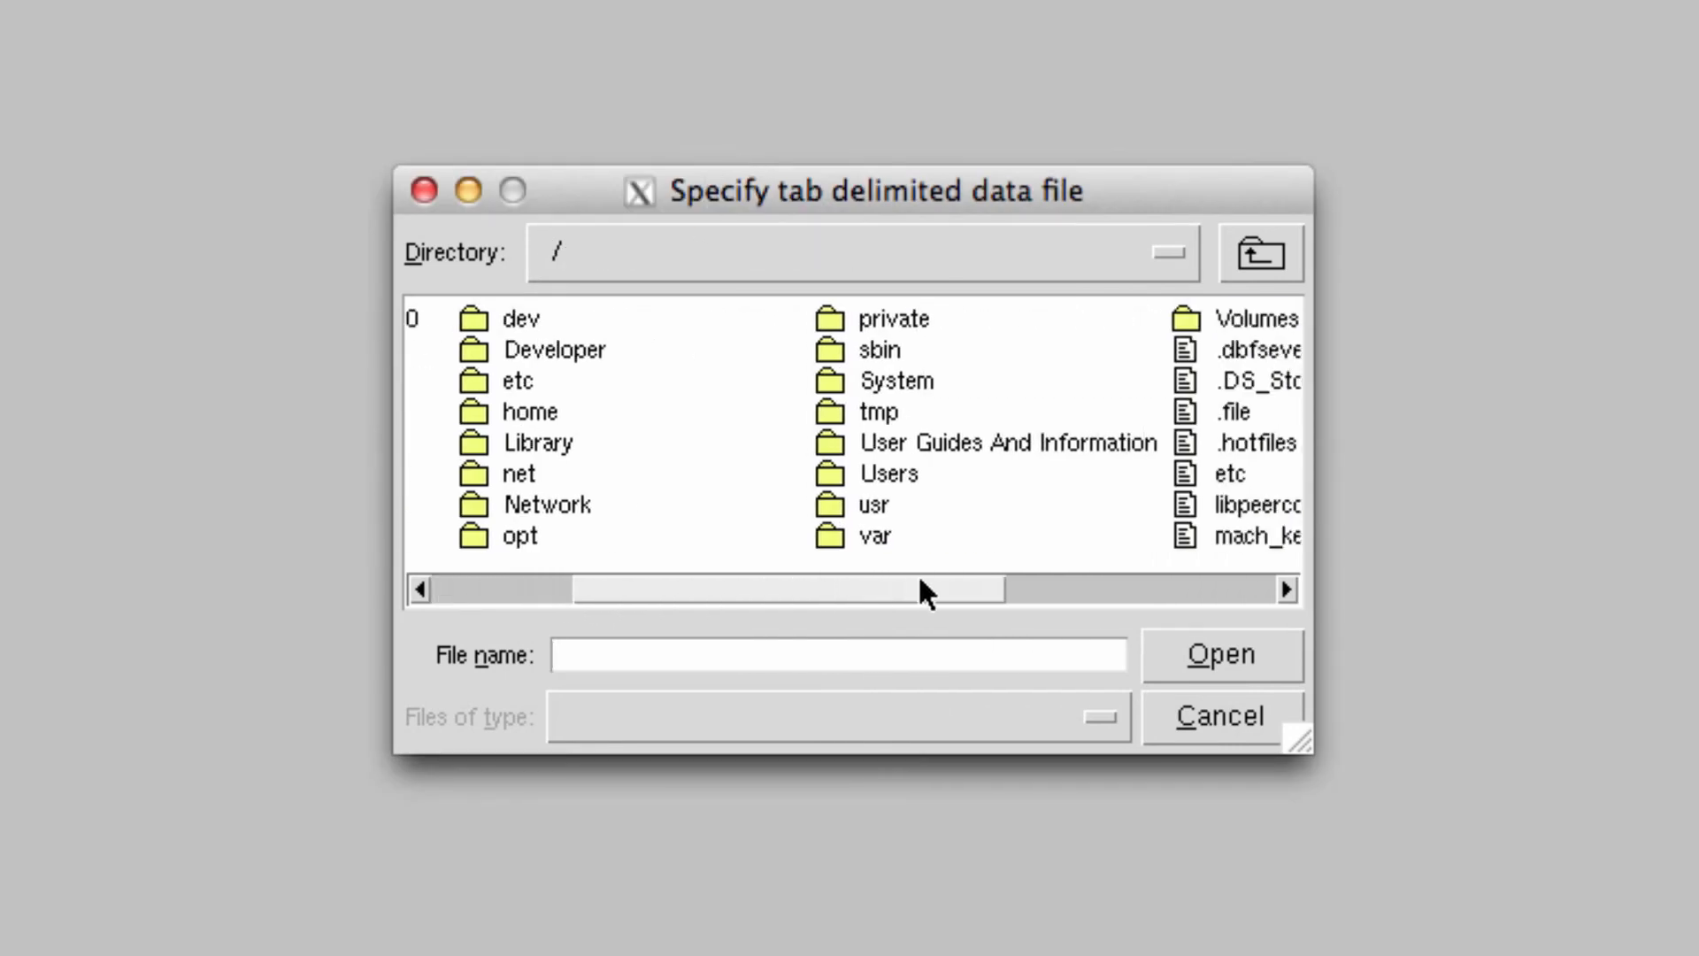
double_click(895, 475)
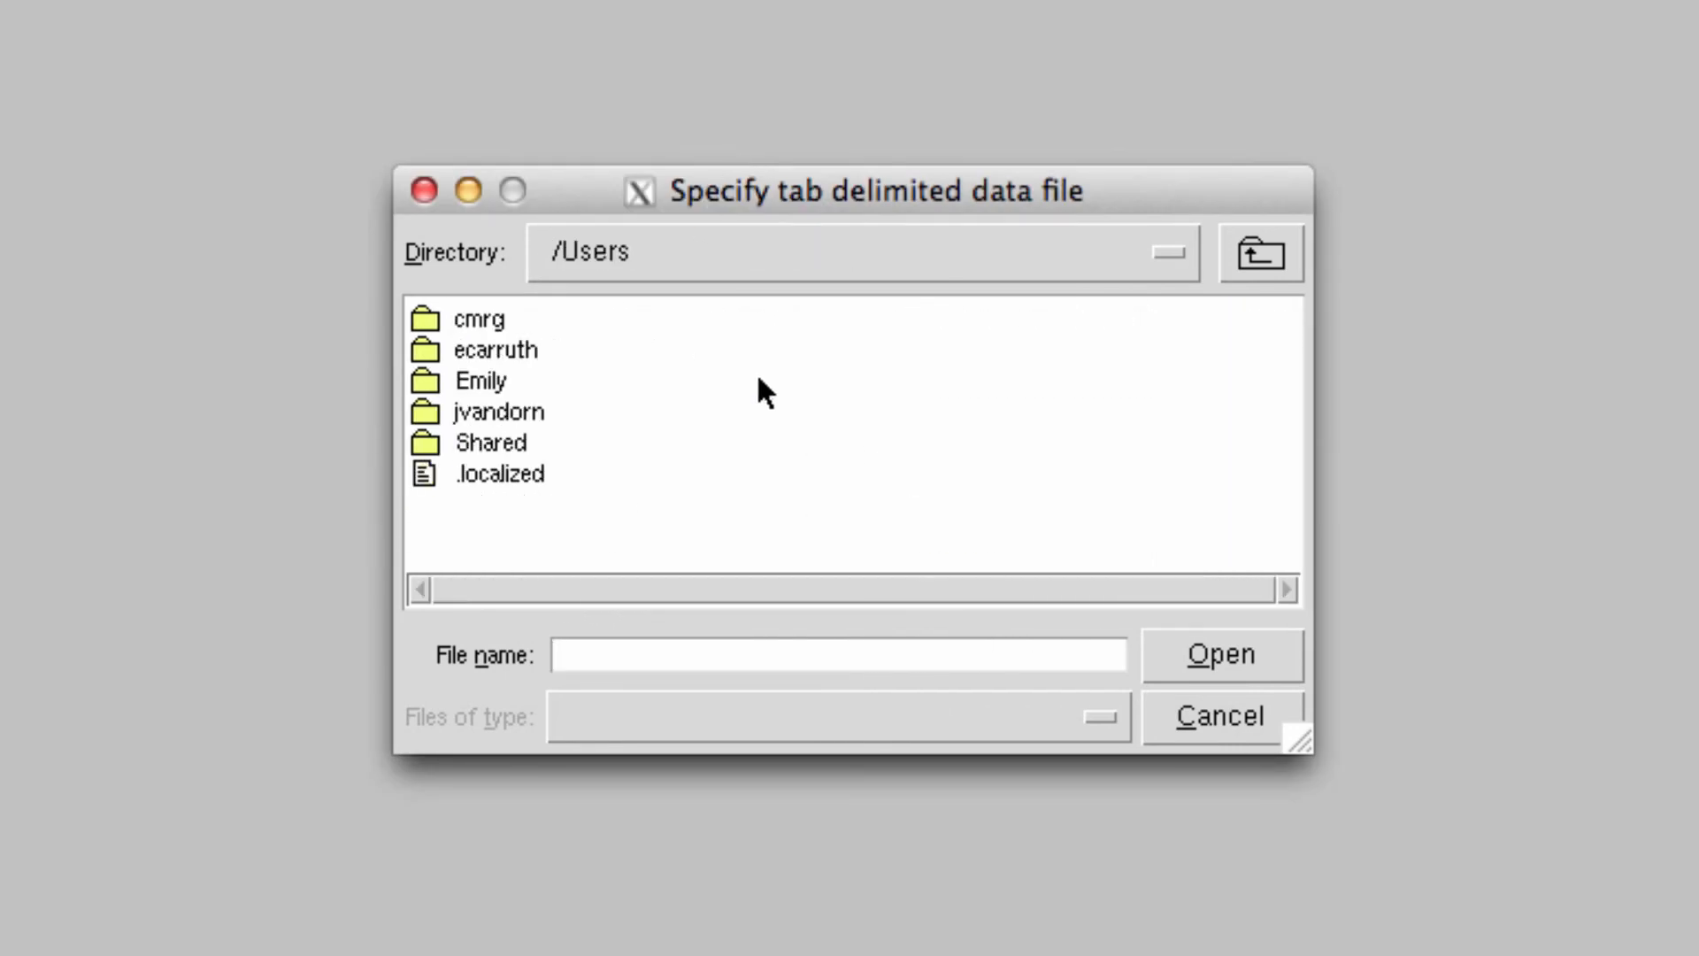
double_click(482, 319)
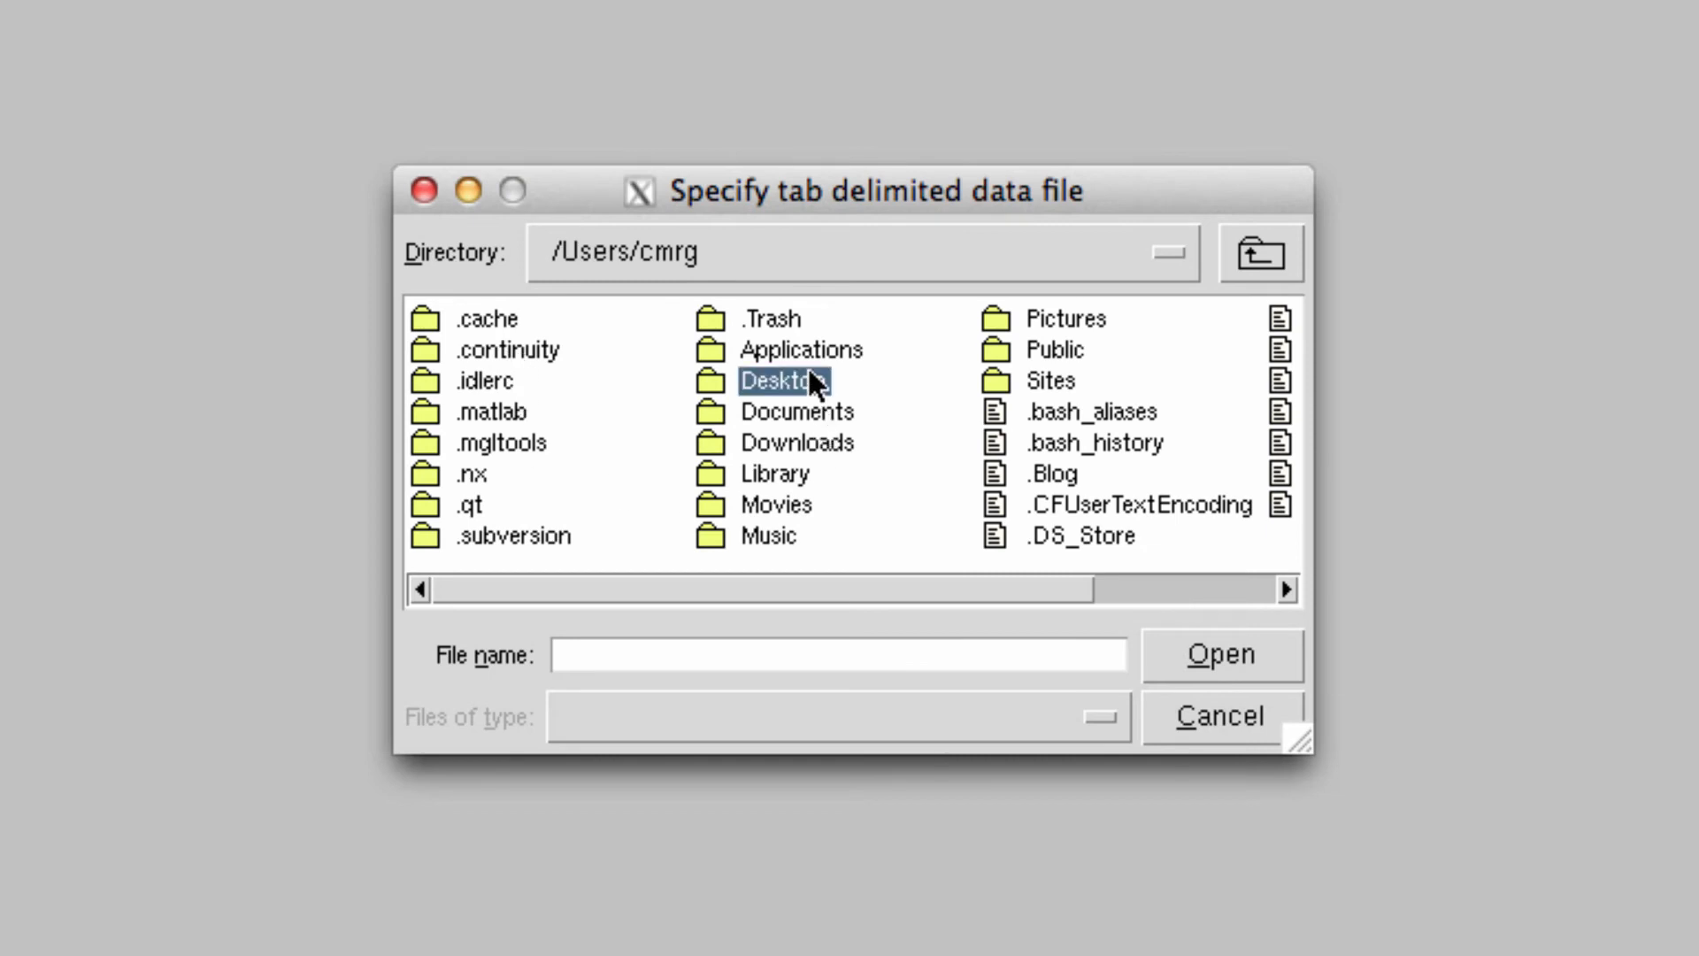
double_click(801, 381)
double_click(513, 316)
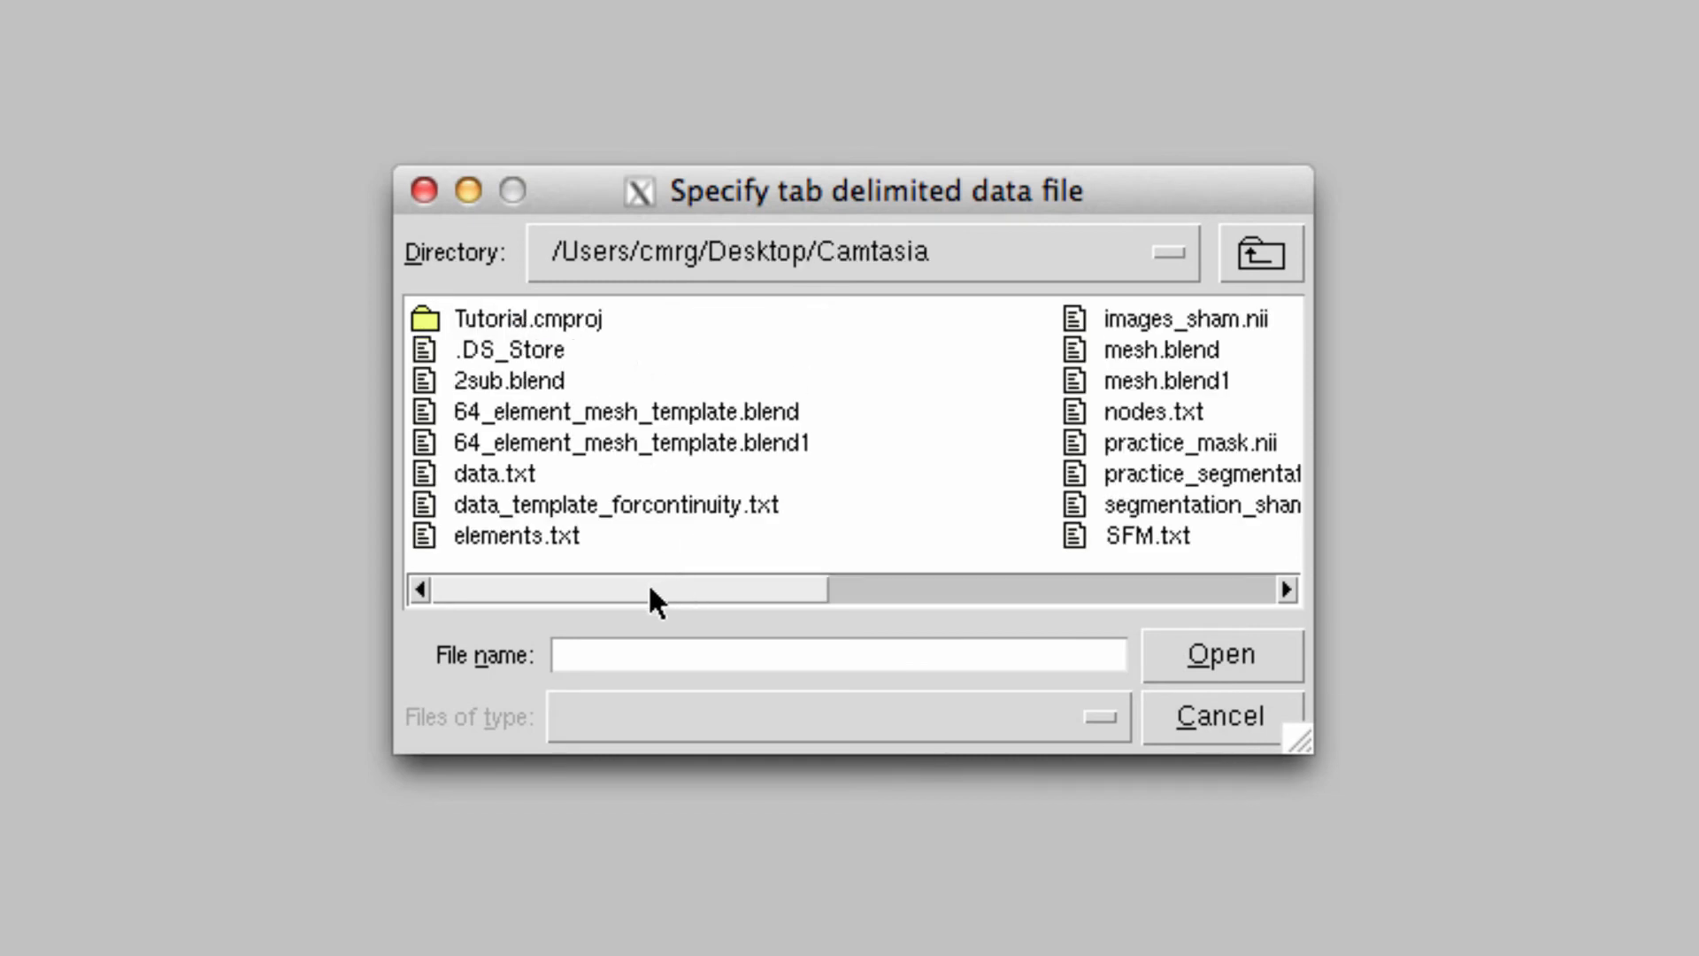
left_click_drag(651, 588, 748, 588)
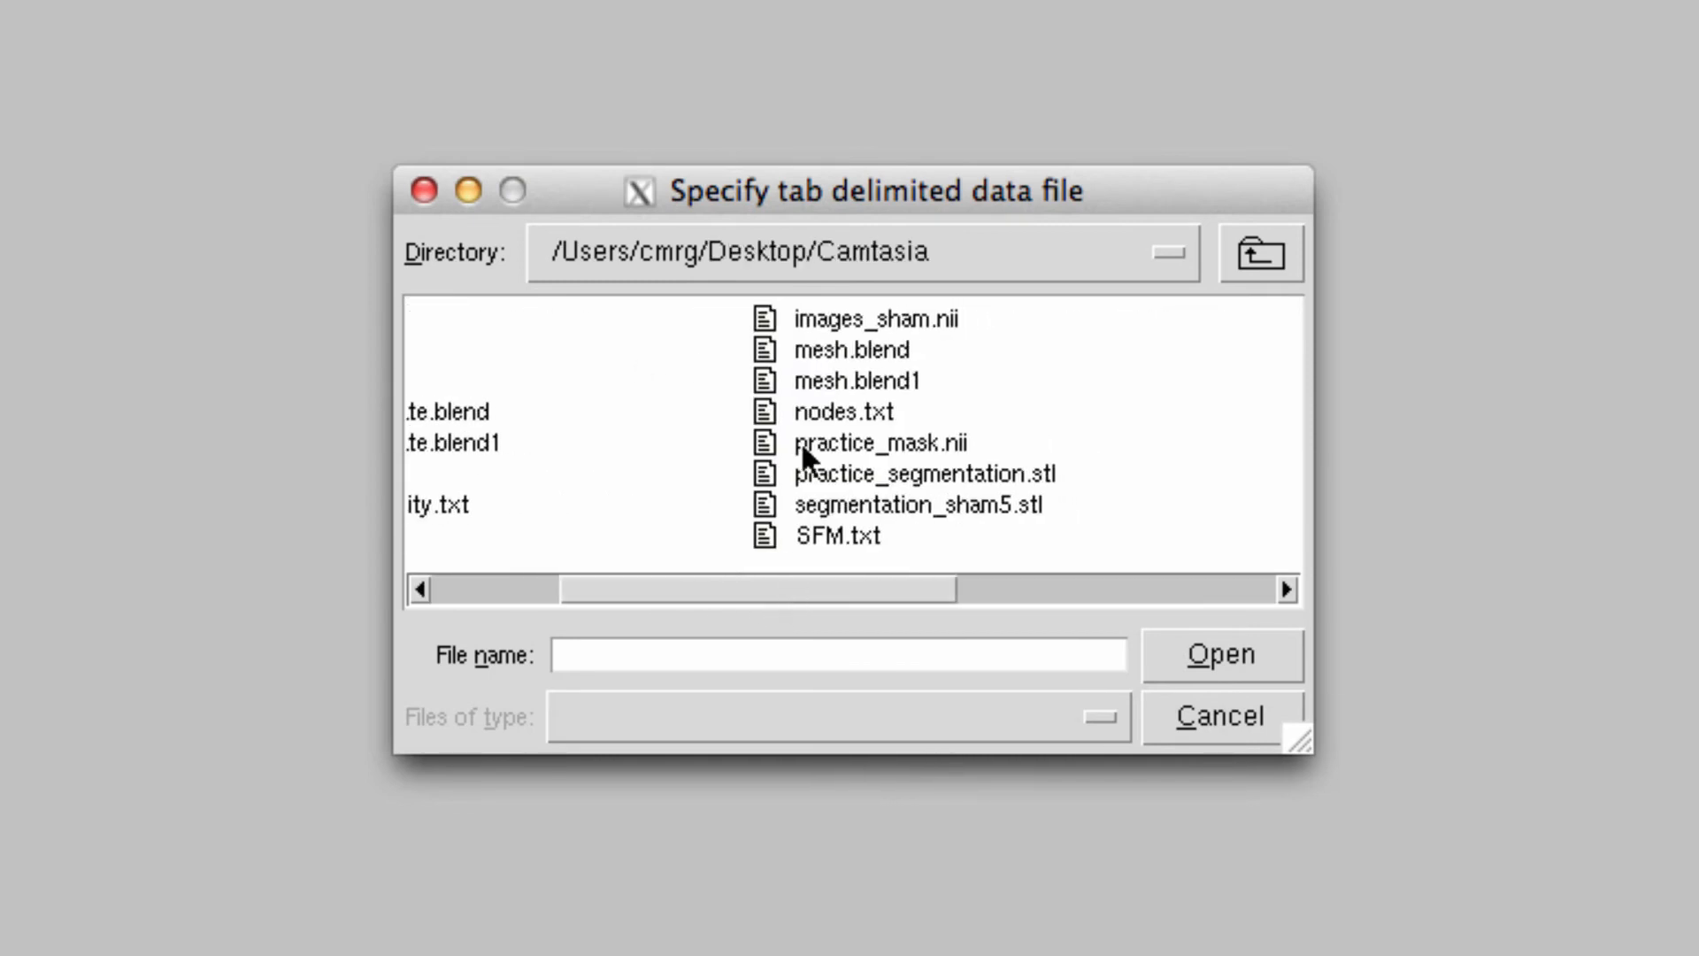
left_click(821, 412)
left_click(1272, 655)
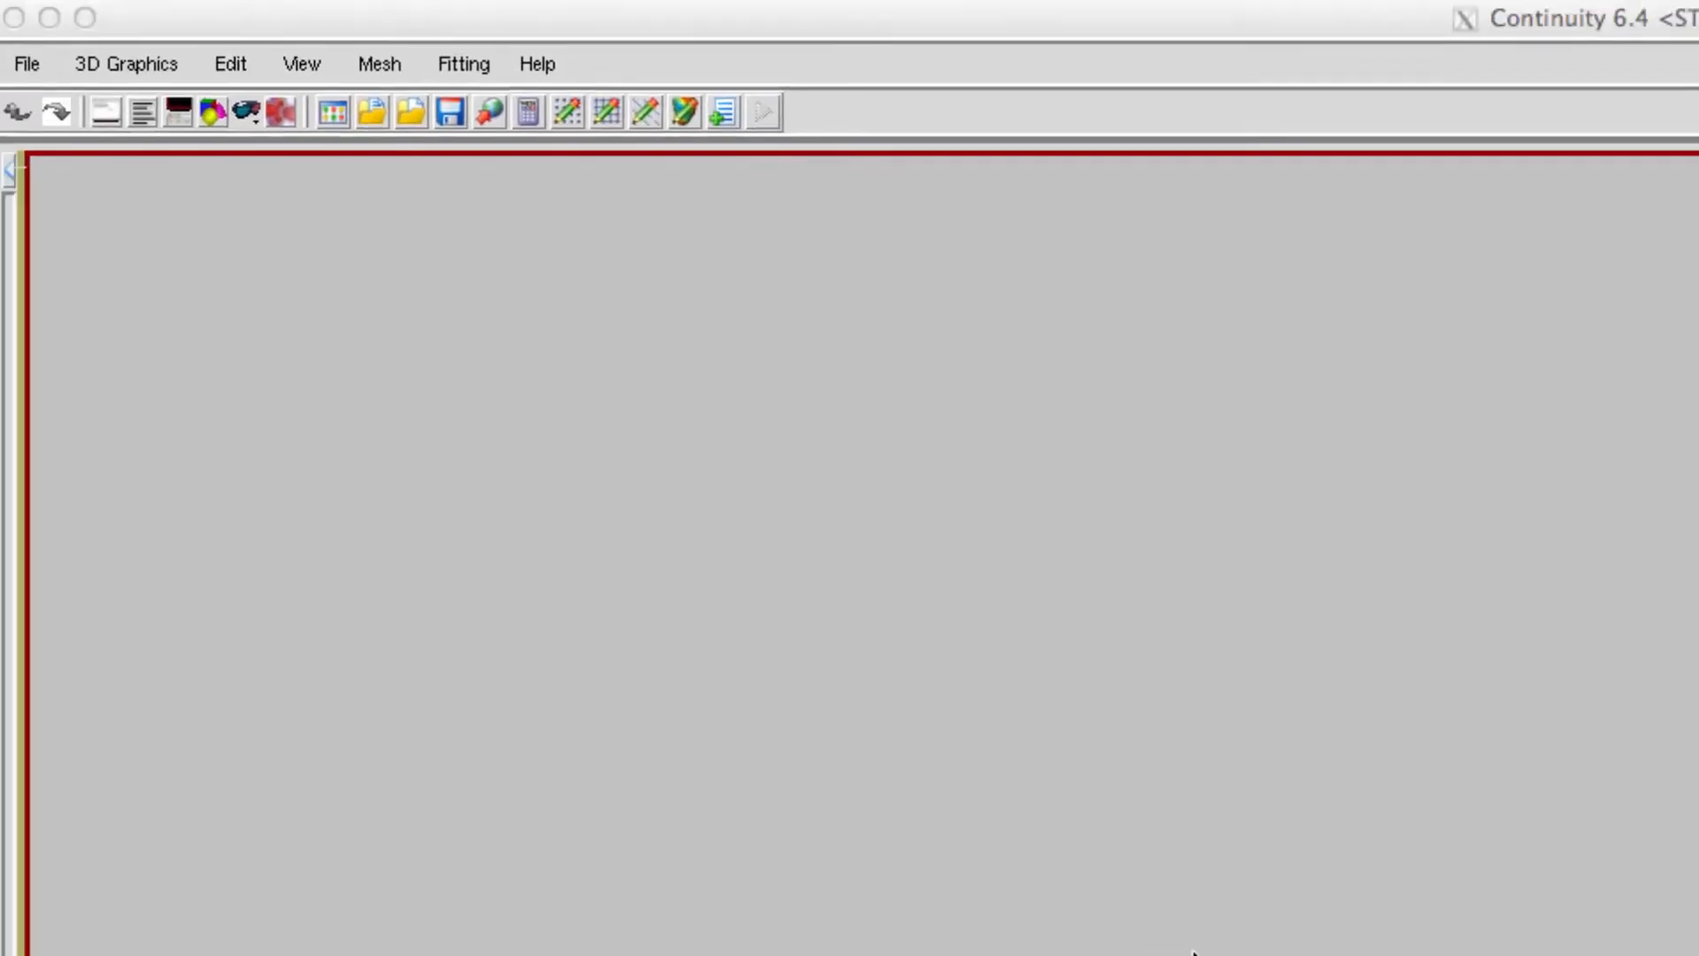
Move the overlapping windows aside to uncover the node table, and close it with its values updated into the node form
left_click_drag(578, 14, 595, 104)
left_click(595, 84)
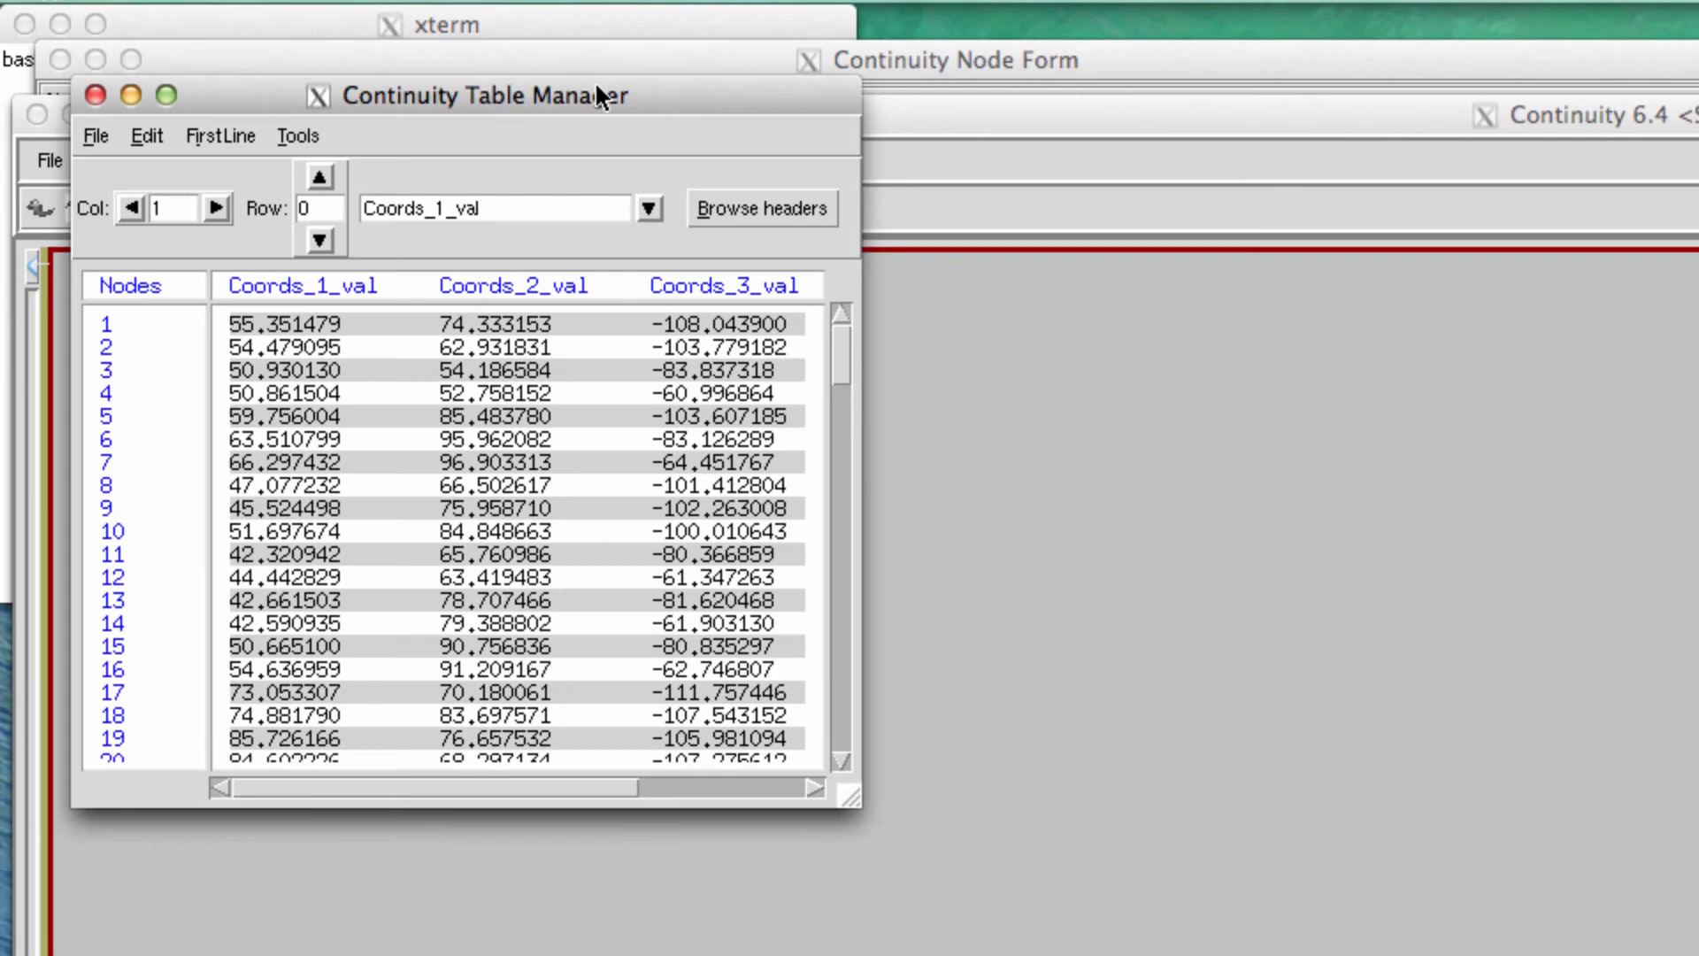
left_click(881, 110)
left_click_drag(940, 129, 947, 776)
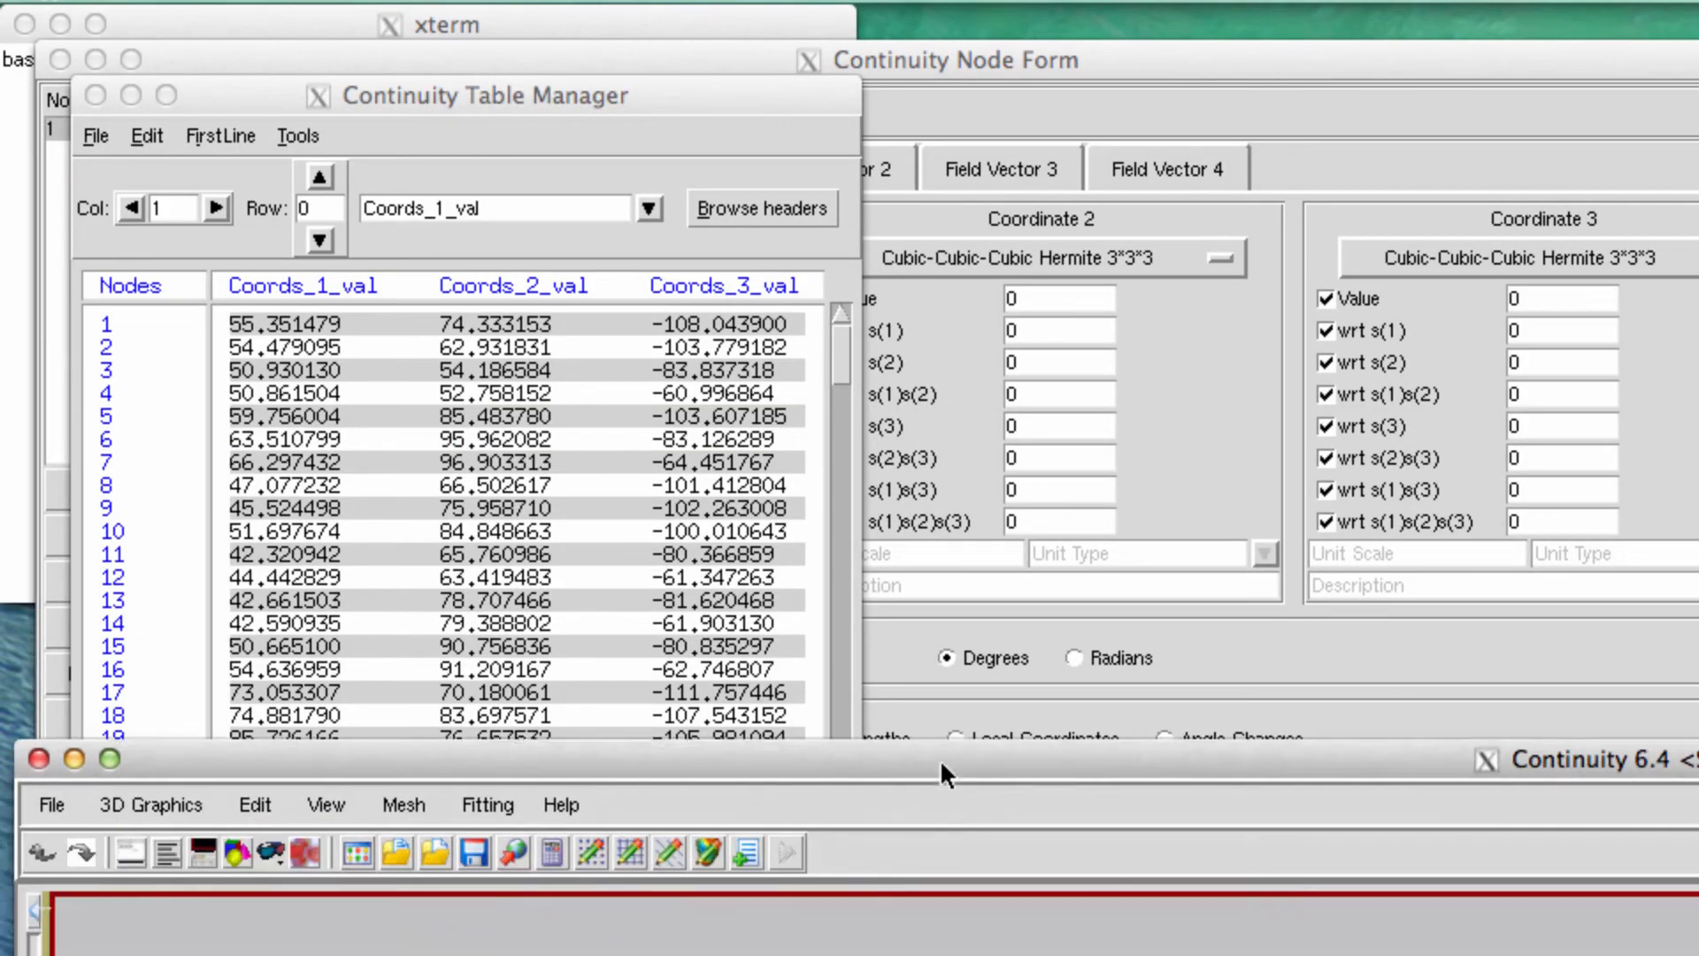
left_click(750, 92)
left_click(797, 58)
left_click(839, 46)
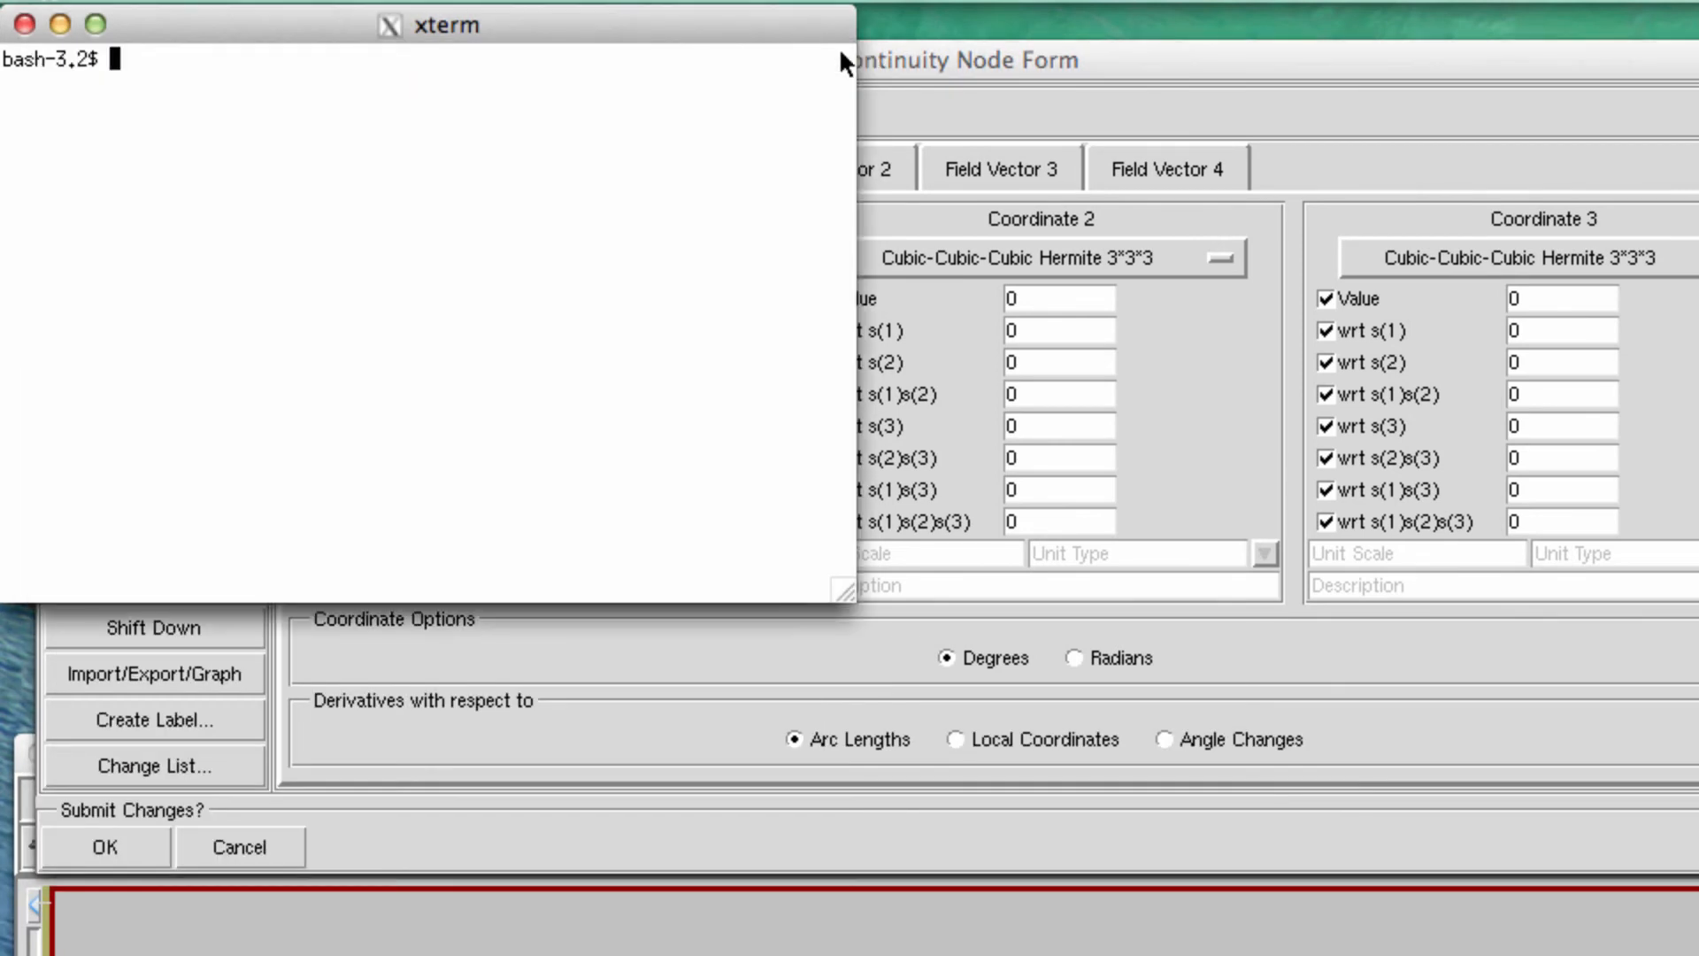
left_click_drag(972, 58, 1698, 162)
left_click(710, 731)
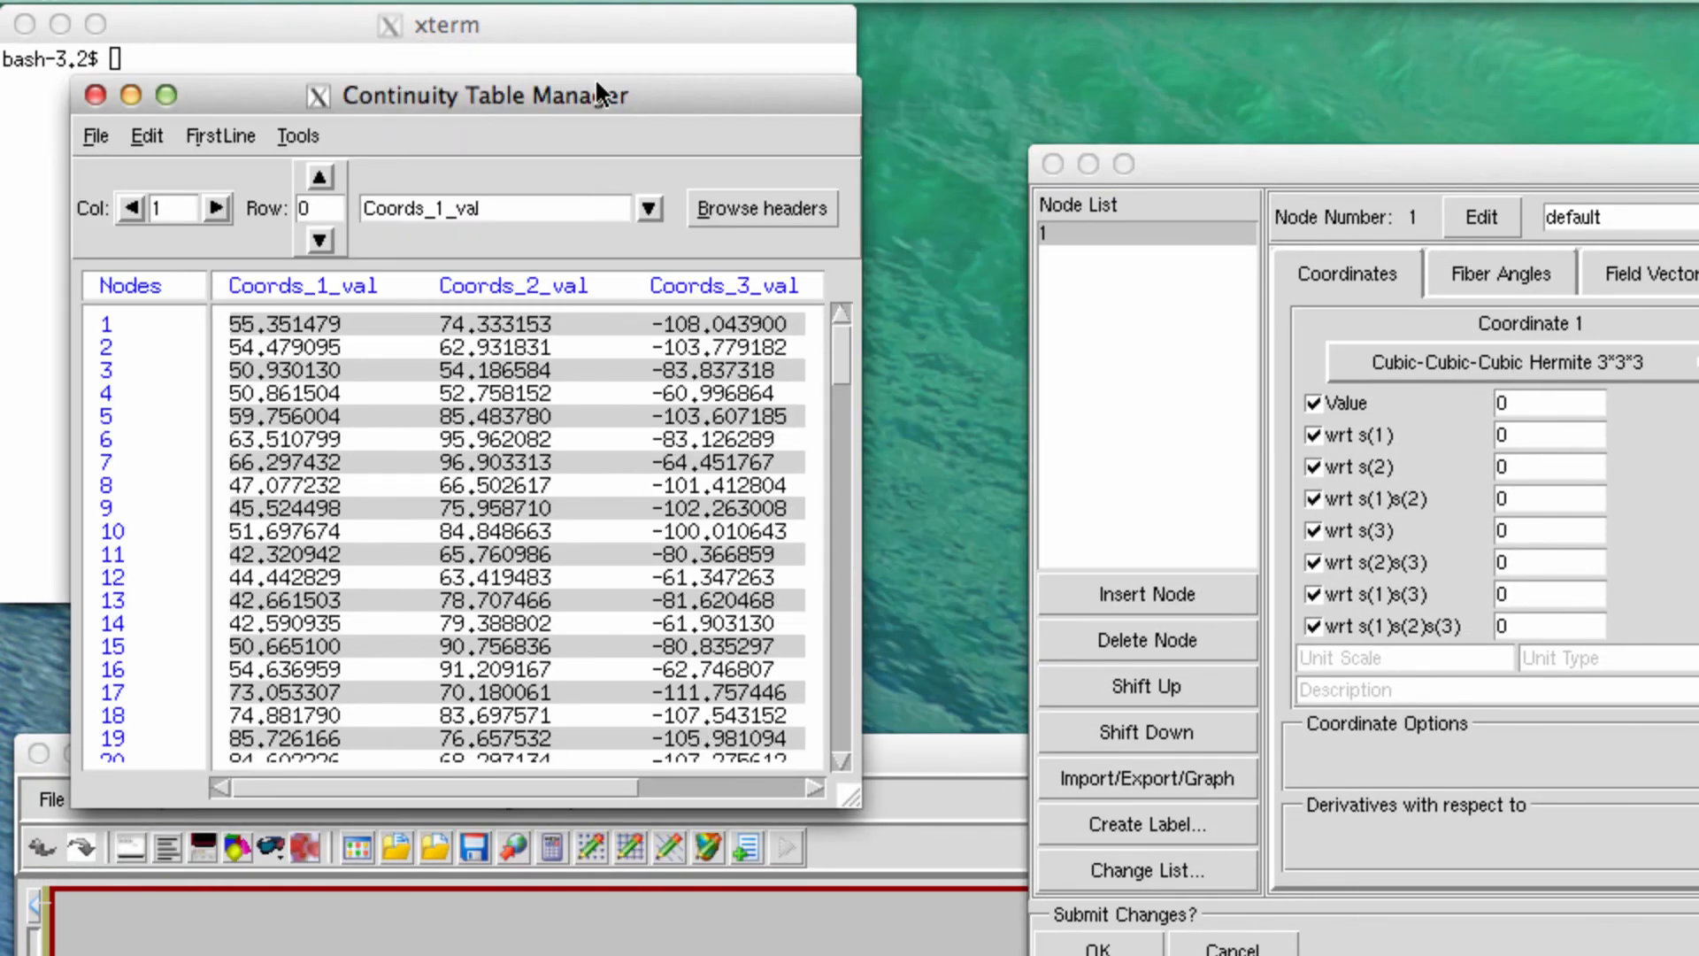
left_click_drag(596, 84, 716, 150)
left_click(250, 204)
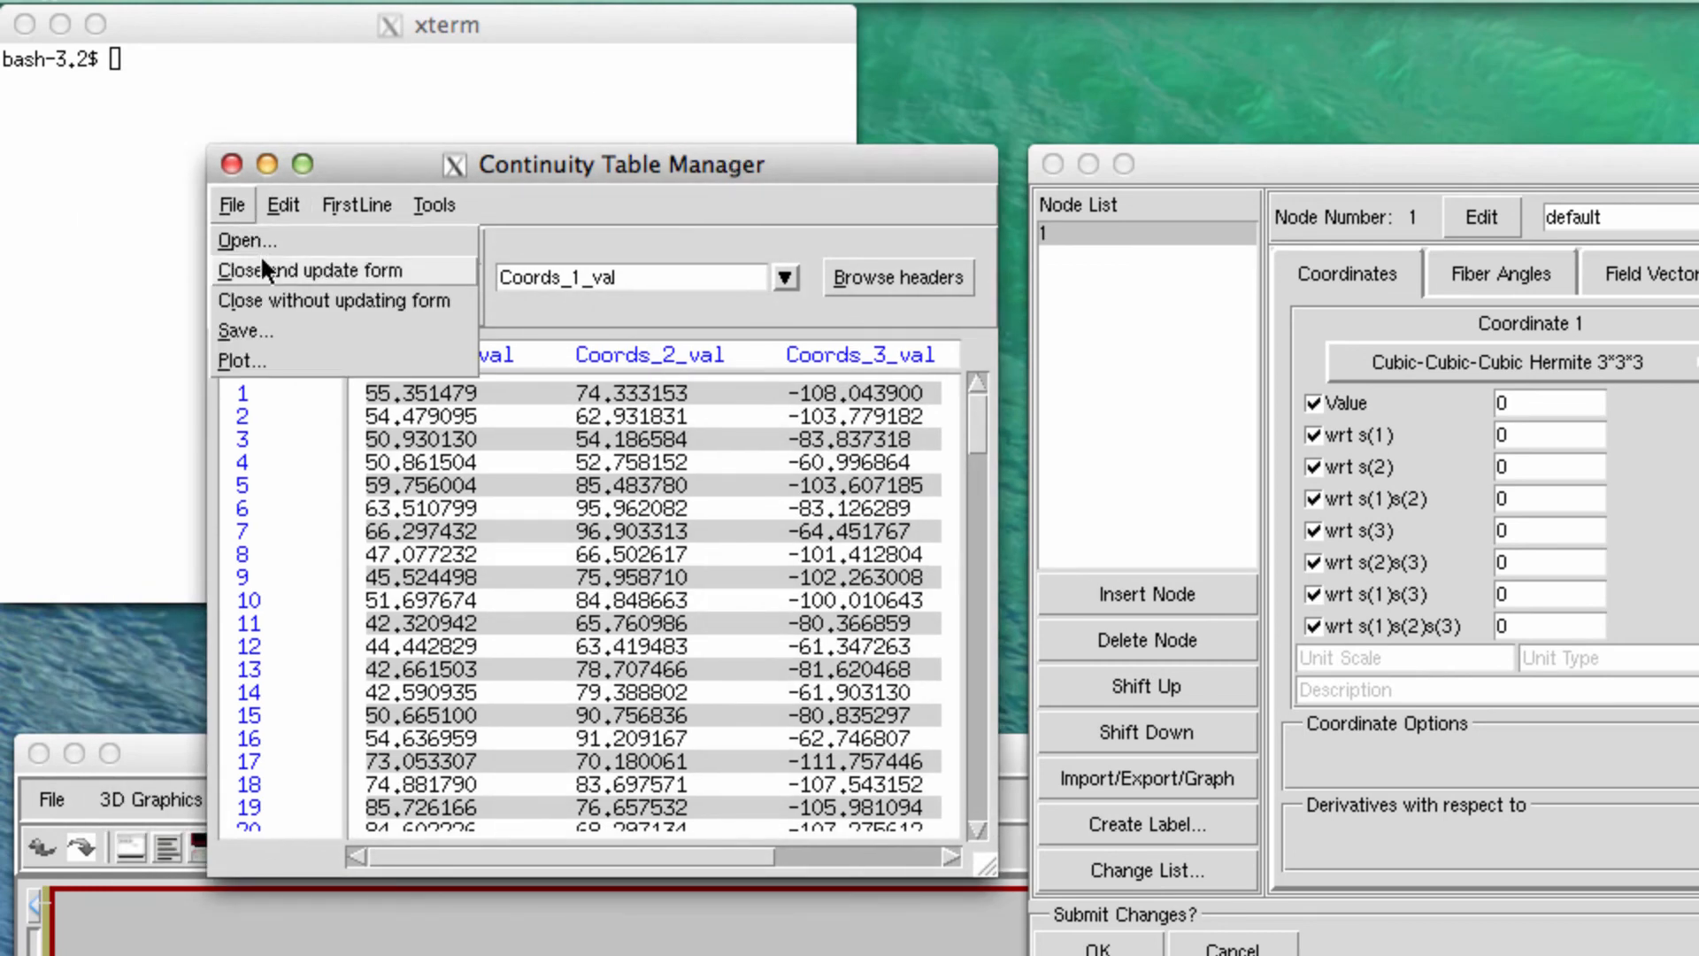
left_click(262, 276)
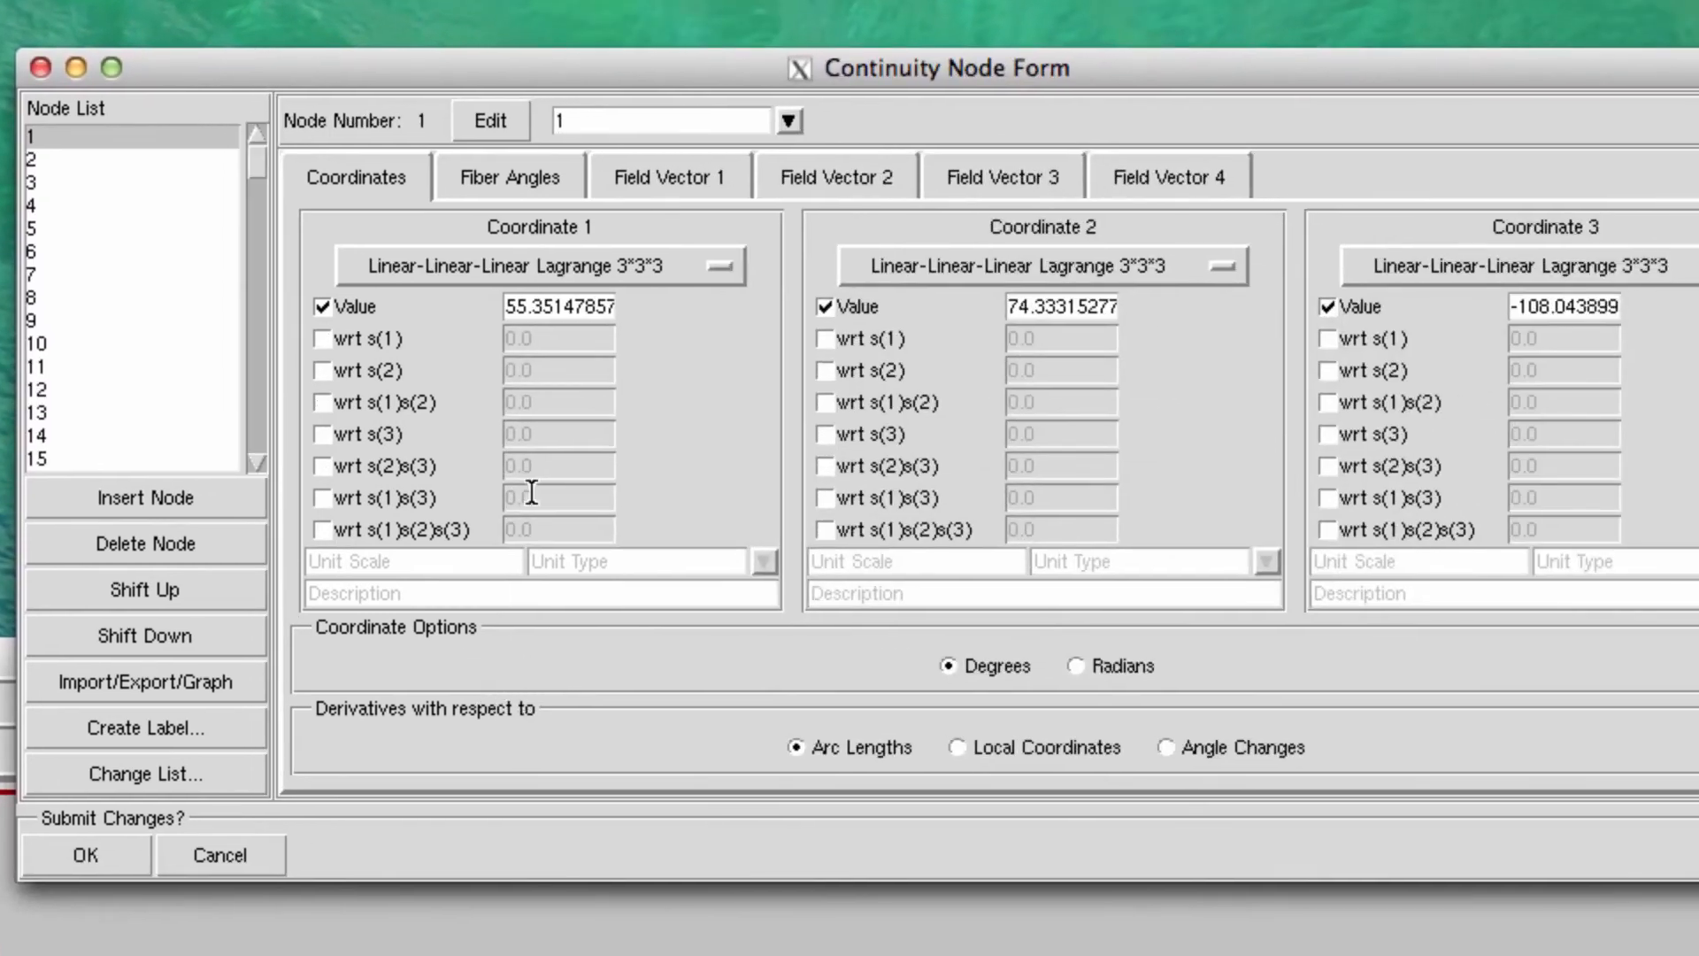
Set Coordinates 1, 2 and 3 to the Cubic-Cubic-Cubic Hermite 3*3*3 basis, choose radians and submit the node form
left_click(1402, 339)
left_click(1406, 309)
left_click(1014, 255)
left_click(1026, 232)
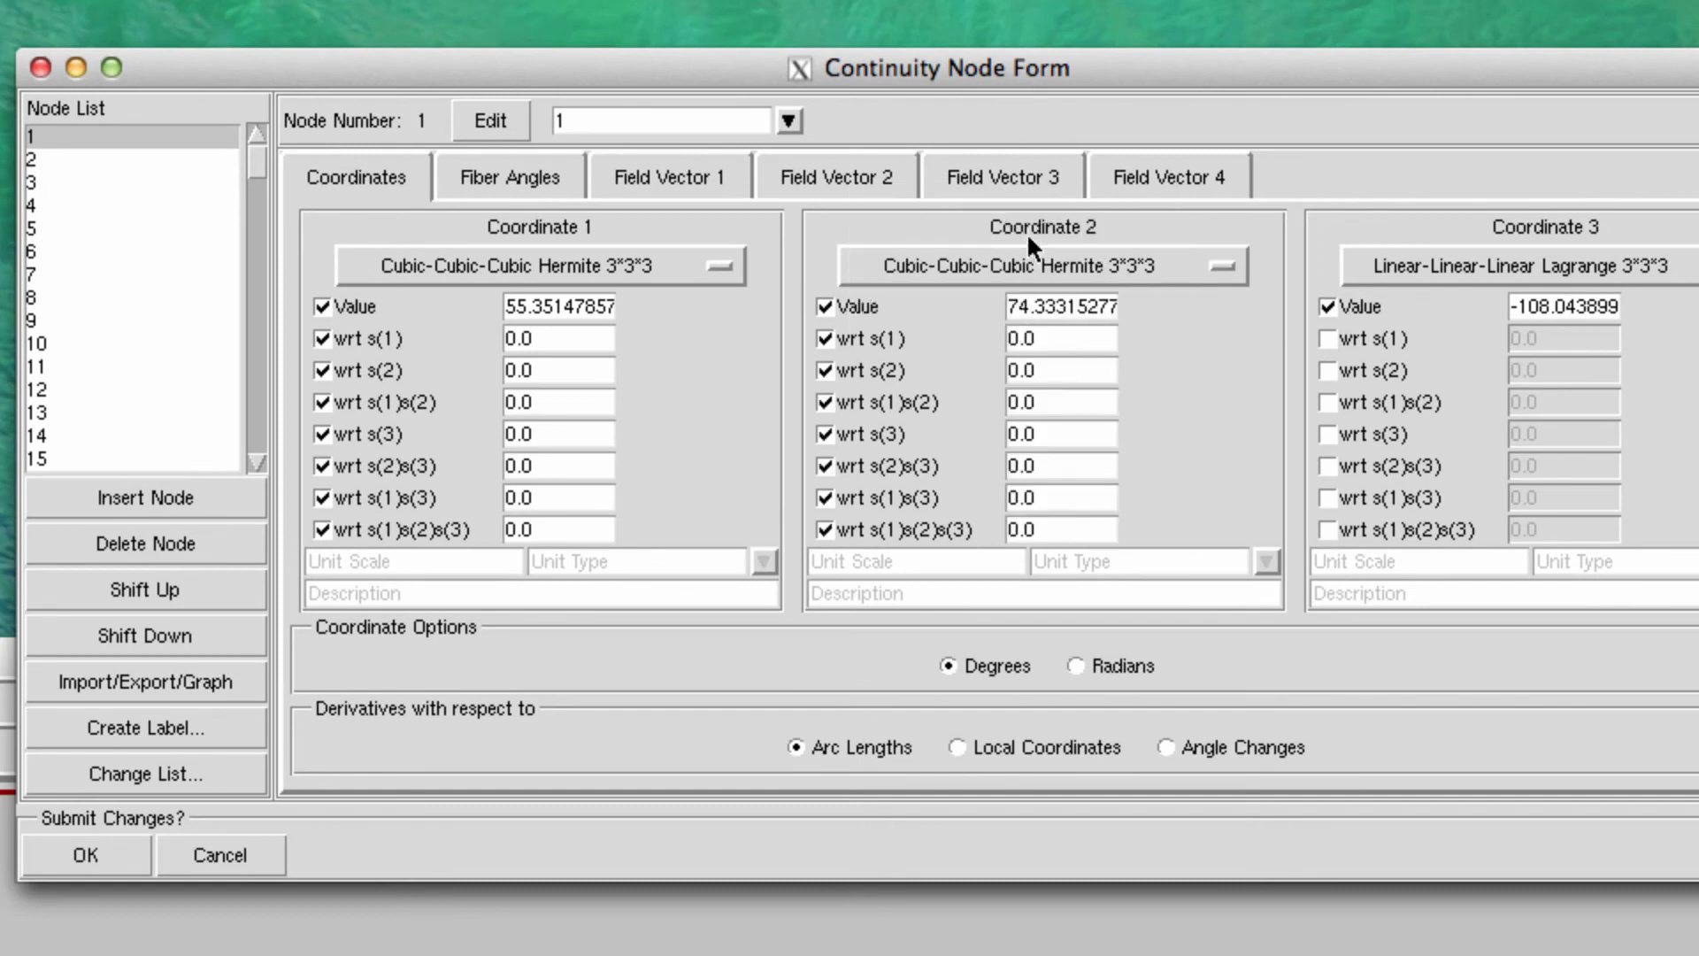
left_click(1469, 257)
left_click(1469, 232)
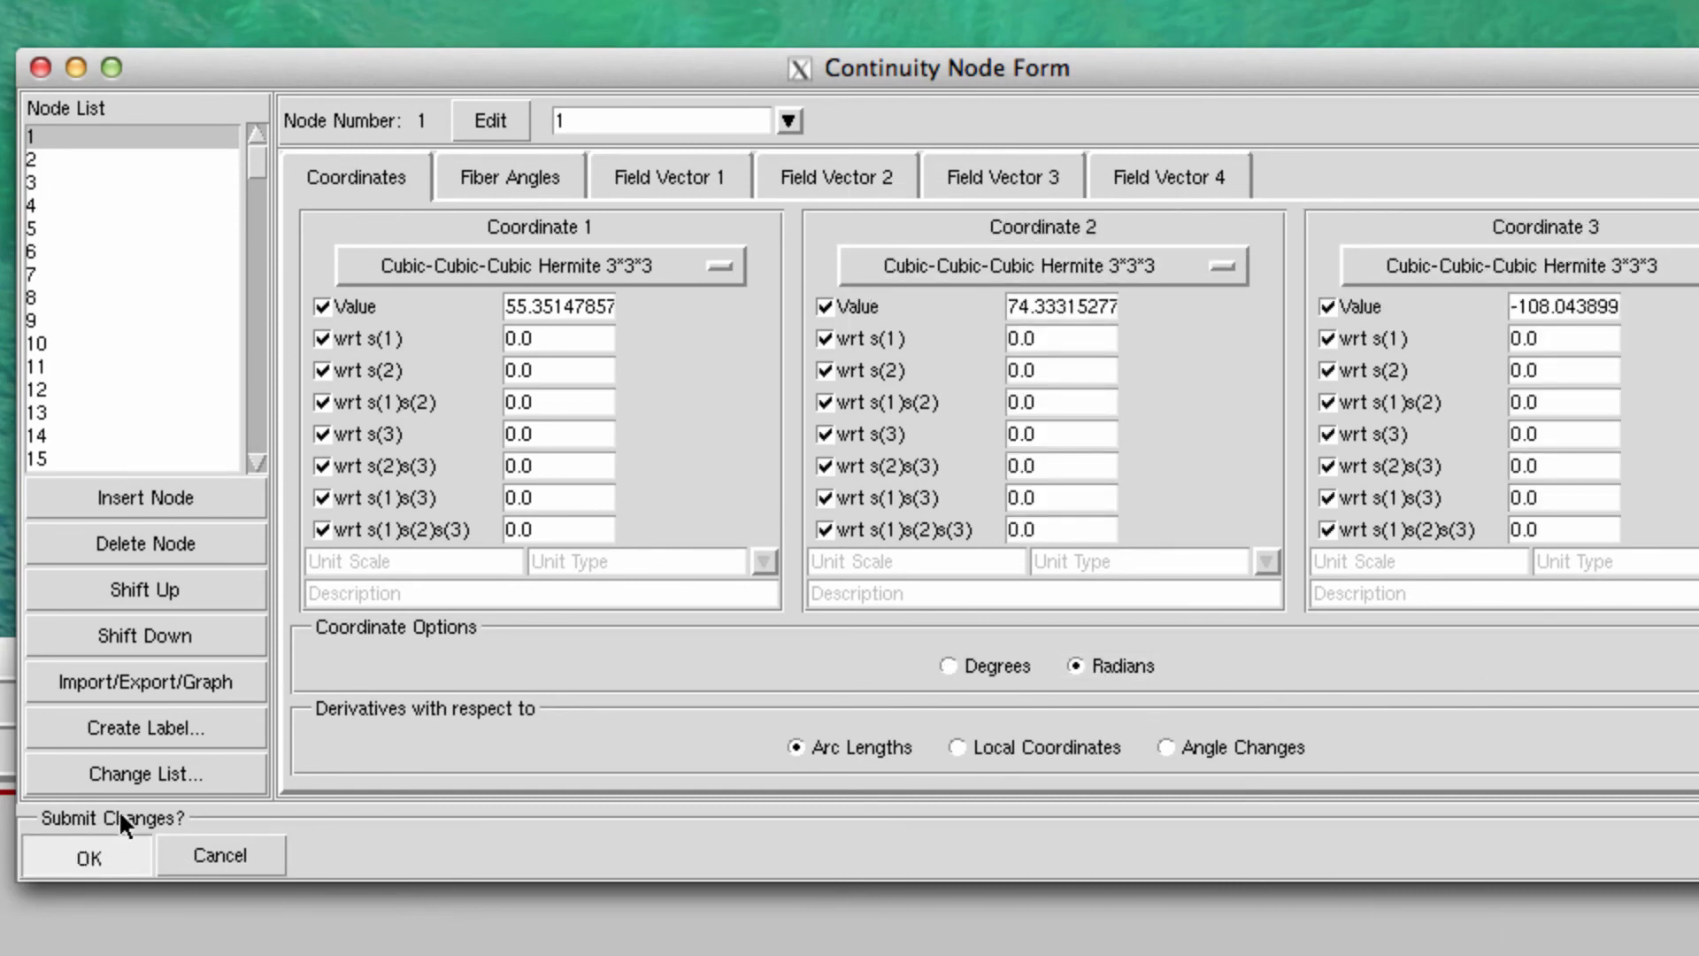
left_click(89, 851)
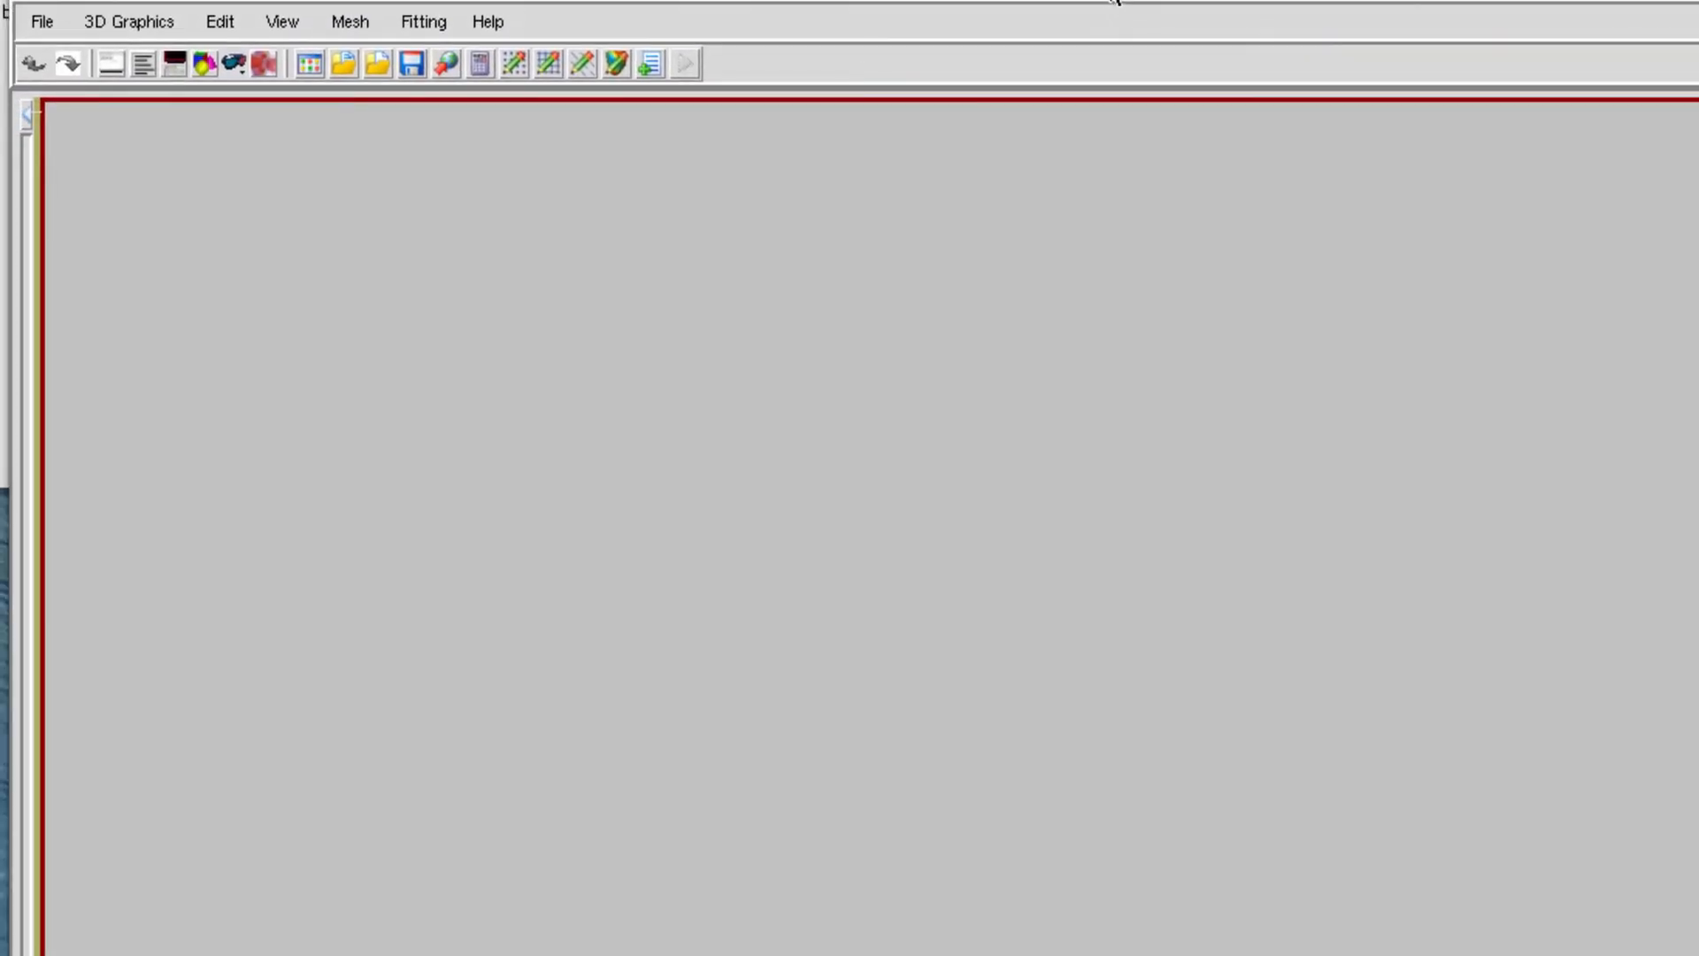
Open the mesh's elements form and load elements.txt from the Camtasia folder into its import table
left_click(342, 22)
mouse_move(361, 72)
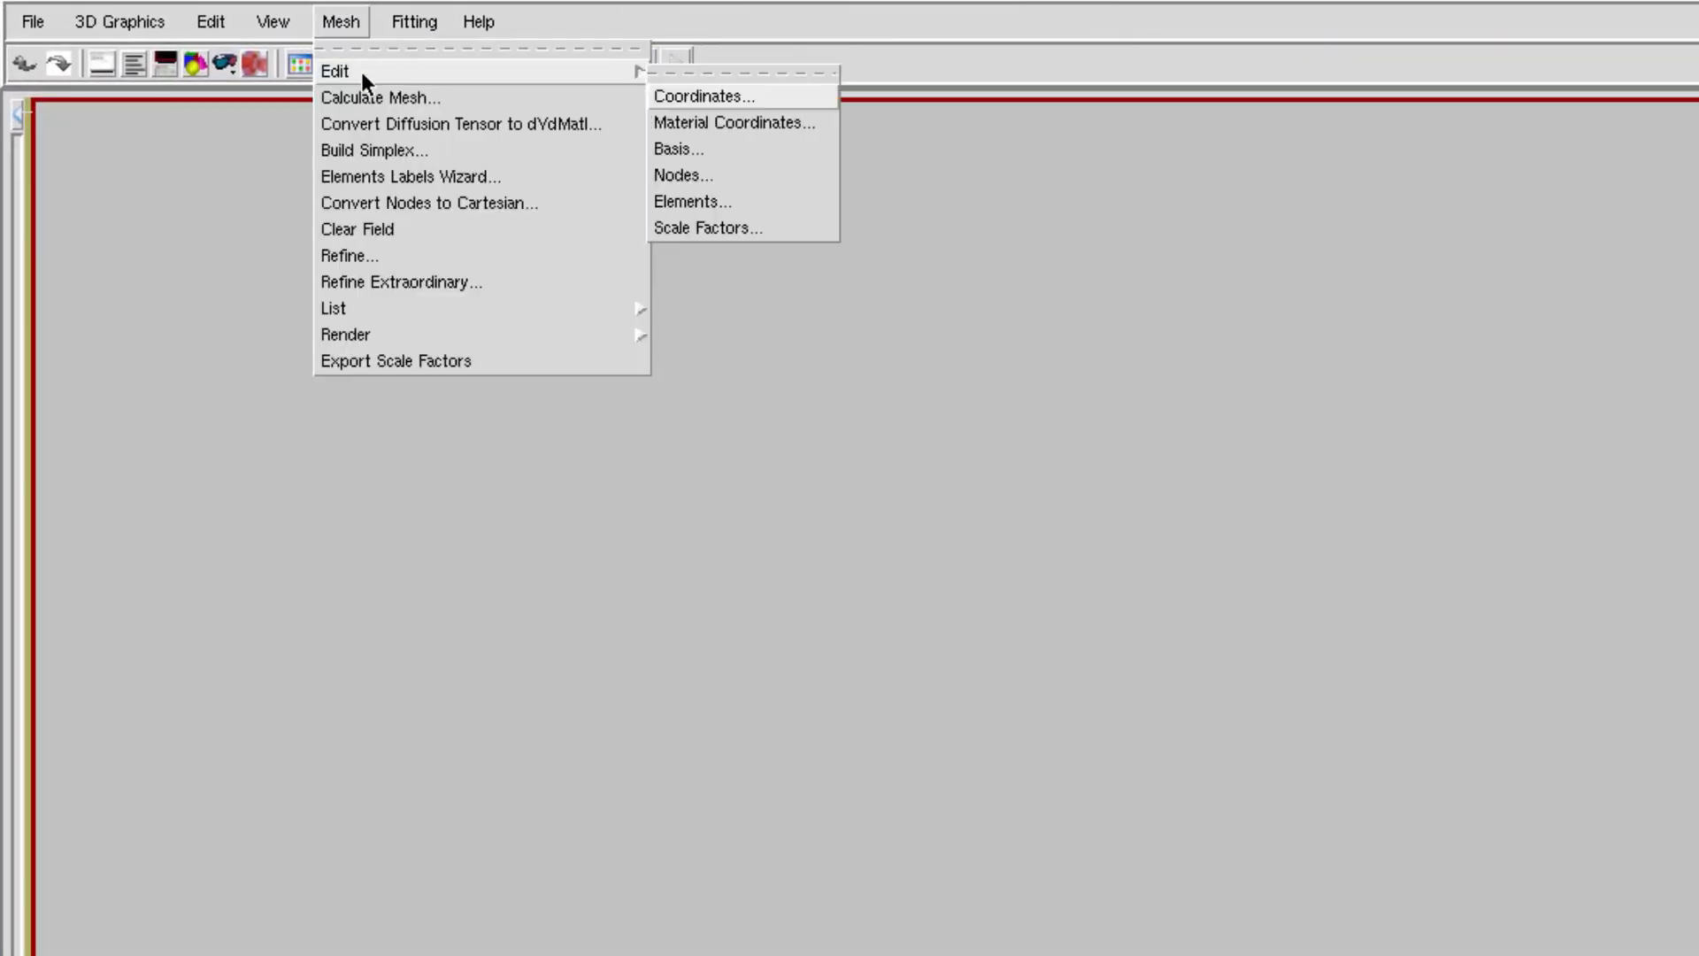
left_click(800, 205)
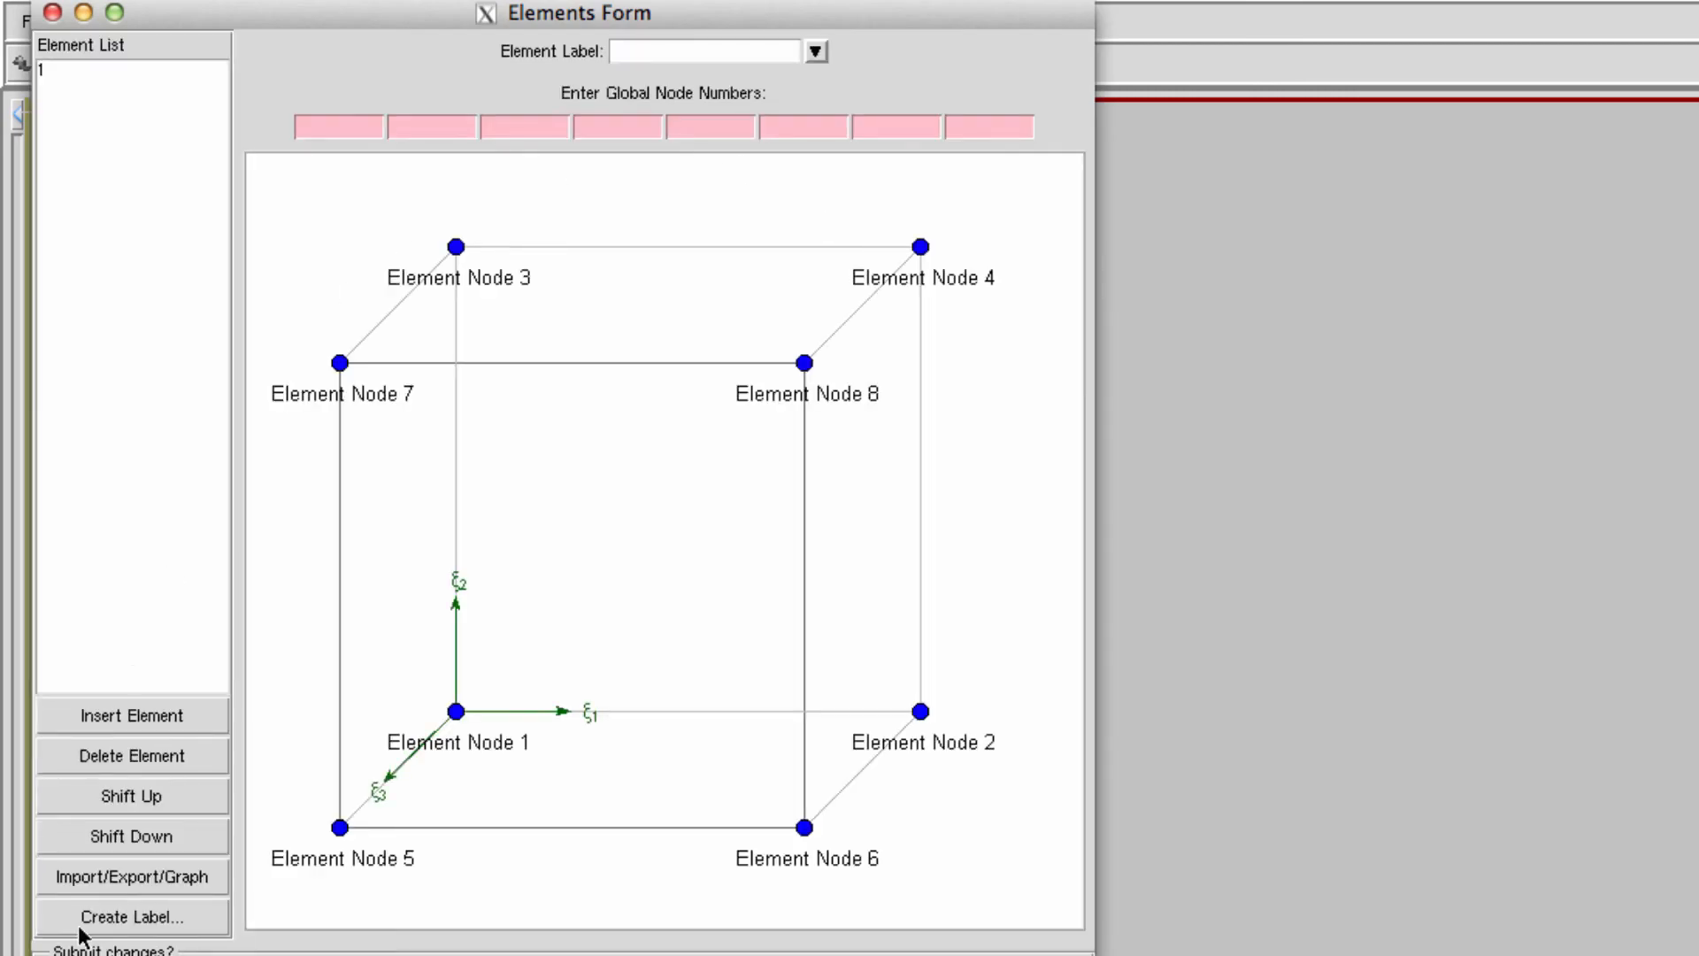
left_click(151, 874)
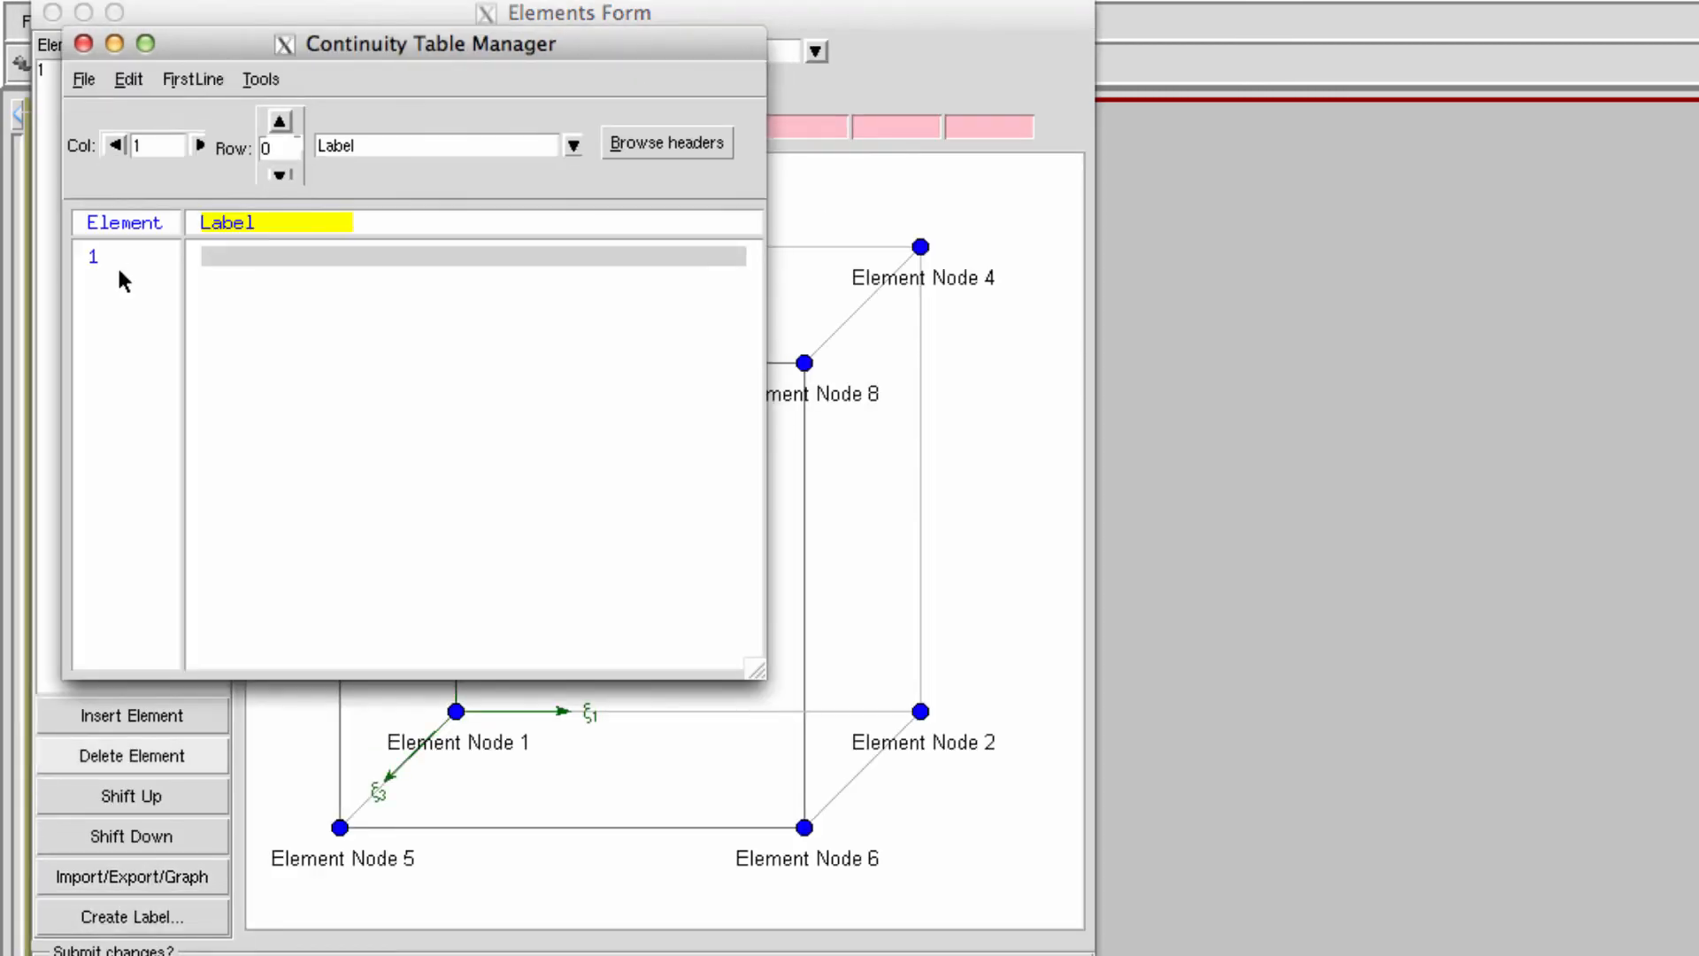
left_click(83, 79)
left_click(87, 106)
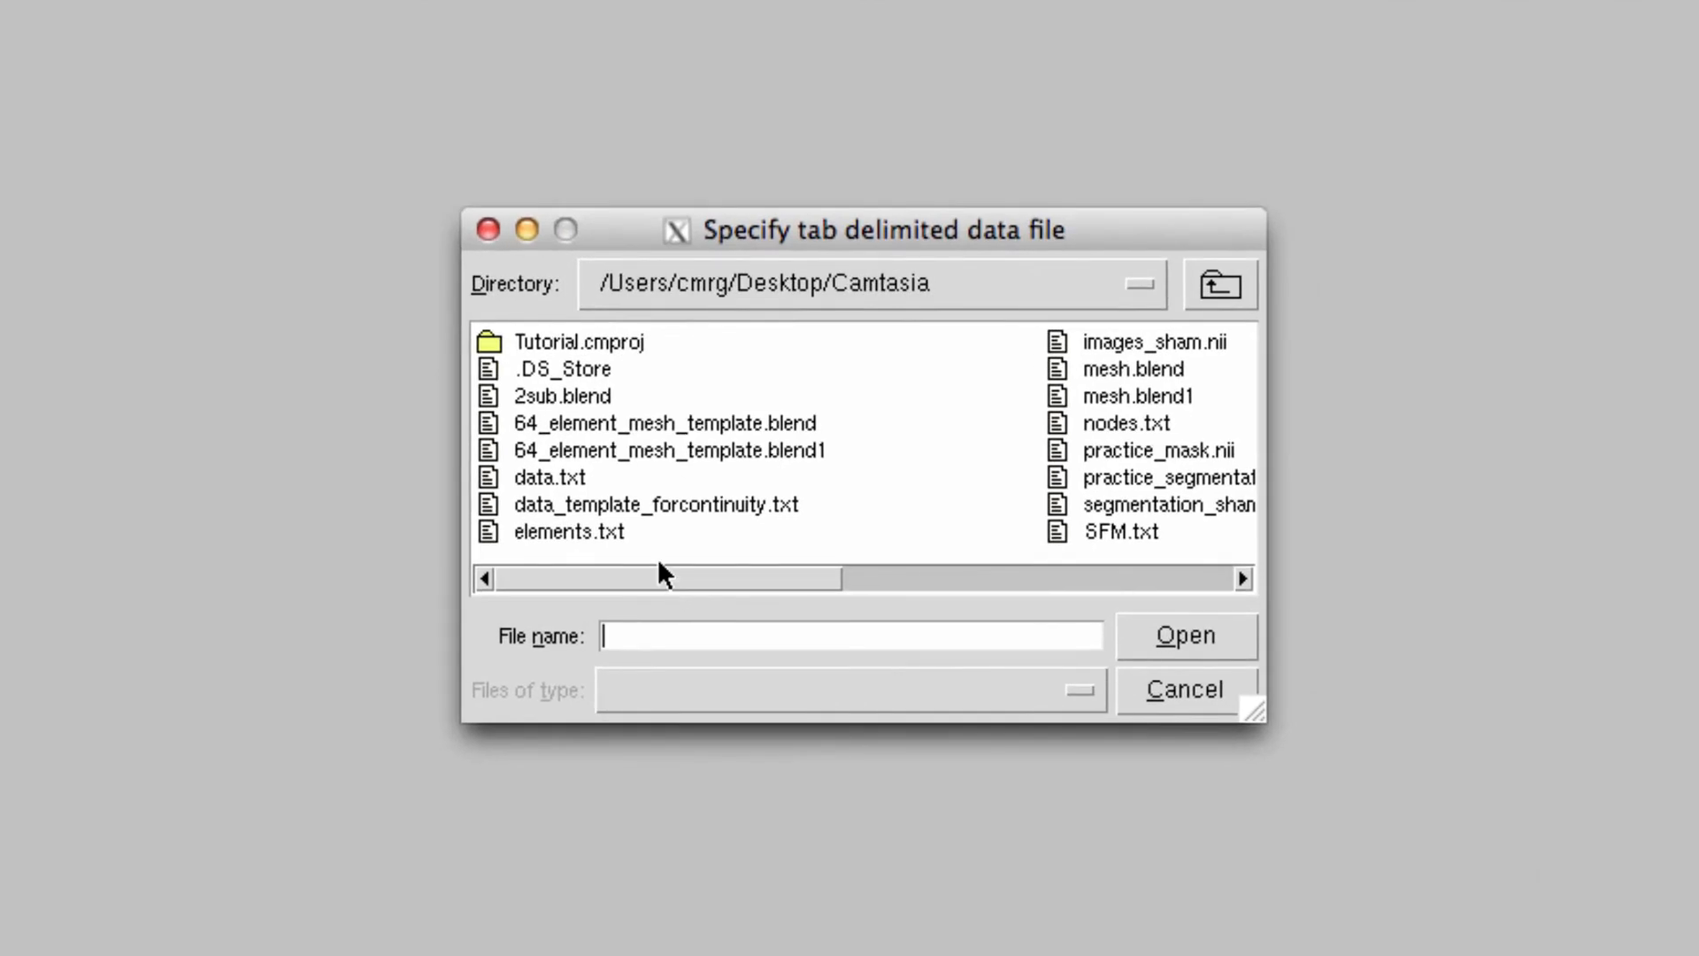
left_click(639, 541)
left_click(1239, 649)
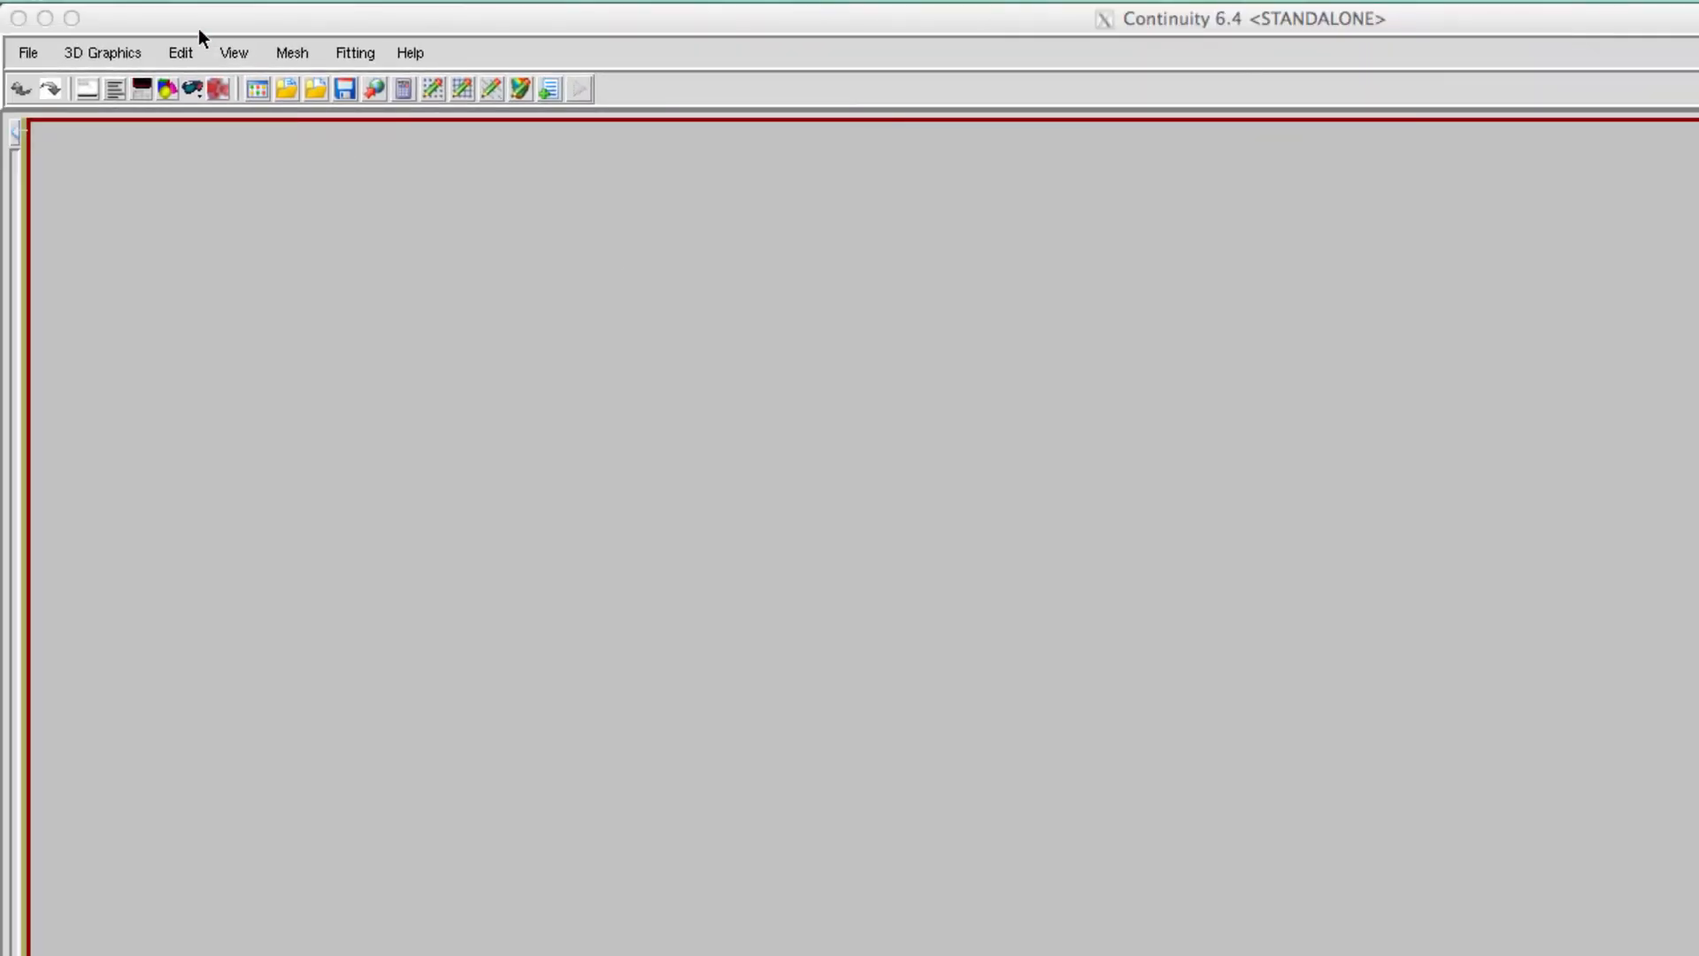
Uncover the element table, close it with its values updated into the elements form, and submit the elements
left_click_drag(209, 46, 724, 45)
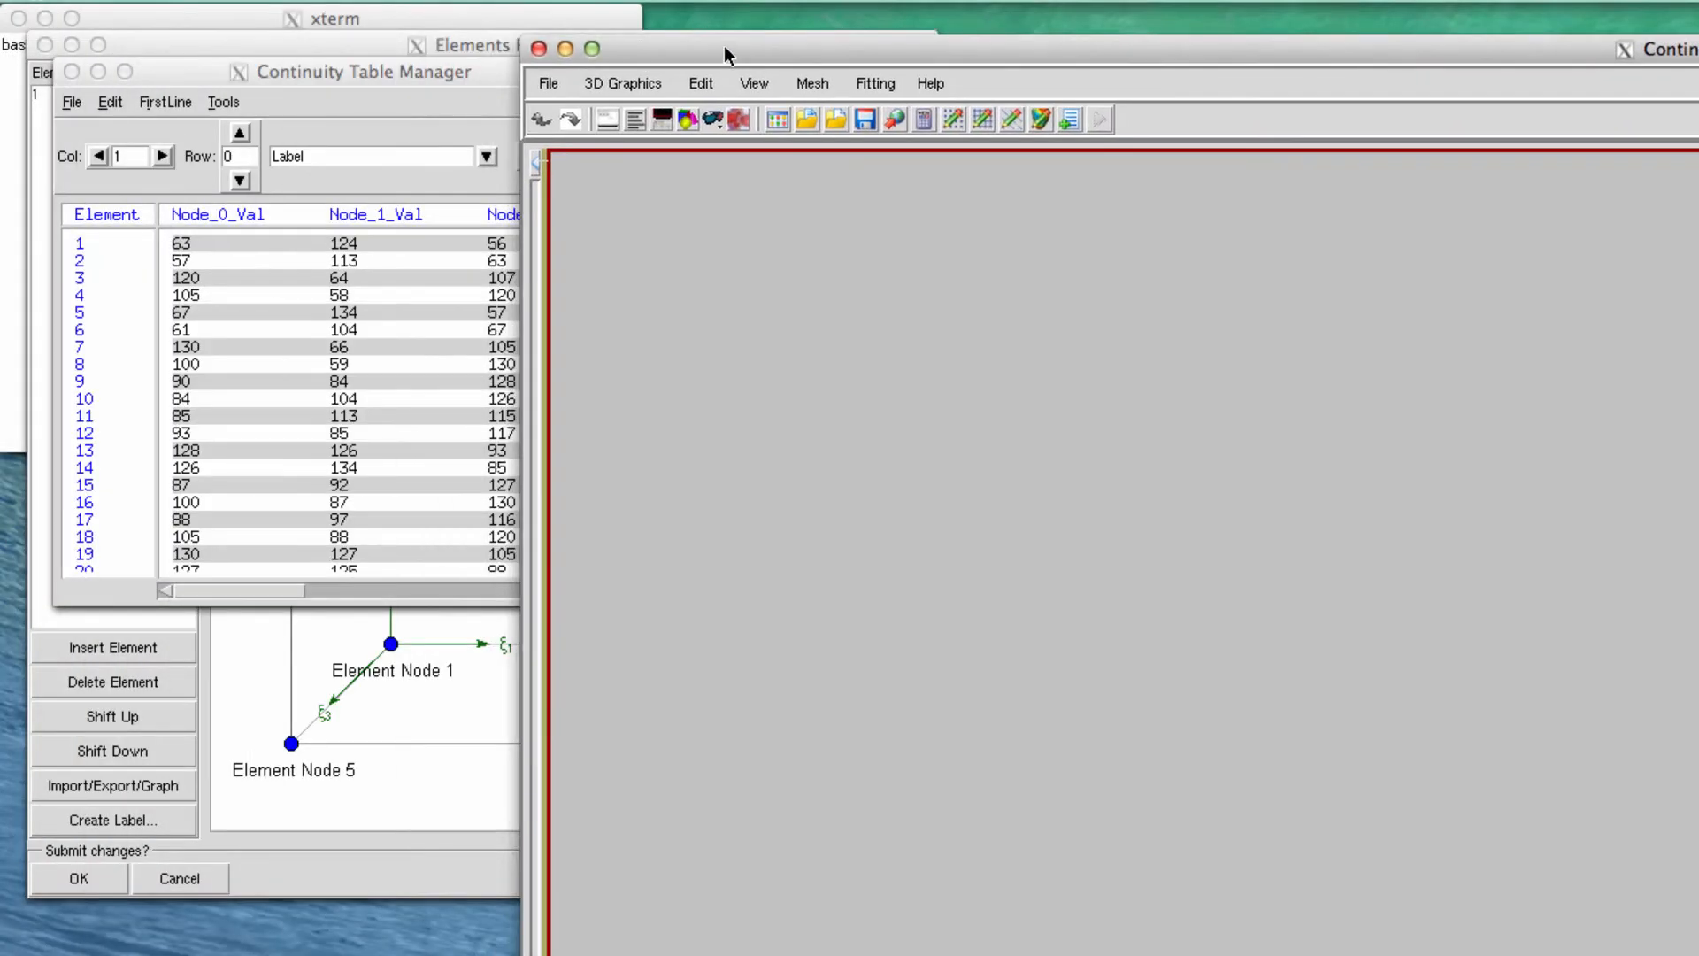
left_click(453, 76)
left_click(76, 103)
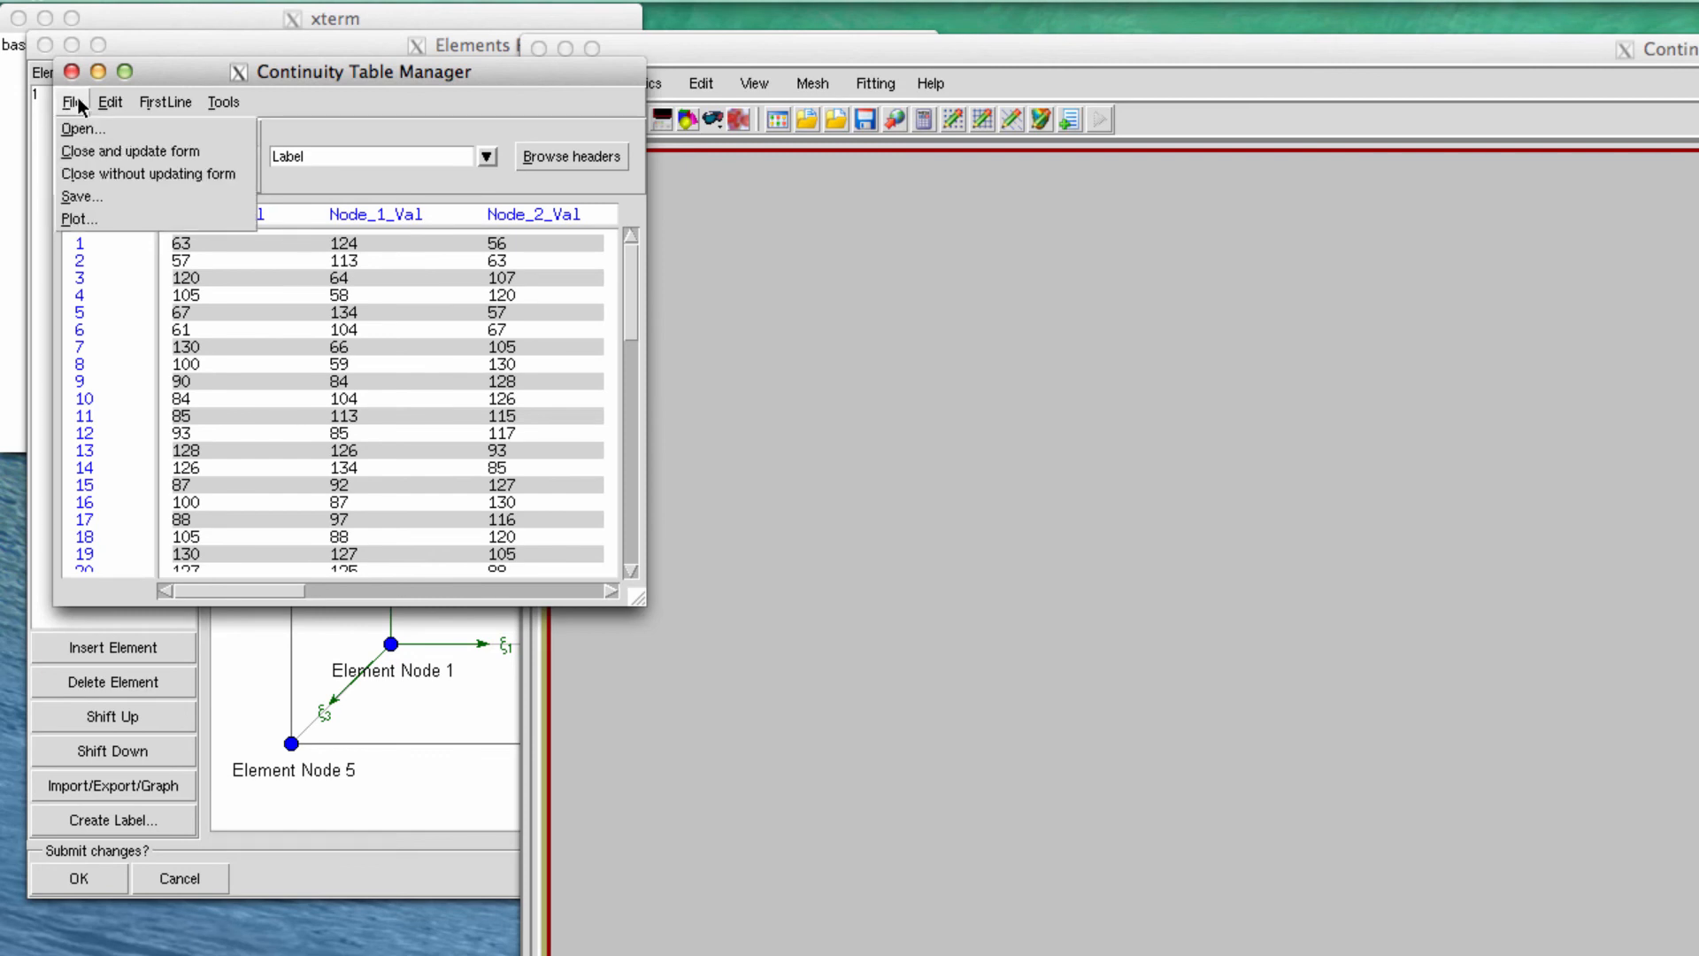
left_click(97, 147)
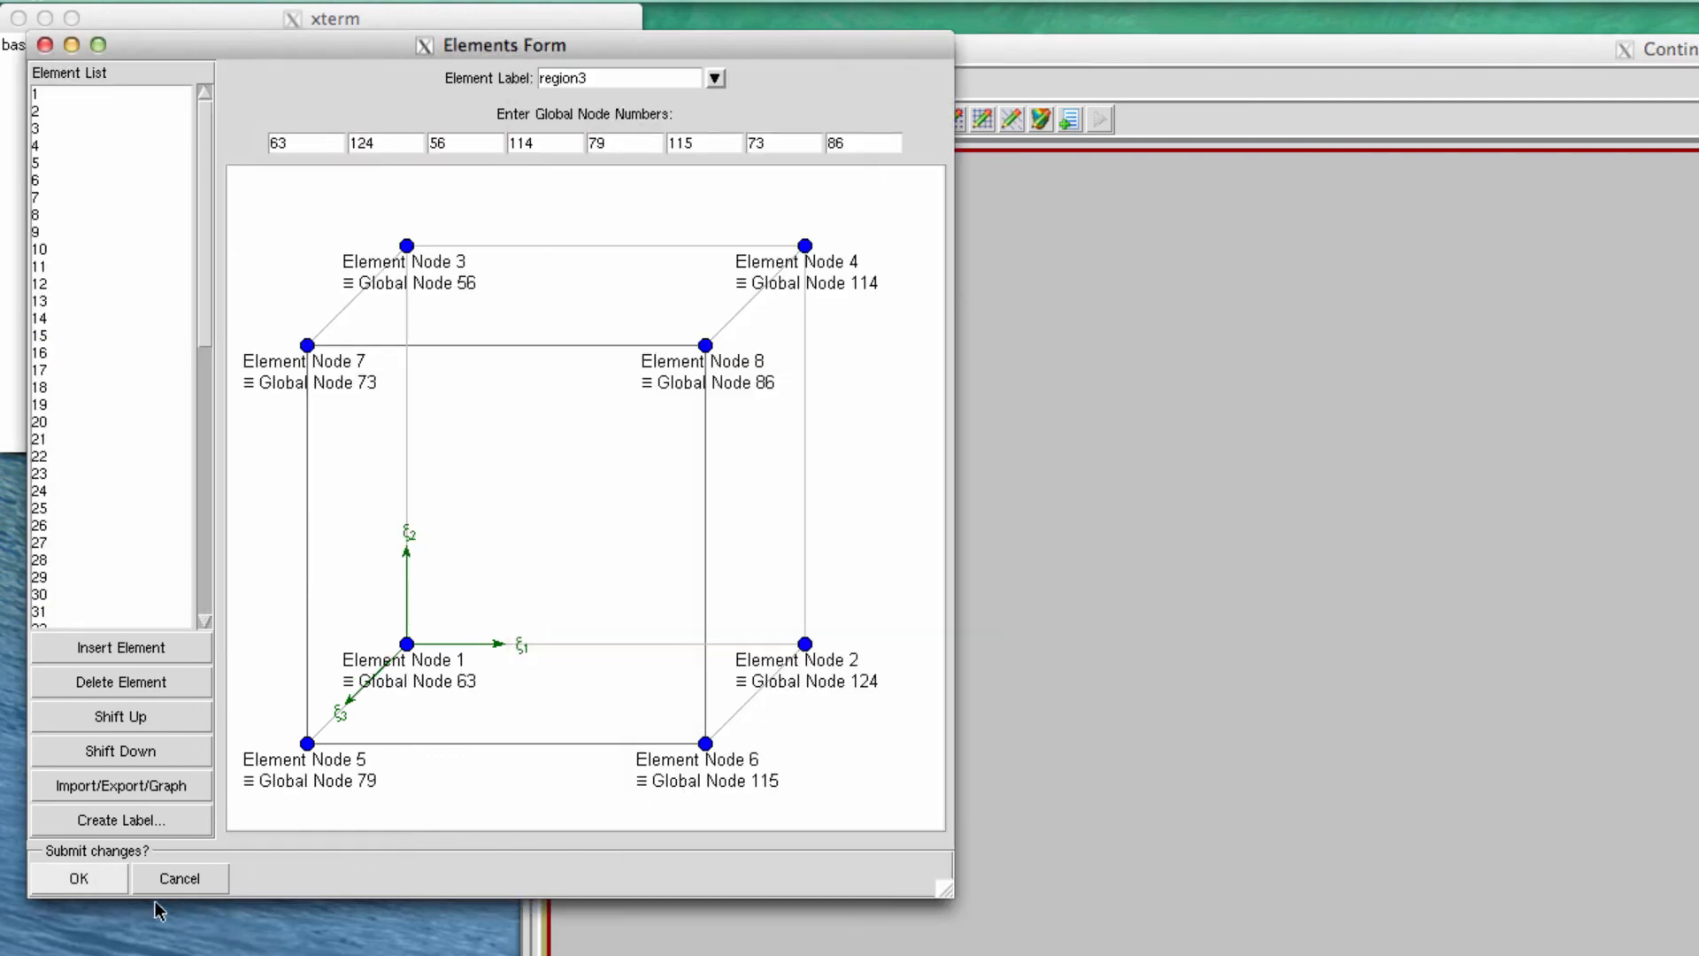
left_click(84, 872)
double_click(768, 53)
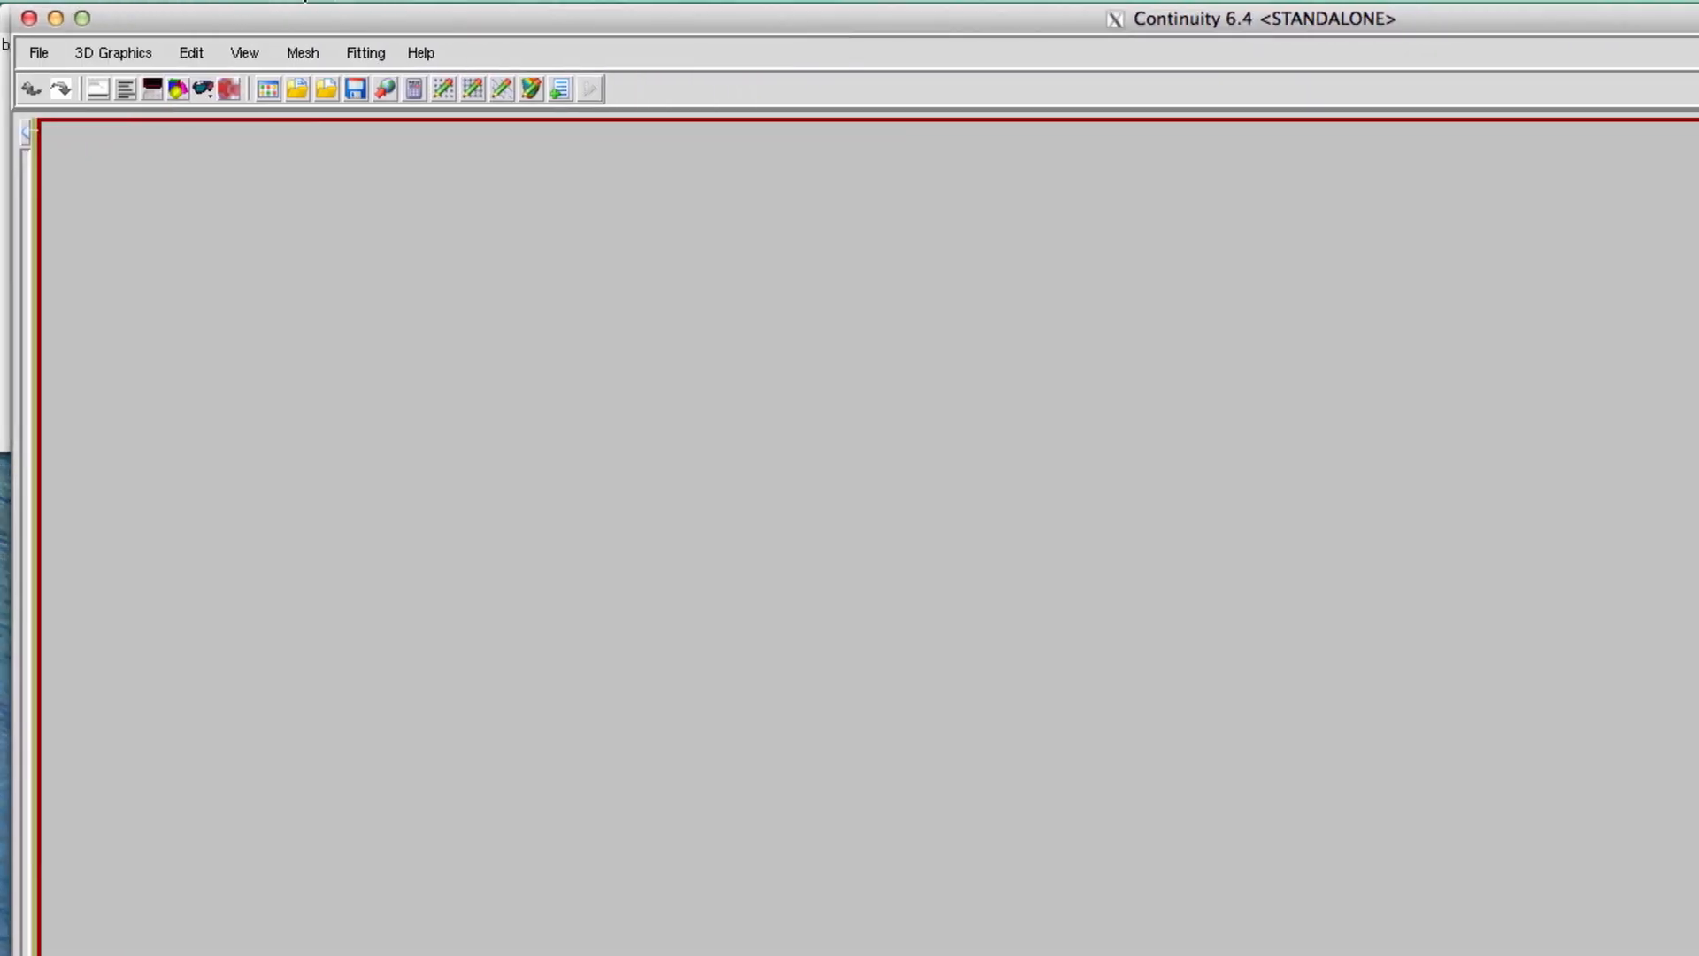
Load SFM.txt from the Camtasia folder as the mesh's scale factors file
left_click(291, 53)
mouse_move(563, 93)
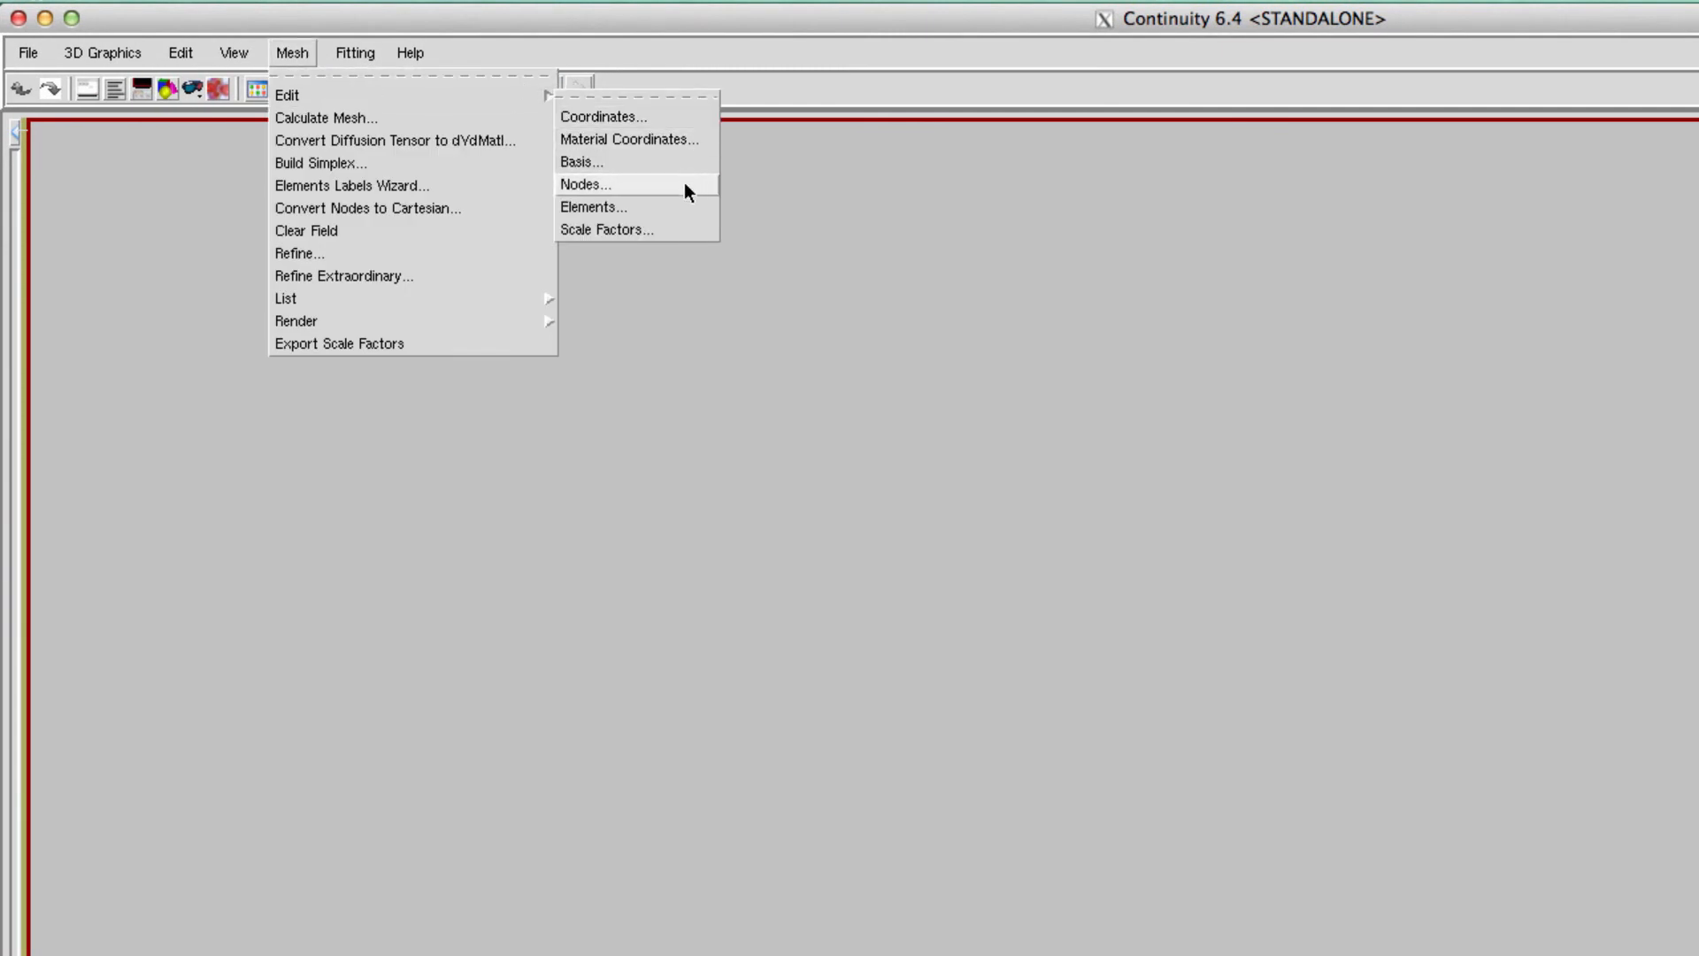
left_click(678, 227)
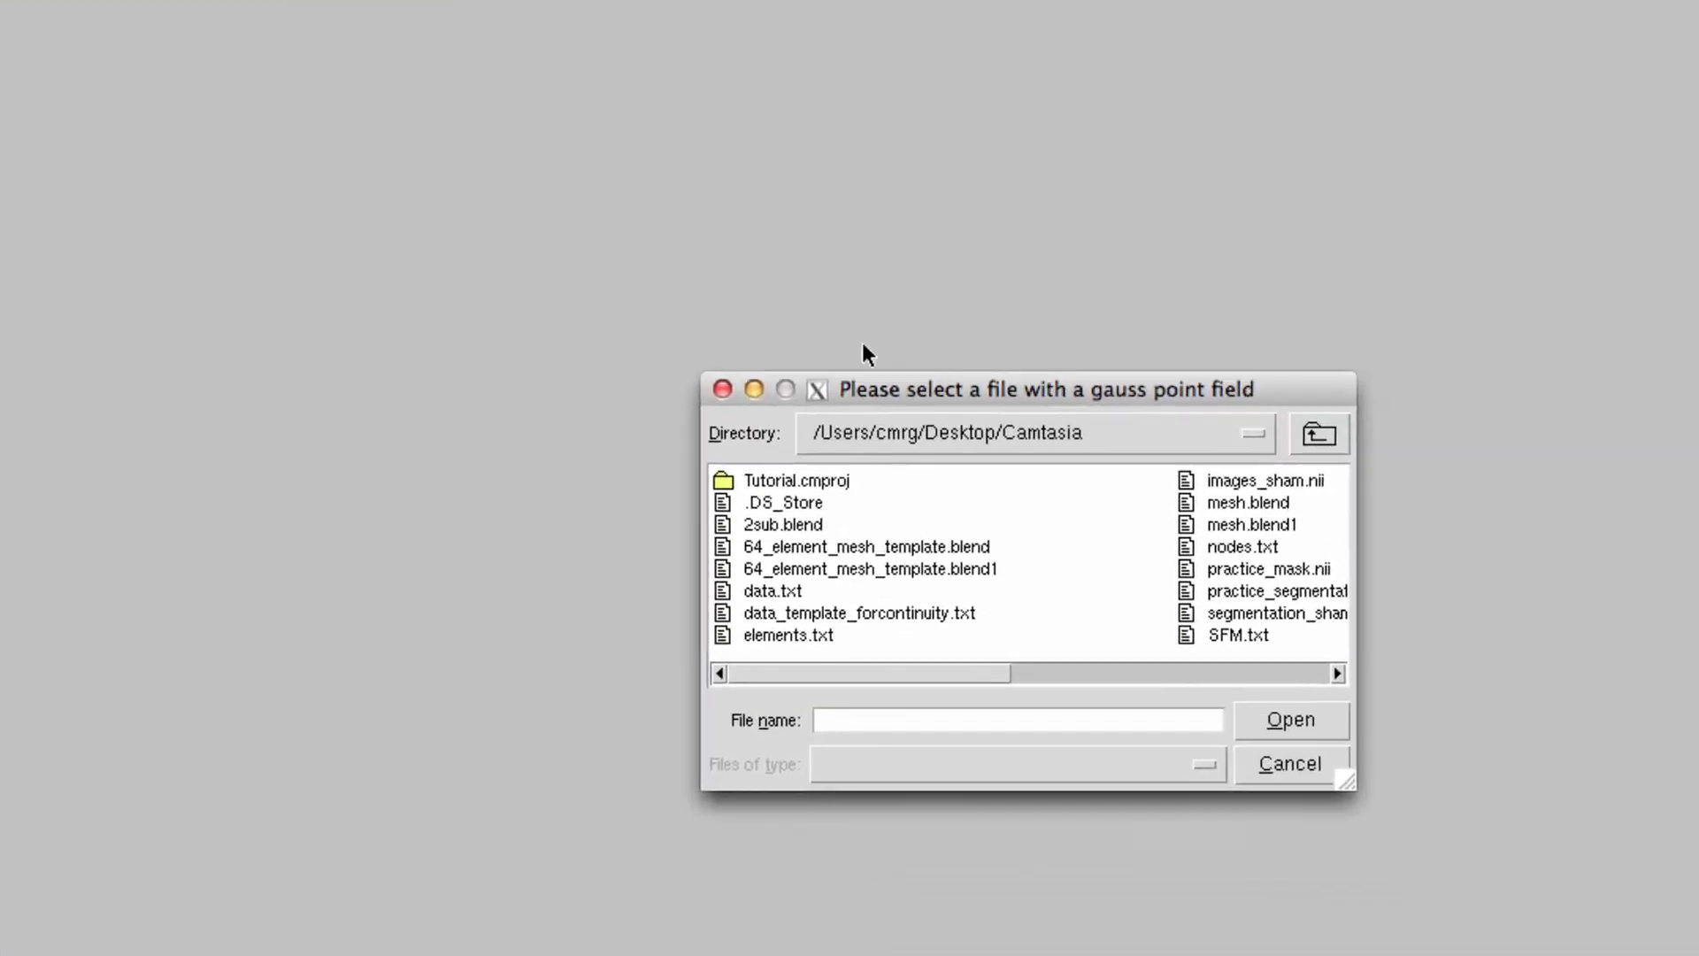
scroll(1084, 801, "right", 3)
scroll(662, 579, "right", 1)
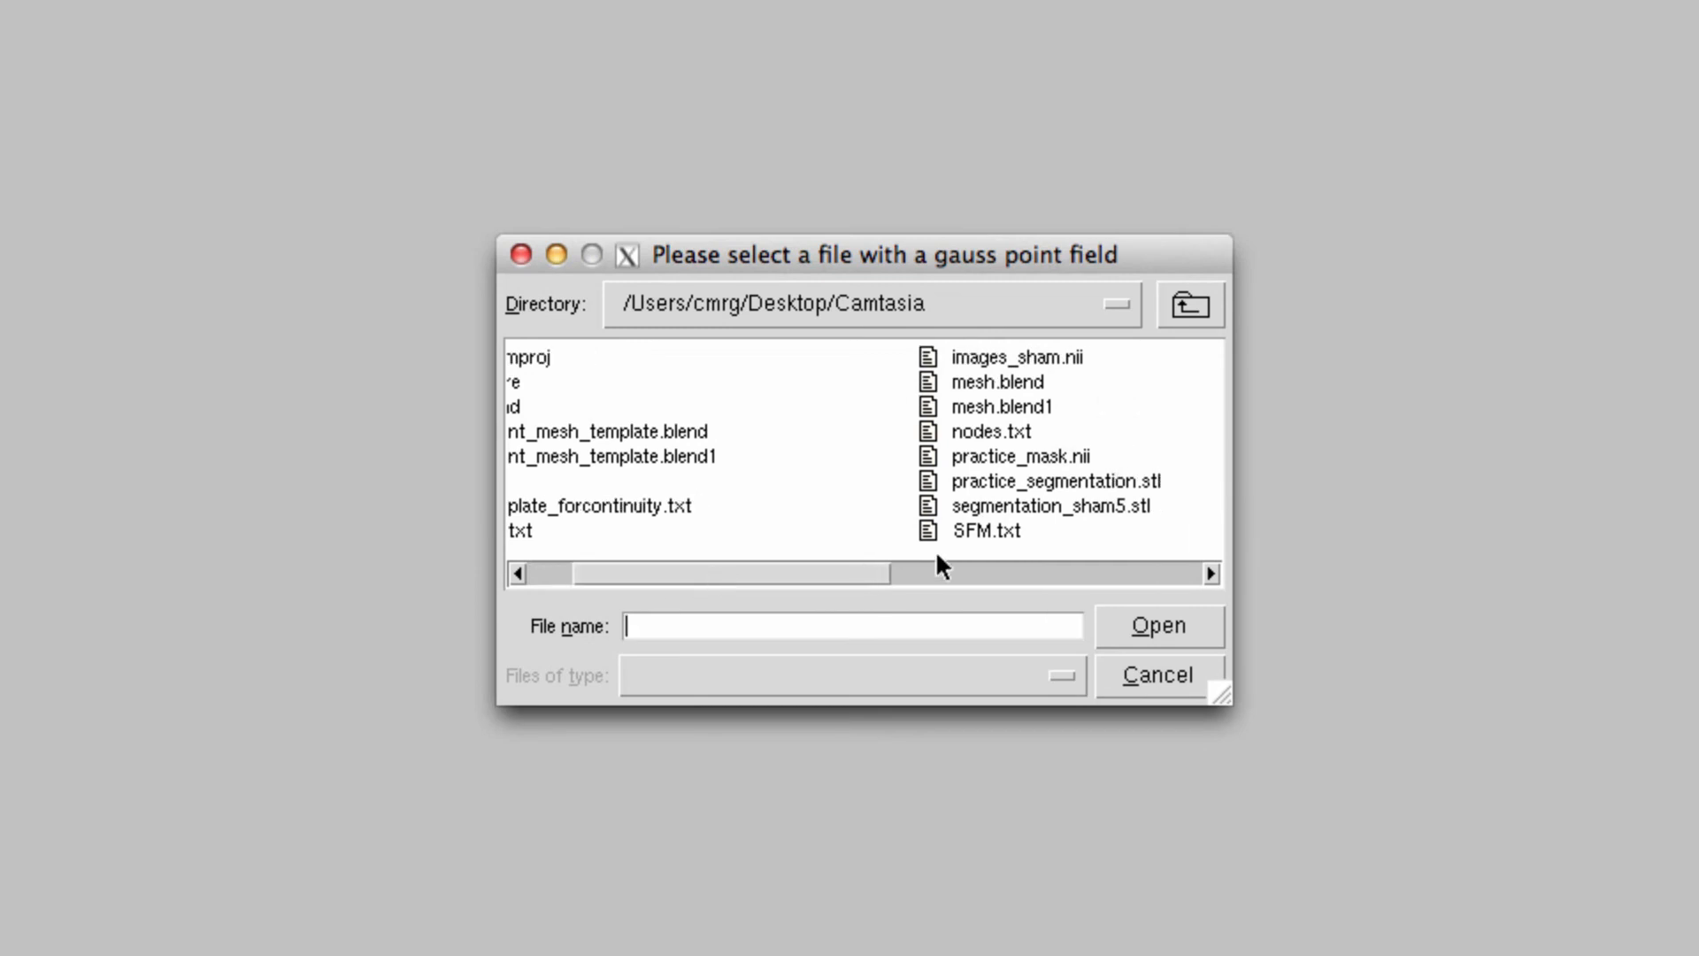
left_click(989, 530)
left_click(1173, 615)
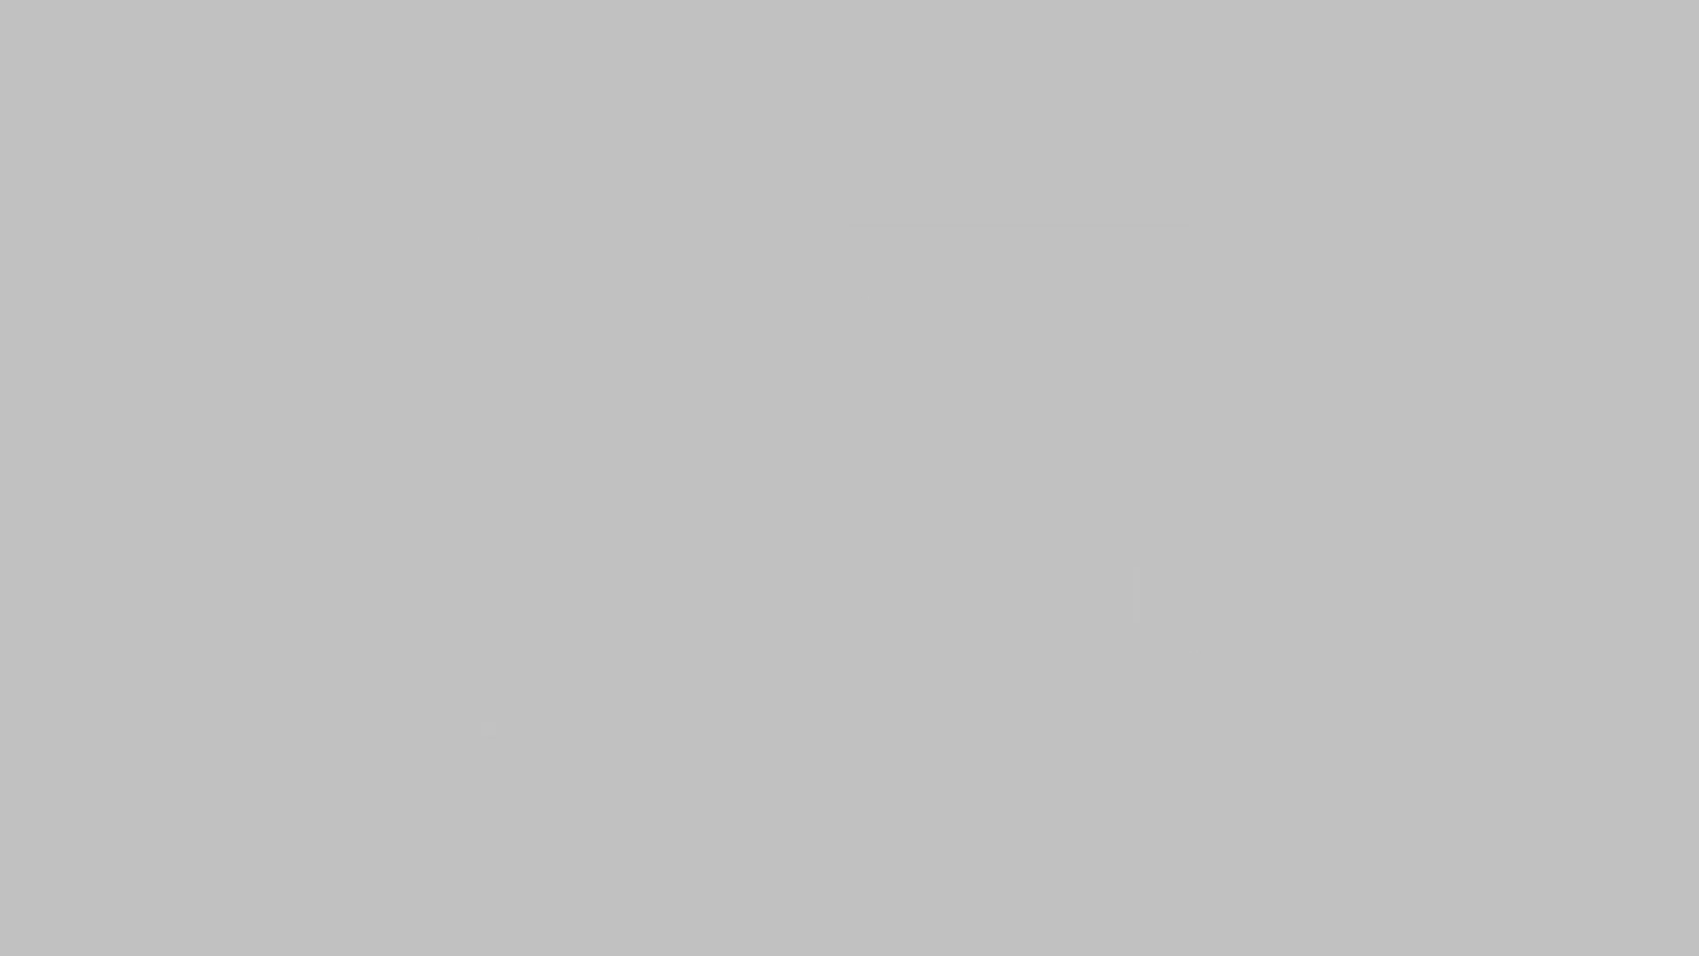
Open the fitting data form and load data.txt from the Camtasia folder into its import table
left_click(463, 59)
mouse_move(484, 124)
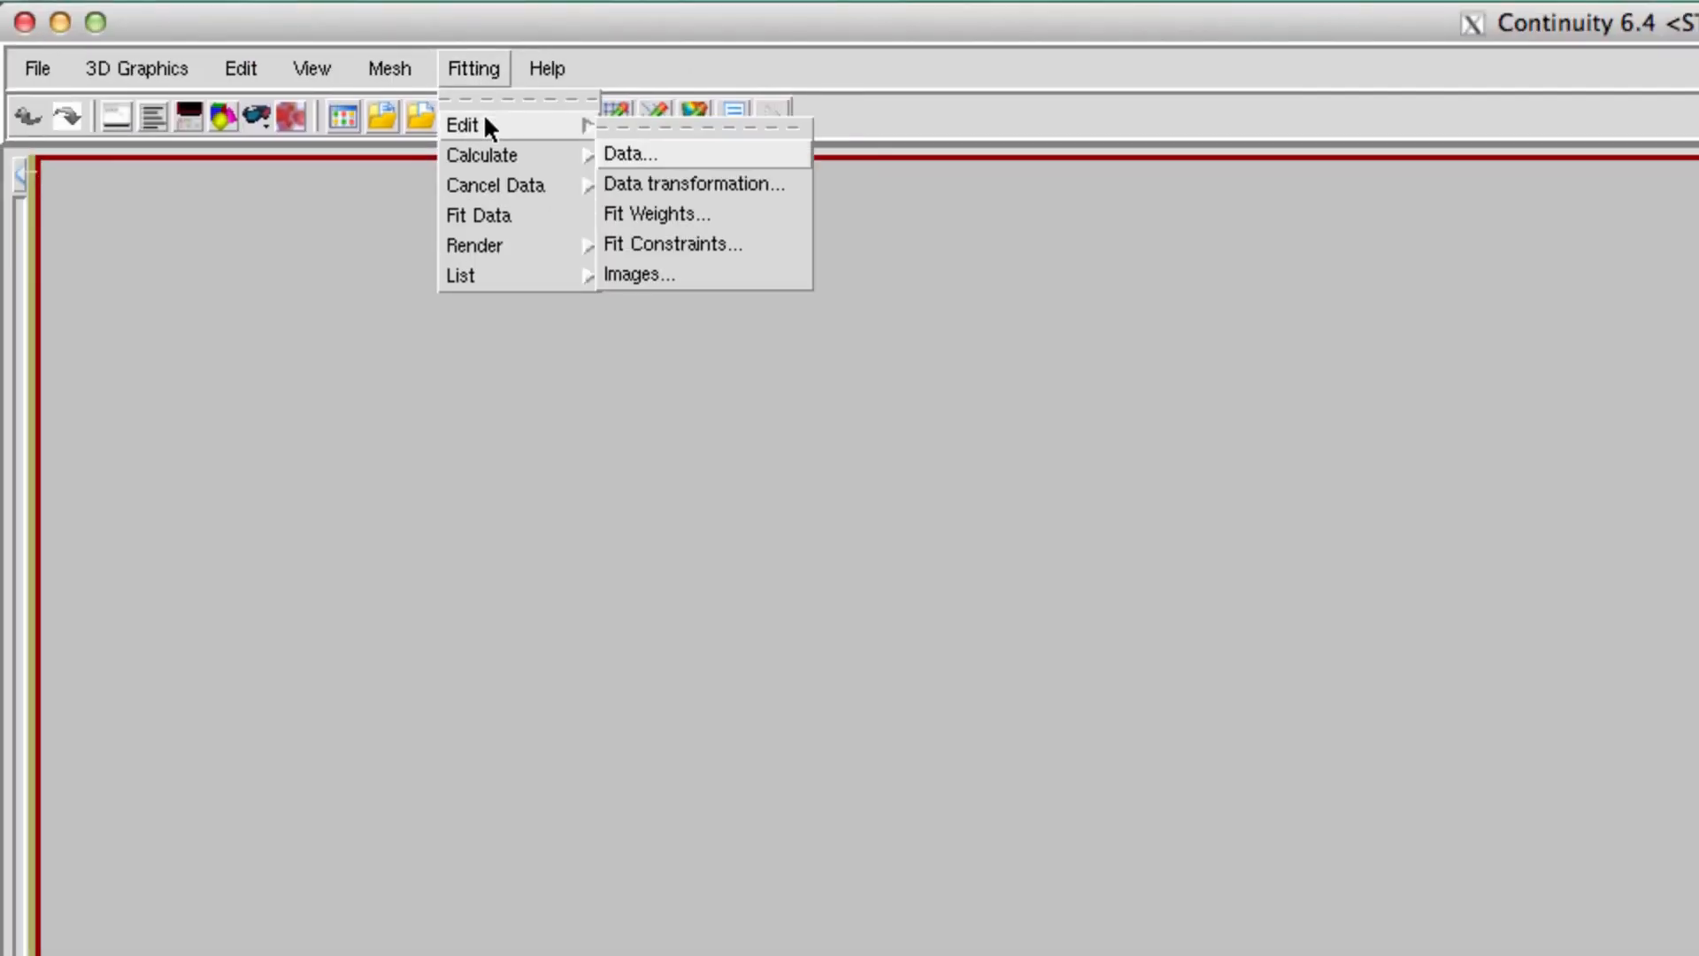
left_click(695, 157)
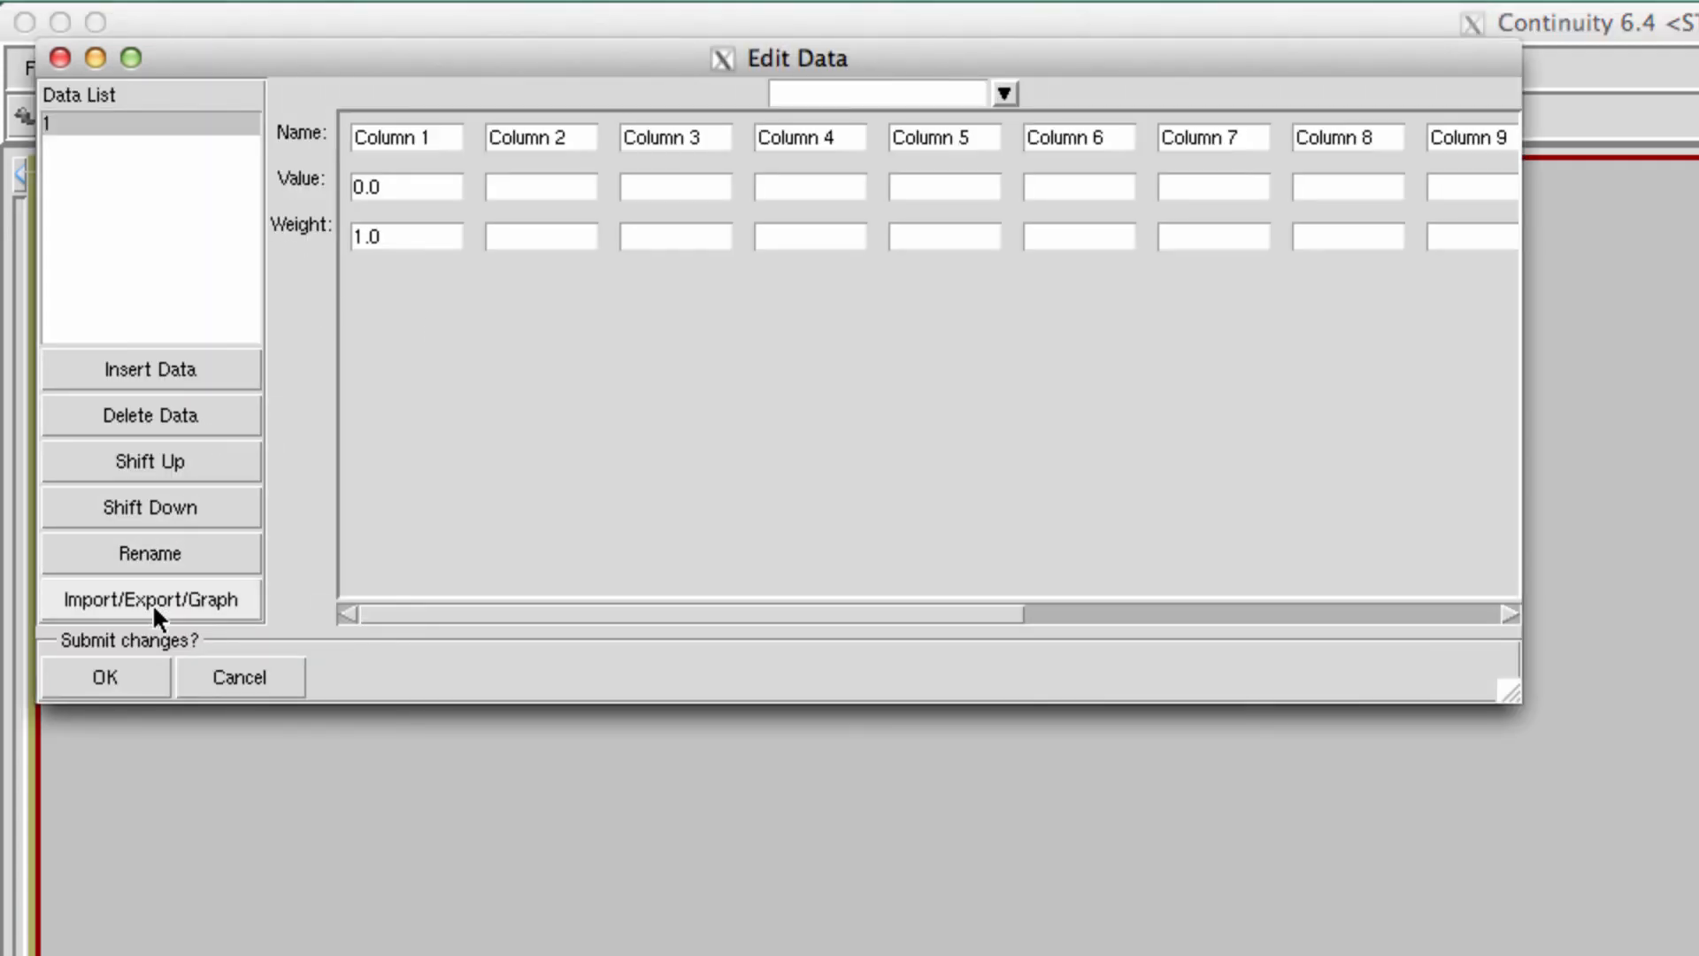
left_click(152, 599)
left_click(95, 133)
left_click(103, 166)
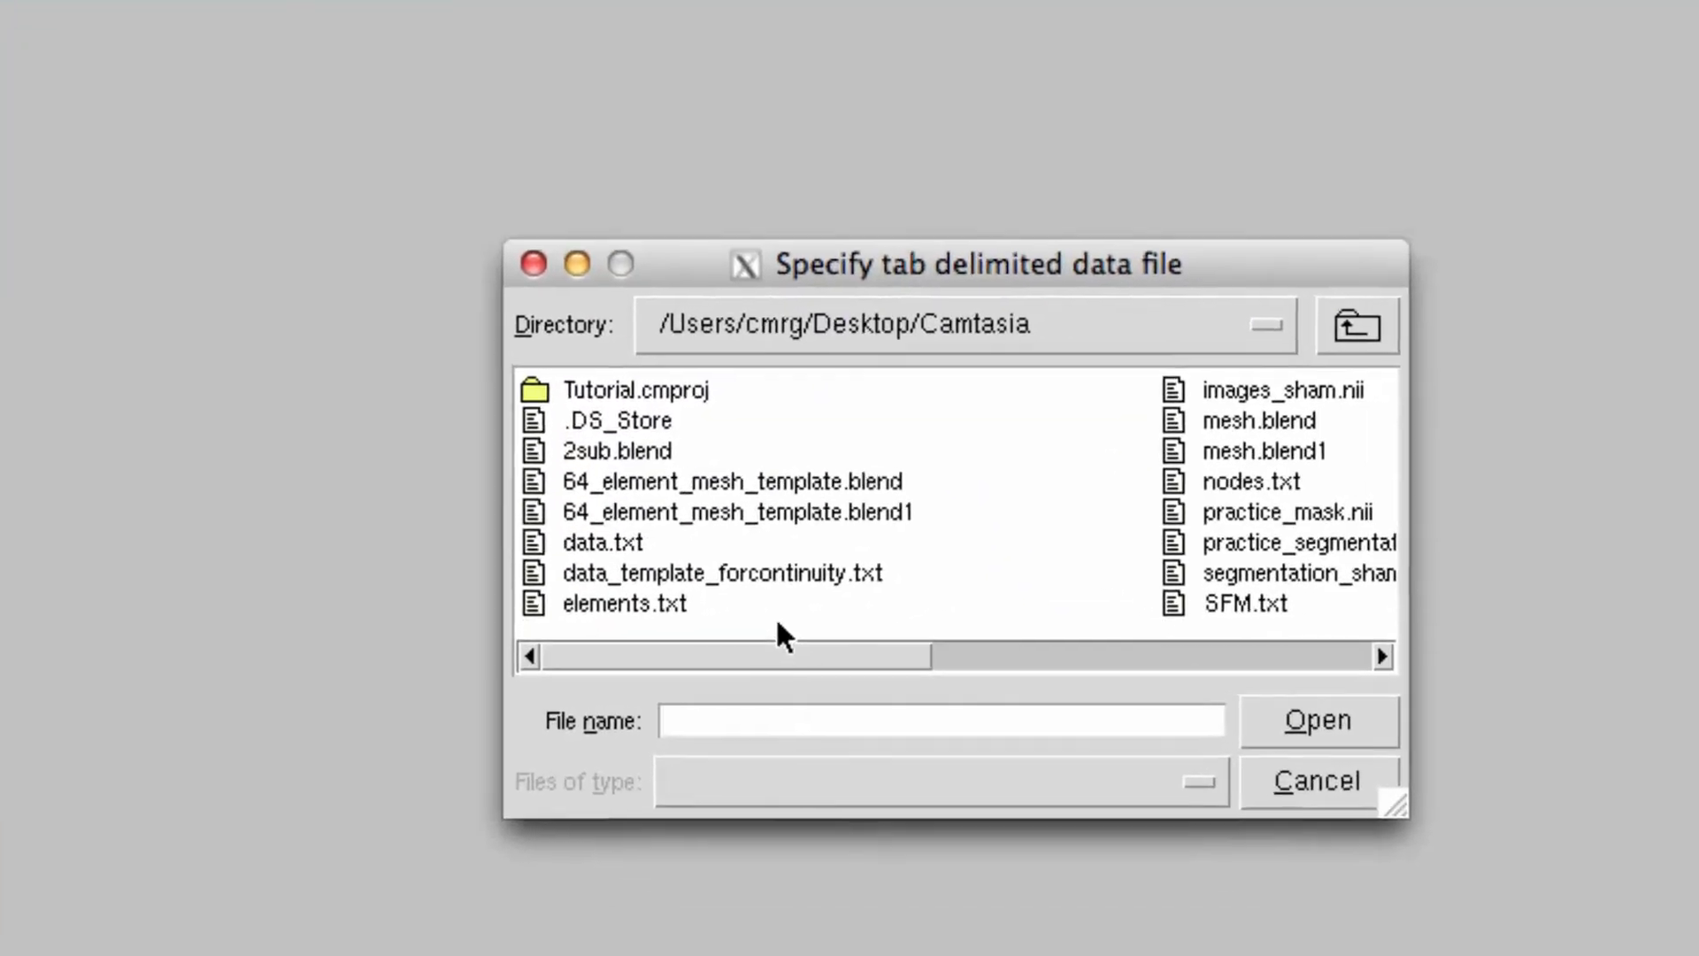
left_click(557, 504)
left_click(1191, 690)
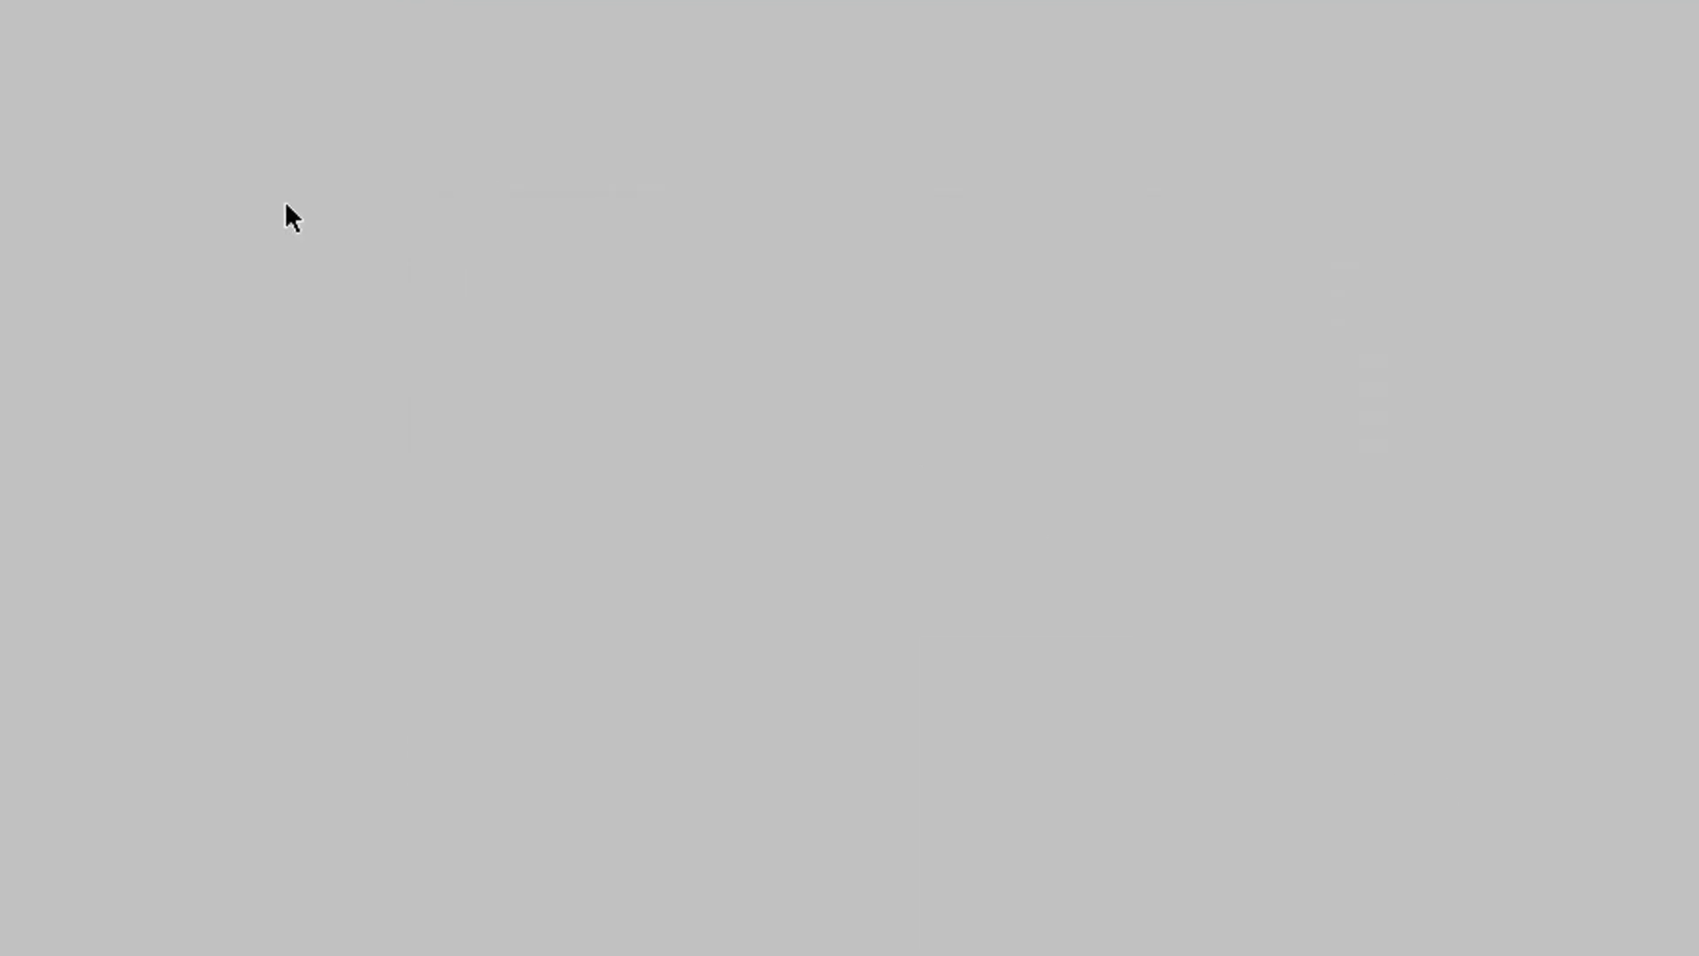
Close the imported data table with its values updated into the data form, and submit the data
left_click(200, 92)
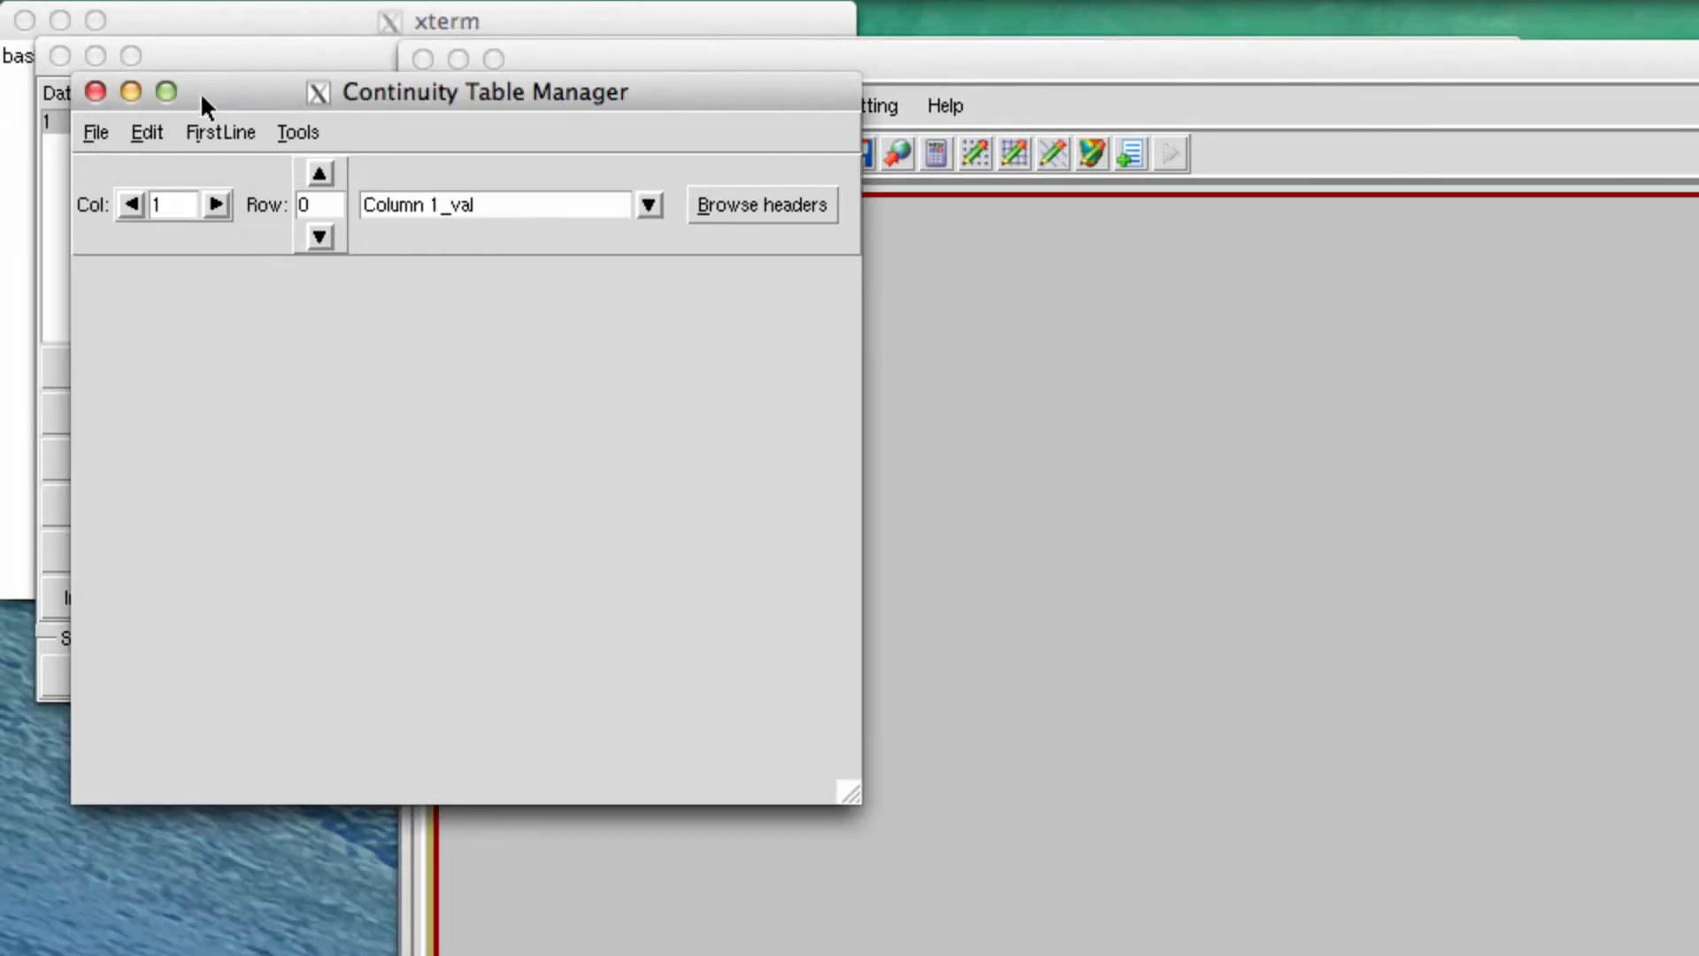
left_click(106, 134)
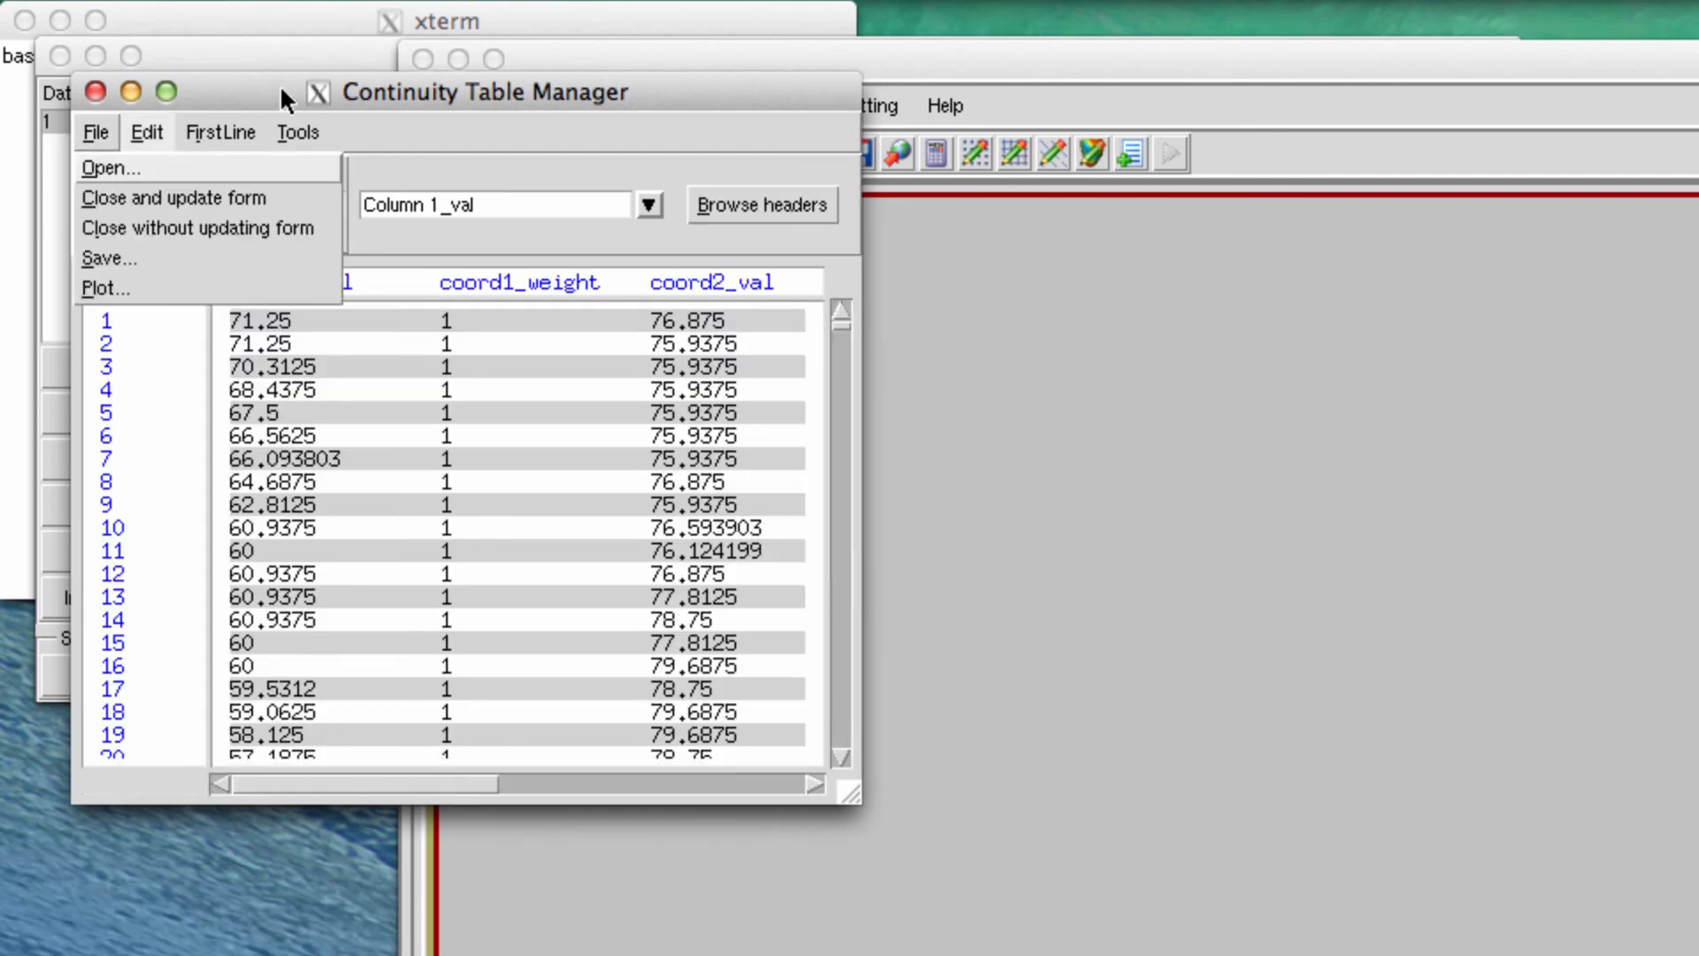
left_click(173, 198)
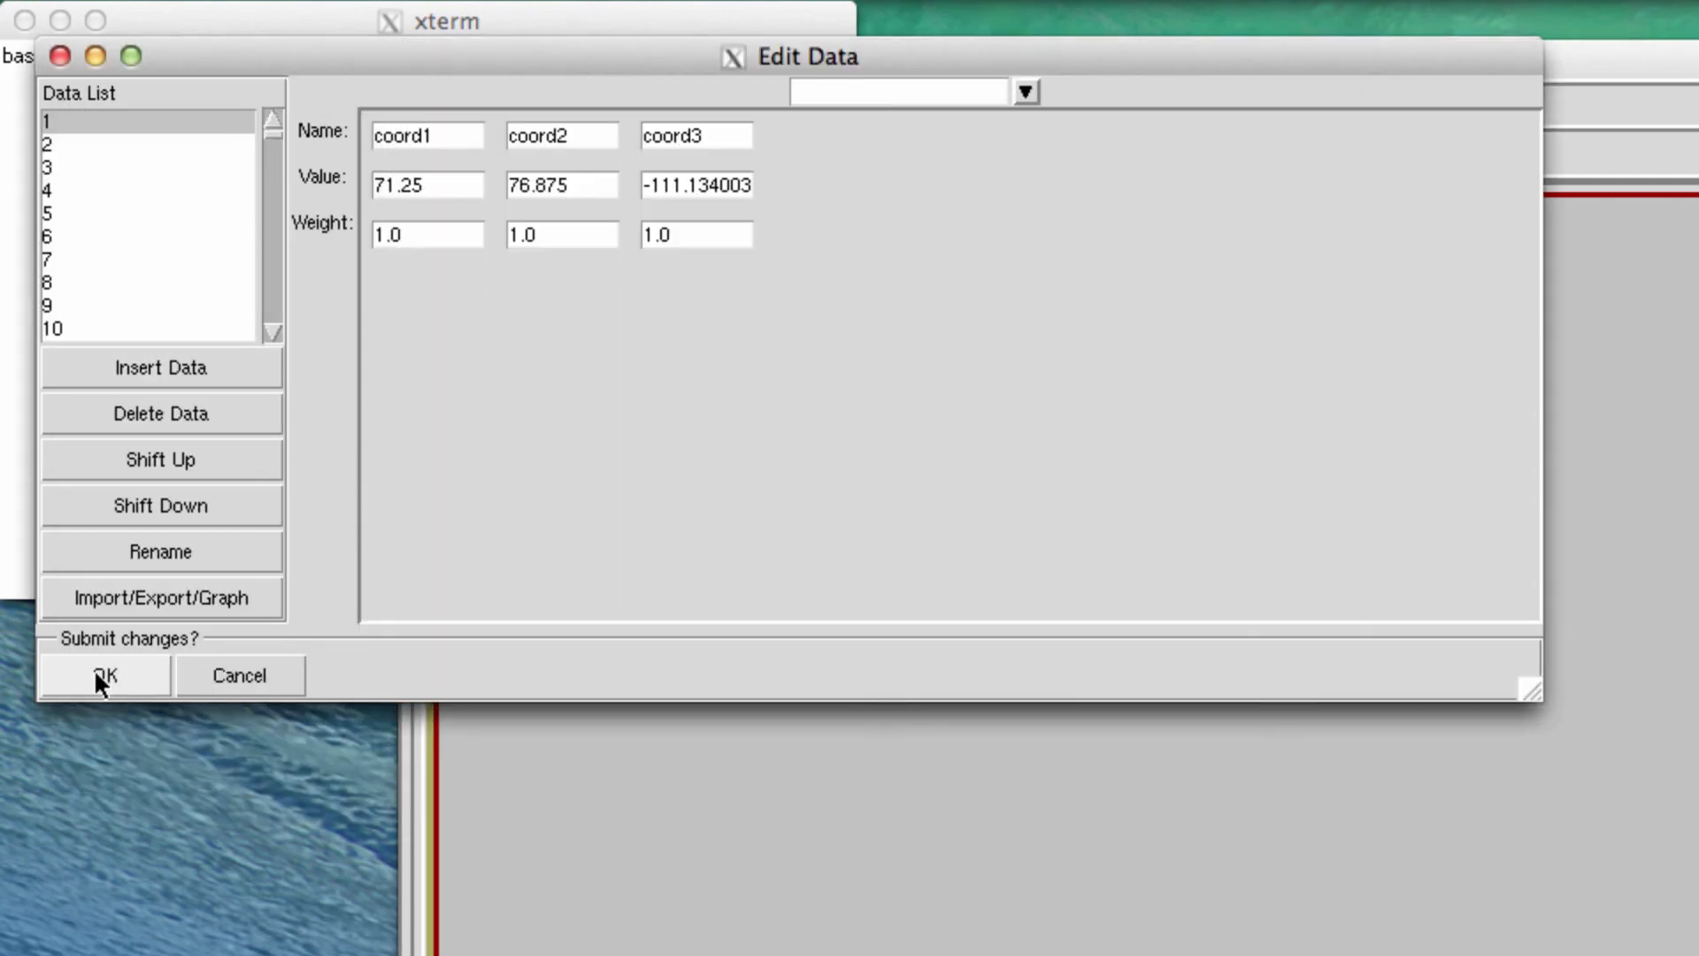
left_click(94, 667)
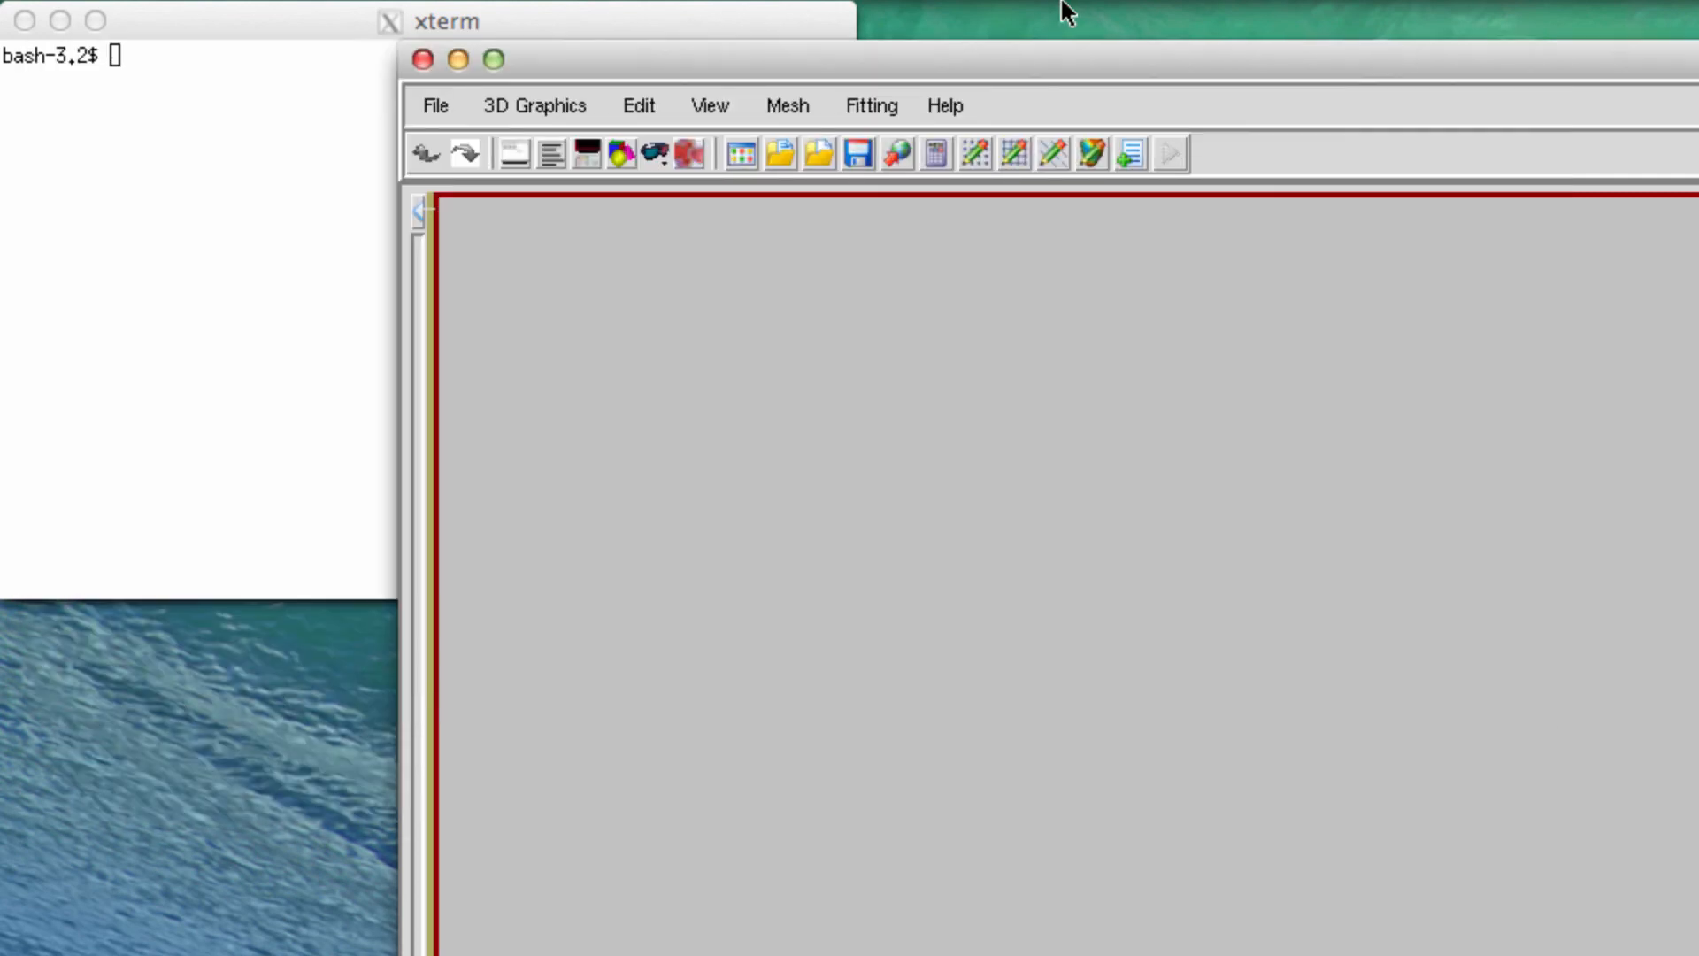
Calculate the mesh and render its elements as lines
left_click_drag(1117, 63, 750, 11)
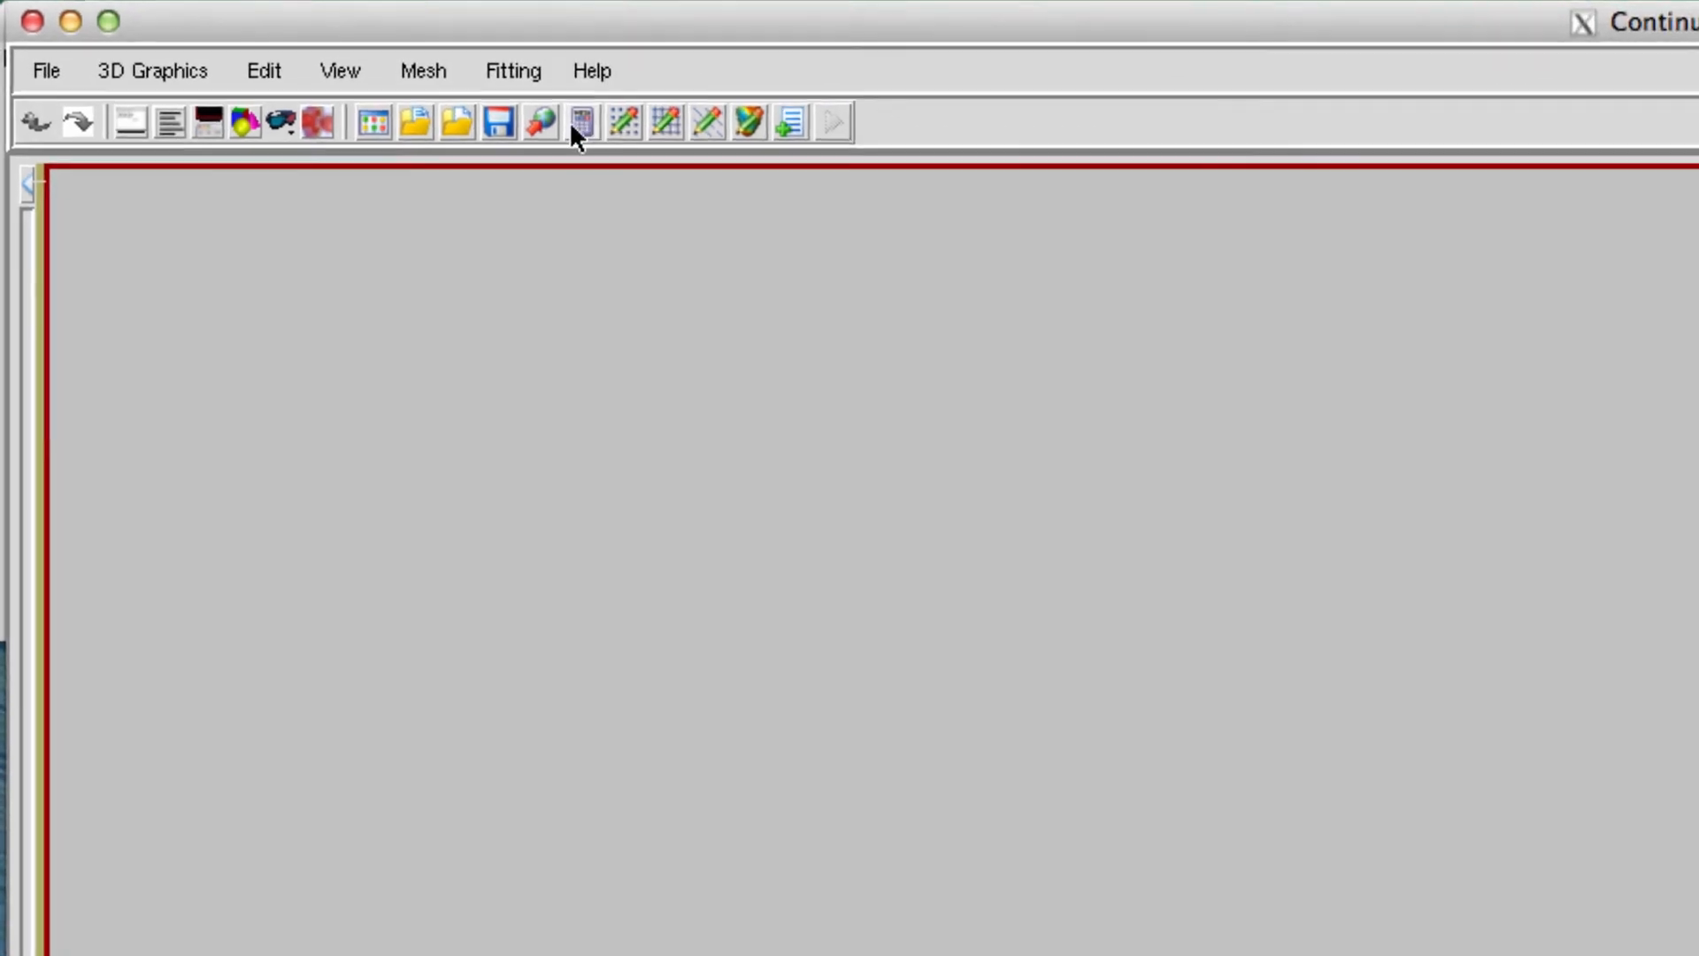
left_click(548, 115)
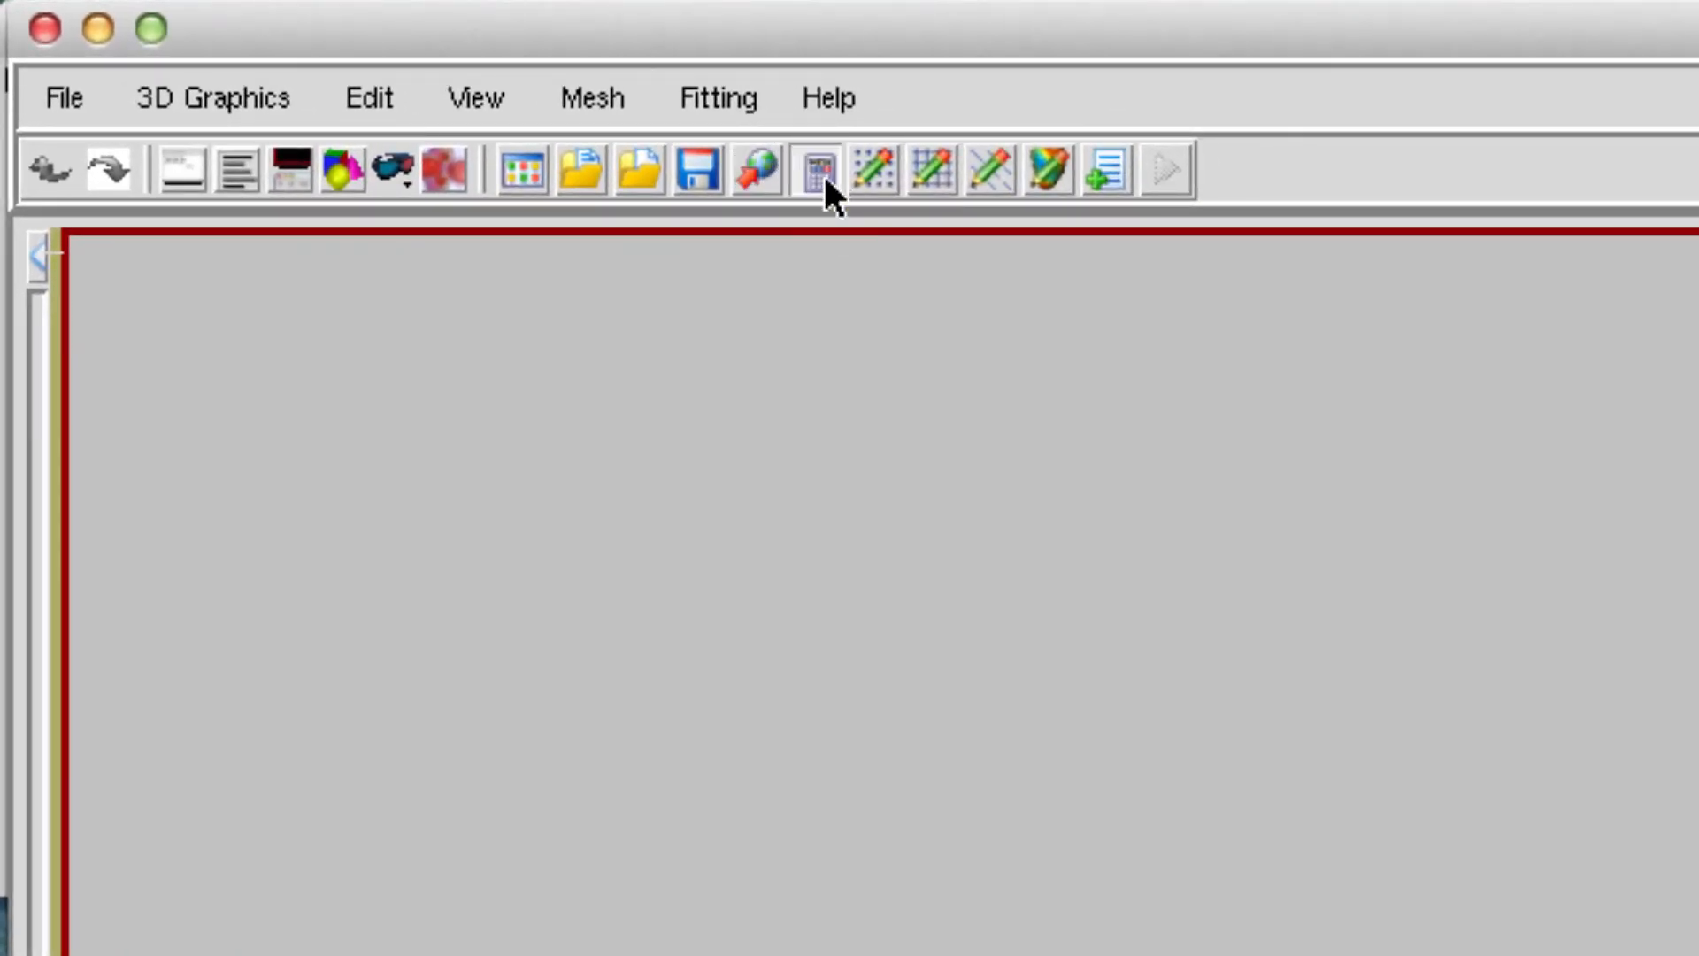
left_click(947, 175)
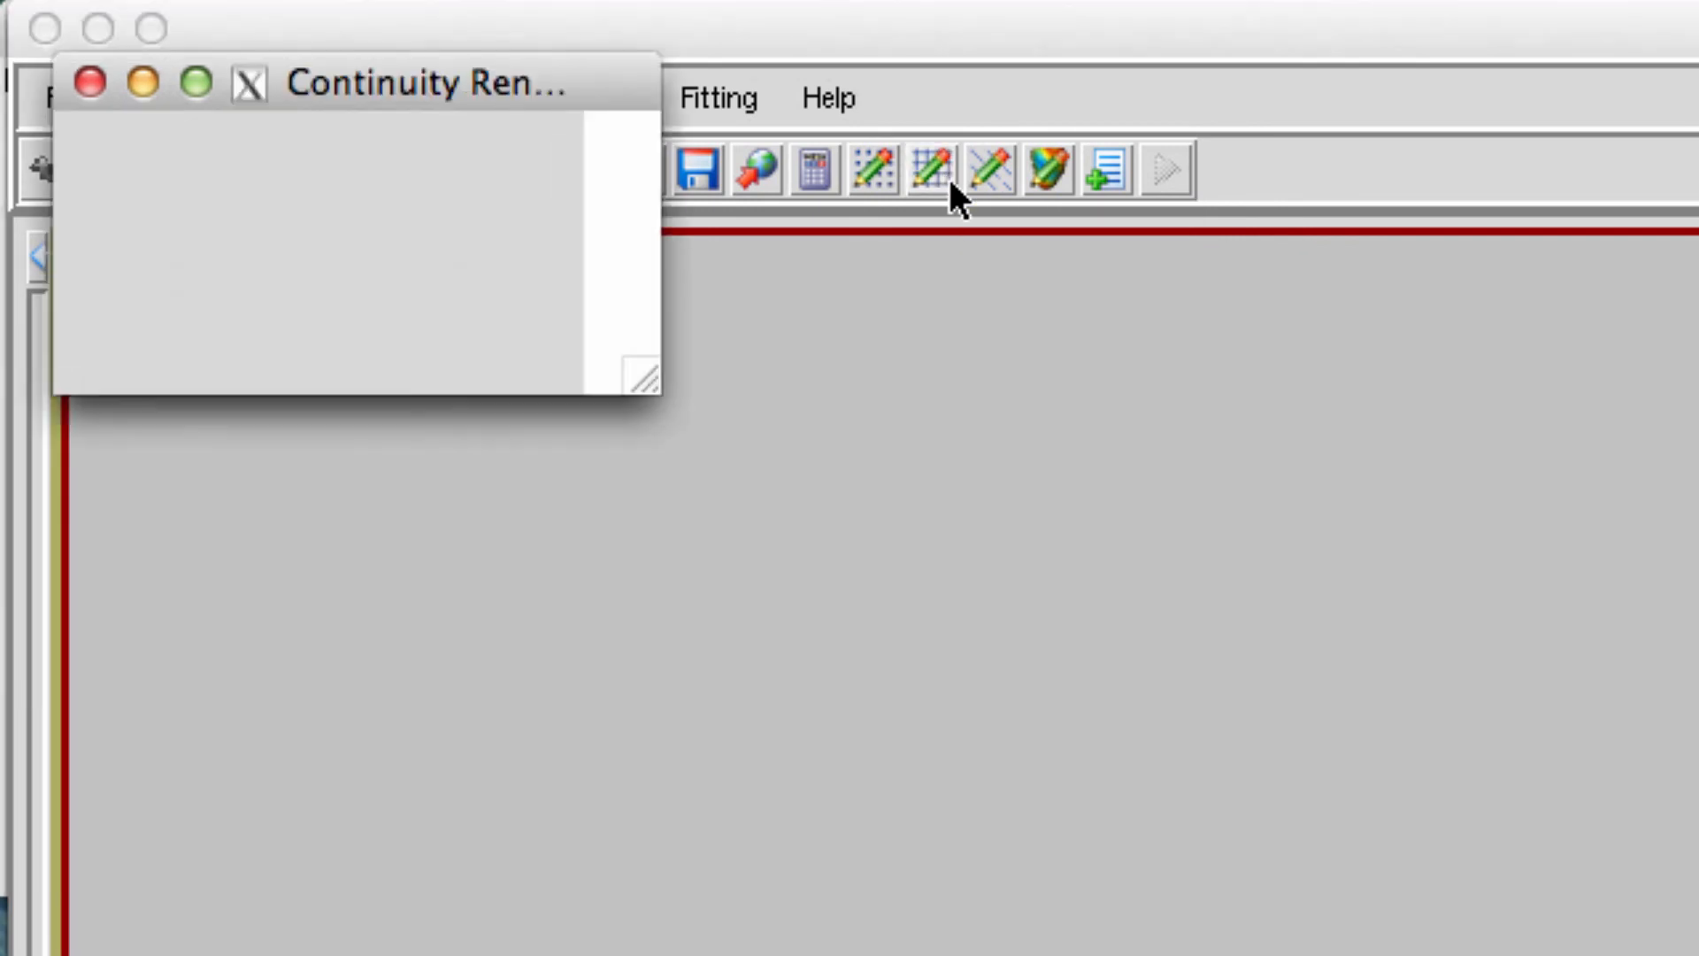
left_click(203, 429)
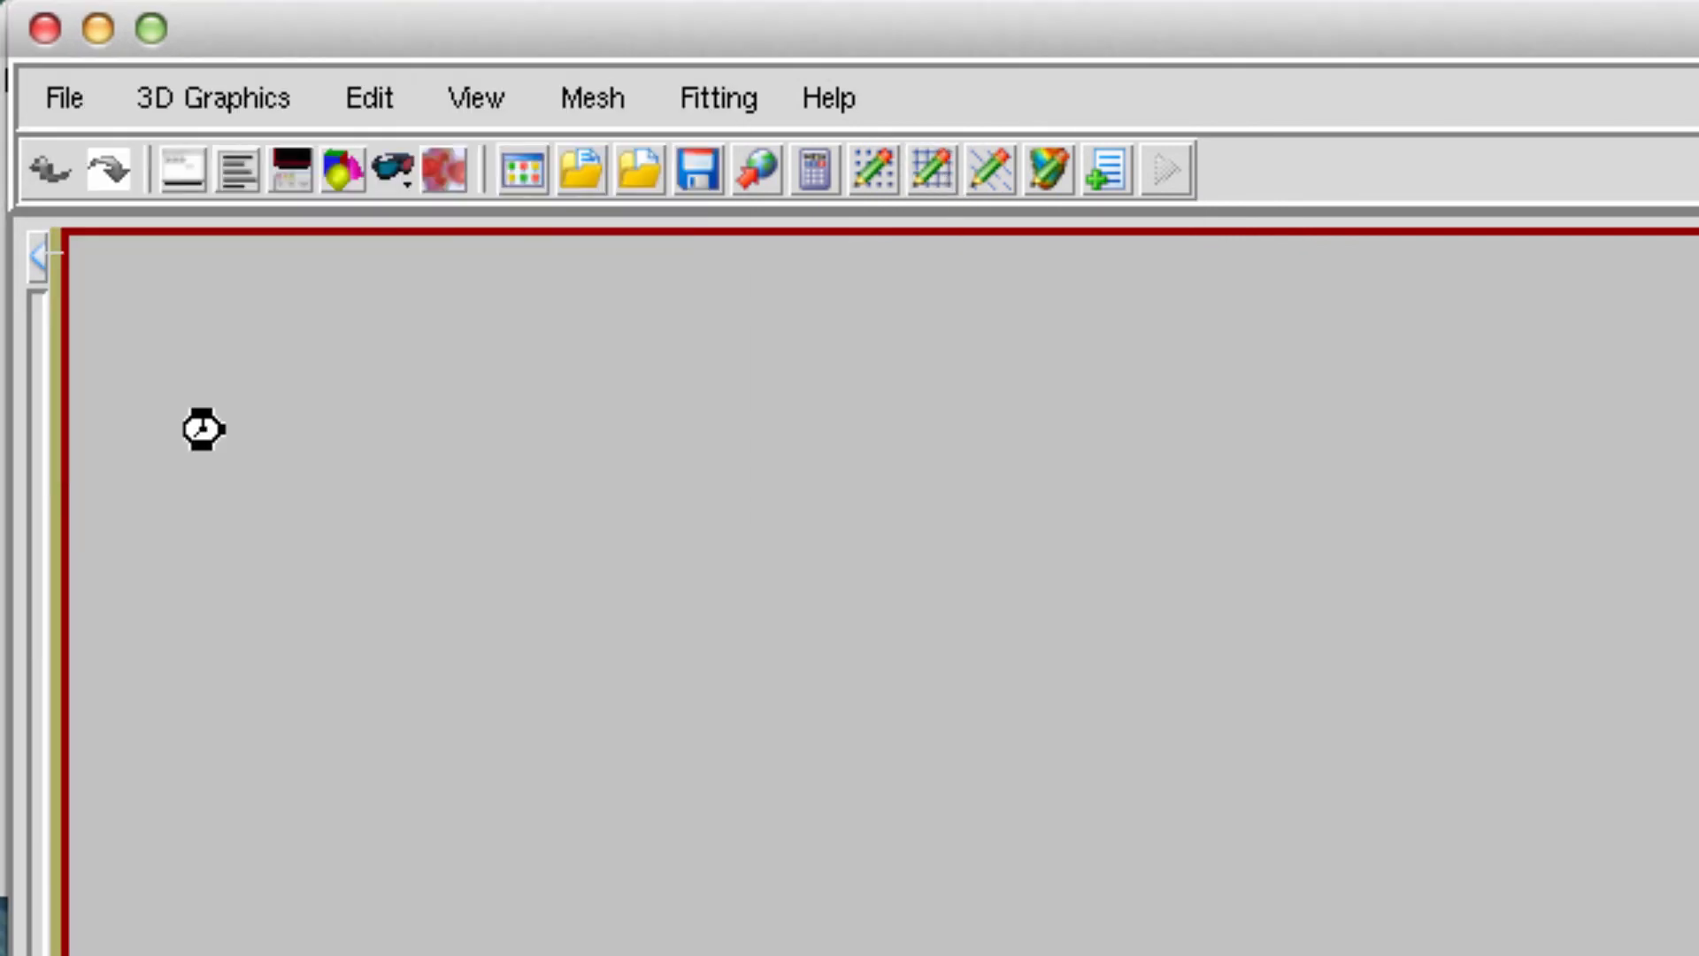
Toggle the coordinate axes on and frame the whole wireframe mesh from an oblique angle
left_click(482, 103)
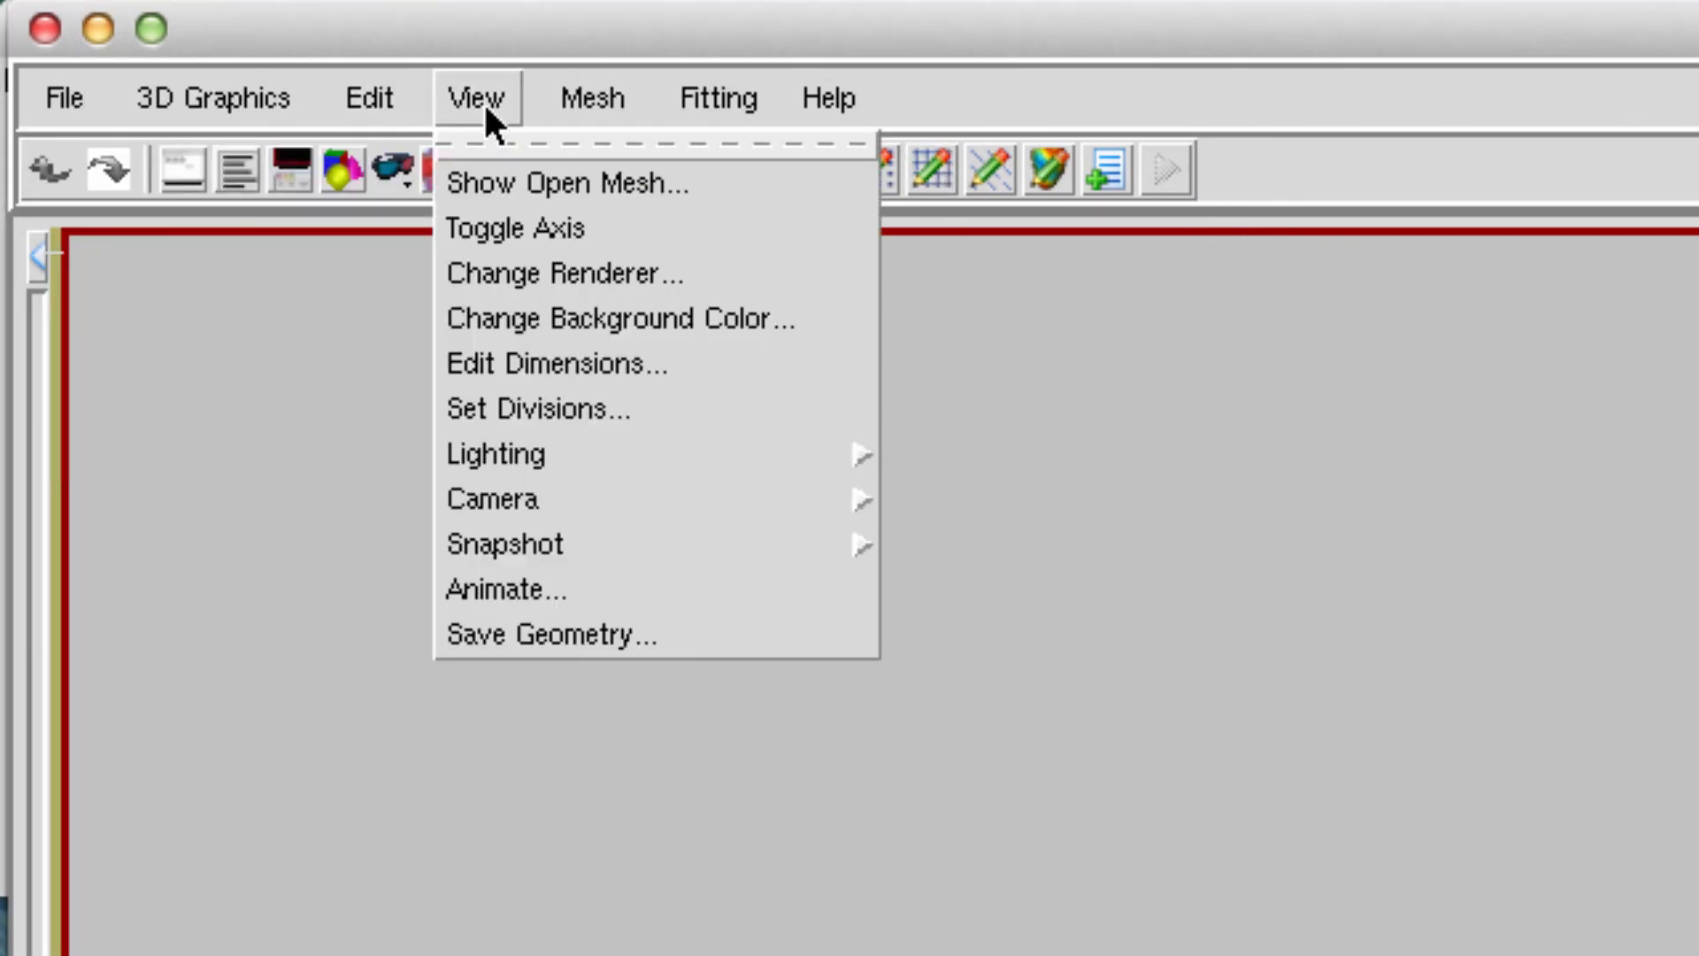
left_click(495, 228)
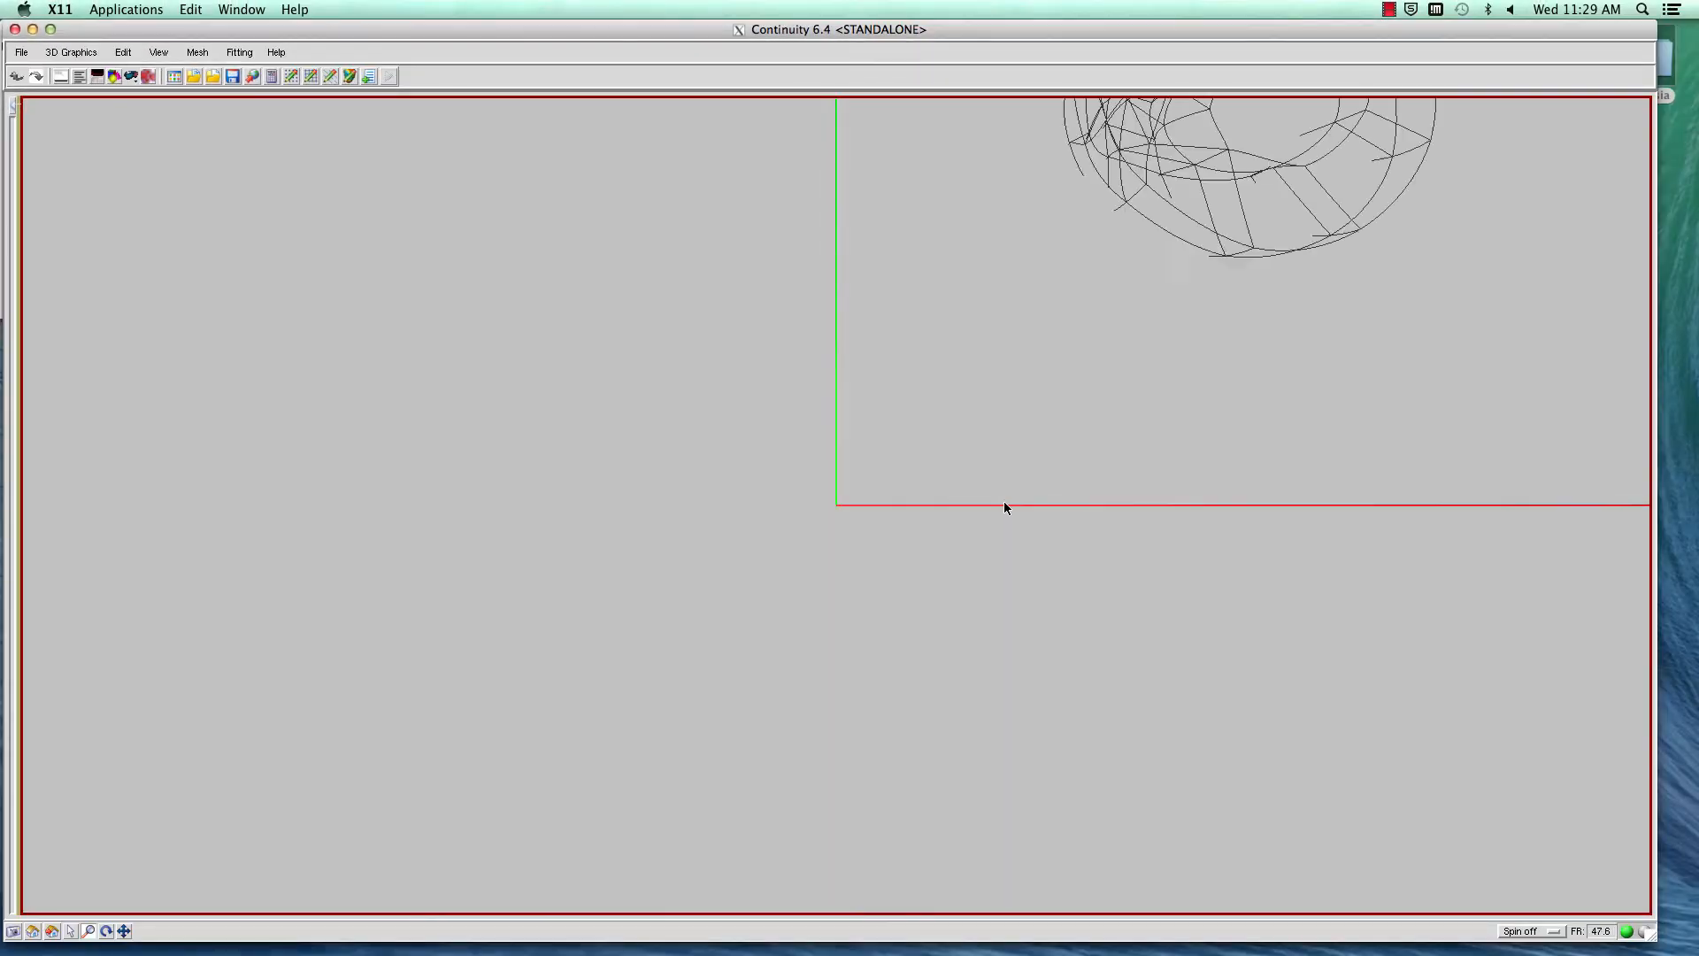
left_click_drag(1003, 503, 910, 510)
left_click_drag(1134, 235, 659, 838)
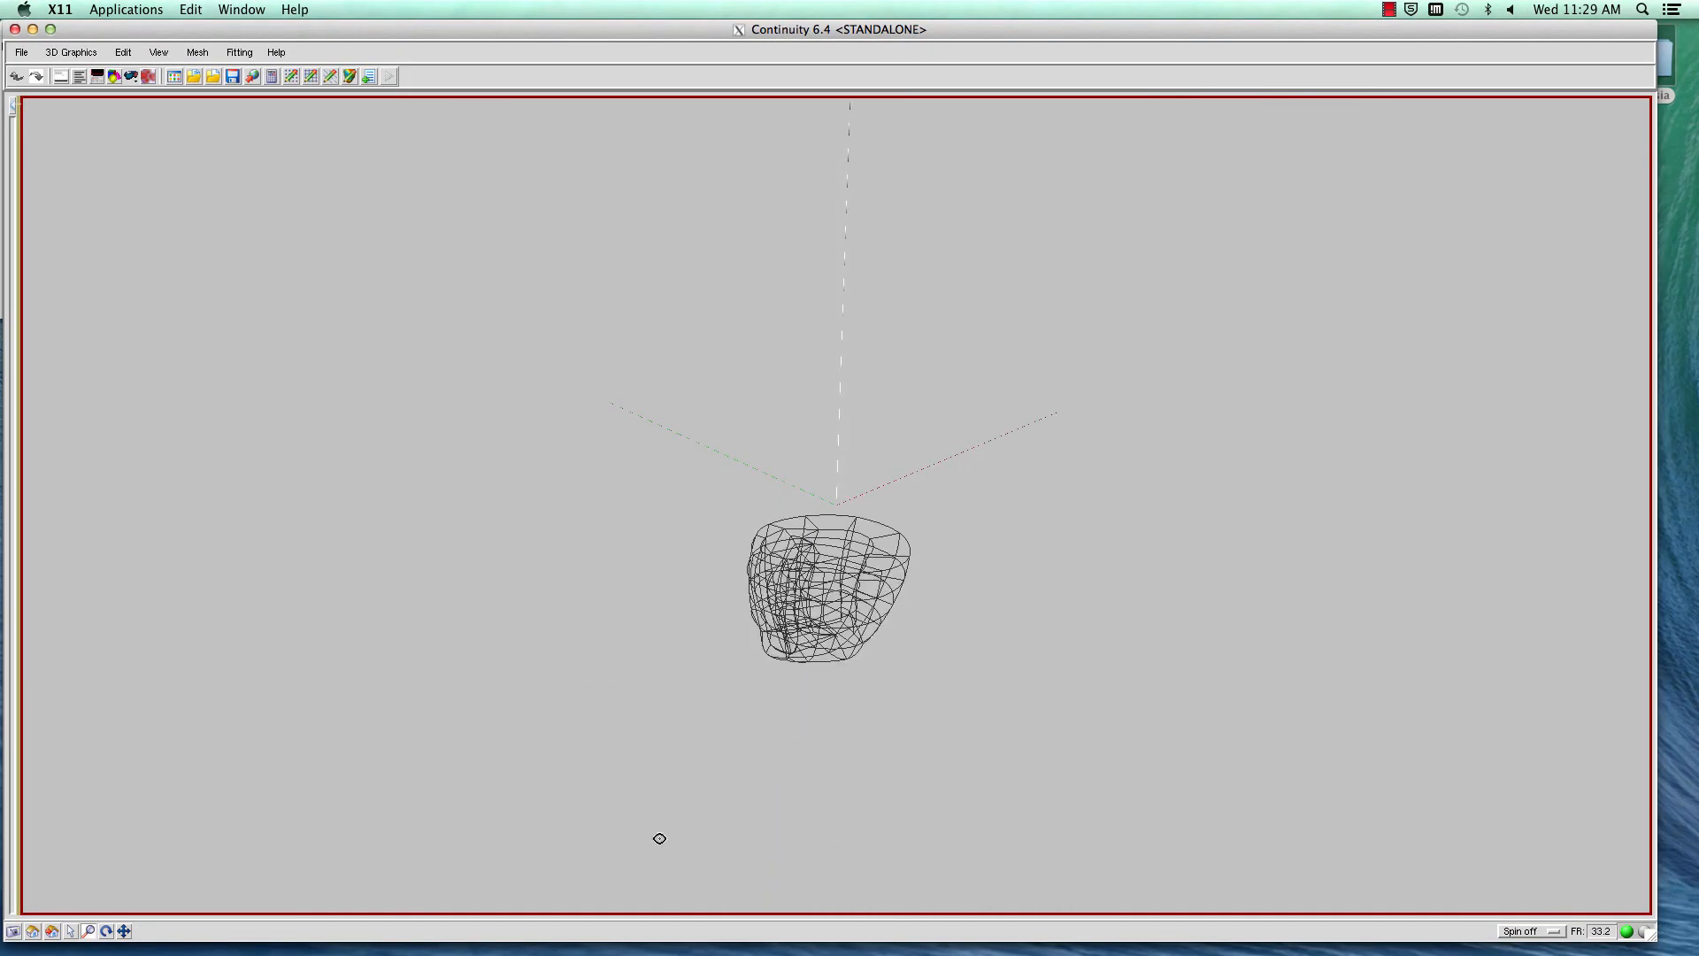
left_click(126, 931)
scroll(927, 629, "up", 5)
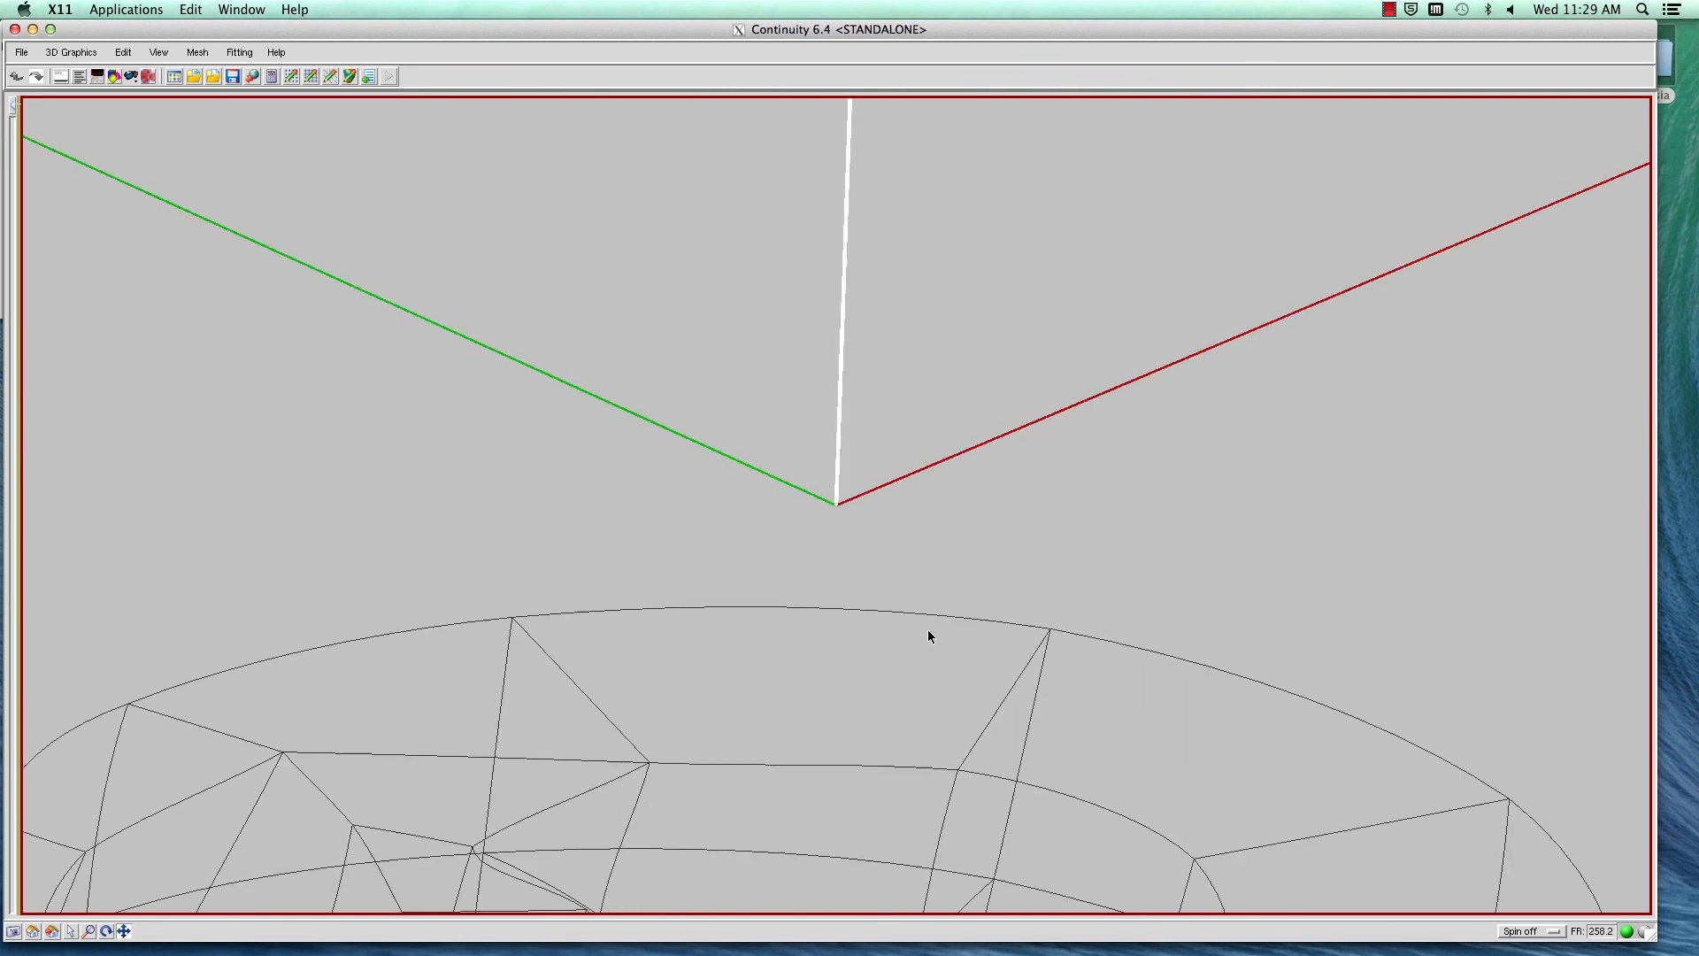
scroll(831, 720, "down", 5)
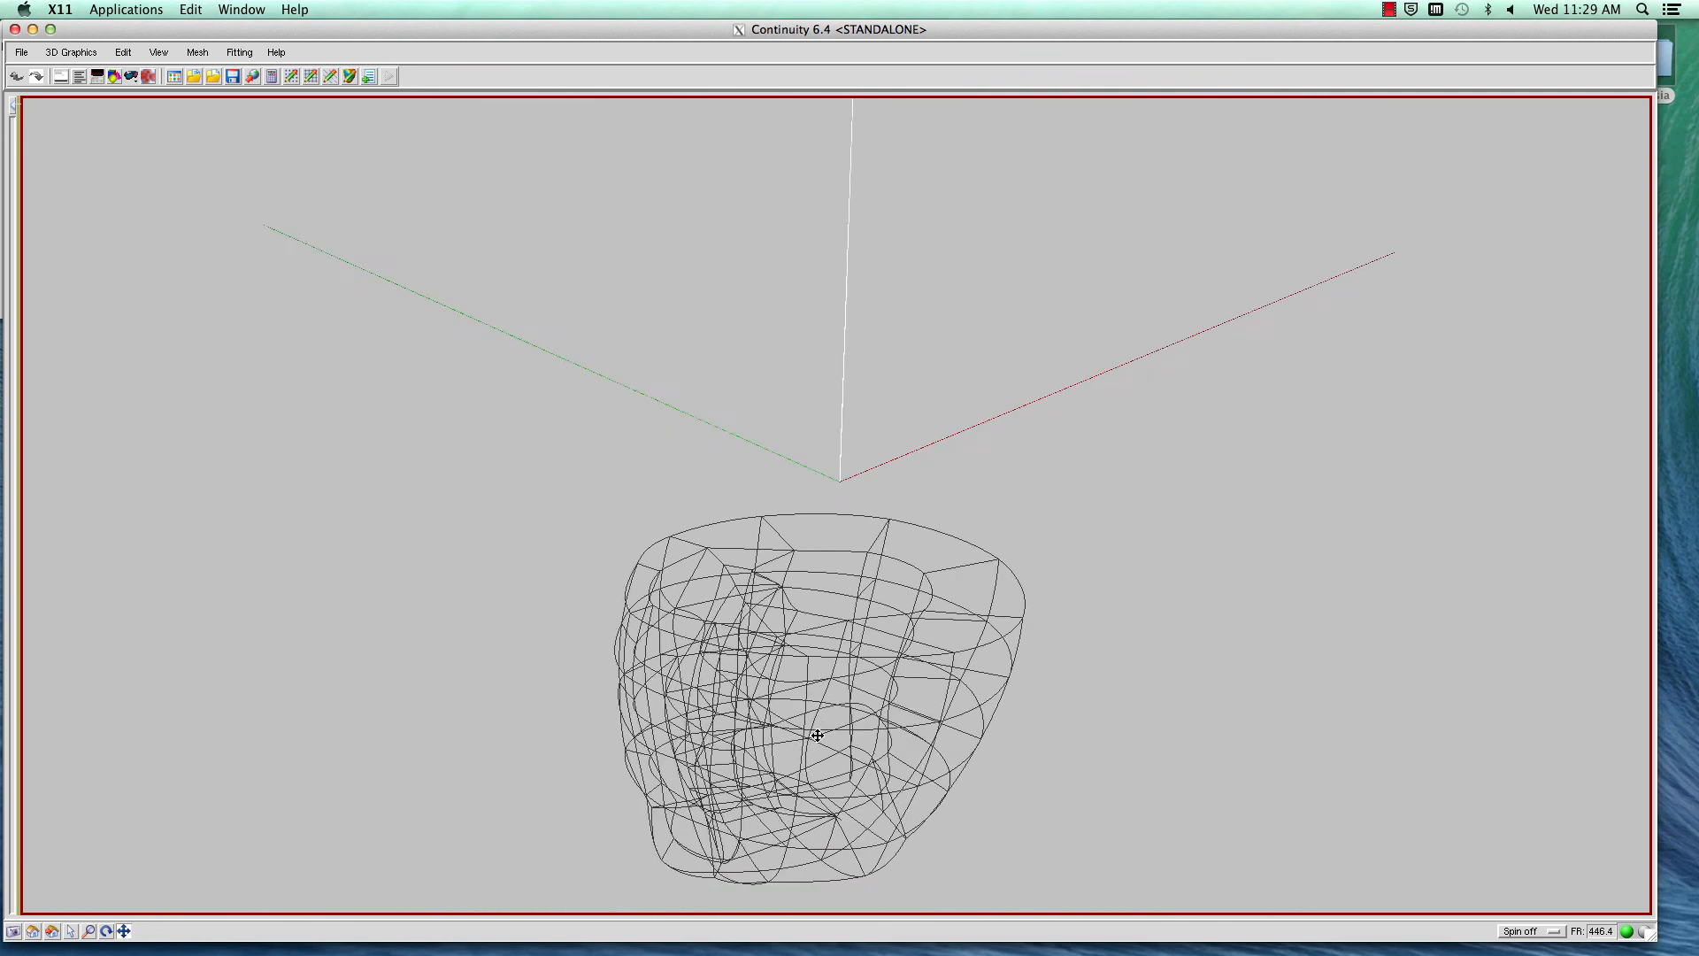
left_click_drag(815, 728, 853, 462)
scroll(851, 473, "up", 2)
scroll(851, 478, "up", 1)
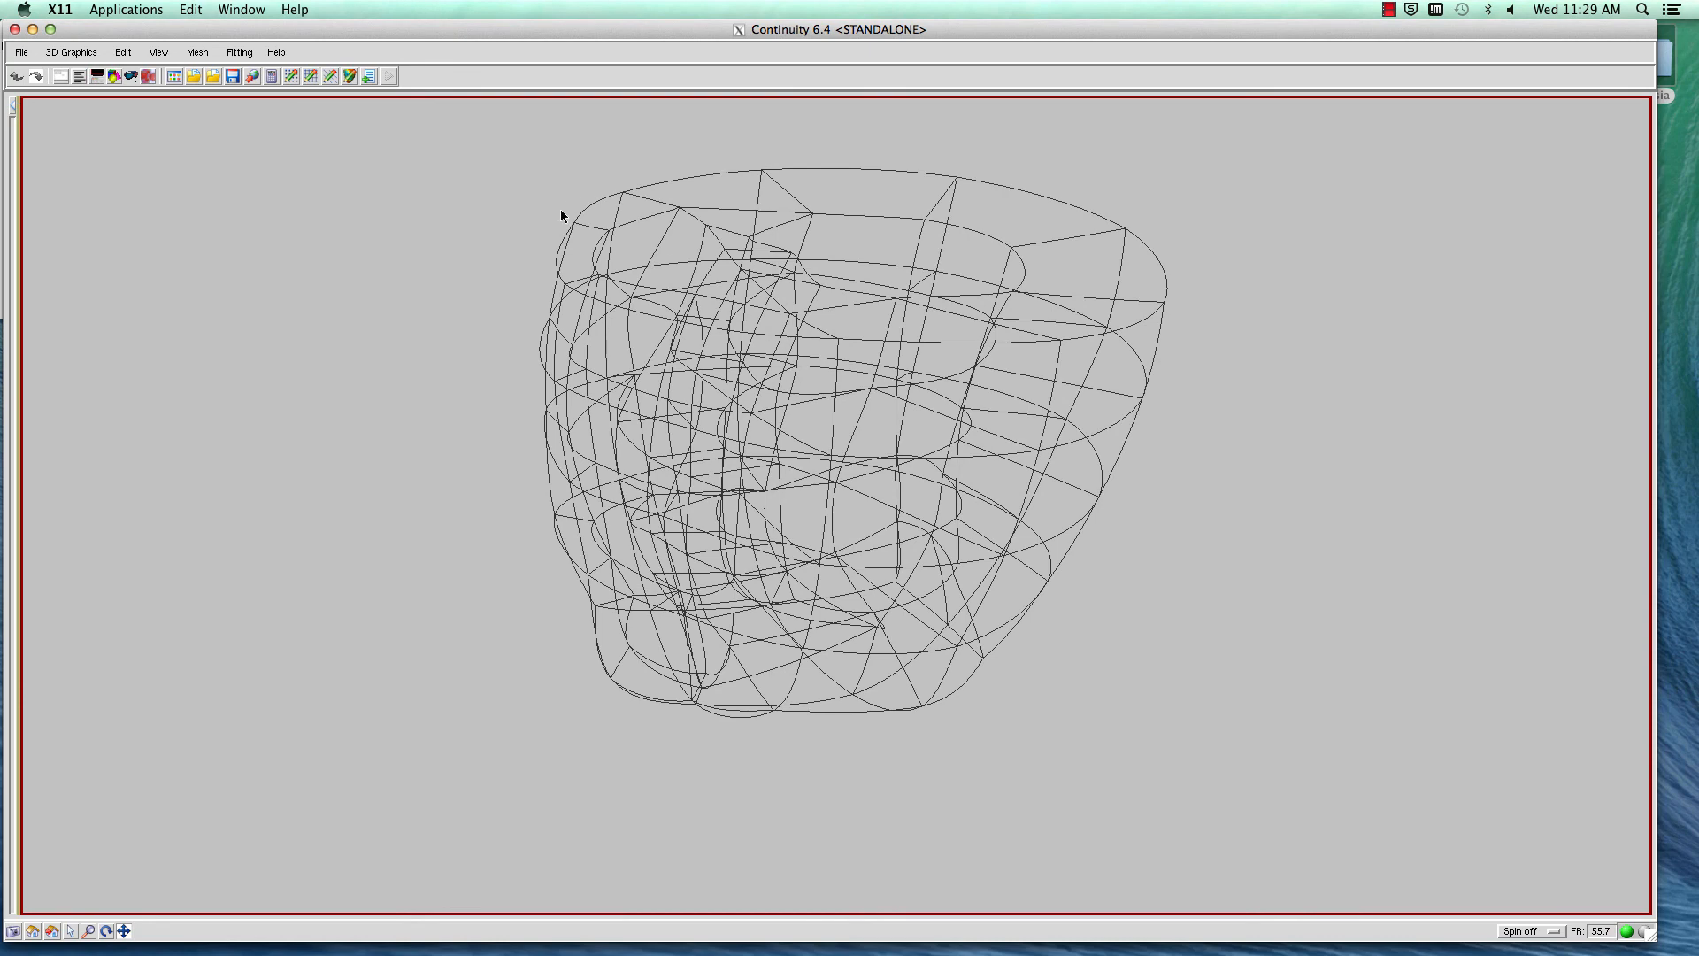
Render the undeformed surfaces of all elements at Xi 3, location 0.0
left_click(311, 76)
left_click(105, 85)
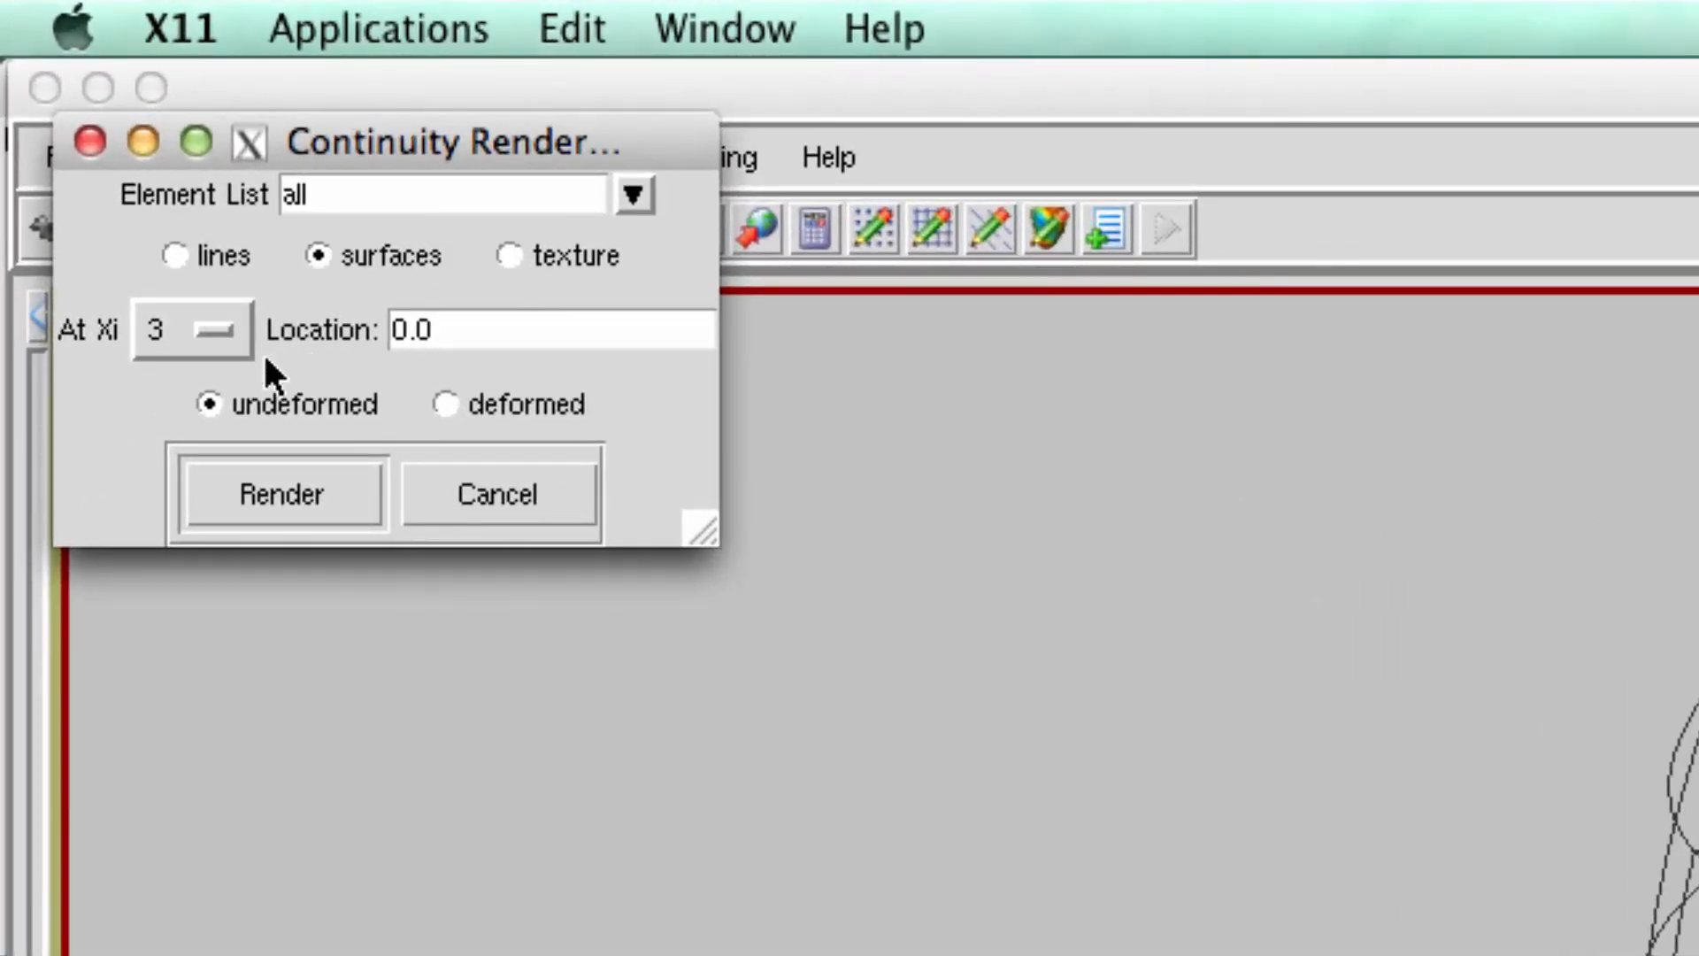
left_click(310, 491)
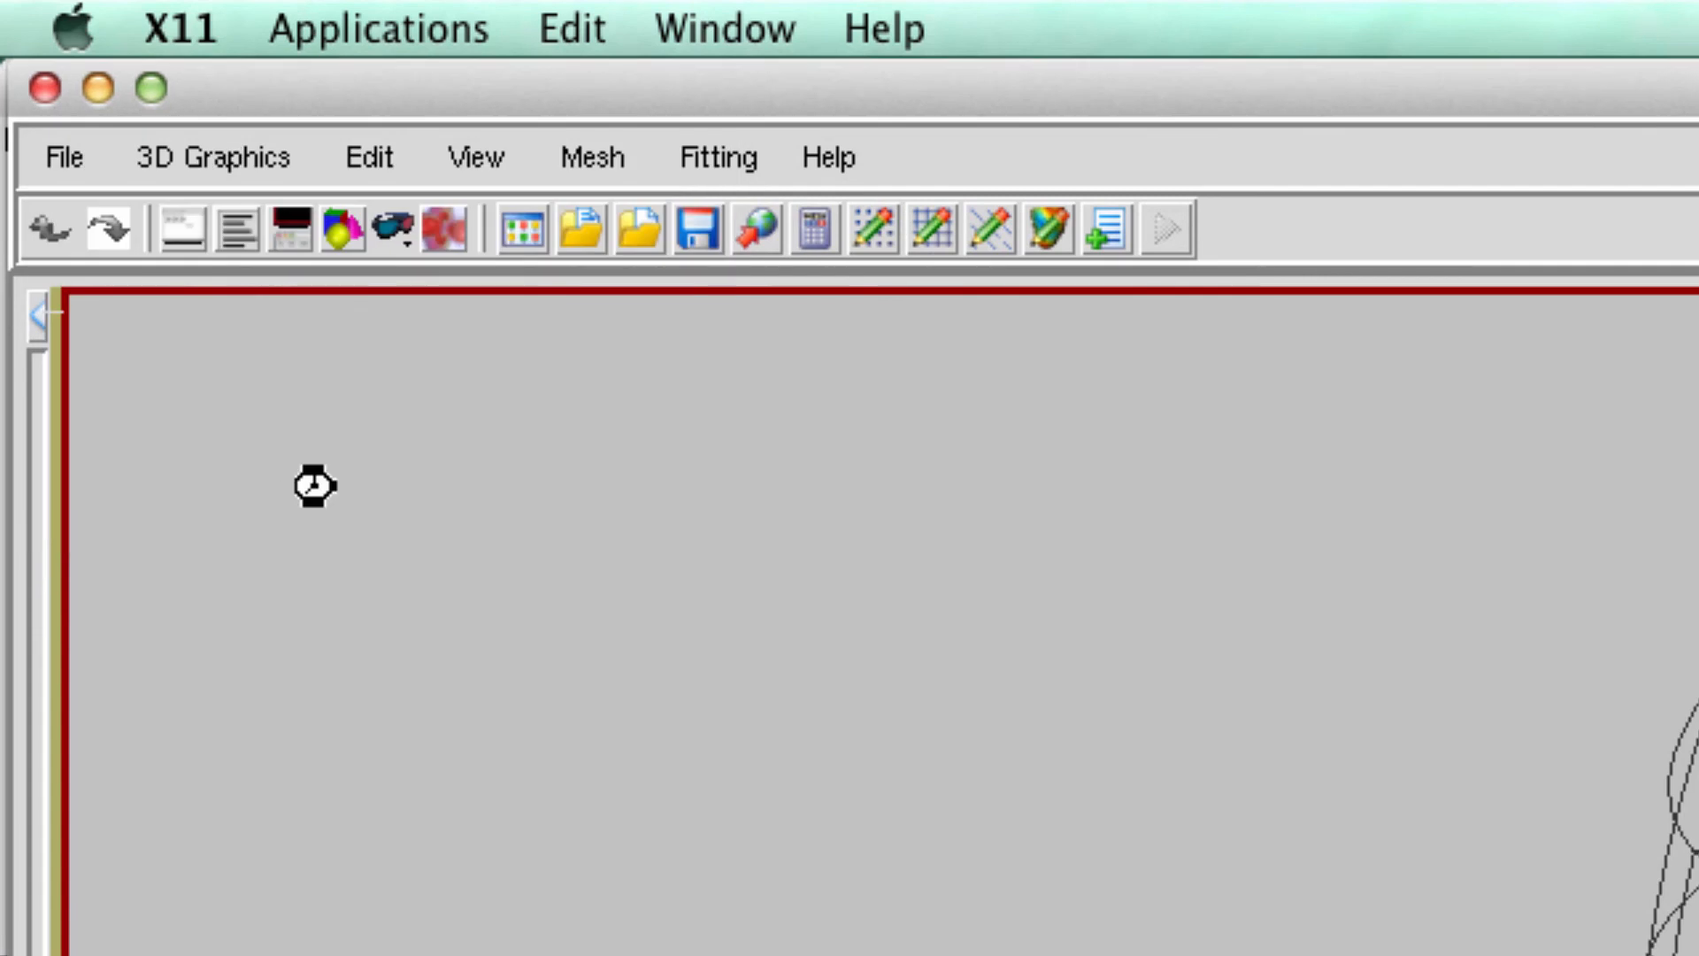
Render the undeformed surfaces of all elements at Xi 3, location 1
left_click(938, 238)
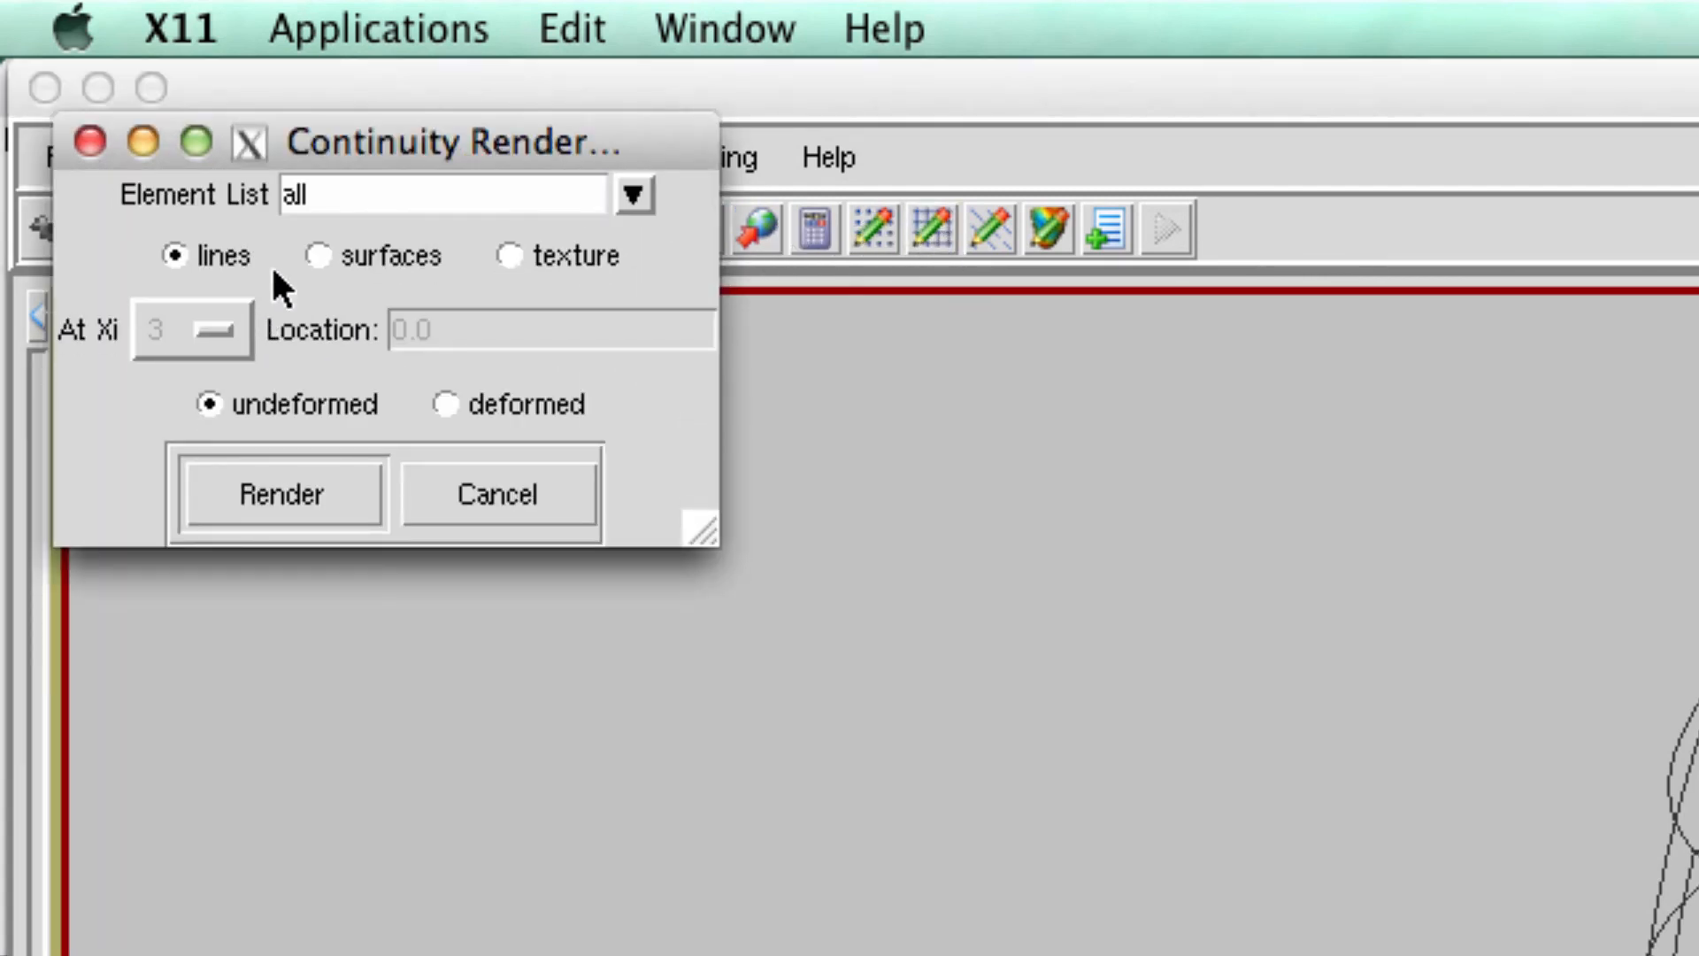
left_click(407, 256)
triple_click(412, 338)
type("1")
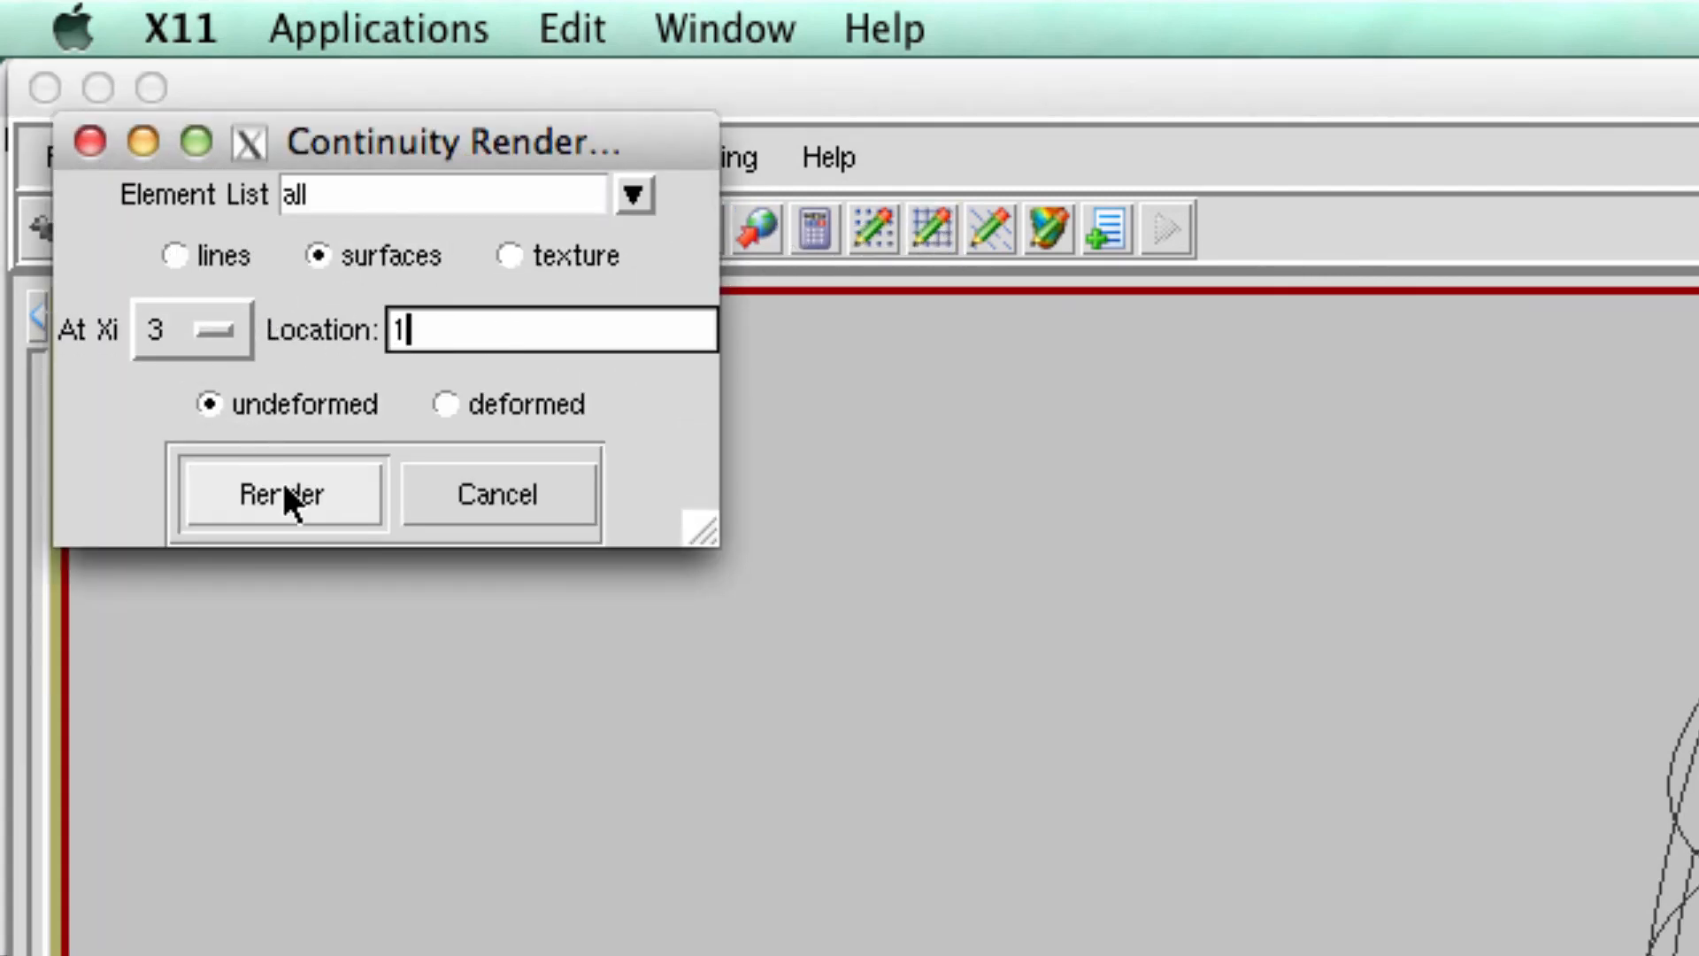
left_click(283, 493)
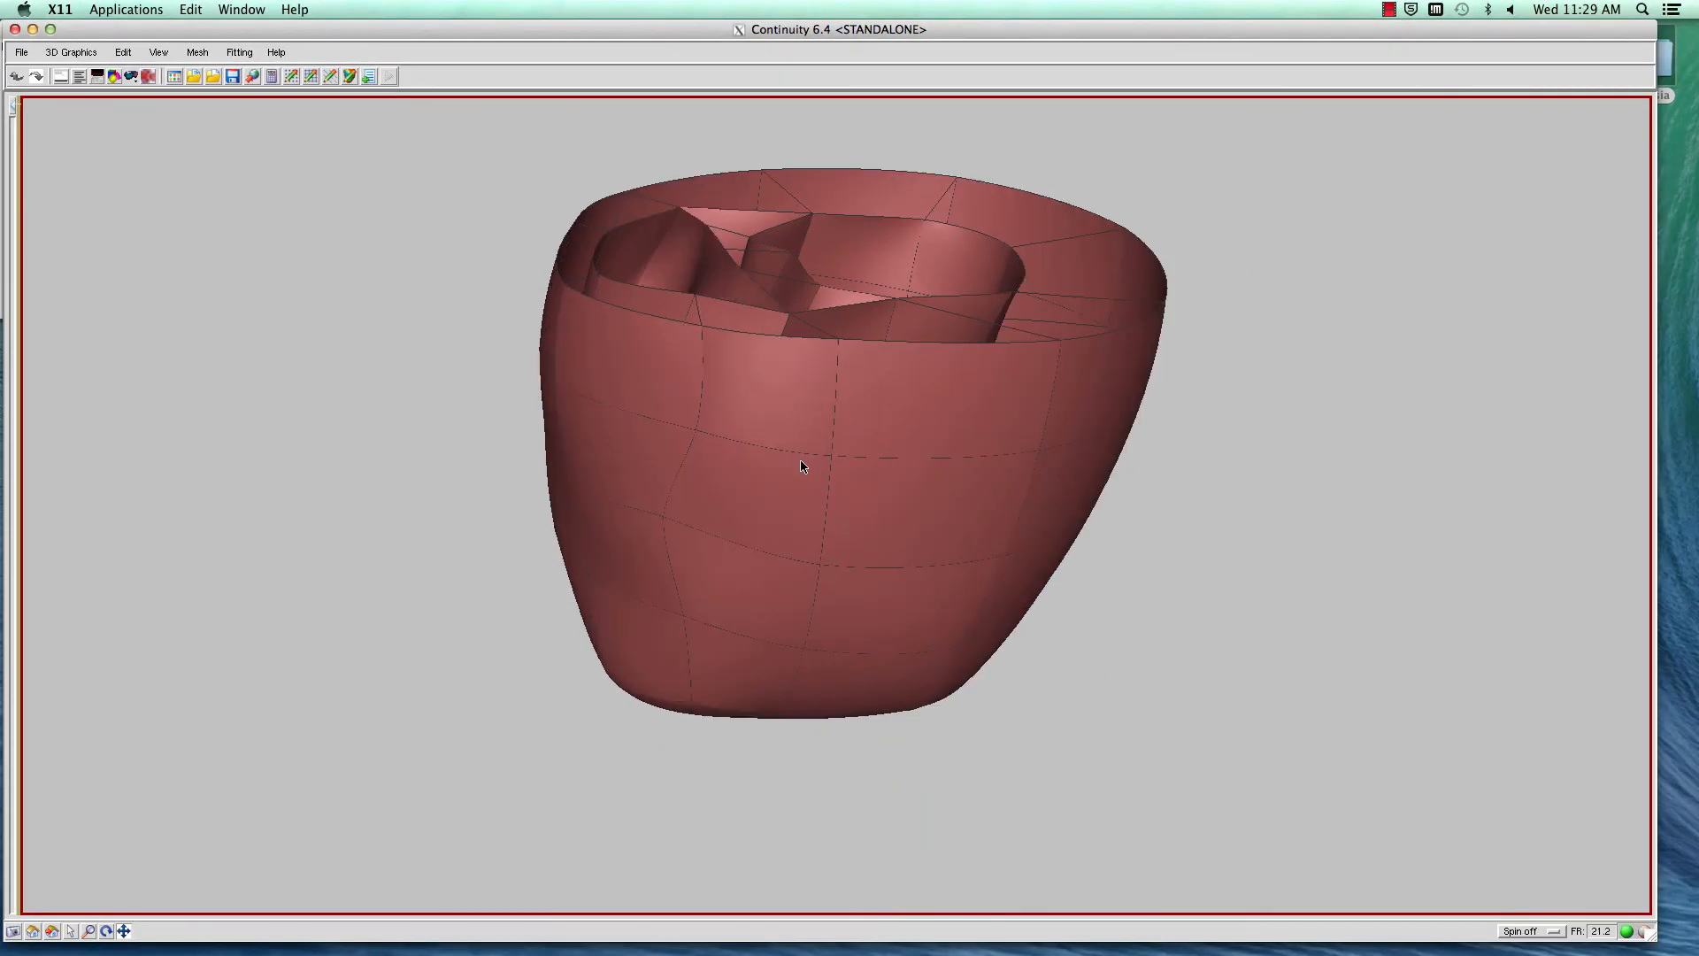
Render all the fitting data as points over the mesh surfaces and compare the two shapes
left_click_drag(717, 440, 829, 497)
scroll(825, 450, "up", 3)
scroll(825, 450, "down", 8)
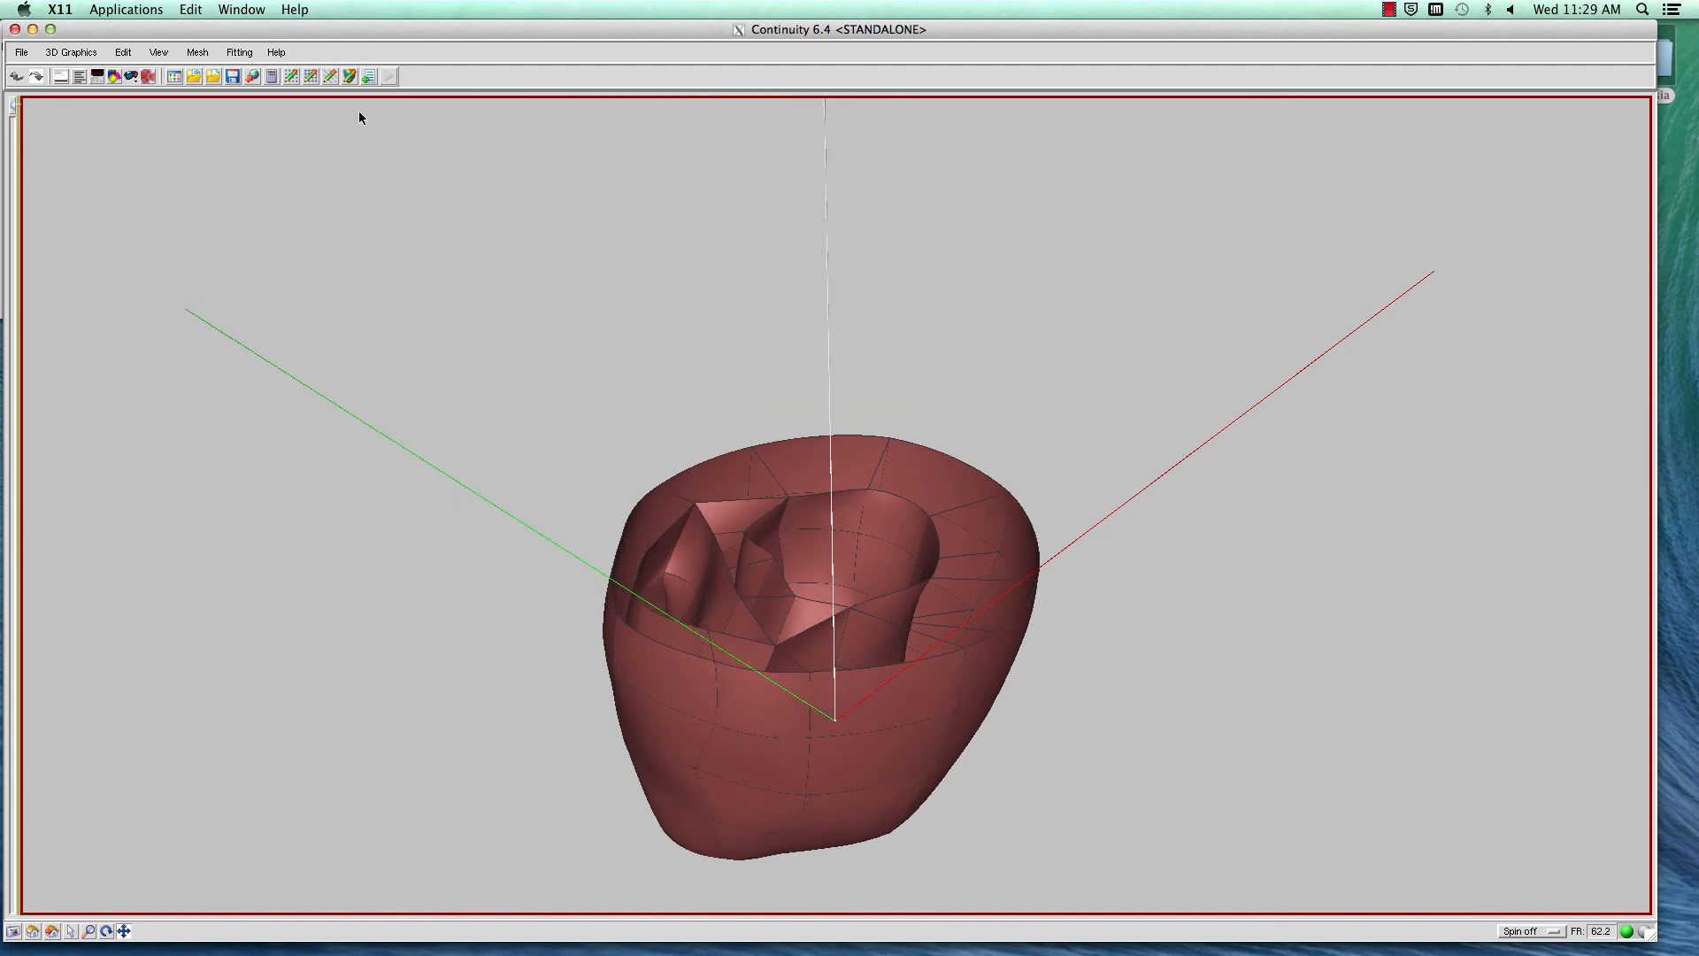
left_click(235, 51)
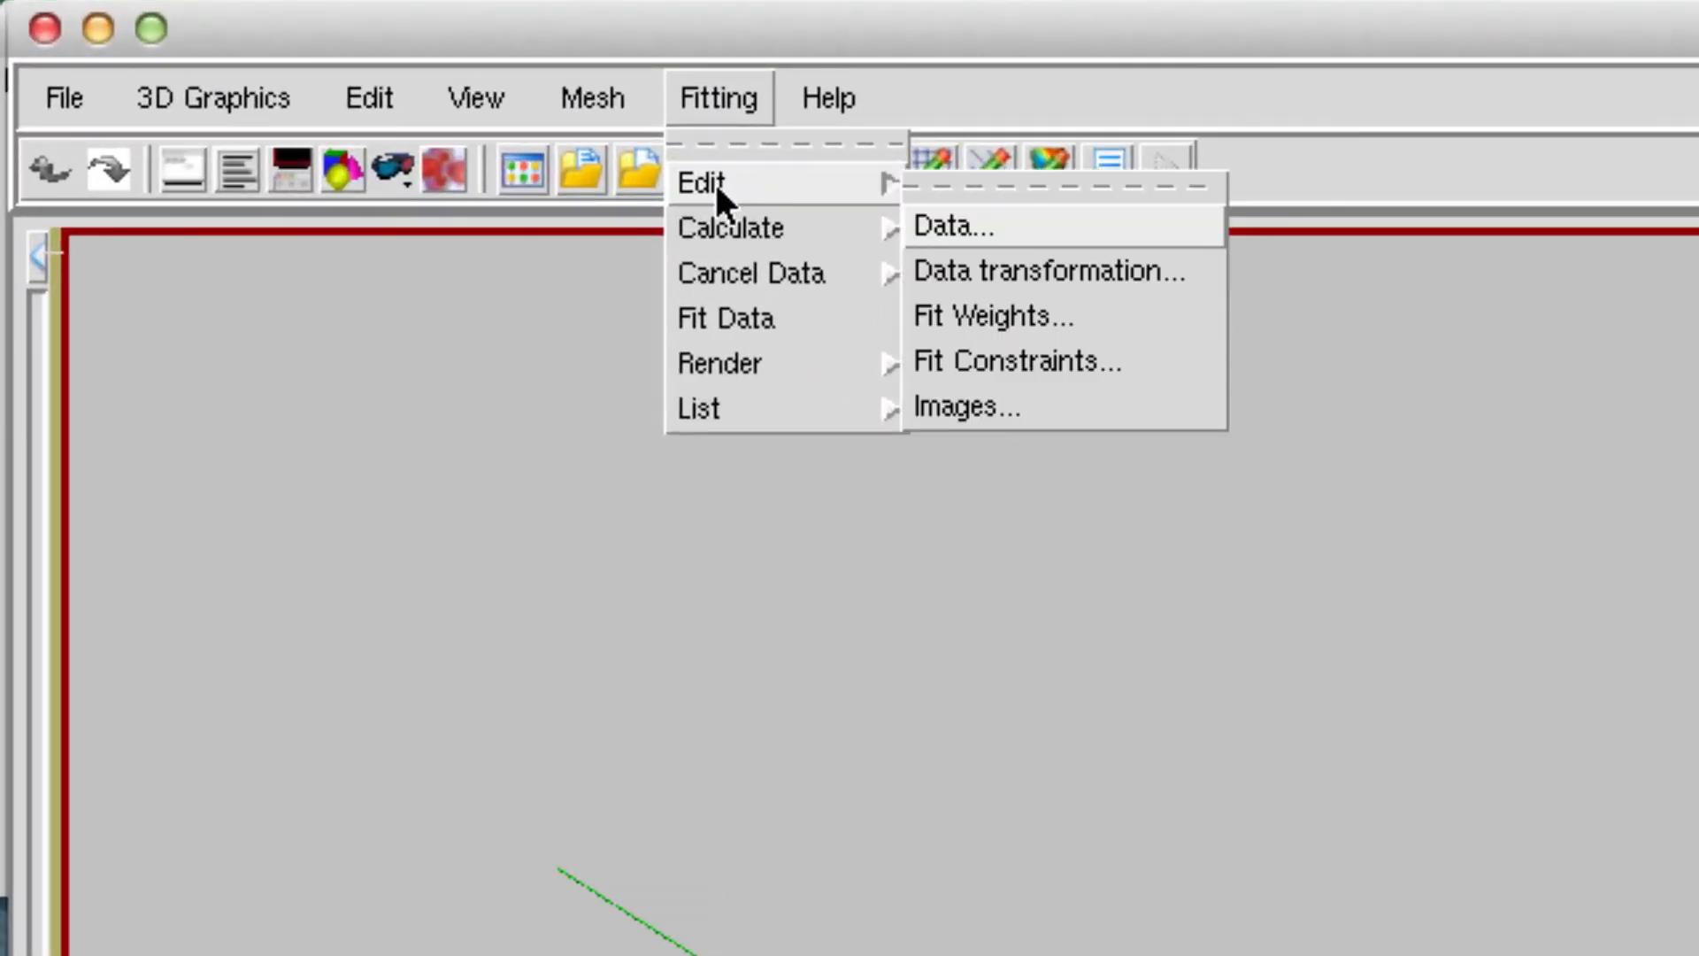
mouse_move(727, 364)
left_click(1006, 409)
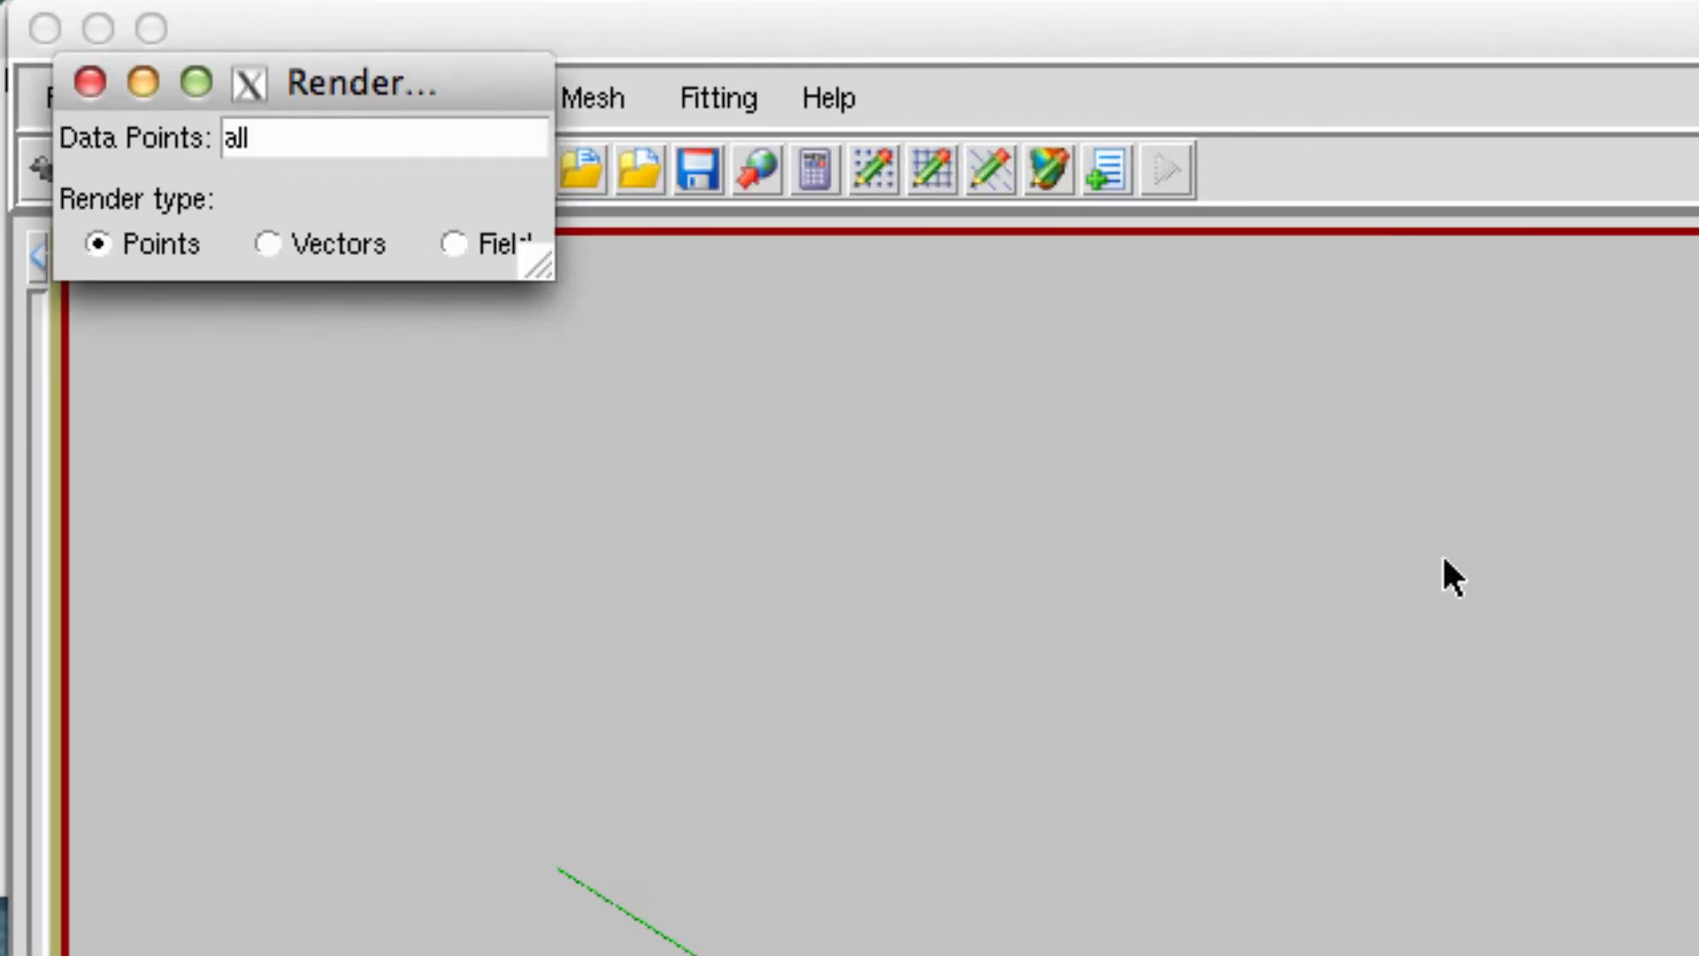
left_click(213, 665)
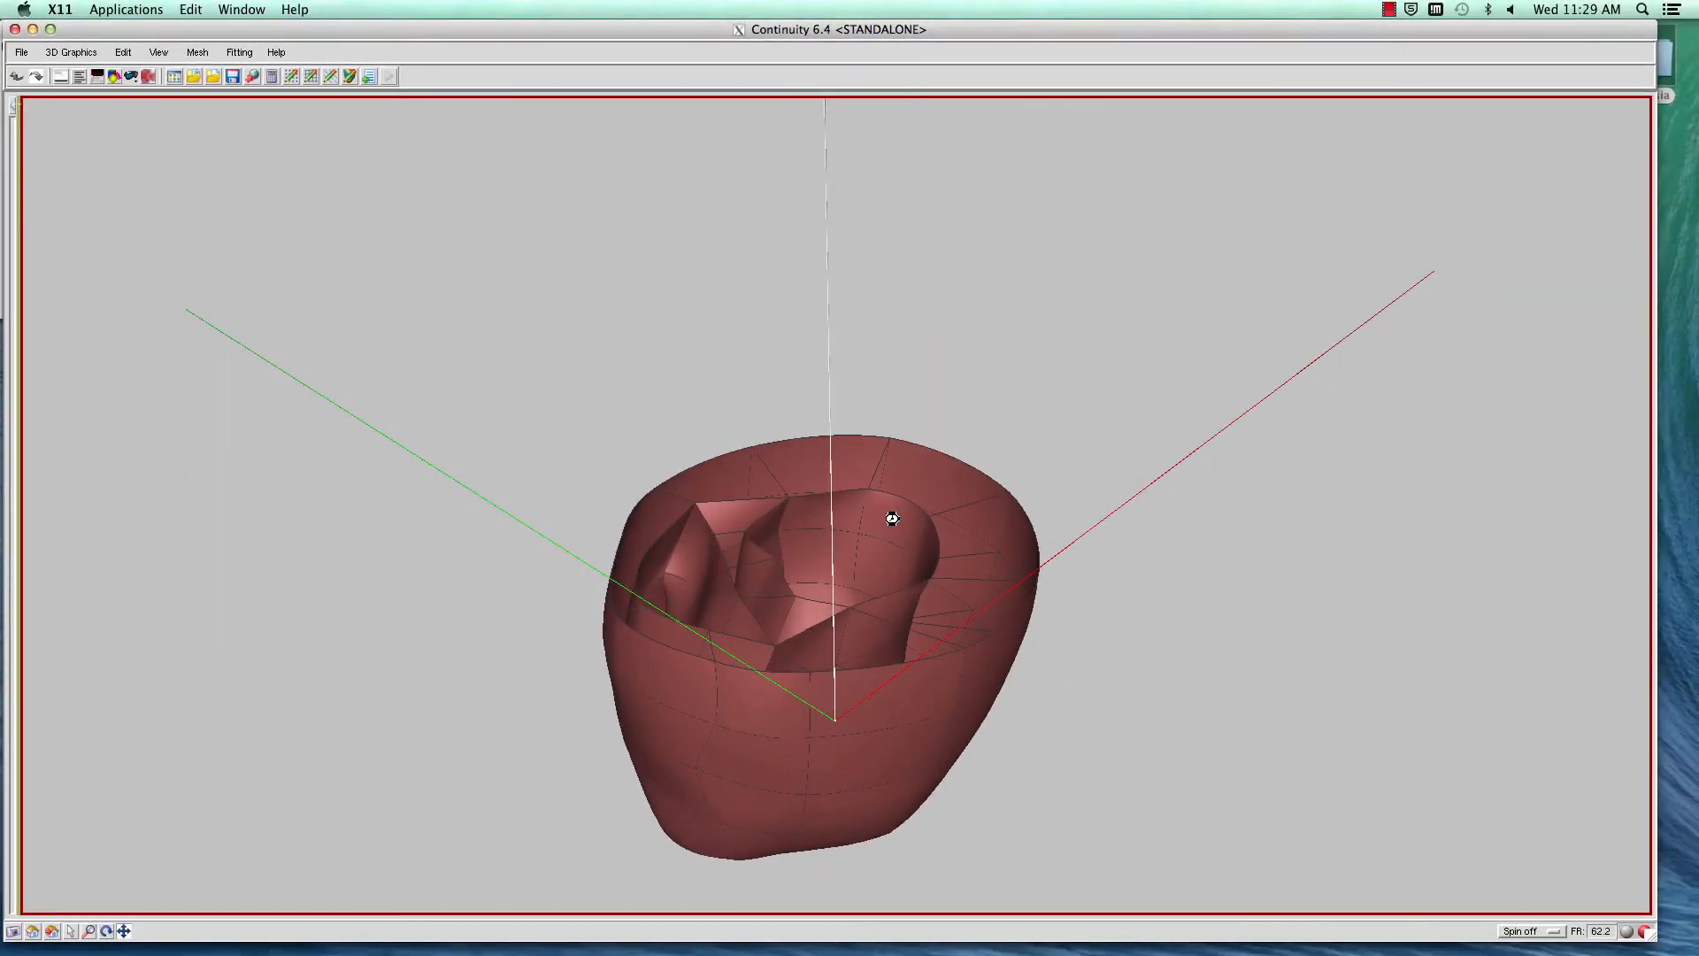
left_click_drag(876, 566, 932, 507)
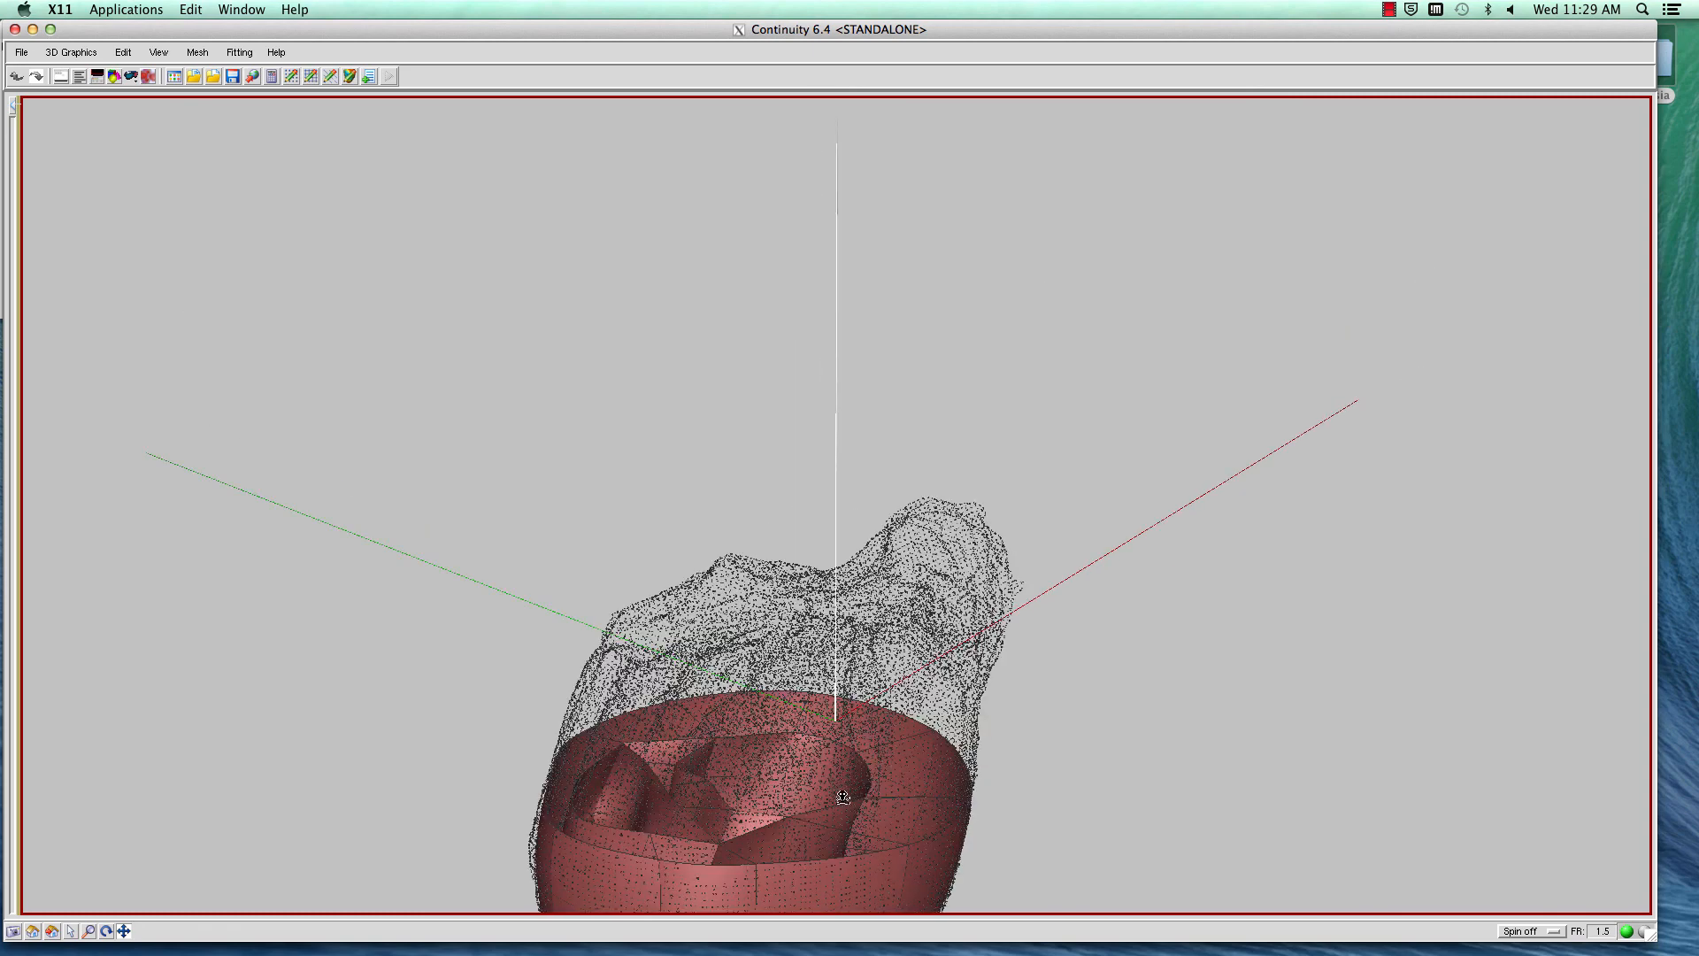
left_click_drag(876, 421, 891, 310)
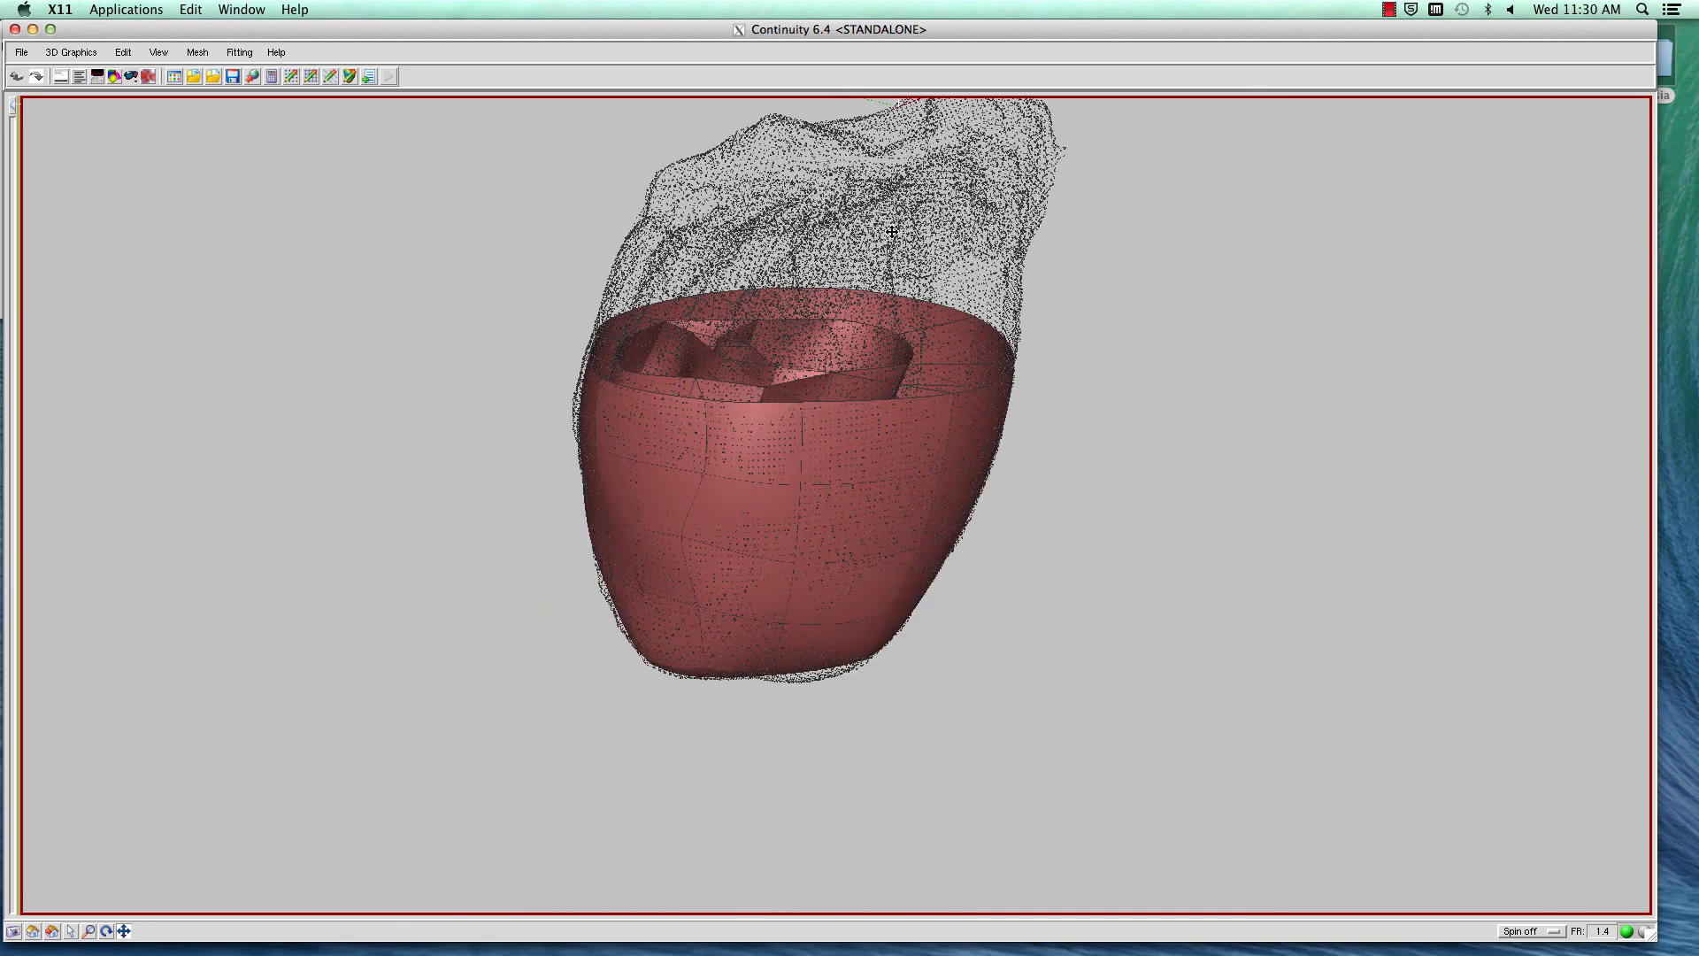